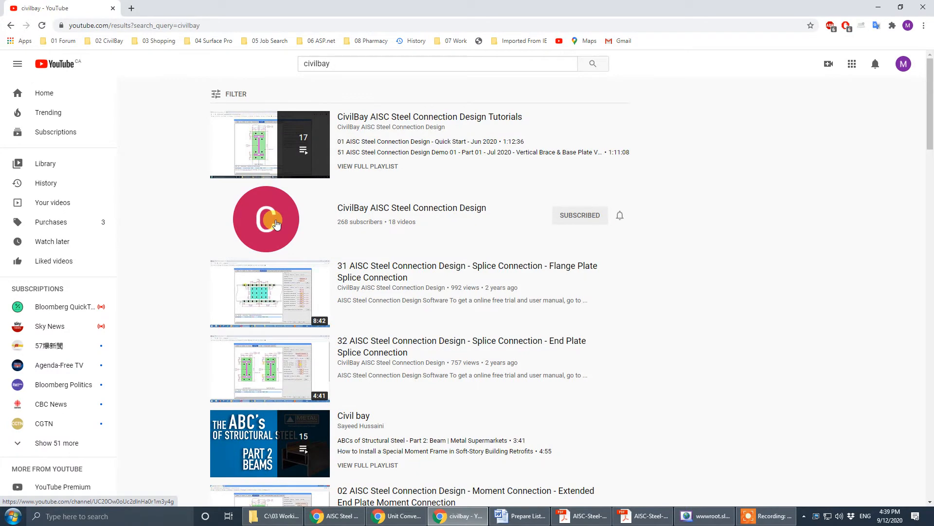
# Open the CivilBay AISC Steel Connection Design channel and play its AISC Steel Connection Design Tutorials playlist.
pyautogui.click(276, 223)
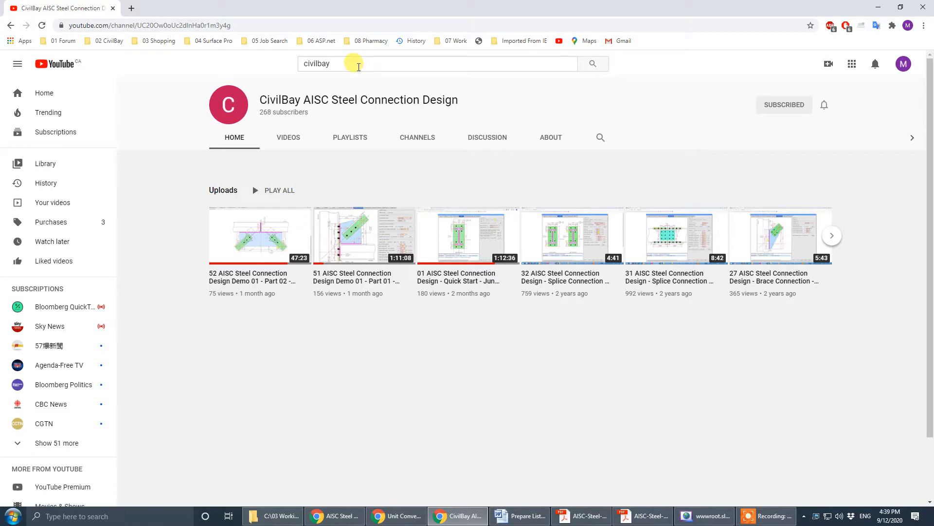
pyautogui.click(358, 67)
pyautogui.click(218, 64)
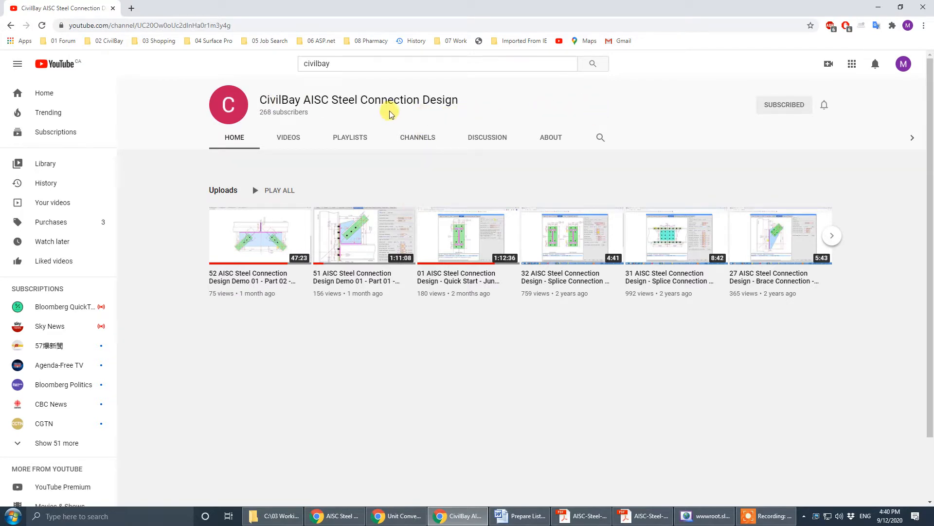
pyautogui.click(351, 138)
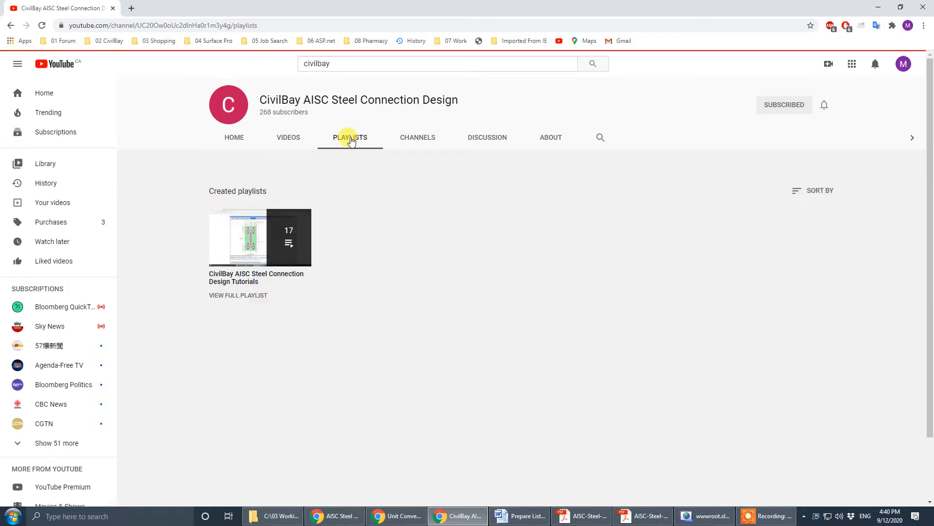
pyautogui.click(260, 236)
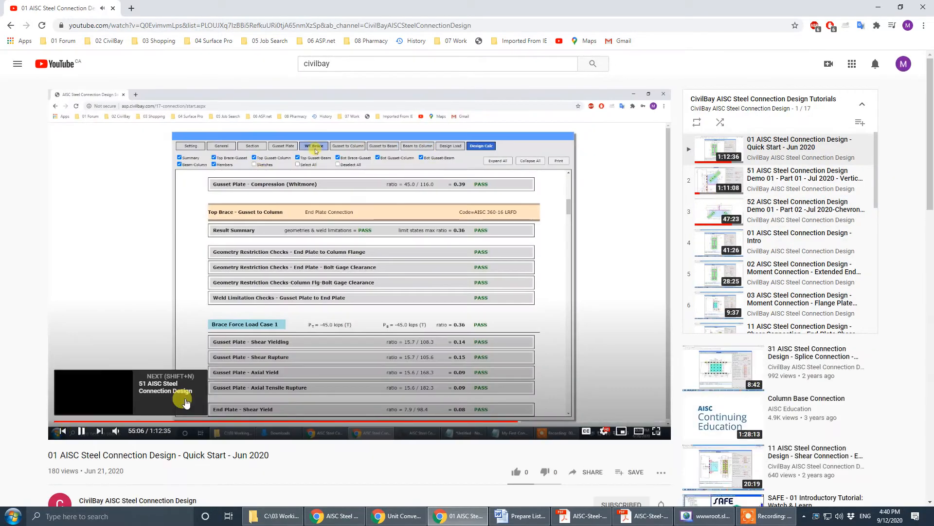
pyautogui.click(186, 402)
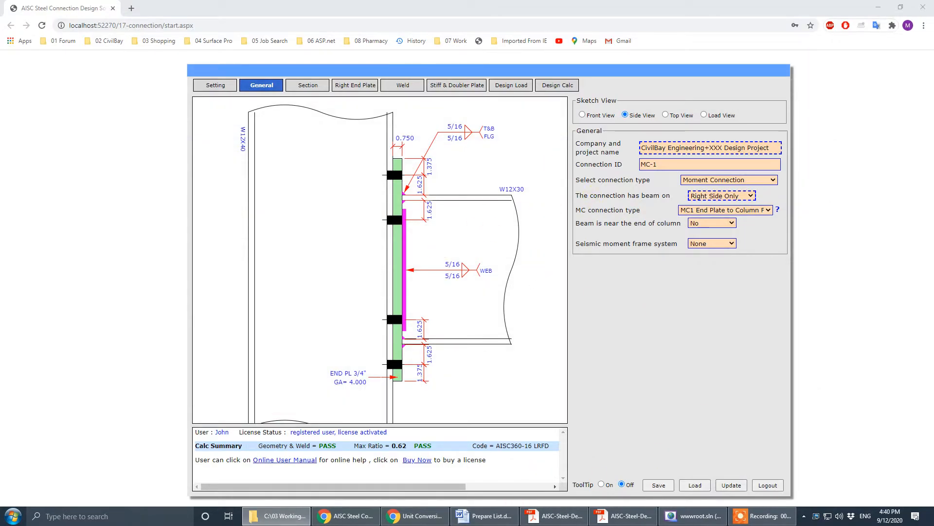
# Open YouTube in a new browser window and search for "civilbay".
pyautogui.rightClick(436, 520)
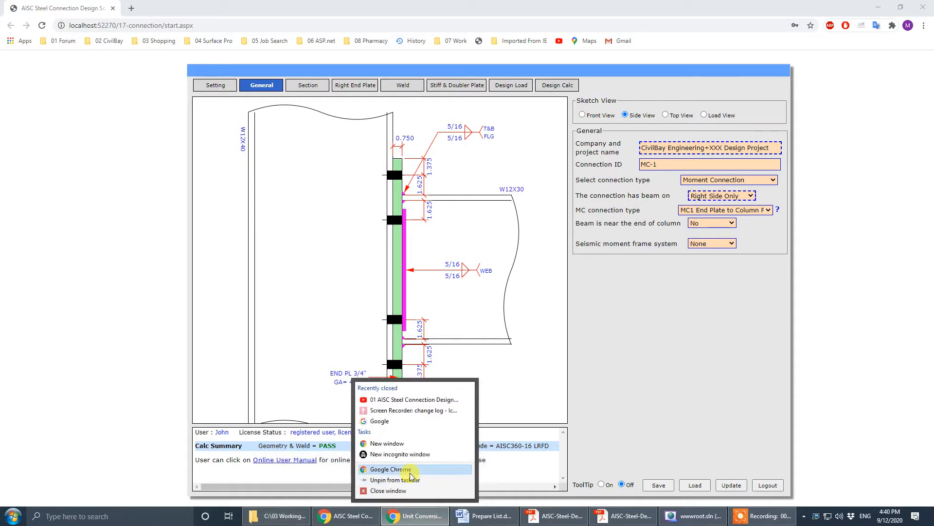
pyautogui.click(410, 472)
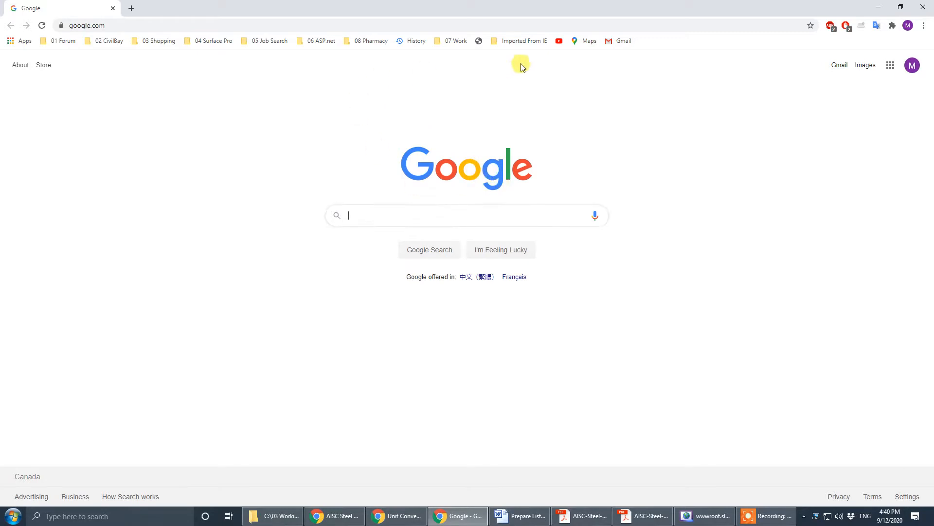
pyautogui.click(559, 42)
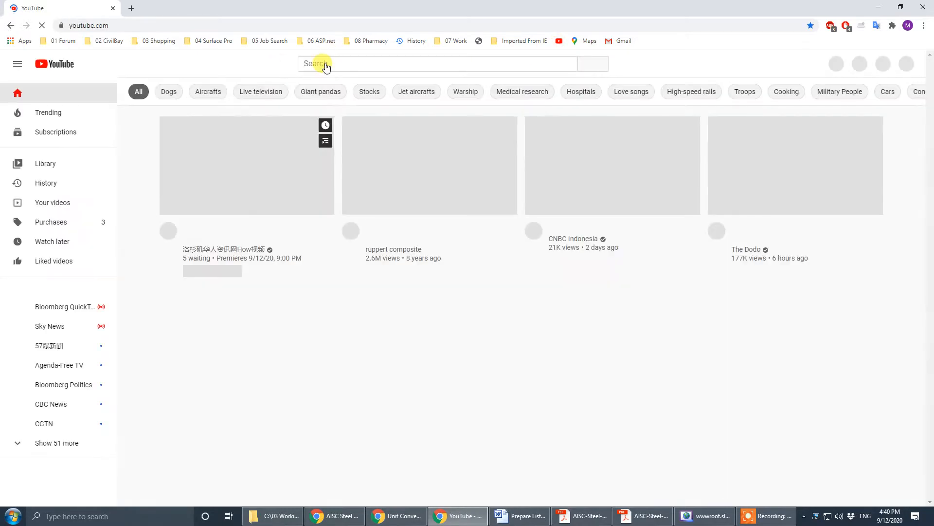
pyautogui.click(320, 66)
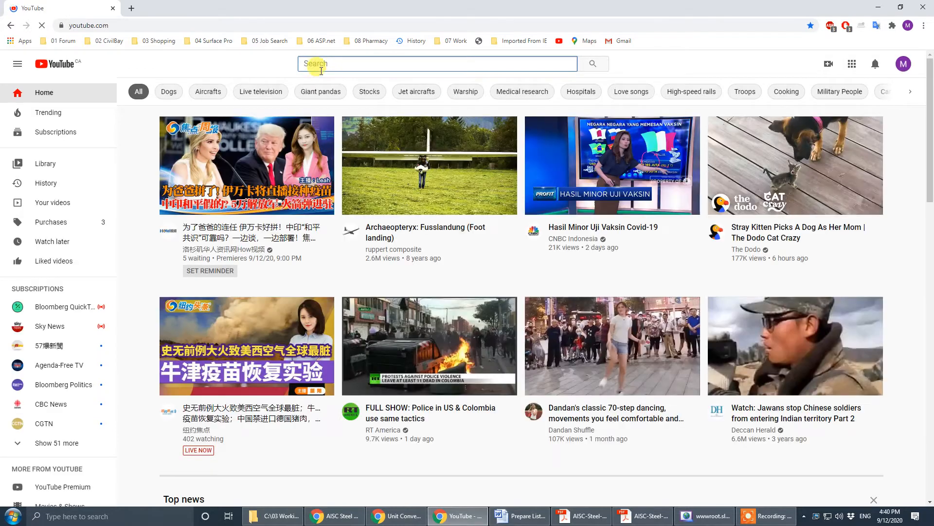
pyautogui.write('ci')
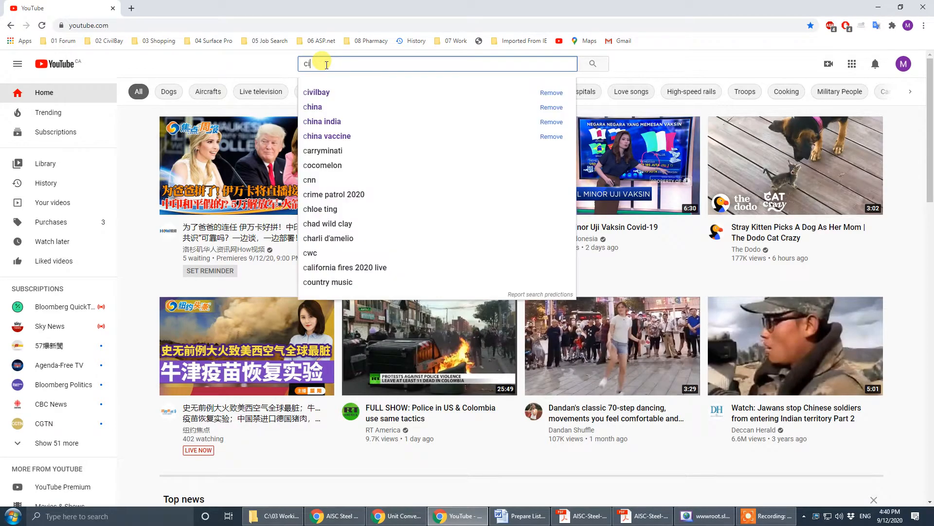
pyautogui.click(338, 95)
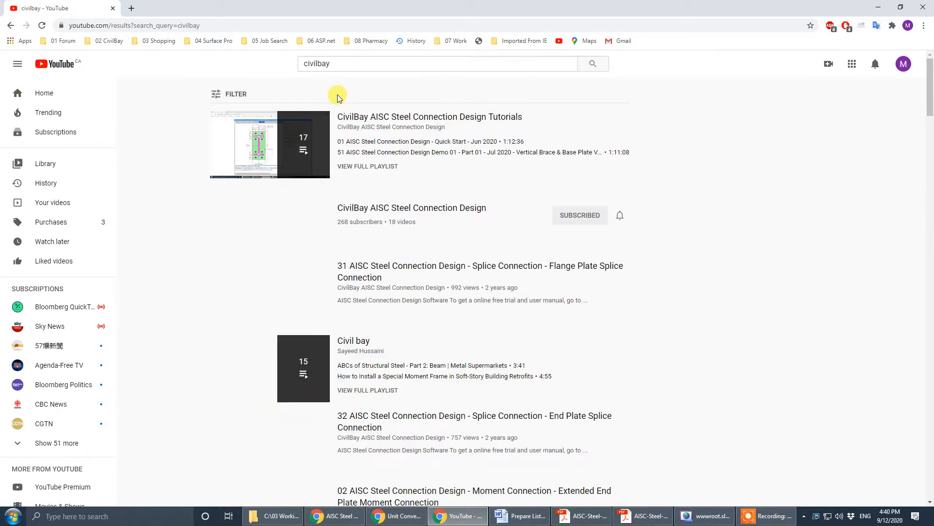
# Open video 51, Demo 01 - Part 01, from the video list of the CivilBay AISC Steel Connection Design channel.
pyautogui.click(286, 228)
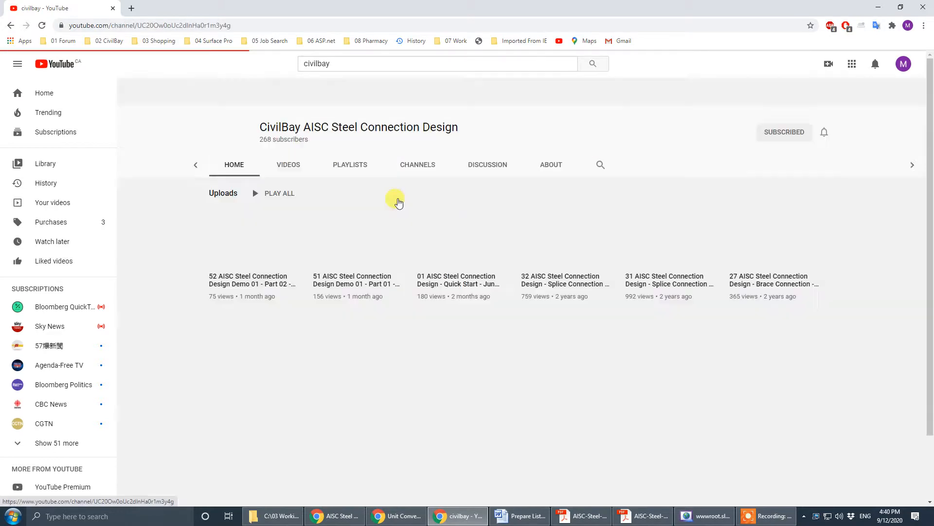
pyautogui.click(288, 137)
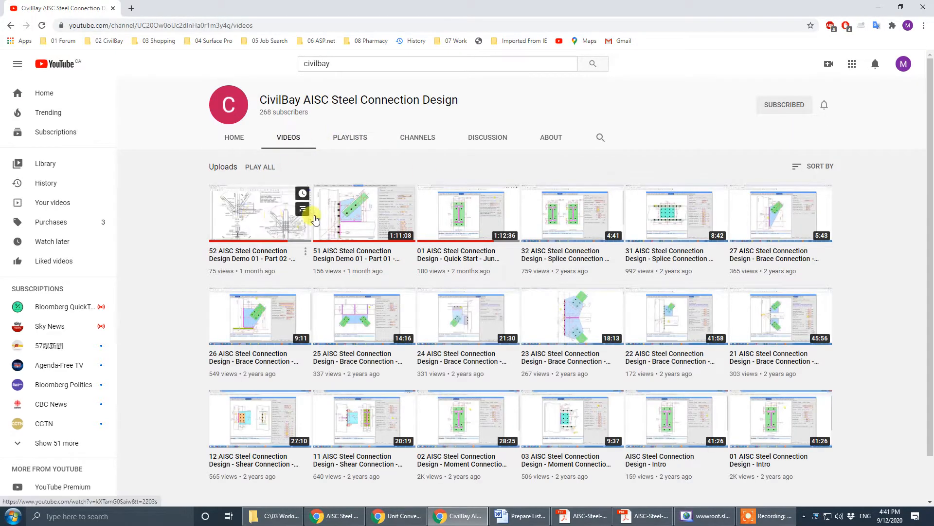
pyautogui.click(352, 220)
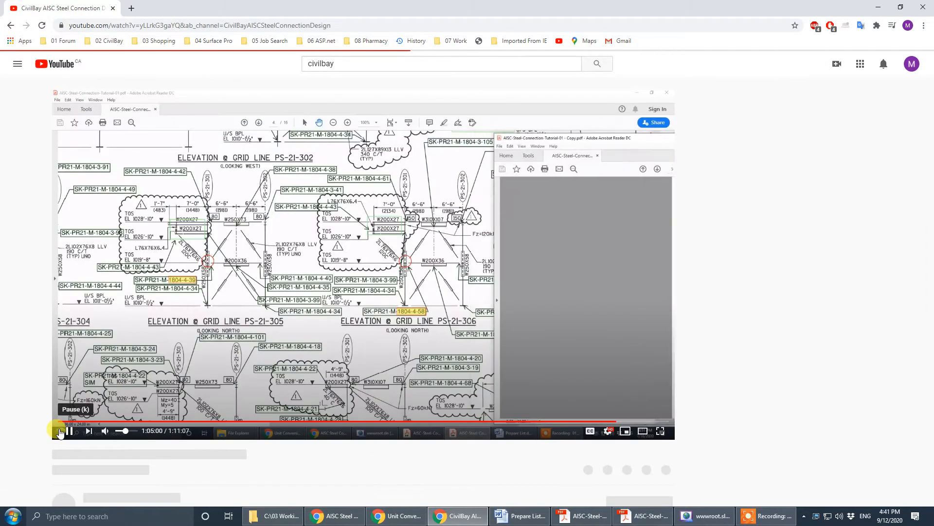
# Expand the video's full description and open the linked PDF working sheet.
pyautogui.scroll(-4, 395, 343)
pyautogui.scroll(-3, 394, 343)
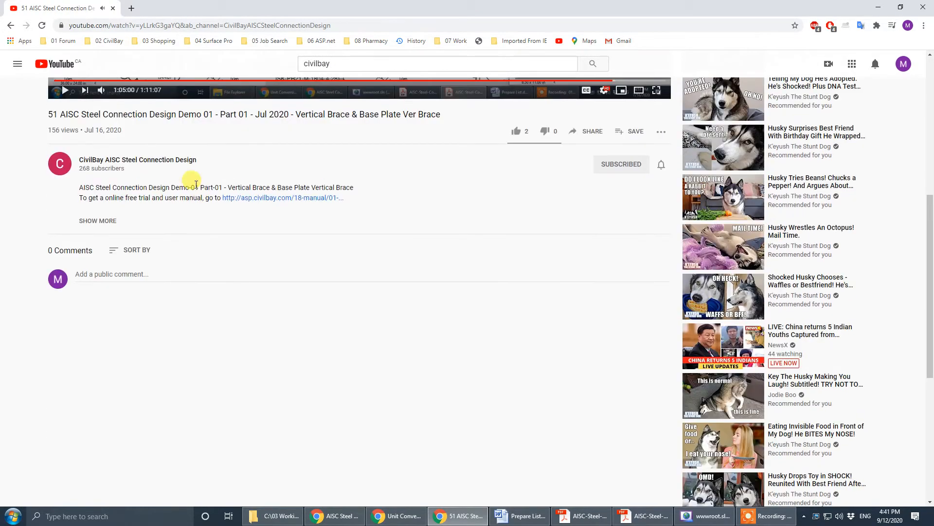
pyautogui.click(98, 221)
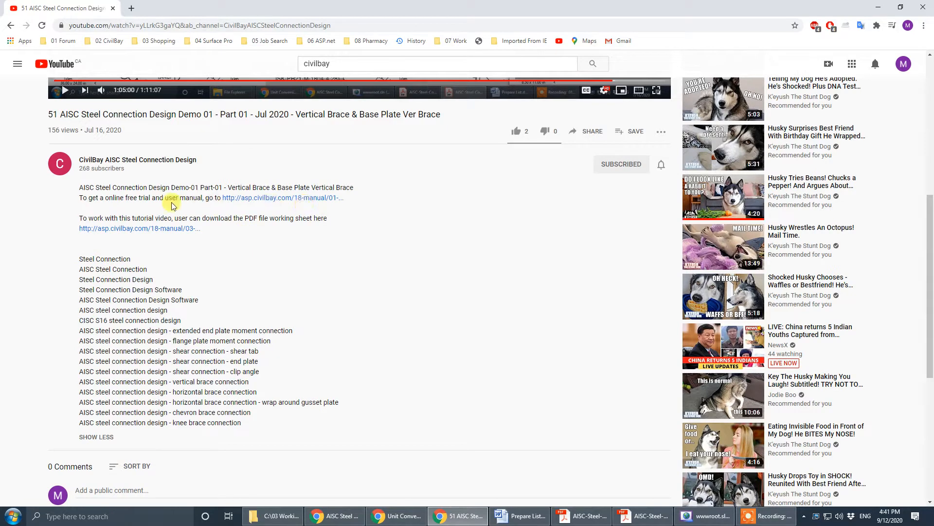
pyautogui.click(125, 229)
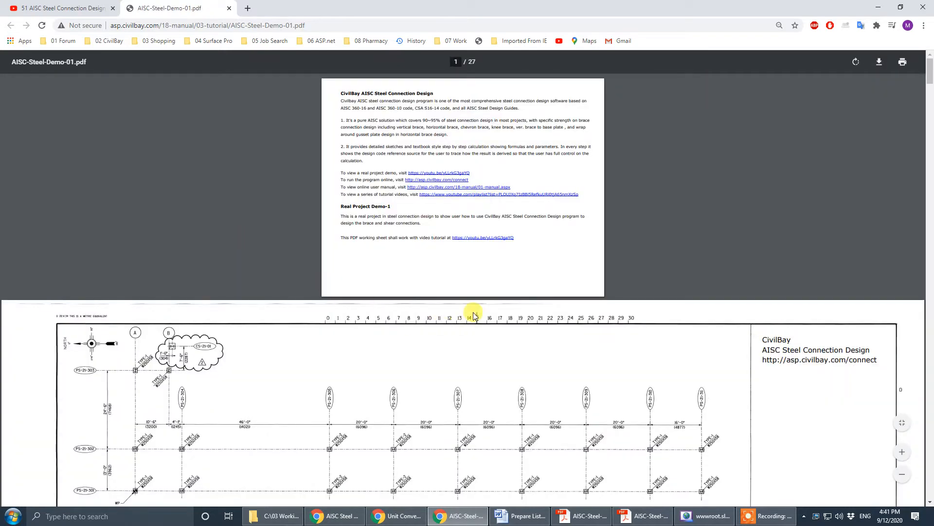
# Skim the drawings in AISC-Steel-Demo-01.pdf, then close the PDF and the YouTube window.
pyautogui.scroll(-15, 474, 315)
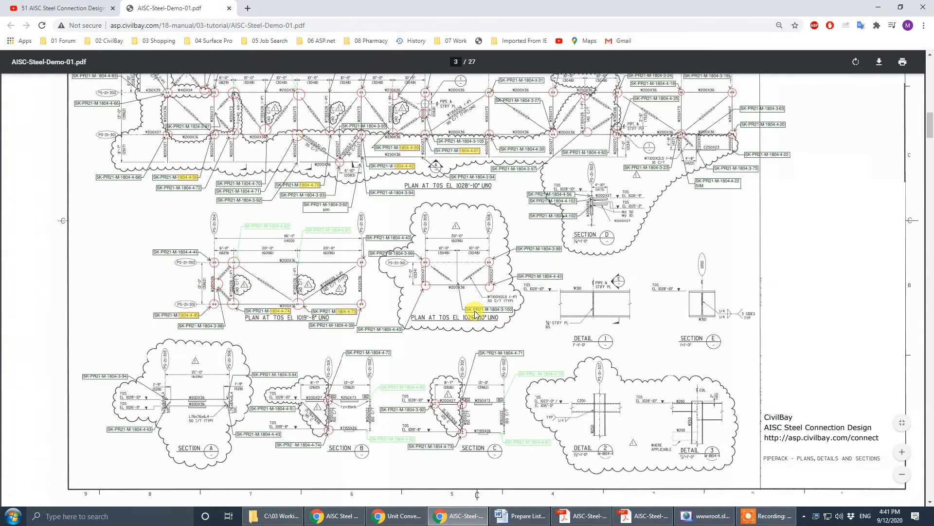
pyautogui.scroll(15, 477, 307)
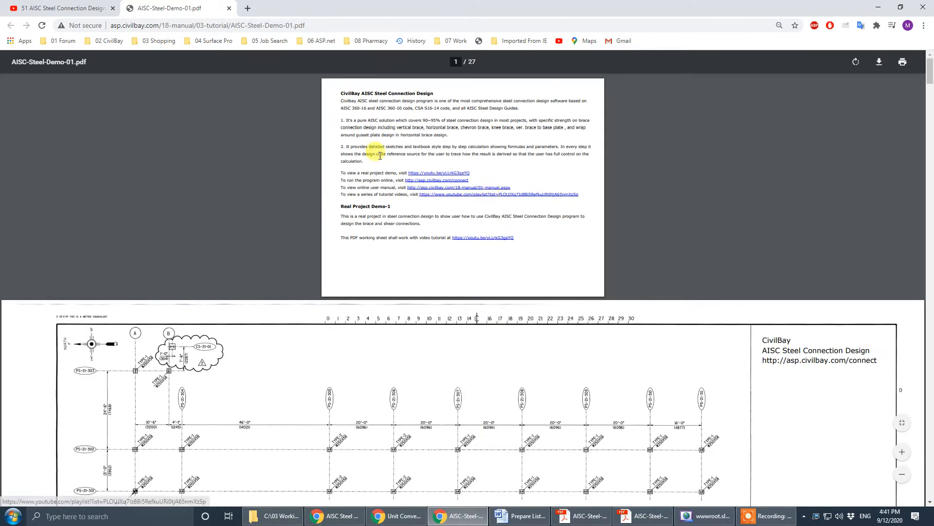
pyautogui.click(229, 9)
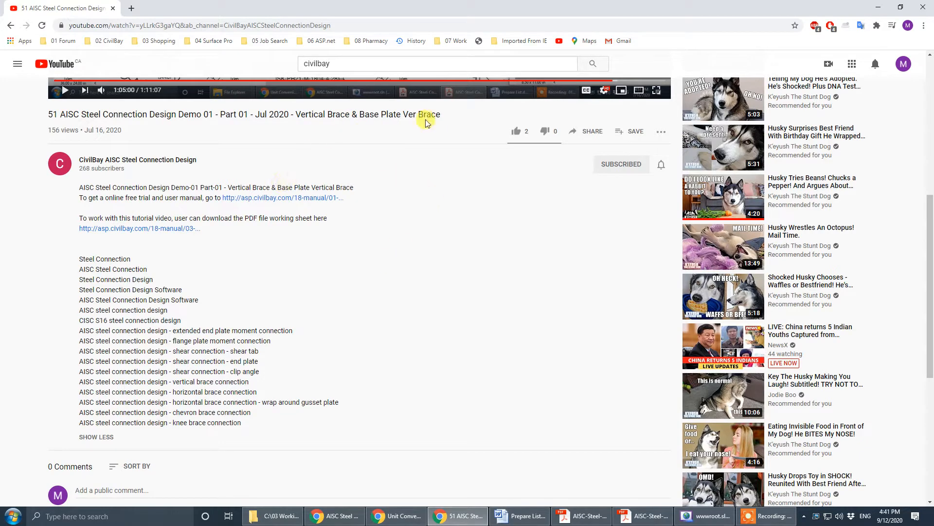
pyautogui.click(927, 7)
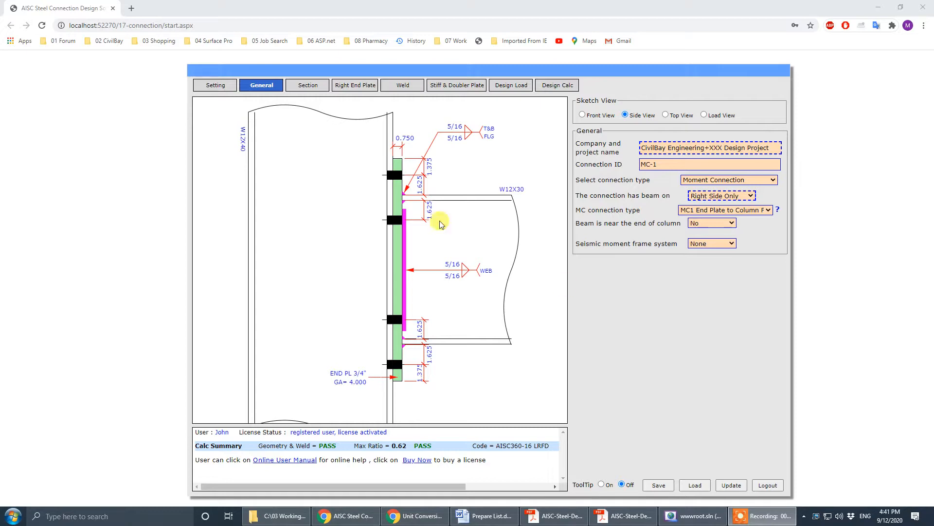
# Bring AISC-Steel-Demo-01 - Copy.pdf onto this screen, browse connection sketches 4-34 to 4-42, and move its window away again.
pyautogui.moveTo(0, 95); pyautogui.dragTo(509, 88)
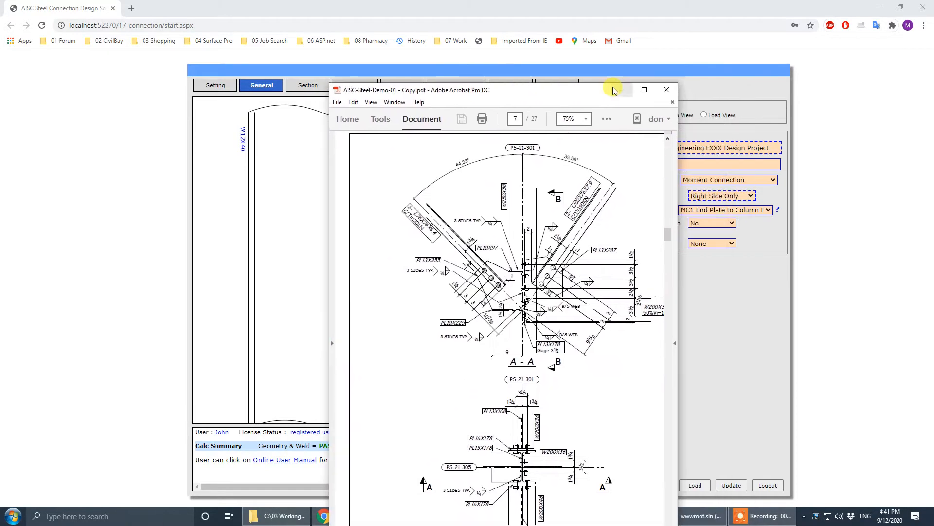
pyautogui.click(645, 92)
pyautogui.scroll(6, 586, 228)
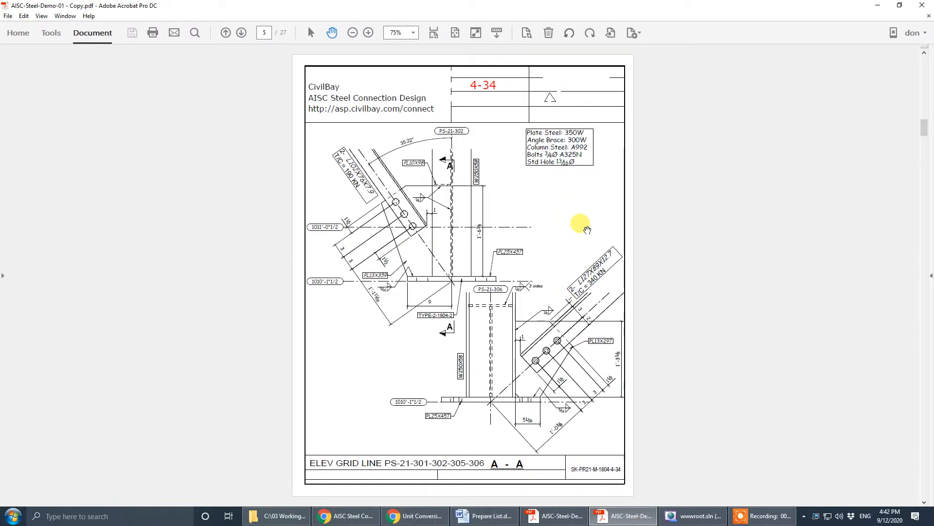
pyautogui.scroll(-3, 587, 229)
pyautogui.scroll(-3, 584, 226)
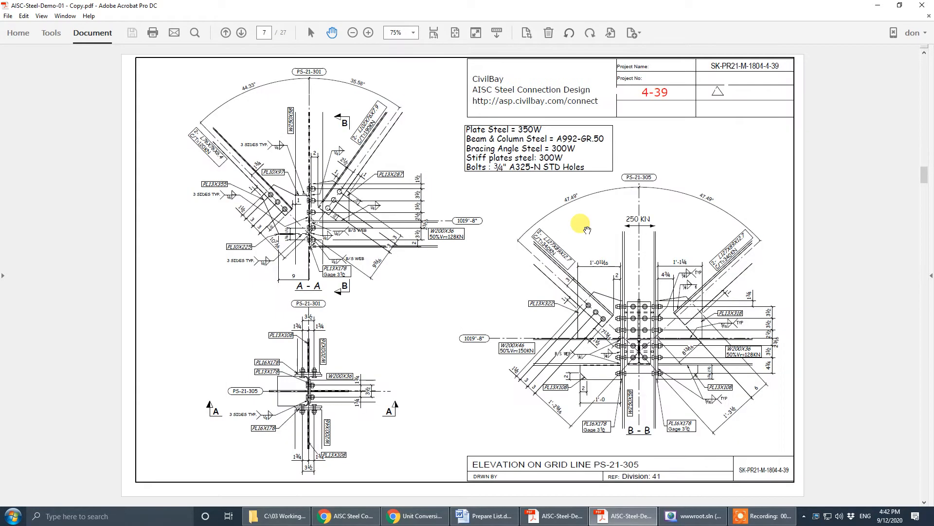
pyautogui.scroll(-3, 582, 225)
pyautogui.moveTo(641, 6); pyautogui.dragTo(0, 77)
# Switch to AISC-Steel-Demo-01.pdf and go back to the plan at TOS EL 1028'-10" on page 3.
pyautogui.click(555, 516)
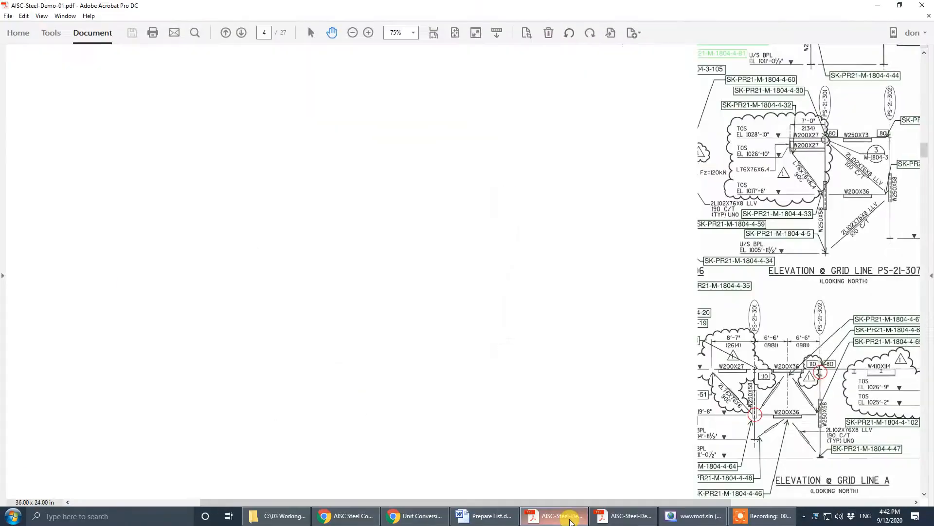
pyautogui.scroll(10, 564, 248)
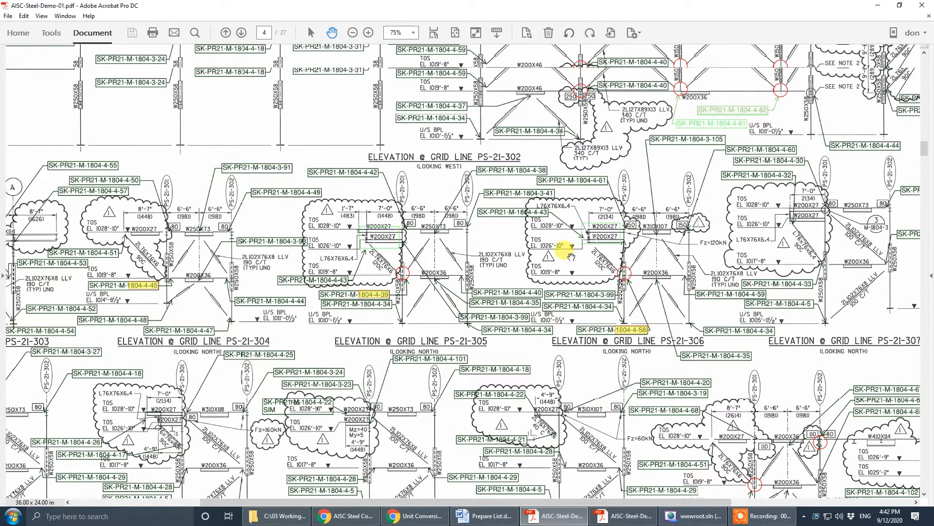
pyautogui.scroll(15, 571, 256)
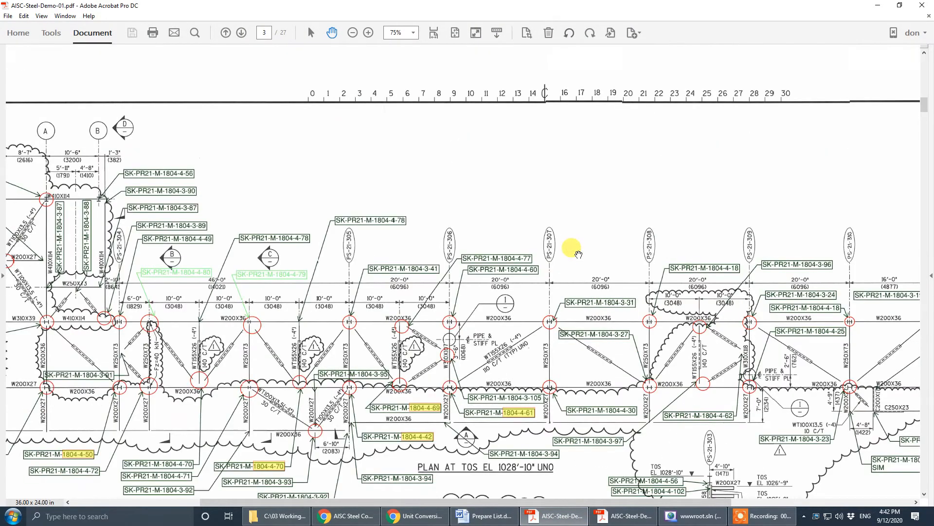
pyautogui.moveTo(464, 285); pyautogui.dragTo(559, 181)
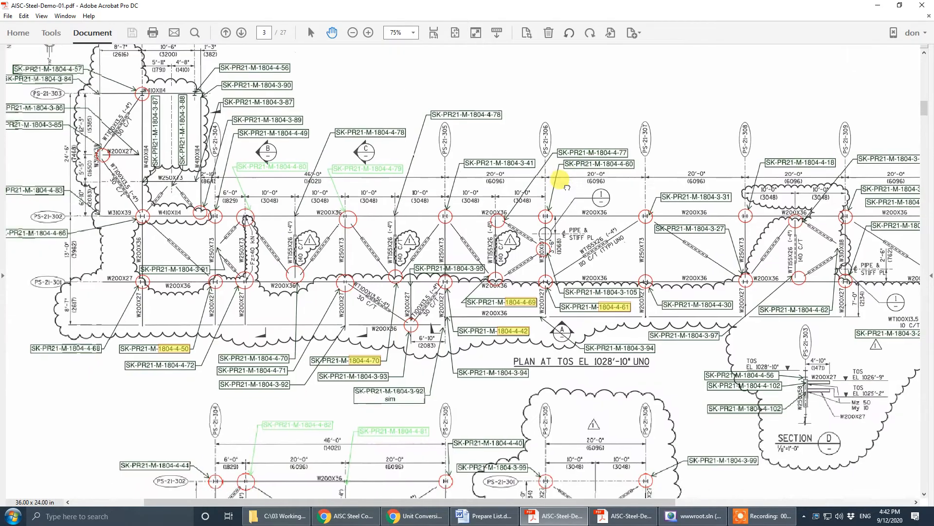
# Enlarge the plan to 125% and examine the highlighted sketch references around grid lines PS-21-305 and PS-21-306.
pyautogui.click(417, 34)
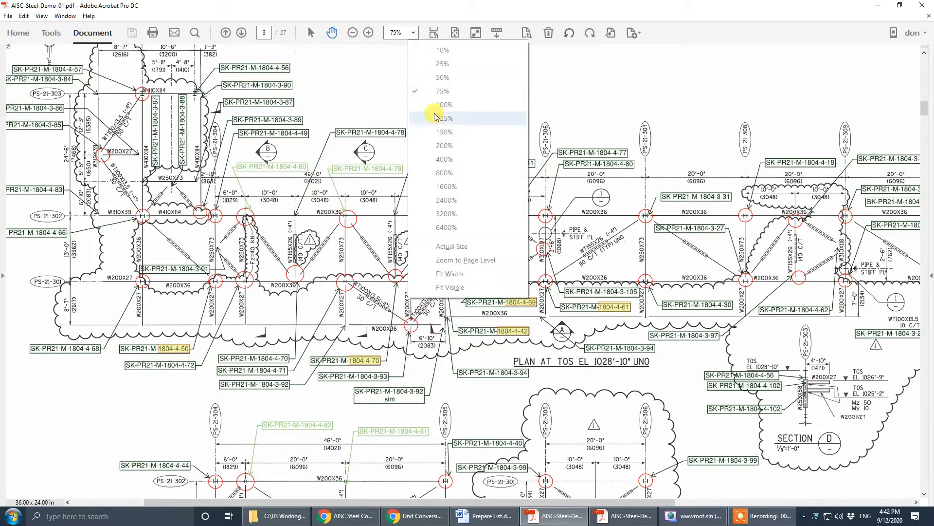
pyautogui.click(435, 116)
pyautogui.moveTo(594, 274)
pyautogui.mouseDown()
pyautogui.moveTo(284, 117)
pyautogui.moveTo(257, 91)
pyautogui.mouseUp()
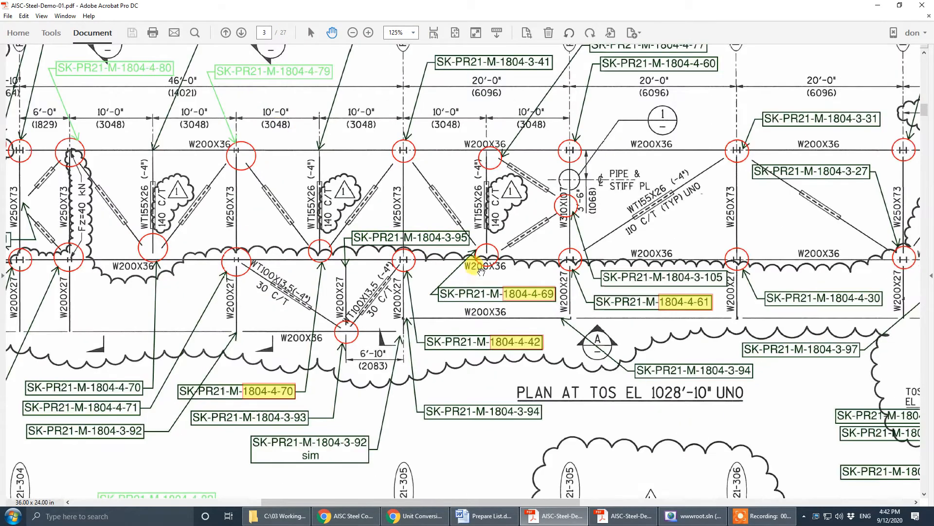
pyautogui.moveTo(470, 222)
pyautogui.mouseDown()
pyautogui.moveTo(456, 340)
pyautogui.moveTo(461, 297)
pyautogui.mouseUp()
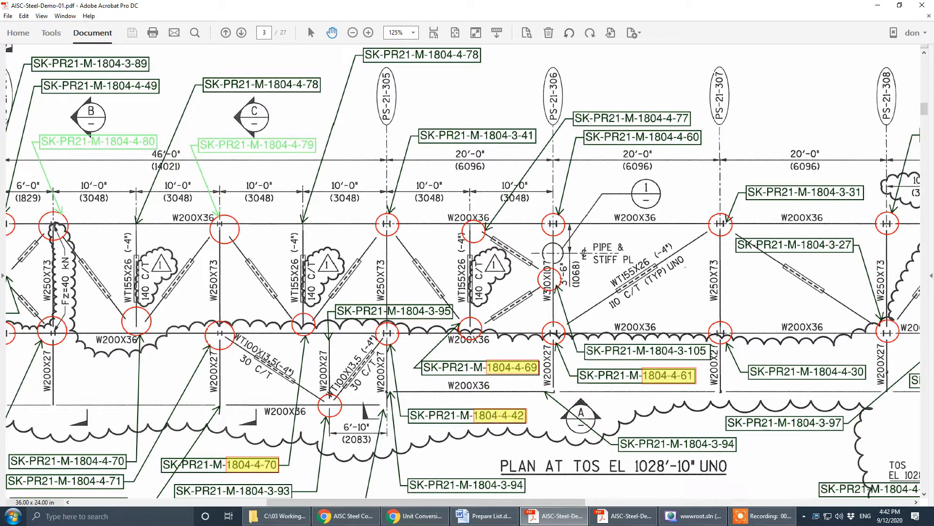
# Bring the PDF copy over the plan, examine sketch 4-42 at full window size, and move the copy off the drawing.
pyautogui.moveTo(1, 115); pyautogui.dragTo(389, 111)
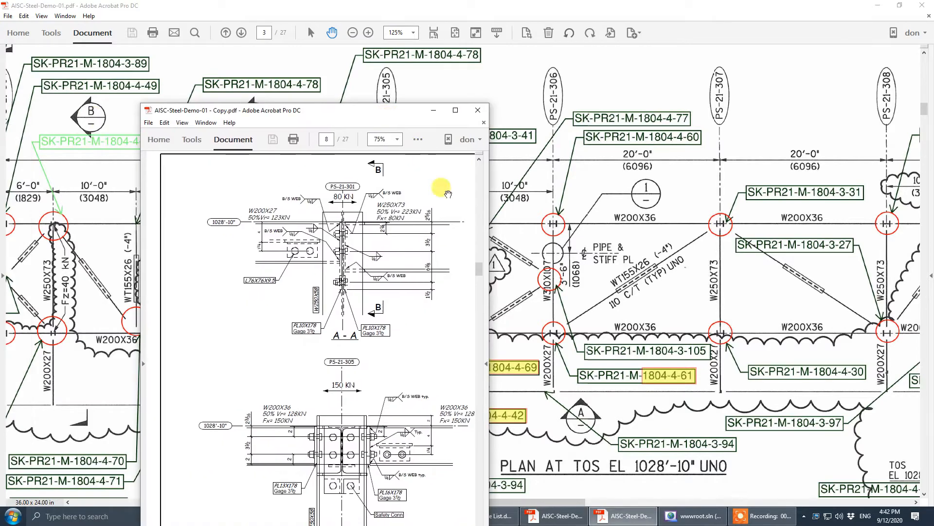
pyautogui.click(455, 110)
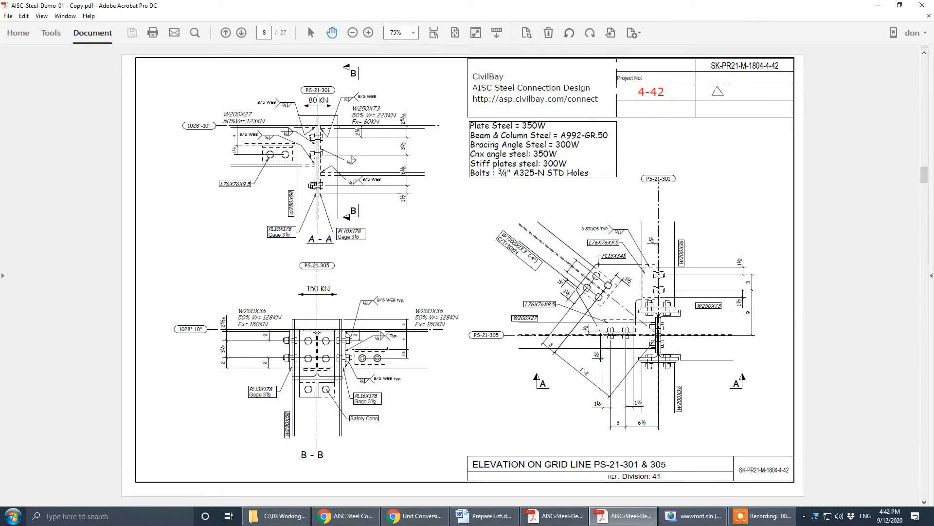
pyautogui.click(899, 5)
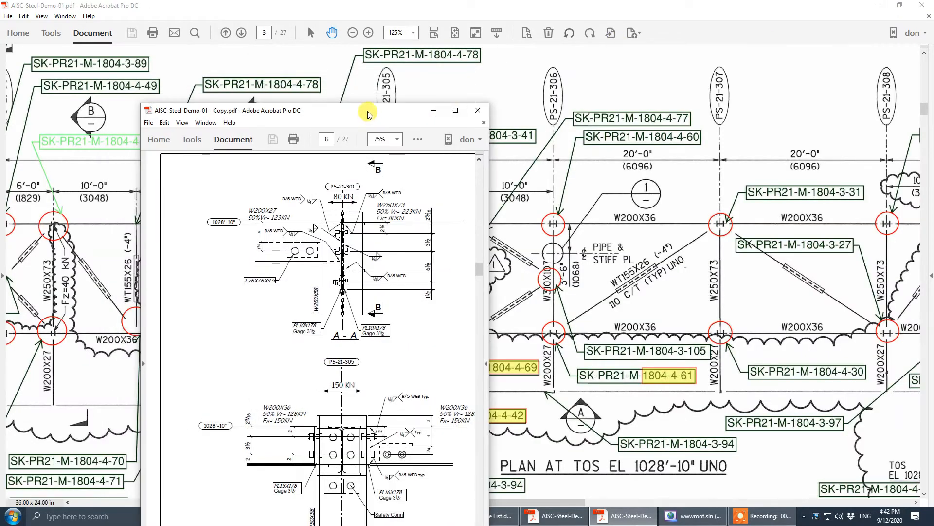
pyautogui.moveTo(369, 115); pyautogui.dragTo(0, 126)
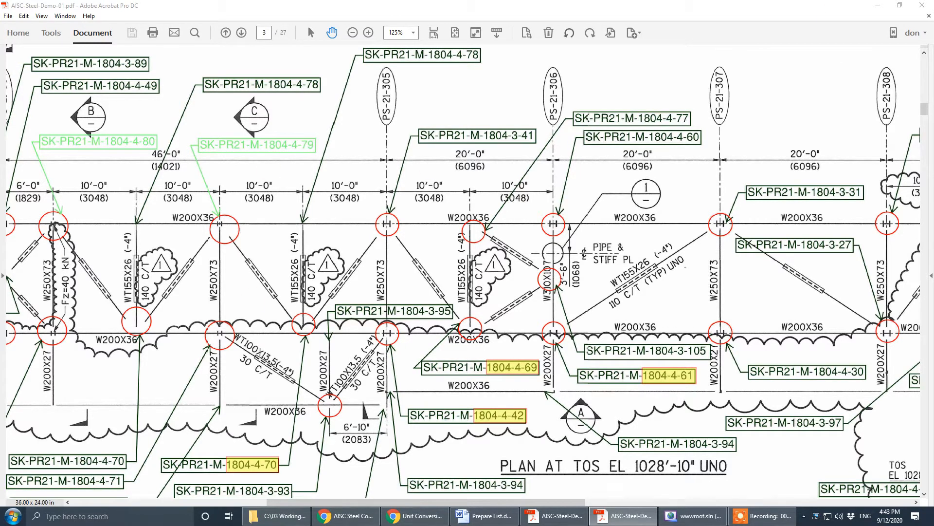
# Bring the PDF copy onto this screen, enlarge sketch 4-42 to 125%, examine section B-B, and move the copy away.
pyautogui.moveTo(0, 110); pyautogui.dragTo(502, 110)
pyautogui.click(605, 110)
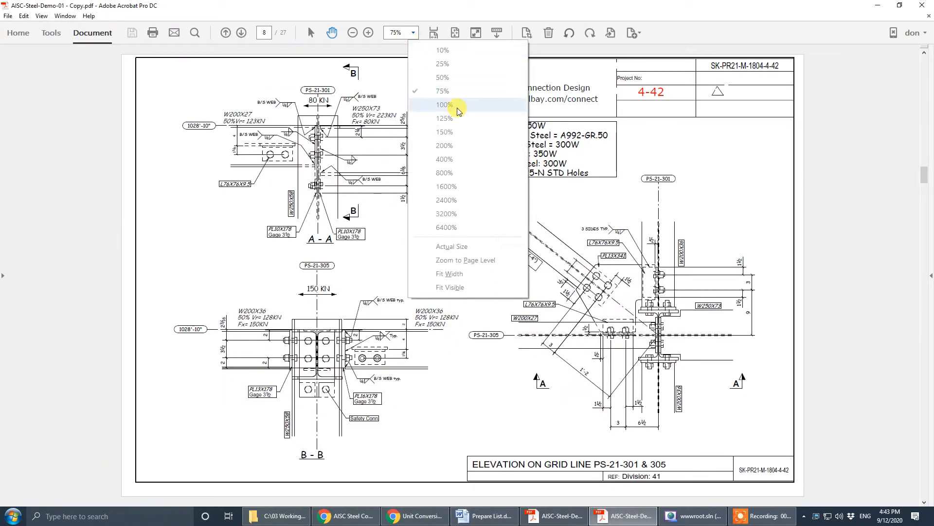
pyautogui.click(443, 118)
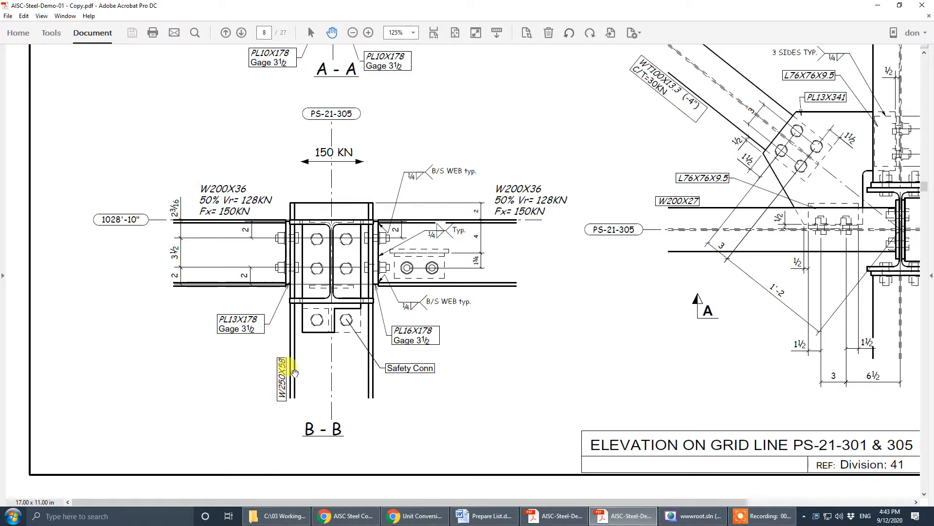
pyautogui.doubleClick(651, 6)
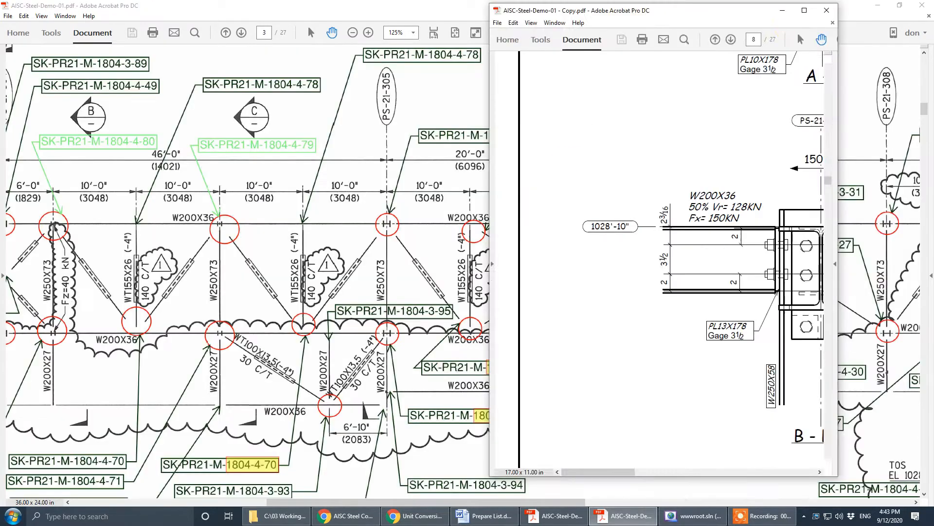
pyautogui.moveTo(699, 15); pyautogui.dragTo(0, 84)
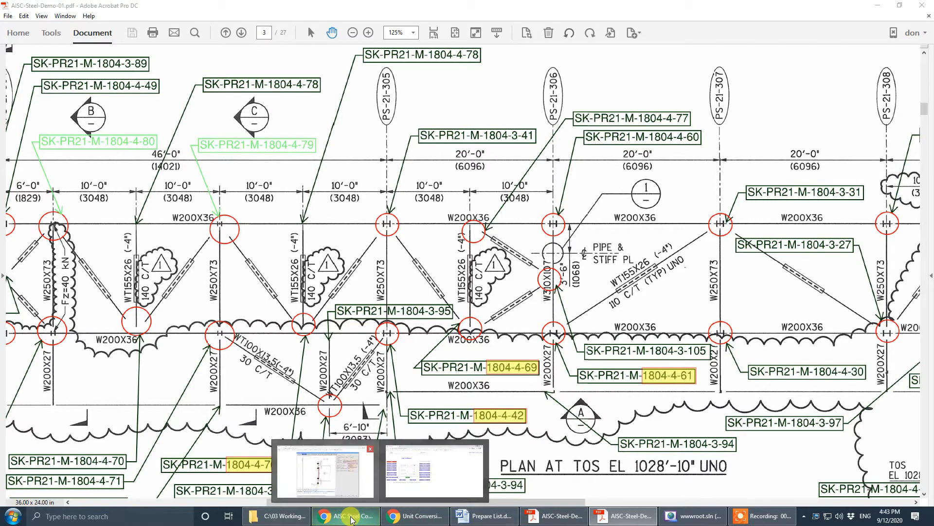
# Switch to the AISC Steel Connection Design web app in Chrome and set the connection type to Shear Connection.
pyautogui.click(352, 518)
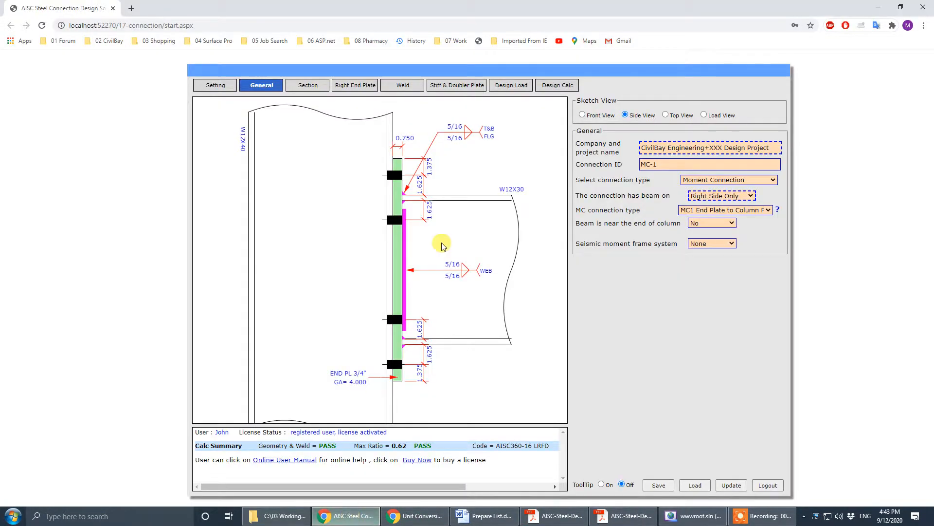
pyautogui.click(754, 180)
pyautogui.click(756, 200)
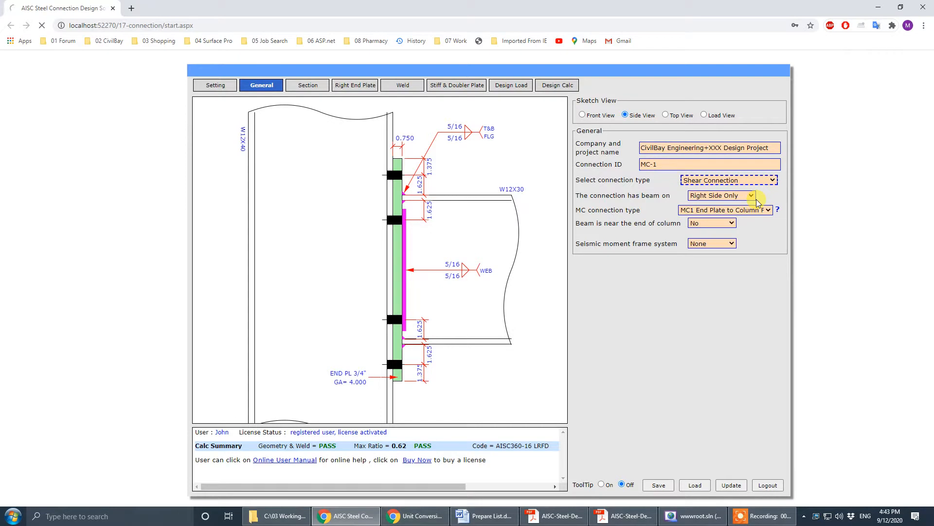
# Set the column section to W250x58 from the Canadian CISC Steel Handbook Shape library.
pyautogui.click(307, 85)
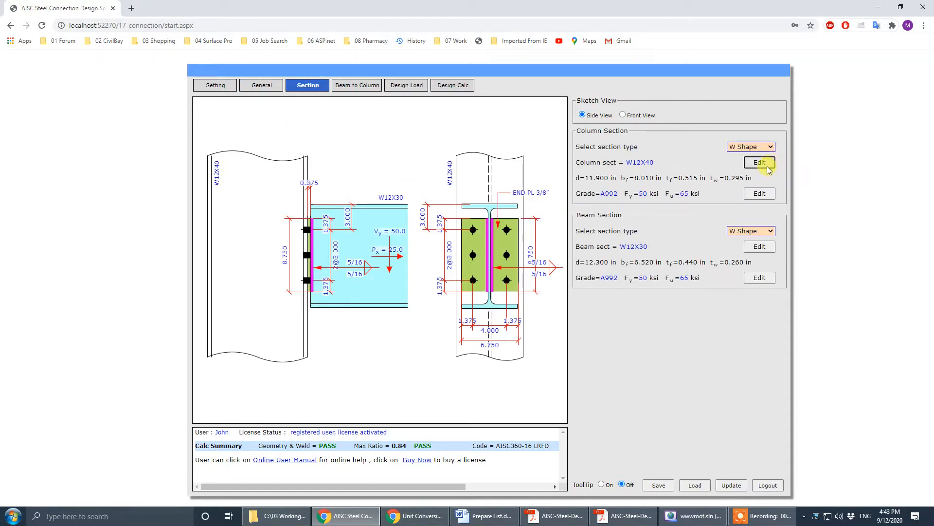
pyautogui.click(762, 163)
pyautogui.click(482, 135)
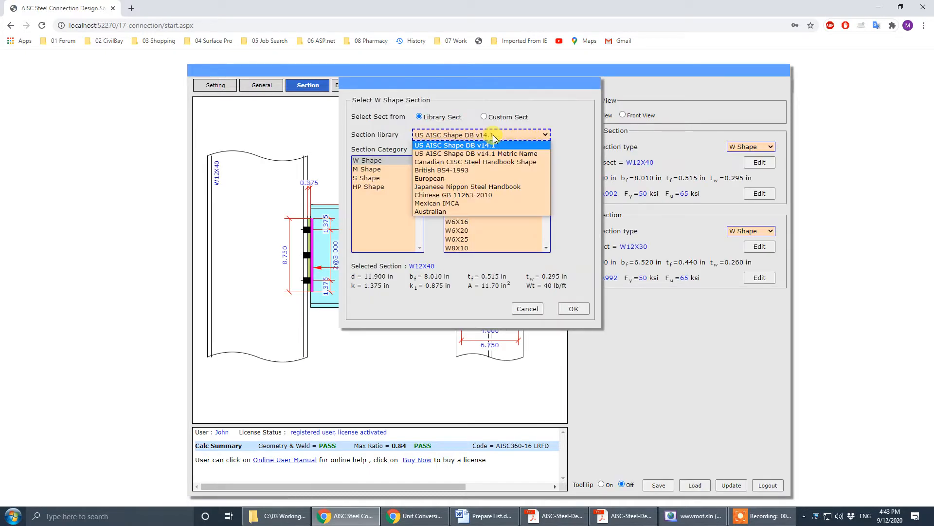
pyautogui.click(492, 154)
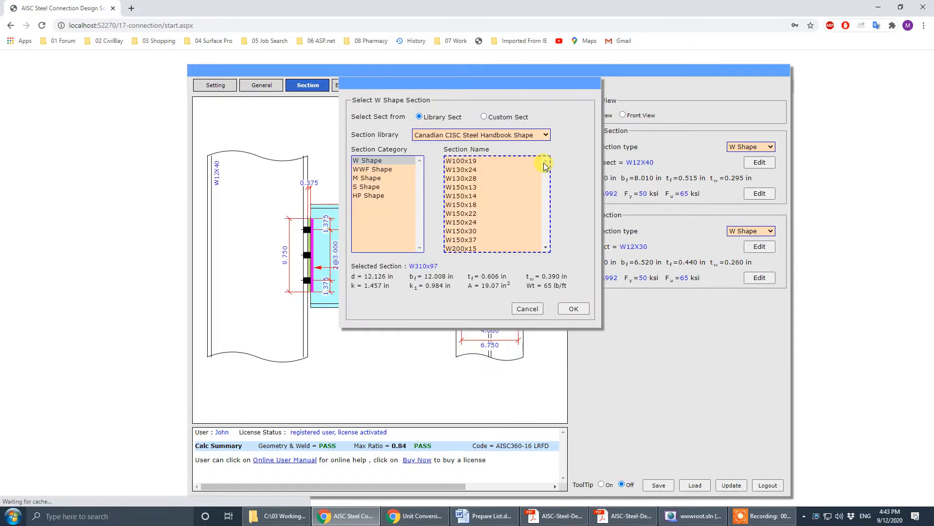
pyautogui.moveTo(546, 169); pyautogui.dragTo(546, 179)
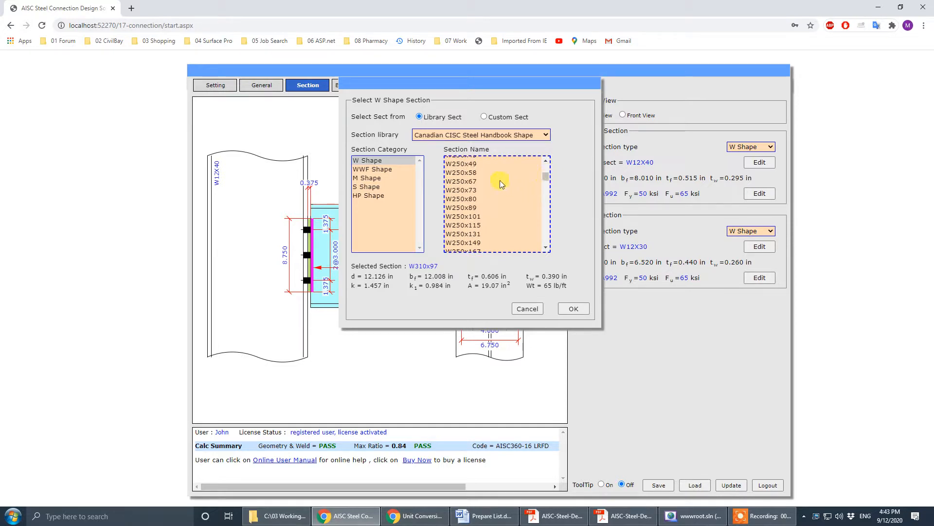
pyautogui.click(467, 172)
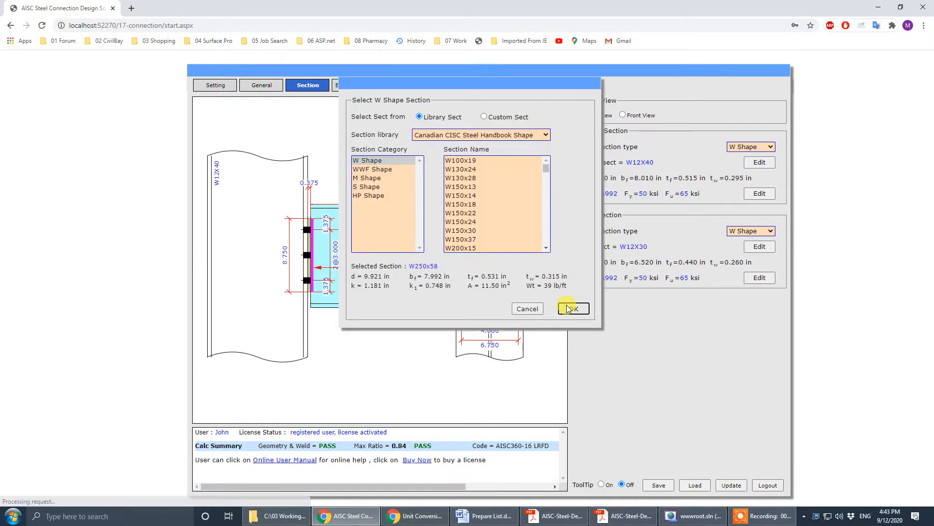
pyautogui.click(567, 306)
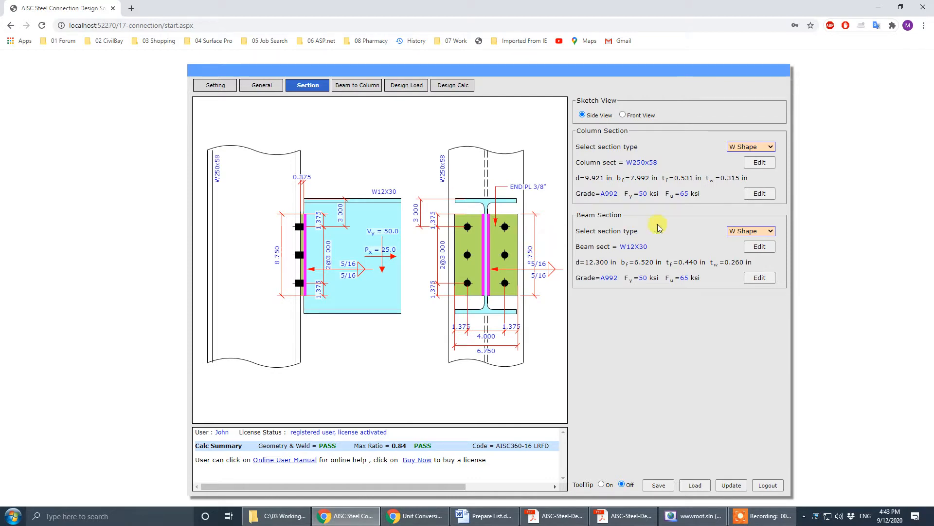
# Set the beam section to W200x36 from the Canadian CISC Steel Handbook Shape library.
pyautogui.click(759, 247)
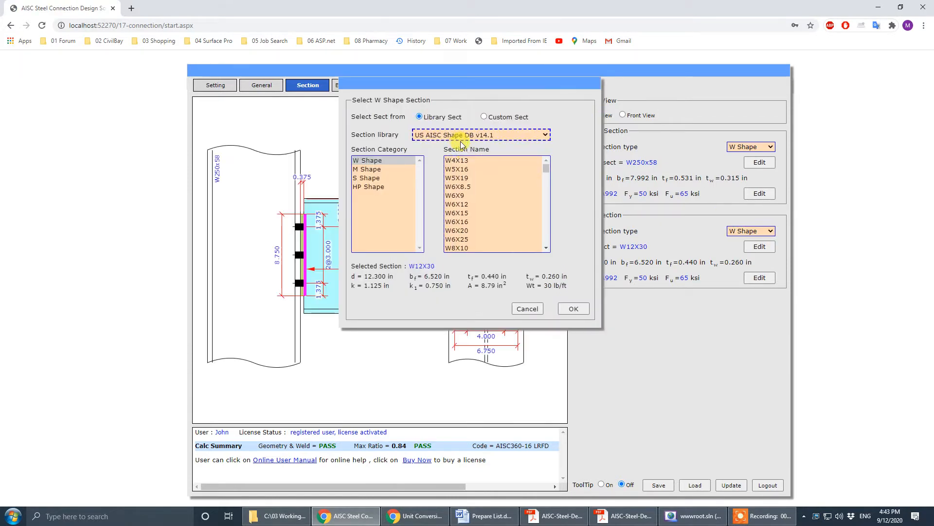
pyautogui.click(493, 136)
pyautogui.click(489, 164)
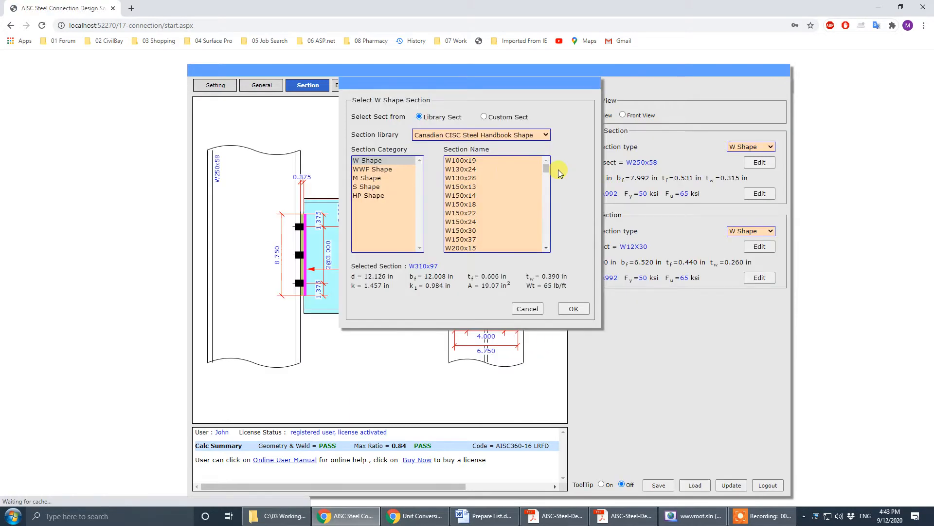
pyautogui.moveTo(547, 168)
pyautogui.mouseDown()
pyautogui.moveTo(545, 195)
pyautogui.moveTo(547, 180)
pyautogui.mouseUp()
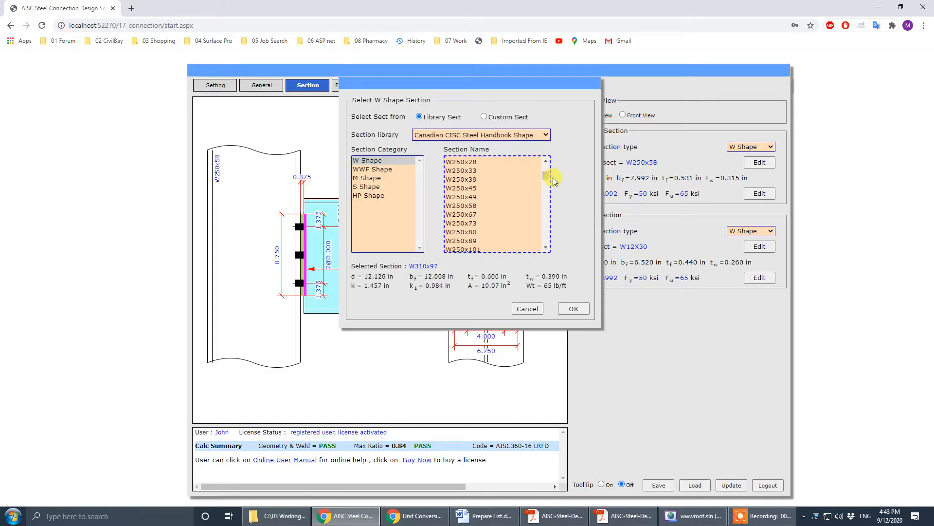
pyautogui.moveTo(543, 182); pyautogui.dragTo(534, 177)
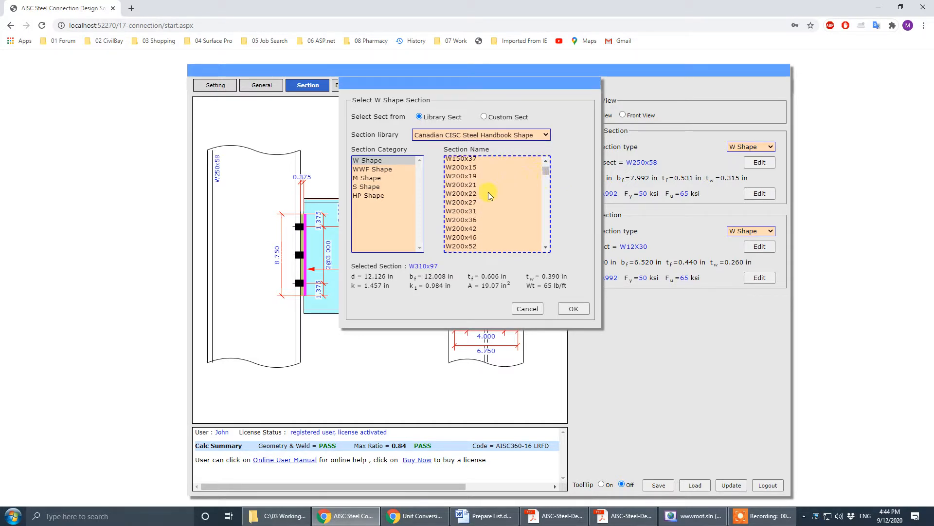
pyautogui.click(467, 219)
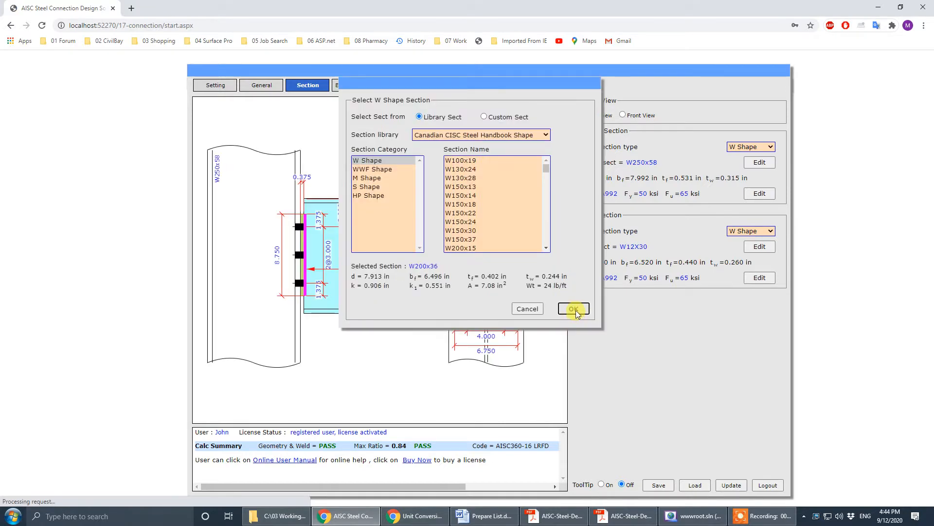
pyautogui.click(574, 308)
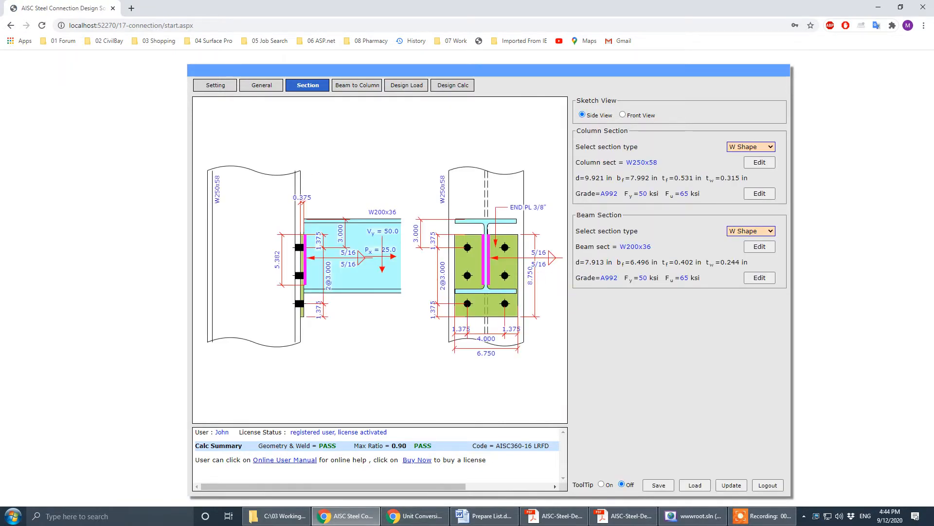
# Bring the PDF copy forward, widen its window to examine section B-B, and return to the maximized connection design page.
pyautogui.hotkey('alt', 'Tab')
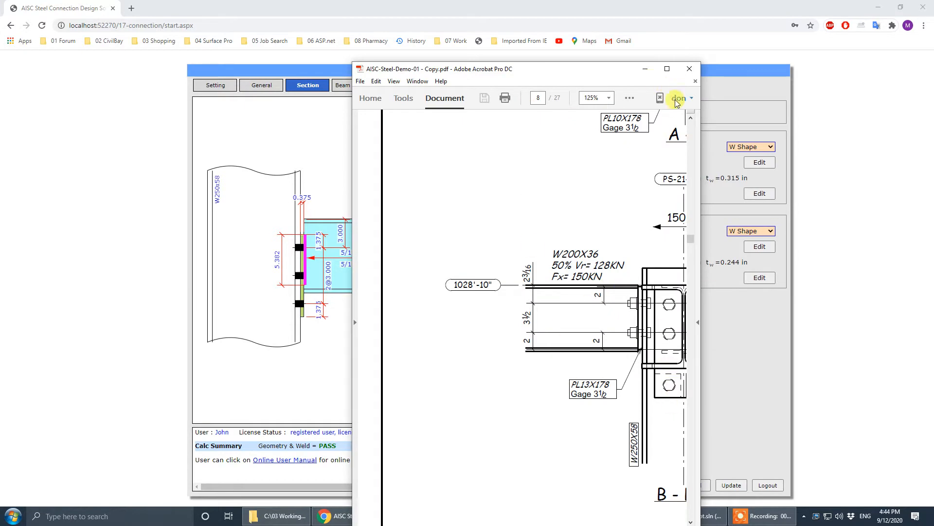
pyautogui.moveTo(703, 223); pyautogui.dragTo(880, 215)
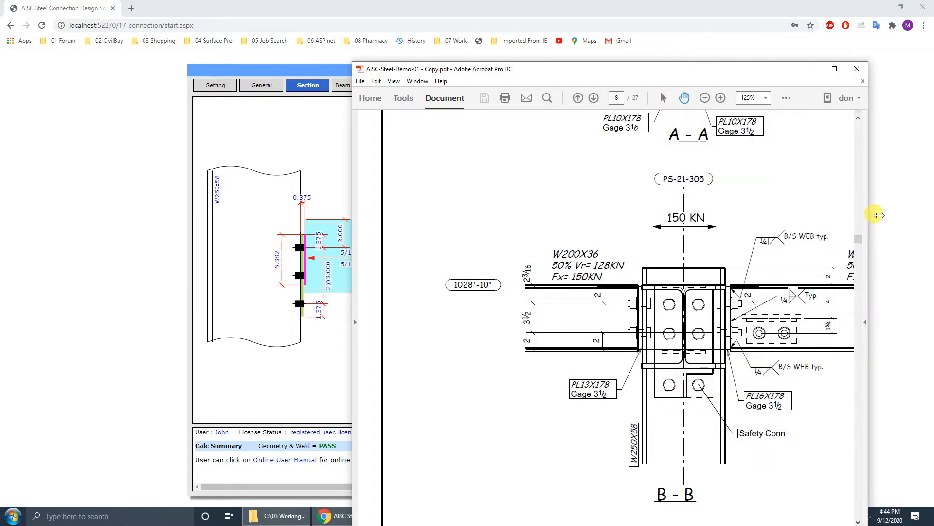
pyautogui.moveTo(579, 74); pyautogui.dragTo(402, 32)
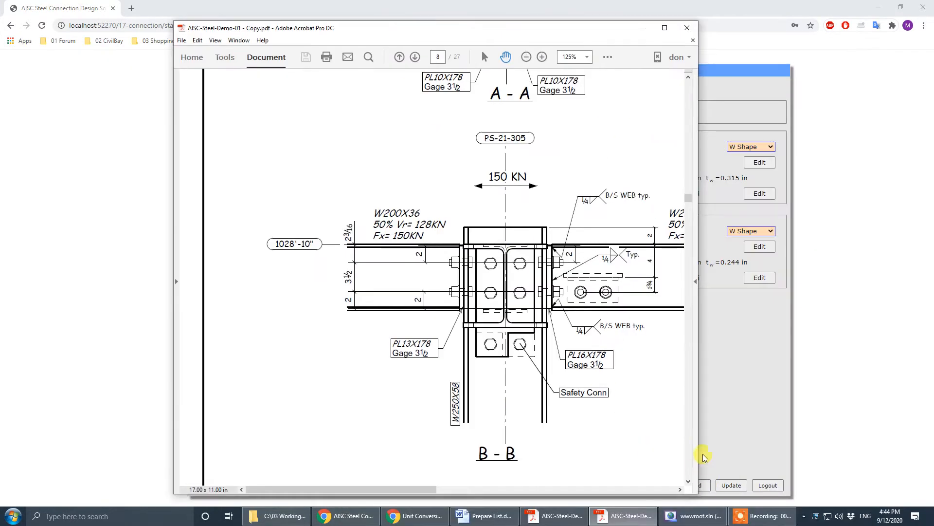
pyautogui.moveTo(701, 400); pyautogui.dragTo(794, 392)
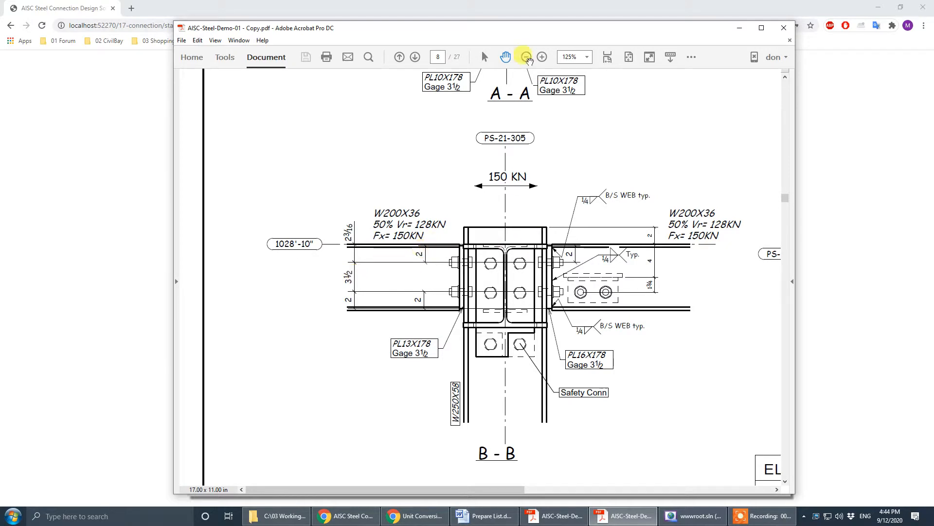
pyautogui.click(729, 6)
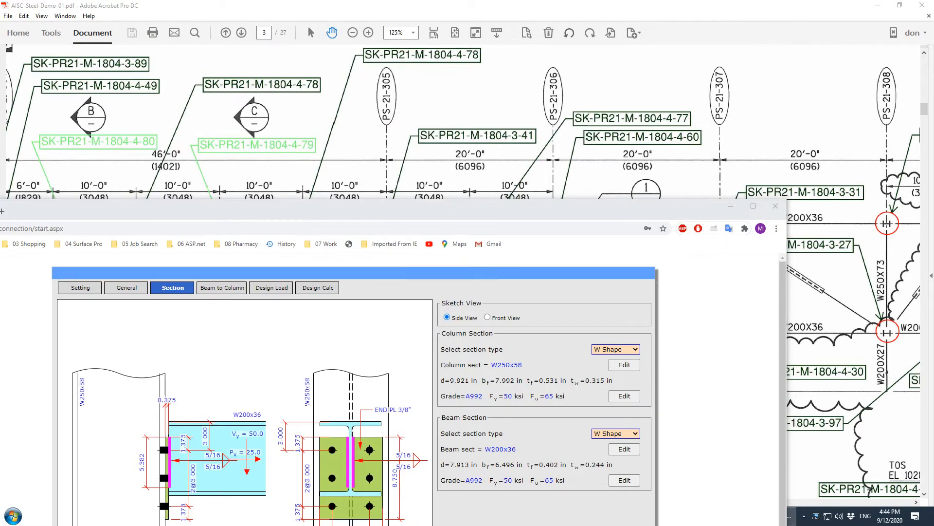
pyautogui.moveTo(427, 214); pyautogui.dragTo(516, 100)
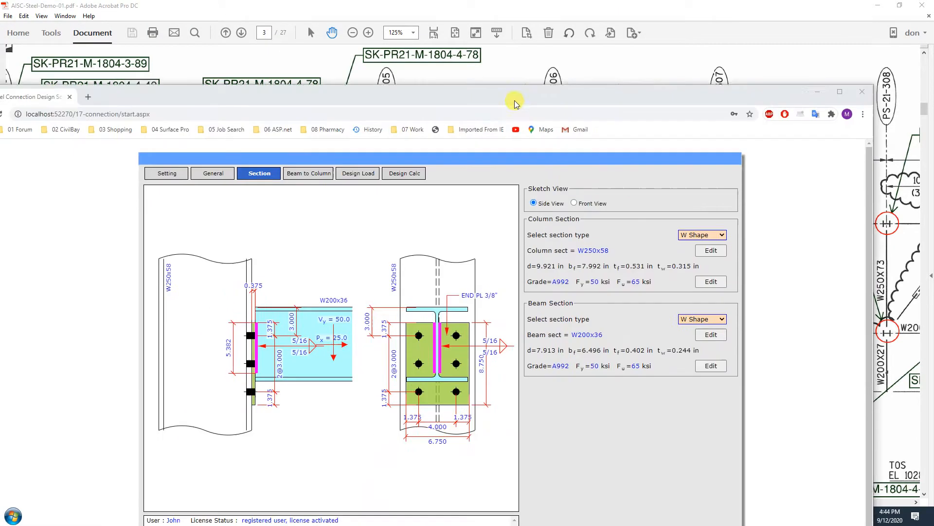
pyautogui.click(839, 91)
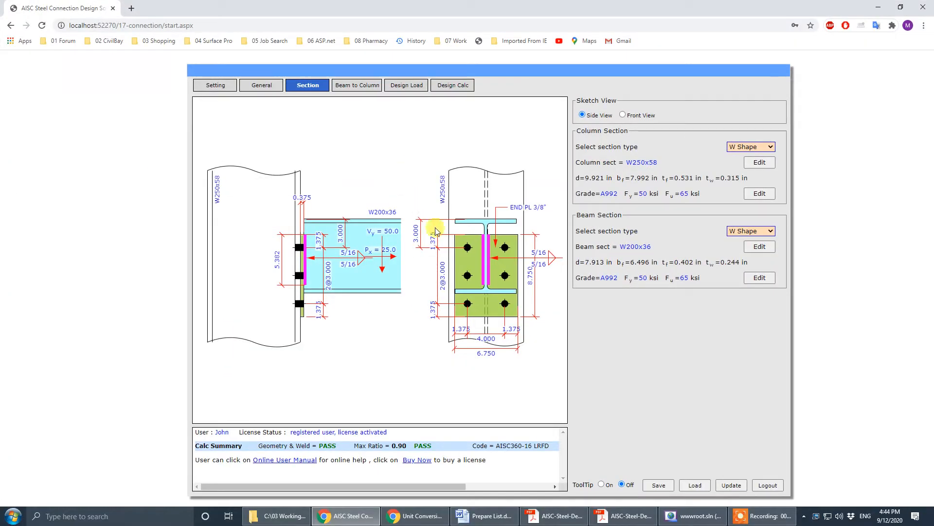
# Show the beam-to-column connection settings and compare them with the end plate and bolts in section B-B of the PDF copy.
pyautogui.click(359, 86)
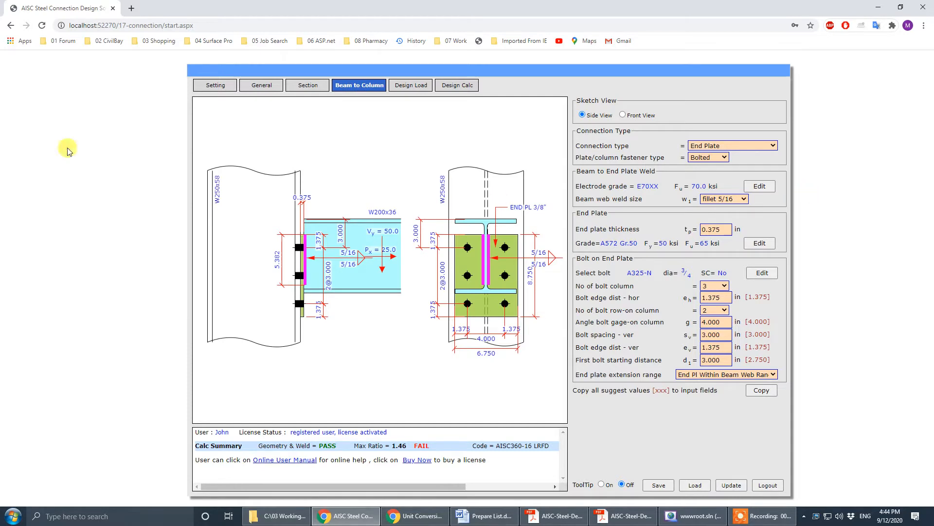
pyautogui.click(625, 516)
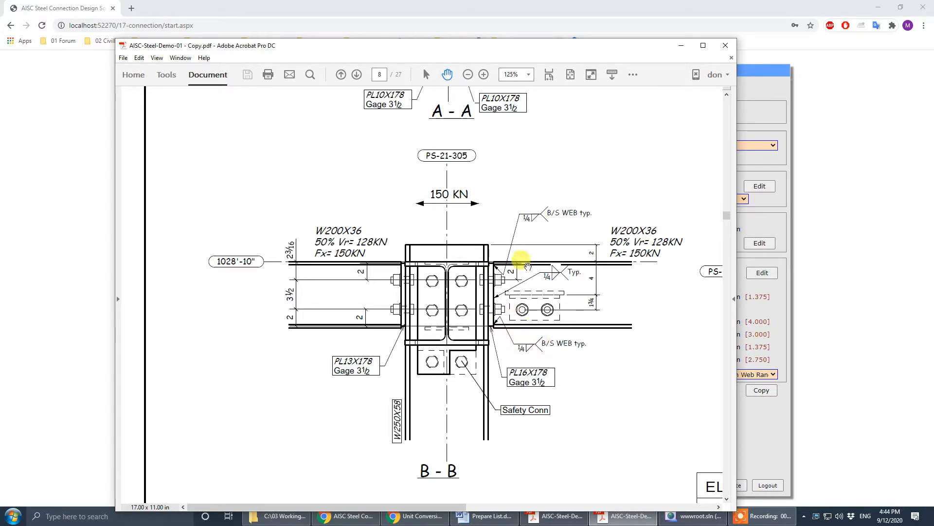
pyautogui.moveTo(603, 49); pyautogui.dragTo(0, 194)
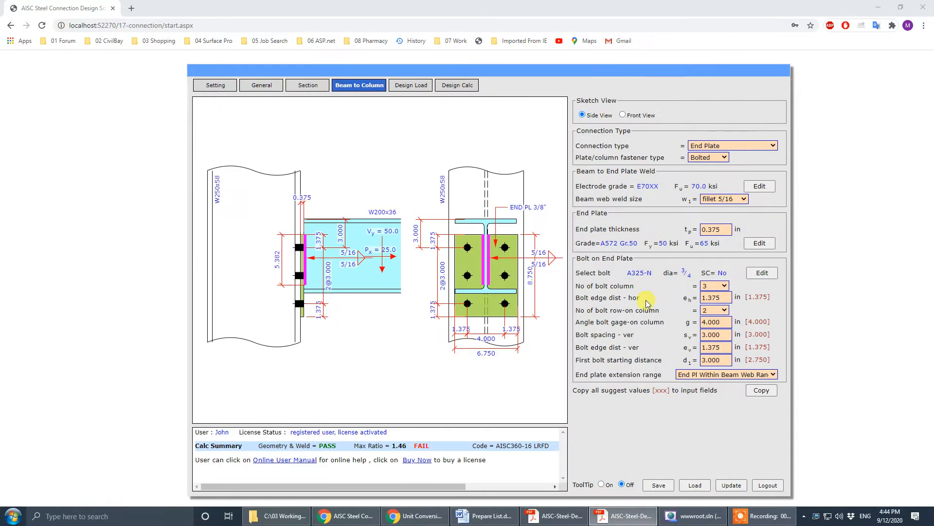
# Set the end plate extension range to End Pl Welded to Beam Flange and the number of bolt columns to 2.
pyautogui.click(769, 376)
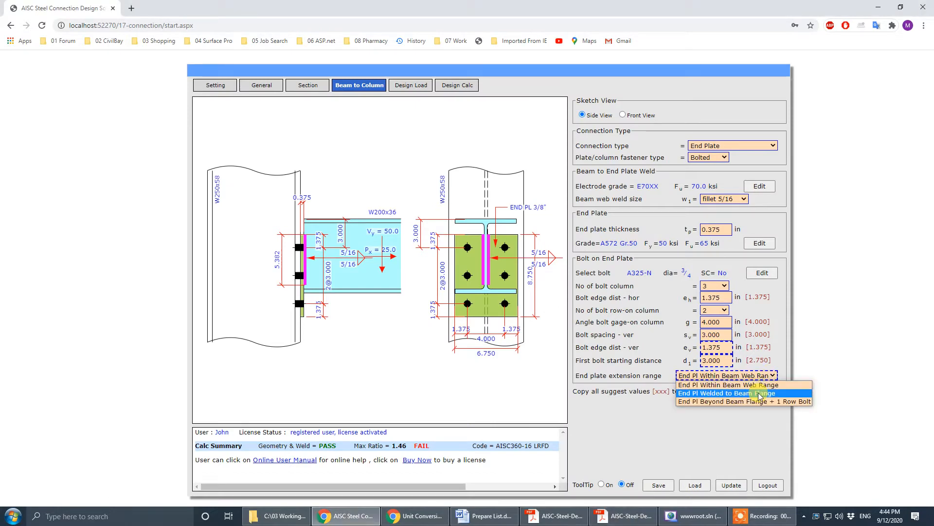
pyautogui.click(760, 394)
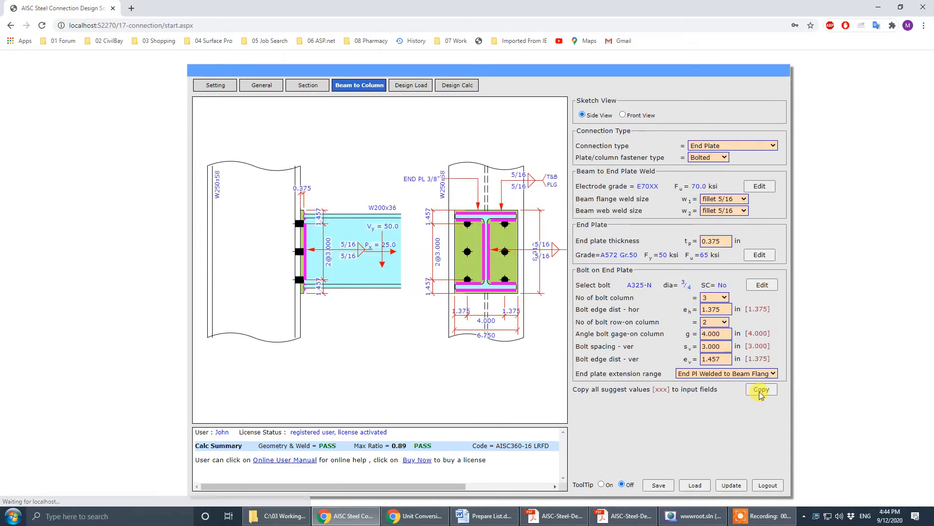
pyautogui.click(724, 297)
pyautogui.click(723, 306)
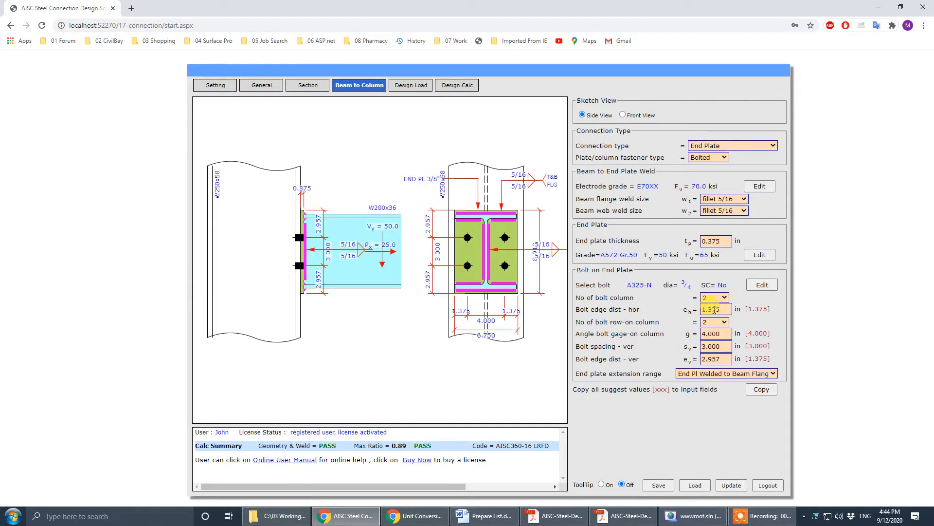
# Set the vertical bolt spacing to 3.5 in and check it against section B-B in the PDF copy.
pyautogui.click(711, 345)
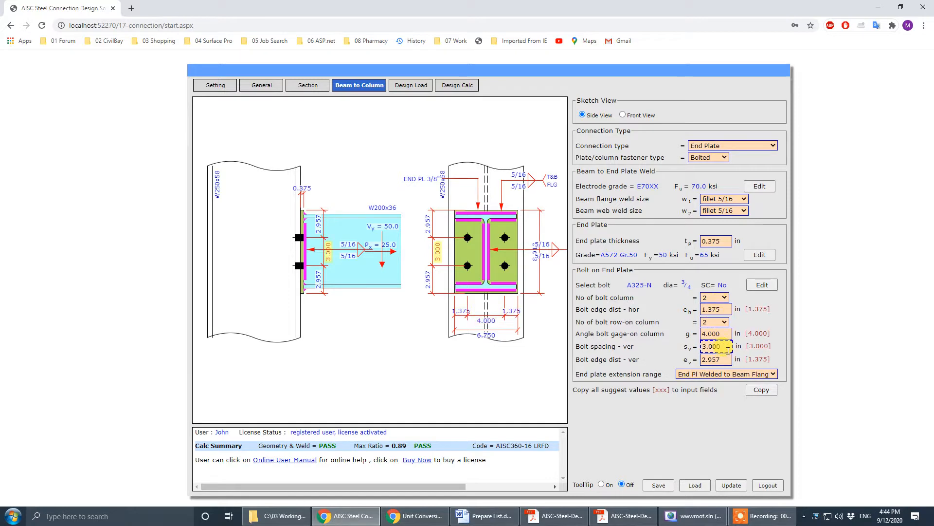
pyautogui.moveTo(728, 349); pyautogui.dragTo(625, 344)
pyautogui.write('3.5')
pyautogui.click(625, 335)
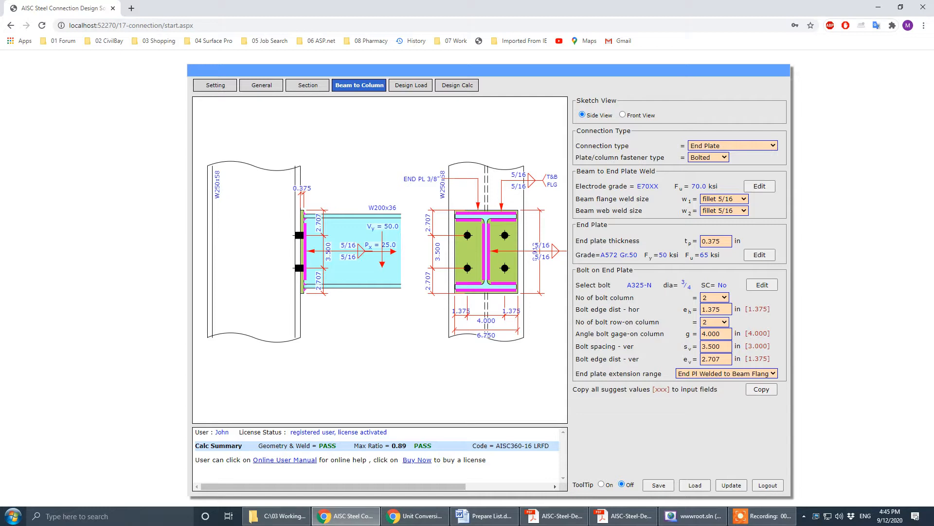
pyautogui.moveTo(0, 80); pyautogui.dragTo(519, 58)
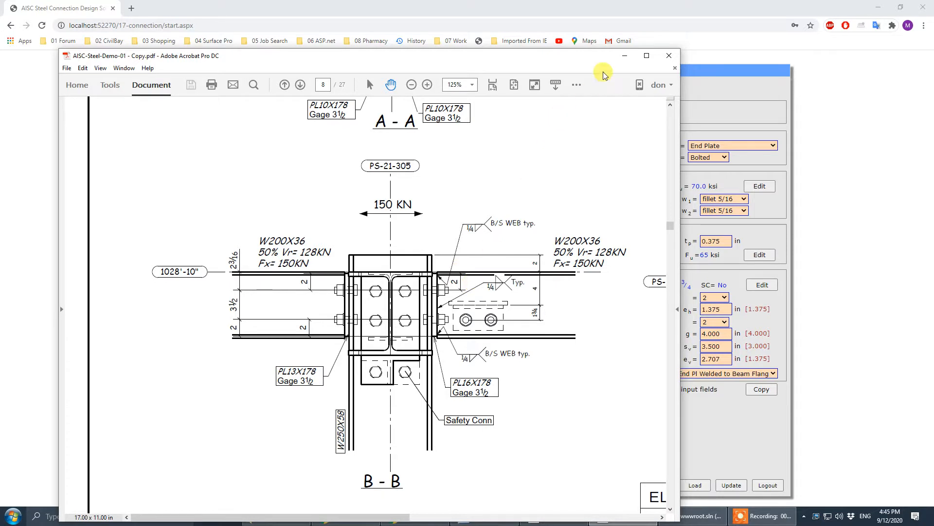
pyautogui.click(625, 56)
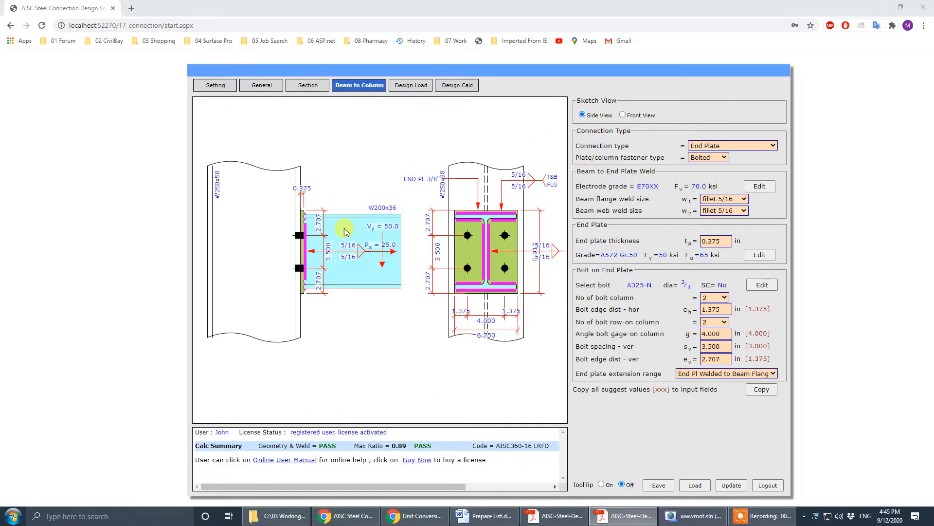
# Check the bolt gage in section B-B of the PDF copy and set the angle bolt gage on column to 3.5 in.
pyautogui.click(728, 358)
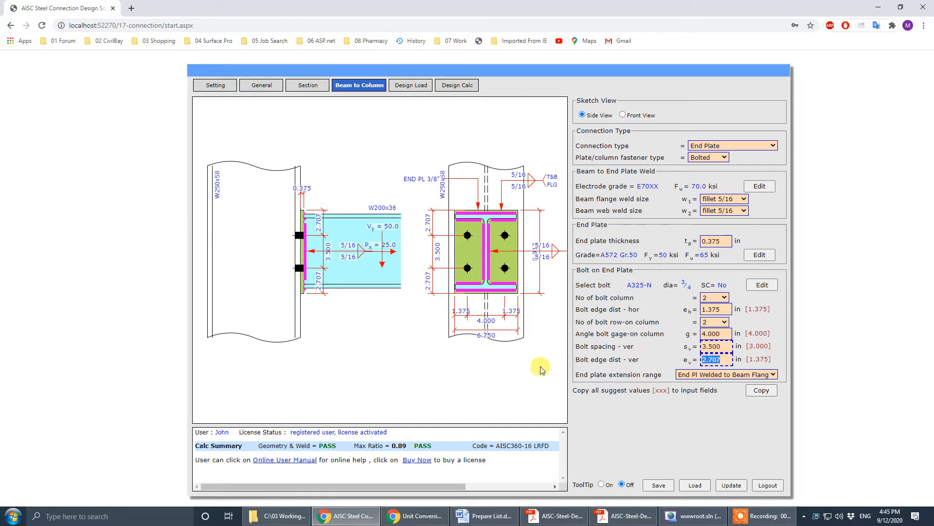
pyautogui.click(426, 390)
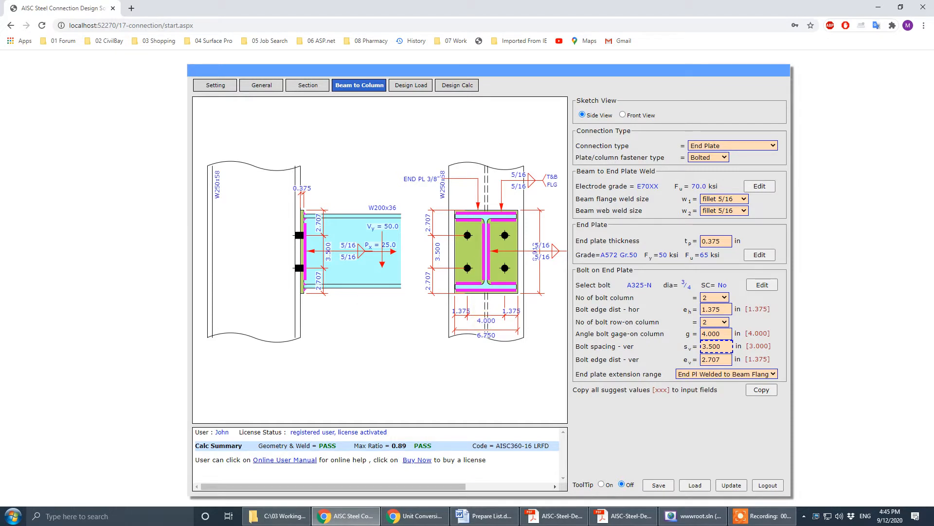
pyautogui.hotkey('alt', 'Tab')
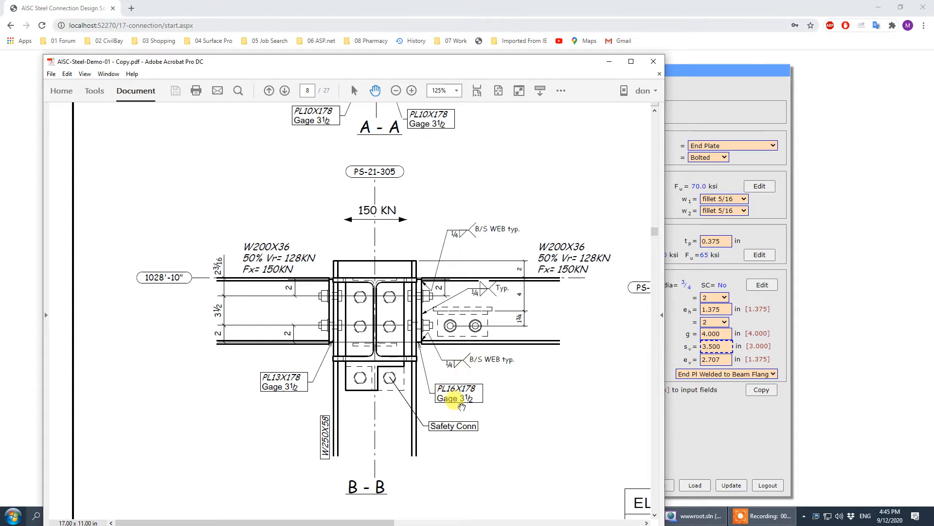
pyautogui.moveTo(546, 65); pyautogui.dragTo(0, 68)
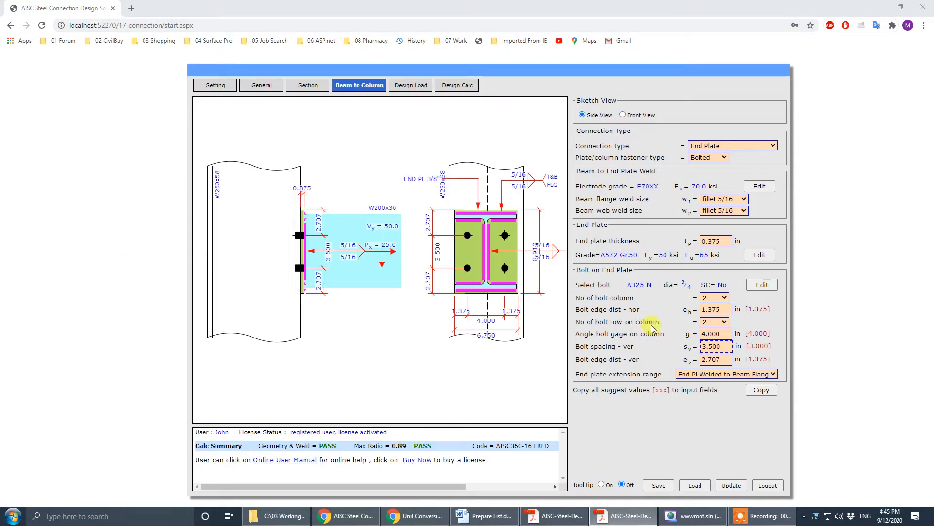
pyautogui.click(727, 334)
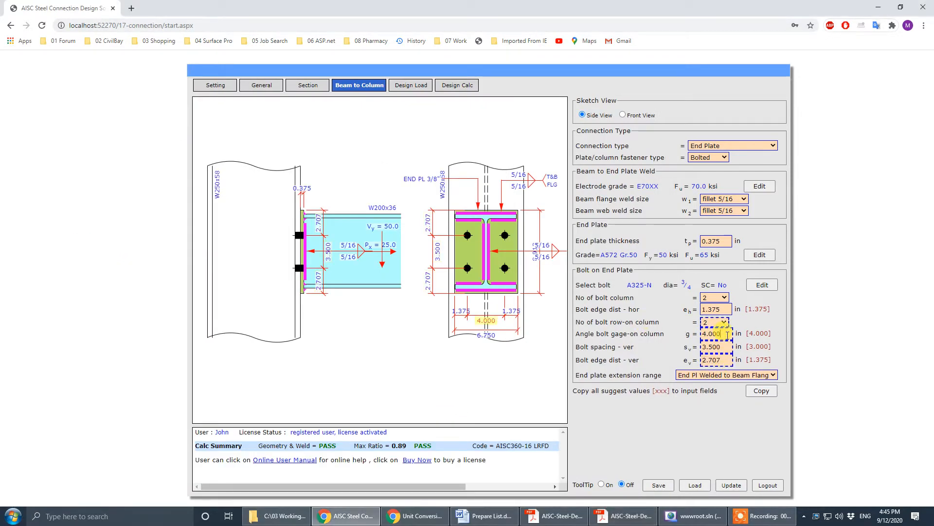
pyautogui.write('3.5')
# Set the end plate thickness to 0.625 in.
pyautogui.click(711, 241)
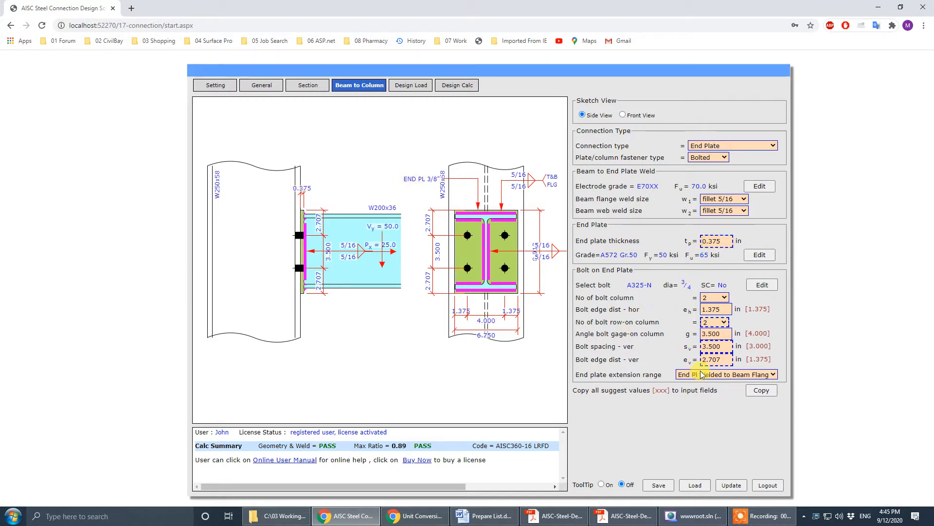
pyautogui.click(701, 309)
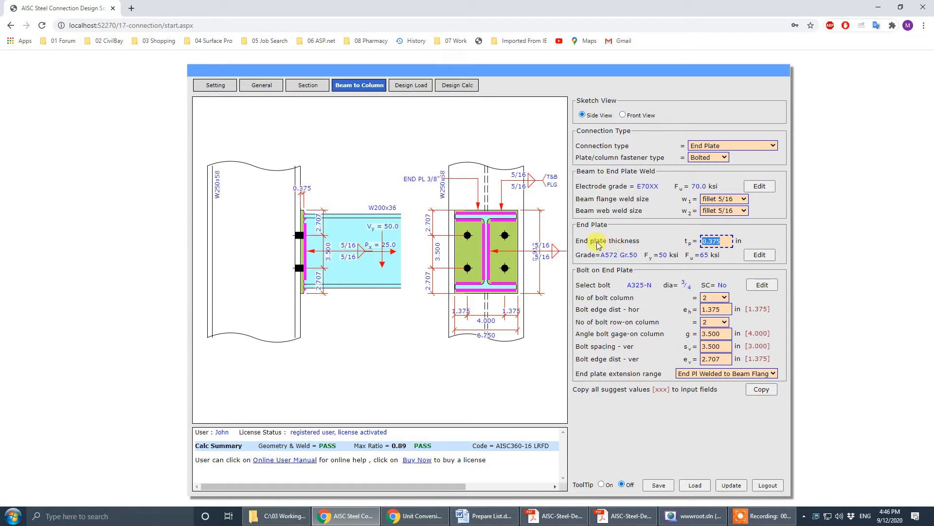
pyautogui.write('.625')
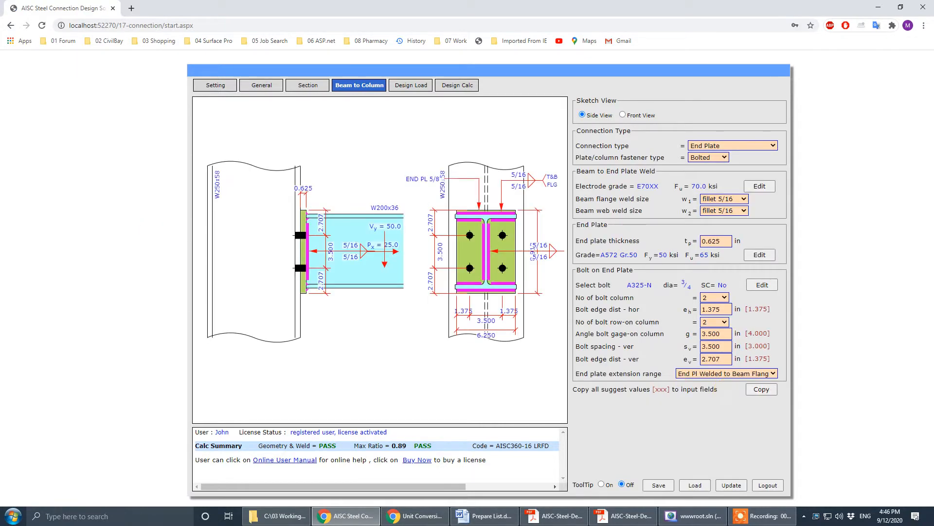
# Check the welds in section B-B of the PDF copy, set beam flange and web weld sizes to fillet 1/4, and update the model.
pyautogui.click(623, 516)
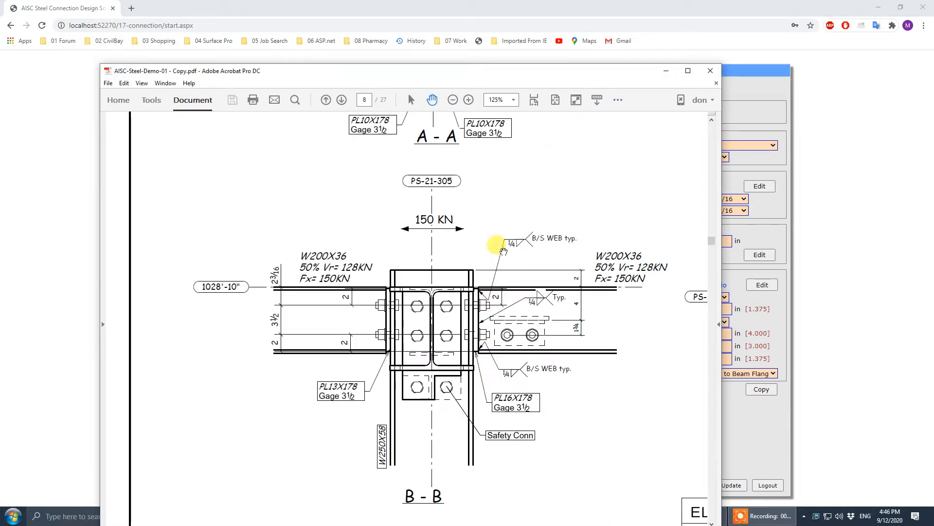
pyautogui.moveTo(611, 76); pyautogui.dragTo(588, 80)
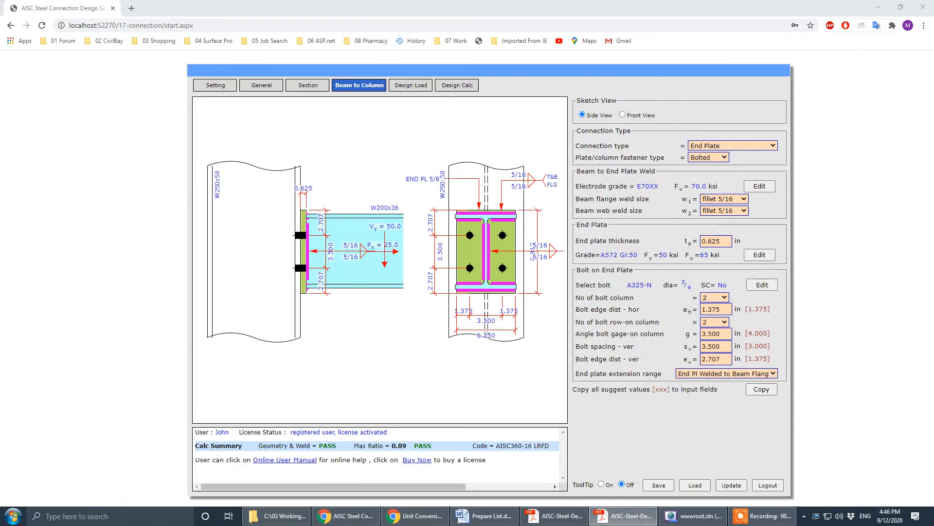
pyautogui.click(730, 199)
pyautogui.click(730, 218)
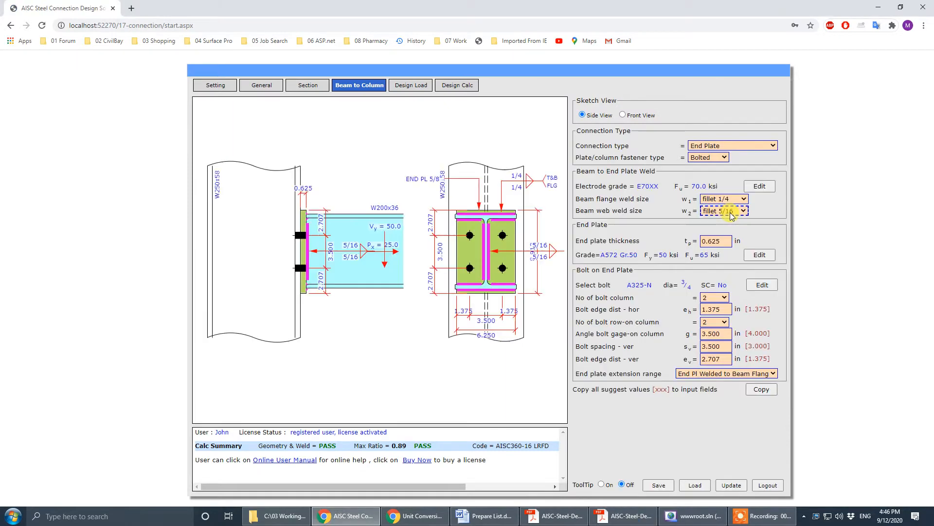
pyautogui.click(730, 213)
pyautogui.click(730, 233)
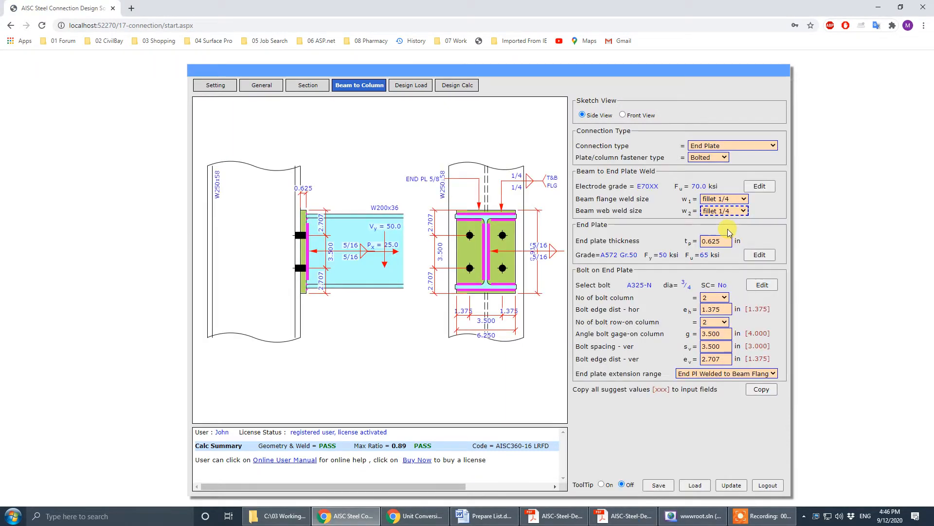
pyautogui.click(731, 484)
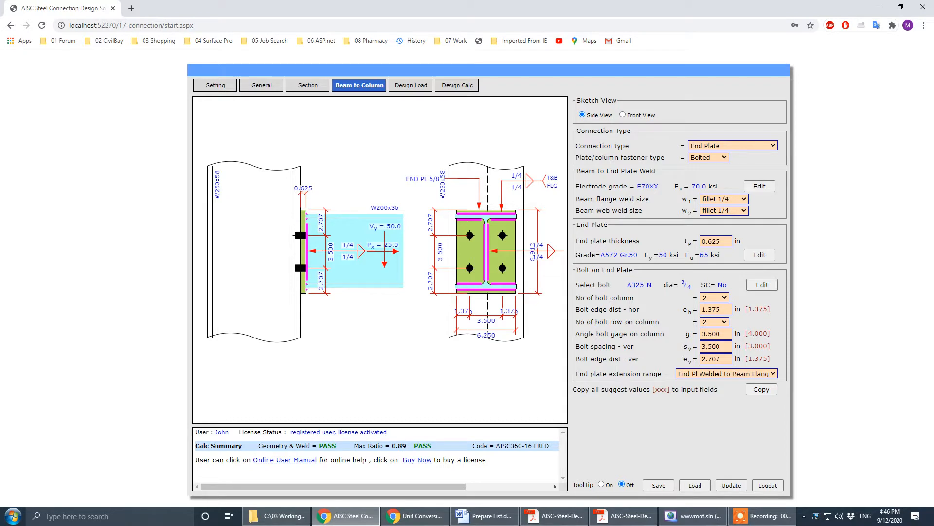
# Read the beam shear in section B-B of the PDF copy and convert 128 kN to kips on the Unit Conversion page.
pyautogui.moveTo(1, 84); pyautogui.dragTo(424, 61)
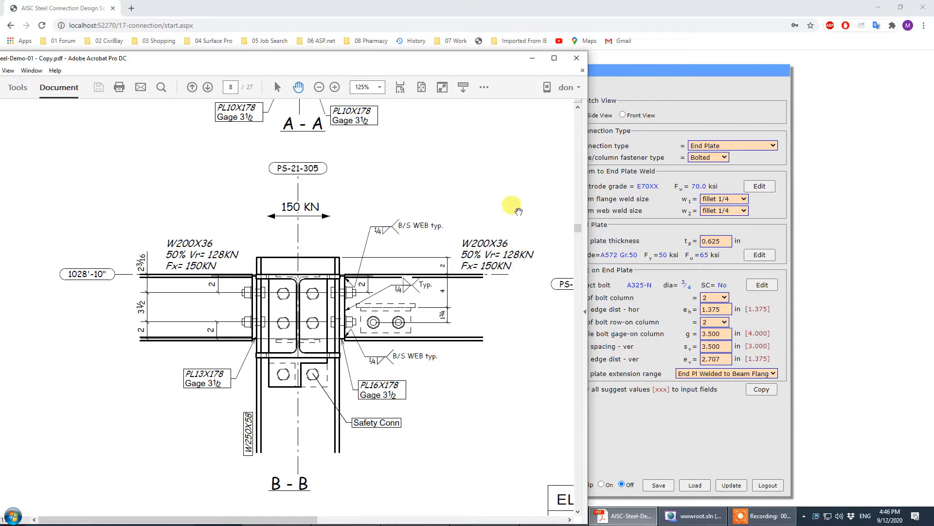
pyautogui.moveTo(439, 64); pyautogui.dragTo(0, 68)
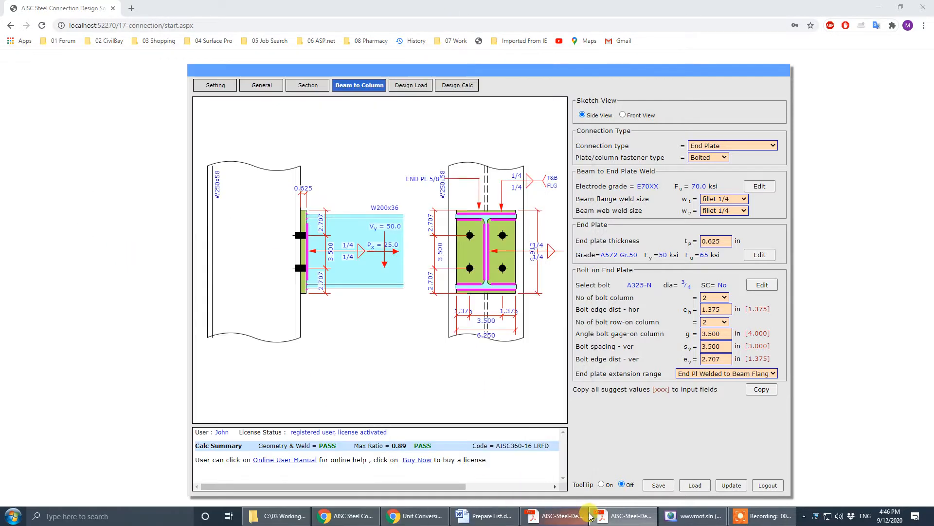
pyautogui.click(415, 517)
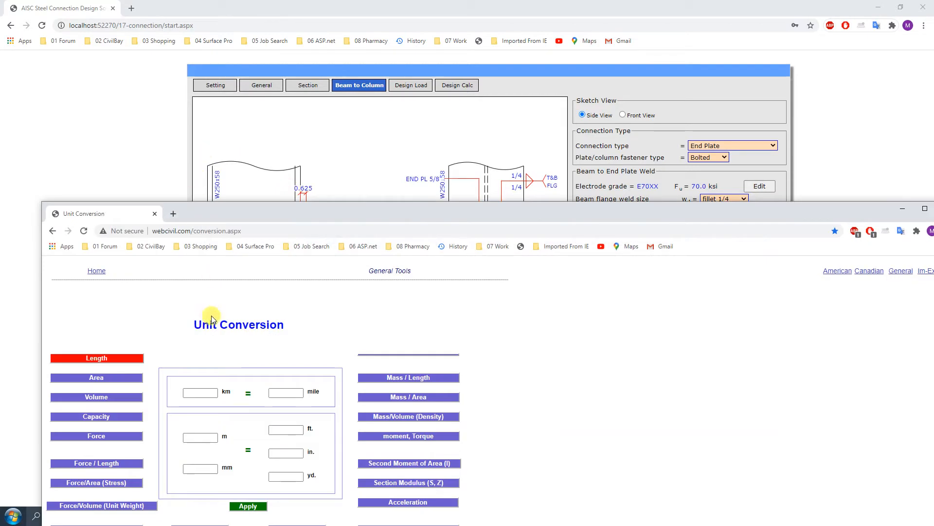
pyautogui.moveTo(314, 220); pyautogui.dragTo(326, 94)
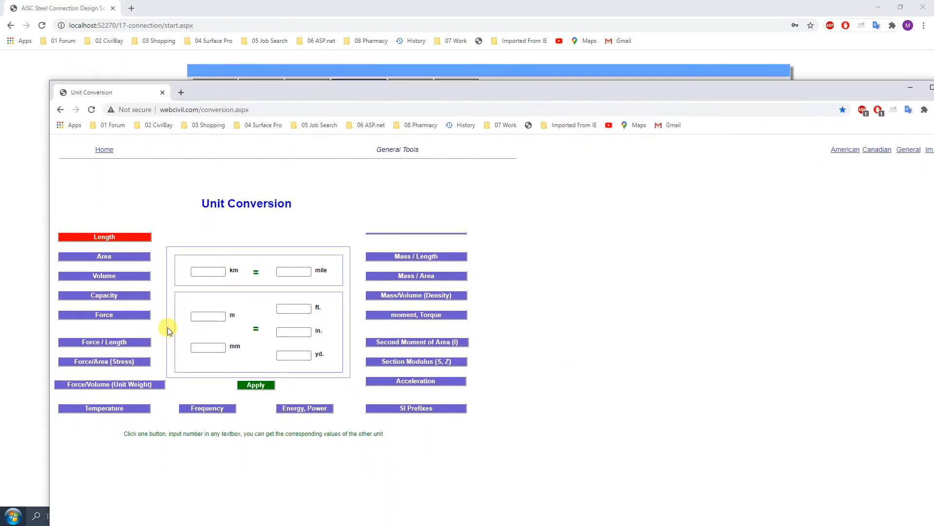
pyautogui.click(120, 317)
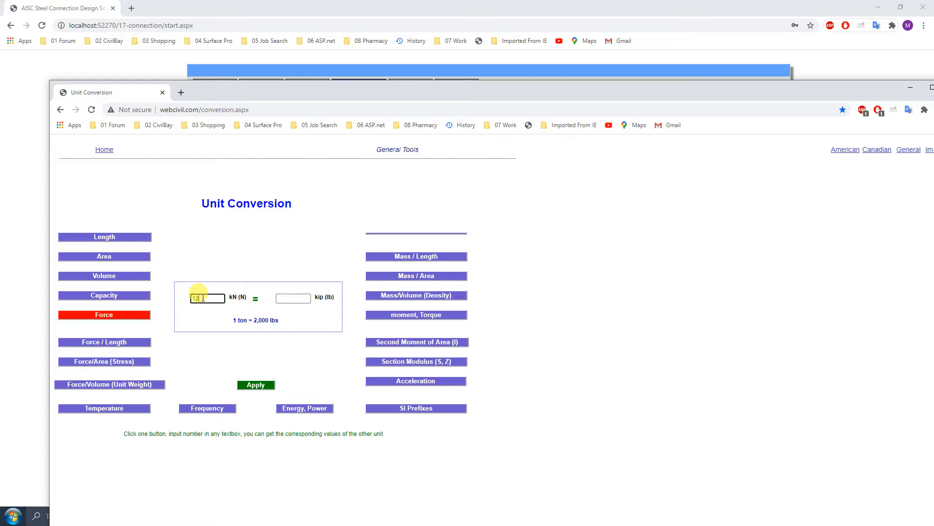
pyautogui.click(222, 260)
pyautogui.moveTo(863, 90); pyautogui.dragTo(775, 97)
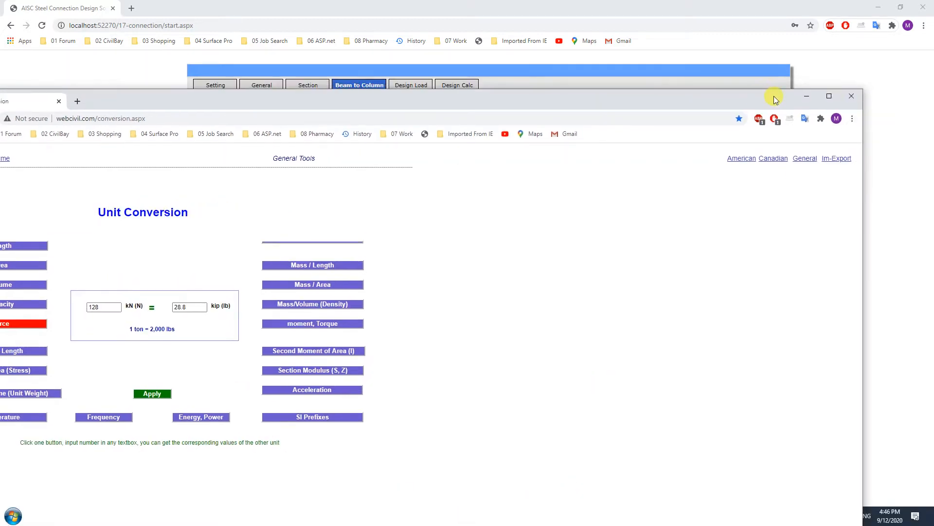
pyautogui.click(807, 96)
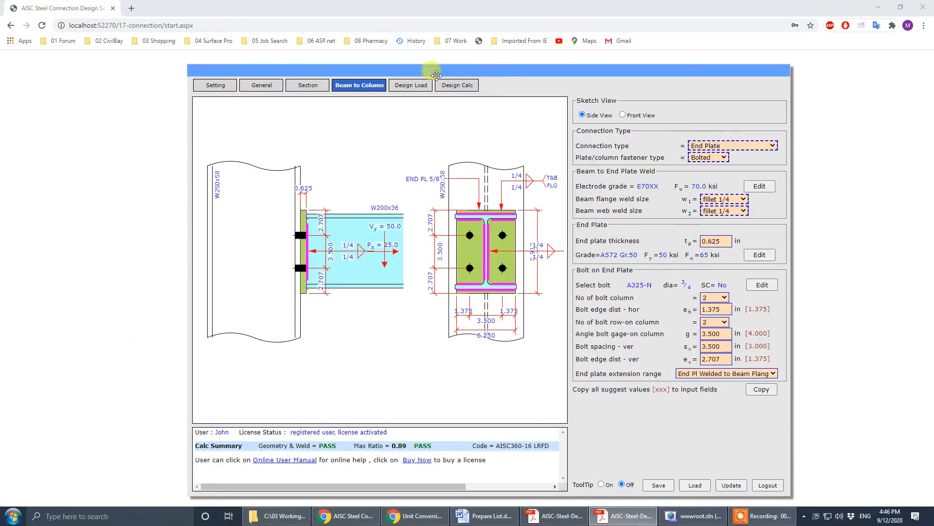
# Show the design load inputs, recheck the converted shear, and set the strong-axis beam end shear to 28.8 kips.
pyautogui.click(412, 87)
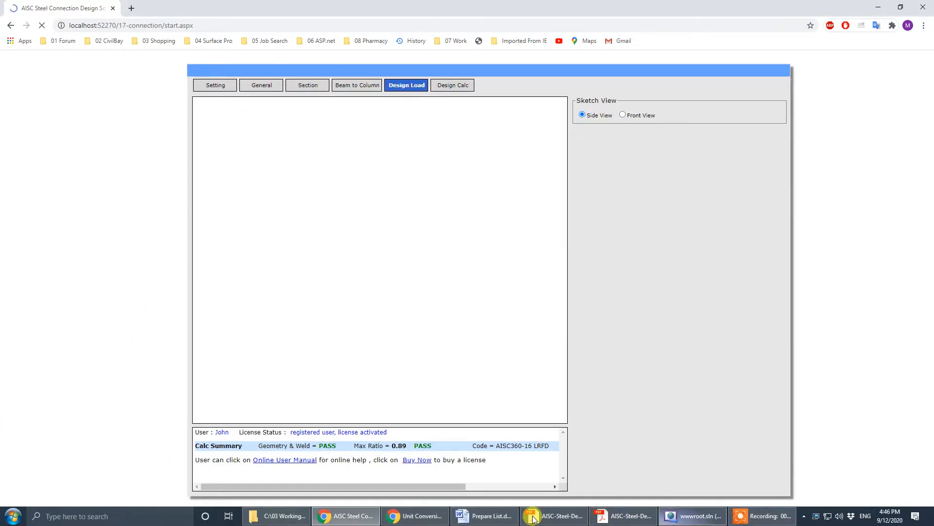
pyautogui.click(416, 515)
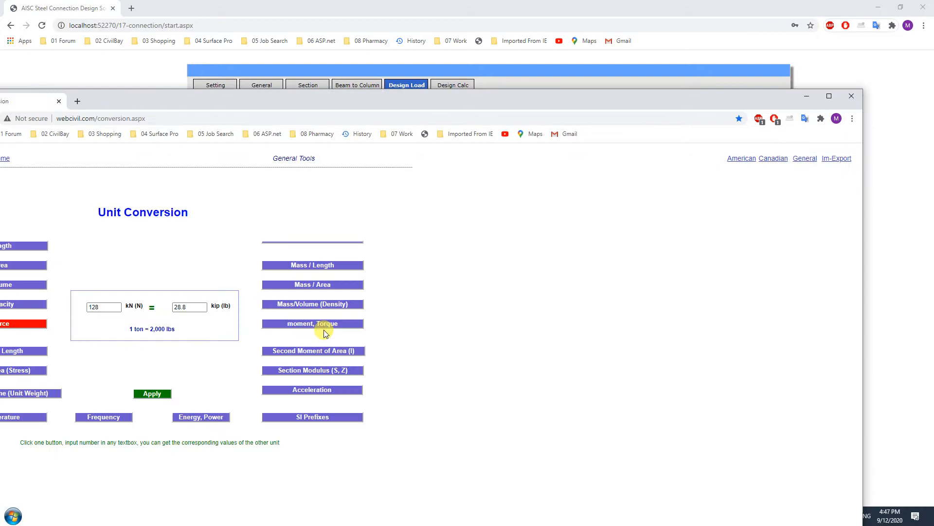
pyautogui.click(807, 96)
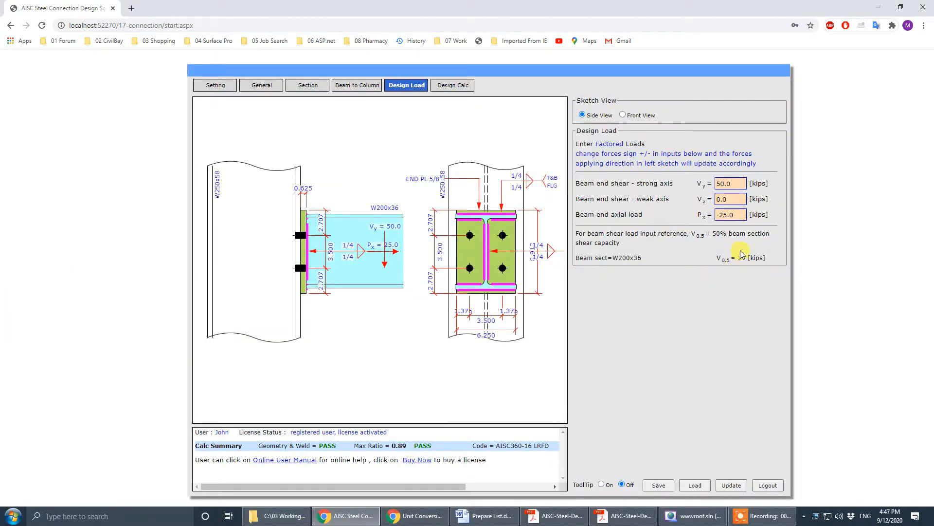
pyautogui.click(737, 200)
pyautogui.click(737, 184)
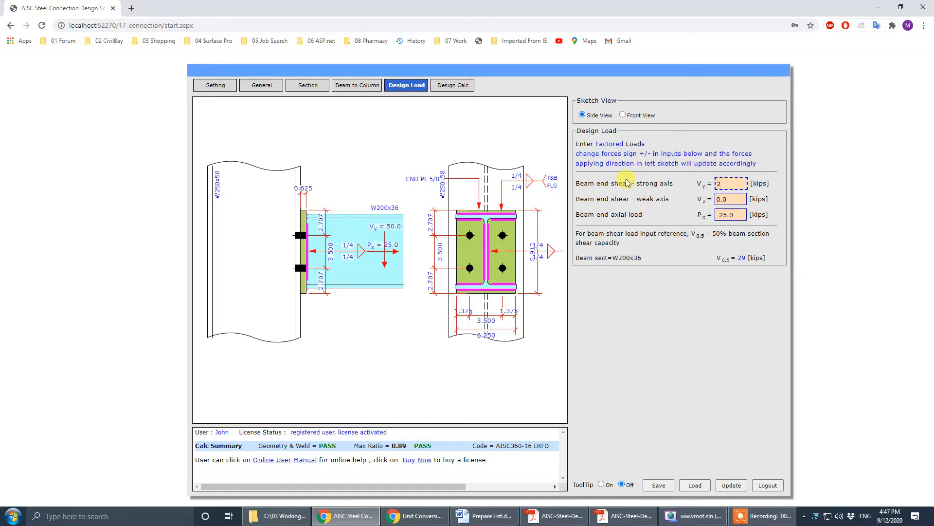
pyautogui.write('28.8')
pyautogui.click(722, 200)
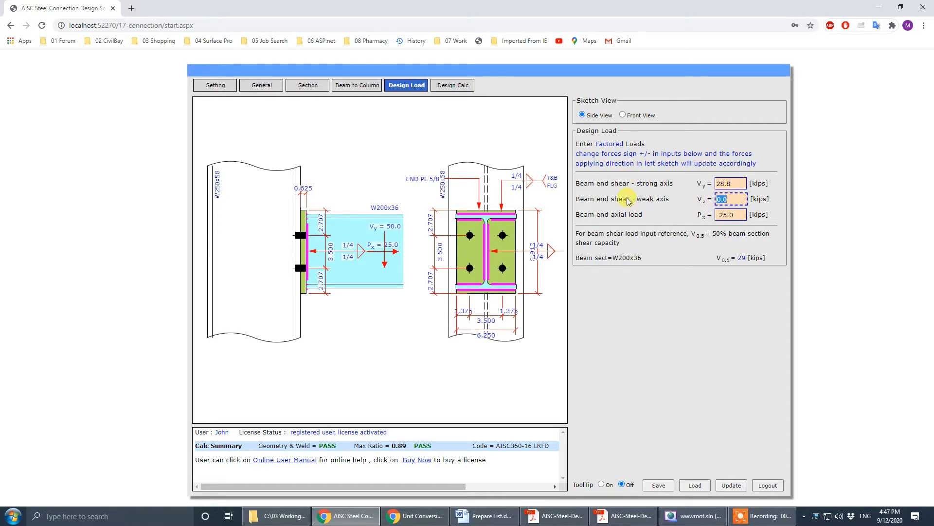
pyautogui.click(716, 224)
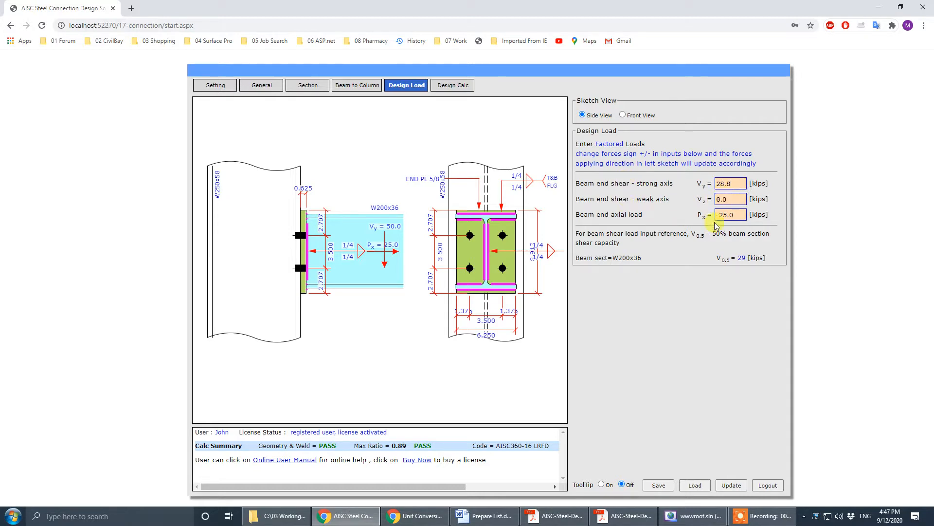
# Check the beam axial force in section B-B of the PDF copy and convert 150 kN to kips on the Unit Conversion page.
pyautogui.click(624, 516)
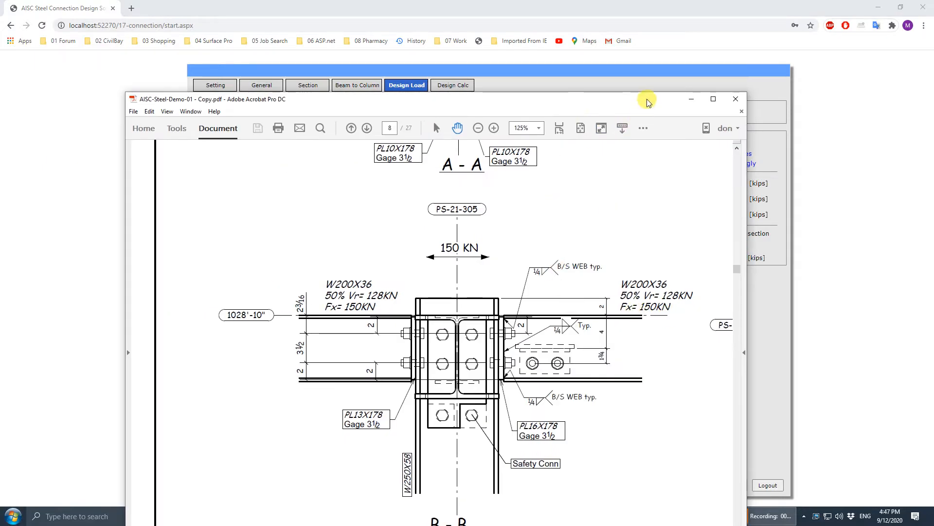
pyautogui.click(691, 99)
pyautogui.click(415, 516)
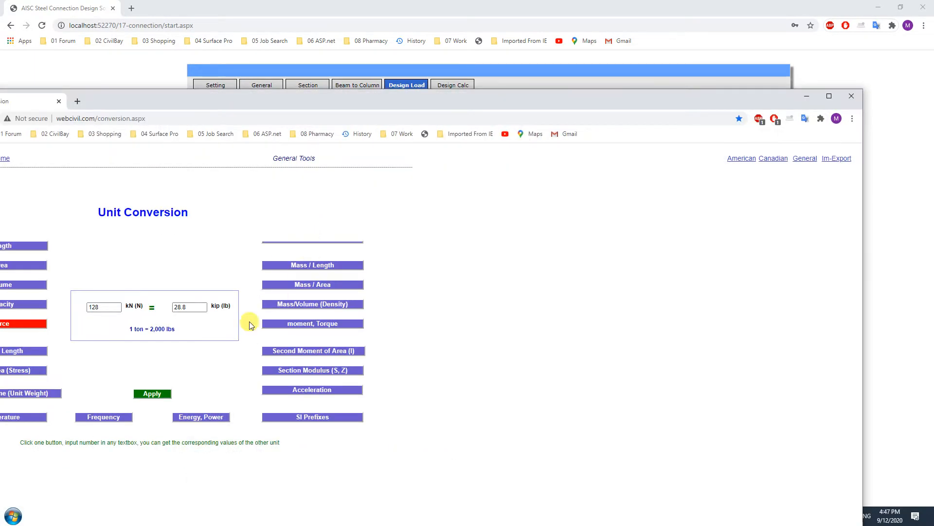
pyautogui.moveTo(346, 98); pyautogui.dragTo(507, 61)
pyautogui.doubleClick(276, 269)
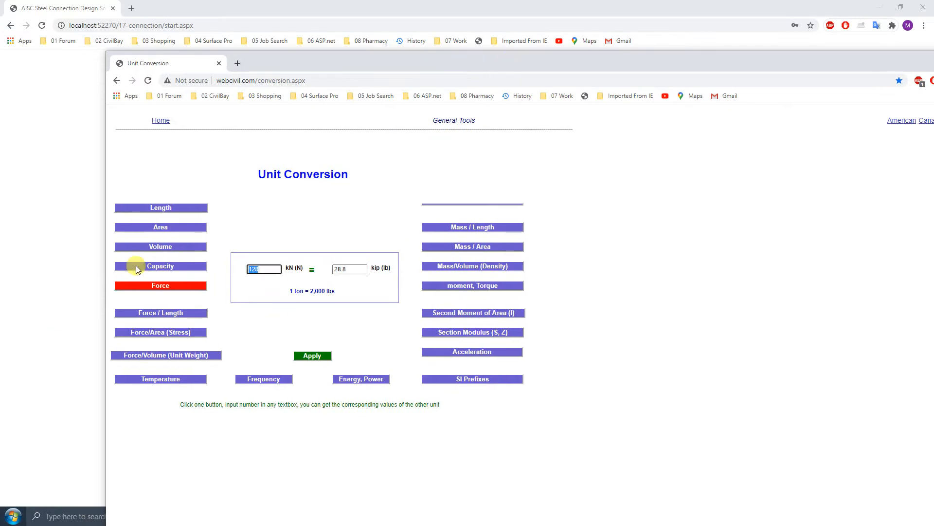
pyautogui.write('150')
pyautogui.click(314, 216)
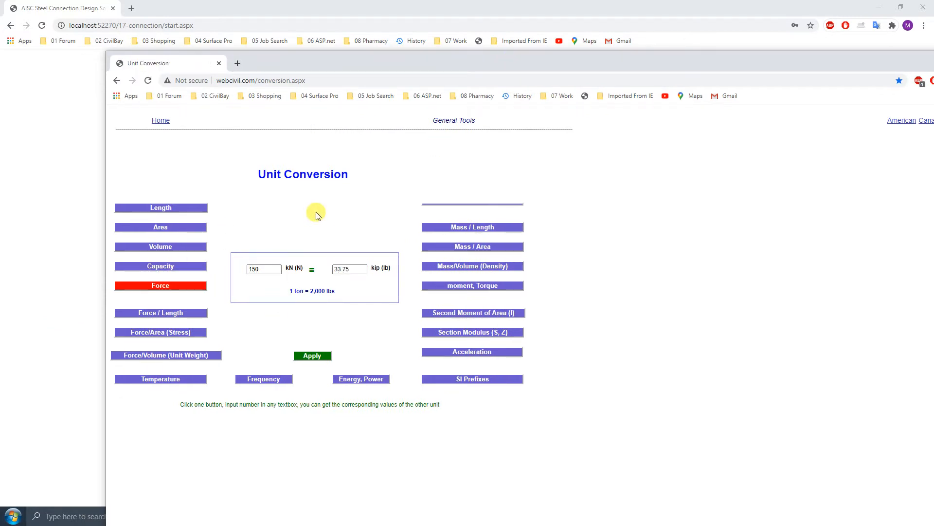
pyautogui.moveTo(886, 63); pyautogui.dragTo(631, 73)
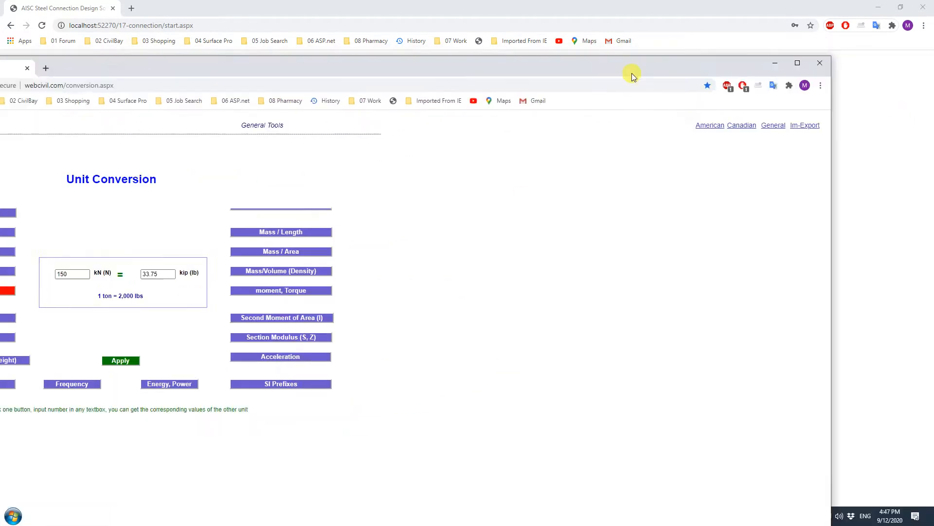
pyautogui.click(720, 63)
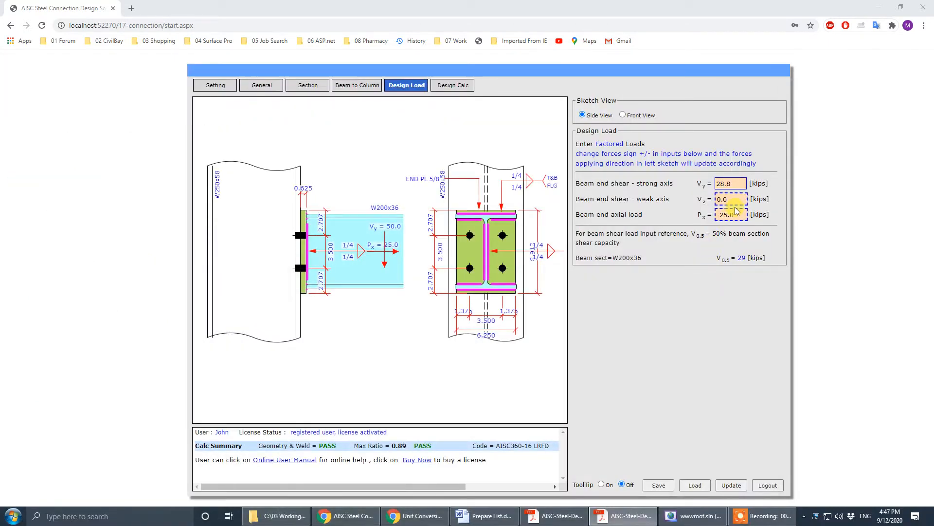
# Set the beam end axial load to -33.8 kips and update the connection calculation.
pyautogui.click(736, 214)
pyautogui.write('-3')
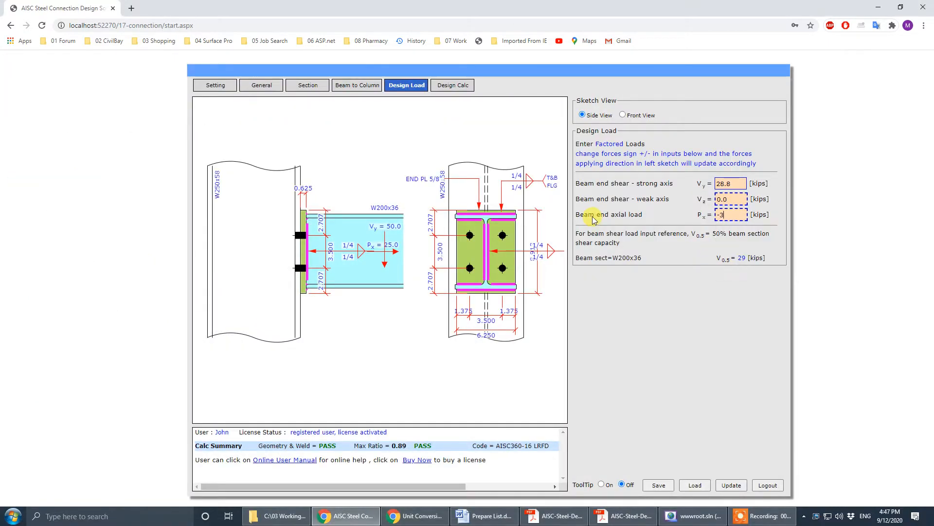
pyautogui.write('3.8')
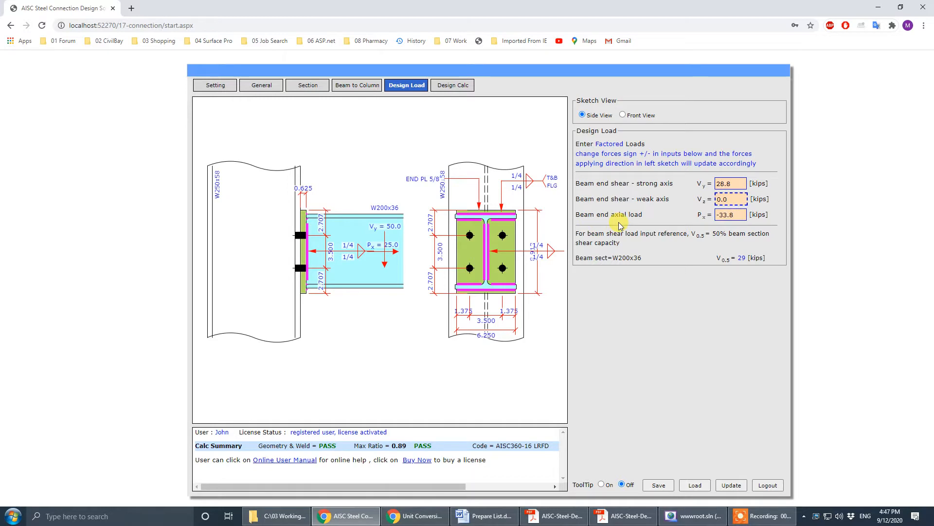
pyautogui.click(731, 486)
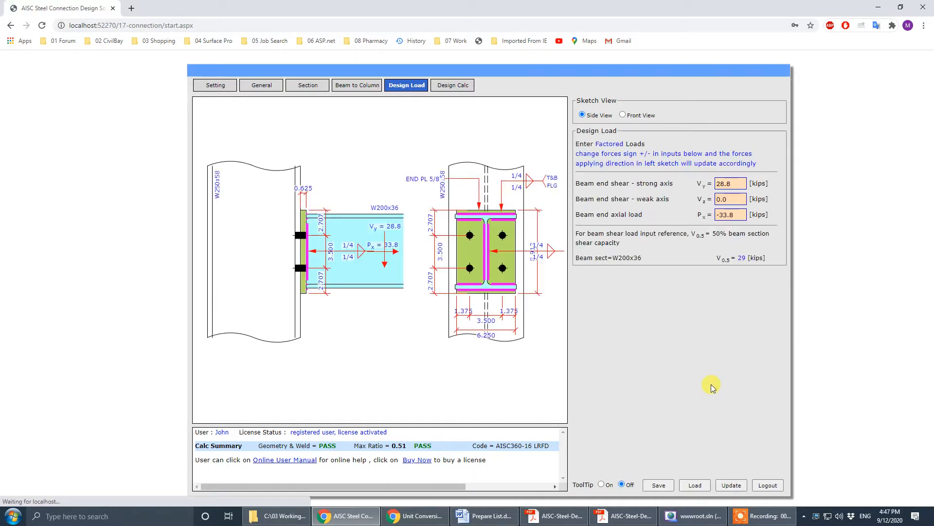
# Review the strong-axis beam end shear and beam axial load inputs against the forces in the connection sketch.
pyautogui.click(726, 215)
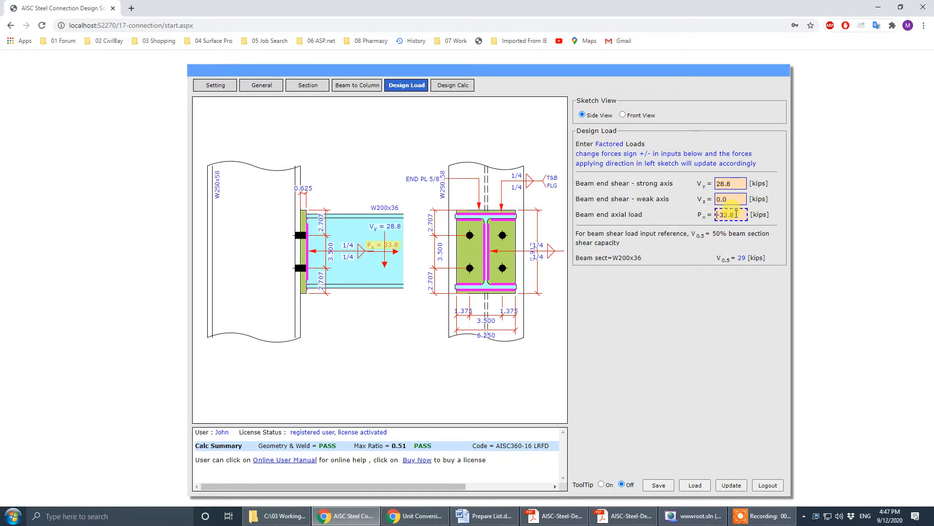
pyautogui.click(628, 422)
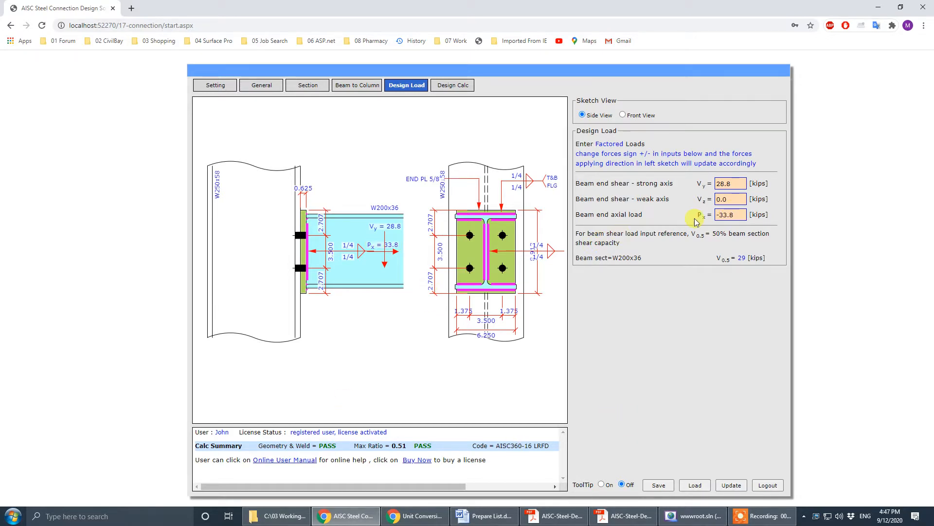
pyautogui.click(735, 181)
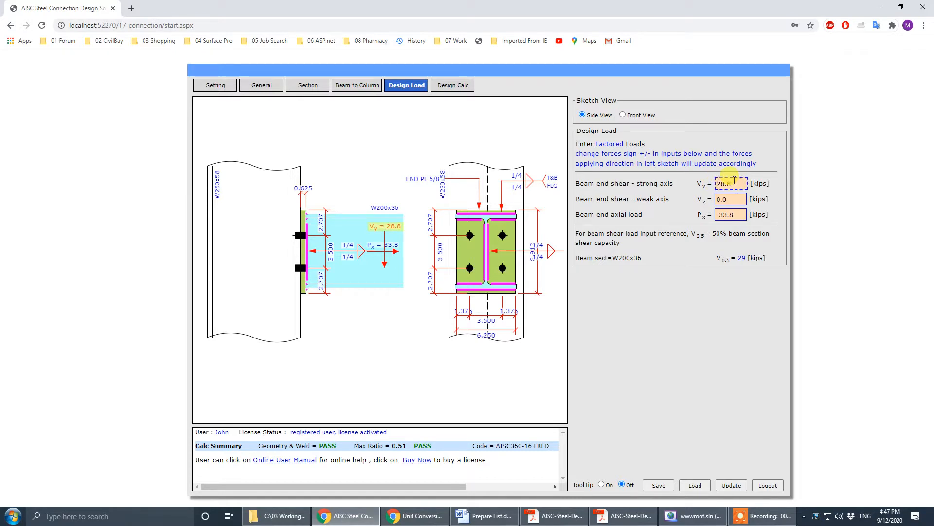
pyautogui.click(737, 214)
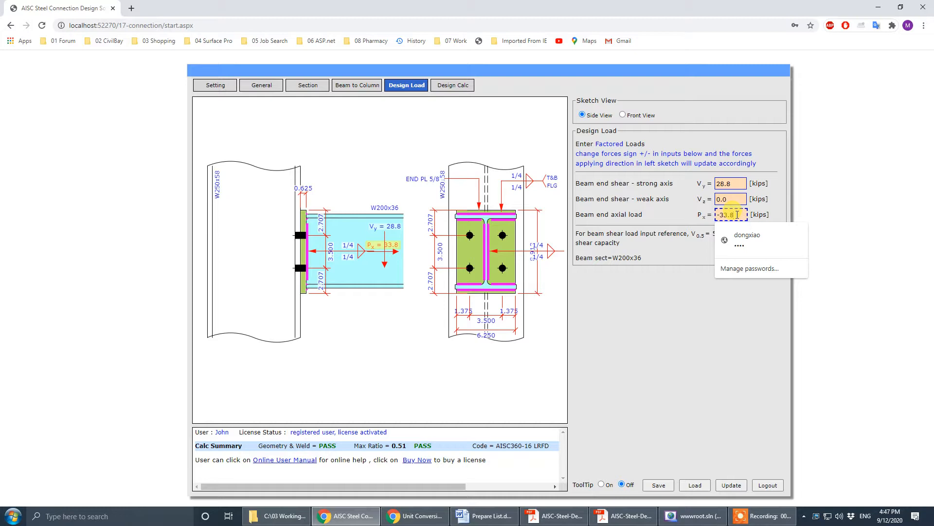
pyautogui.click(696, 357)
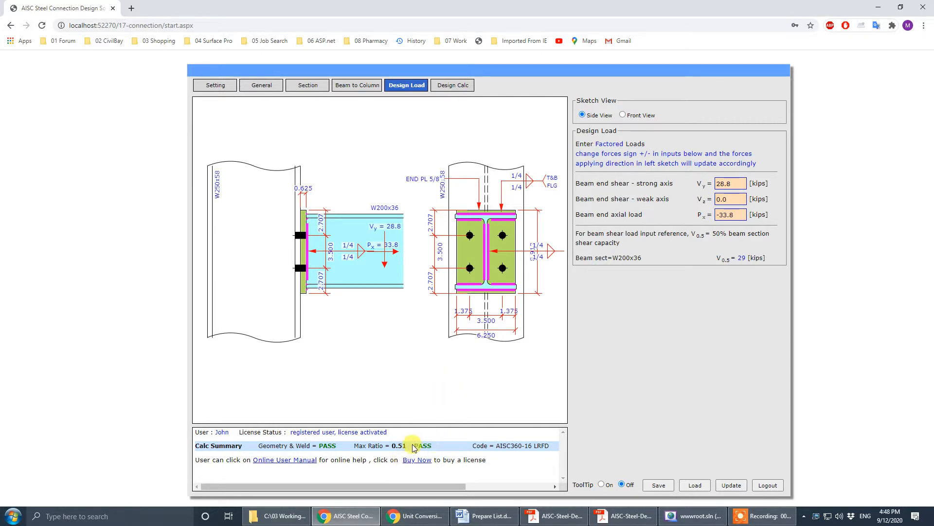
# Show the design calculation results and include the sketches in the report.
pyautogui.click(452, 86)
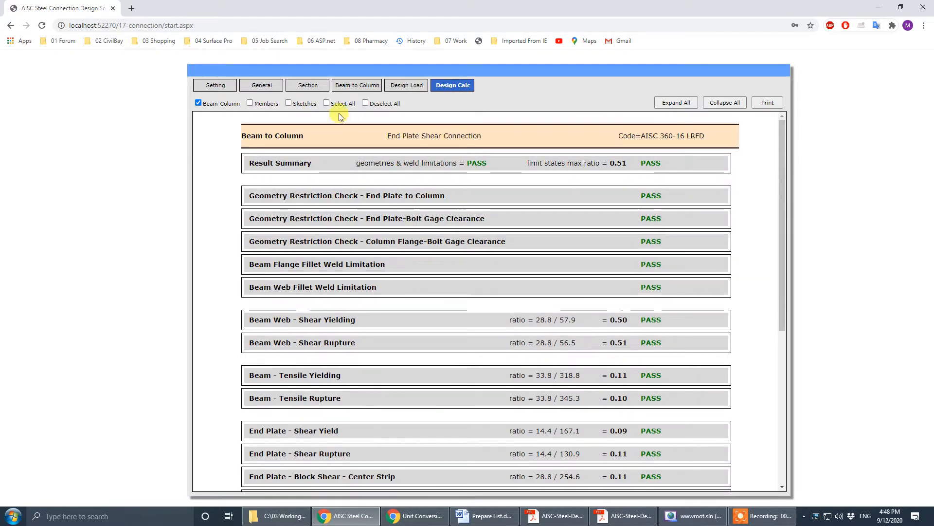
pyautogui.click(288, 103)
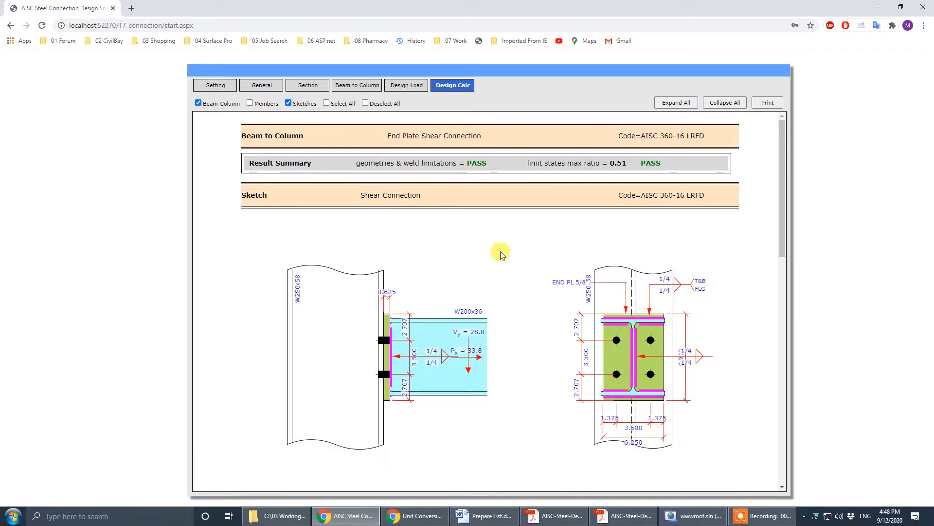
pyautogui.scroll(-4, 501, 251)
pyautogui.scroll(4, 501, 253)
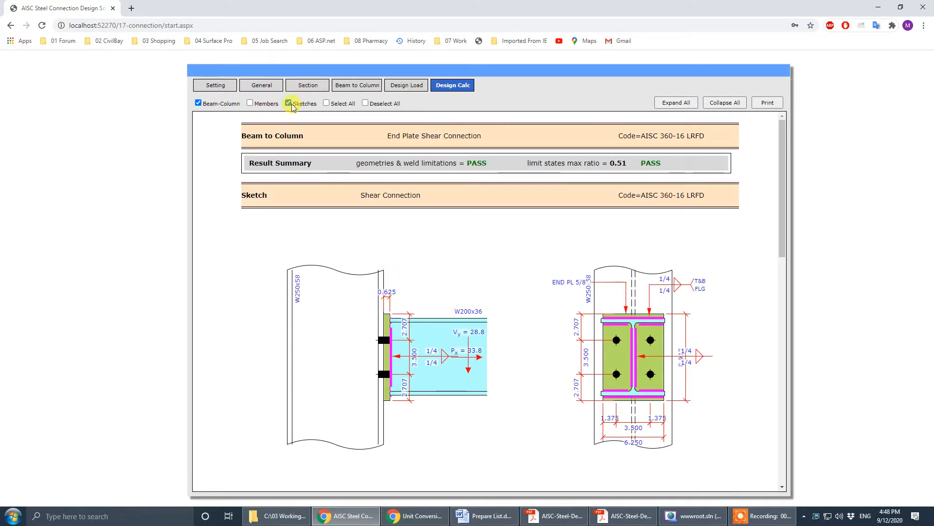
# Review section A-A in the PDF copy and change the shear connection connecting member to Beam to Column Web.
pyautogui.click(262, 87)
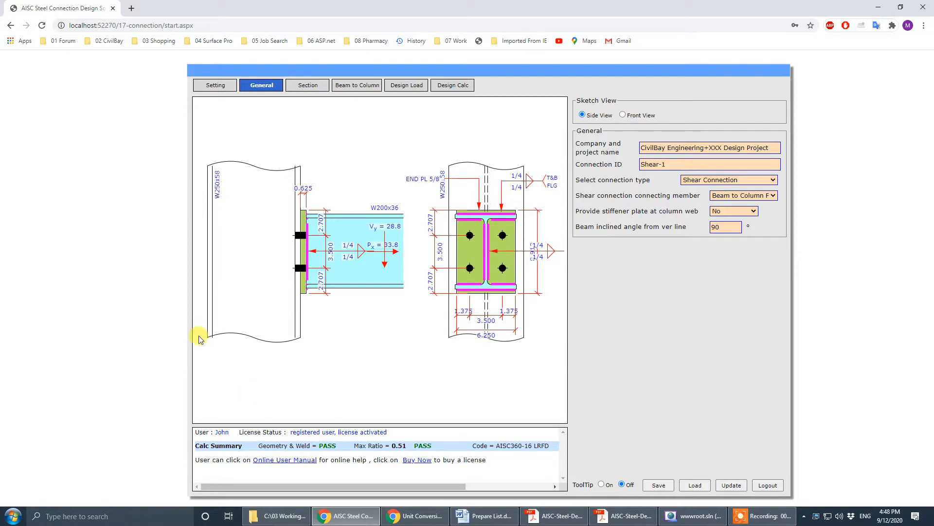
pyautogui.click(575, 519)
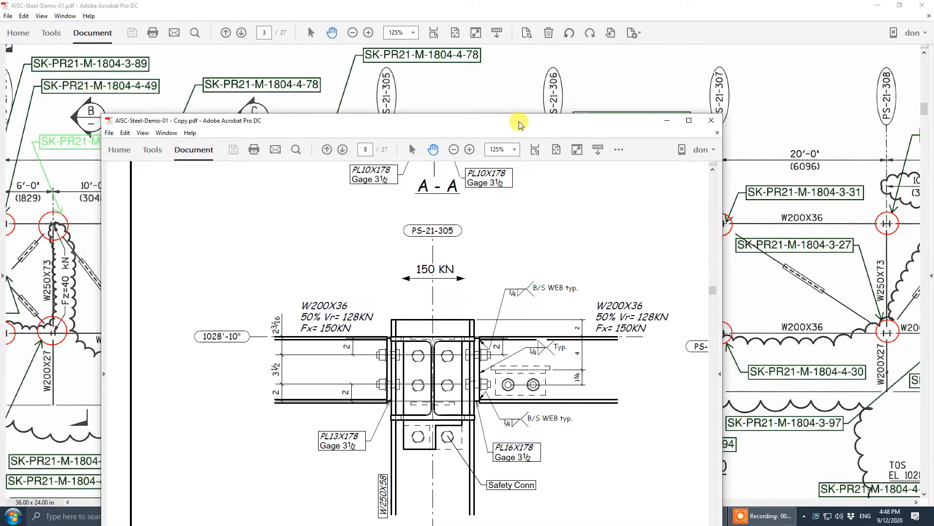
pyautogui.scroll(5, 501, 279)
pyautogui.scroll(5, 511, 273)
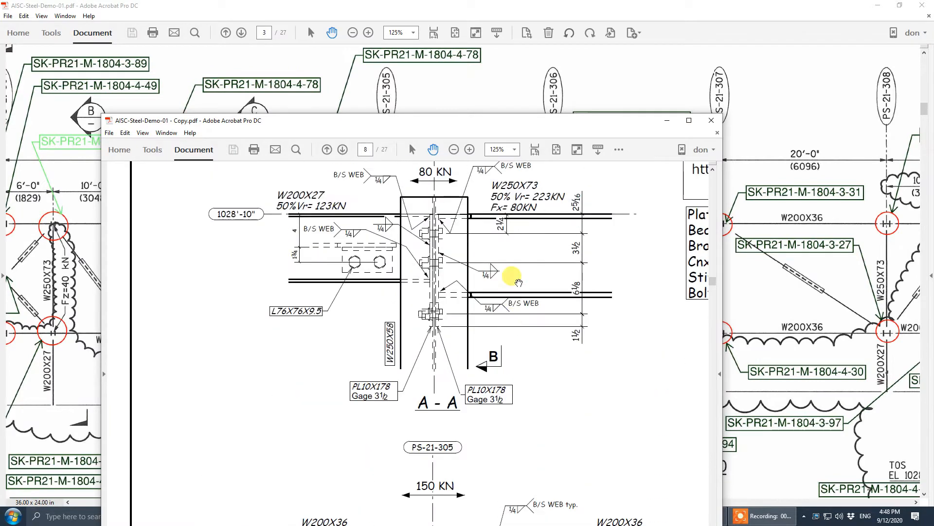
pyautogui.hscroll(2, 511, 272)
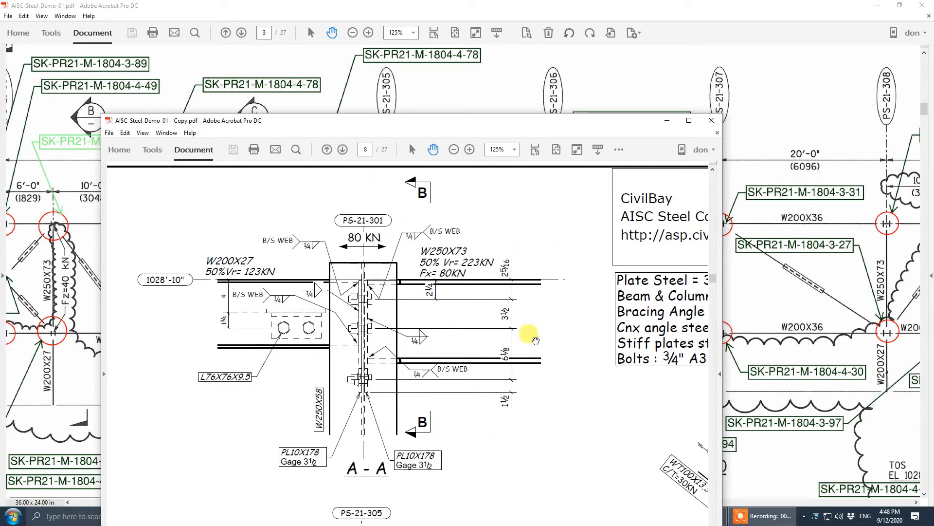
pyautogui.moveTo(524, 345)
pyautogui.mouseDown()
pyautogui.moveTo(487, 334)
pyautogui.moveTo(201, 326)
pyautogui.moveTo(296, 147)
pyautogui.moveTo(477, 354)
pyautogui.moveTo(274, 168)
pyautogui.moveTo(477, 204)
pyautogui.moveTo(350, 375)
pyautogui.moveTo(605, 308)
pyautogui.moveTo(534, 317)
pyautogui.moveTo(488, 509)
pyautogui.mouseUp()
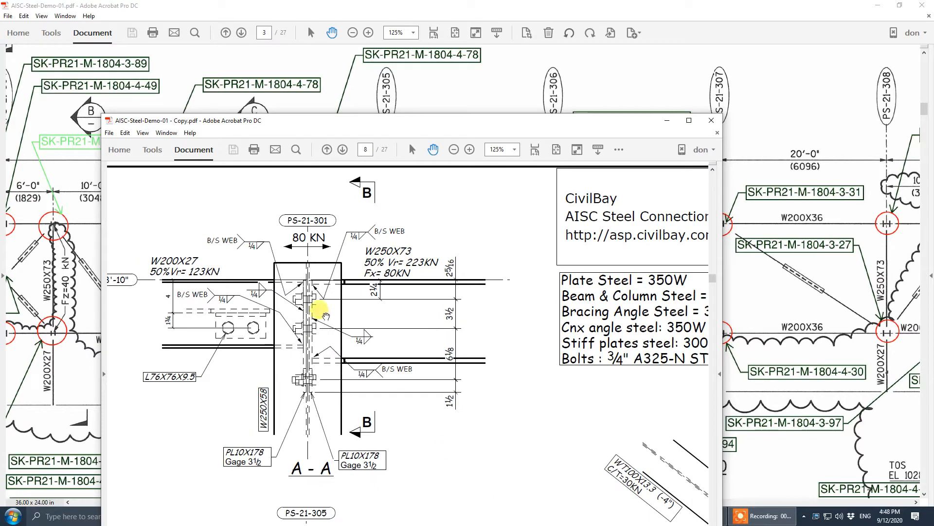
pyautogui.click(668, 120)
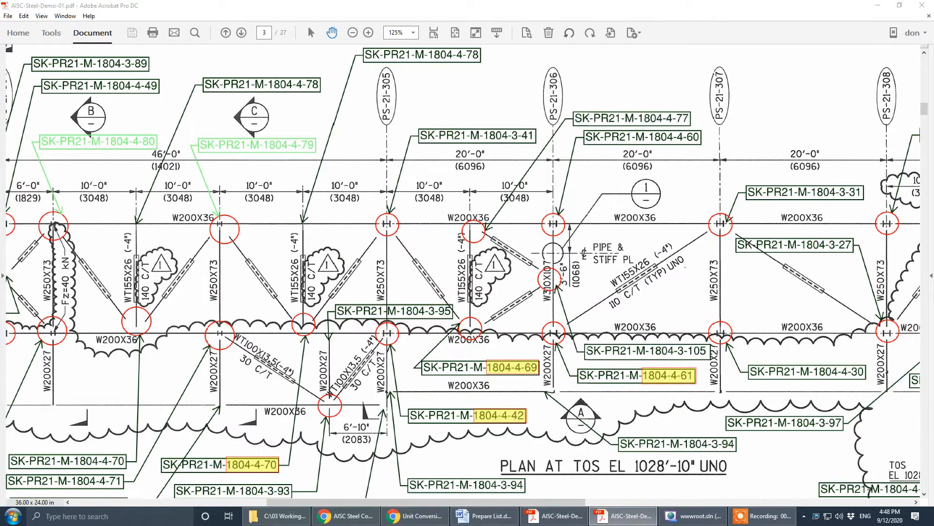
pyautogui.click(878, 6)
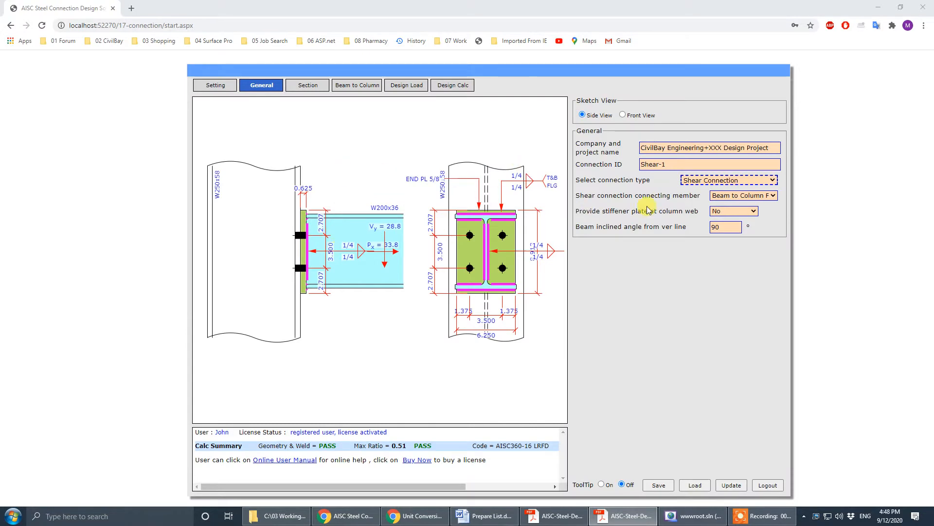
pyautogui.click(756, 196)
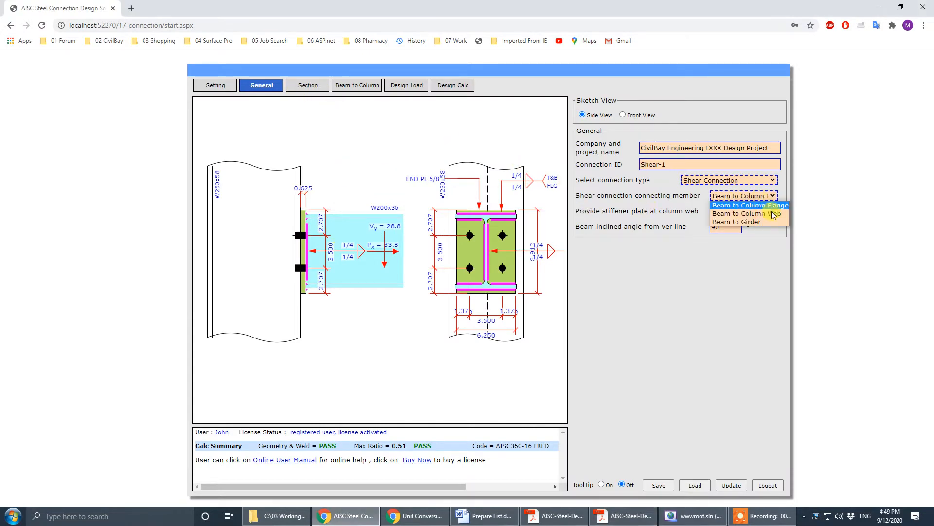
pyautogui.click(774, 214)
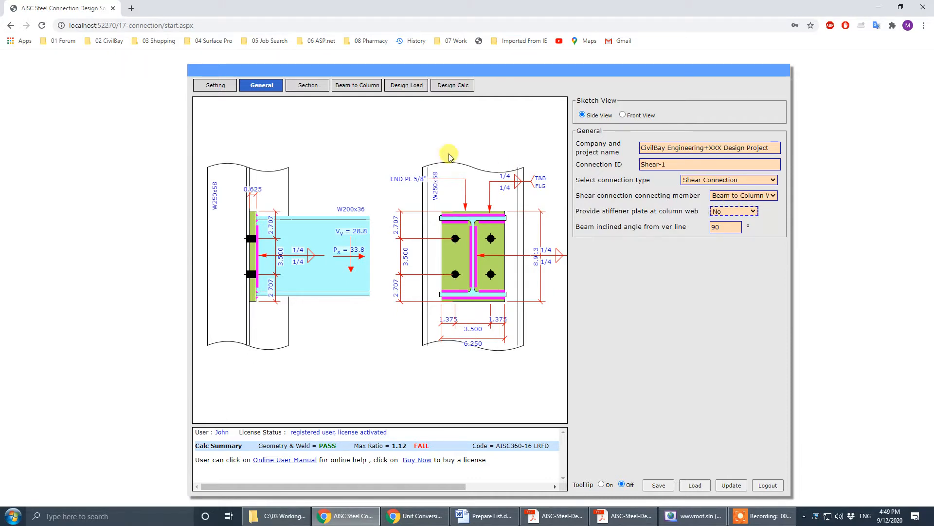
# Check the beam size in section A-A and change the beam section to W250x73 from the Canadian CISC Steel Handbook library.
pyautogui.click(303, 88)
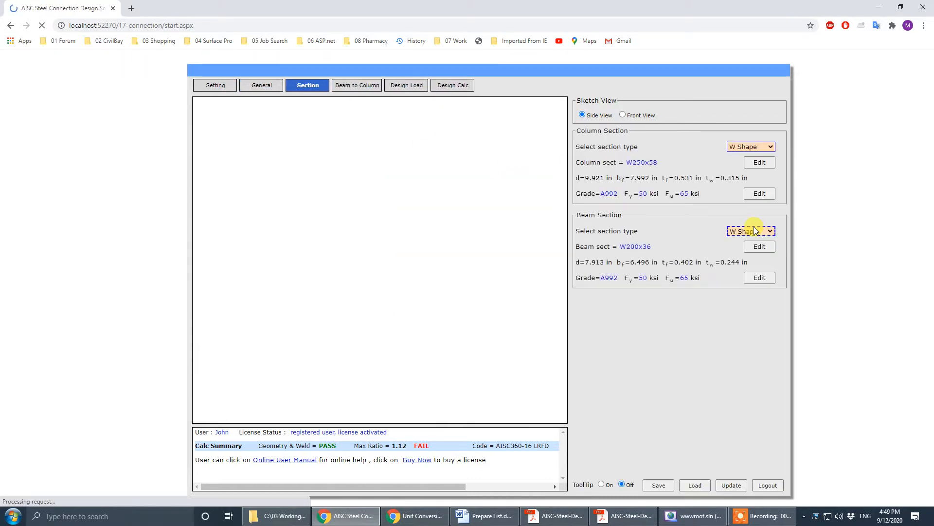
pyautogui.click(759, 248)
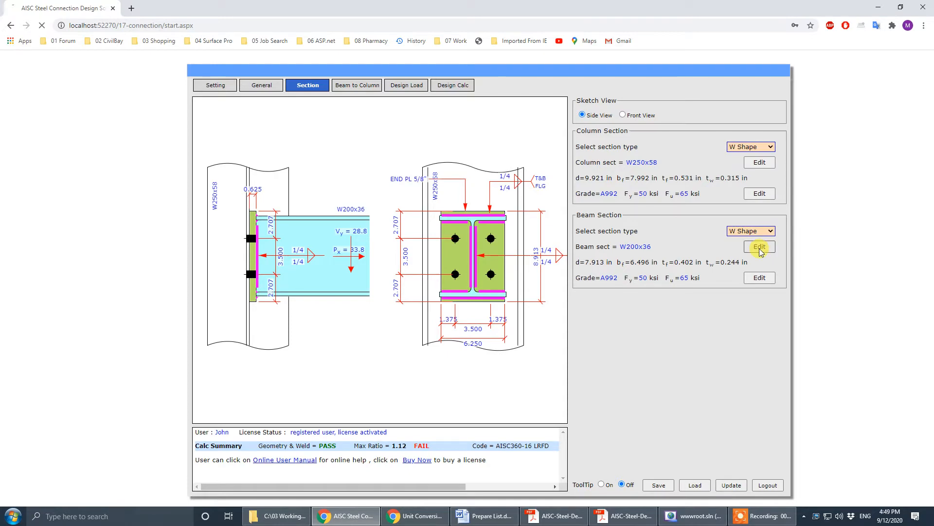
pyautogui.click(378, 160)
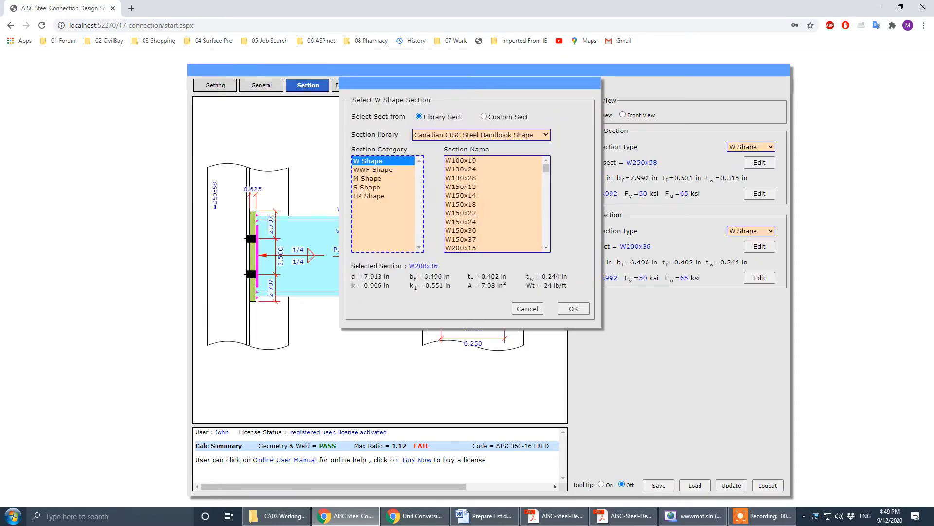
pyautogui.moveTo(0, 105); pyautogui.dragTo(595, 106)
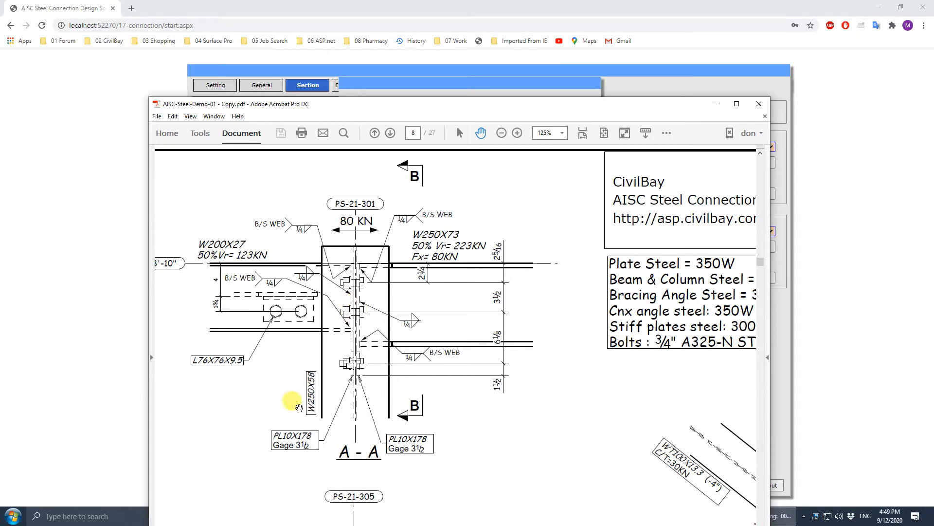
pyautogui.click(598, 93)
pyautogui.moveTo(546, 171)
pyautogui.mouseDown()
pyautogui.moveTo(544, 183)
pyautogui.moveTo(536, 179)
pyautogui.mouseUp()
pyautogui.click(473, 176)
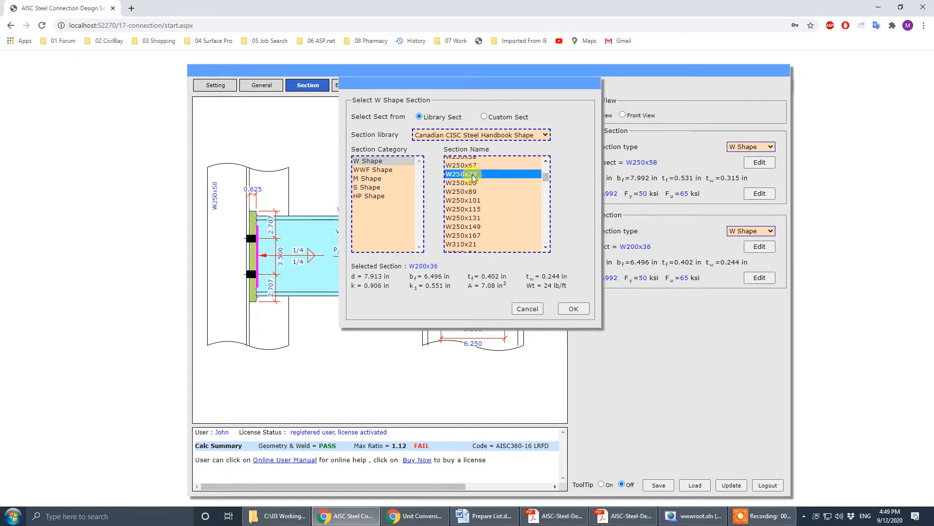
pyautogui.click(575, 310)
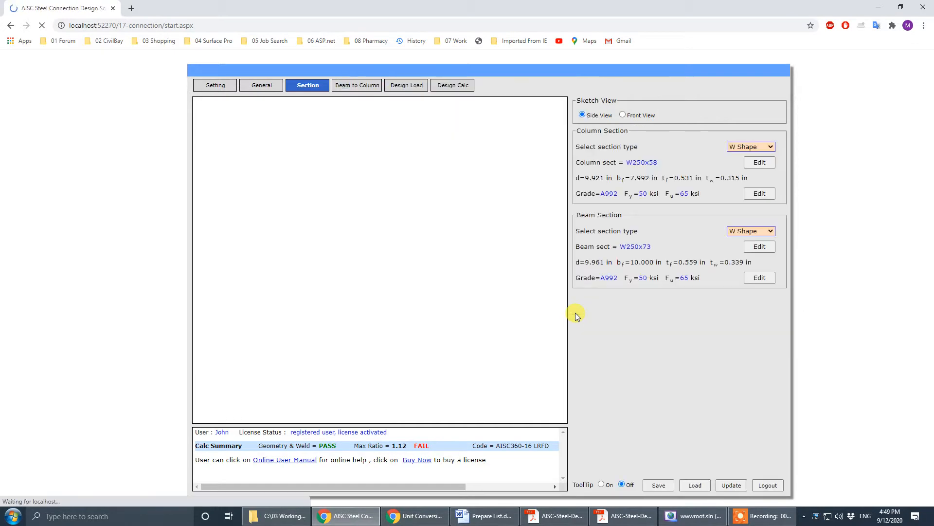
# Examine the W250X73 beam connection in section A-A of the PDF copy and show the beam to column connection inputs.
pyautogui.moveTo(0, 63); pyautogui.dragTo(526, 29)
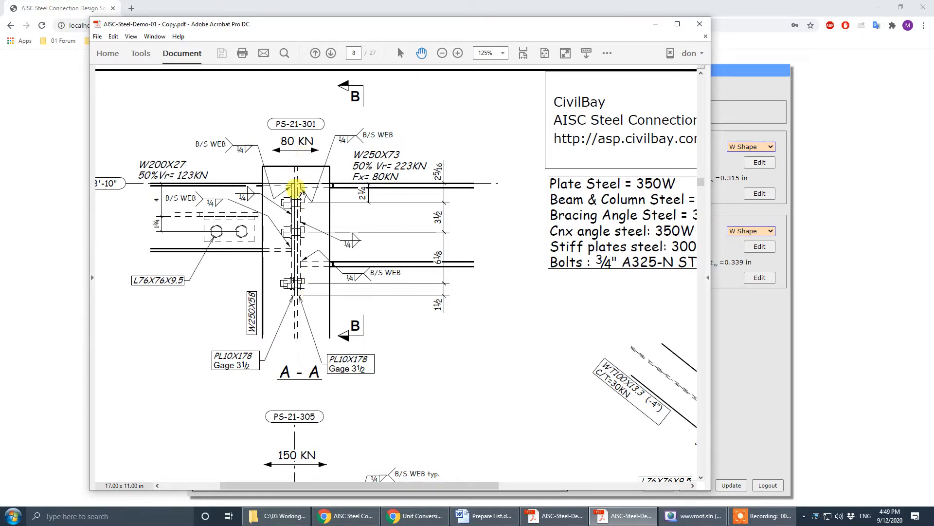
pyautogui.moveTo(585, 33); pyautogui.dragTo(574, 37)
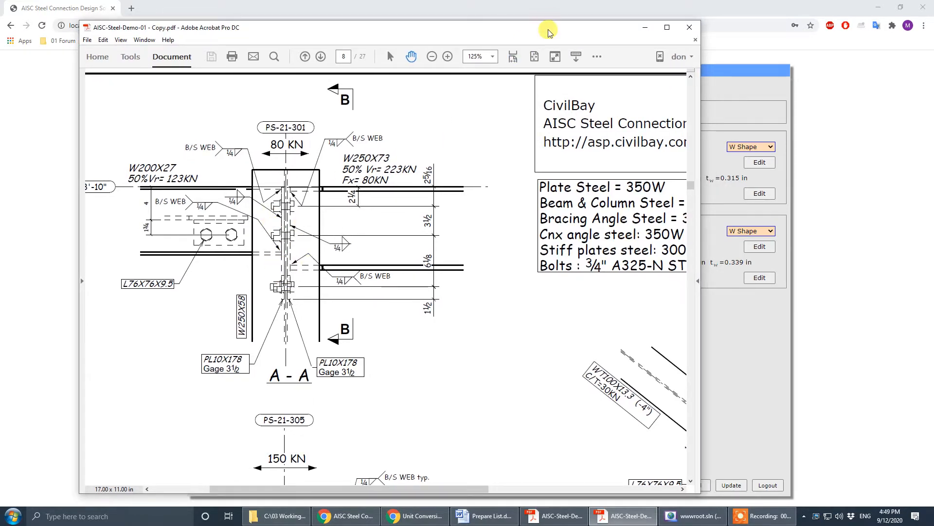
pyautogui.moveTo(547, 31); pyautogui.dragTo(0, 48)
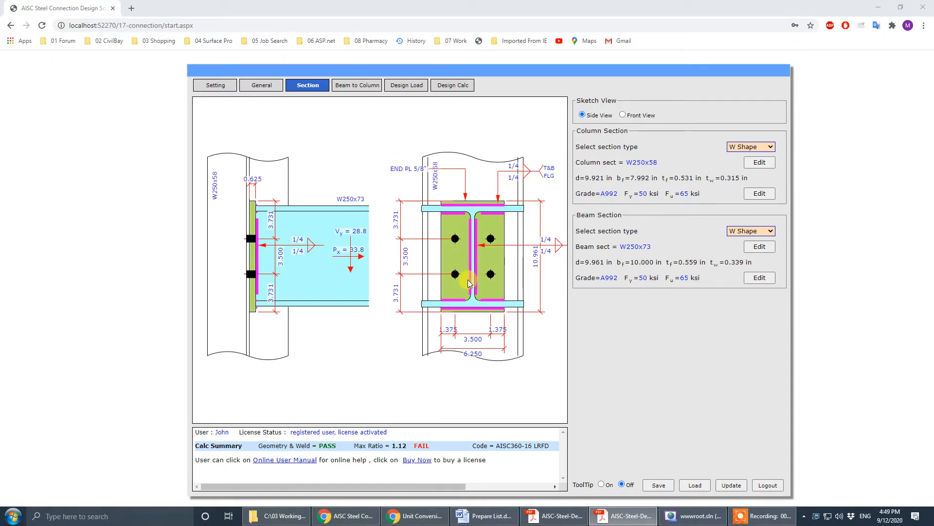
pyautogui.click(342, 89)
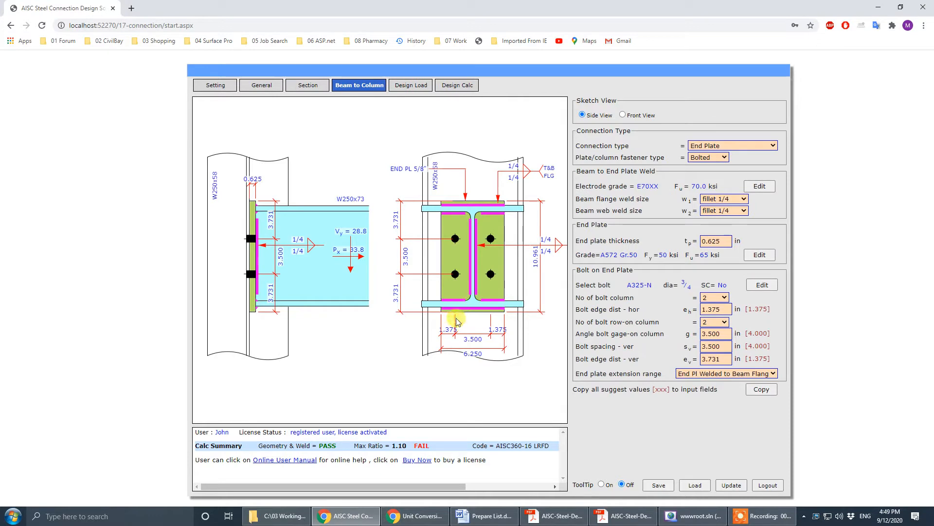
# Try the End Pl Beyond Beam Flange + 1 Row Bolt extension range and restore End Pl Welded to Beam Flange.
pyautogui.click(761, 374)
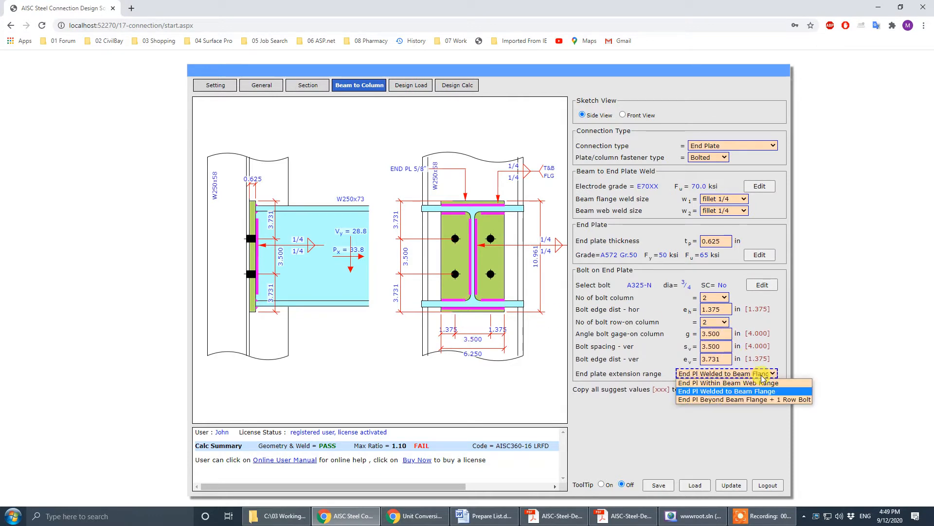
pyautogui.click(761, 401)
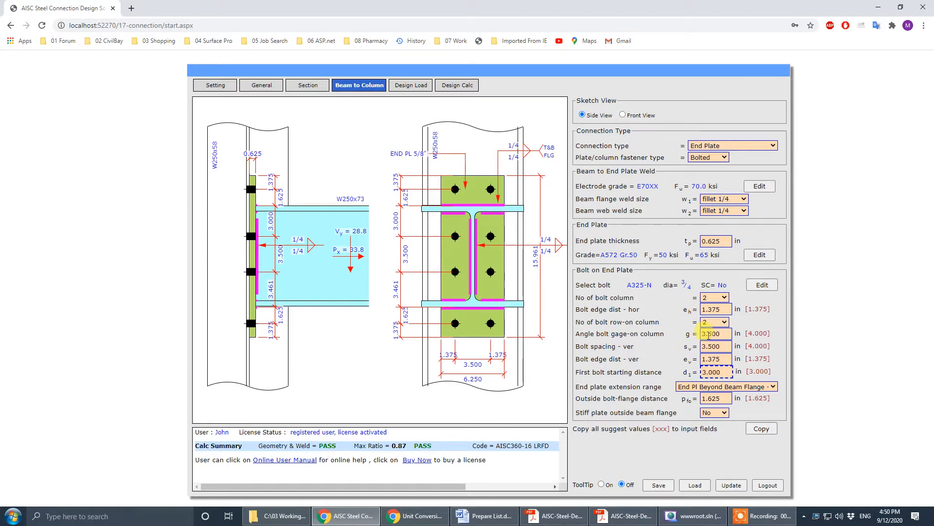
pyautogui.click(766, 386)
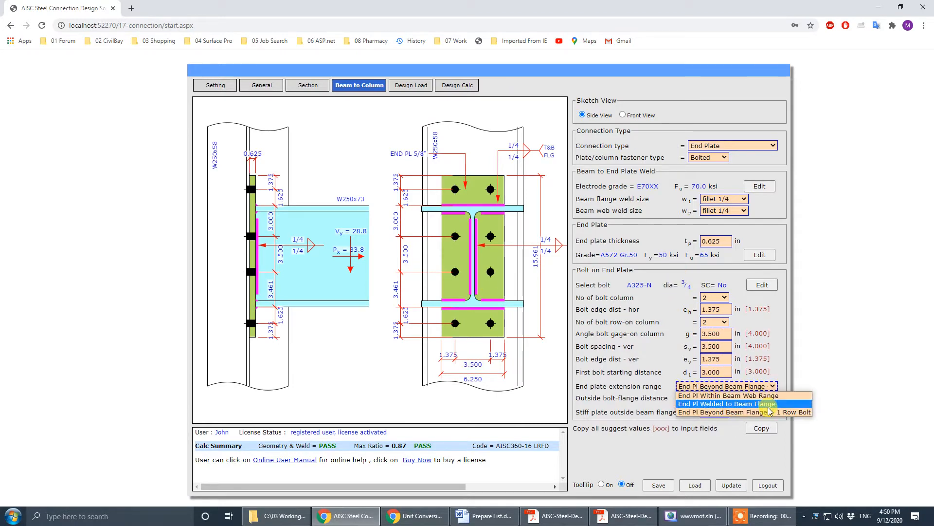
pyautogui.click(769, 407)
# Set the number of bolts per column on the end plate to 3 and the vertical bolt spacing to 3 in.
pyautogui.click(715, 298)
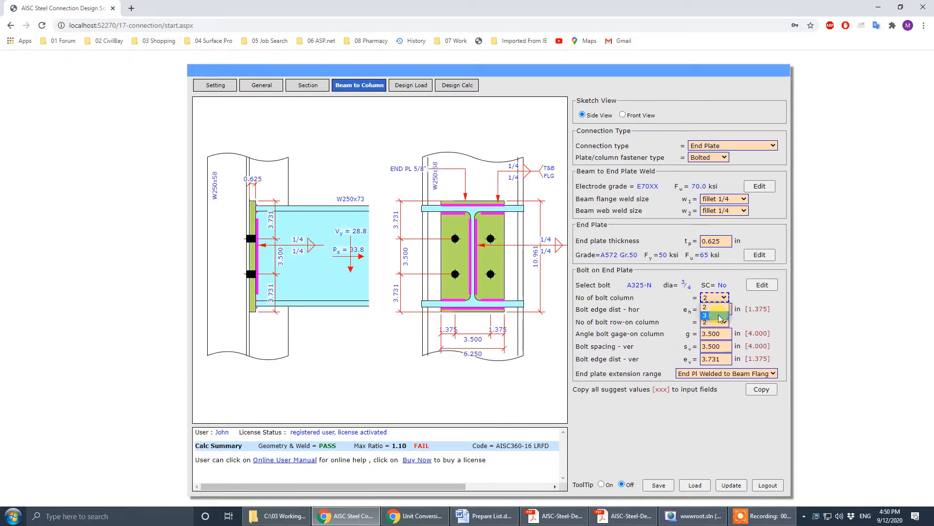
pyautogui.click(719, 315)
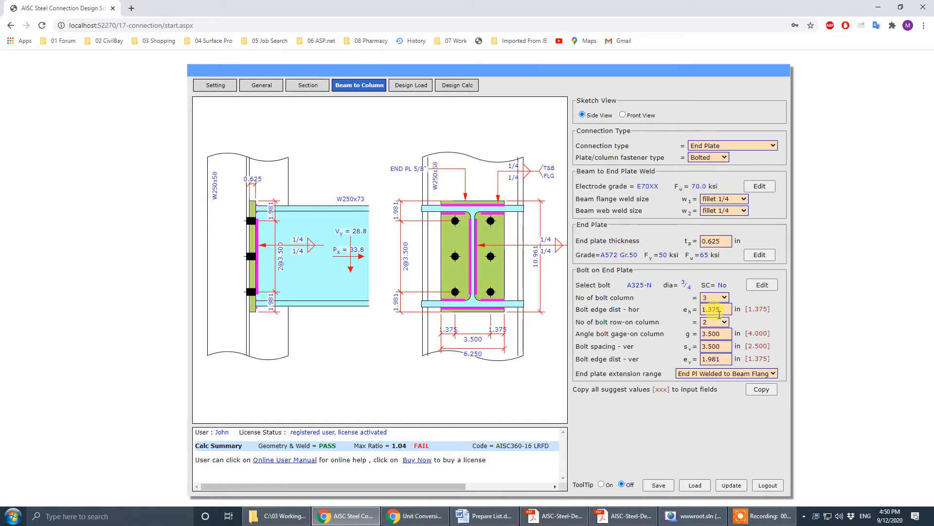
pyautogui.click(722, 341)
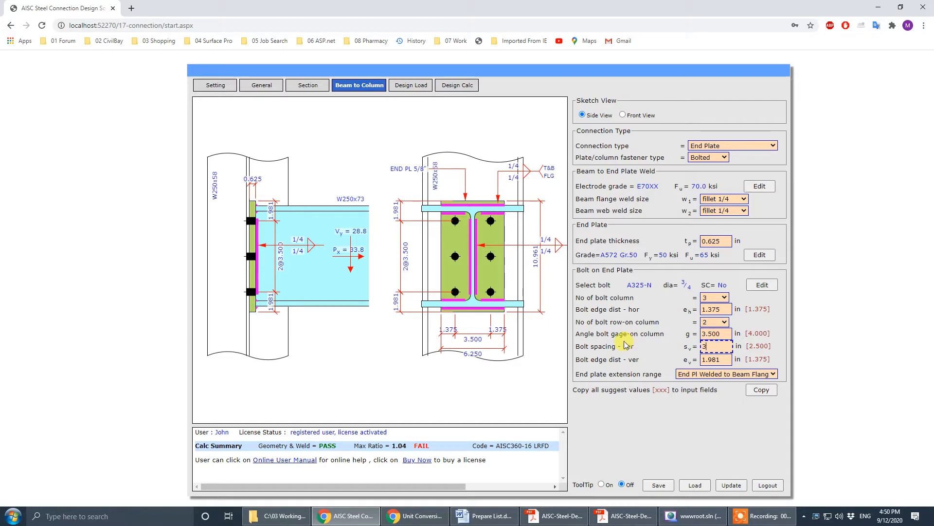
pyautogui.write('3')
pyautogui.press('Tab')
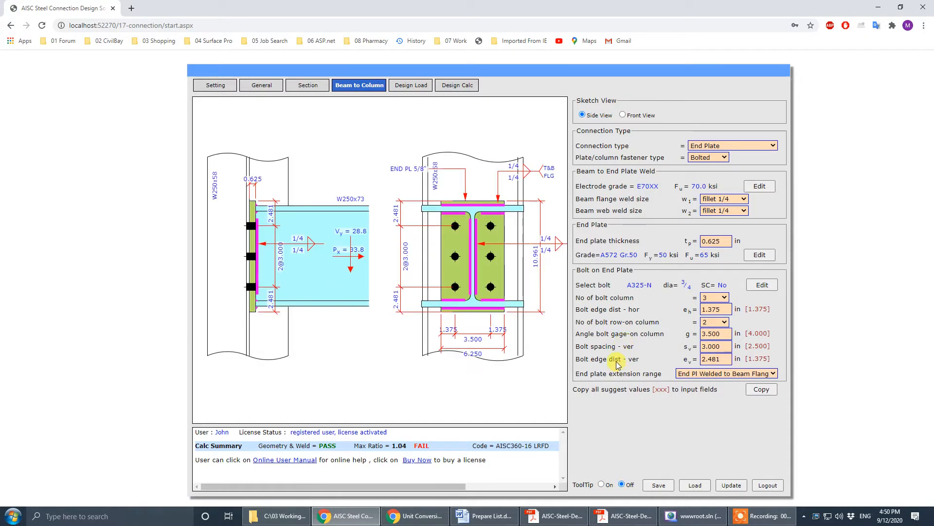
# Compare the three-row end plate bolt layout with the W250X73 connection in section A-A of the PDF copy.
pyautogui.click(625, 515)
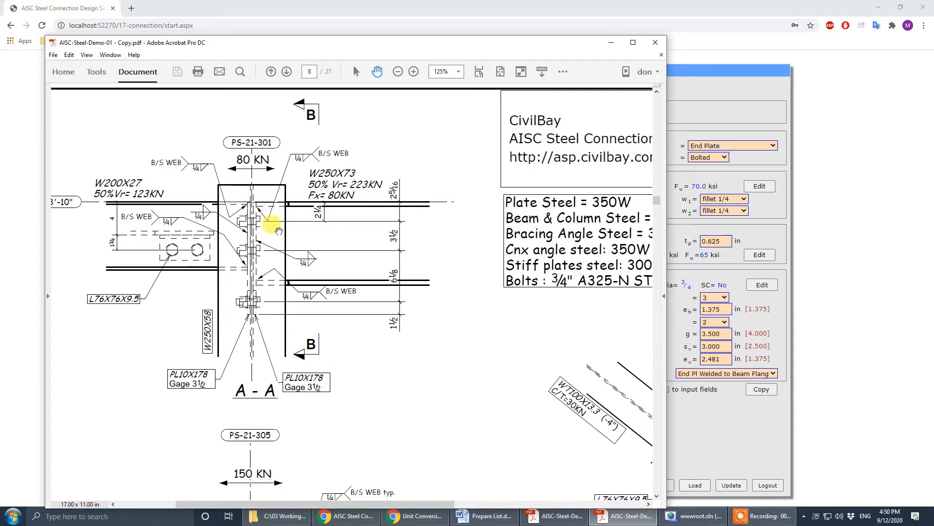
pyautogui.moveTo(523, 46); pyautogui.dragTo(0, 60)
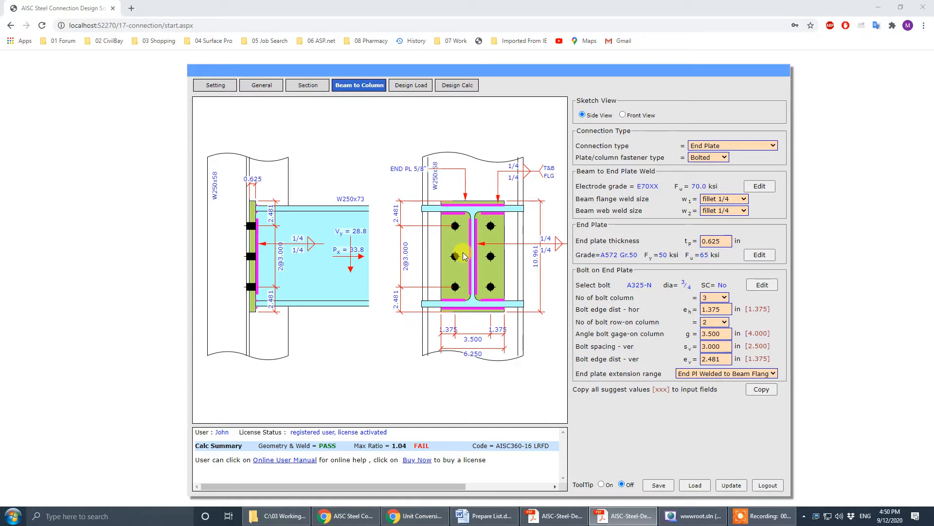
pyautogui.moveTo(0, 58); pyautogui.dragTo(521, 47)
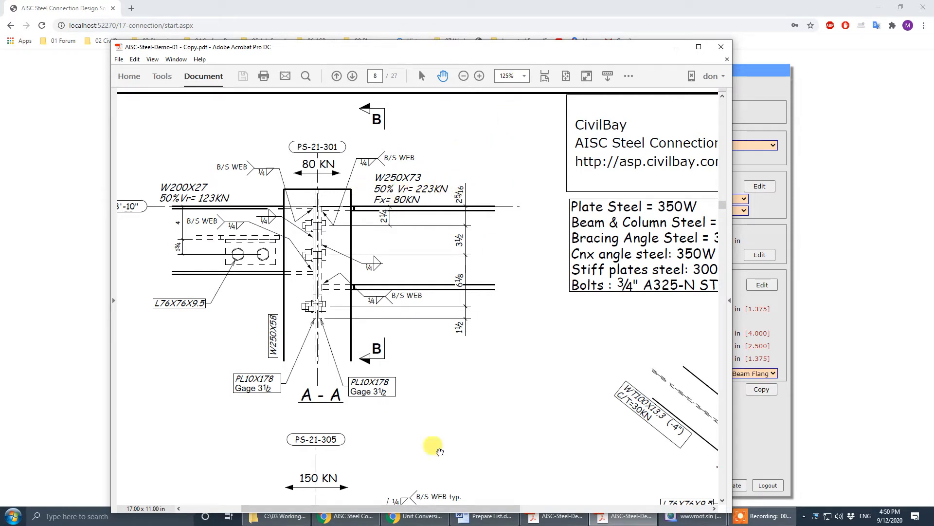
pyautogui.moveTo(597, 46); pyautogui.dragTo(0, 127)
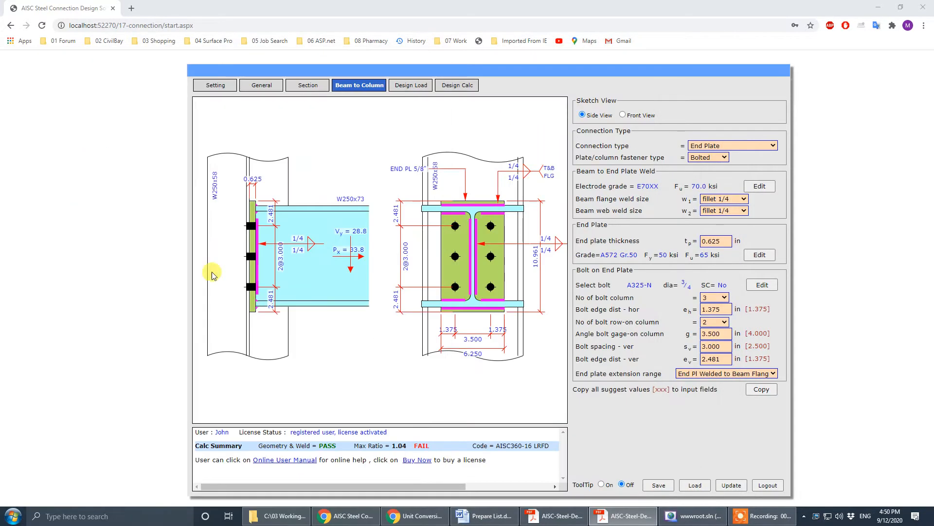
# Convert the 223 kN beam shear to kips and set the strong-axis beam end shear to 50.2 kips.
pyautogui.click(416, 516)
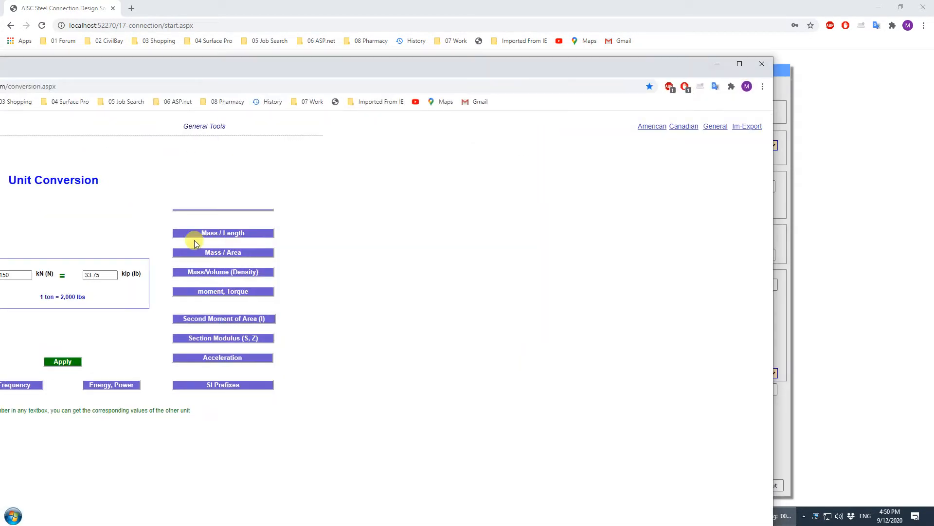
pyautogui.moveTo(323, 68); pyautogui.dragTo(490, 47)
pyautogui.doubleClick(185, 253)
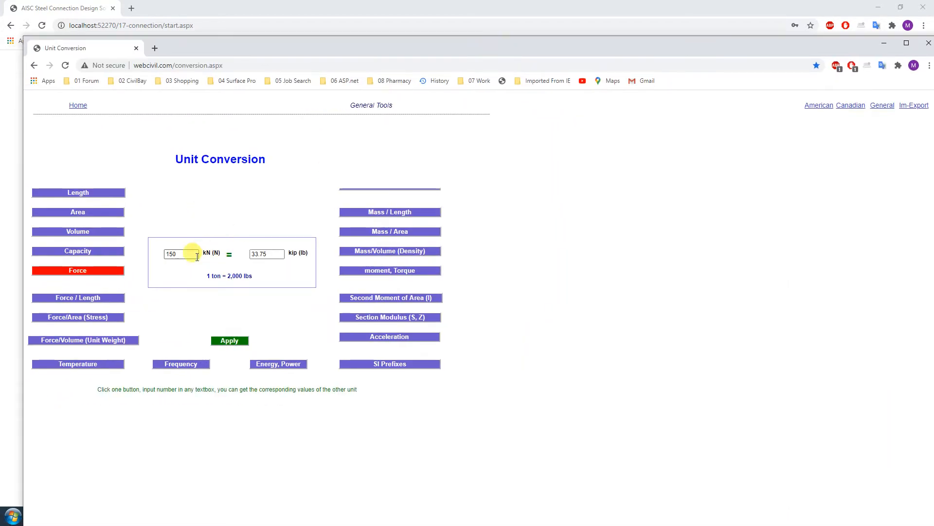
pyautogui.write('223')
pyautogui.click(192, 216)
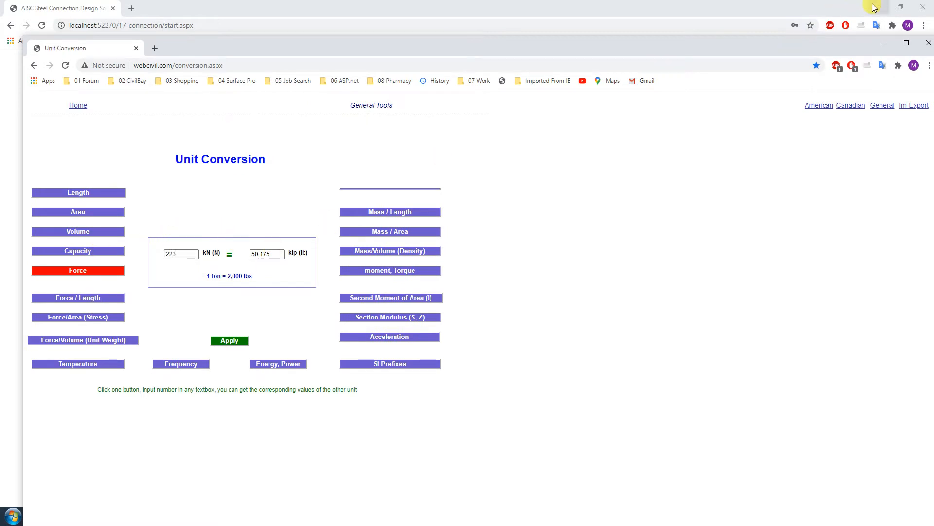
pyautogui.click(885, 43)
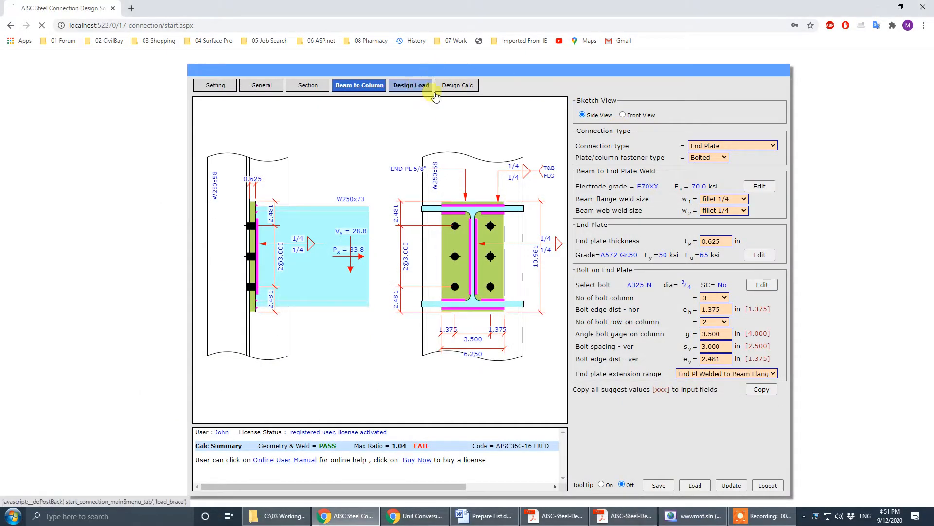
pyautogui.click(412, 86)
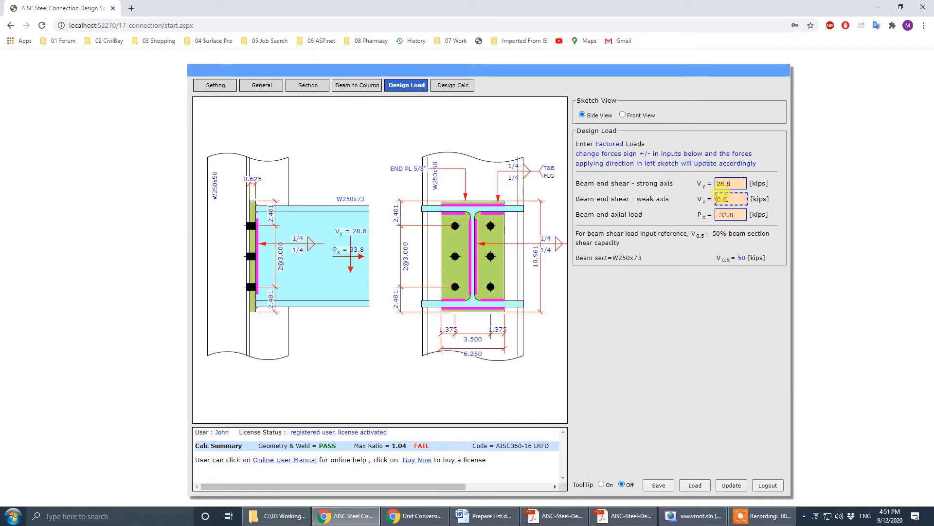
pyautogui.click(734, 183)
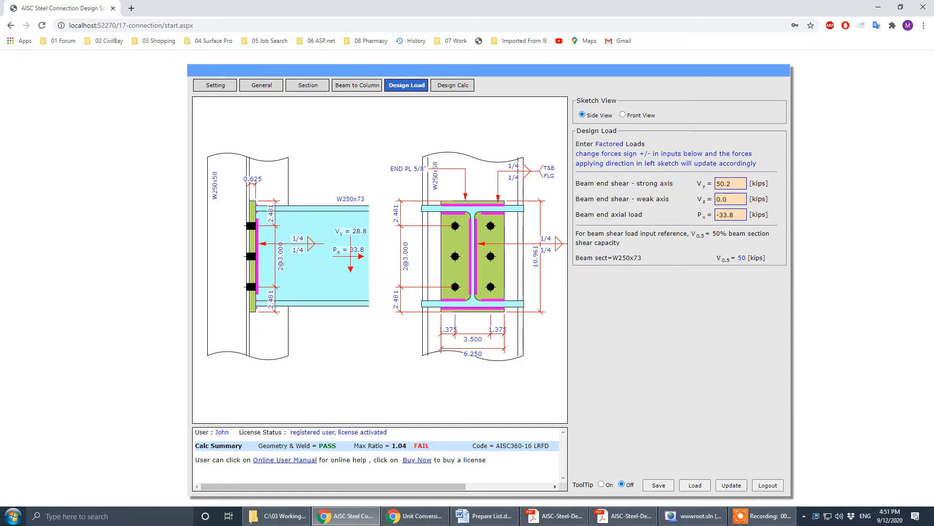
# Convert the 80 kN axial force from section A-A to kips, set the beam end axial load to -18.0 kips and update the calculation.
pyautogui.click(623, 516)
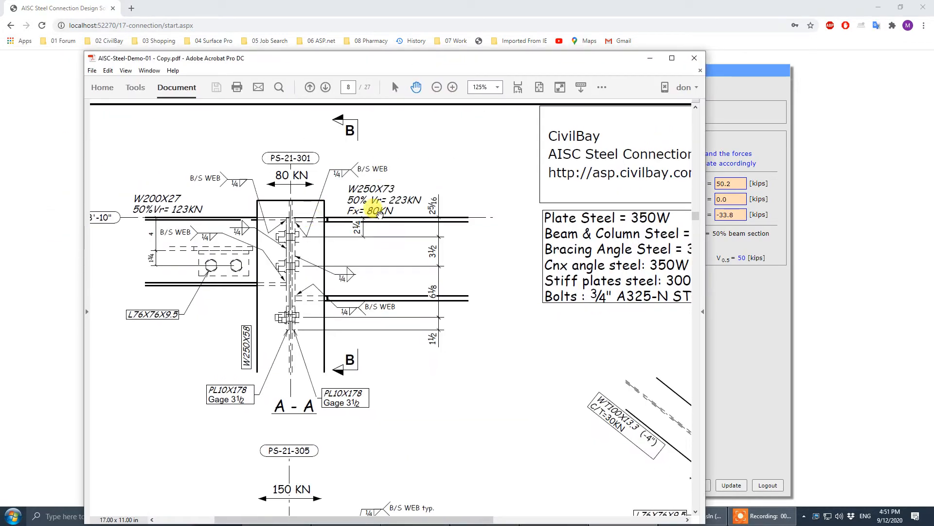
pyautogui.click(650, 58)
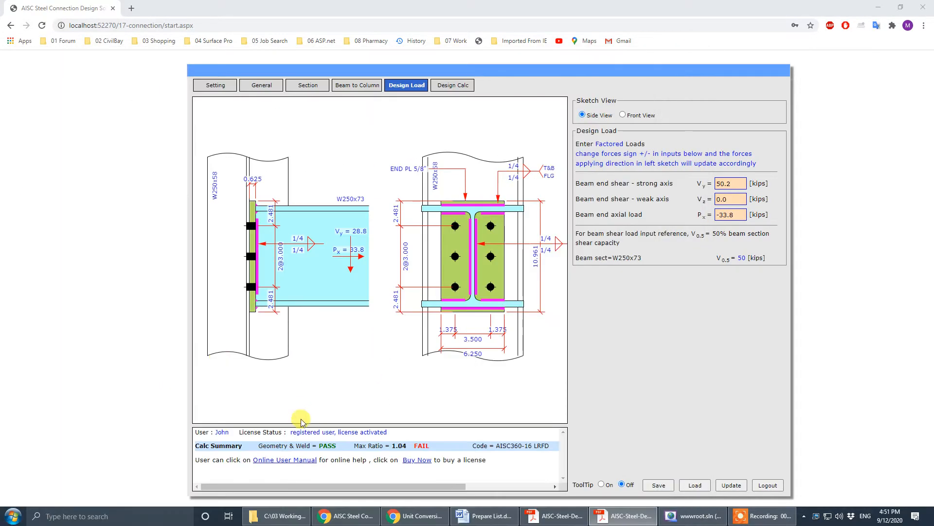
pyautogui.click(406, 517)
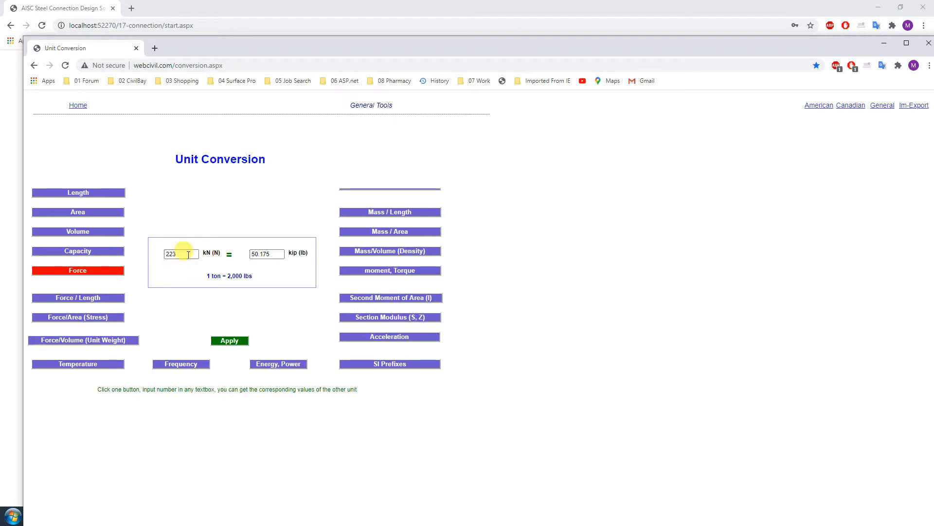
pyautogui.moveTo(185, 254); pyautogui.dragTo(66, 252)
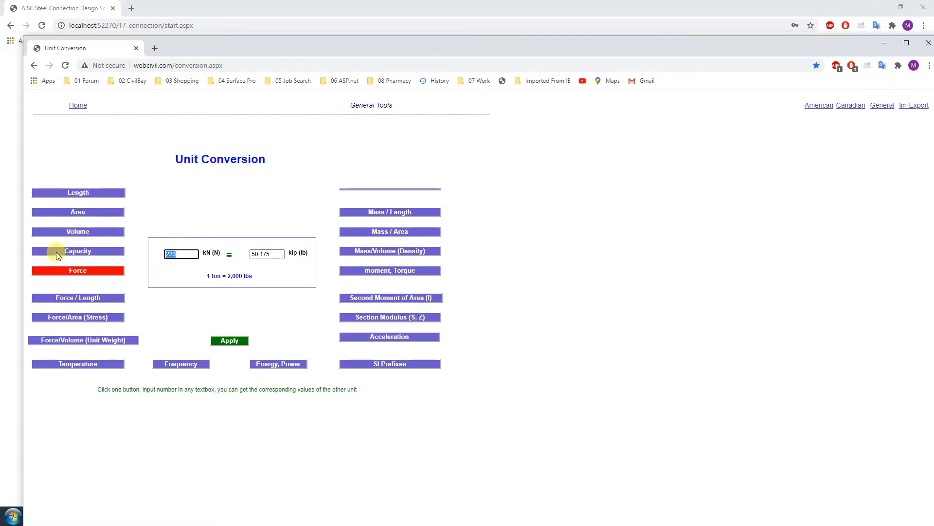
pyautogui.write('80')
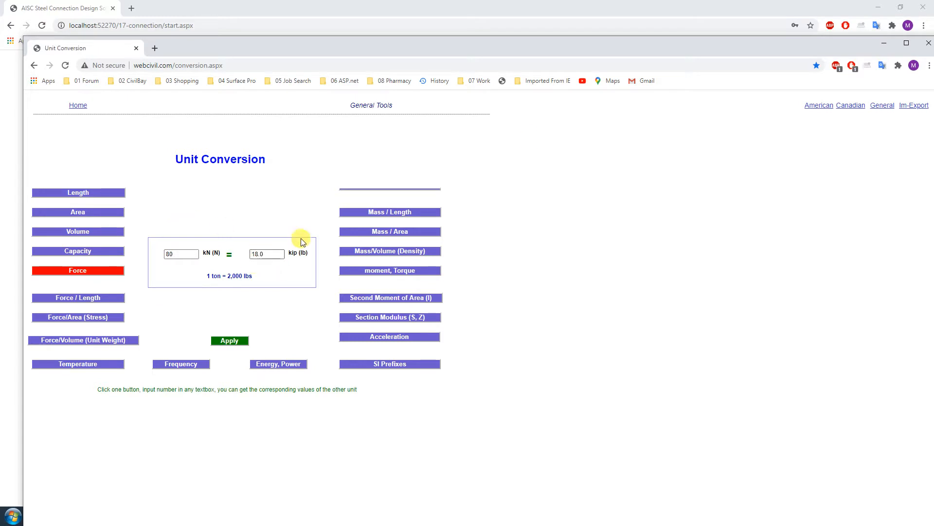
pyautogui.click(886, 43)
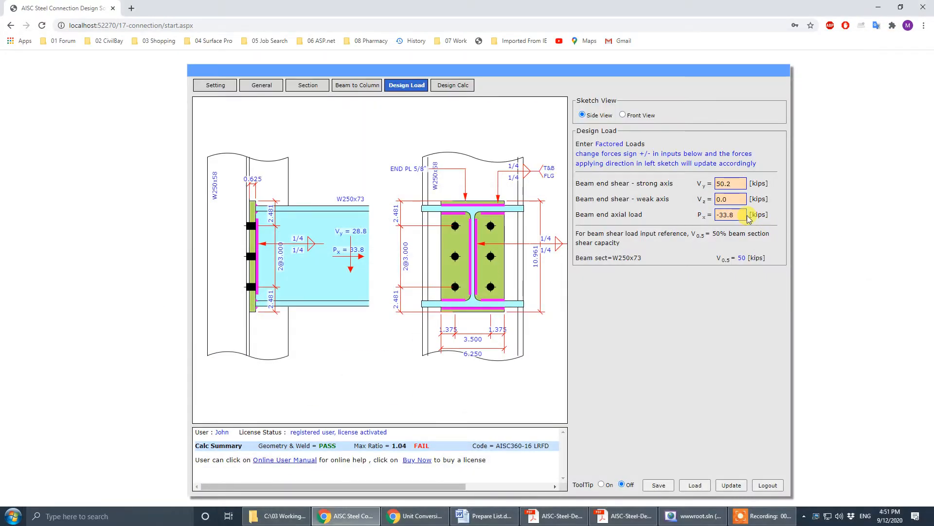
pyautogui.moveTo(743, 215); pyautogui.dragTo(567, 216)
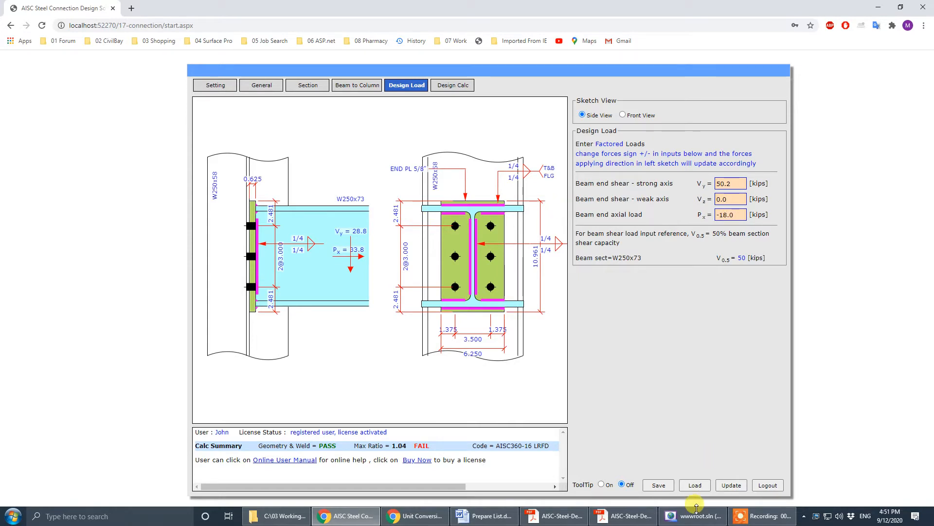
pyautogui.click(731, 485)
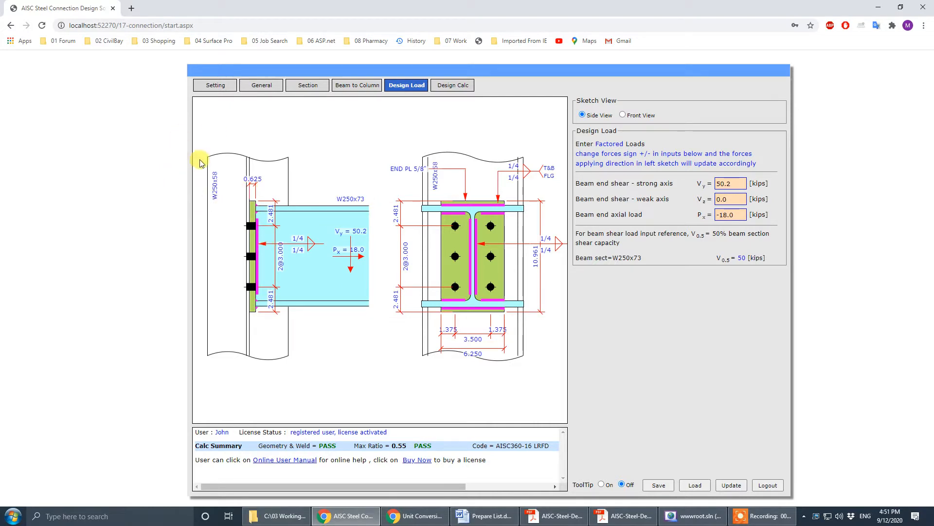
# Enlarge the PDF copy and examine the section A-A connections and the PS-21-305 detail below them.
pyautogui.hotkey('alt', 'Tab')
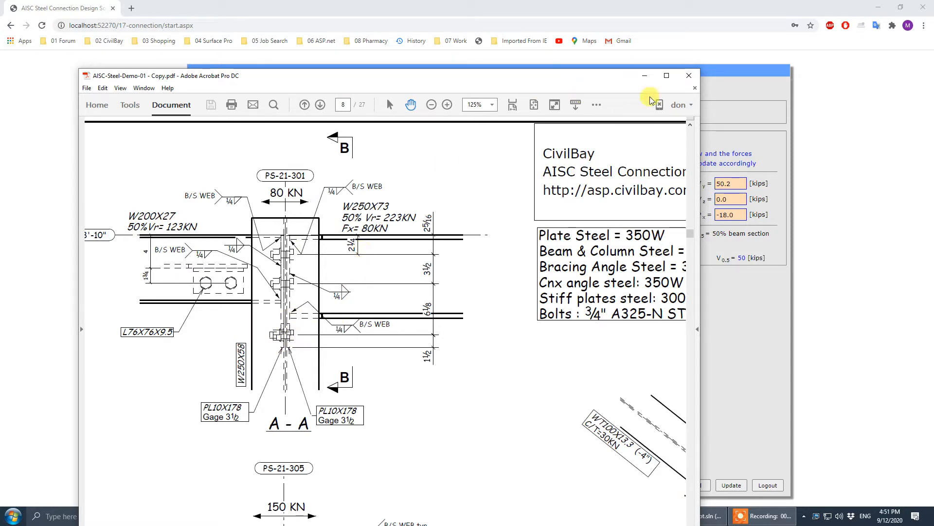
pyautogui.click(667, 75)
pyautogui.moveTo(583, 231); pyautogui.dragTo(468, 306)
pyautogui.moveTo(352, 264); pyautogui.dragTo(396, 338)
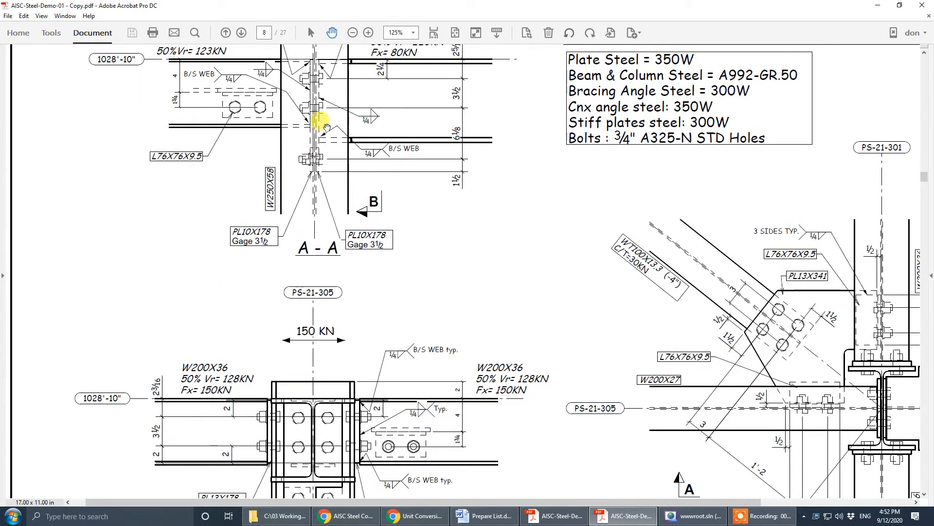
pyautogui.moveTo(324, 119); pyautogui.dragTo(317, 202)
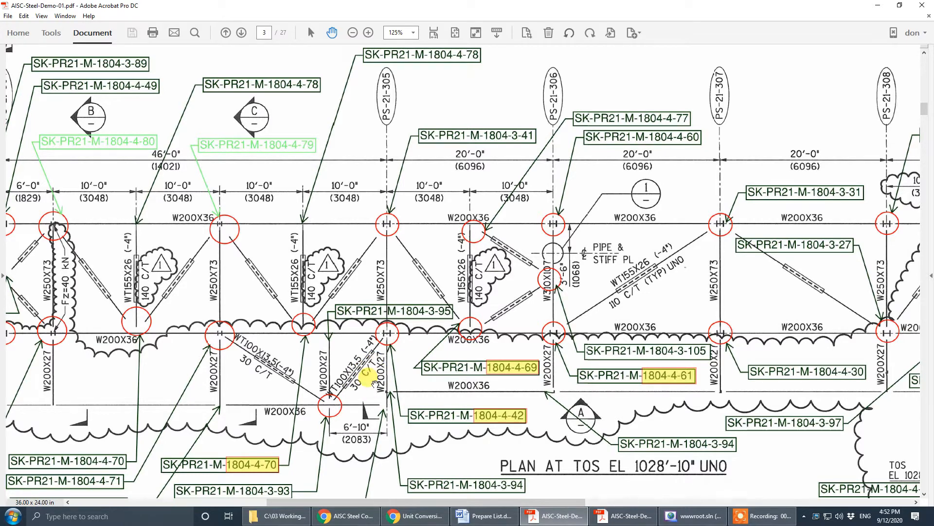
# Compare the bracing at sketch 4-42 on the framing plan with the WT100X13.3 horizontal brace gusset detail in the PDF copy.
pyautogui.click(304, 323)
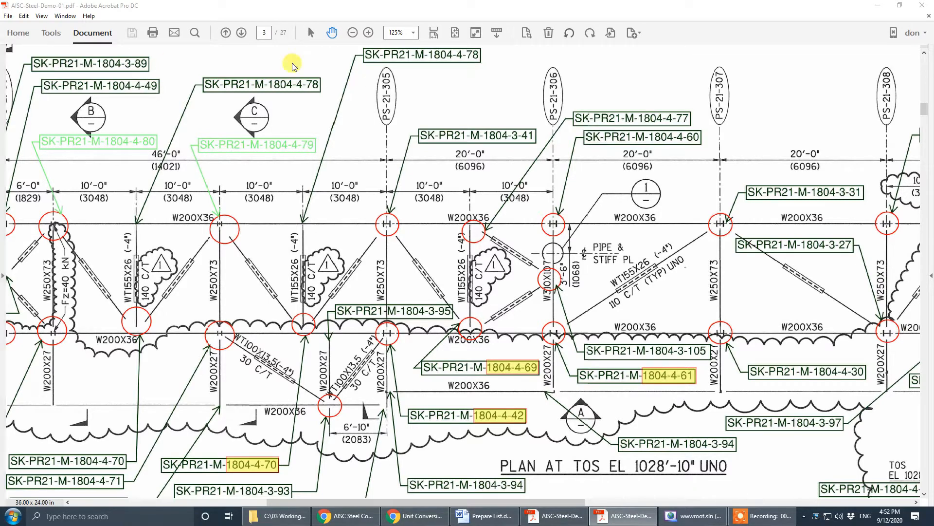
pyautogui.moveTo(0, 68); pyautogui.dragTo(496, 68)
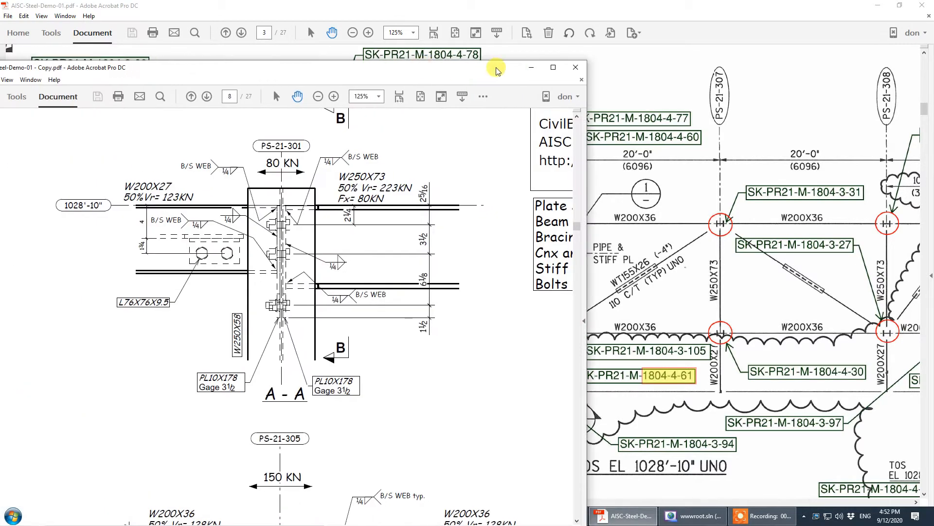
pyautogui.click(554, 69)
pyautogui.moveTo(521, 400); pyautogui.dragTo(312, 314)
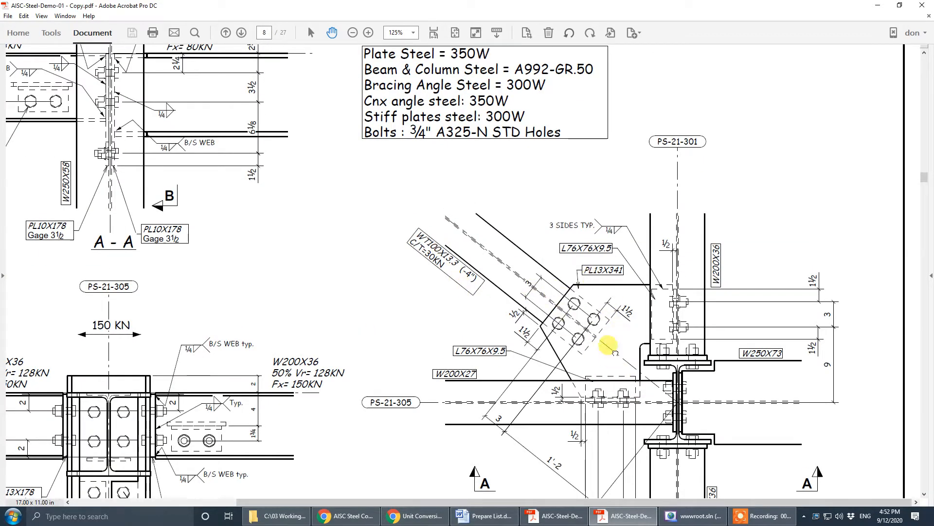
pyautogui.scroll(-3, 606, 341)
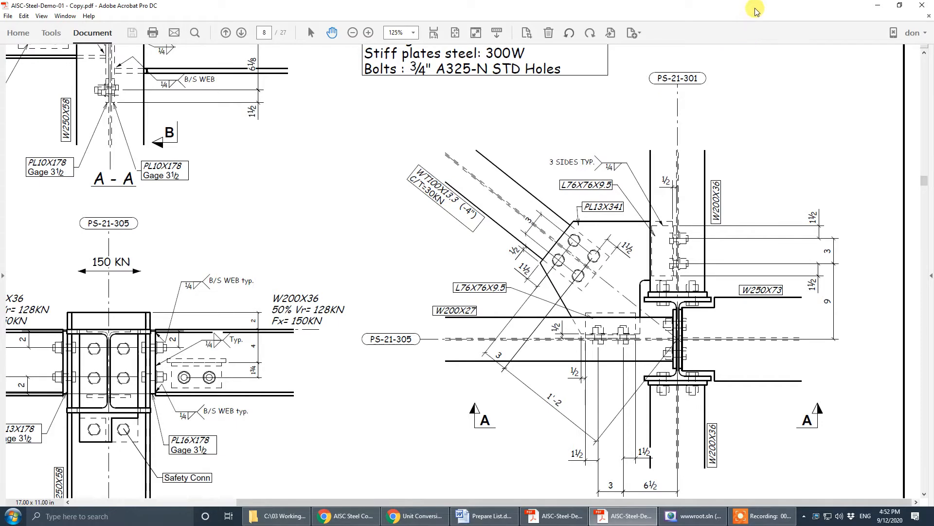
pyautogui.click(878, 5)
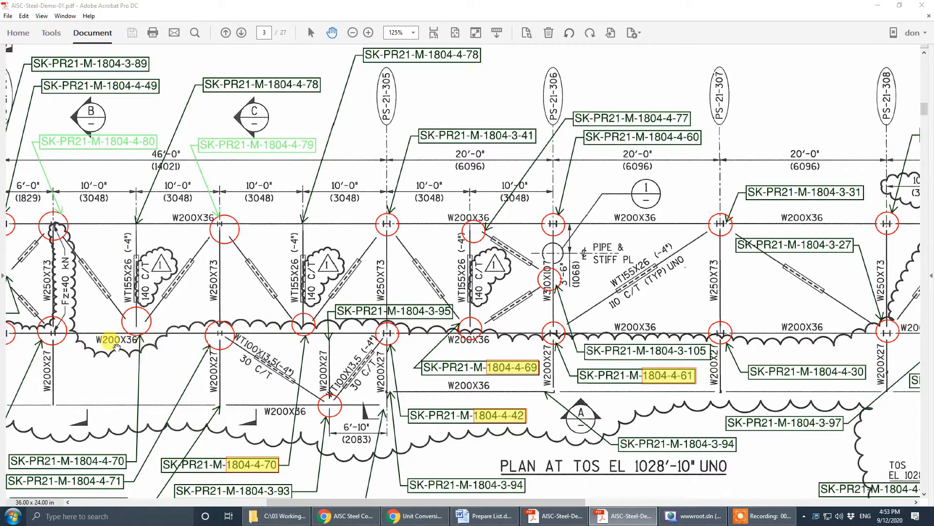
pyautogui.moveTo(578, 525); pyautogui.dragTo(578, 15)
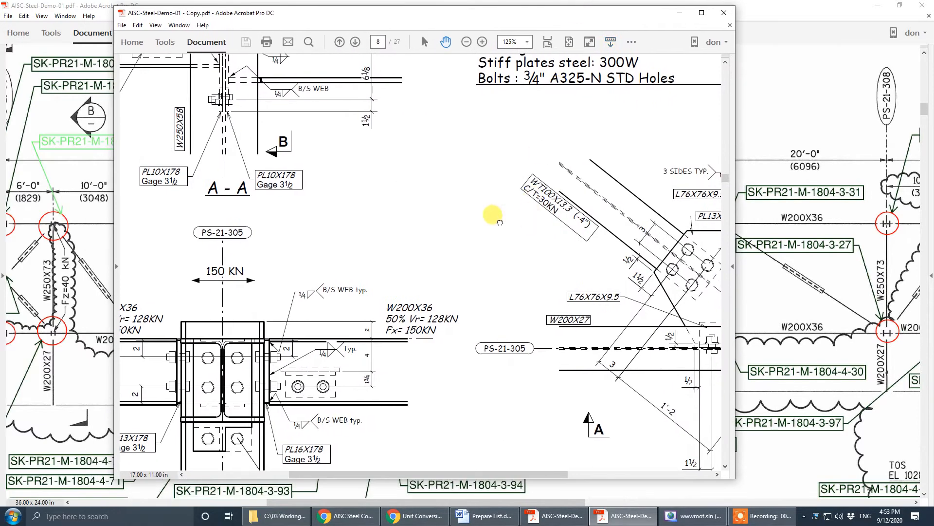
pyautogui.moveTo(496, 217)
pyautogui.mouseDown()
pyautogui.moveTo(252, 164)
pyautogui.moveTo(253, 142)
pyautogui.mouseUp()
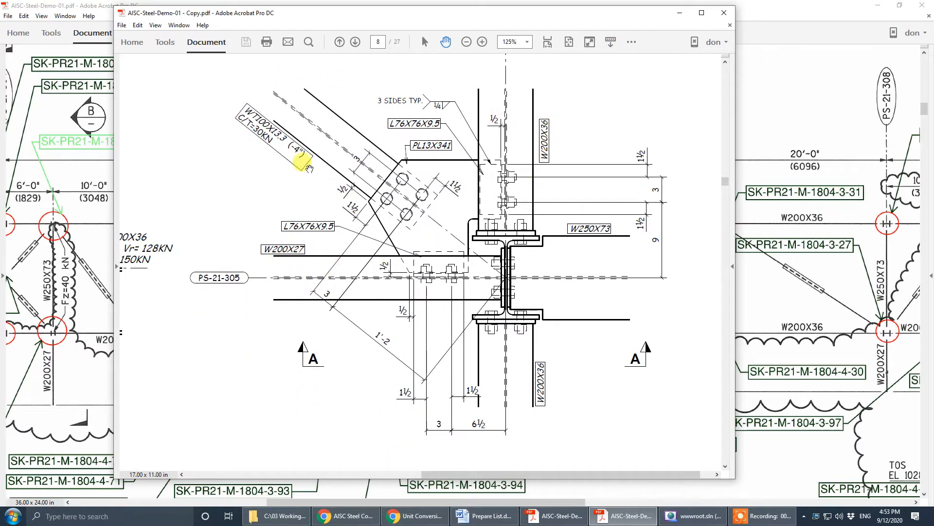
pyautogui.moveTo(436, 192); pyautogui.dragTo(449, 251)
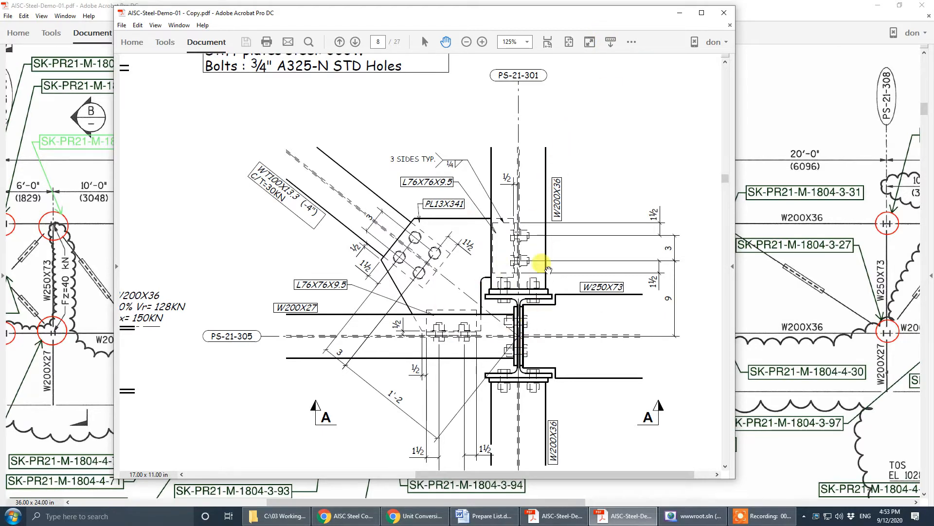
pyautogui.moveTo(590, 14); pyautogui.dragTo(0, 29)
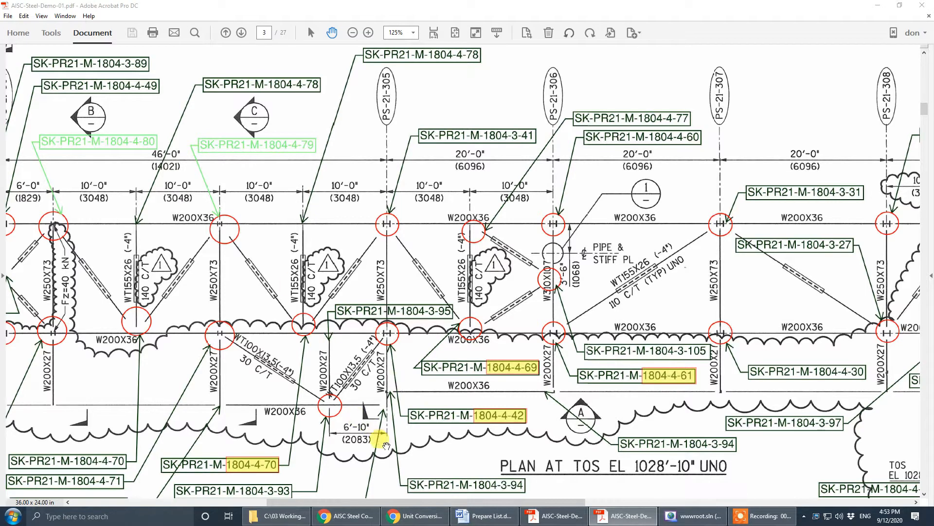
# Return to the connection design program and change the connection type to Brace Connection with brace type Hor Brace - Wrap Plate.
pyautogui.click(346, 515)
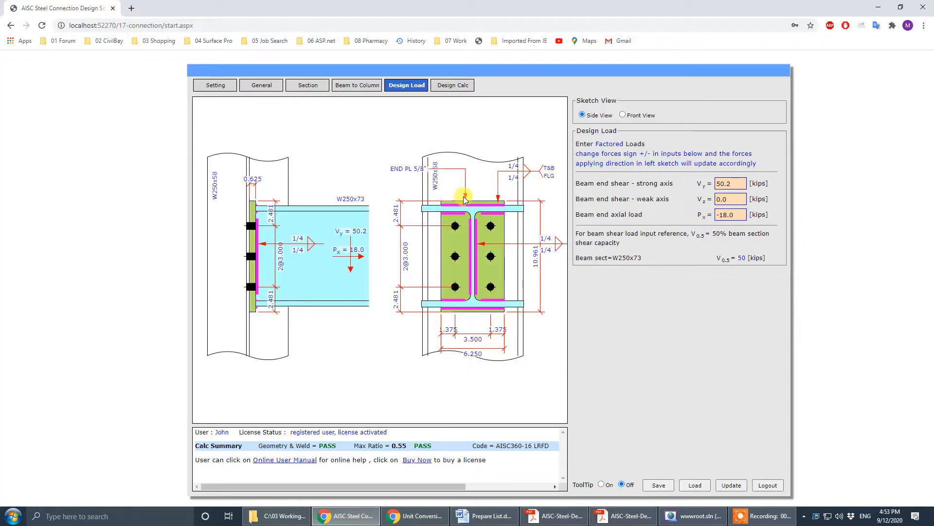
pyautogui.click(261, 85)
pyautogui.click(751, 178)
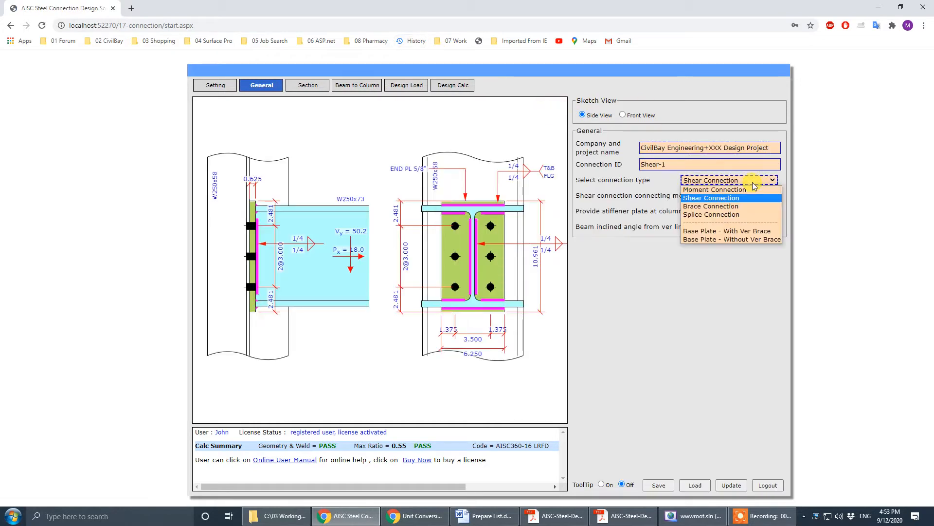
pyautogui.click(747, 206)
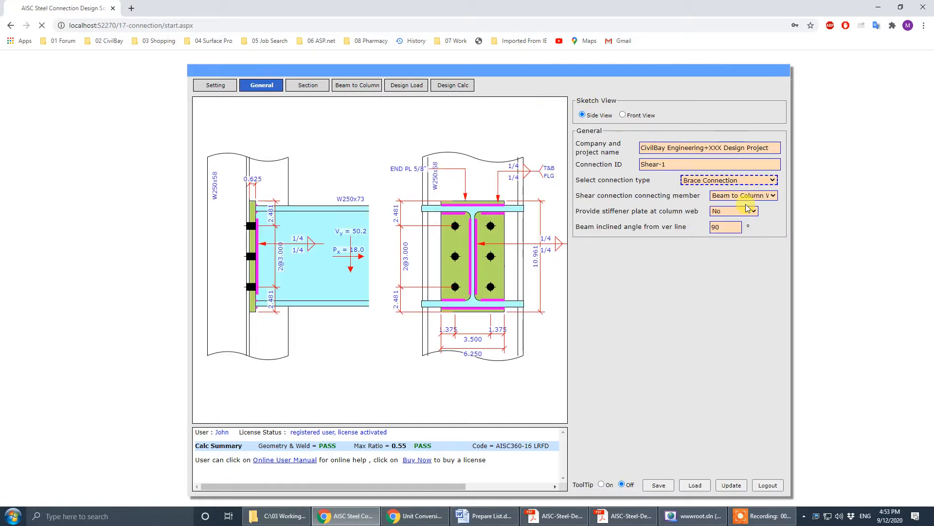
pyautogui.click(753, 215)
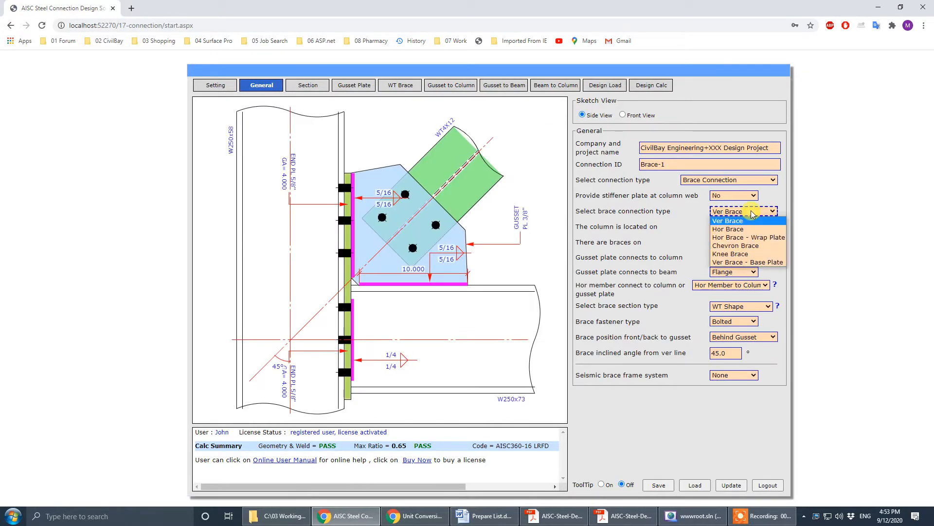
pyautogui.click(771, 244)
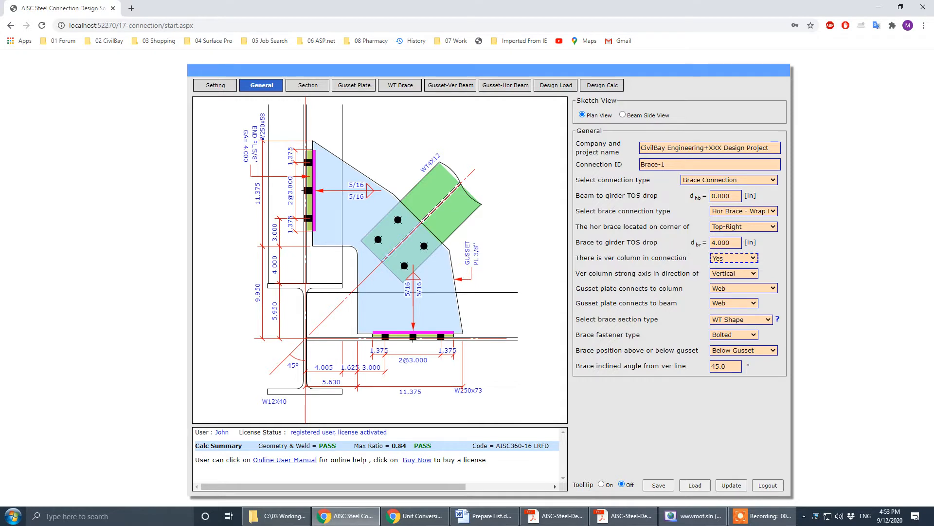
# Place the horizontal brace on the Top-Left corner of the connection.
pyautogui.click(624, 516)
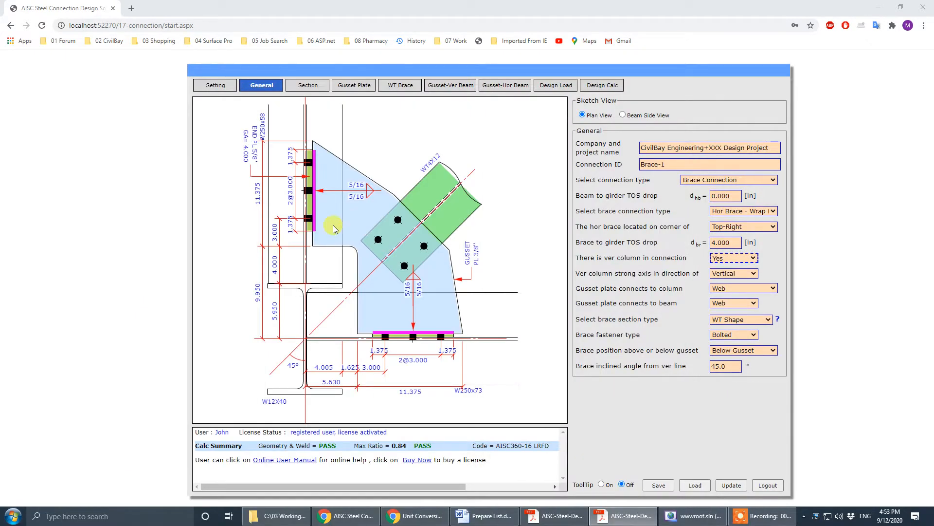
pyautogui.click(755, 230)
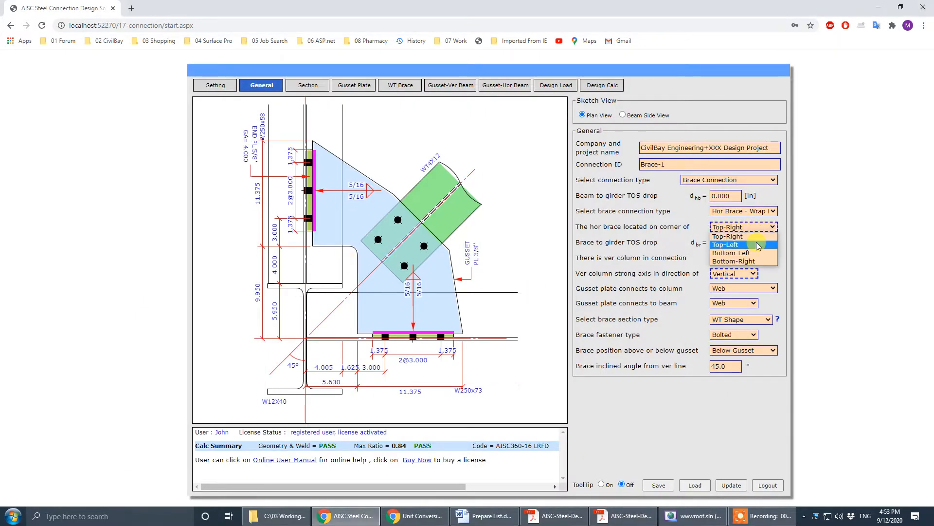
pyautogui.click(756, 245)
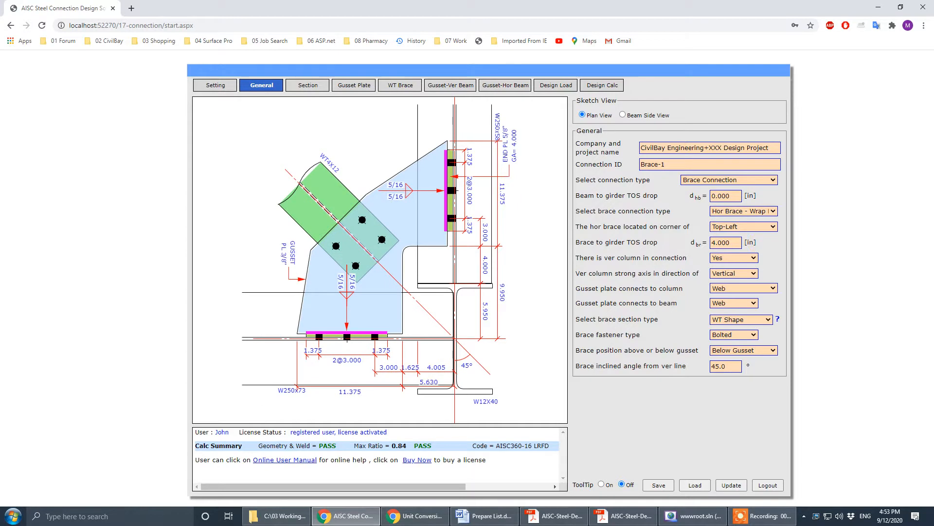
# Check the brace direction on the gusset detail in the PDF copy and set the brace inclined angle from the vertical line to 51.5°.
pyautogui.click(647, 149)
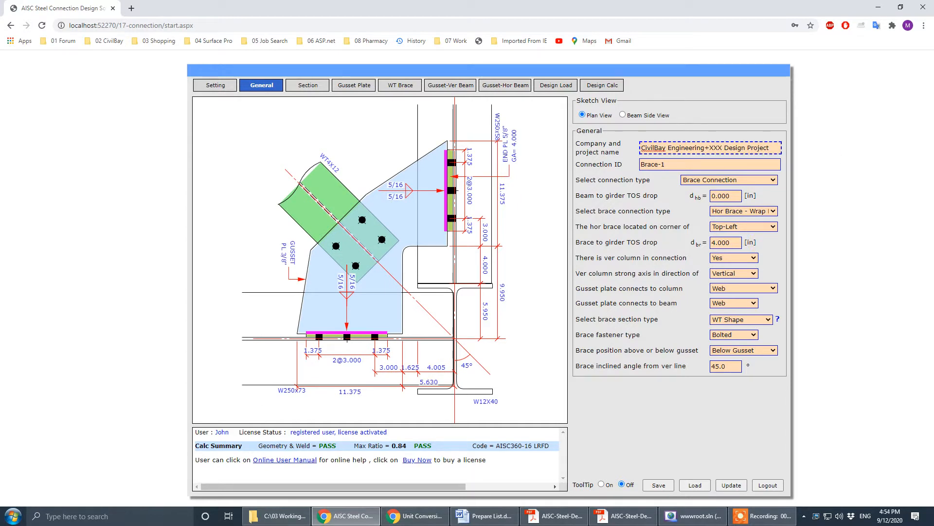
pyautogui.moveTo(1, 73); pyautogui.dragTo(520, 71)
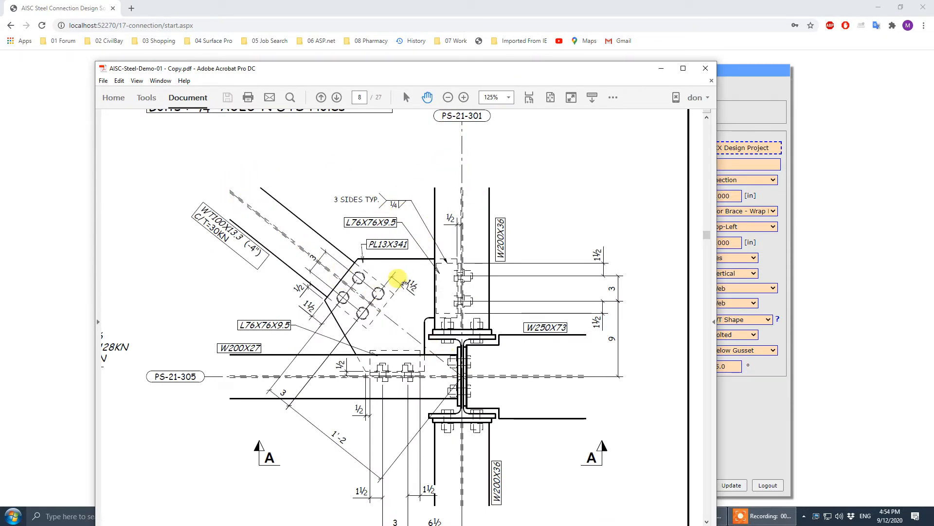
pyautogui.click(661, 68)
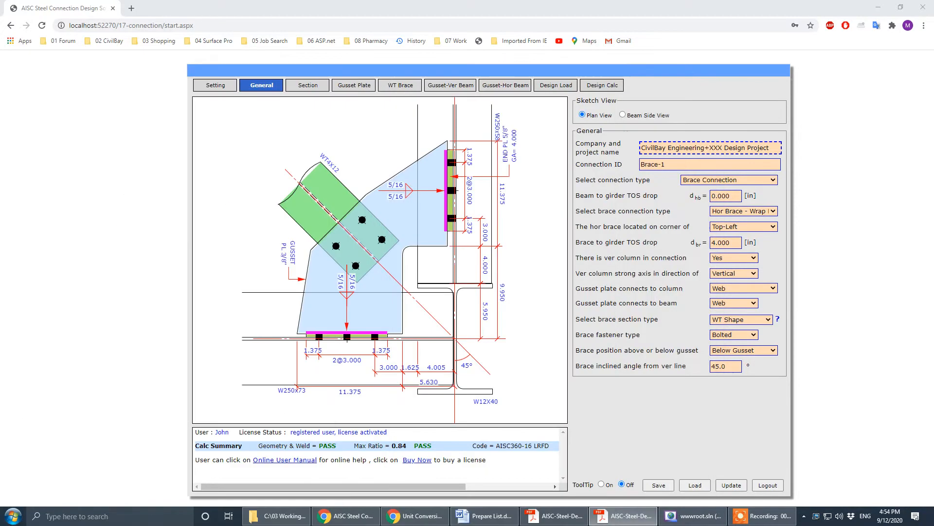
pyautogui.click(738, 367)
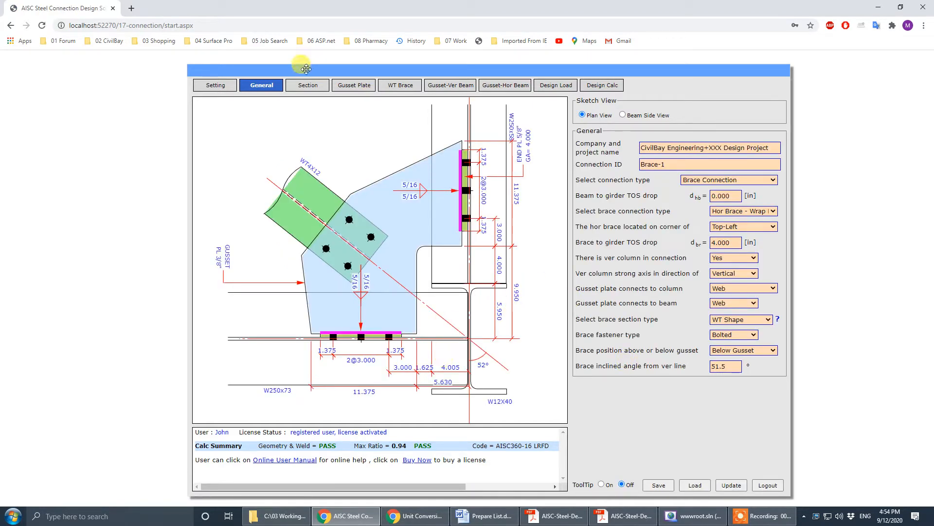
# Change the column section to W250x58 from the Canadian CISC Steel Handbook Shape library.
pyautogui.click(308, 86)
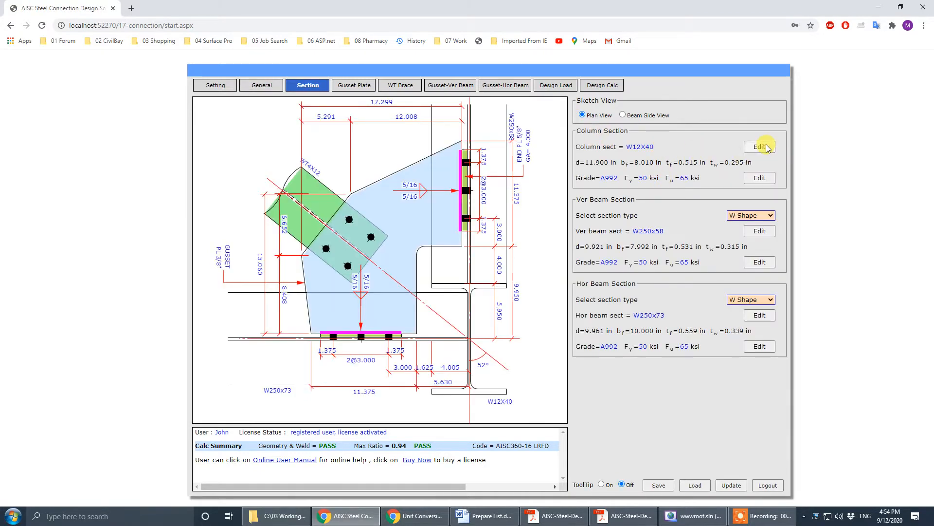
pyautogui.click(762, 146)
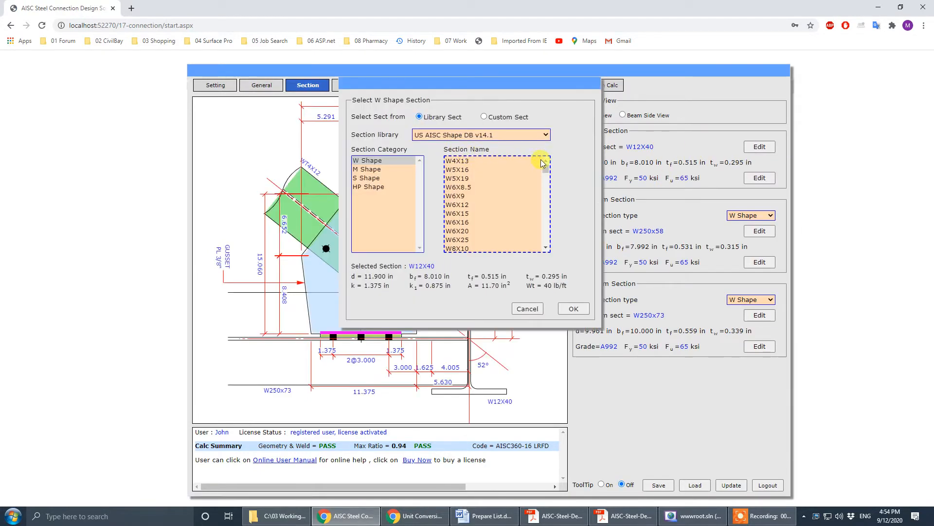
pyautogui.moveTo(549, 172); pyautogui.dragTo(548, 189)
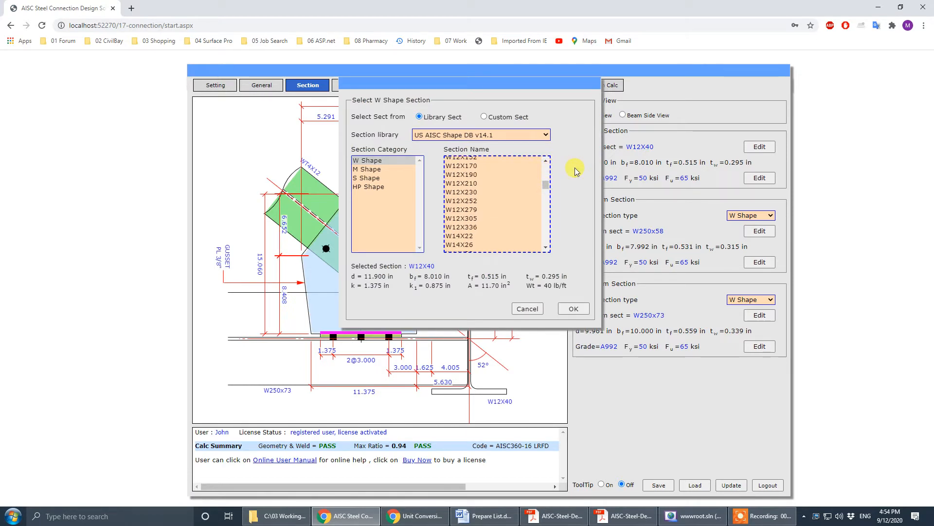
pyautogui.click(539, 135)
pyautogui.click(499, 162)
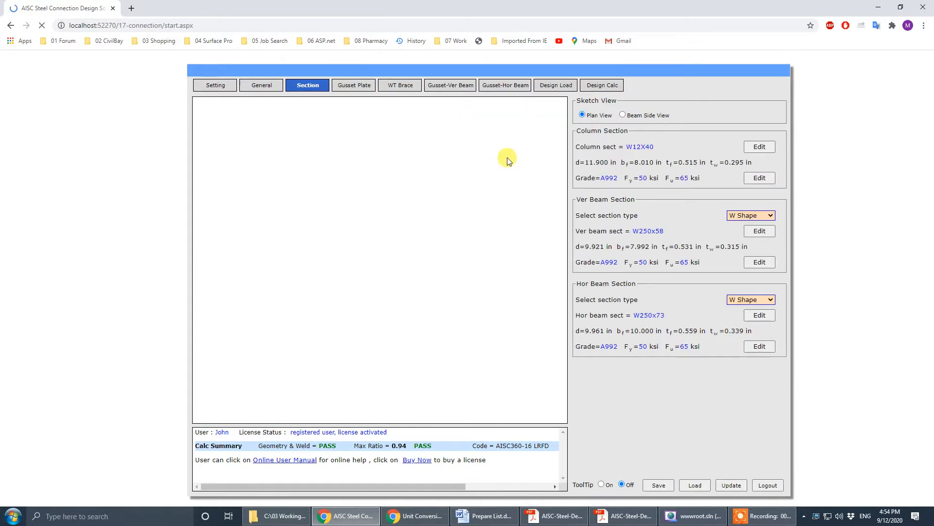
pyautogui.moveTo(548, 172)
pyautogui.mouseDown()
pyautogui.moveTo(548, 189)
pyautogui.moveTo(549, 179)
pyautogui.mouseUp()
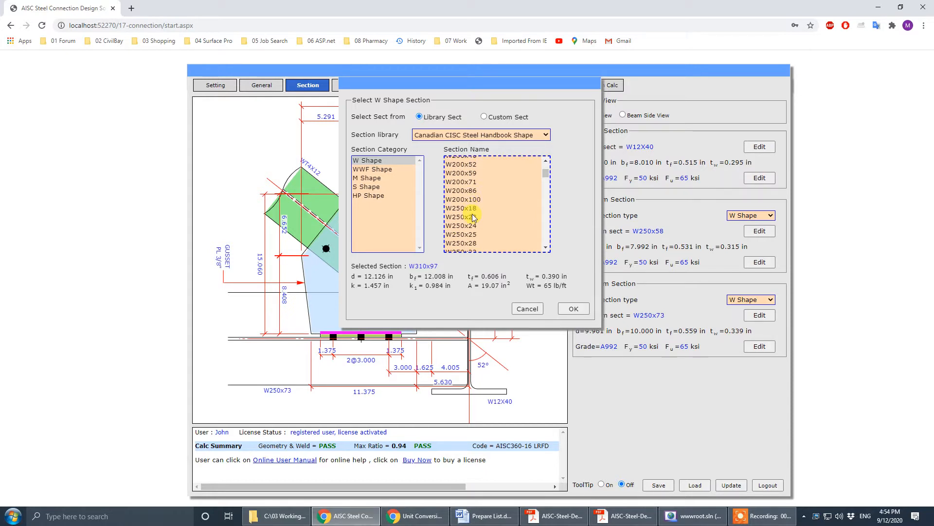
pyautogui.click(546, 247)
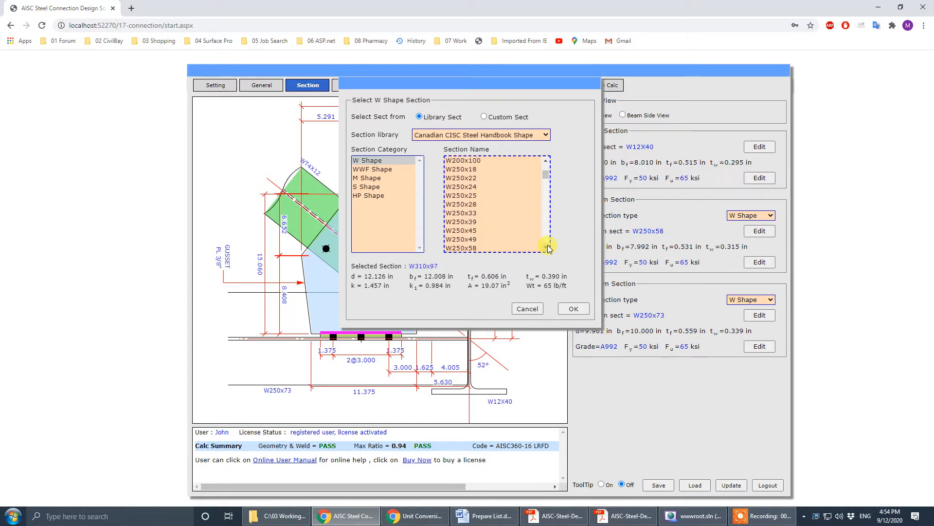
pyautogui.click(465, 248)
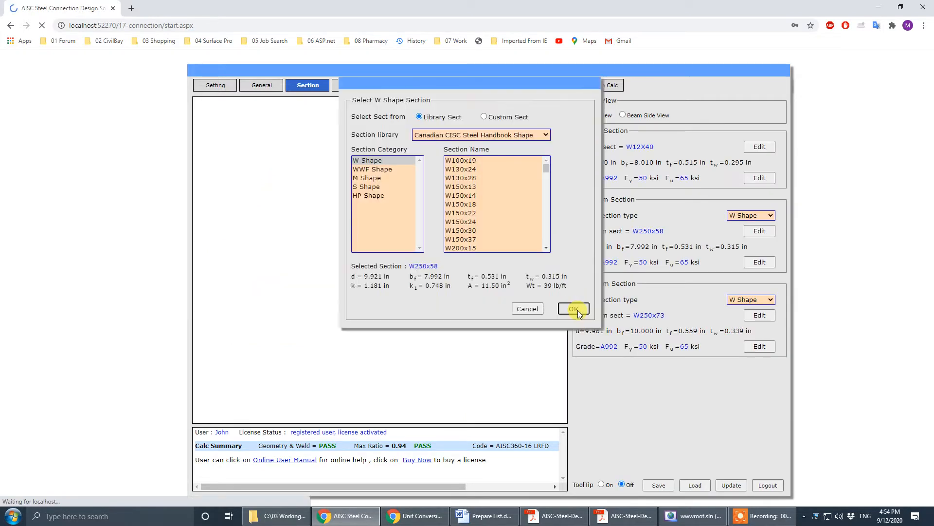
pyautogui.click(573, 308)
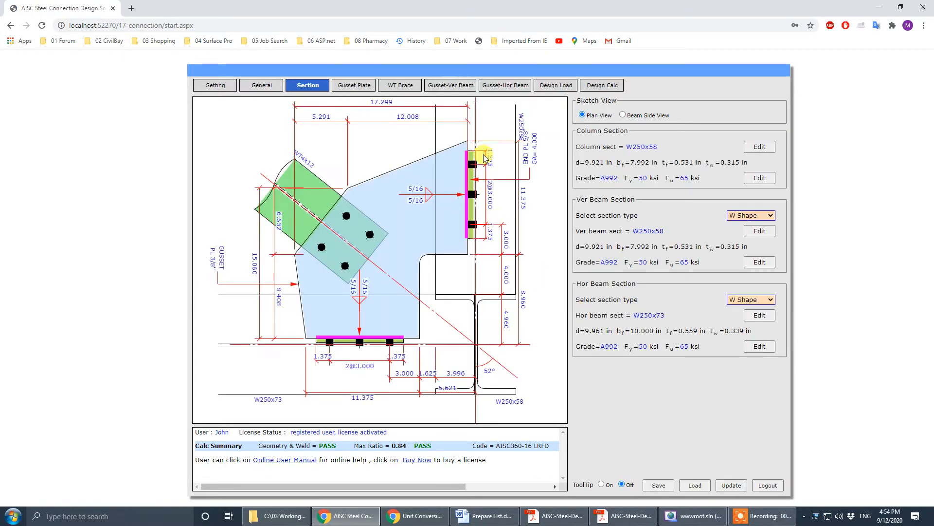
# Check the beam sizes on the gusset detail in the PDF copy and change the vertical beam section to W200x36.
pyautogui.click(624, 516)
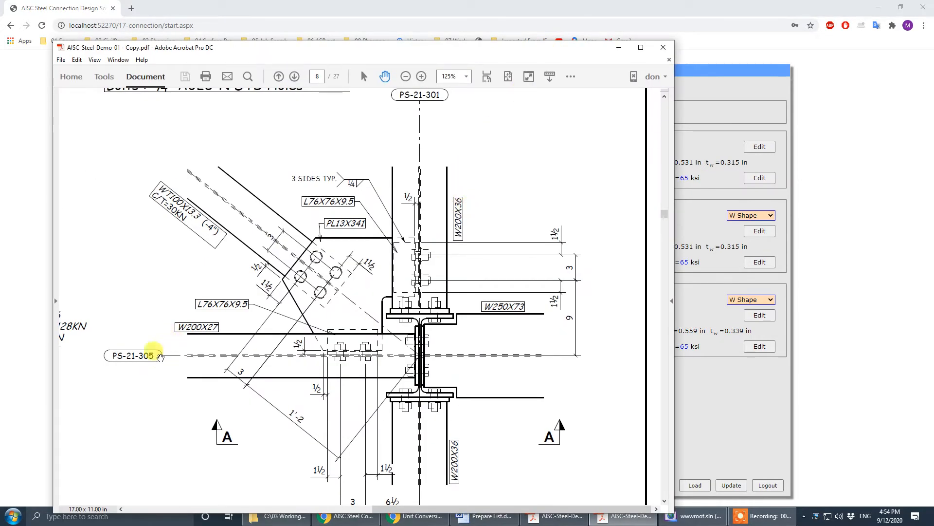
pyautogui.click(619, 47)
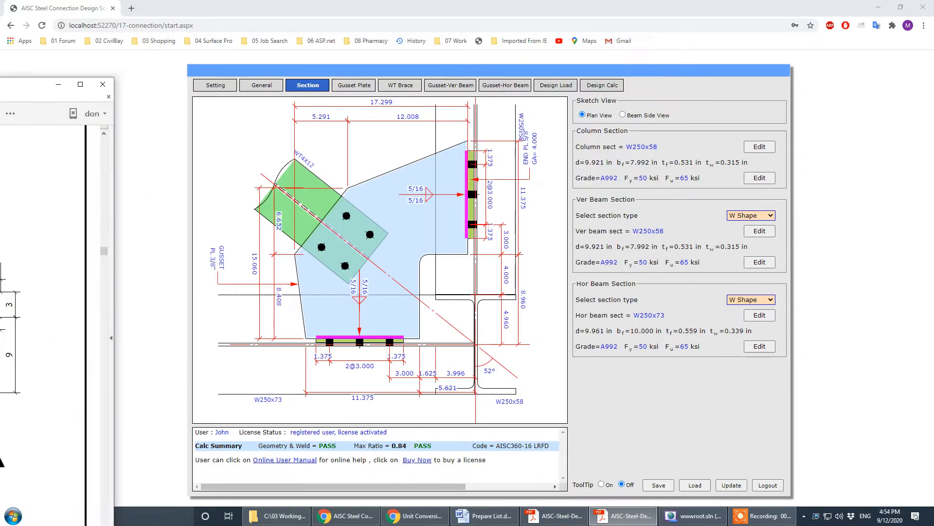
pyautogui.click(771, 236)
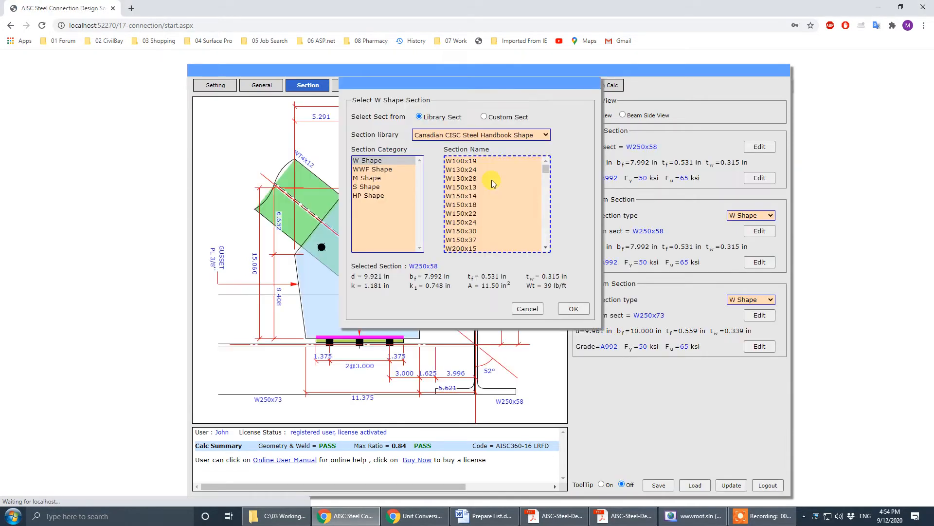
pyautogui.moveTo(546, 172); pyautogui.dragTo(545, 175)
pyautogui.click(462, 187)
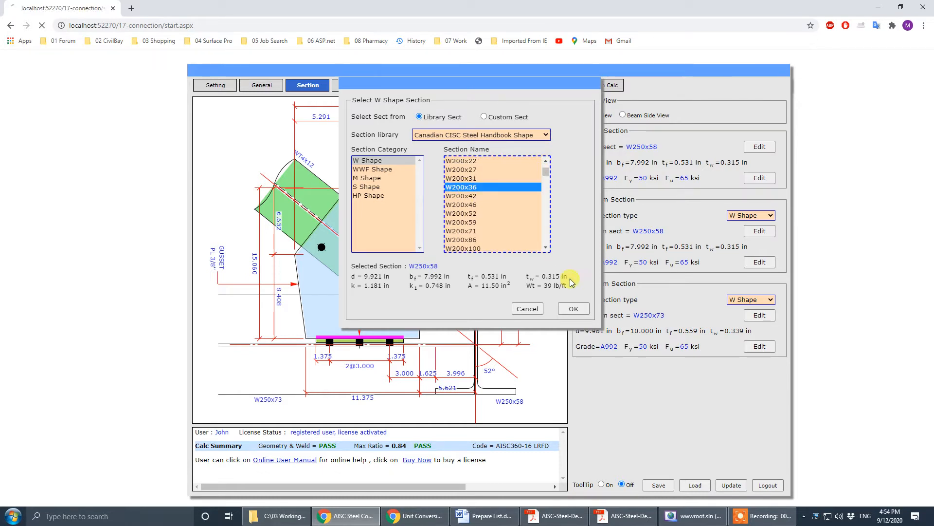
pyautogui.click(574, 309)
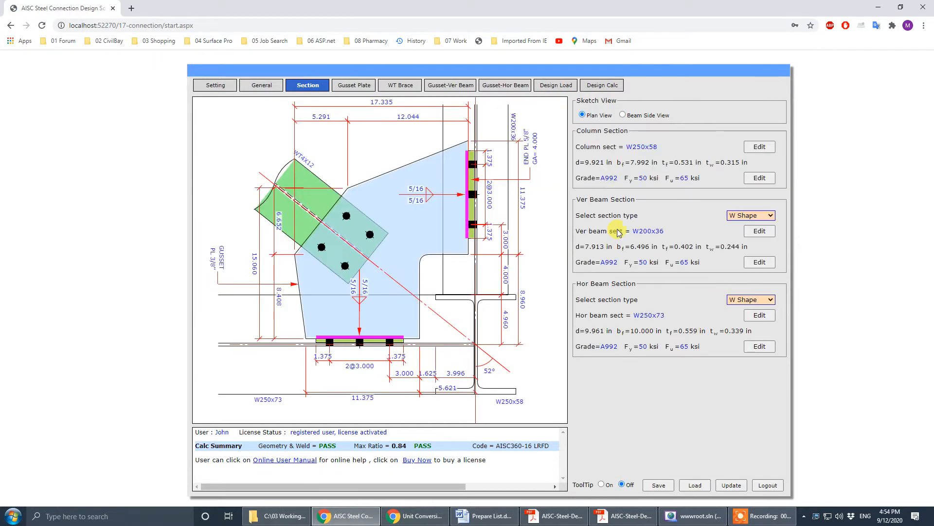
# Change the horizontal beam section to W200x27 from the Canadian CISC library.
pyautogui.click(765, 319)
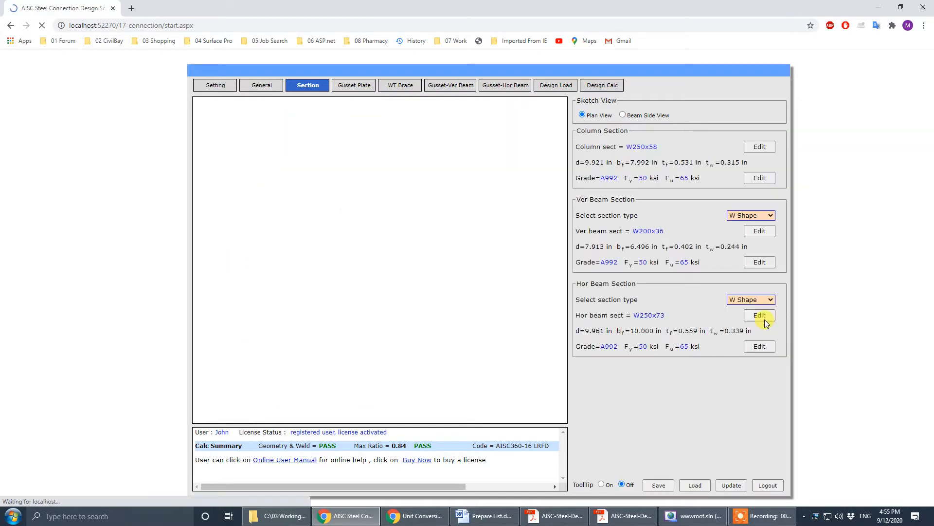
pyautogui.moveTo(545, 169)
pyautogui.mouseDown()
pyautogui.moveTo(557, 179)
pyautogui.moveTo(557, 168)
pyautogui.mouseUp()
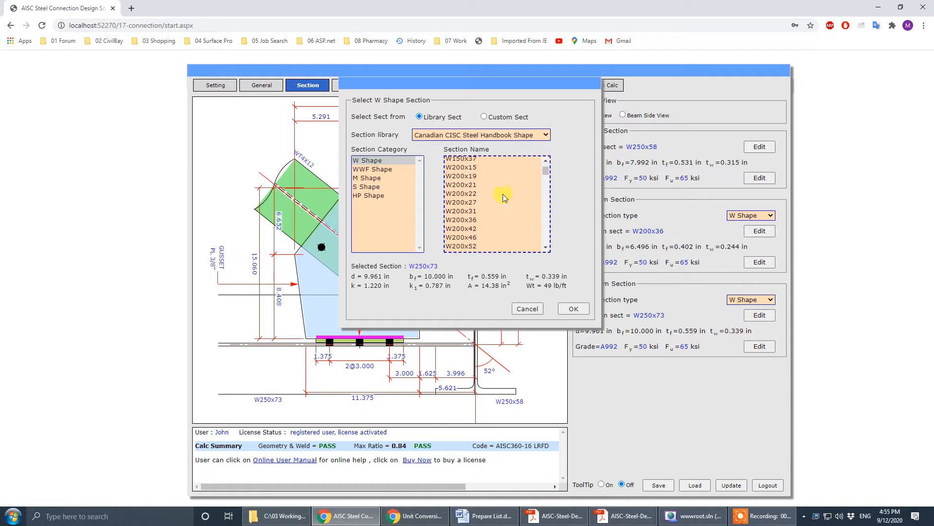
pyautogui.click(471, 208)
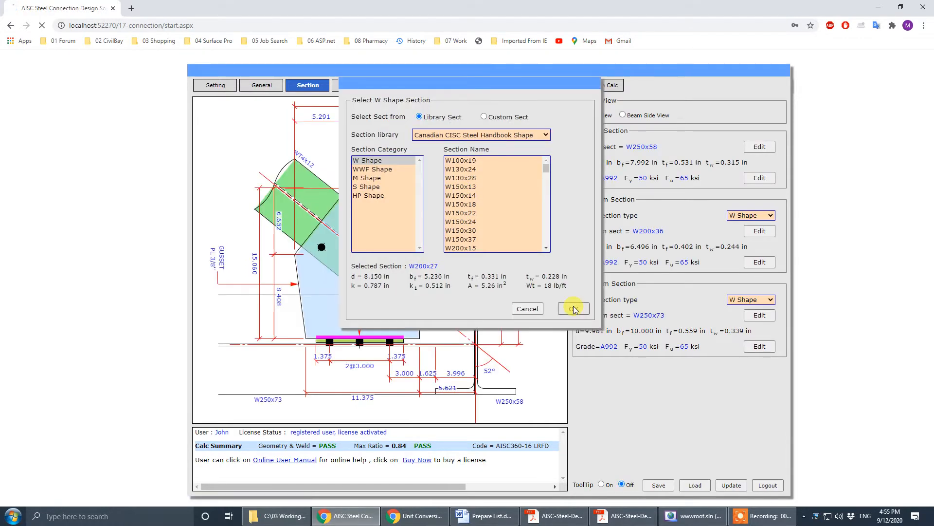
pyautogui.click(573, 308)
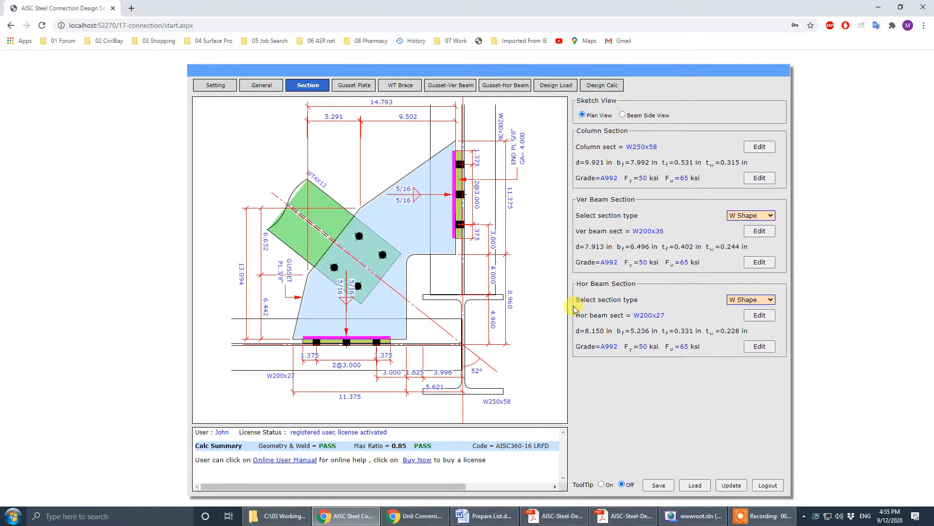
# Compare the brace drop on the PDF gusset detail with the beam and brace TOS drop settings, and display the beam side view.
pyautogui.click(625, 516)
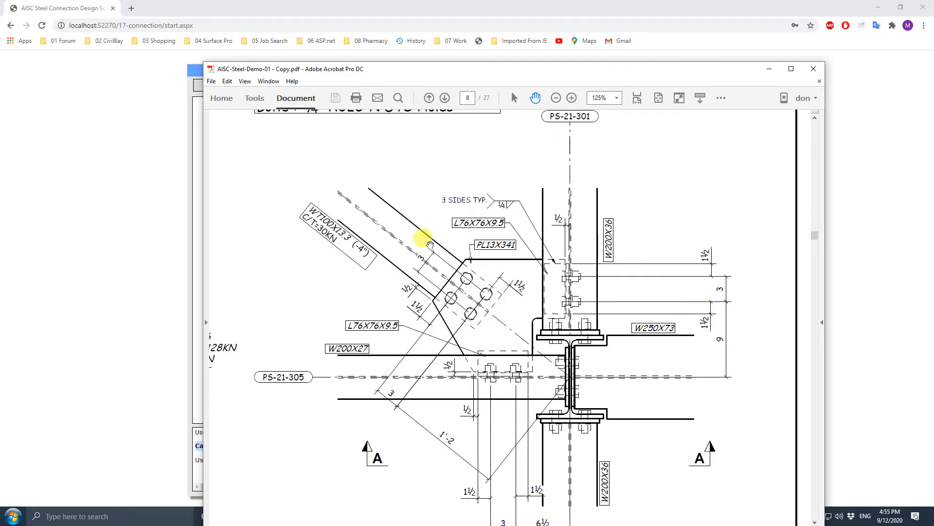
pyautogui.moveTo(653, 78); pyautogui.dragTo(652, 525)
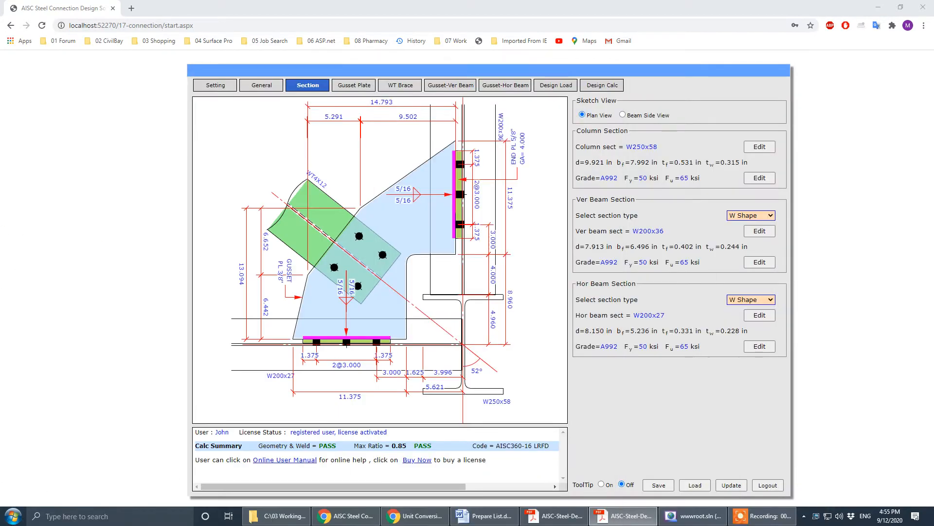
pyautogui.click(263, 86)
pyautogui.click(725, 196)
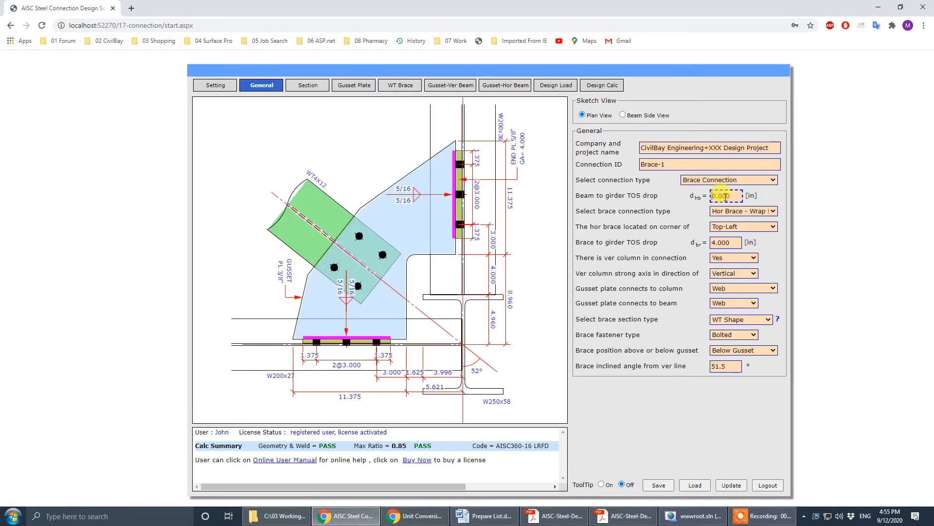
pyautogui.click(728, 242)
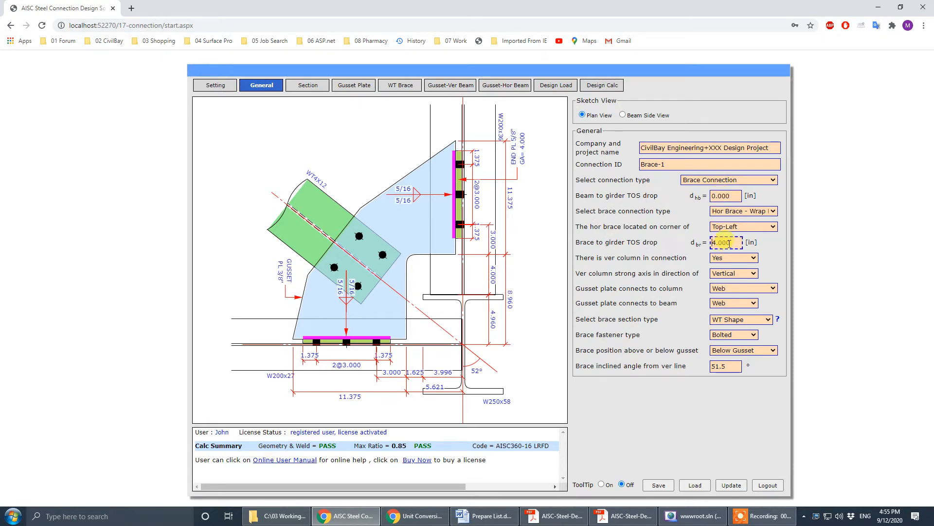
pyautogui.click(654, 115)
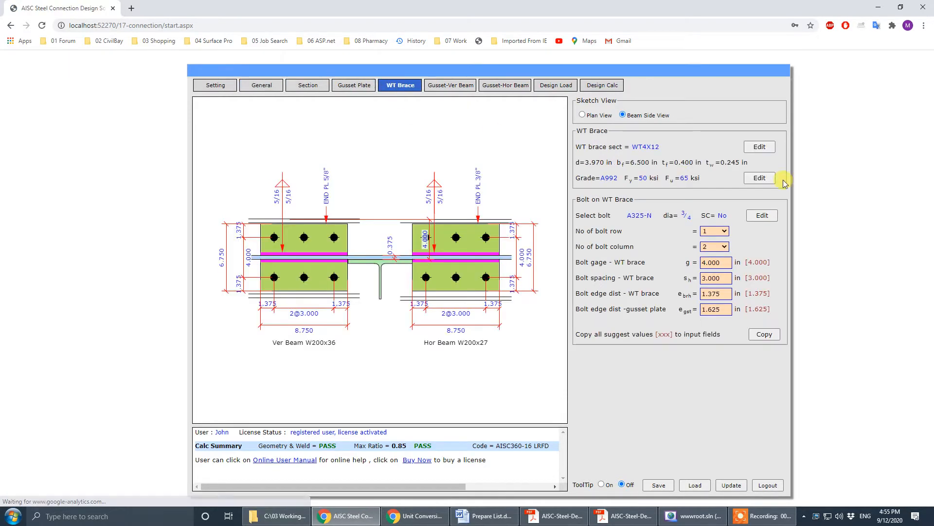
# Change the WT brace section to WT100x13.5 from the Canadian CISC Steel Handbook Shape library.
pyautogui.click(757, 147)
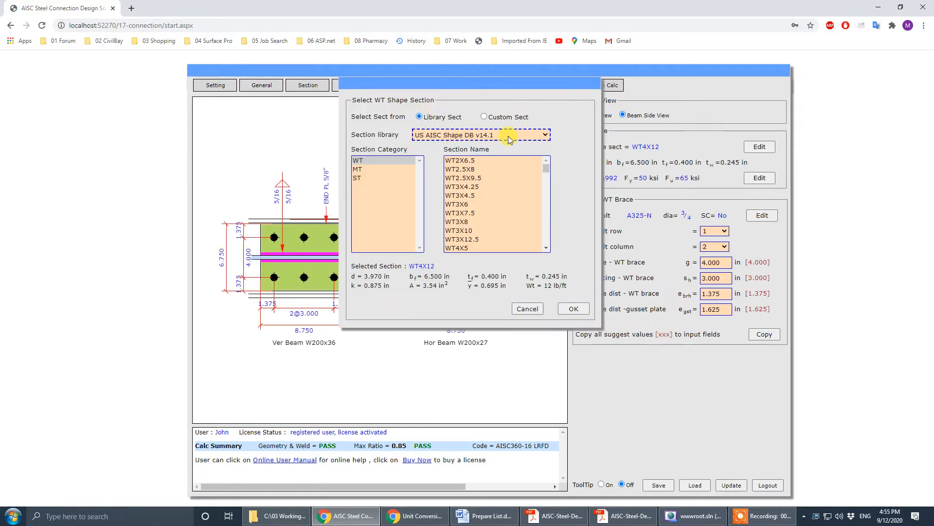
pyautogui.click(511, 140)
pyautogui.click(511, 169)
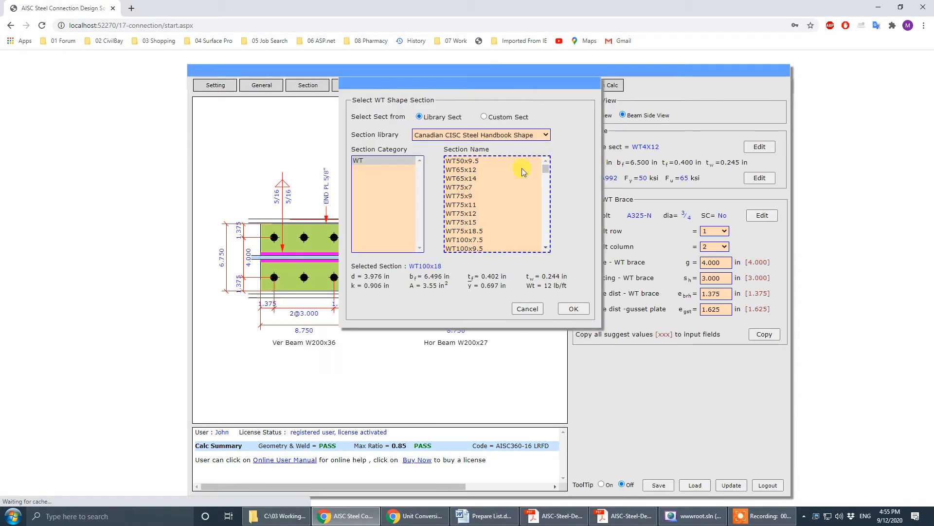
pyautogui.moveTo(546, 170)
pyautogui.mouseDown()
pyautogui.moveTo(546, 190)
pyautogui.moveTo(553, 179)
pyautogui.mouseUp()
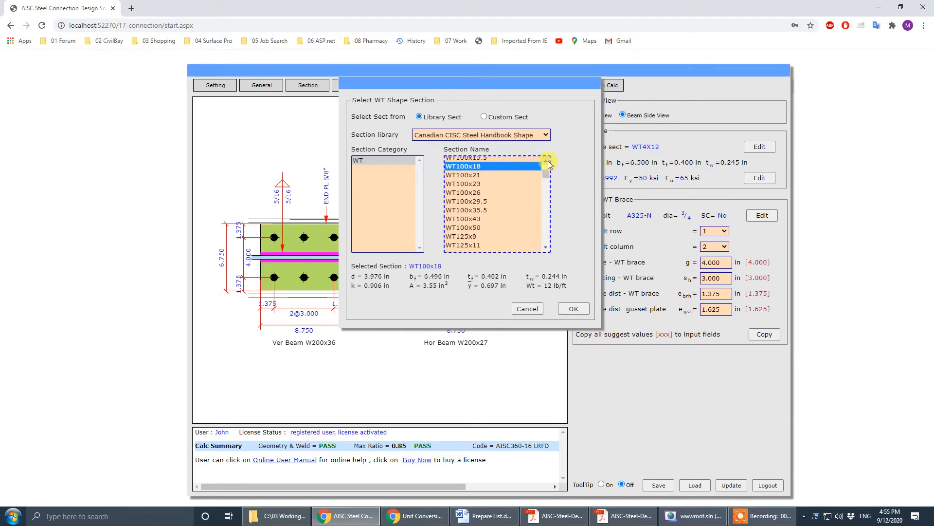
pyautogui.click(548, 161)
pyautogui.click(548, 161)
pyautogui.click(478, 189)
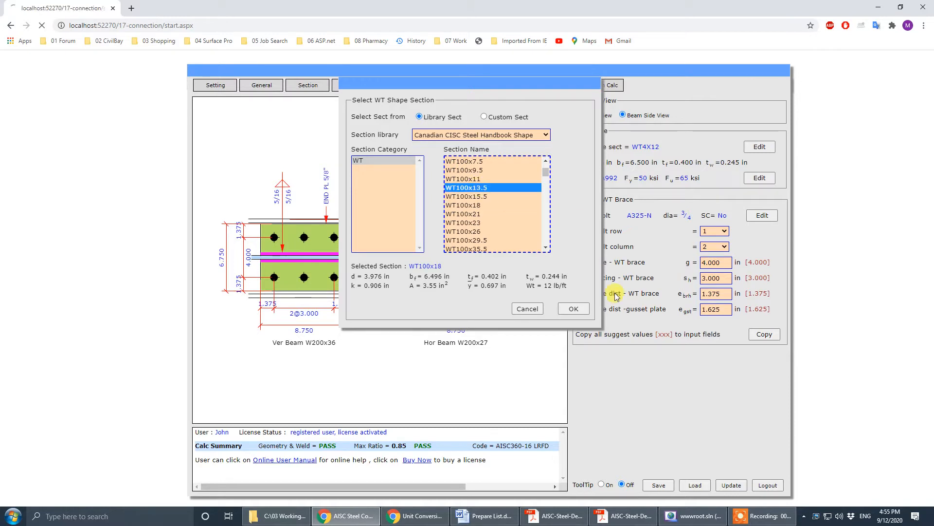
pyautogui.click(579, 309)
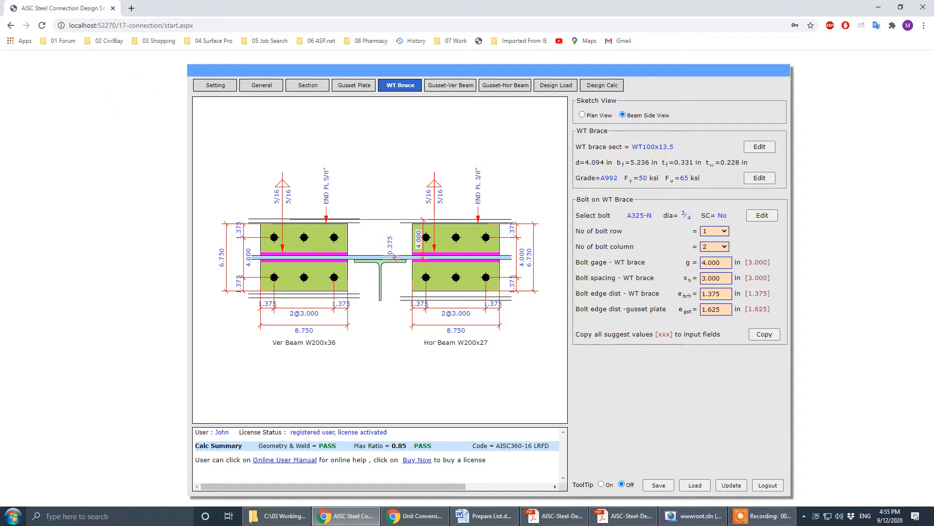
# Examine the gusset detail and beam elevation sections in the PDF copy for the clip angle connections and bolt layout.
pyautogui.hotkey('alt', 'Tab')
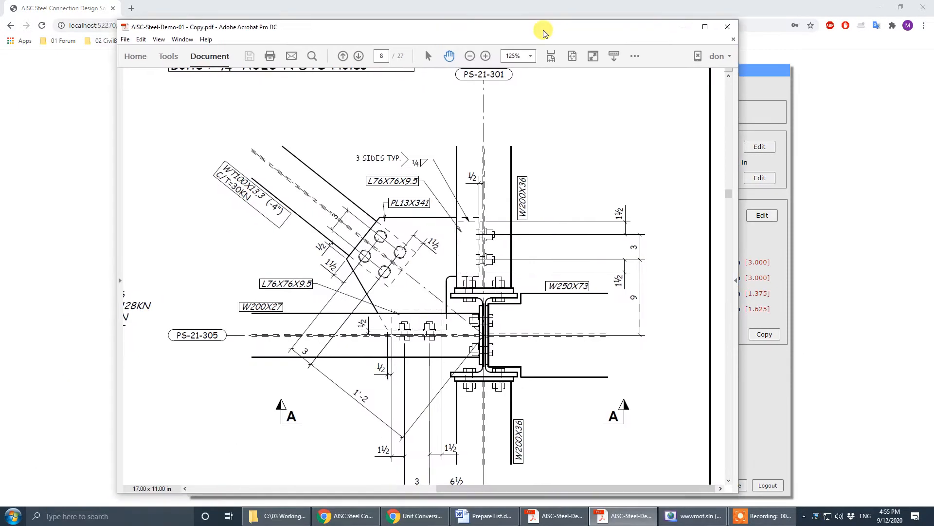
pyautogui.scroll(-2, 425, 353)
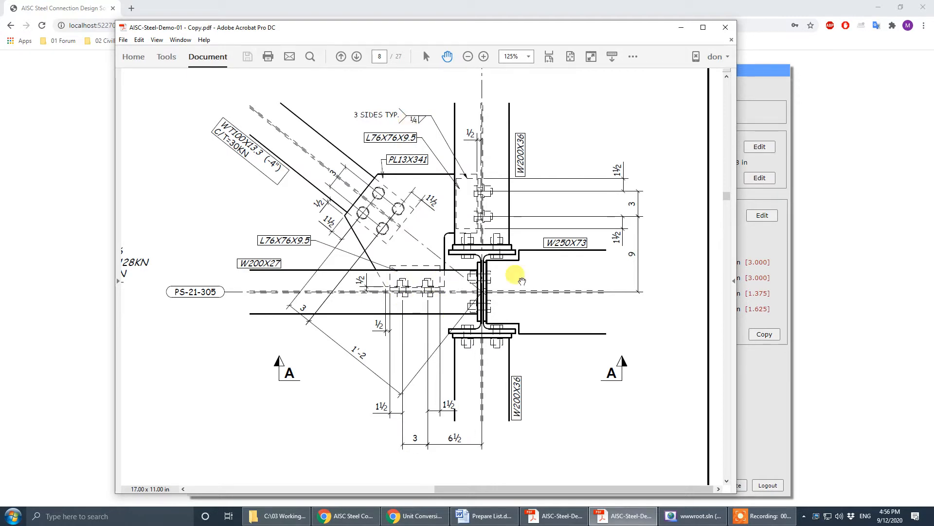
pyautogui.moveTo(356, 288)
pyautogui.mouseDown()
pyautogui.moveTo(270, 118)
pyautogui.moveTo(253, 284)
pyautogui.moveTo(659, 326)
pyautogui.mouseUp()
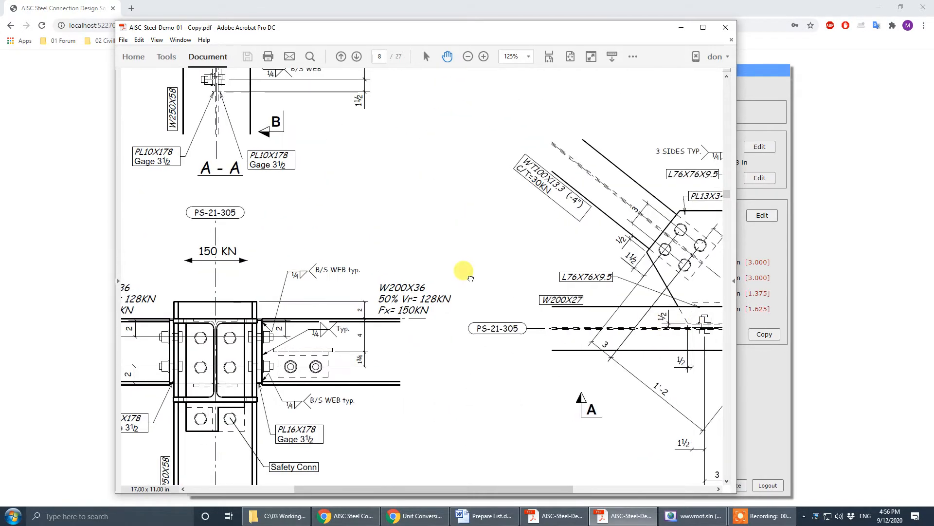
pyautogui.moveTo(470, 279); pyautogui.dragTo(518, 267)
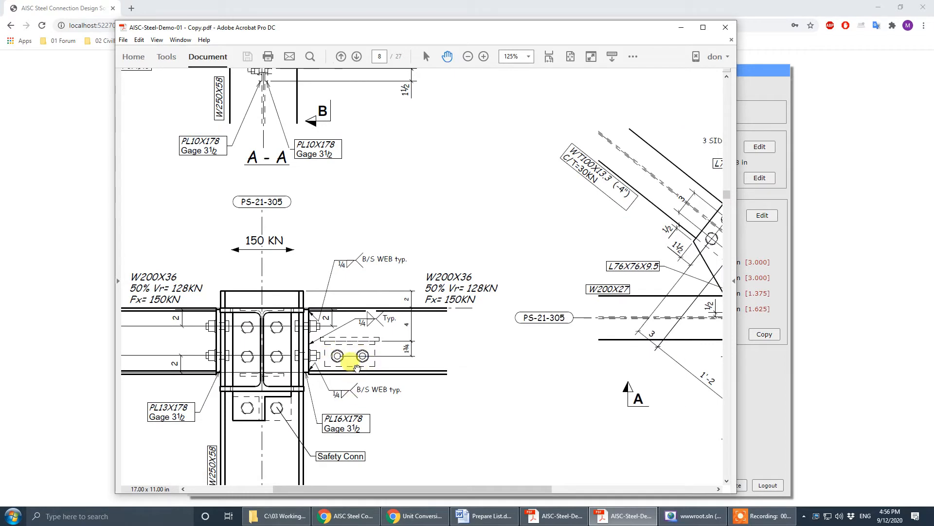
pyautogui.moveTo(367, 282); pyautogui.dragTo(367, 382)
pyautogui.moveTo(294, 219); pyautogui.dragTo(364, 278)
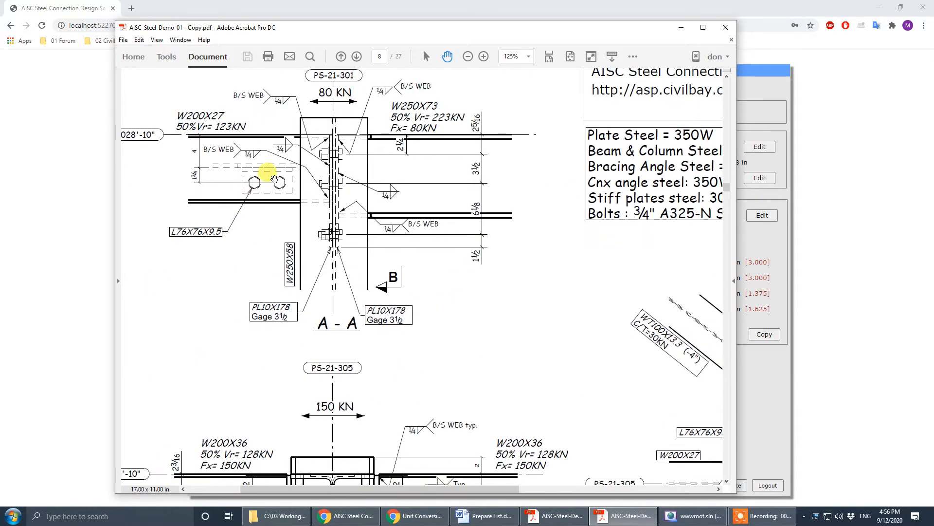
pyautogui.moveTo(548, 219); pyautogui.dragTo(132, 142)
pyautogui.moveTo(366, 196); pyautogui.dragTo(317, 95)
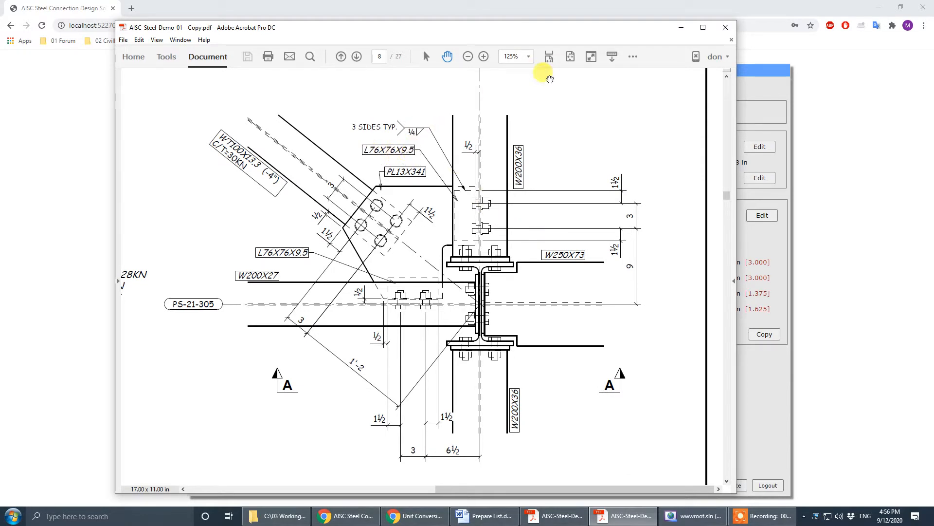
pyautogui.moveTo(532, 32); pyautogui.dragTo(0, 44)
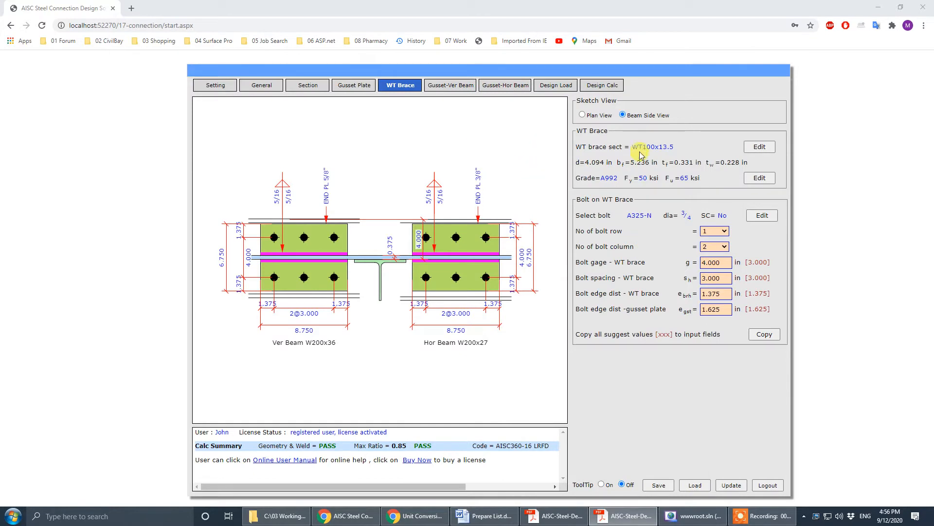
# Set the number of bolt columns on the gusset-to-vertical-beam end plate to 2.
pyautogui.click(439, 88)
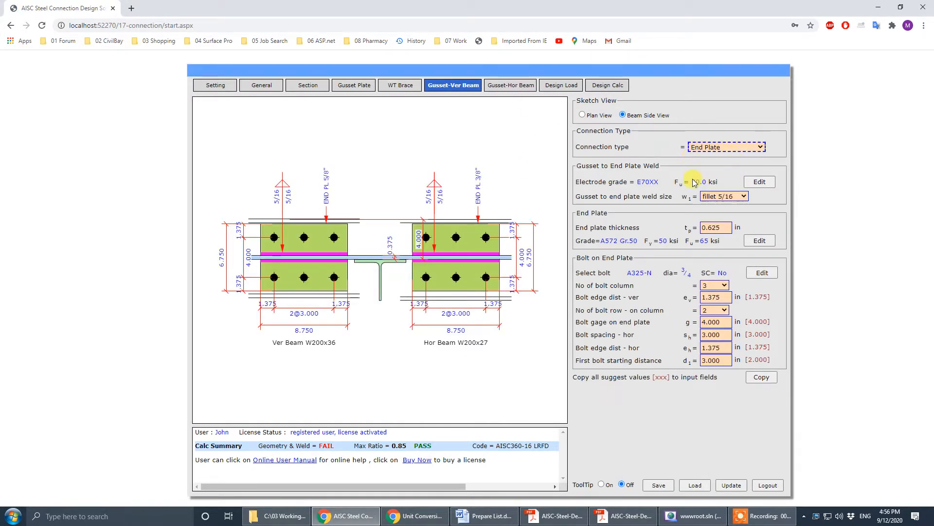
pyautogui.click(728, 287)
pyautogui.click(727, 289)
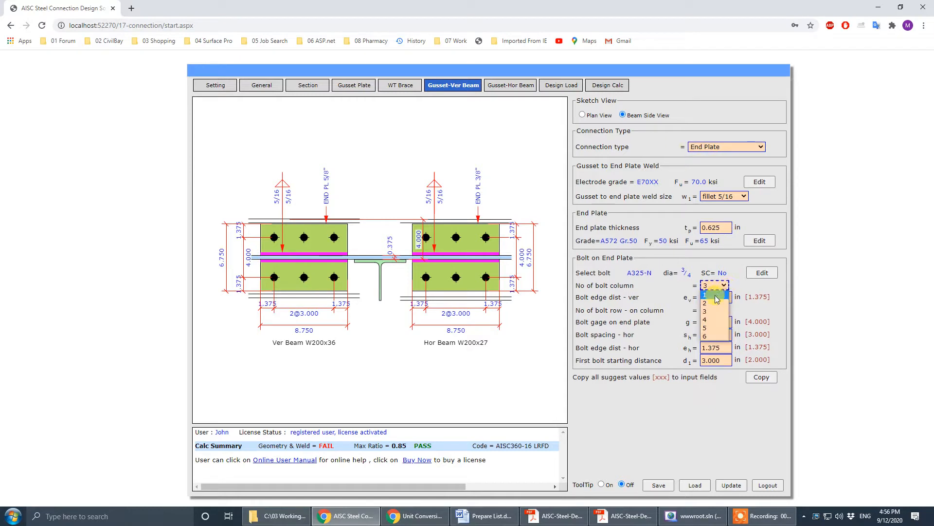
pyautogui.click(719, 306)
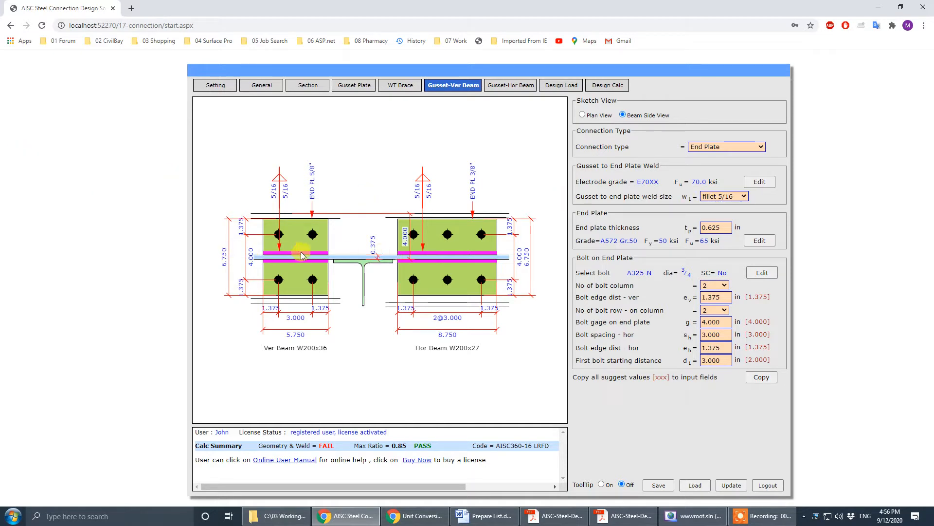
# Check the PDF gusset detail and change the vertical beam connection type to Clip Angle 1L Below with 2 bolt columns.
pyautogui.moveTo(0, 80); pyautogui.dragTo(553, 76)
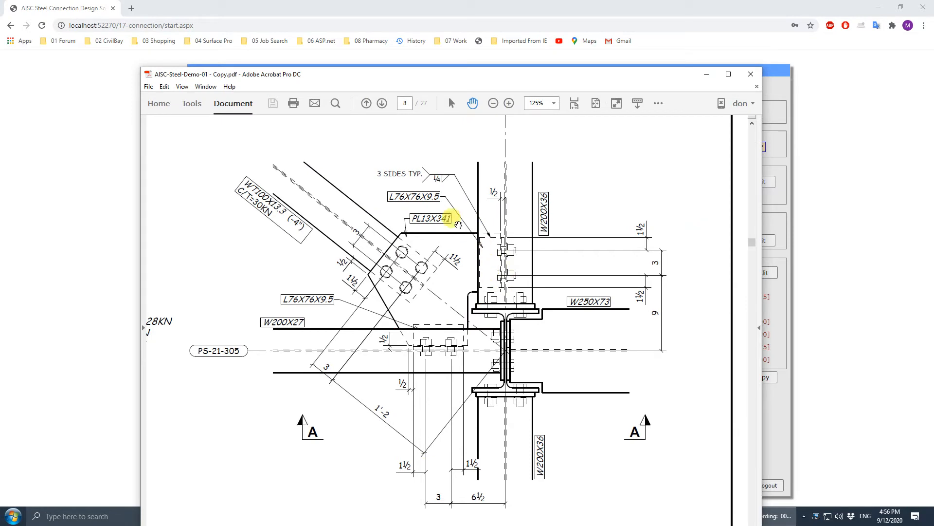
pyautogui.moveTo(618, 79); pyautogui.dragTo(0, 100)
pyautogui.click(756, 149)
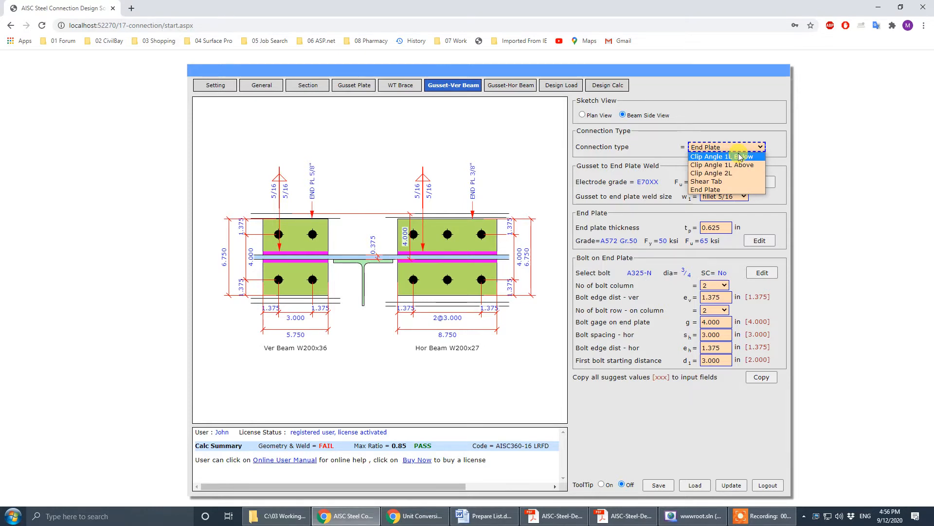
pyautogui.click(740, 157)
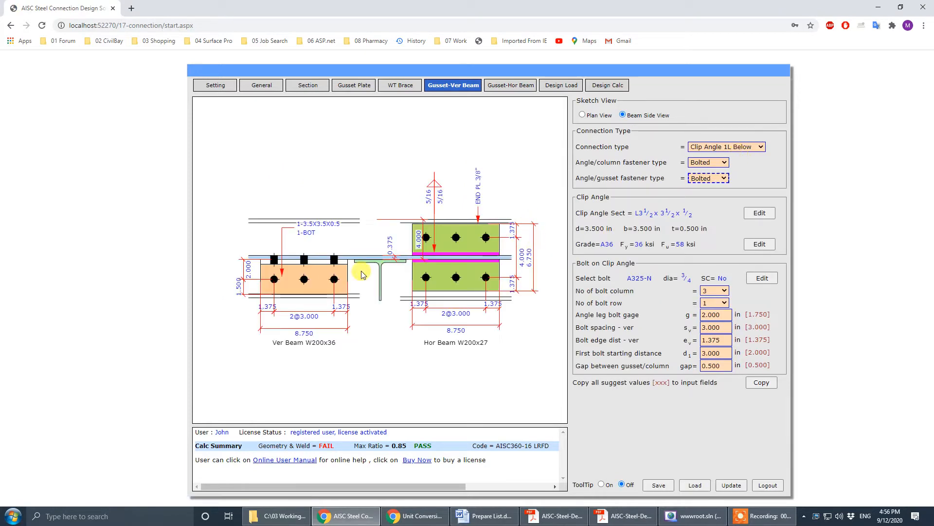
pyautogui.click(726, 303)
pyautogui.click(727, 293)
pyautogui.click(722, 300)
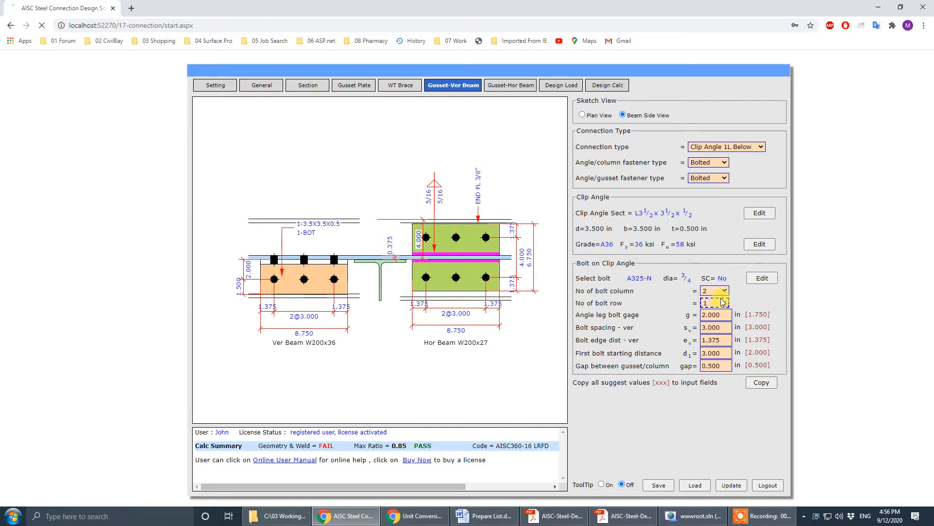
# Change the vertical beam clip angle to L76x76x9.5 from the Canadian CISC library and copy the suggested bolt values.
pyautogui.click(756, 213)
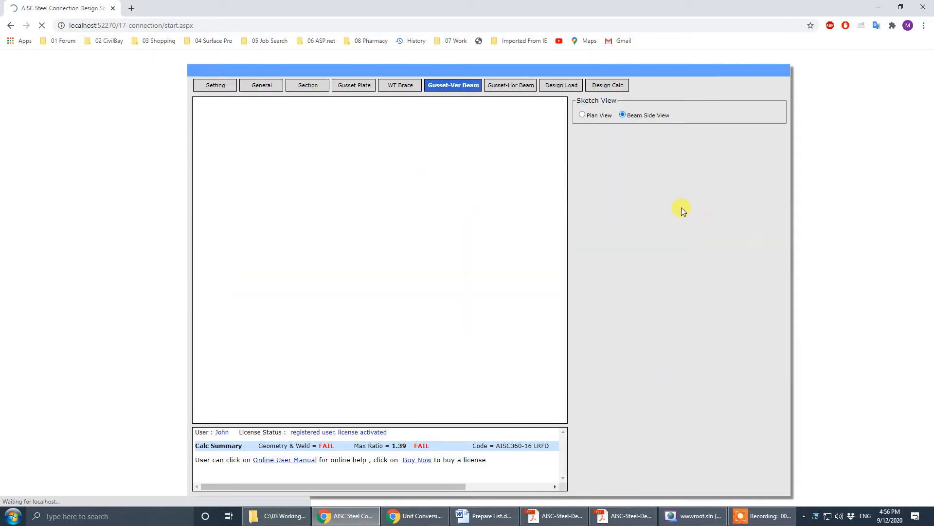
pyautogui.click(482, 139)
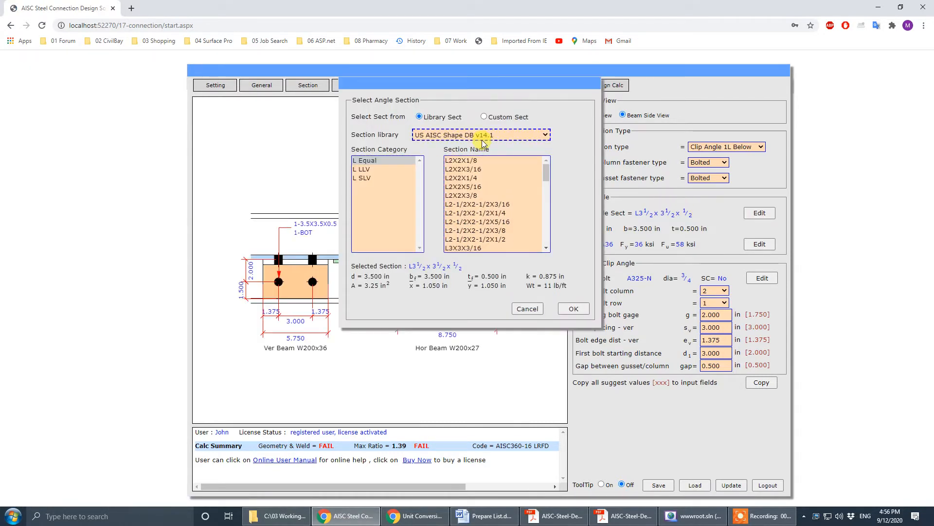
pyautogui.click(479, 137)
pyautogui.click(480, 156)
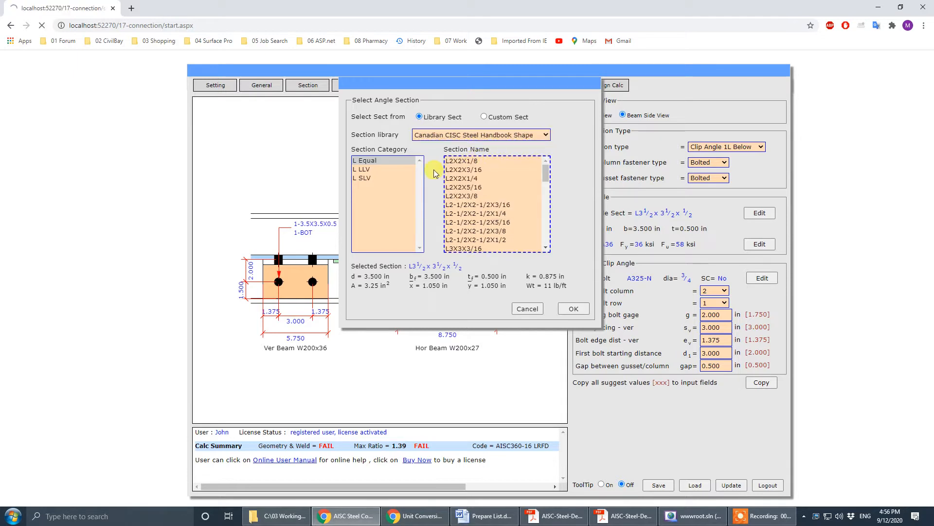
pyautogui.moveTo(545, 176); pyautogui.dragTo(545, 205)
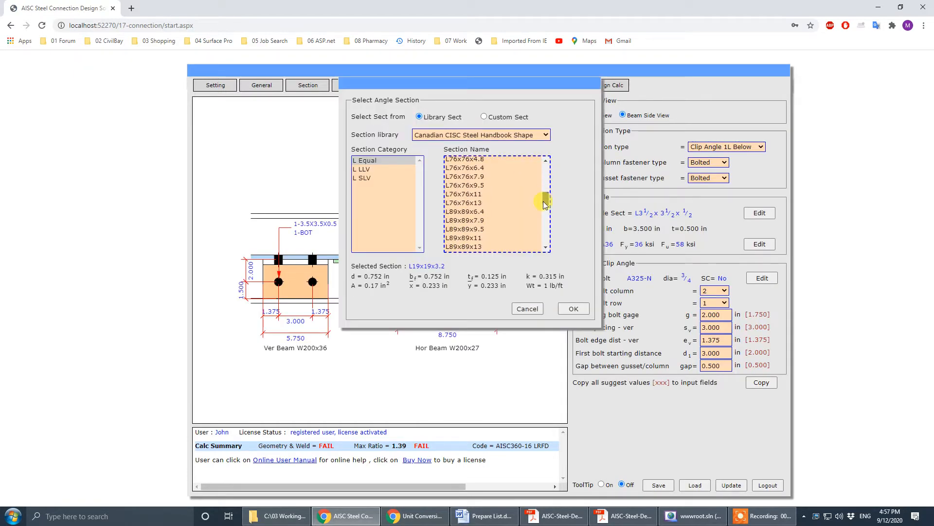
pyautogui.click(483, 194)
pyautogui.click(574, 308)
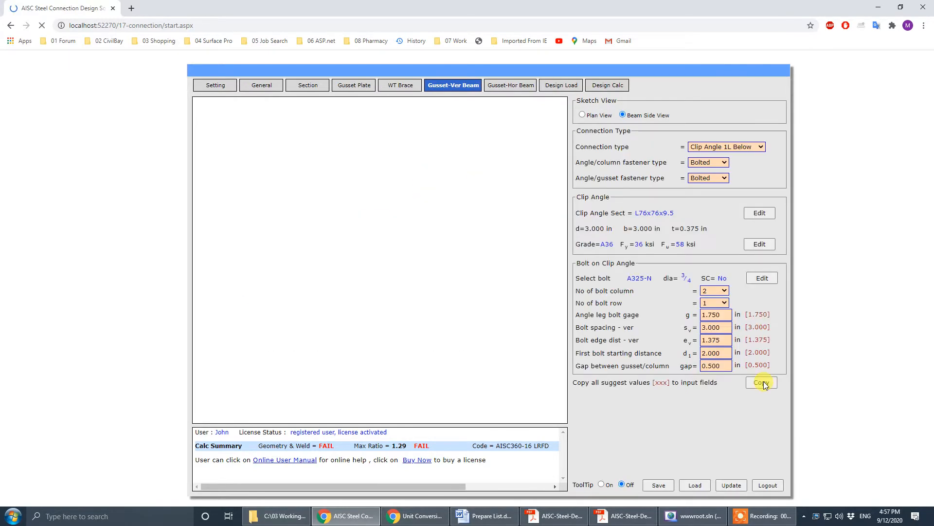
# Change the gusset-to-horizontal-beam connection type to Clip Angle 1L Below with 2 bolt columns.
pyautogui.click(501, 87)
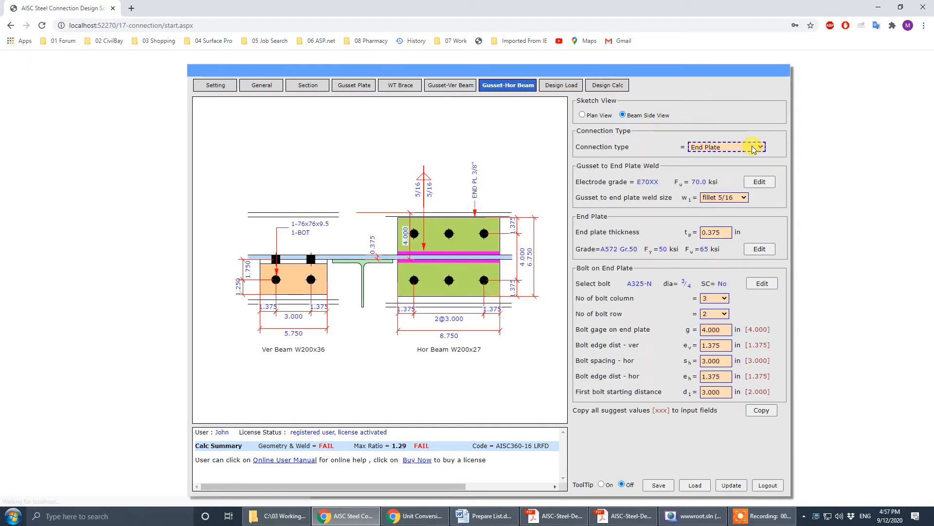
pyautogui.click(725, 147)
pyautogui.click(741, 149)
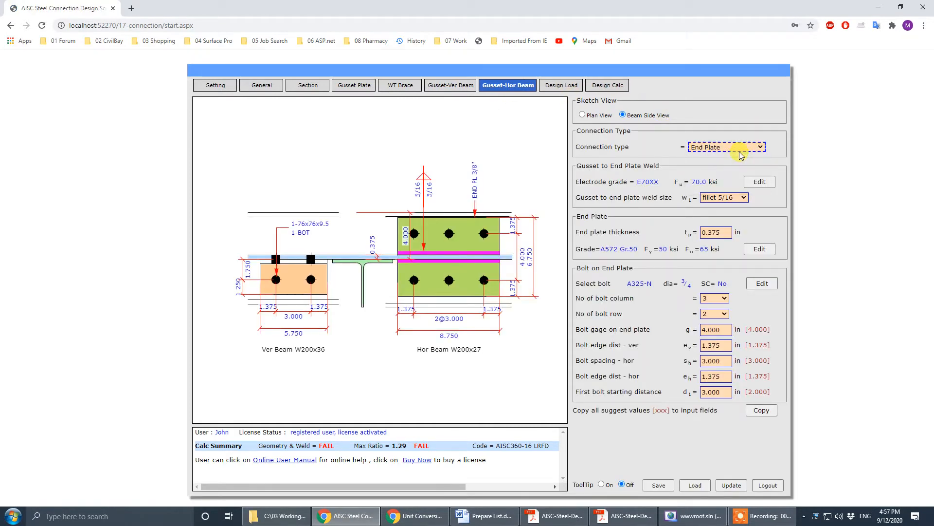
pyautogui.click(741, 154)
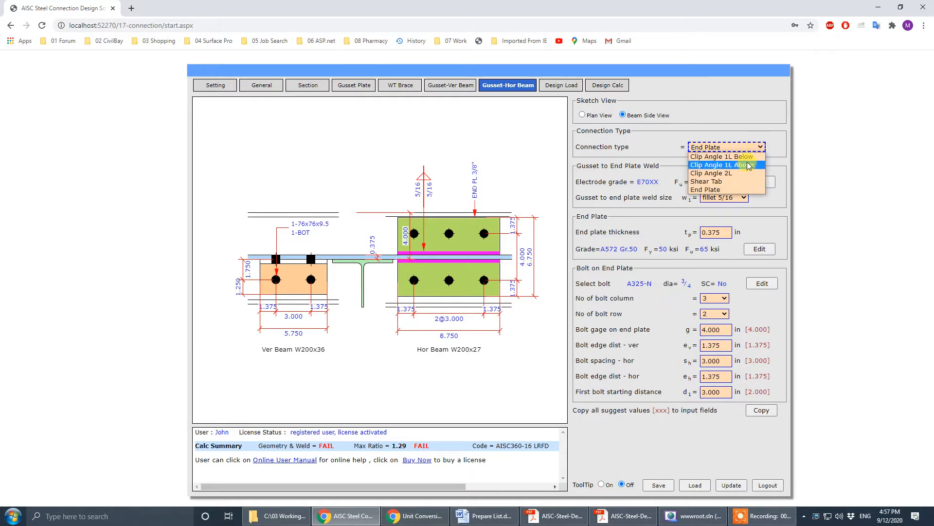
pyautogui.click(746, 157)
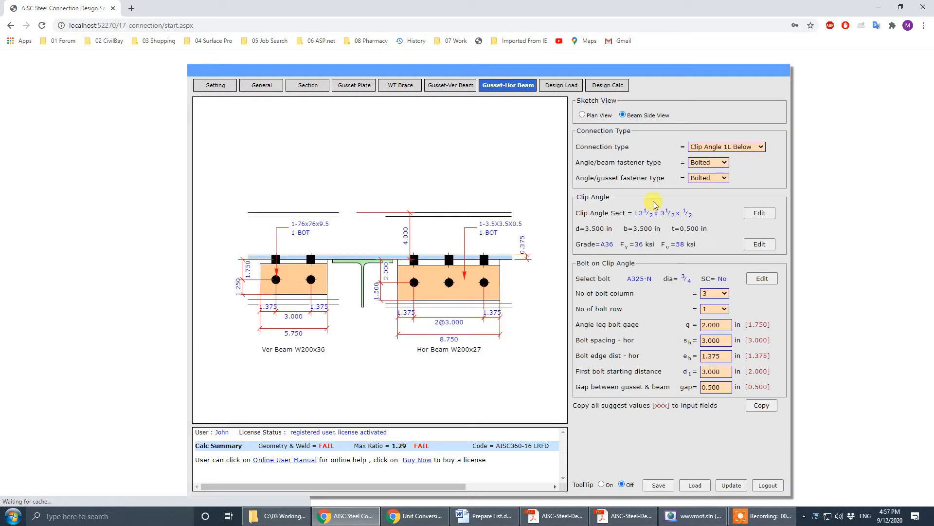
pyautogui.click(718, 294)
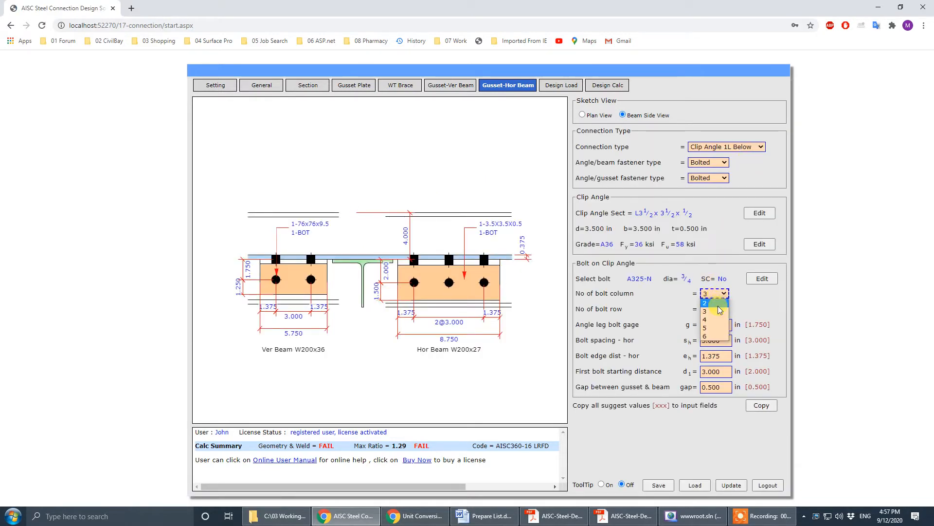
pyautogui.click(716, 310)
# Change the horizontal beam clip angle to L76x76x9.5 from the Canadian CISC library and copy the suggested bolt values.
pyautogui.click(760, 214)
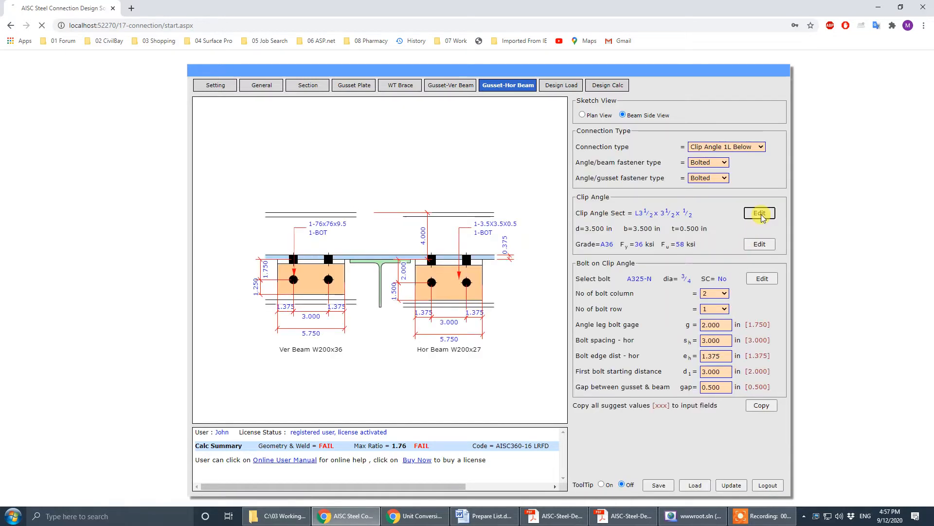
pyautogui.click(529, 137)
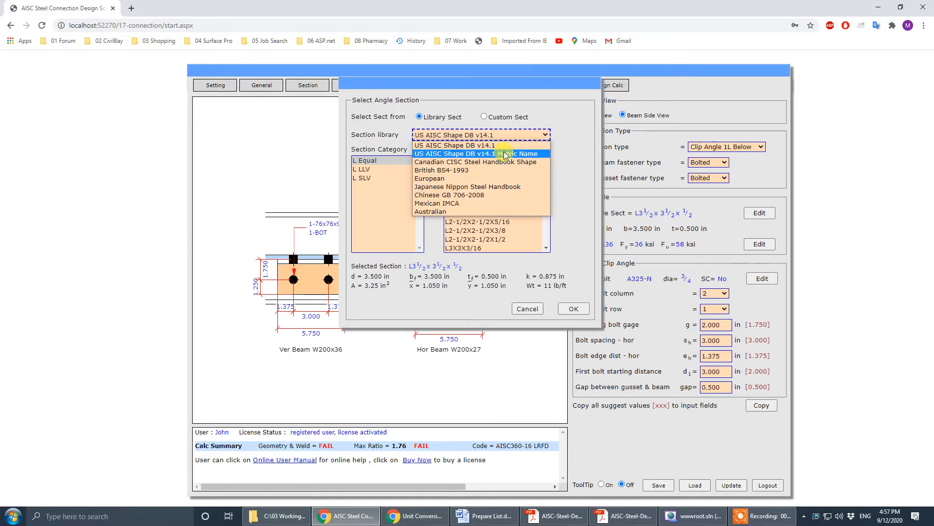
pyautogui.click(504, 153)
pyautogui.click(517, 136)
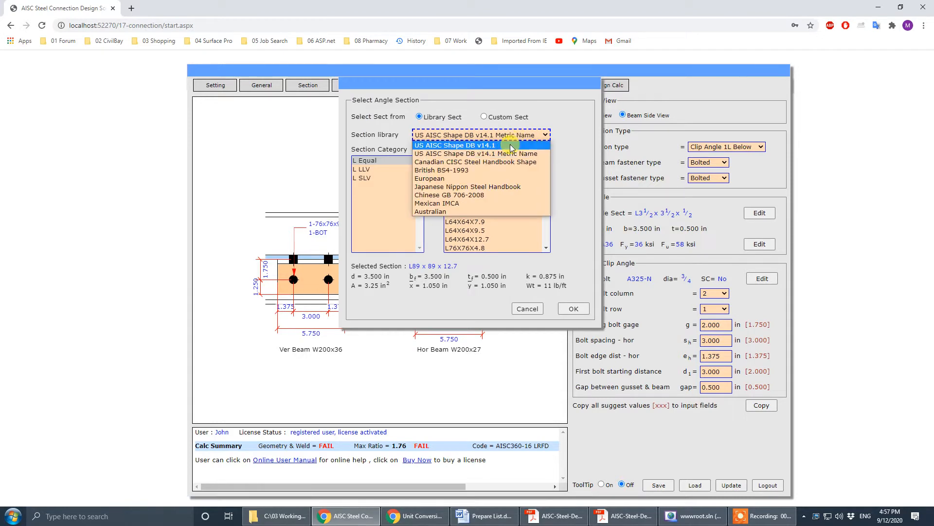
pyautogui.click(506, 163)
pyautogui.moveTo(551, 166); pyautogui.dragTo(546, 191)
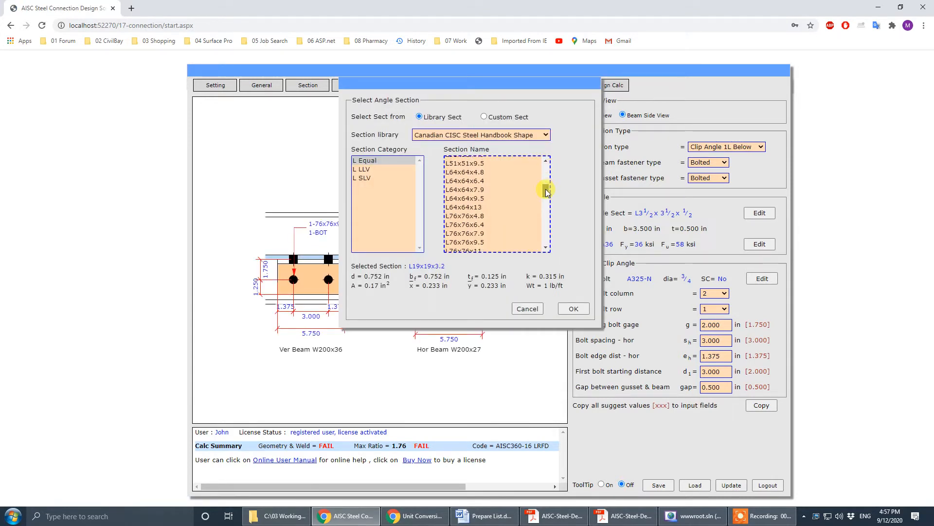
pyautogui.click(480, 242)
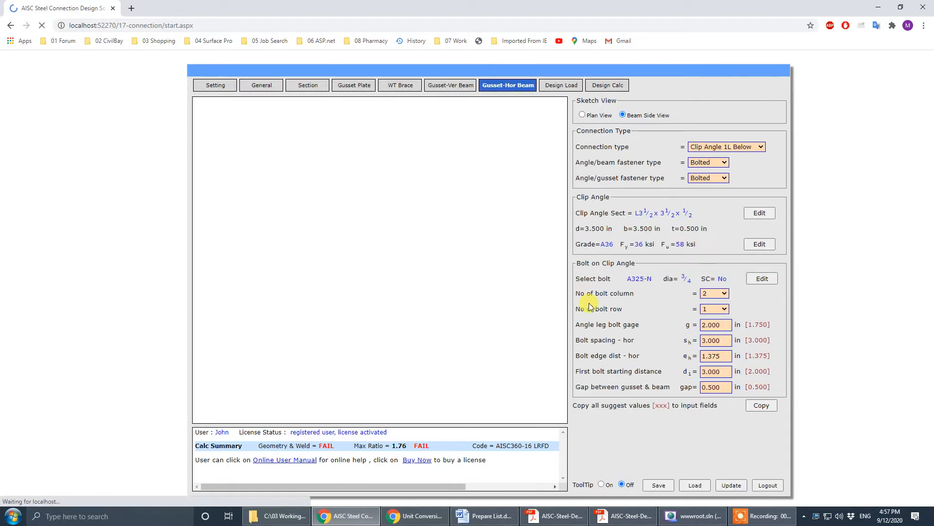
pyautogui.click(586, 314)
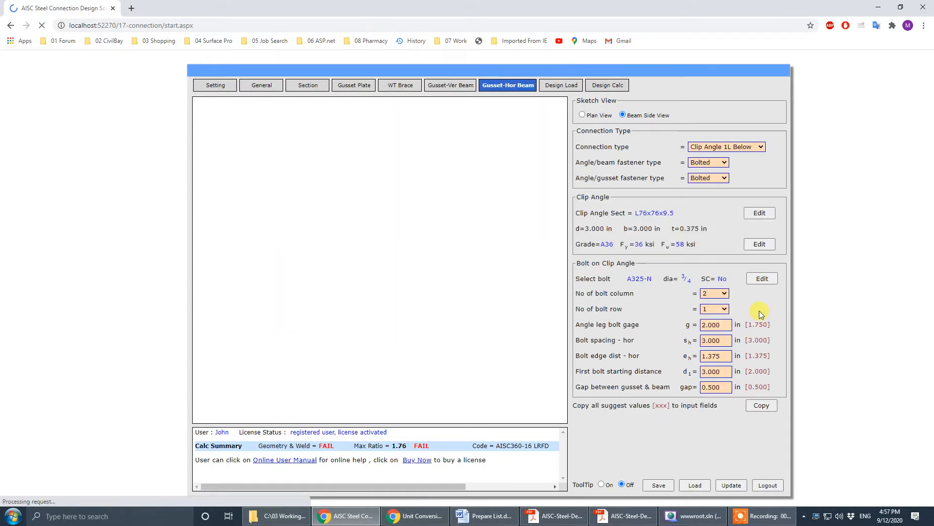
pyautogui.click(760, 408)
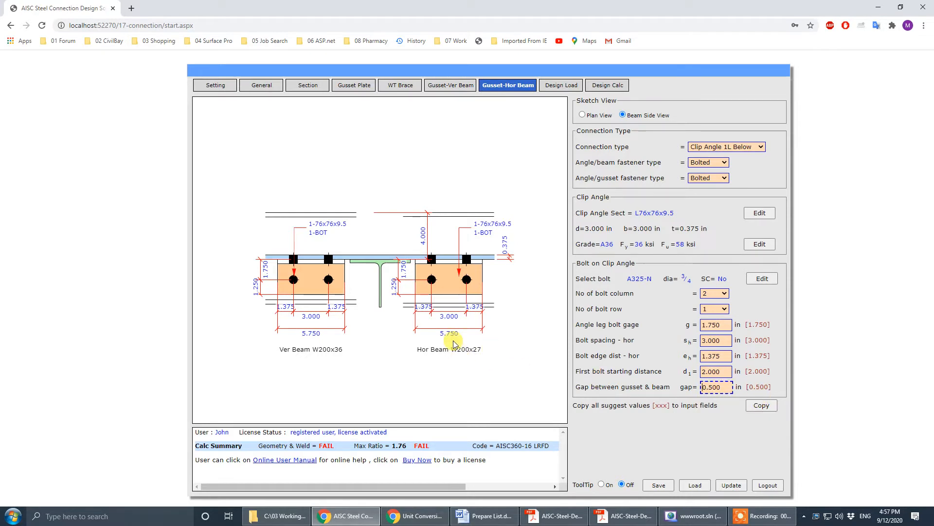
# Switch to plan view, check the PDF weld note, and make the horizontal beam's angle-to-gusset fastening Welded with a 1/4 fillet.
pyautogui.click(590, 118)
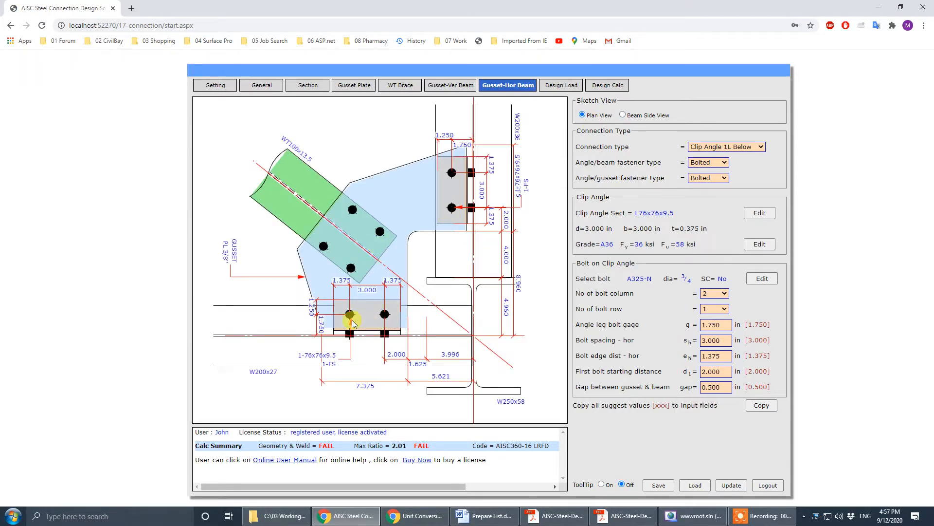
pyautogui.hotkey('alt', 'Tab')
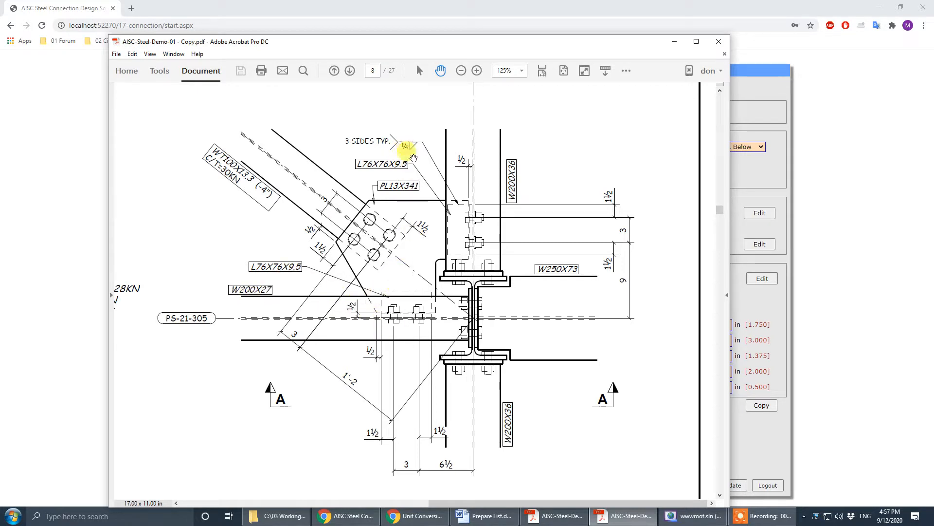
pyautogui.moveTo(563, 43); pyautogui.dragTo(0, 61)
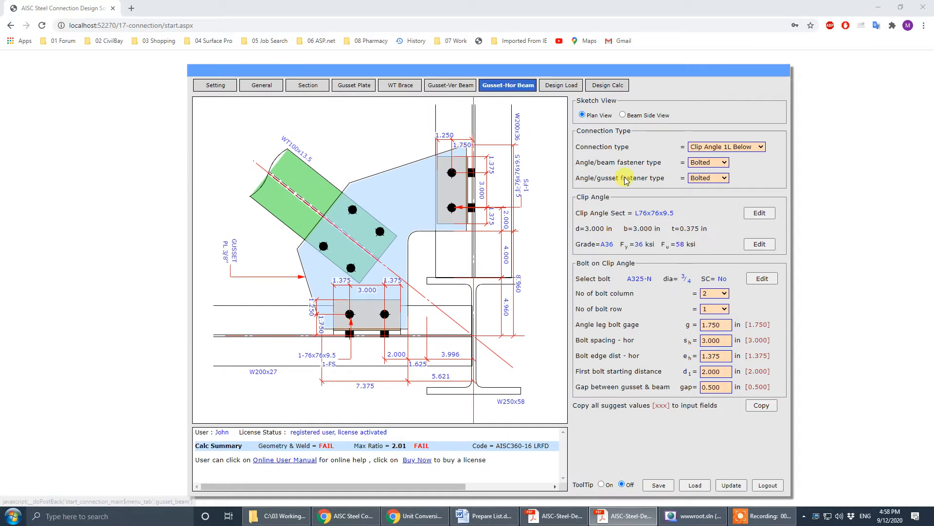
pyautogui.click(725, 179)
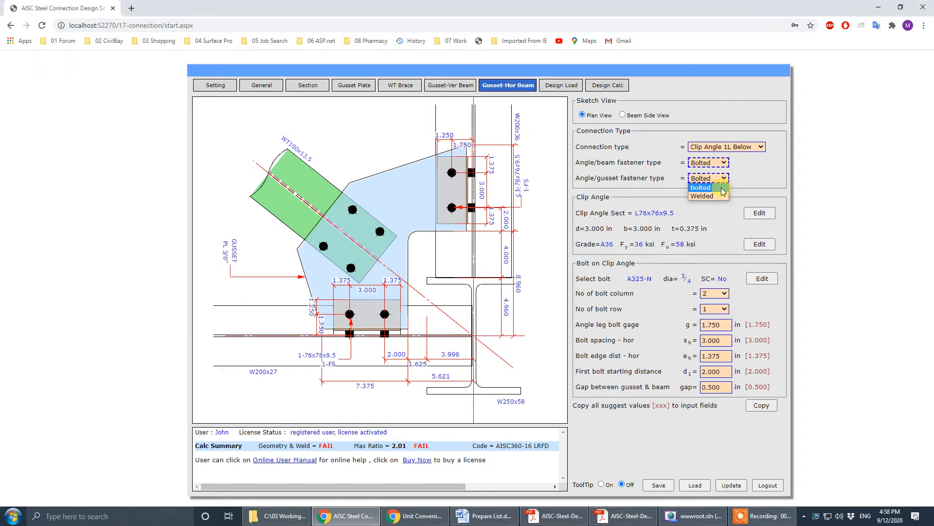
pyautogui.click(721, 196)
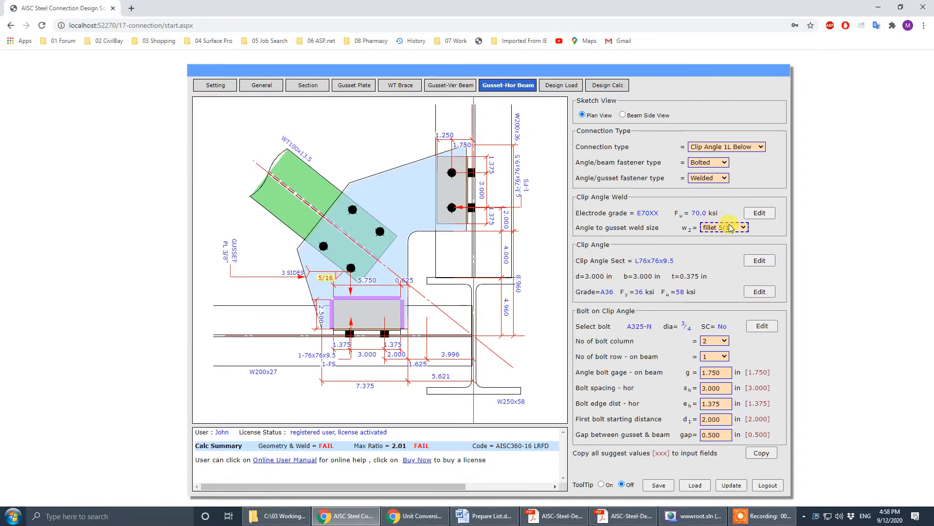
pyautogui.click(730, 227)
pyautogui.click(733, 245)
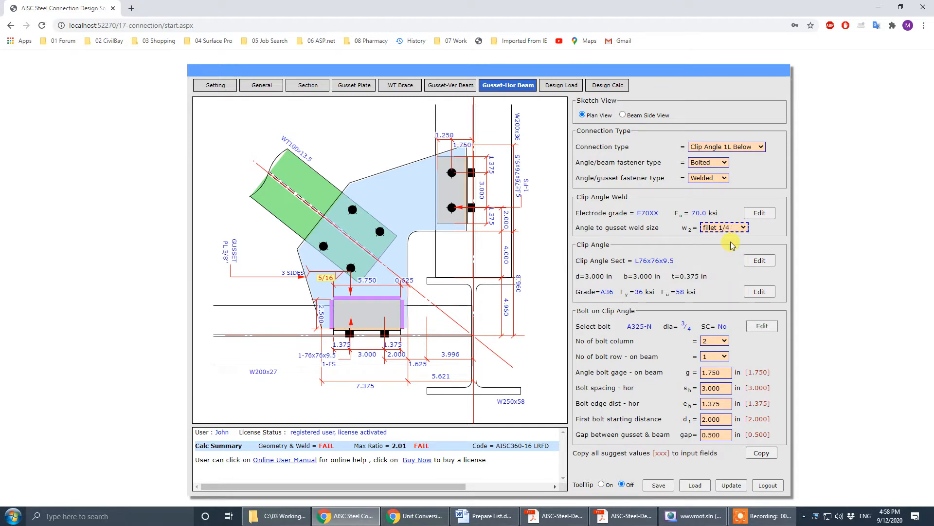
pyautogui.click(731, 484)
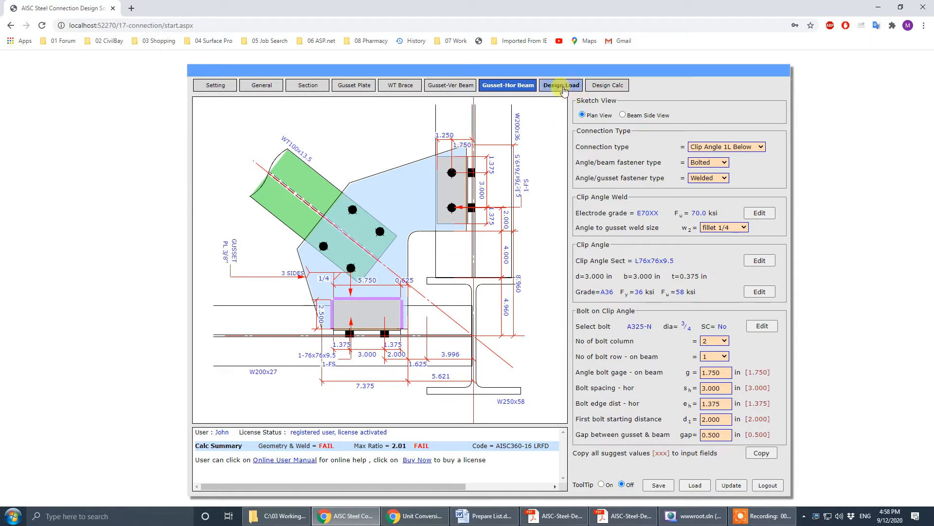
# Change the vertical beam connection's angle-to-gusset fastening to Welded with a 1/4 fillet weld and update the sketch.
pyautogui.click(460, 86)
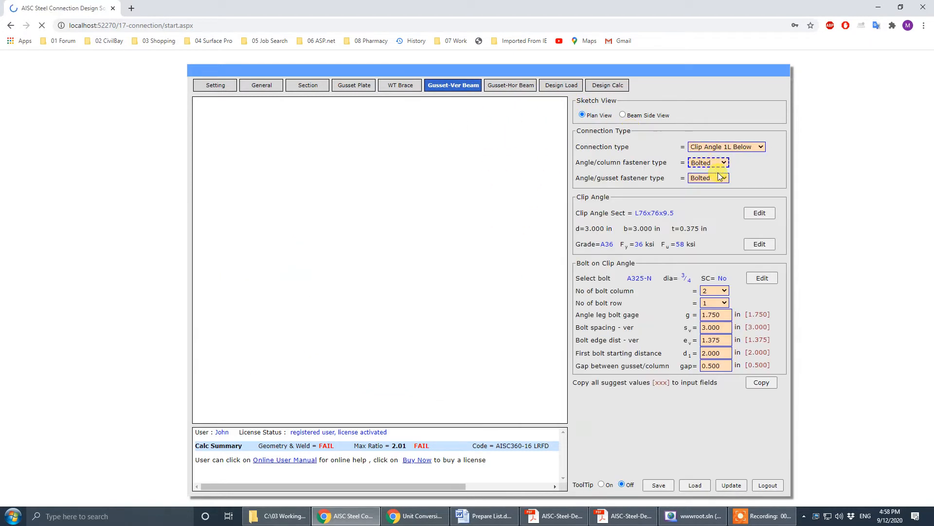
pyautogui.click(715, 178)
pyautogui.click(715, 195)
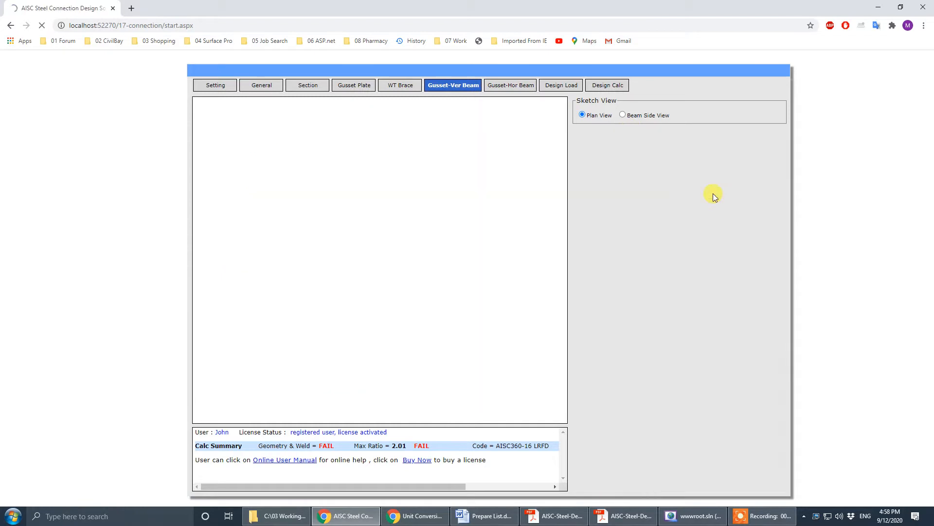
pyautogui.click(728, 228)
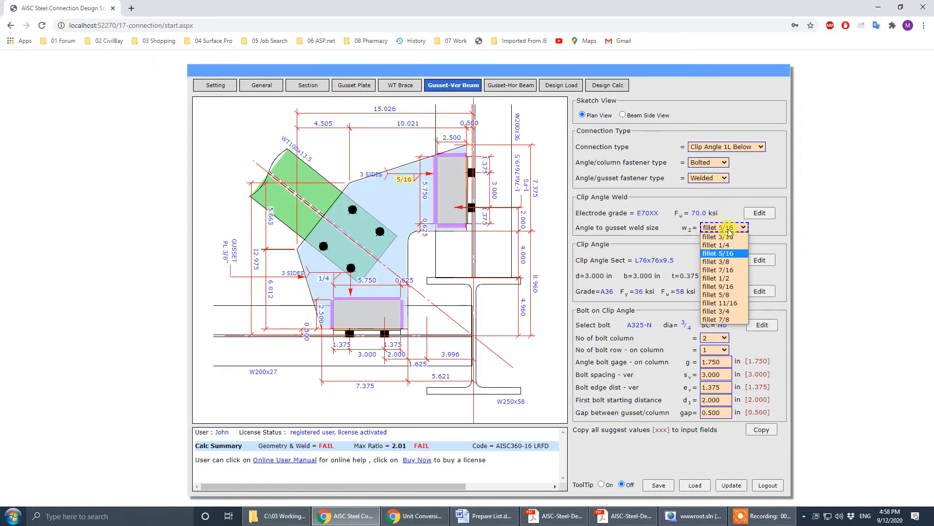
pyautogui.click(730, 249)
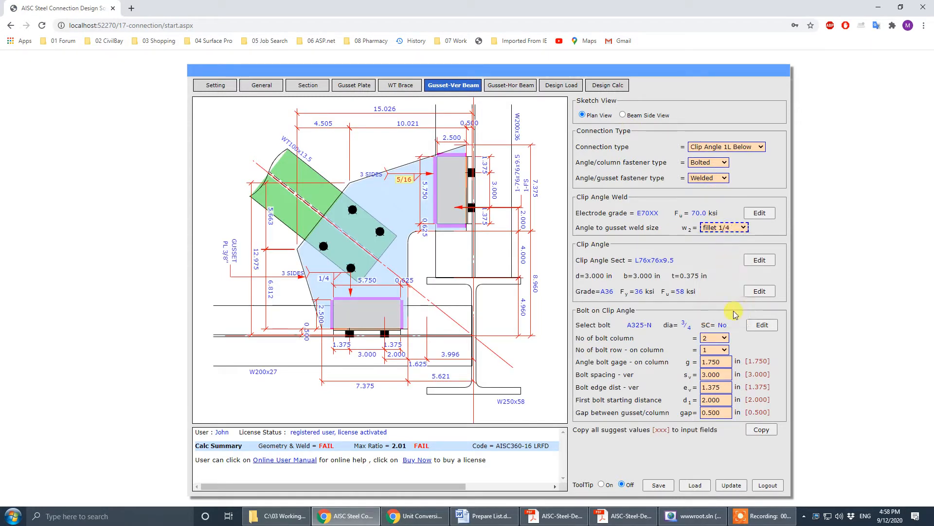
pyautogui.click(738, 486)
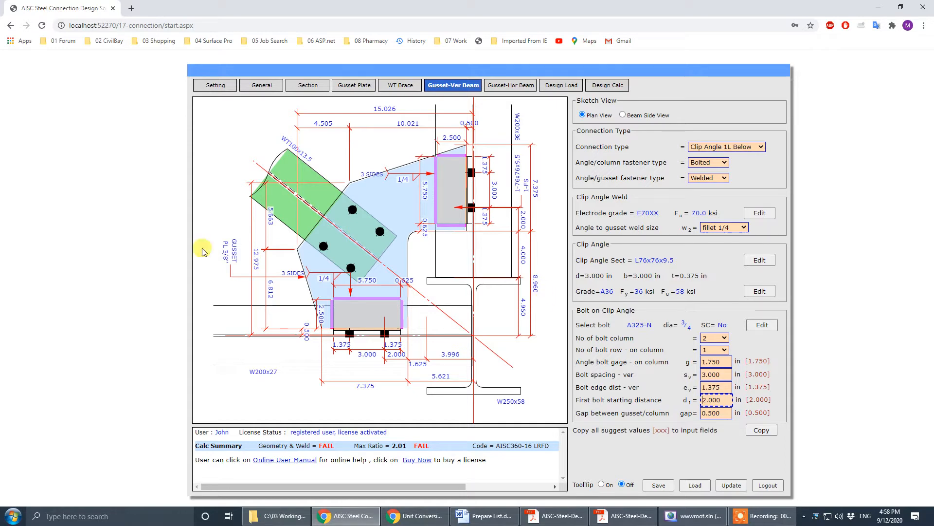
# Compare the gusset cut-out with the PDF detail and set the gusset plate's vertical clearance to 2 in.
pyautogui.hotkey('alt', 'Tab')
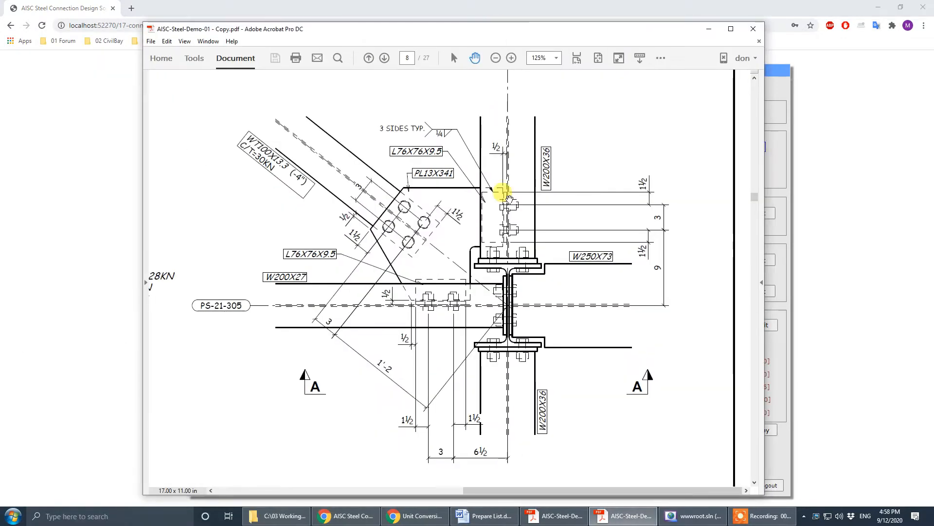
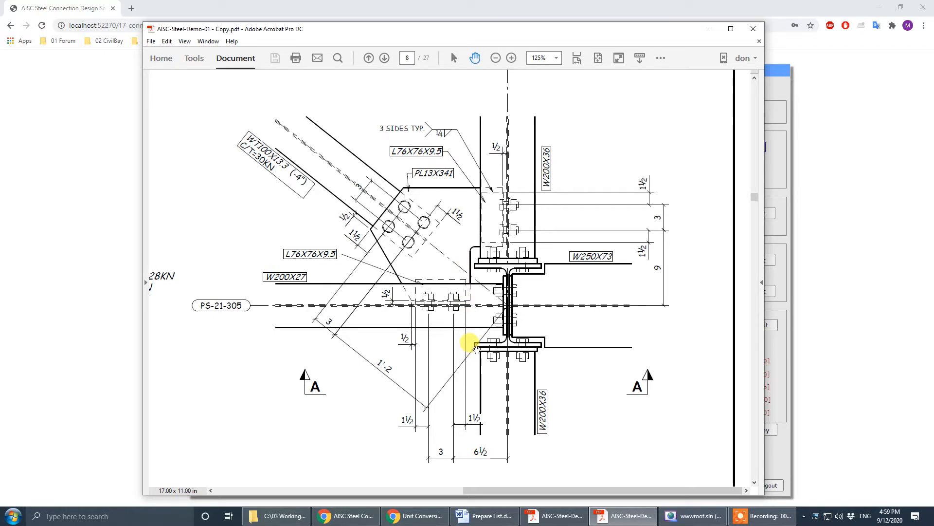
pyautogui.click(617, 15)
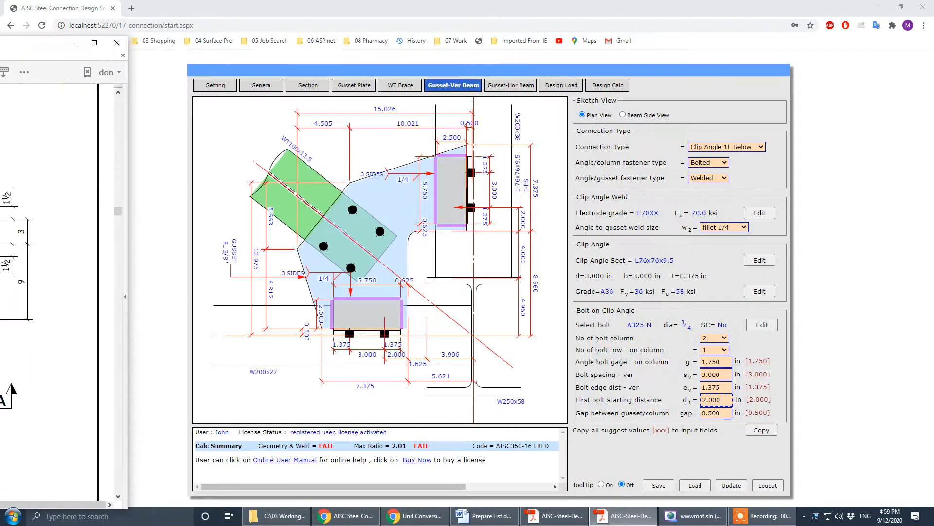
pyautogui.click(354, 86)
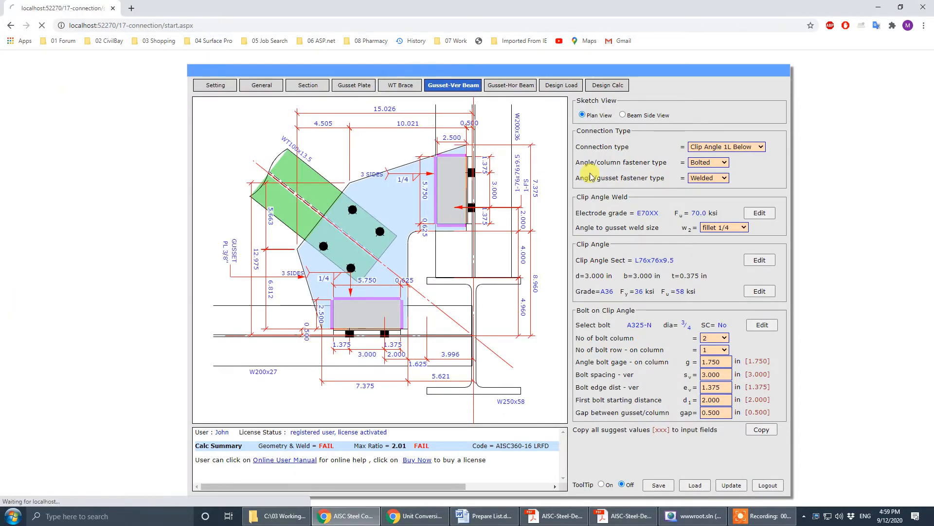
pyautogui.click(713, 178)
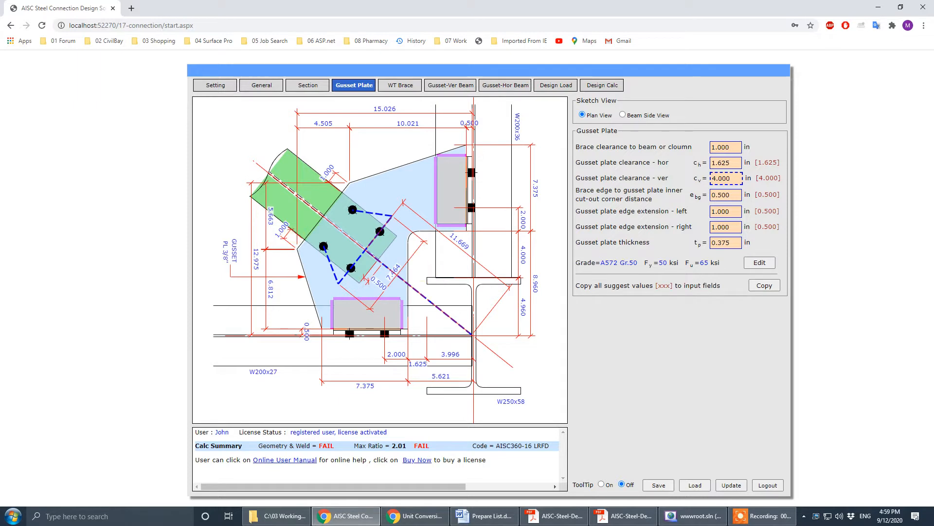
pyautogui.hotkey('alt', 'Tab')
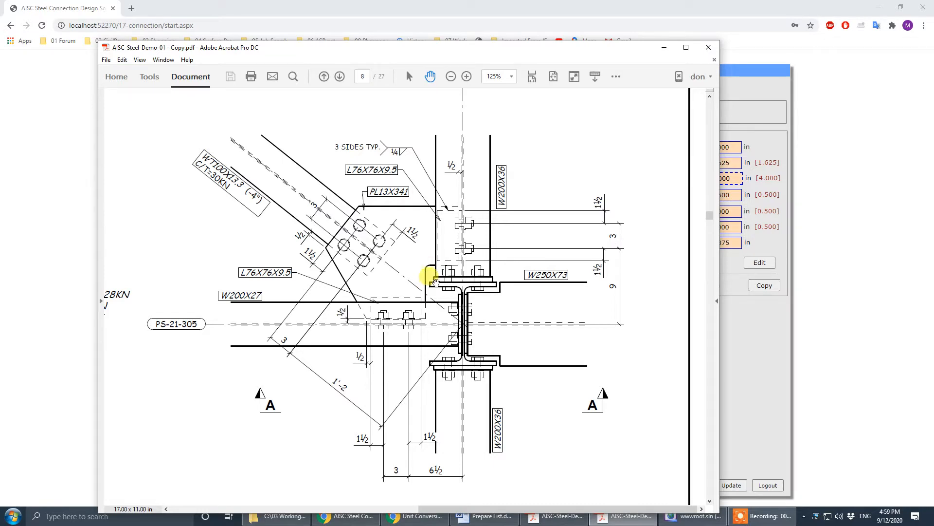
pyautogui.click(665, 47)
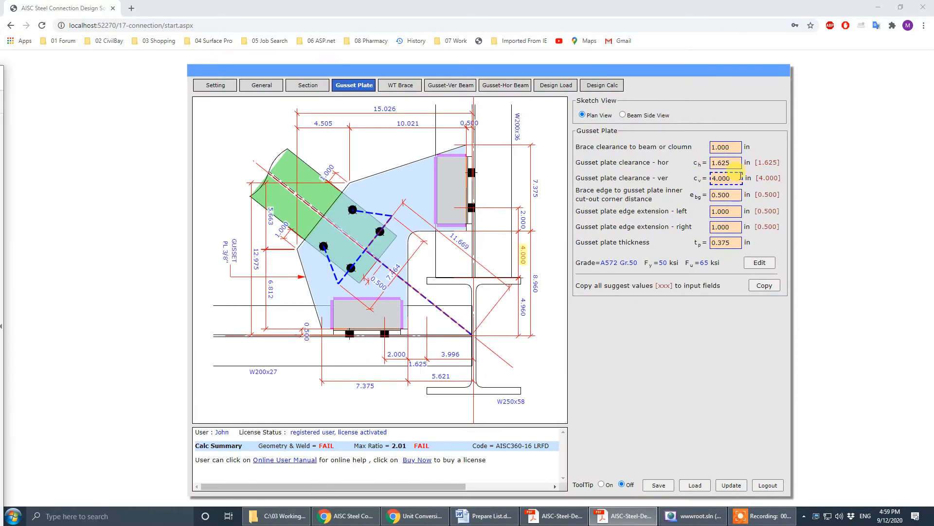
pyautogui.moveTo(734, 176); pyautogui.dragTo(661, 178)
pyautogui.write('2')
pyautogui.click(661, 192)
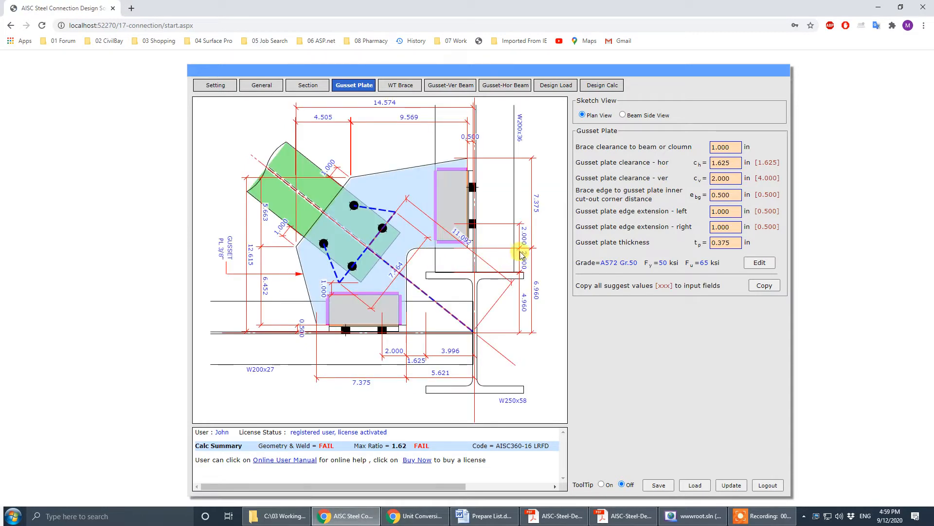
# Set the gusset plate's horizontal clearance to 1 in.
pyautogui.click(724, 176)
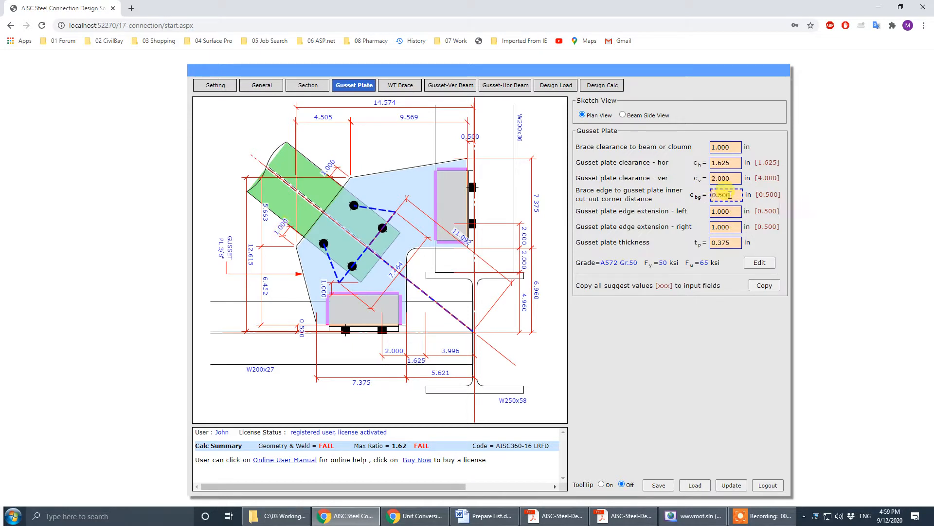
pyautogui.click(727, 163)
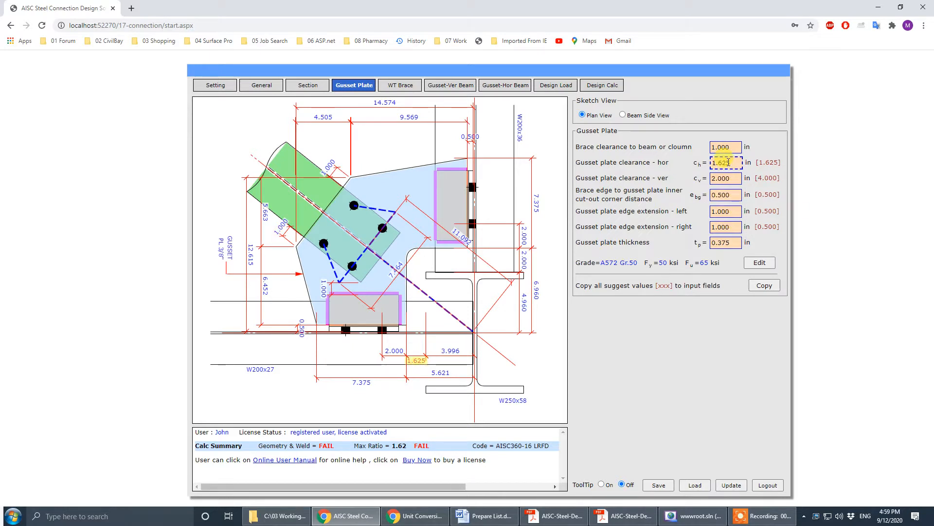
pyautogui.click(721, 163)
pyautogui.moveTo(736, 164); pyautogui.dragTo(638, 171)
pyautogui.write('1')
pyautogui.press('Return')
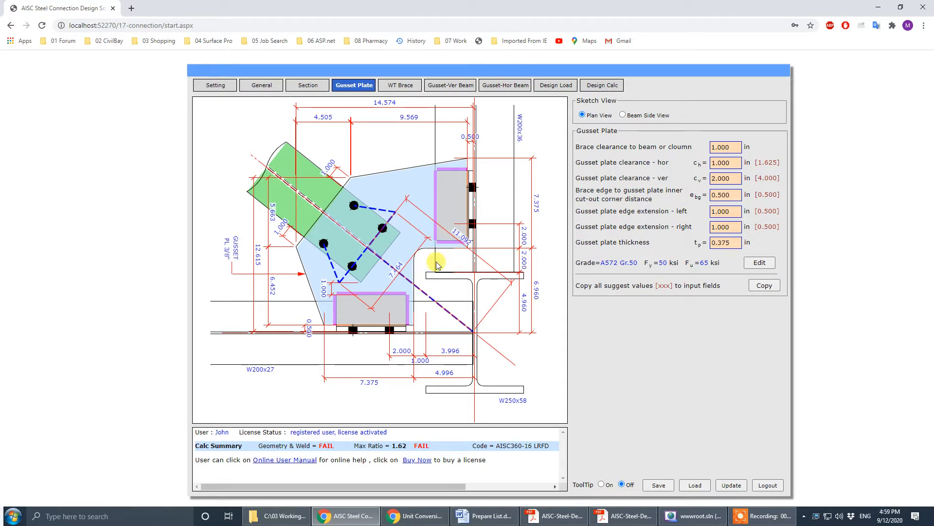
# Recheck the gusset shape in the PDF detail and set the gusset plate's vertical clearance to 1 in.
pyautogui.moveTo(0, 63); pyautogui.dragTo(581, 25)
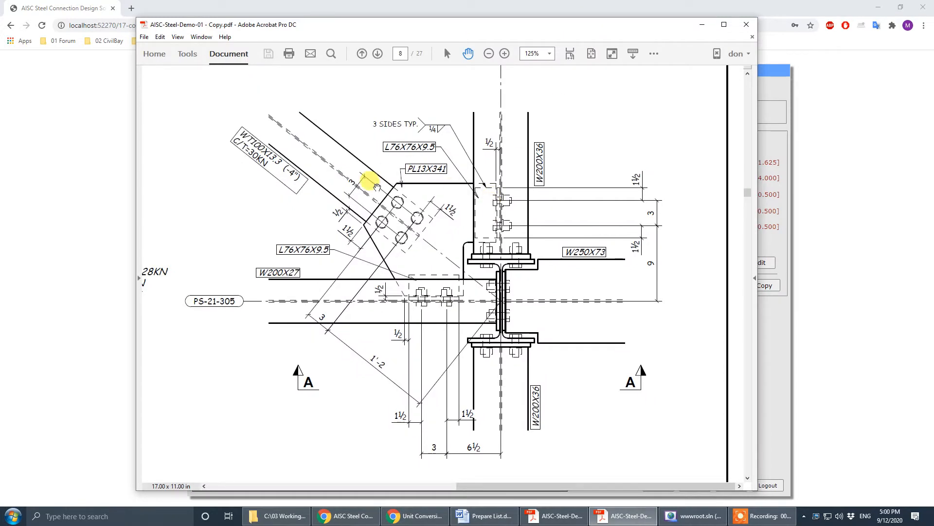
pyautogui.moveTo(612, 33); pyautogui.dragTo(0, 60)
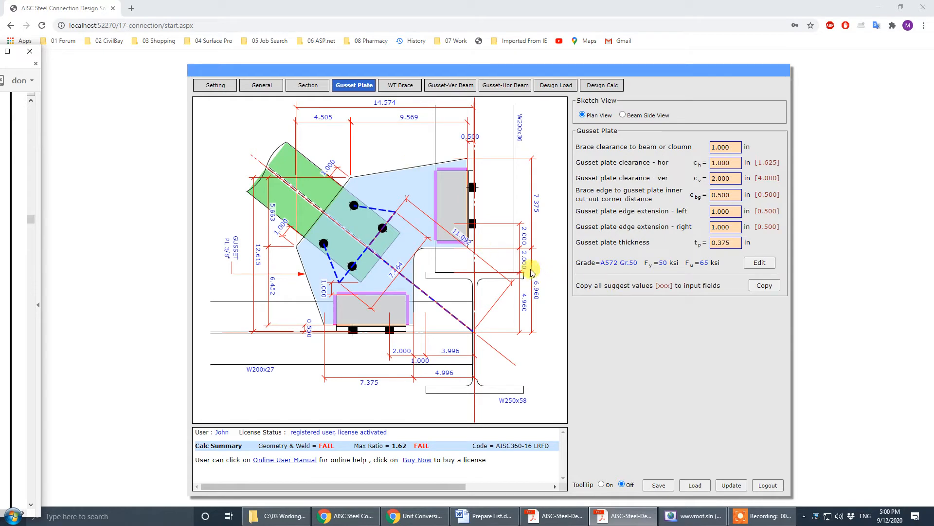
pyautogui.click(725, 178)
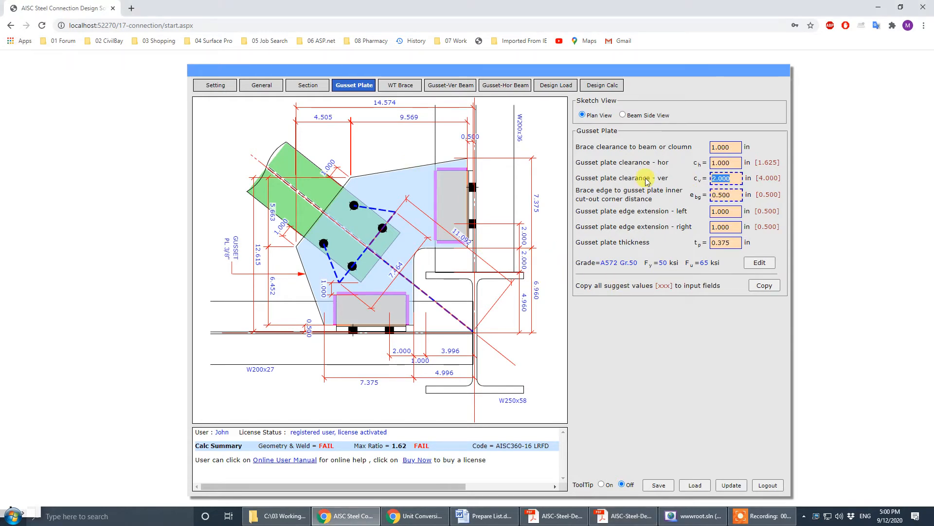
pyautogui.write('1')
pyautogui.press('Return')
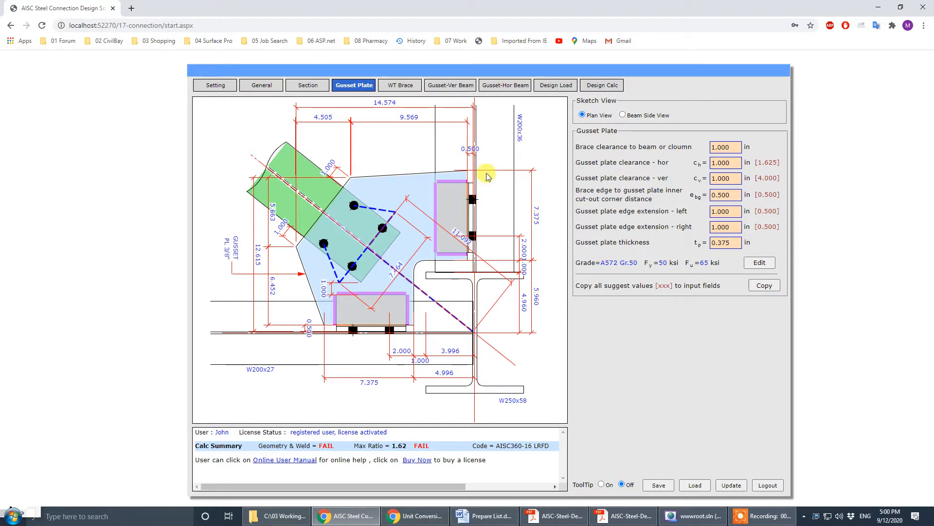
# Review the brace bolts in the PDF detail and apply the suggested WT brace bolt values, including a 3 in bolt gage.
pyautogui.moveTo(0, 55); pyautogui.dragTo(449, 54)
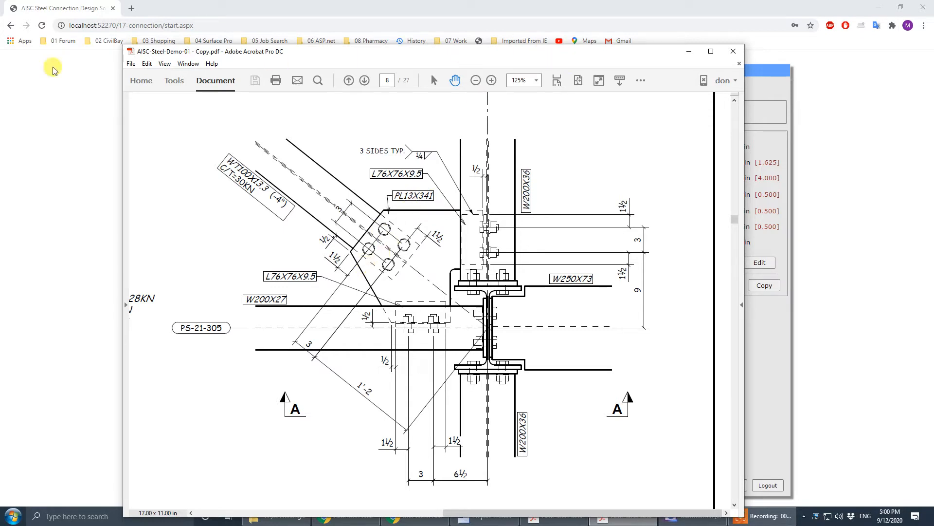
pyautogui.moveTo(580, 55); pyautogui.dragTo(0, 56)
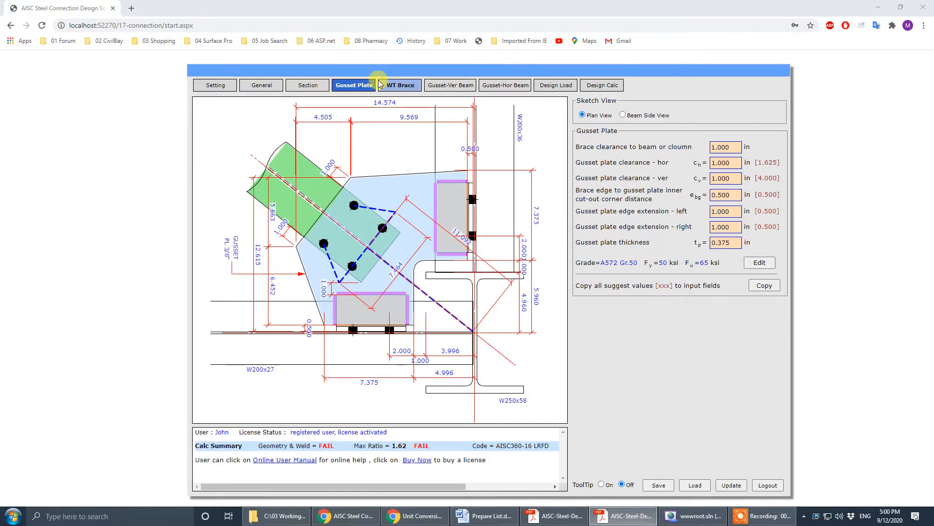
pyautogui.click(400, 87)
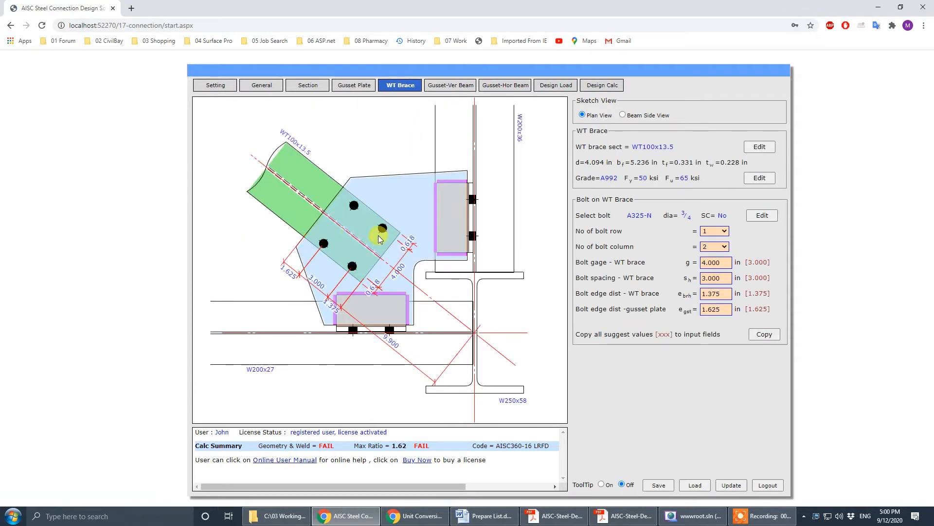
pyautogui.click(764, 335)
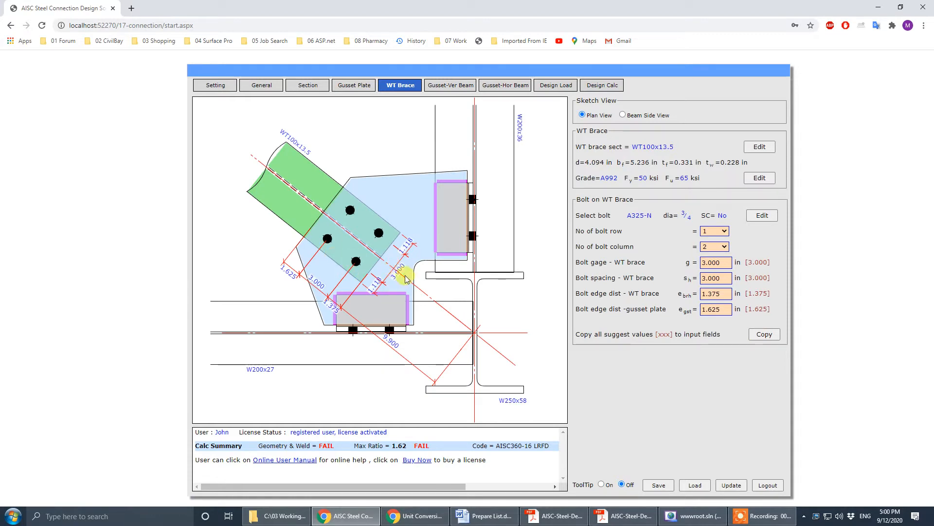
# Check the brace bolt edge distances in the PDF and set the gusset plate bolt edge distance to 1.5 in.
pyautogui.hotkey('alt', 'Tab')
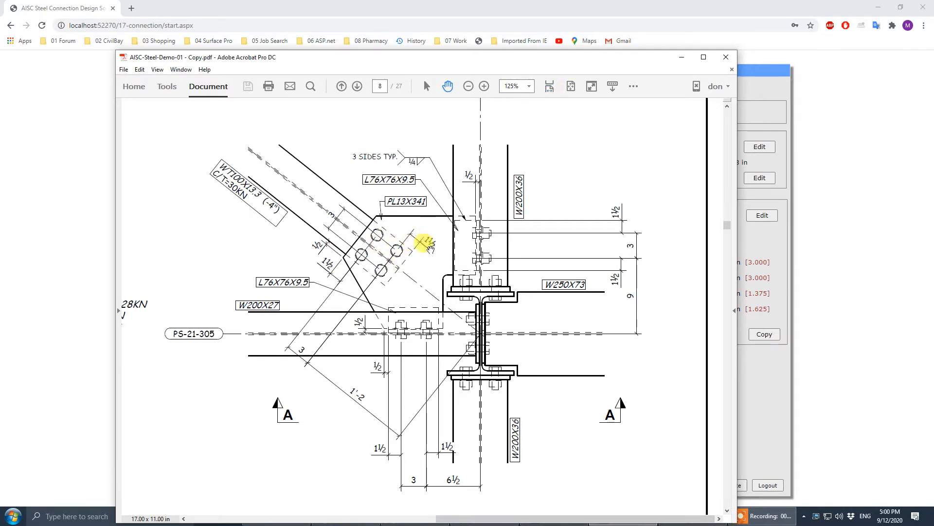
pyautogui.moveTo(590, 60); pyautogui.dragTo(0, 77)
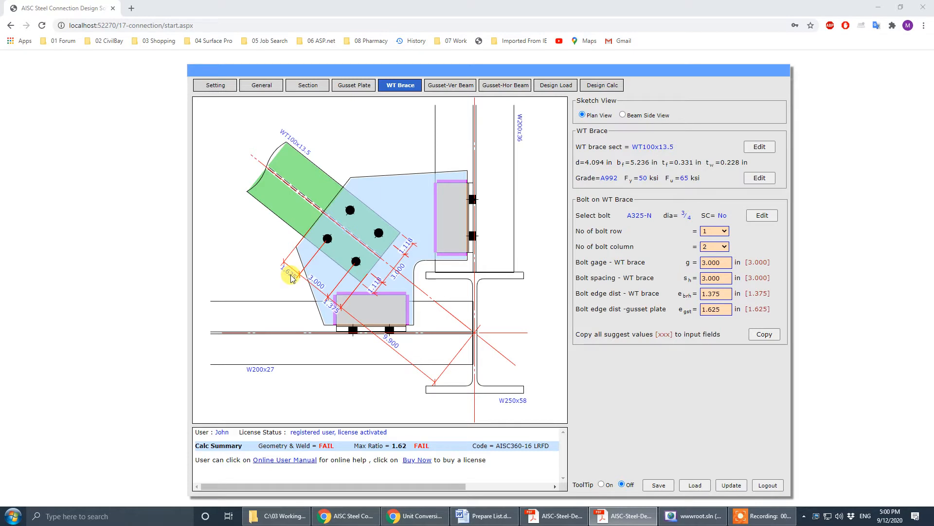
pyautogui.moveTo(723, 309); pyautogui.dragTo(580, 306)
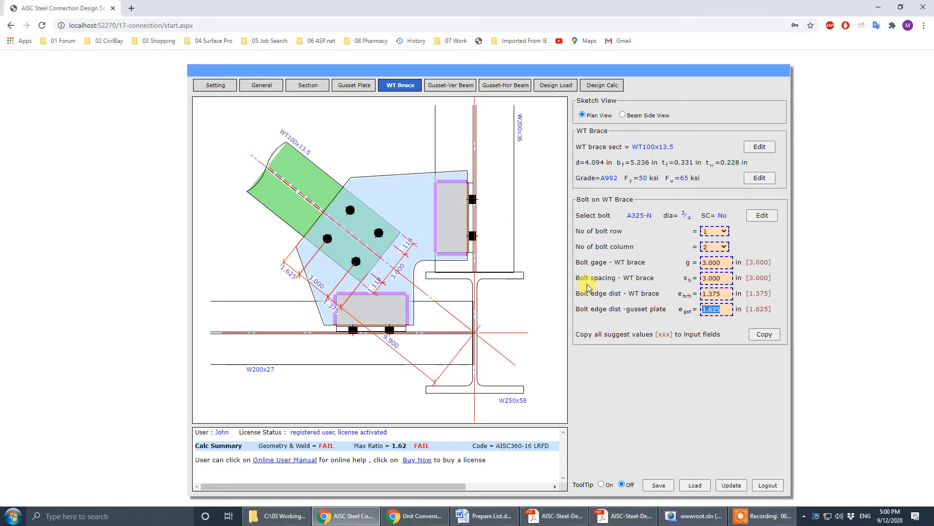
pyautogui.click(588, 287)
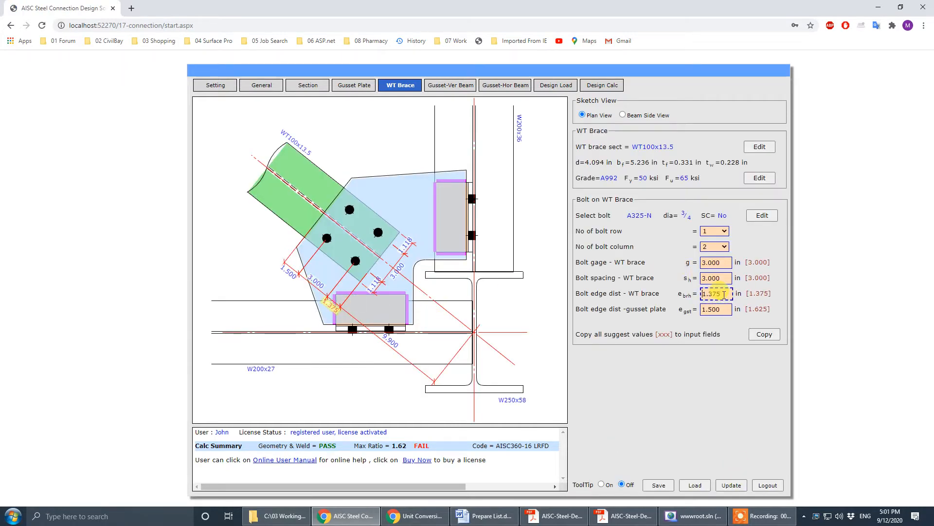
# Set the WT brace bolt edge distance to 1.5 in and the gusset plate thickness to 0.5 in.
pyautogui.moveTo(730, 293); pyautogui.dragTo(569, 292)
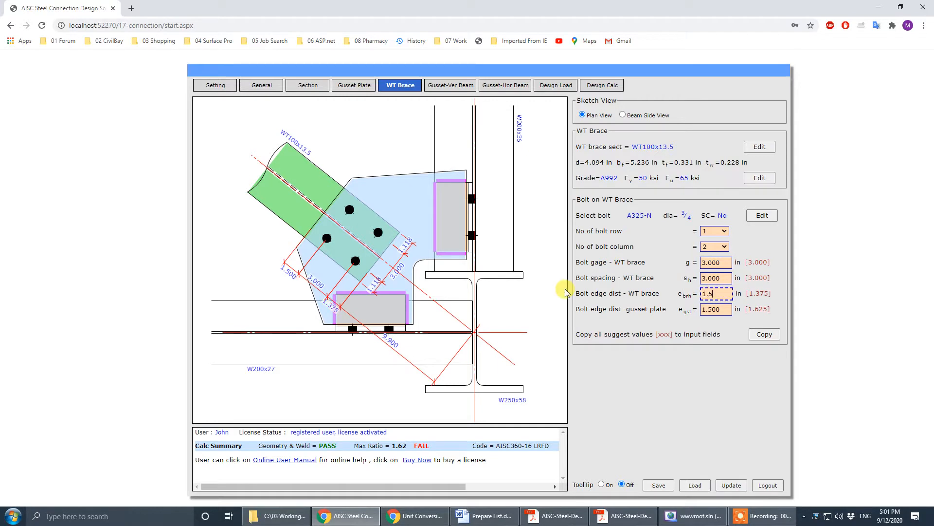
pyautogui.click(731, 485)
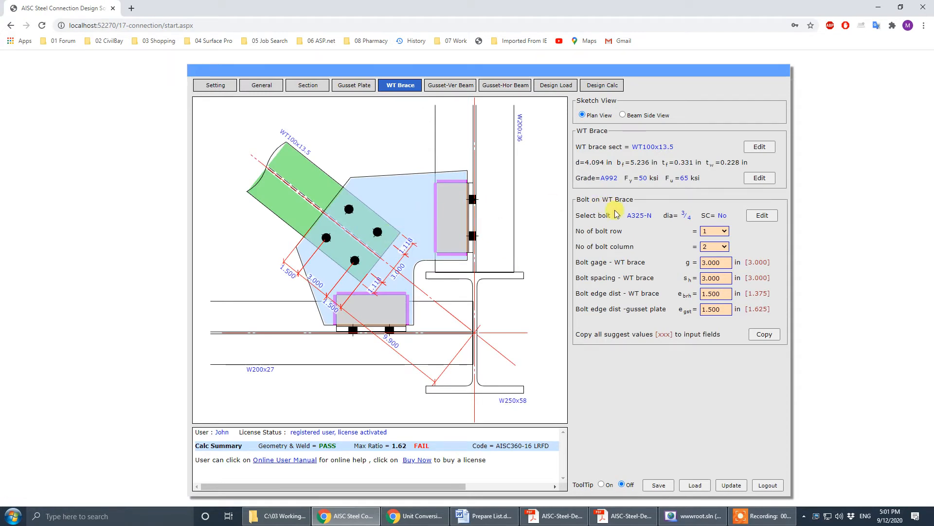
pyautogui.click(358, 87)
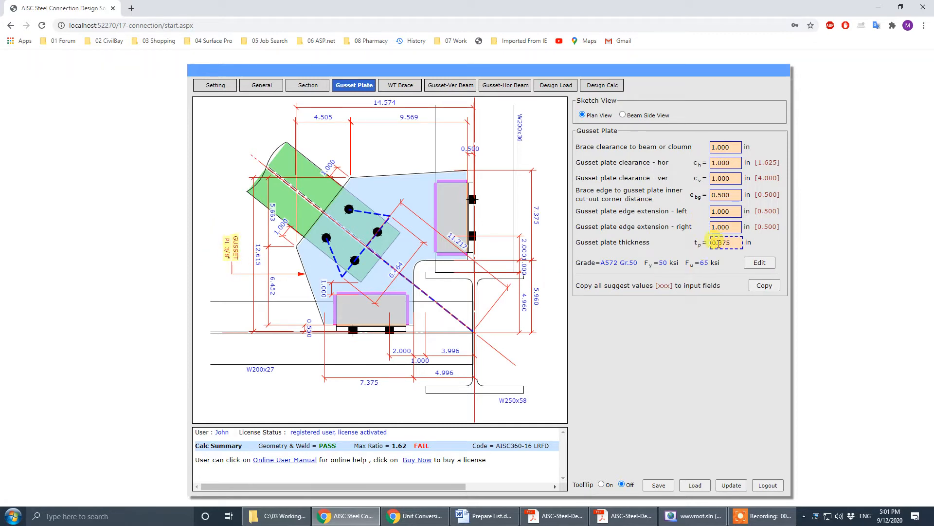
pyautogui.moveTo(708, 243); pyautogui.dragTo(558, 237)
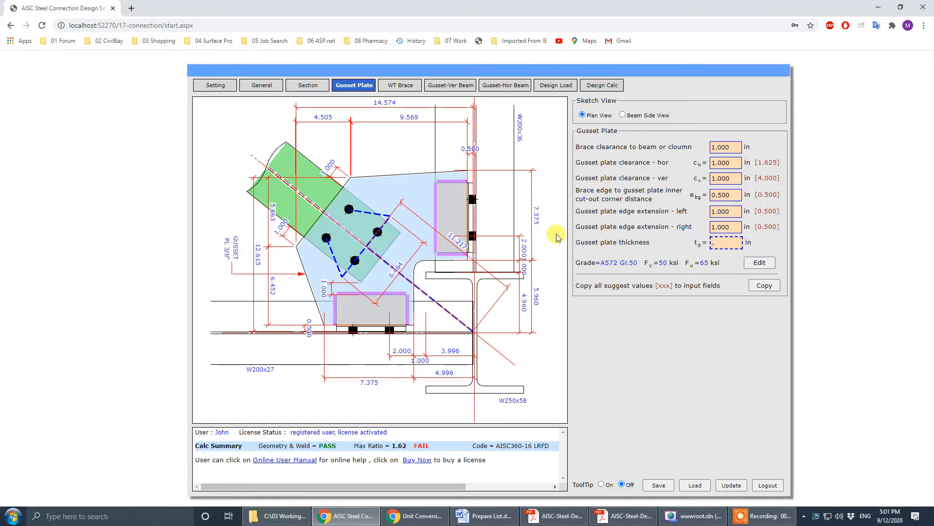
pyautogui.write('0.5')
pyautogui.click(732, 485)
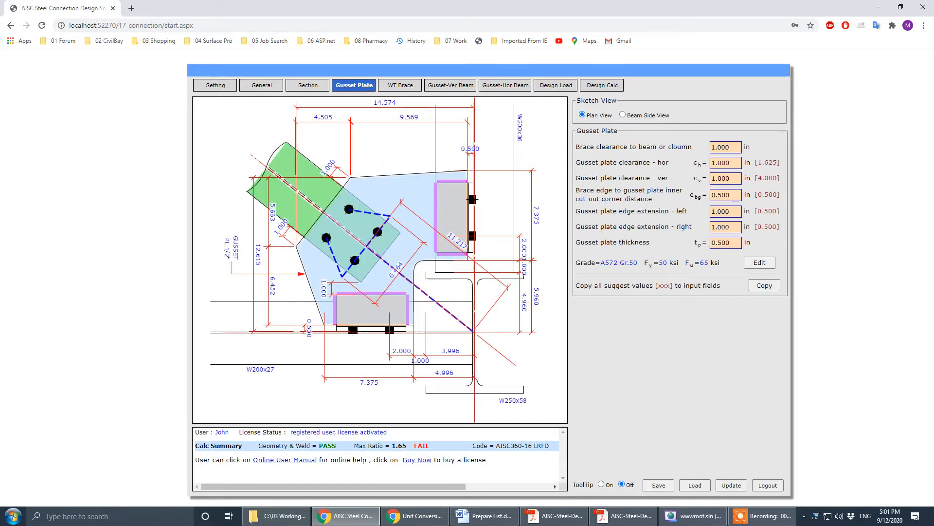
# Check the brace axial load in the PDF detail and convert 30 kN to kips in the unit converter.
pyautogui.hotkey('alt', 'Tab')
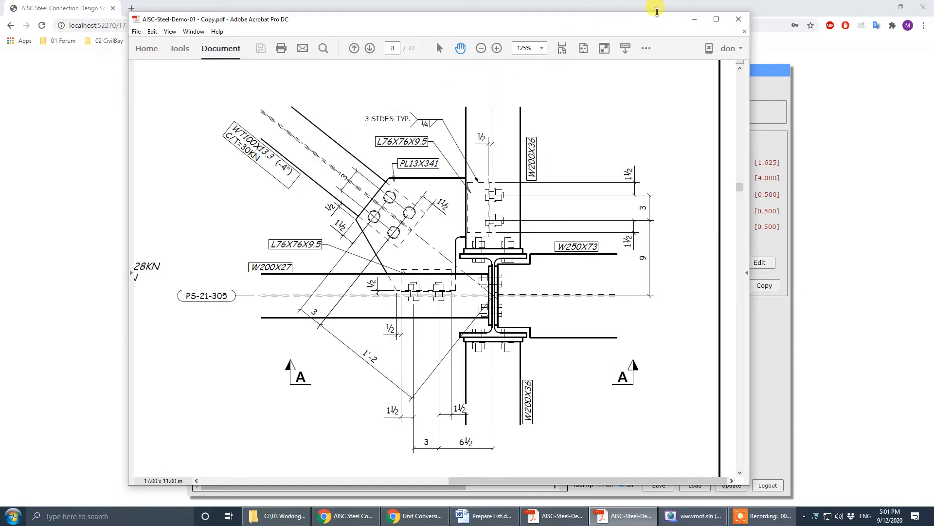
pyautogui.hotkey('alt', 'Tab')
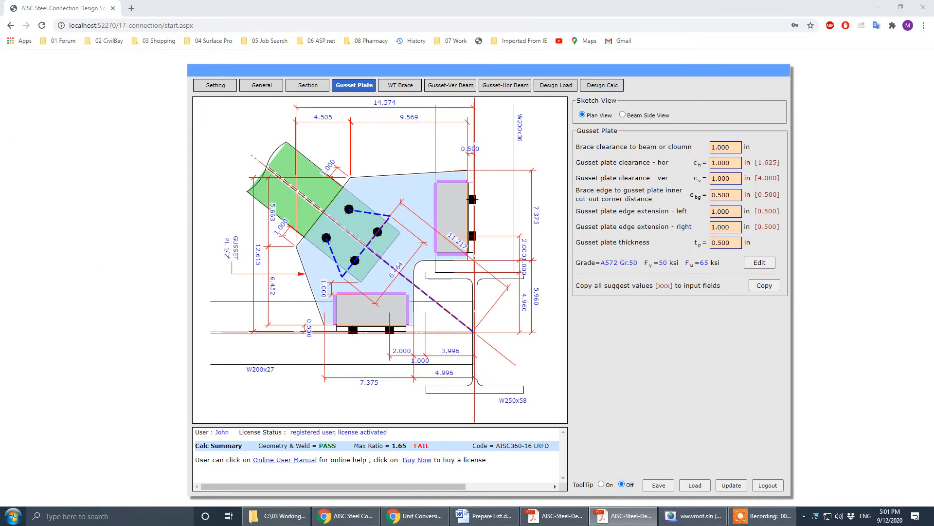
pyautogui.hotkey('alt', 'Tab')
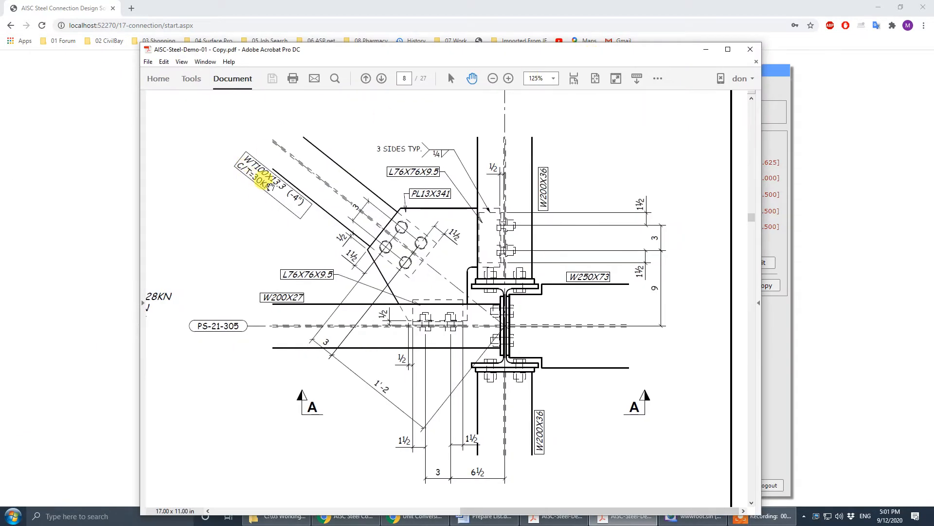
pyautogui.hotkey('alt', 'Tab')
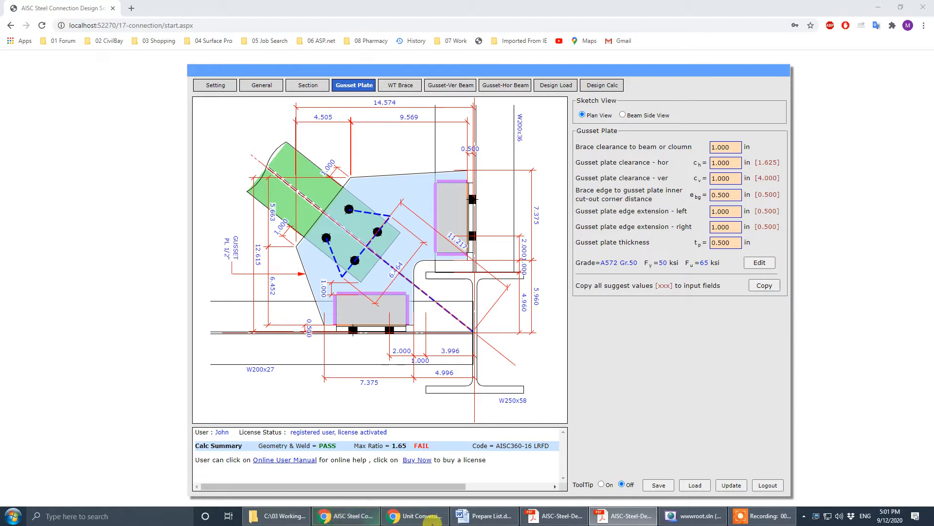
pyautogui.click(416, 516)
pyautogui.doubleClick(181, 254)
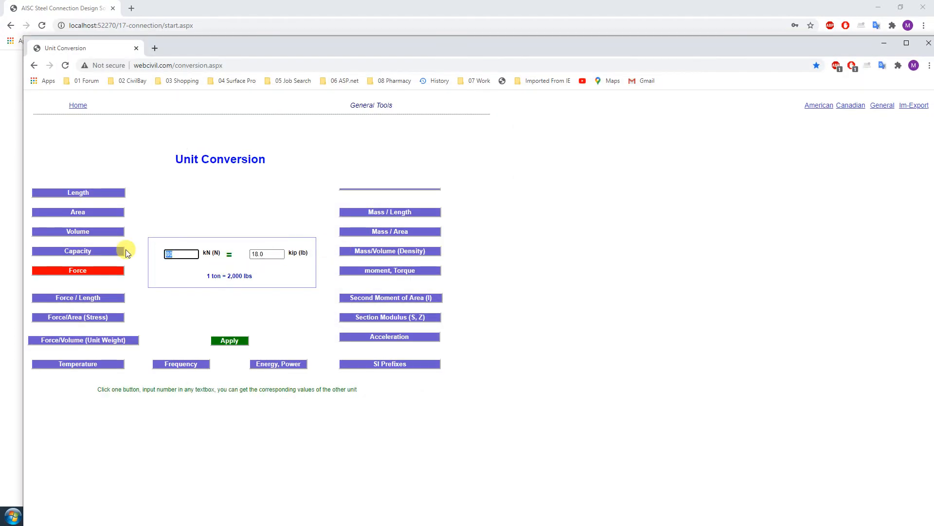
pyautogui.write('30')
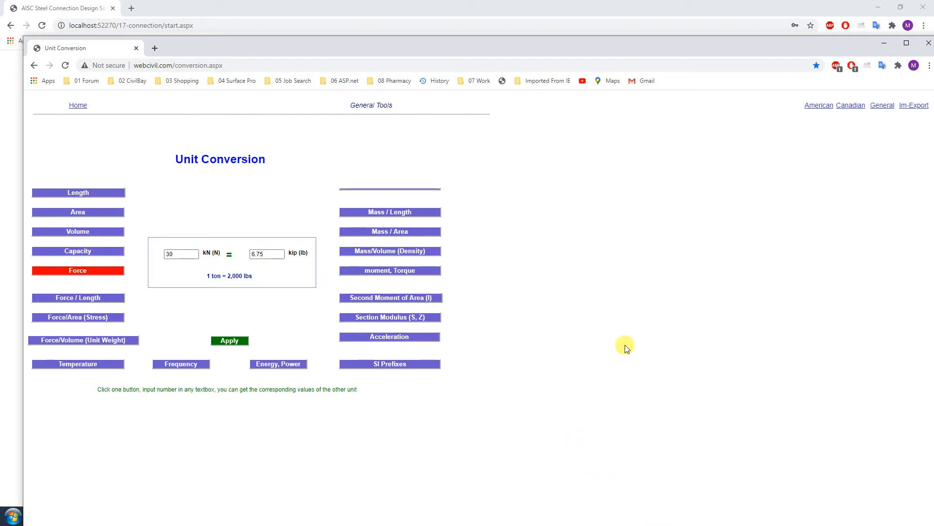
pyautogui.click(885, 44)
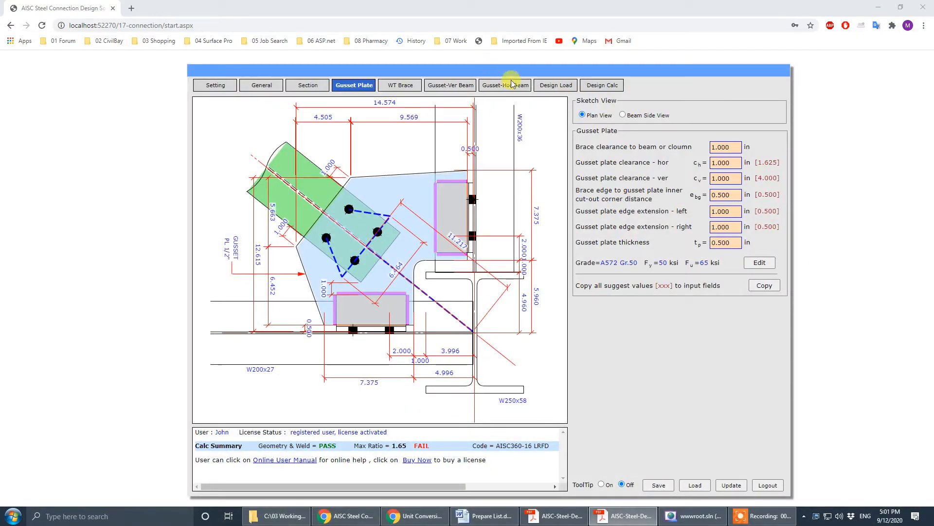
# Set the brace axial force to -6.8 kips for load case 1 and 6.8 kips for load case 2, and recalculate.
pyautogui.click(553, 88)
pyautogui.click(740, 198)
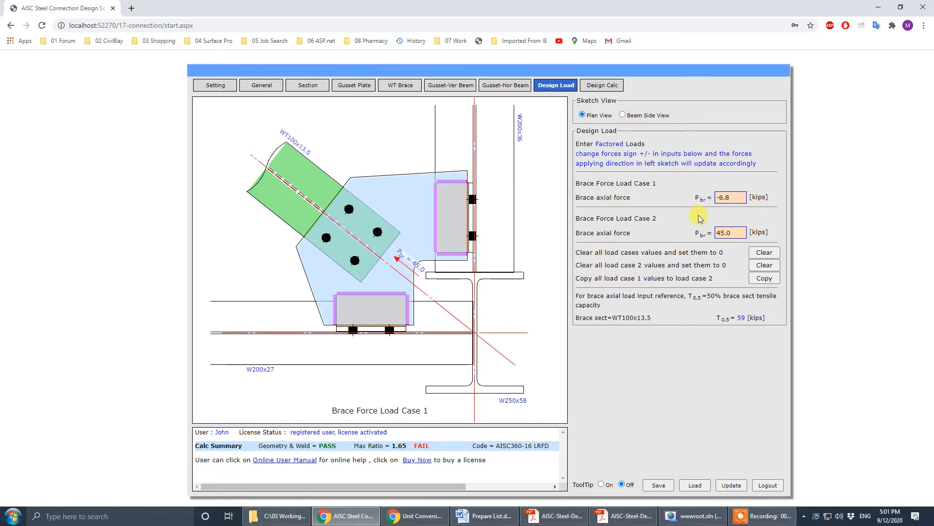
pyautogui.press('Tab')
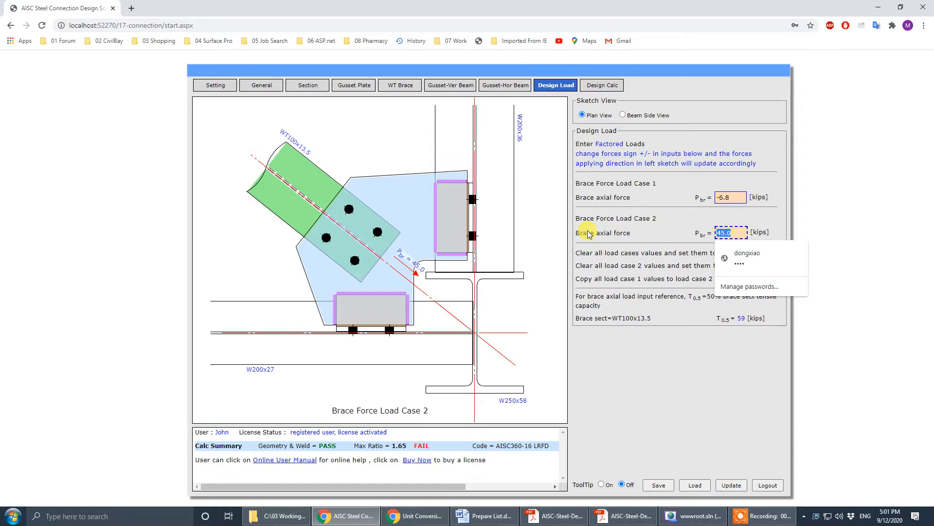
pyautogui.write('6.8')
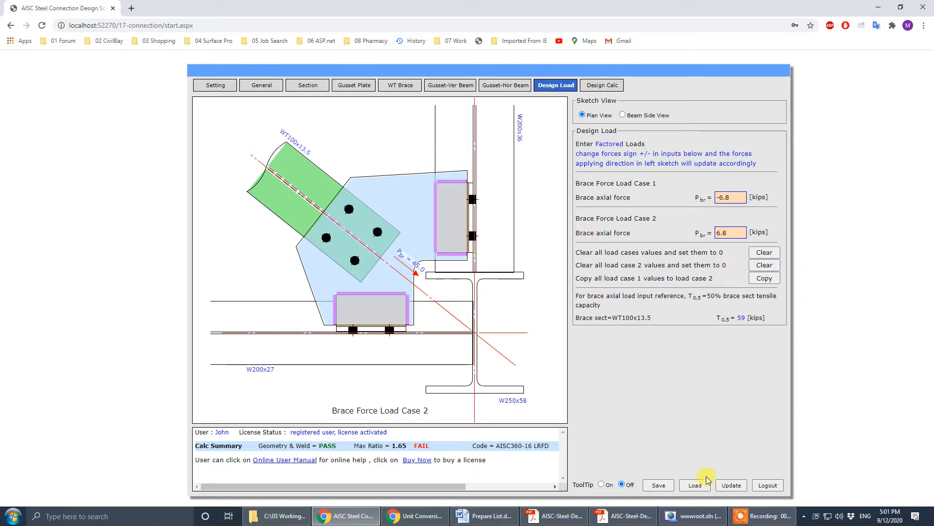
pyautogui.click(731, 485)
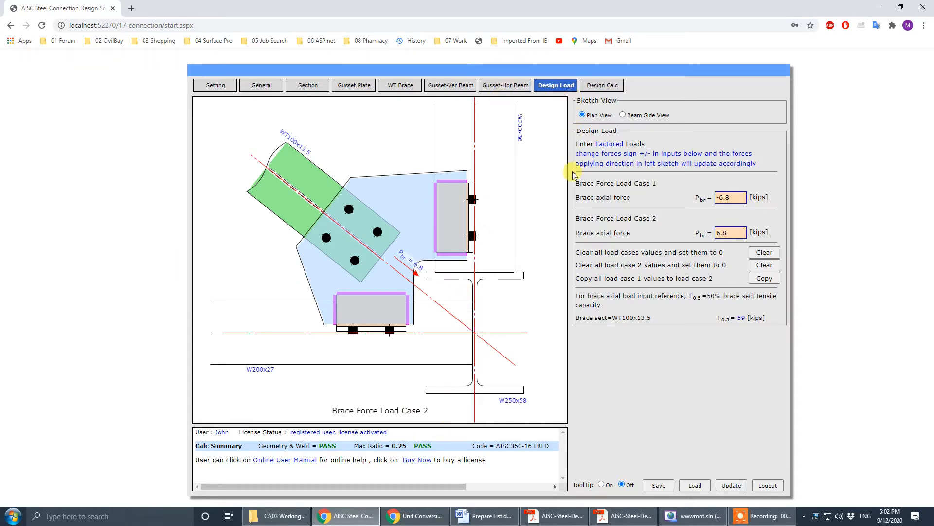
# Show the sketches in the design calculation report and compare the brace connection with the PDF detail.
pyautogui.click(602, 85)
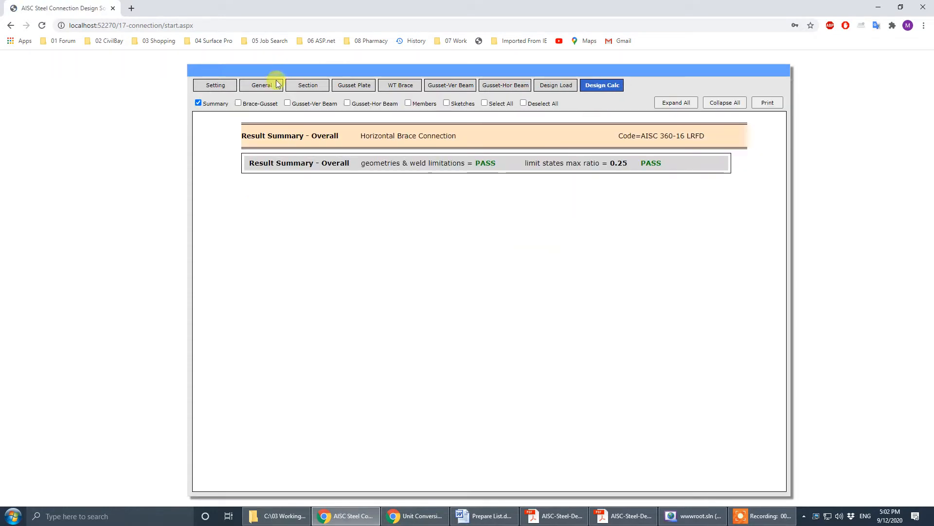
pyautogui.click(256, 85)
pyautogui.moveTo(0, 56); pyautogui.dragTo(0, 48)
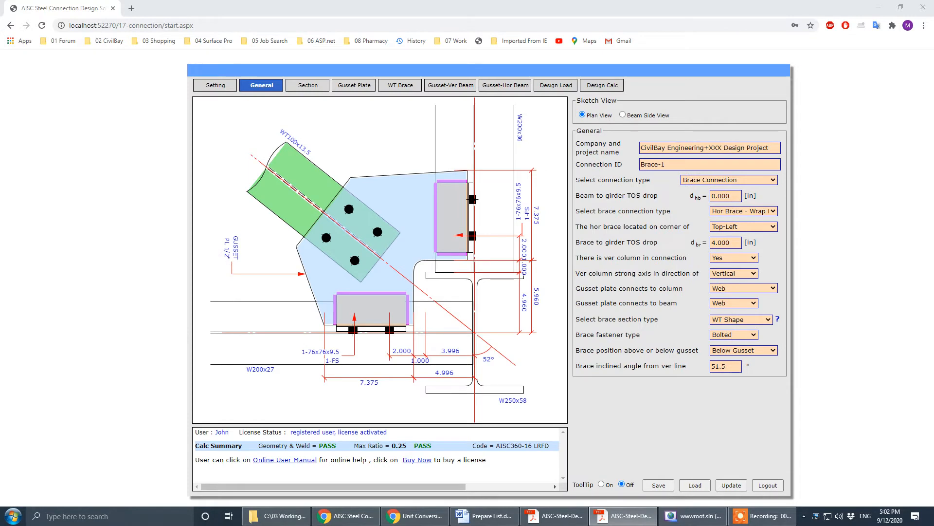
pyautogui.click(603, 85)
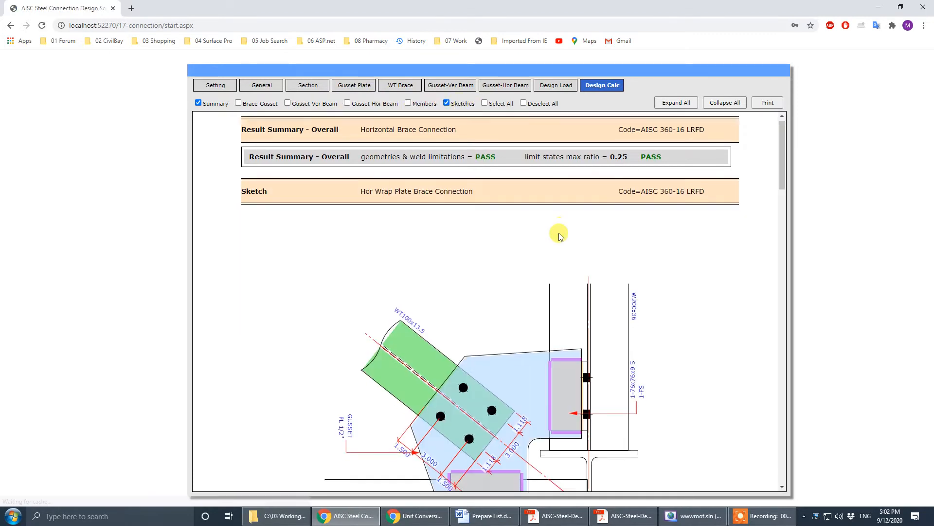
pyautogui.scroll(-3, 559, 233)
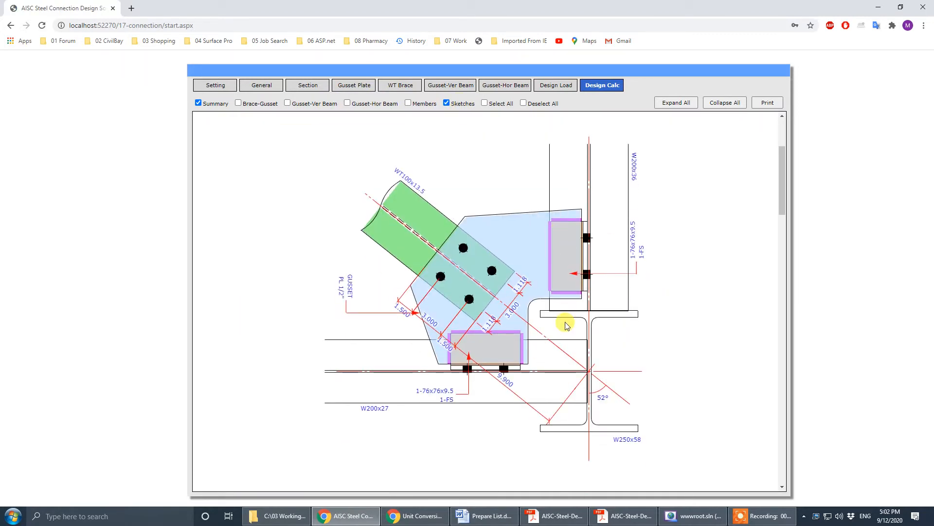
pyautogui.moveTo(574, 0); pyautogui.dragTo(574, 54)
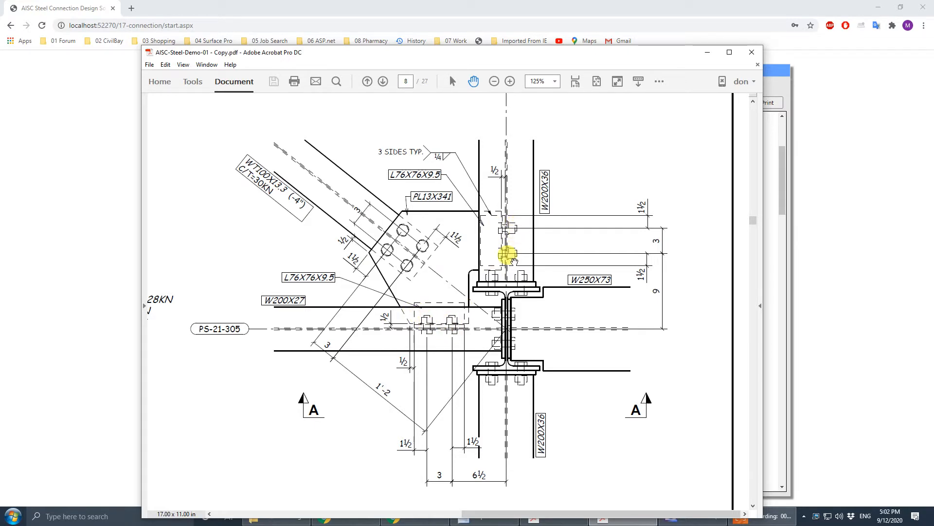
pyautogui.moveTo(618, 54); pyautogui.dragTo(0, 61)
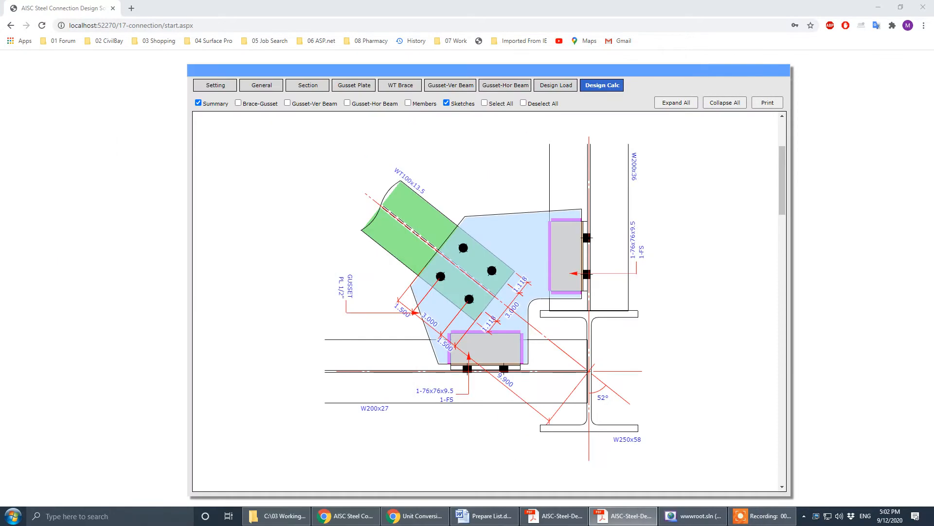
# Review the report's weld, gusset geometry and beam side sketches for the brace connection.
pyautogui.scroll(-10, 517, 264)
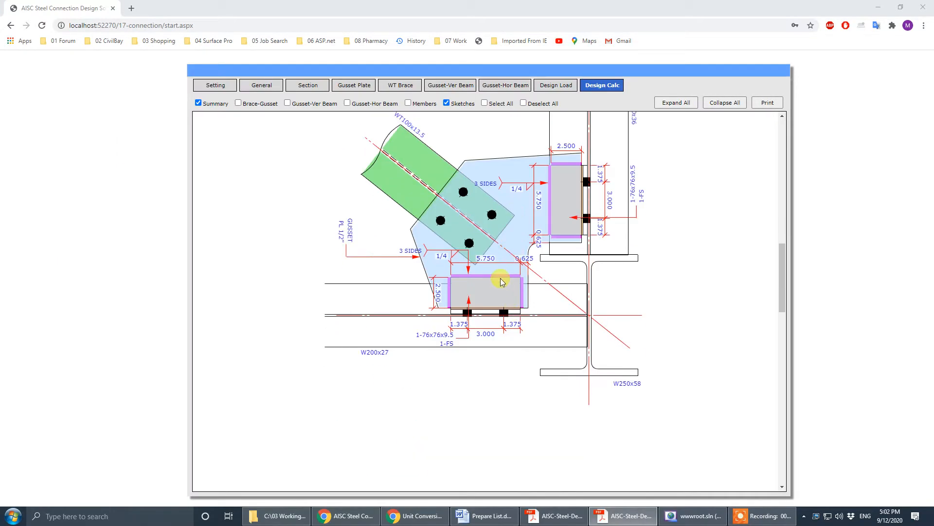
pyautogui.scroll(-15, 510, 253)
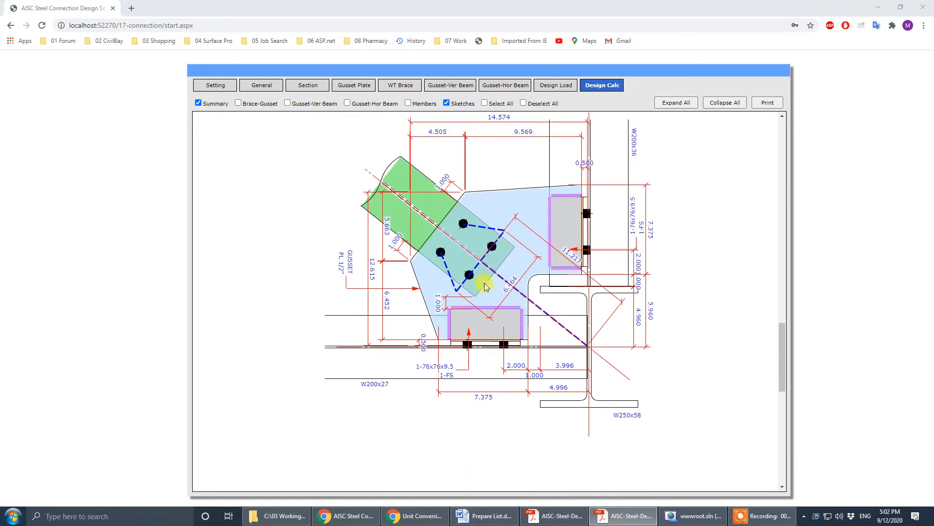
pyautogui.scroll(-3, 549, 310)
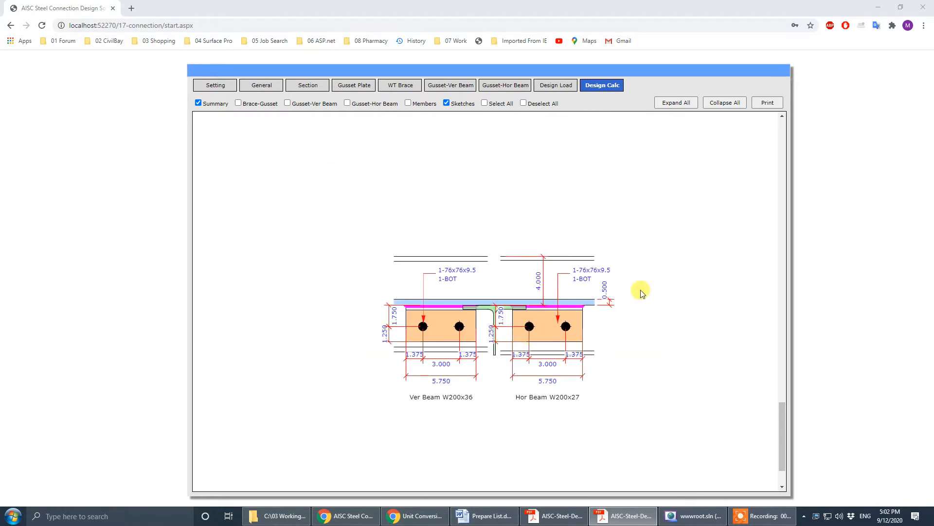
pyautogui.scroll(-2, 518, 336)
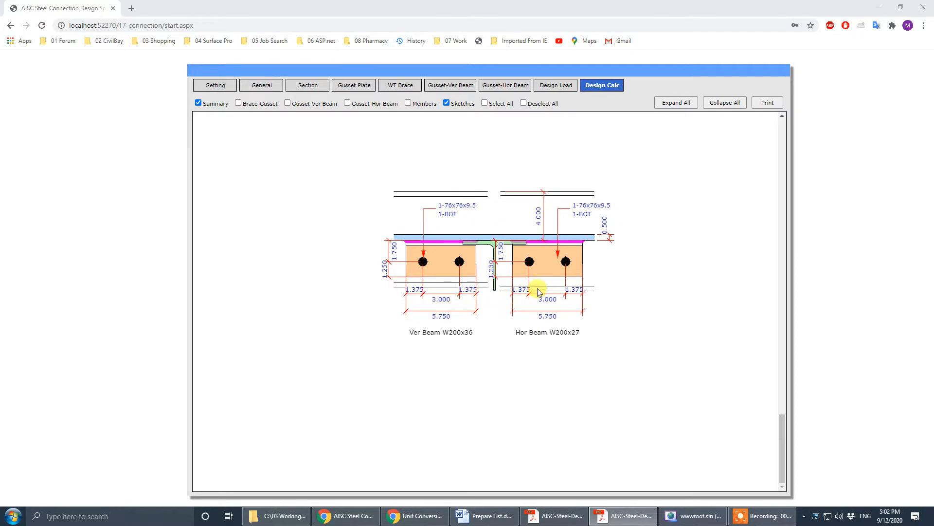
pyautogui.scroll(1, 507, 282)
pyautogui.scroll(20, 507, 282)
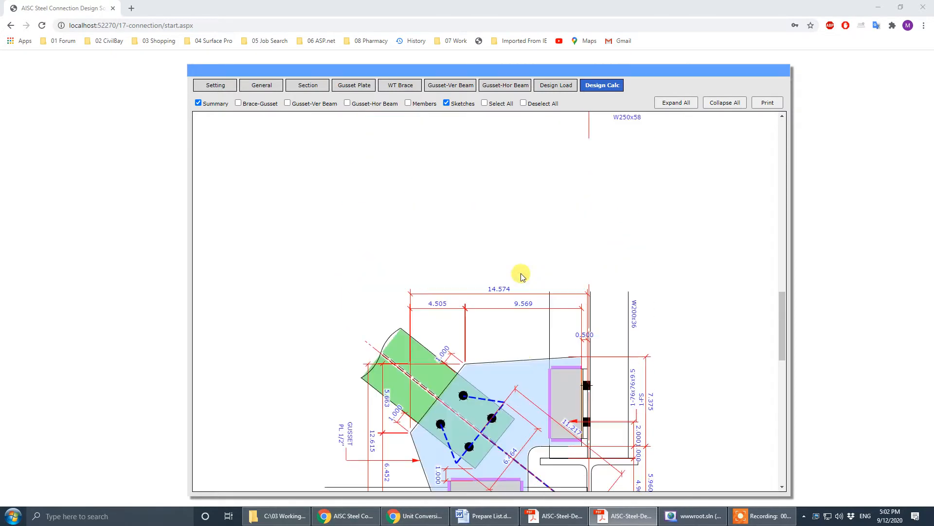
# Switch to the maximized PDF copy and view the whole 4-42 connection sheet at 75% zoom.
pyautogui.click(268, 90)
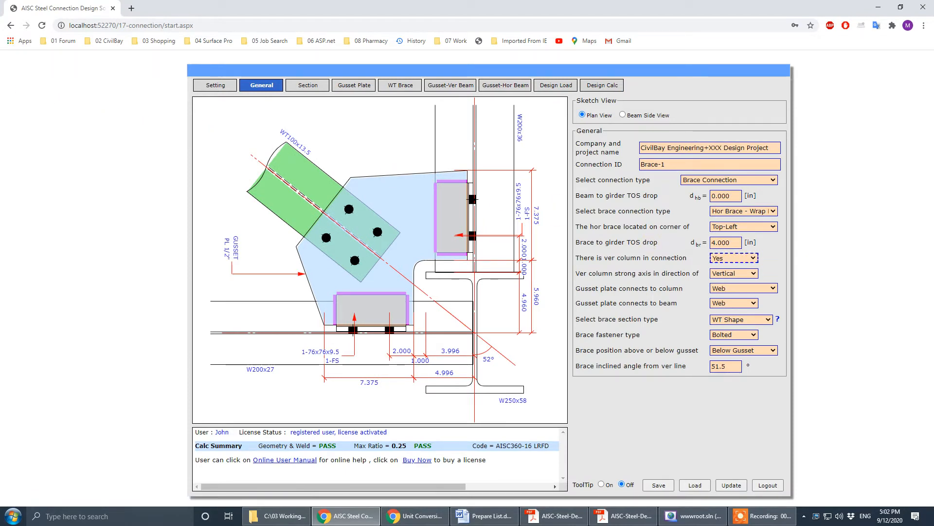
pyautogui.click(624, 516)
pyautogui.click(653, 77)
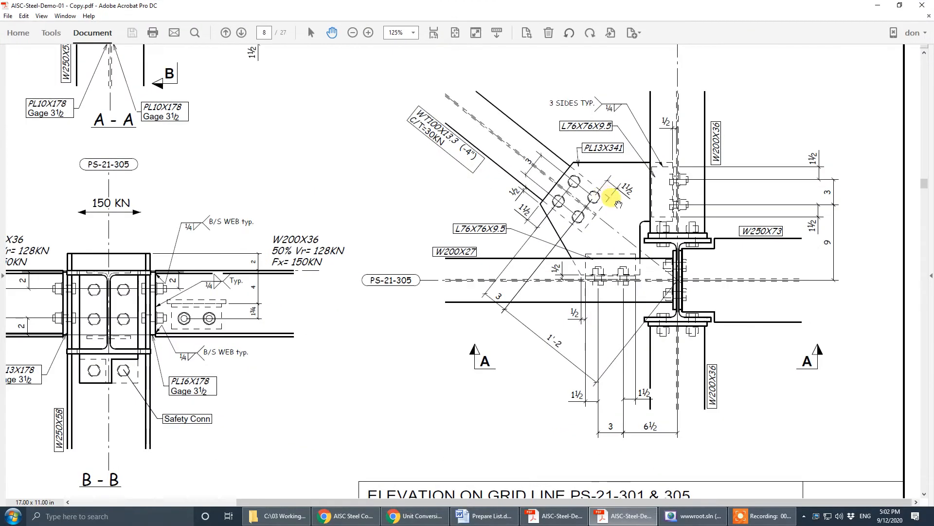
pyautogui.moveTo(548, 164); pyautogui.dragTo(537, 382)
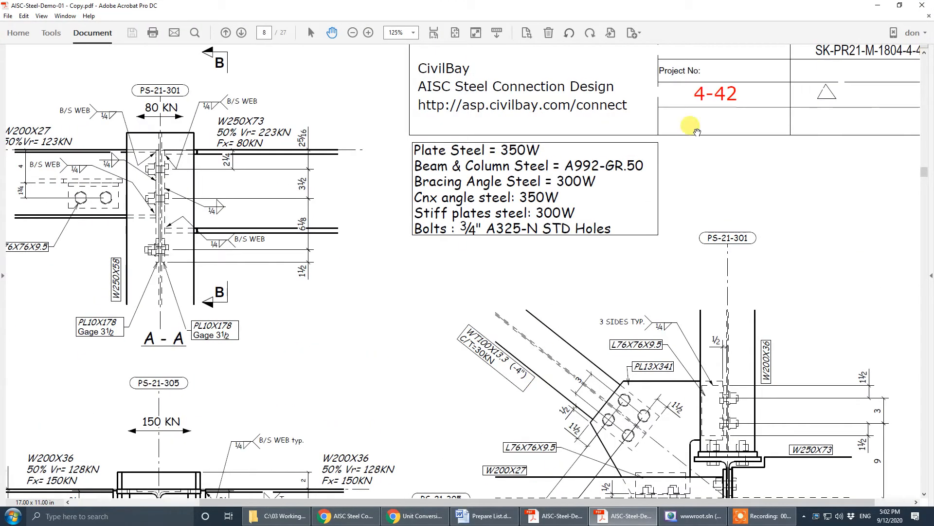
pyautogui.click(415, 33)
pyautogui.click(441, 90)
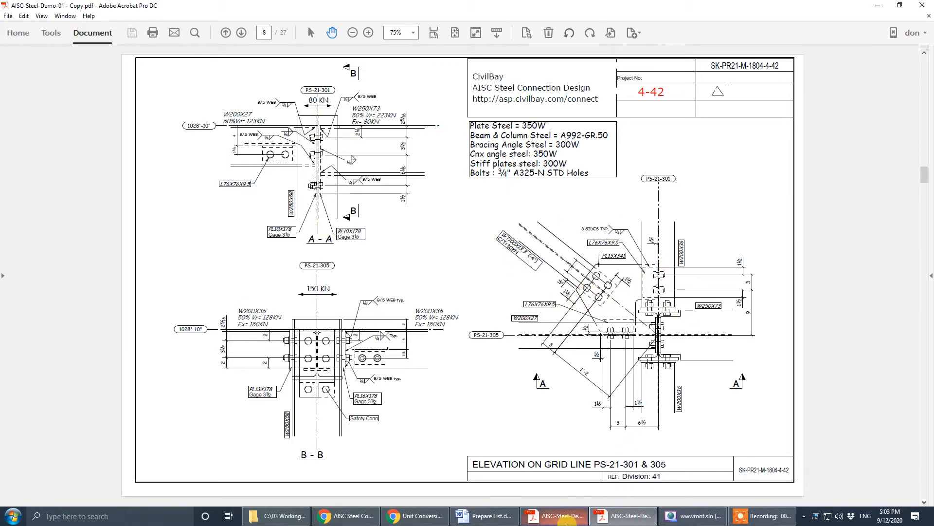
# Locate connection 4-39 on the grid line PS-21-301 elevation in AISC-Steel-Demo-01.pdf and open its sketch sheet in the PDF copy.
pyautogui.click(555, 516)
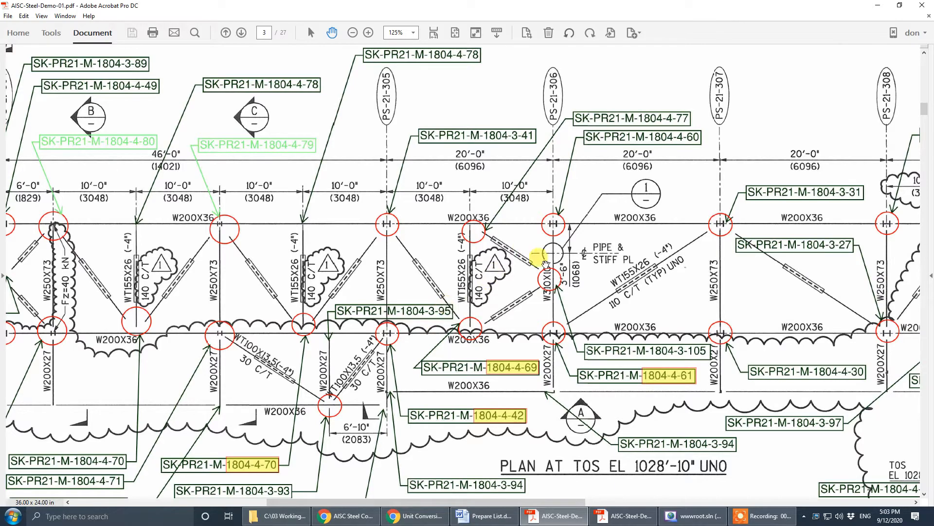
pyautogui.scroll(-10, 541, 258)
pyautogui.scroll(-15, 572, 253)
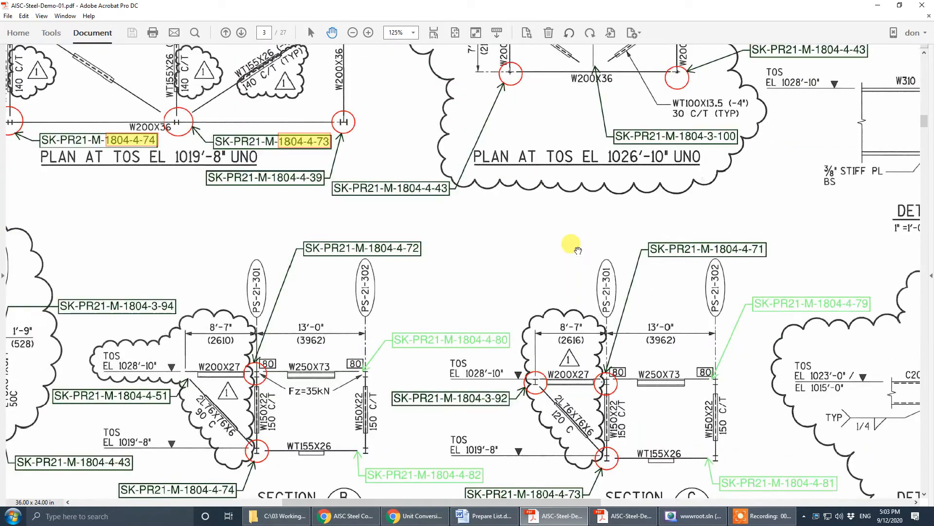
pyautogui.moveTo(664, 273)
pyautogui.mouseDown()
pyautogui.moveTo(517, 292)
pyautogui.moveTo(511, 369)
pyautogui.mouseUp()
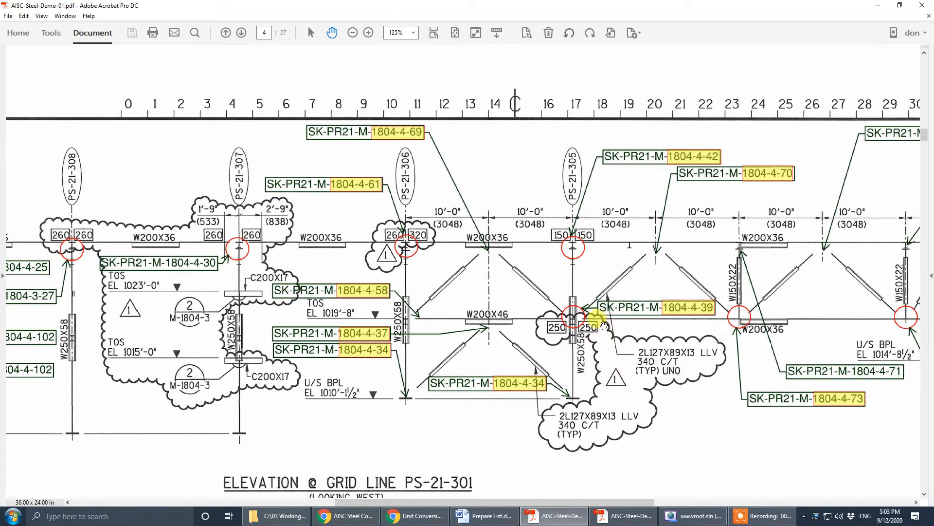
pyautogui.moveTo(583, 327); pyautogui.dragTo(566, 322)
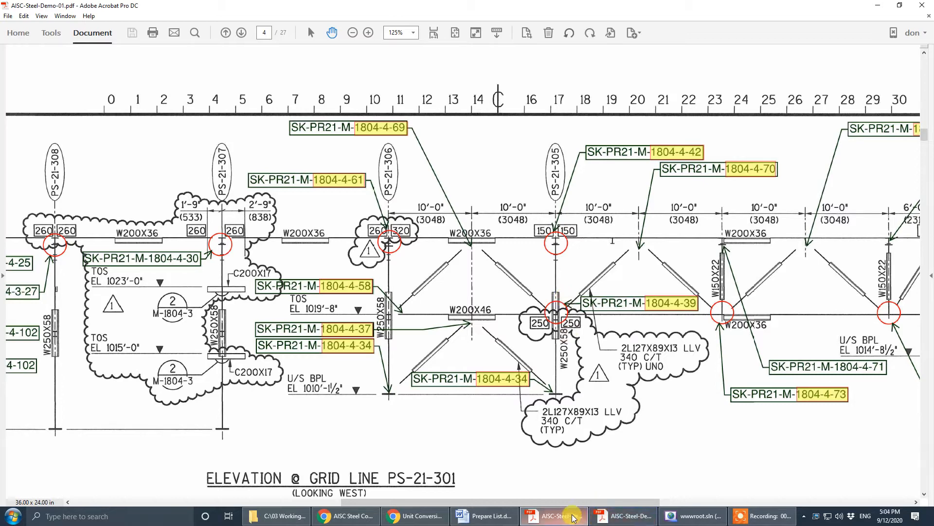
pyautogui.click(633, 517)
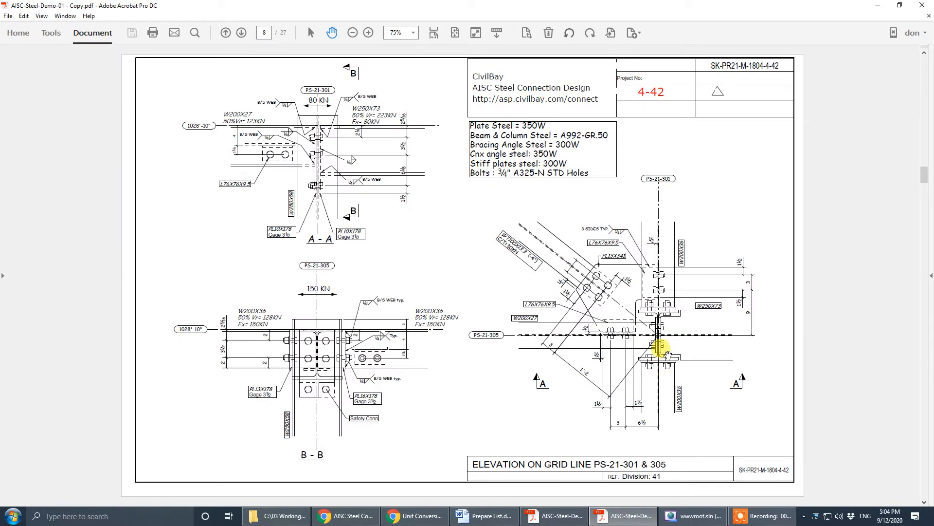
pyautogui.click(923, 93)
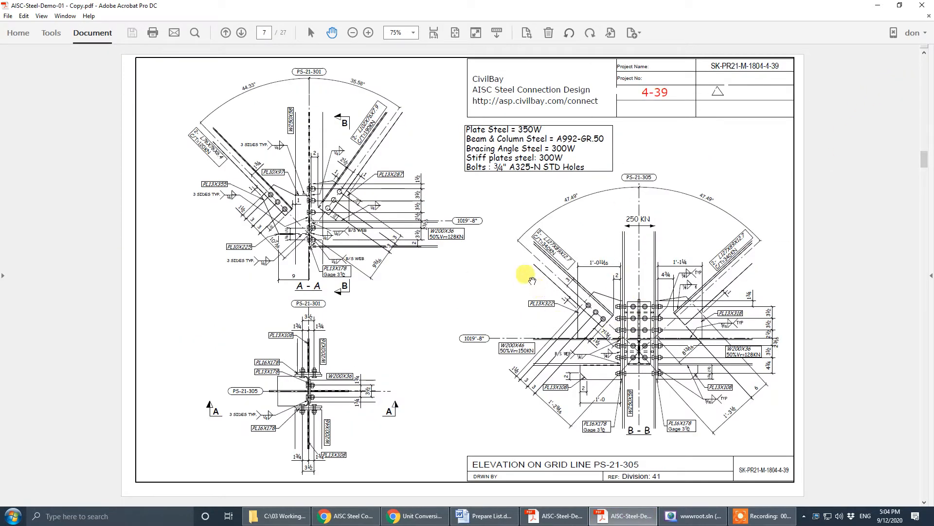
# Enlarge drawing SK-PR21-M-1804-4-39 to 125% and examine section B-B against the PS-21-301 elevation in AISC-Steel-Demo-01.pdf.
pyautogui.click(414, 33)
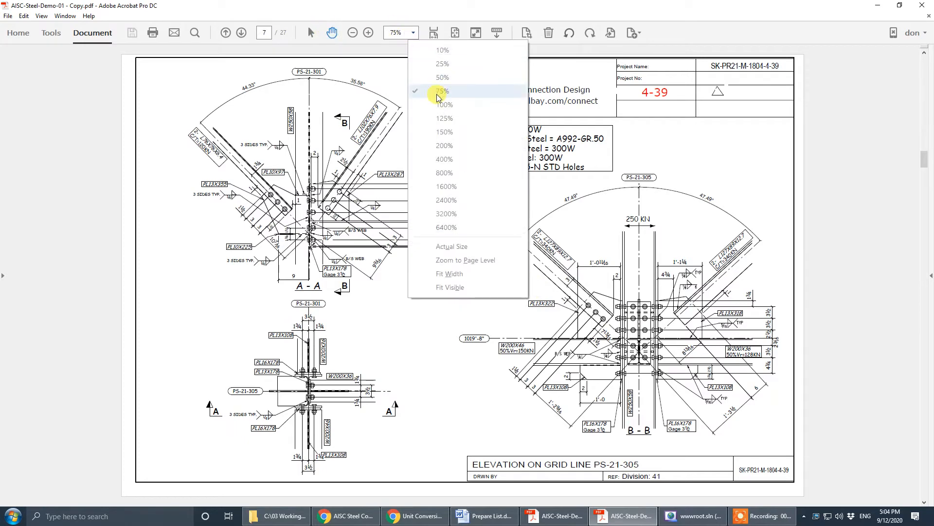
pyautogui.click(445, 118)
pyautogui.scroll(-5, 579, 282)
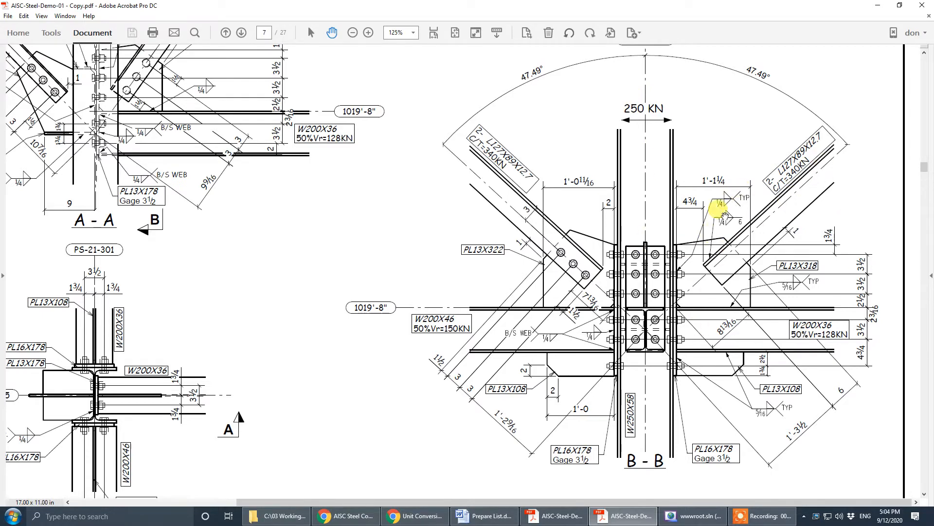
pyautogui.click(541, 515)
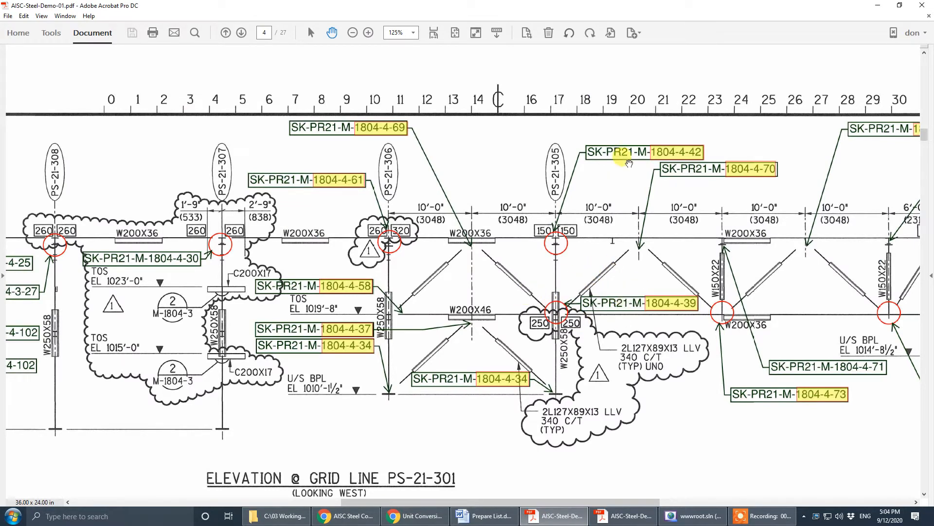
pyautogui.click(630, 518)
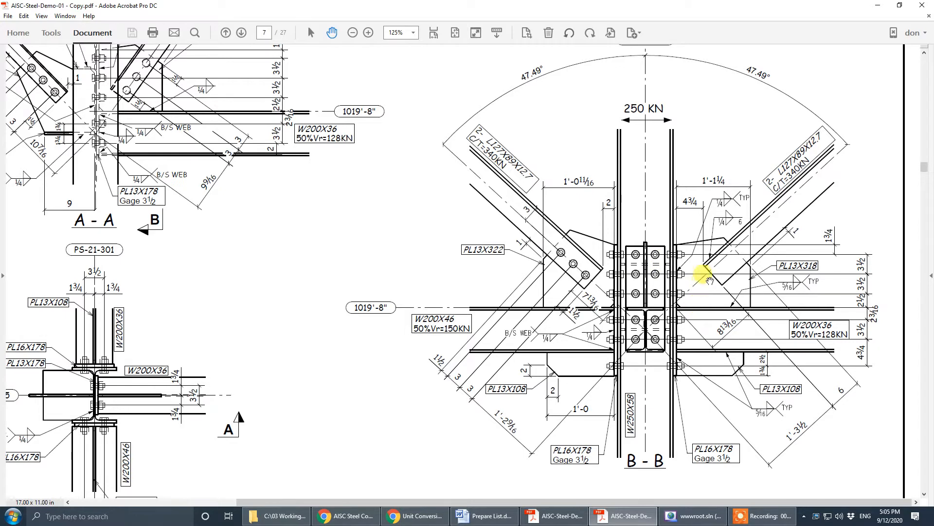
pyautogui.scroll(-1, 682, 282)
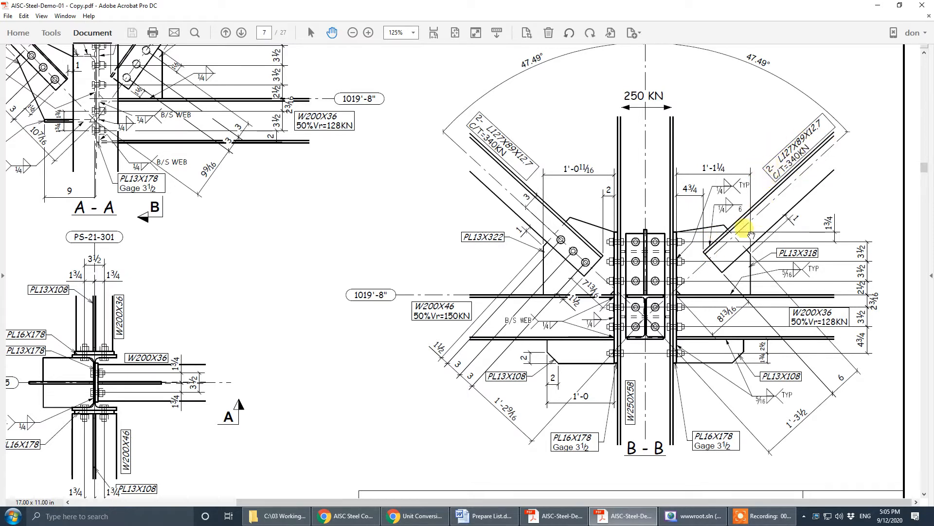
pyautogui.scroll(1, 746, 119)
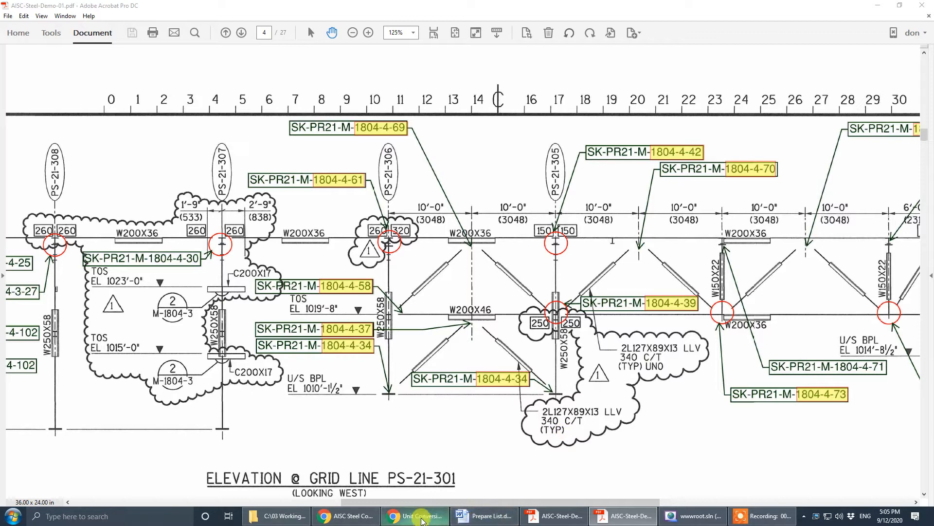
# Switch to the AISC Steel Connection Design web app and set the brace connection type to Ver Brace.
pyautogui.click(345, 516)
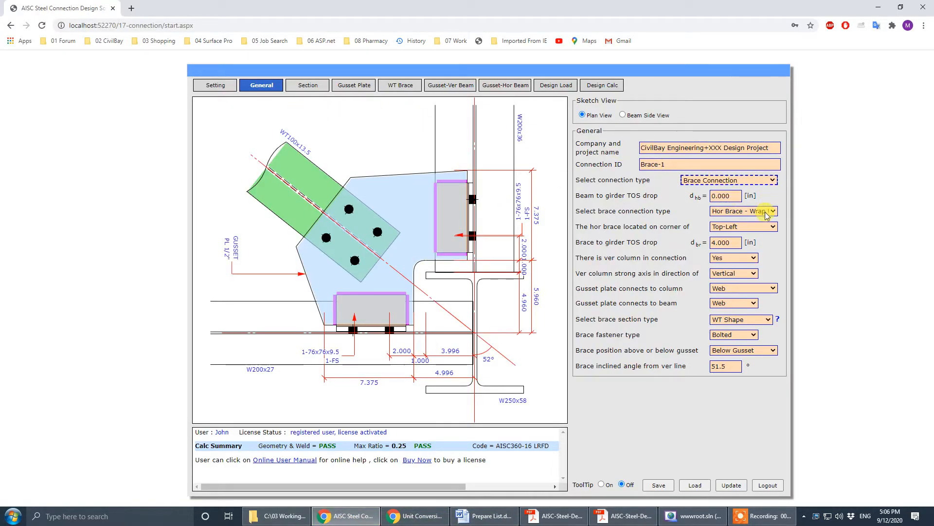
pyautogui.click(747, 167)
pyautogui.click(748, 178)
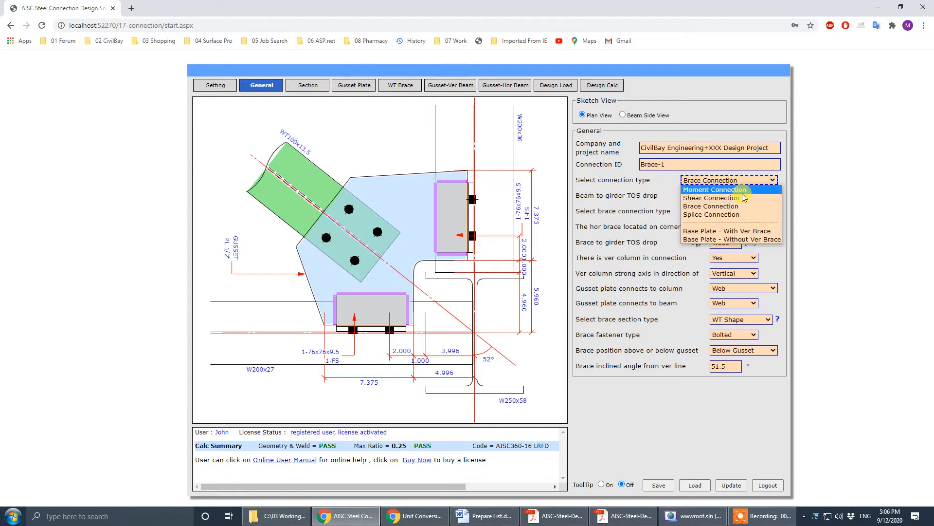
pyautogui.click(620, 197)
pyautogui.click(775, 212)
pyautogui.click(775, 212)
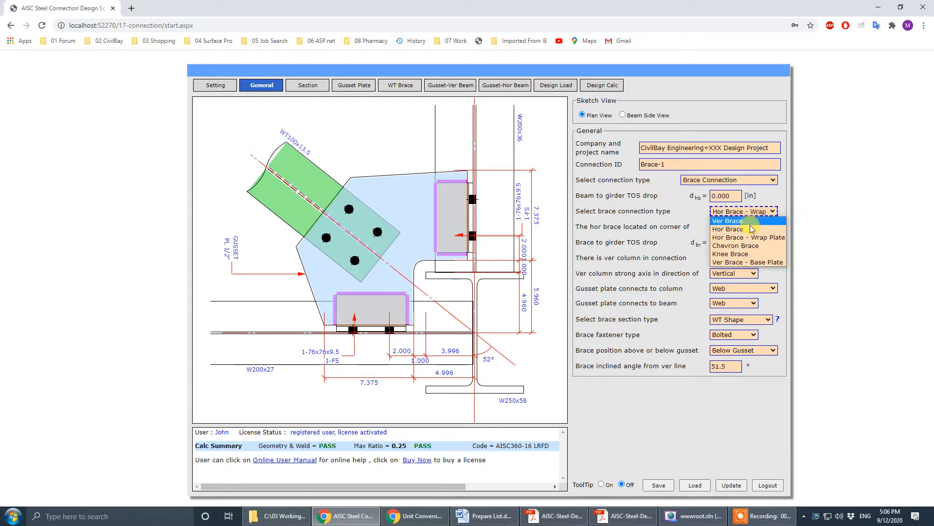
pyautogui.click(748, 225)
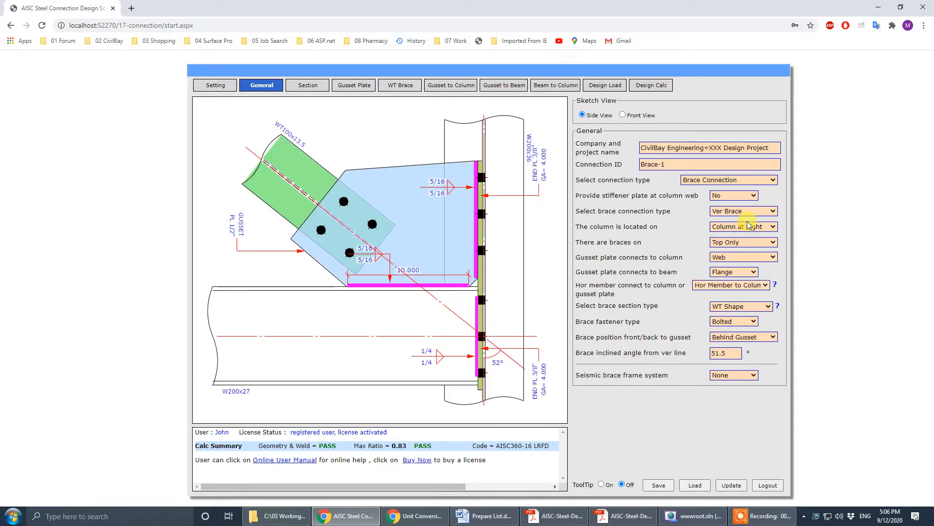
# Set the column location to Column at Left and connect the gusset plate to the column flange, keeping Hor Member to Column.
pyautogui.click(748, 225)
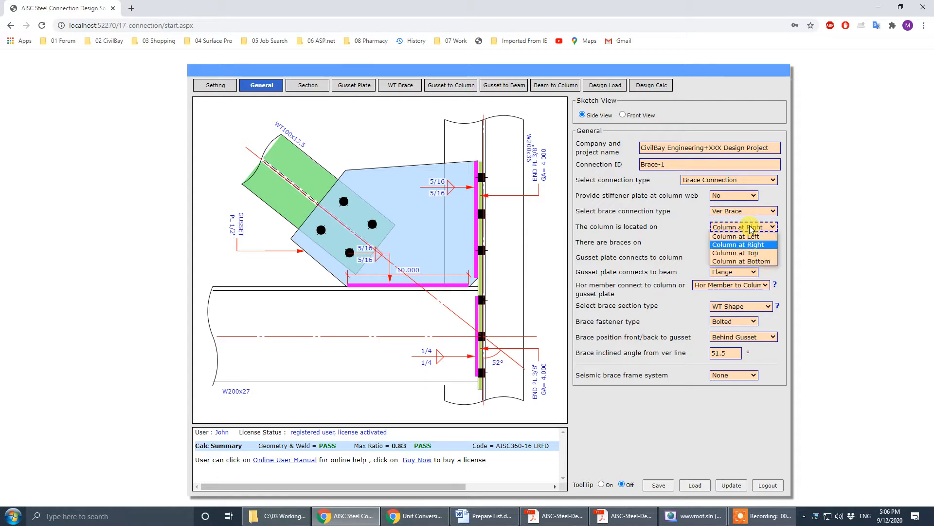
pyautogui.click(753, 236)
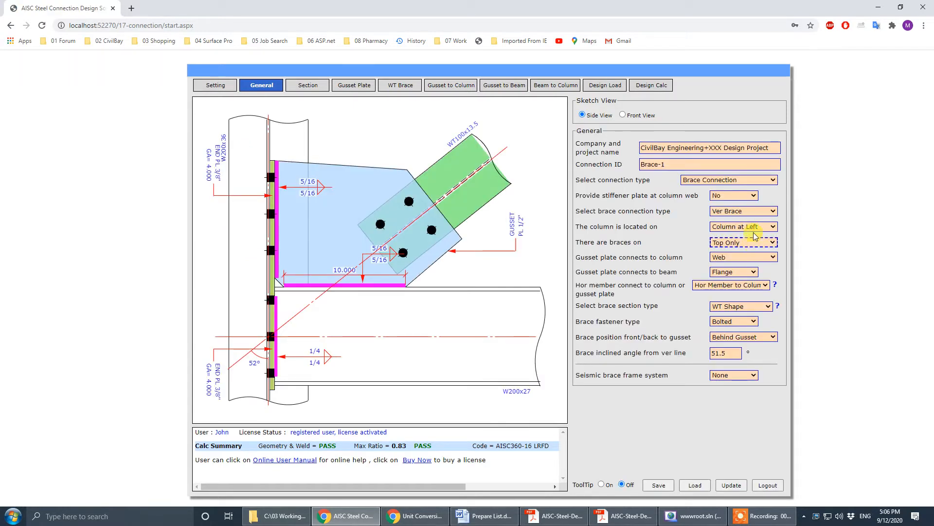
pyautogui.click(752, 286)
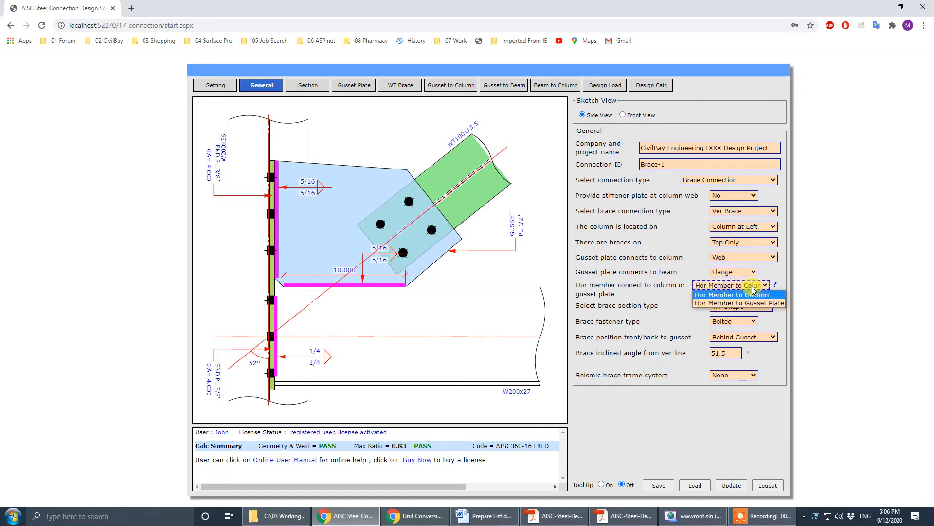
pyautogui.click(752, 294)
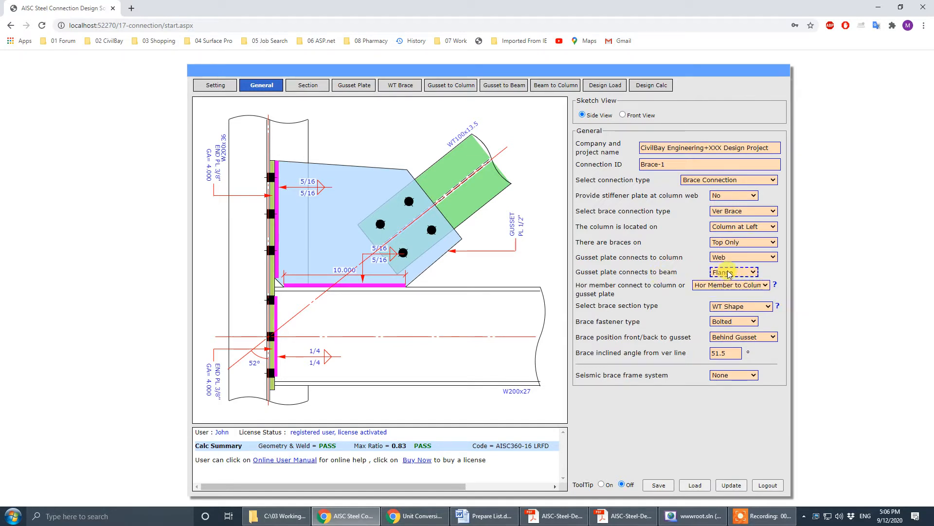
pyautogui.click(735, 258)
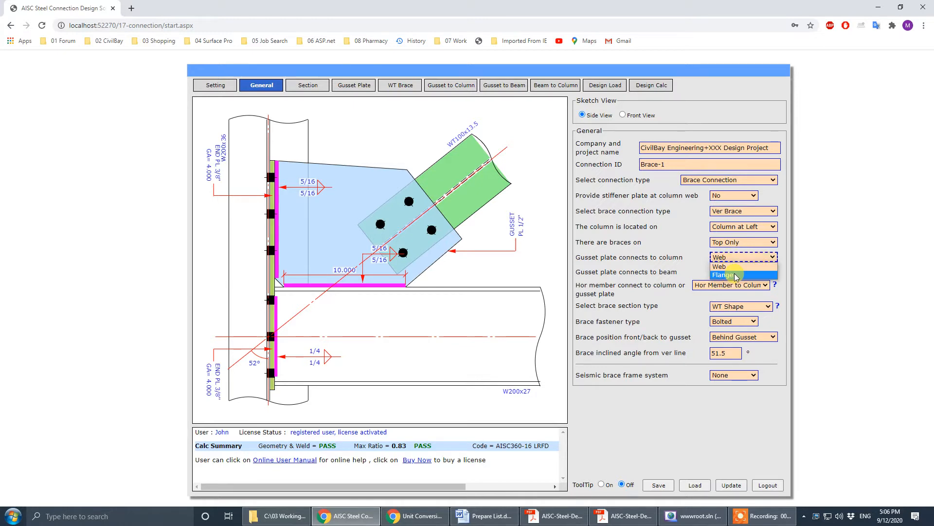
pyautogui.click(735, 276)
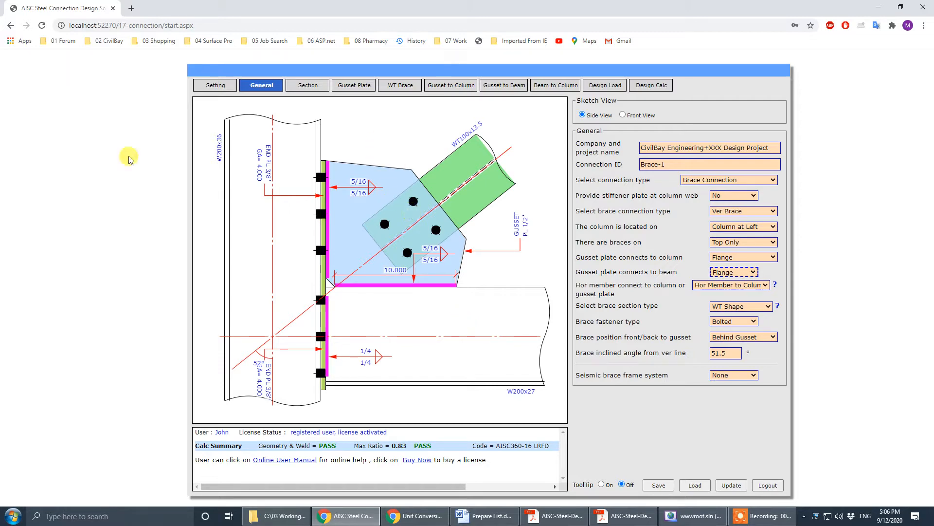
# Consult the brace angle in section B-B of the PDF drawing and set the brace inclined angle from the vertical line to 47.5°.
pyautogui.click(624, 516)
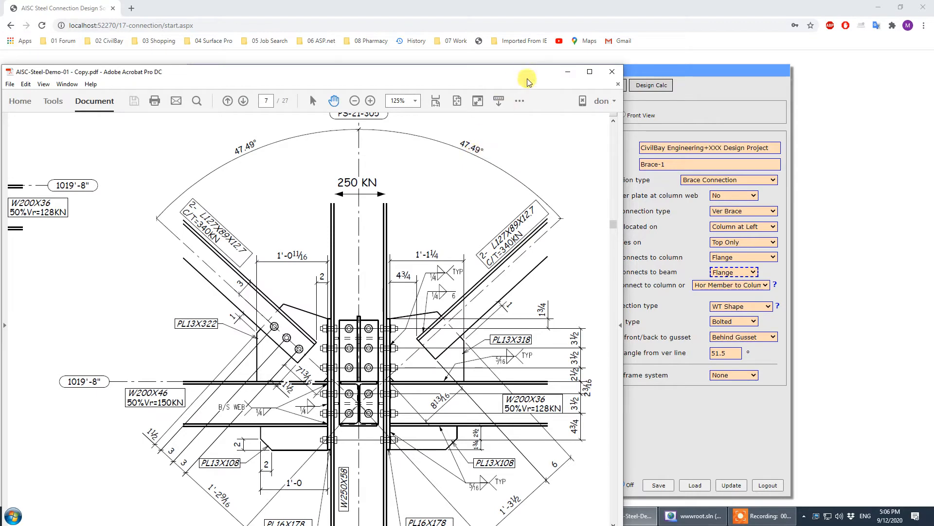
pyautogui.click(568, 72)
pyautogui.click(728, 353)
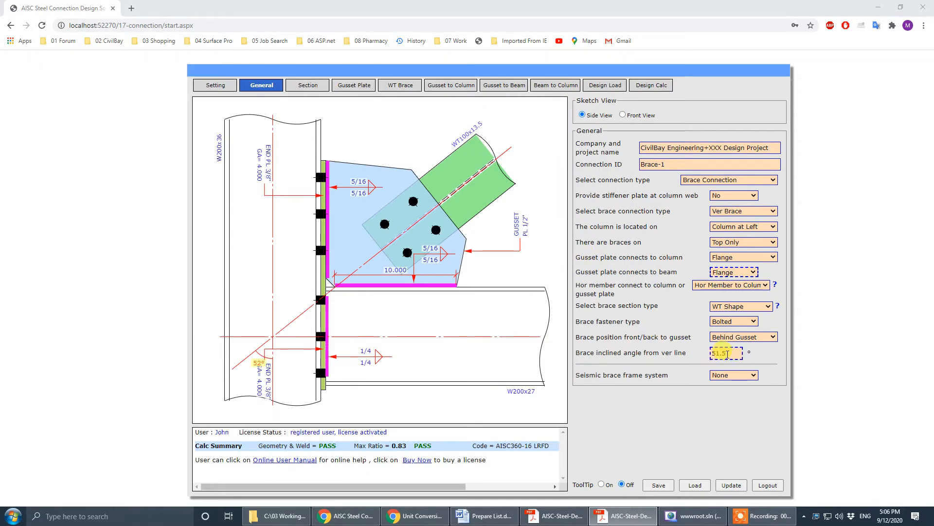
pyautogui.moveTo(727, 353); pyautogui.dragTo(601, 351)
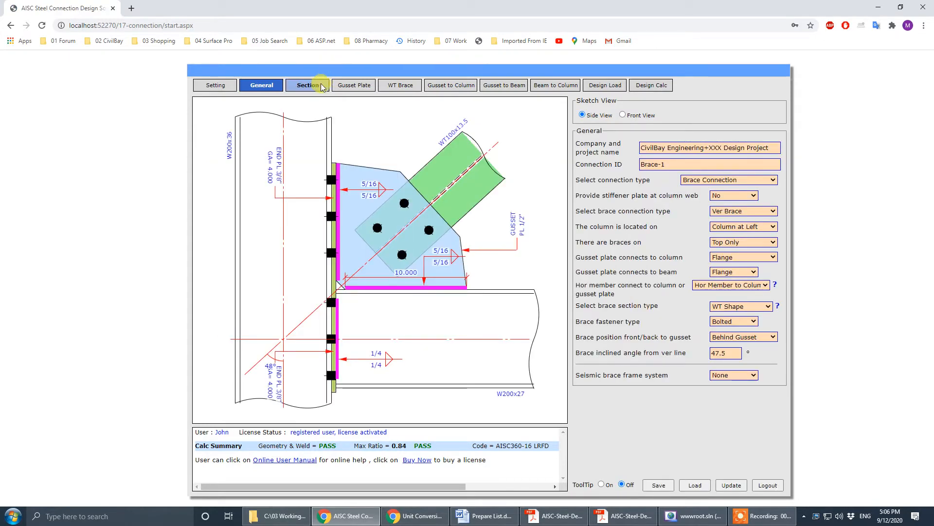
# Check the brace callout in the PDF drawing and set the brace section type to 2L1 Double Angle Ver.
pyautogui.click(308, 85)
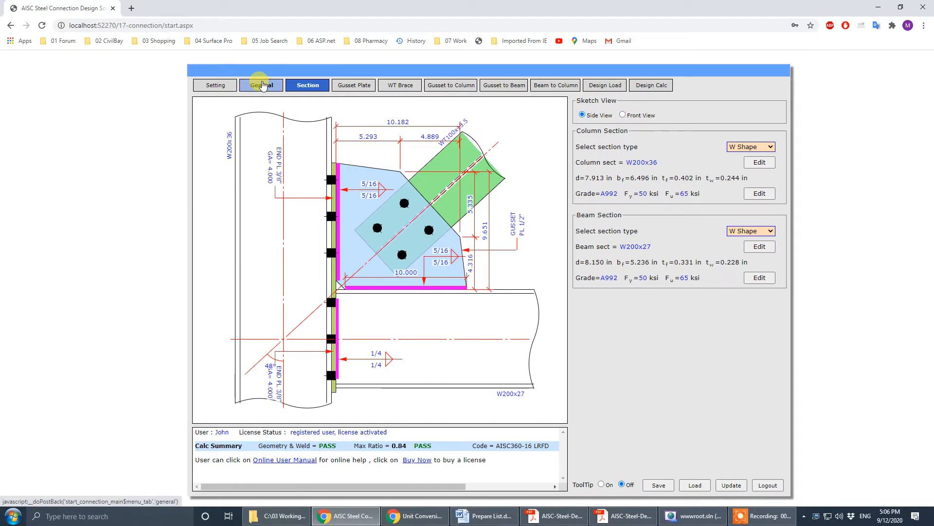
pyautogui.click(253, 86)
pyautogui.click(623, 516)
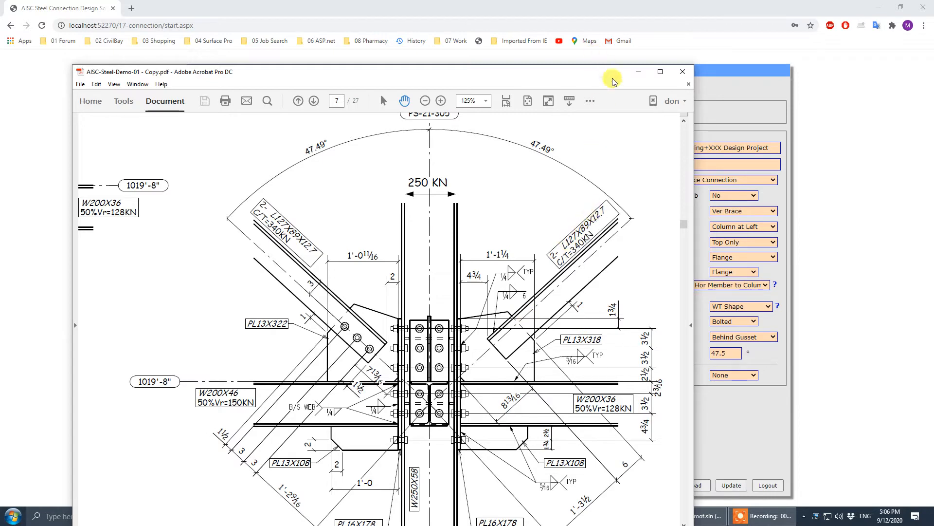
pyautogui.click(769, 273)
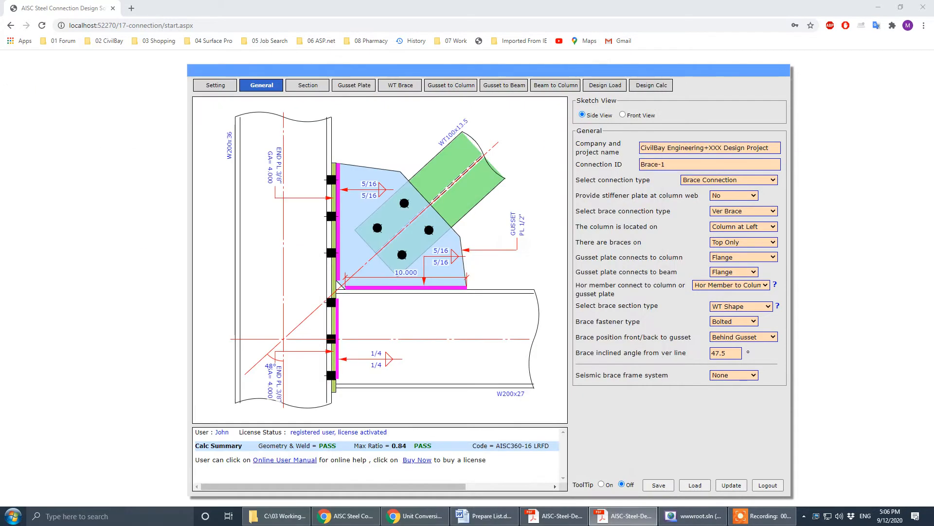
pyautogui.click(764, 306)
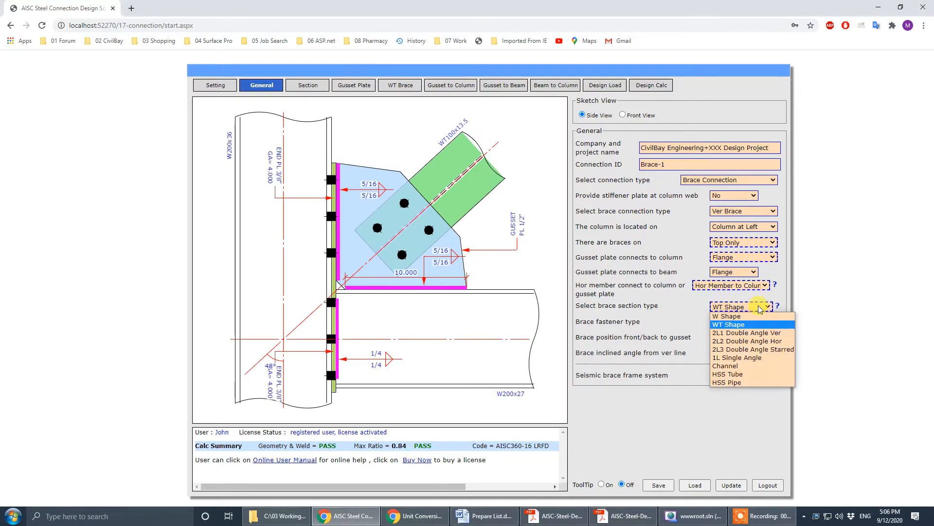
pyautogui.click(763, 334)
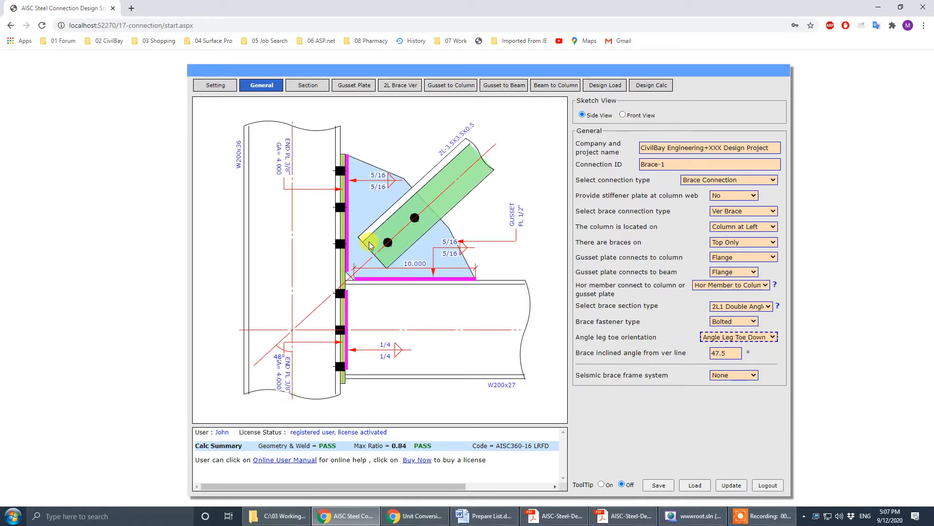
# Check the brace-to-gusset connection in section B-B of the PDF drawing and change the brace fastener type to welded.
pyautogui.click(624, 516)
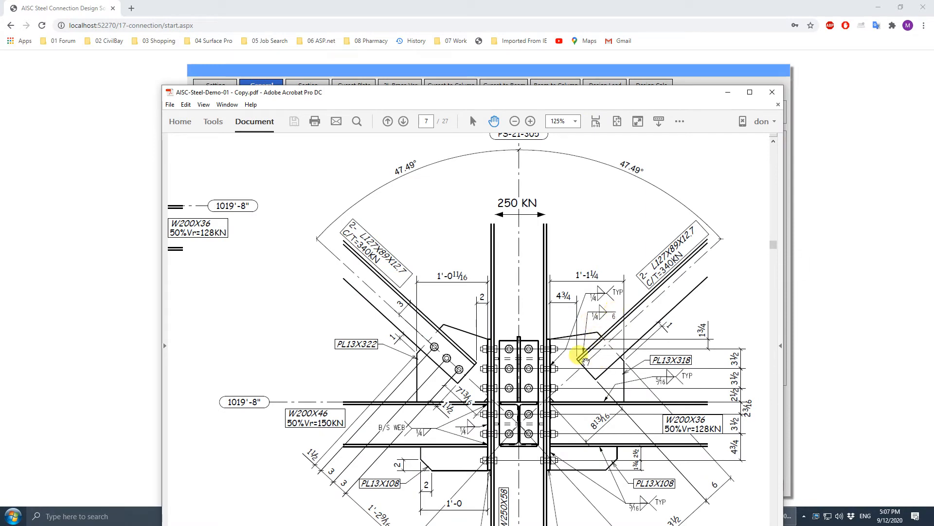
pyautogui.click(728, 92)
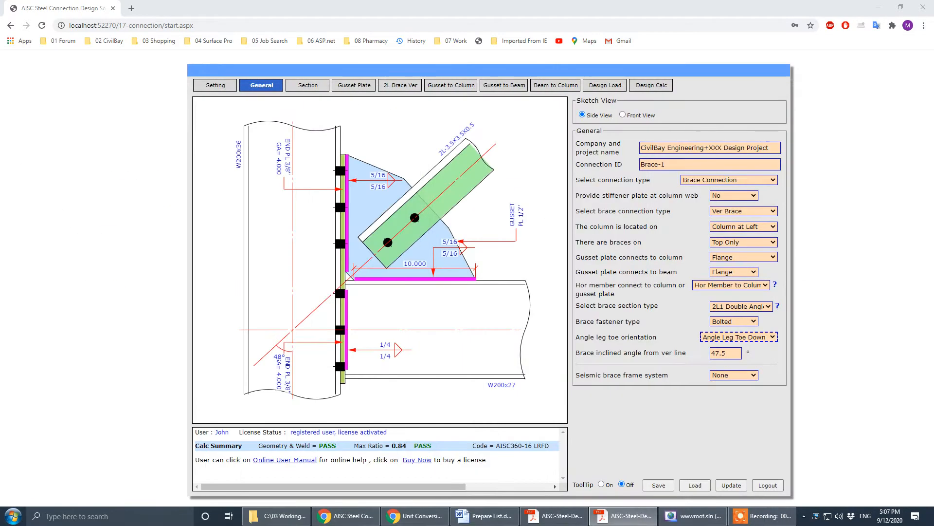
pyautogui.click(750, 321)
pyautogui.click(742, 338)
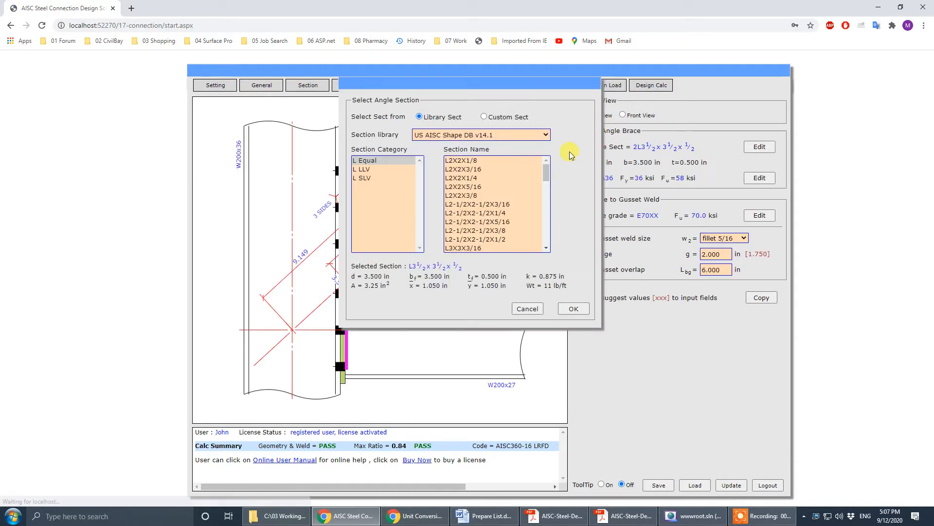
# Assign the double-angle brace the L LLV section L127x89x13 from the Canadian CISC Steel Handbook Shape library.
pyautogui.click(532, 135)
pyautogui.click(511, 161)
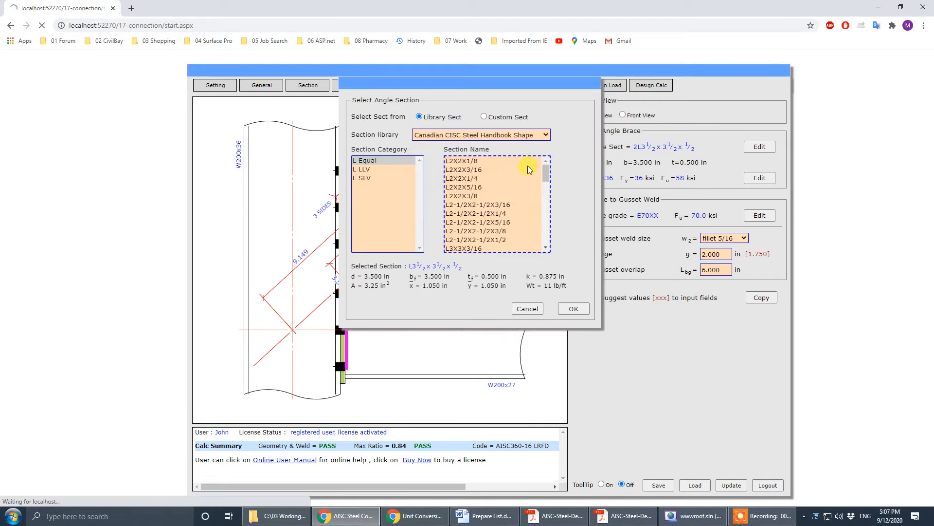
pyautogui.moveTo(548, 177); pyautogui.dragTo(546, 188)
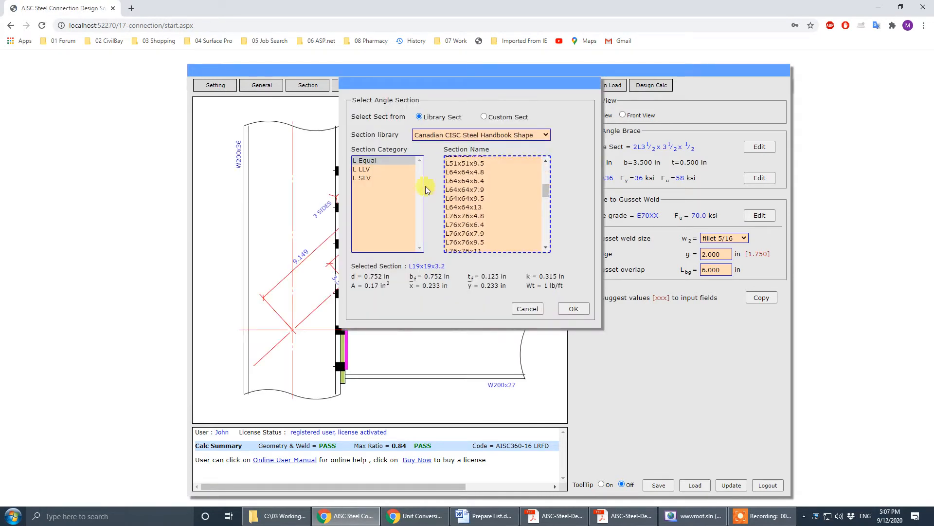
pyautogui.click(415, 169)
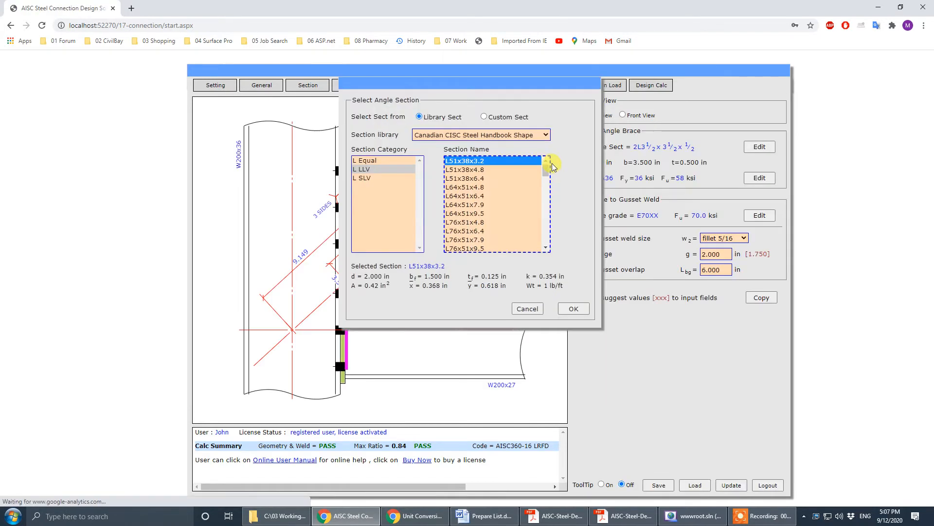
pyautogui.moveTo(547, 162); pyautogui.dragTo(545, 207)
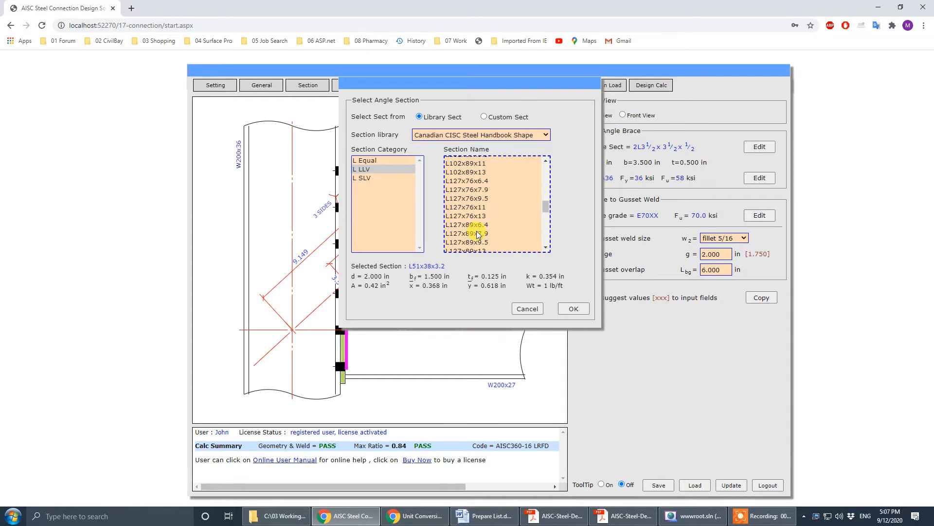
pyautogui.click(546, 249)
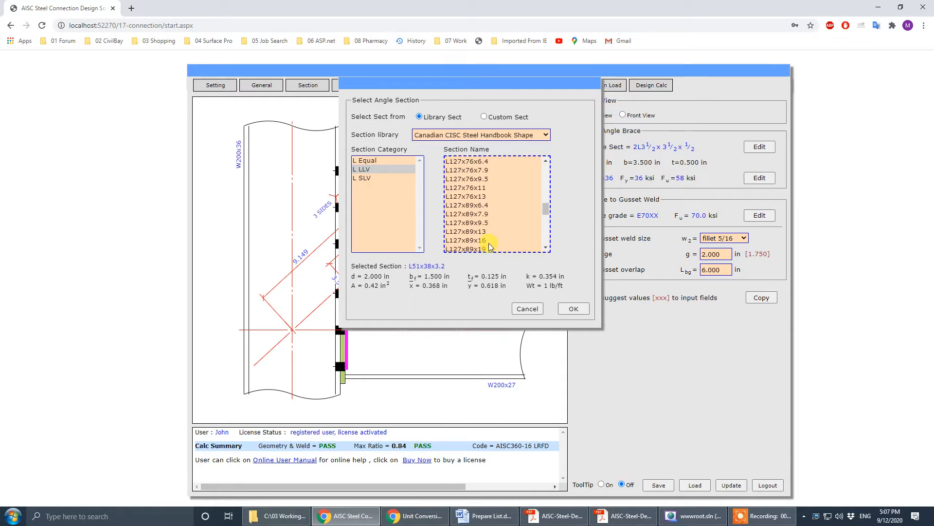
pyautogui.click(474, 232)
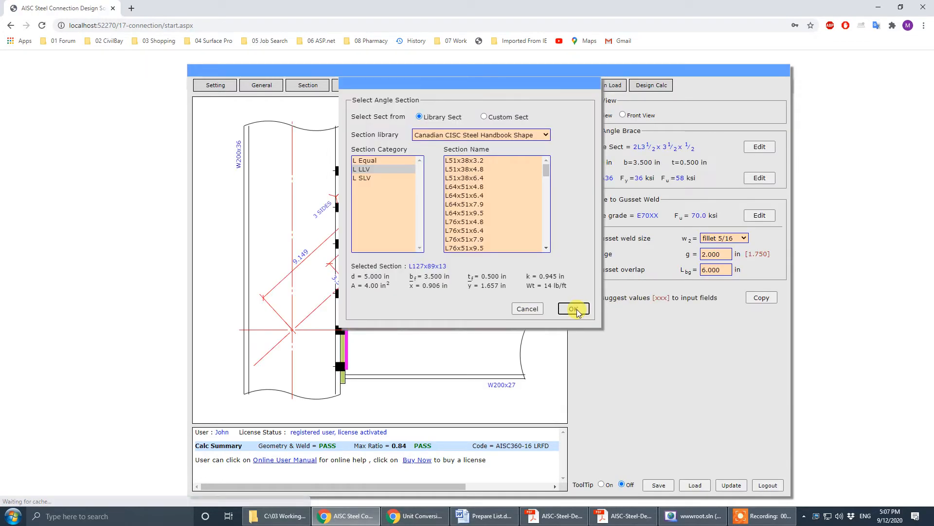
pyautogui.click(574, 309)
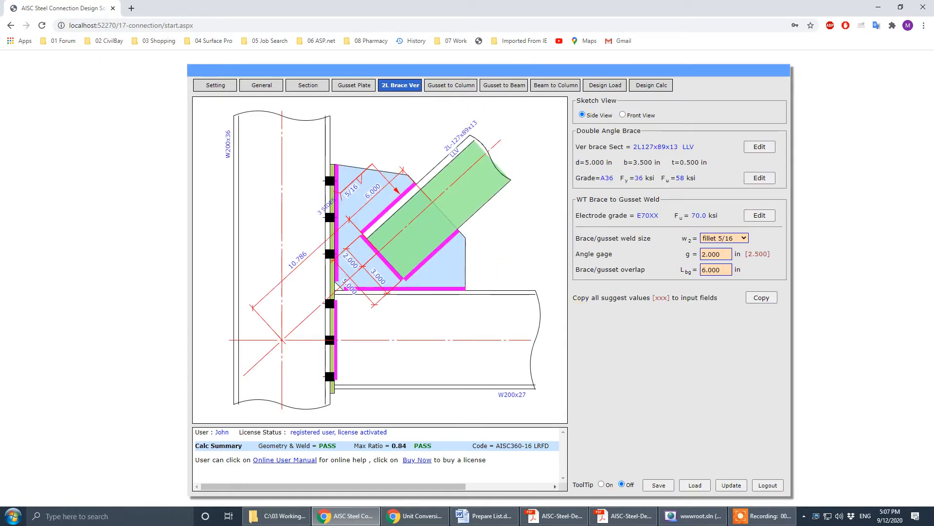
# Check the brace detail in section B-B of the PDF drawing and apply the suggested angle gage of 2.500 in.
pyautogui.moveTo(0, 114); pyautogui.dragTo(646, 114)
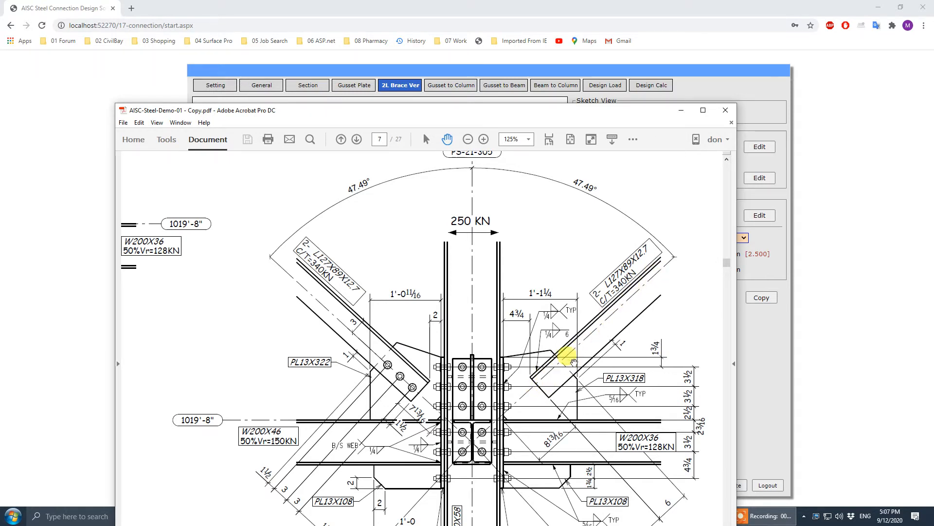
pyautogui.click(681, 110)
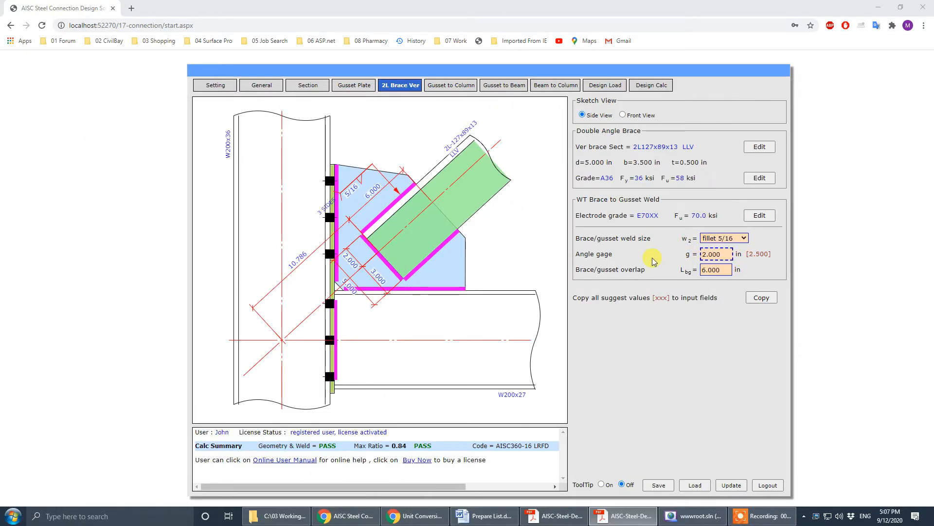
pyautogui.click(762, 296)
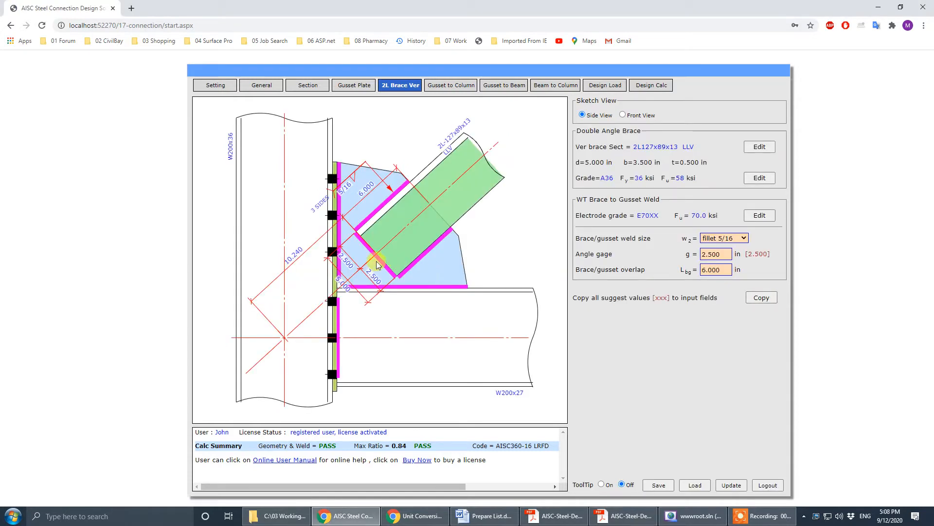
pyautogui.click(345, 266)
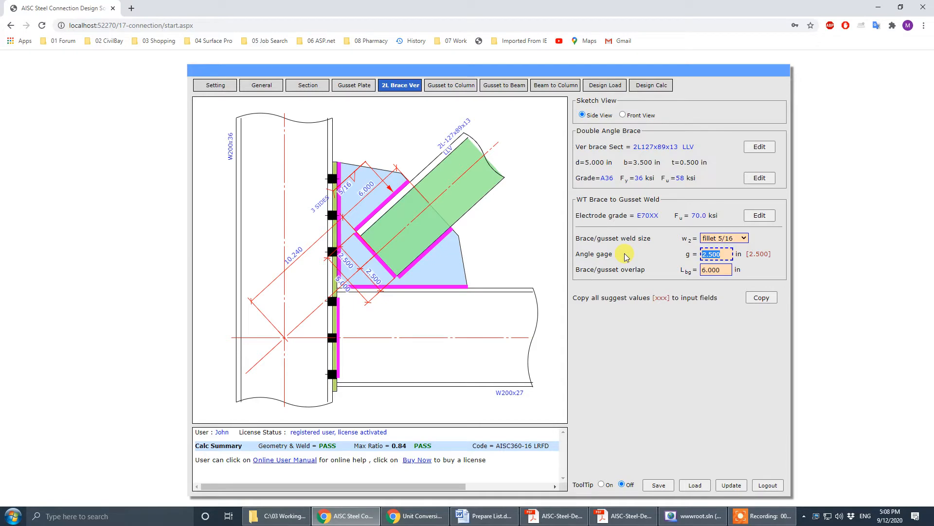
# Check section B-B of the PDF drawing, then set the brace angle gage to 2.000 in and the brace/gusset weld size to fillet 1/4.
pyautogui.click(623, 515)
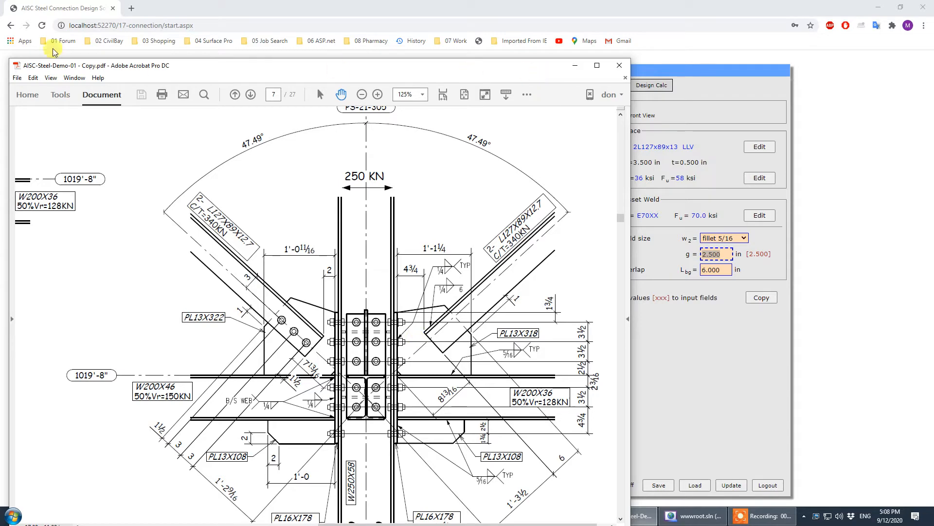
pyautogui.moveTo(418, 72); pyautogui.dragTo(0, 65)
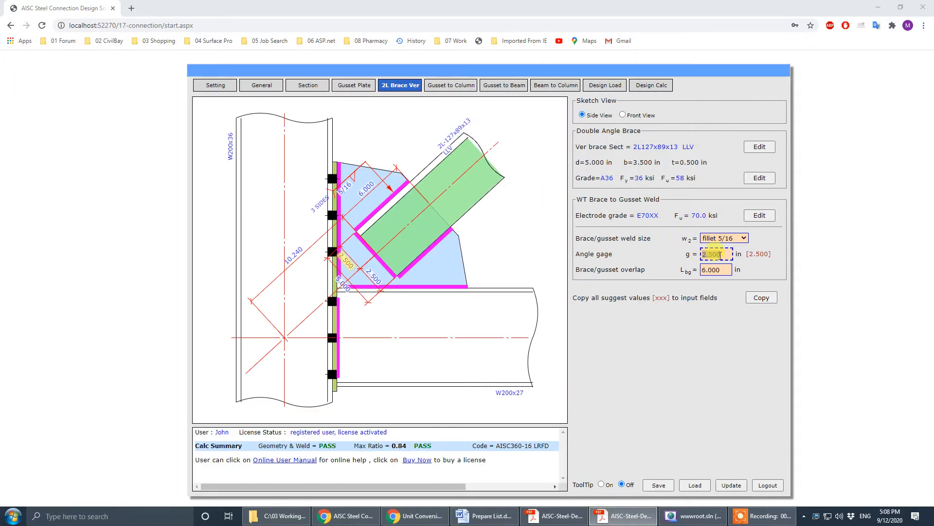
pyautogui.write('2.000')
pyautogui.click(742, 239)
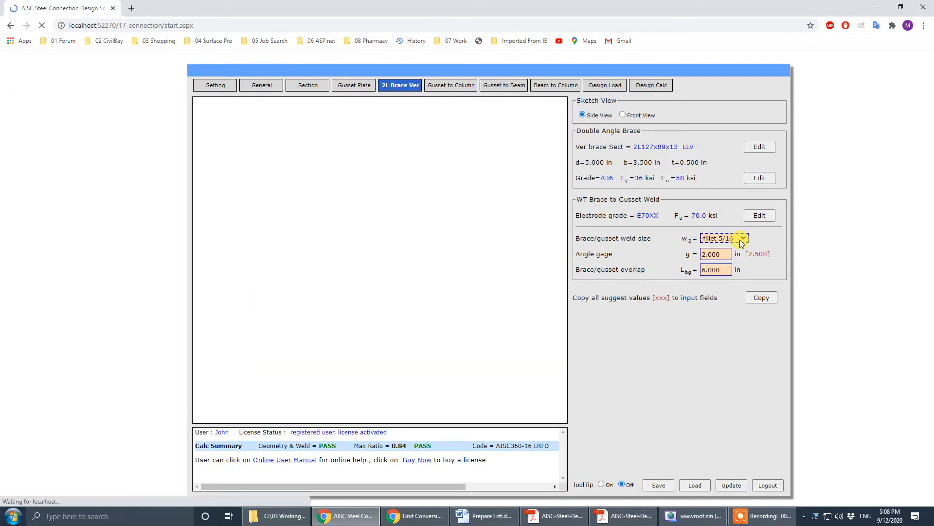
pyautogui.click(738, 258)
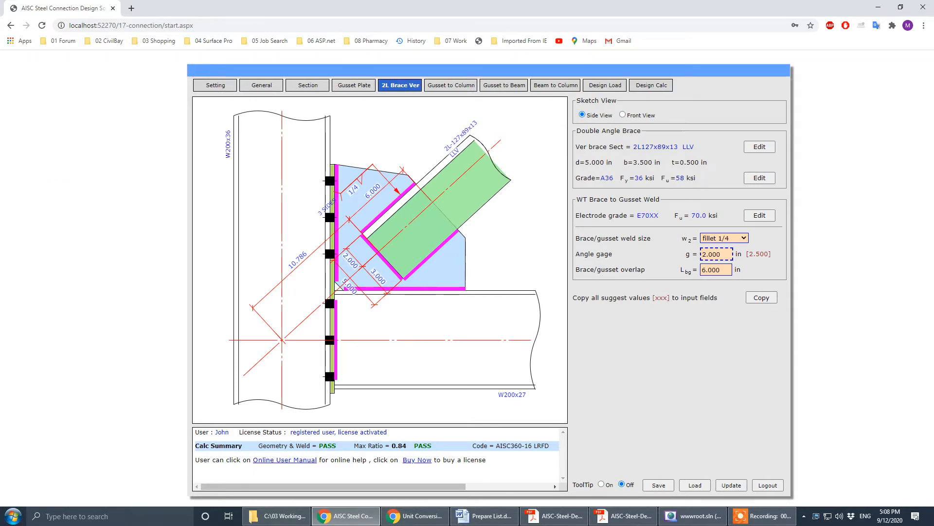
# Check the beam callout in section B-B of the PDF drawing and assign the beam section W200x36 from the Canadian CISC library.
pyautogui.hotkey('alt', 'Tab')
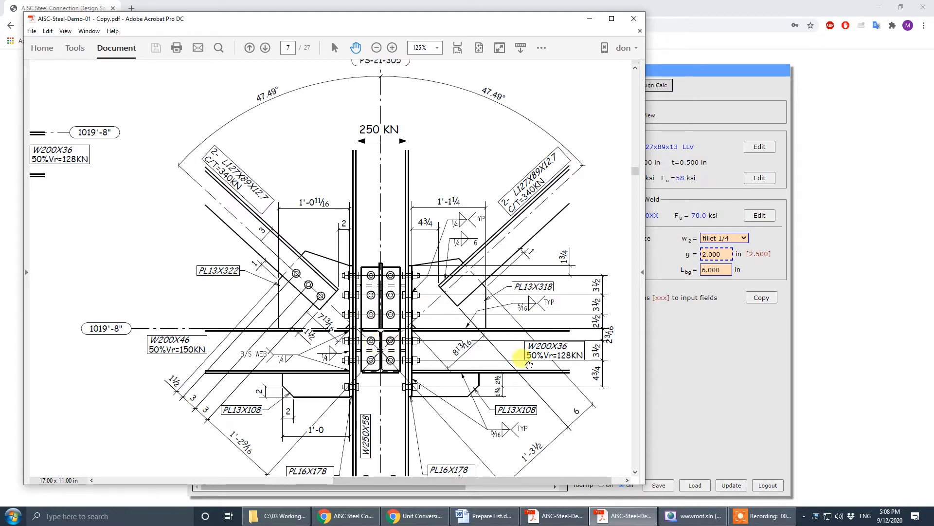
pyautogui.click(589, 19)
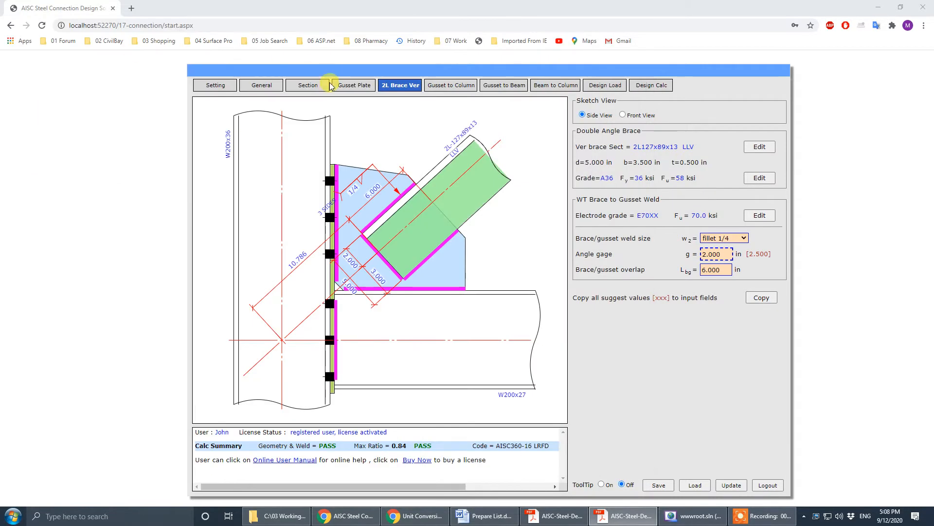
pyautogui.click(305, 86)
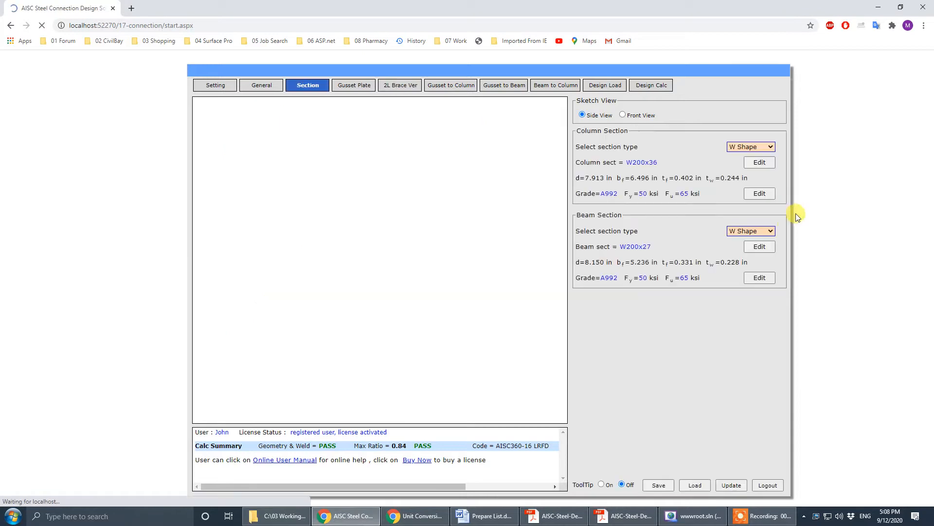
pyautogui.click(758, 247)
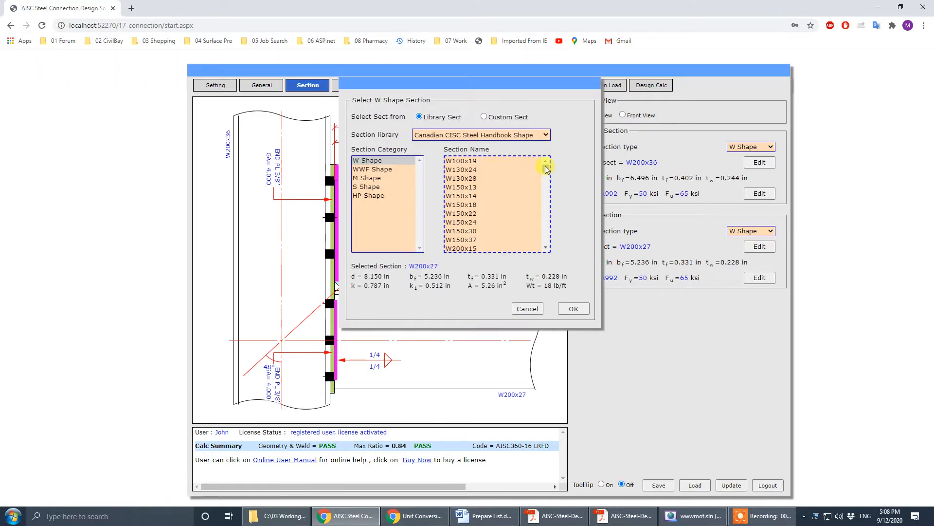
pyautogui.moveTo(546, 168); pyautogui.dragTo(547, 172)
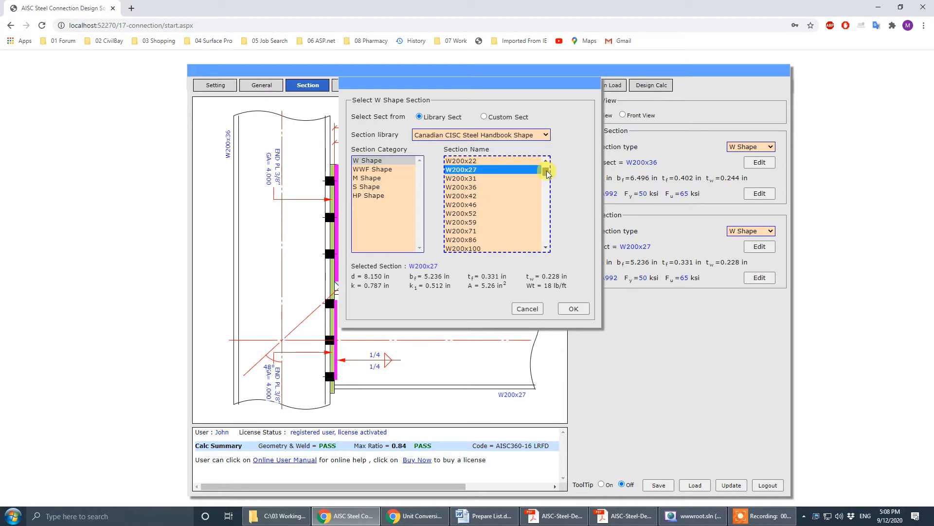
pyautogui.click(489, 187)
pyautogui.click(576, 310)
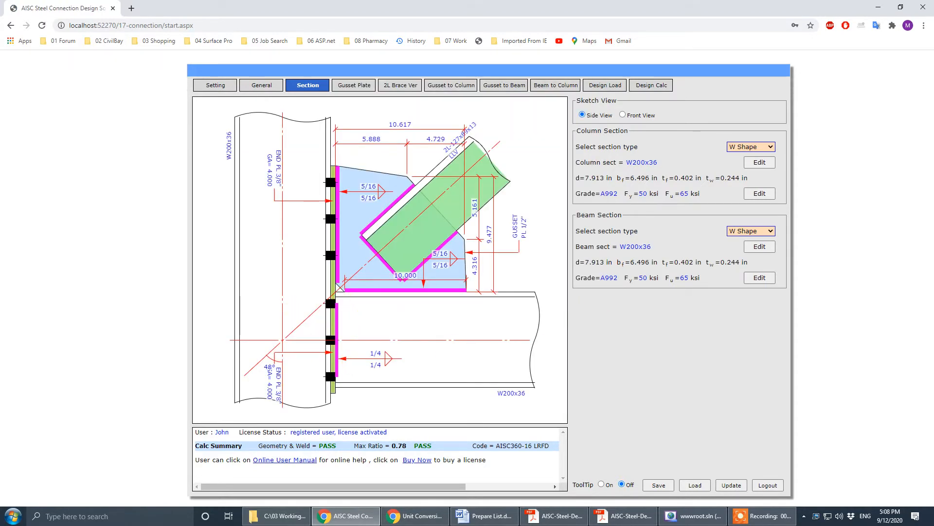
# Check the end plate extent in section B-B of the PDF drawing and set the beam-to-column end plate extension range to beyond the beam flange.
pyautogui.hotkey('alt', 'Tab')
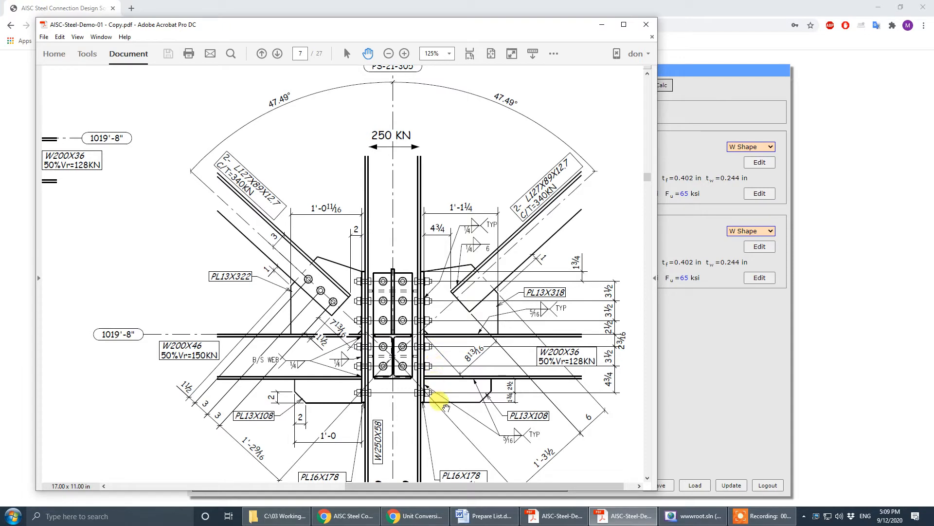
pyautogui.moveTo(539, 29); pyautogui.dragTo(0, 39)
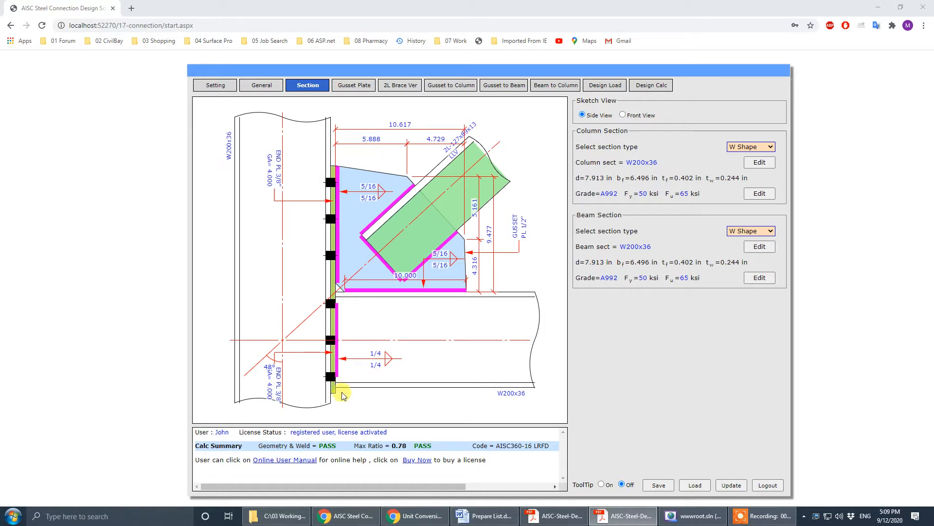
pyautogui.click(336, 267)
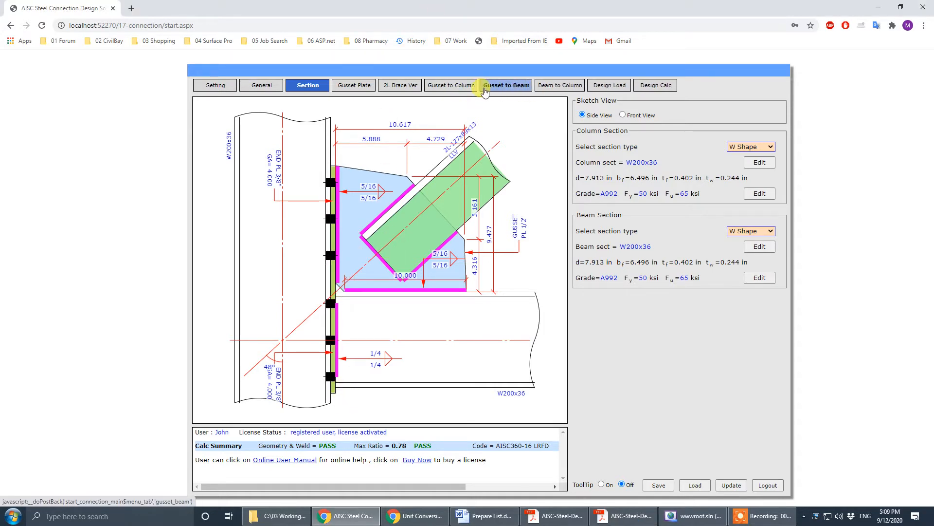
pyautogui.click(558, 86)
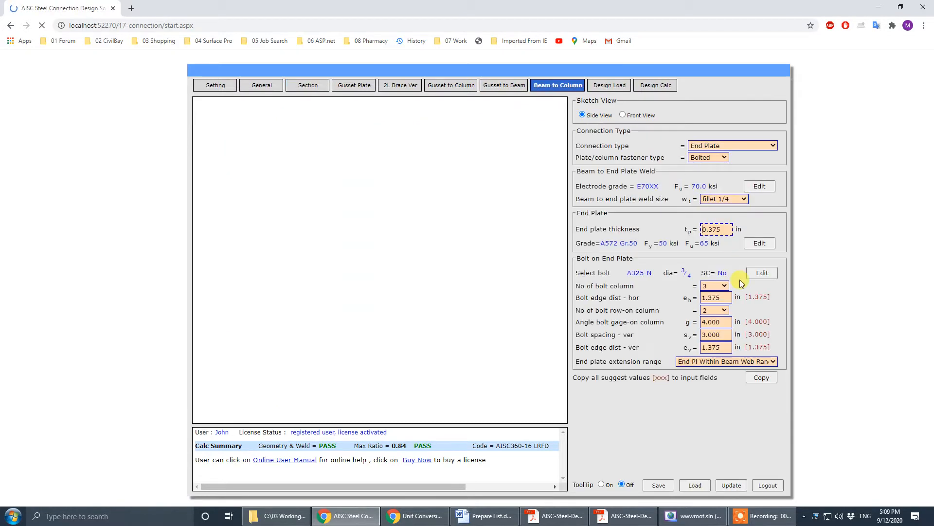
pyautogui.click(755, 363)
pyautogui.click(762, 387)
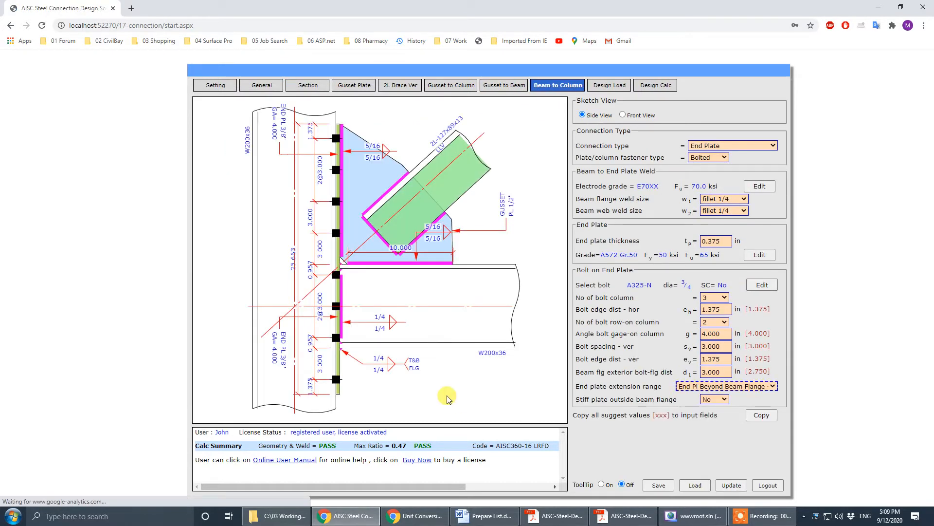
# Apply the suggested end plate bolt values, check the bolt layout in the PDF drawing, and set the beam flange exterior bolt-to-flange distance to 2.5 in.
pyautogui.click(762, 416)
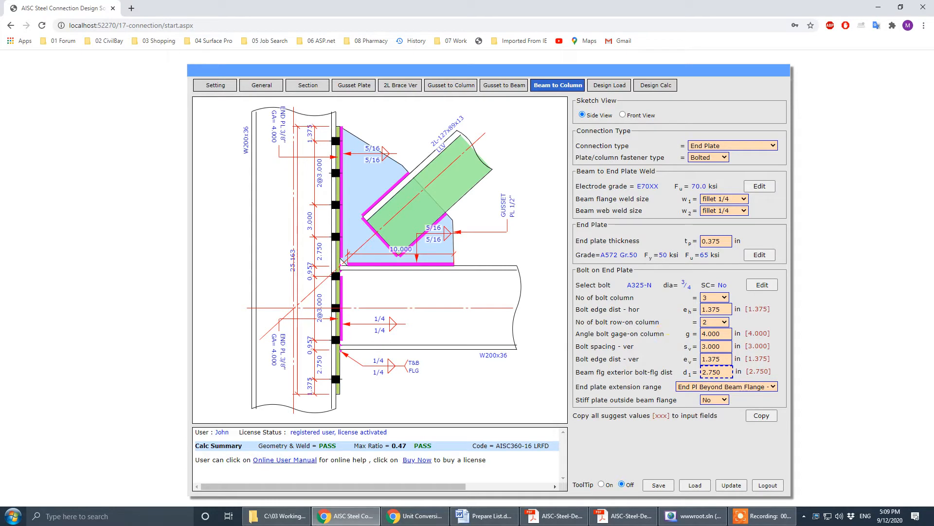
pyautogui.click(624, 516)
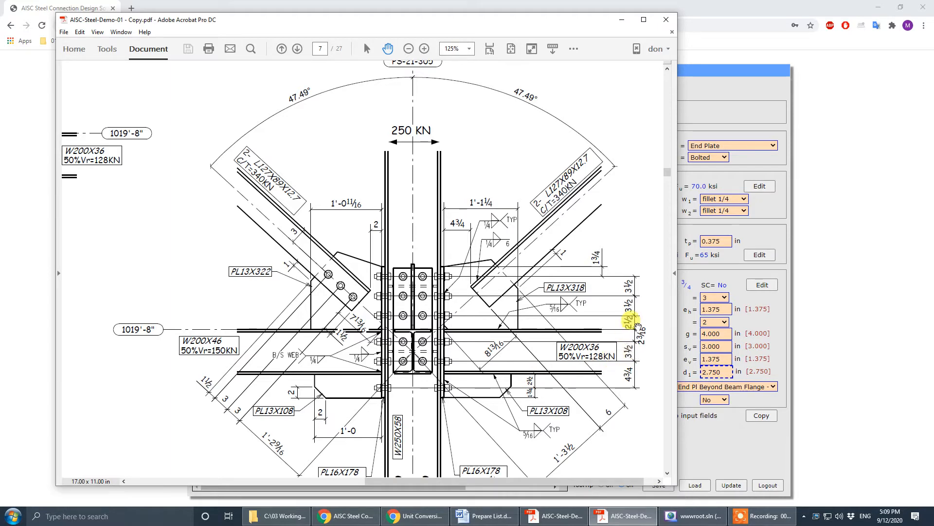
pyautogui.click(622, 19)
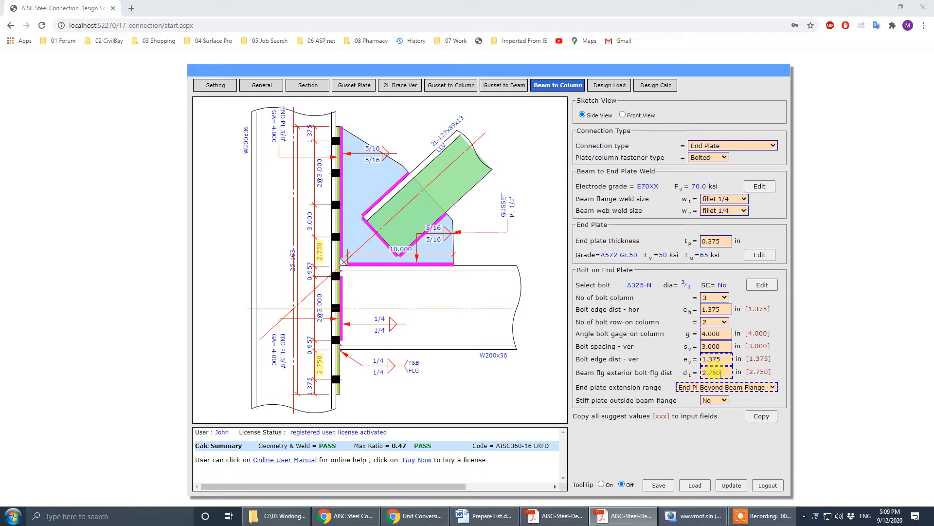
pyautogui.moveTo(724, 373); pyautogui.dragTo(670, 372)
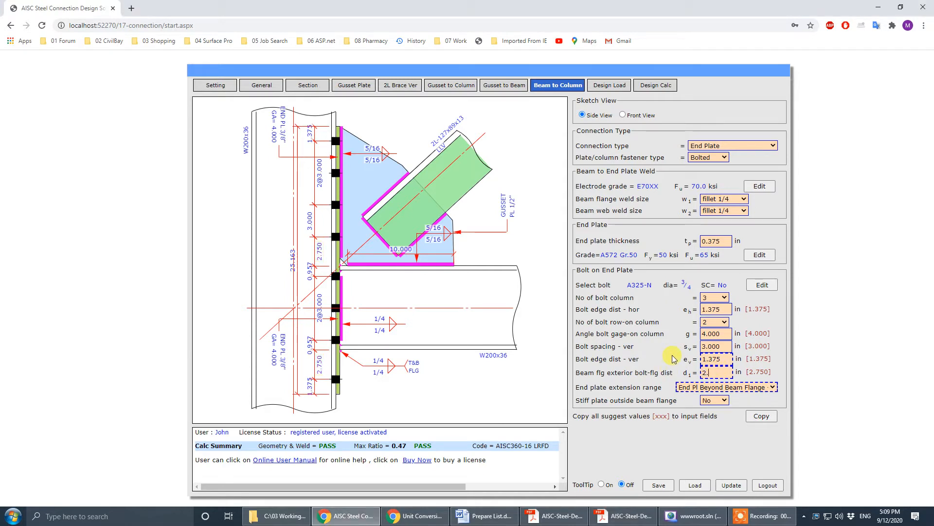
pyautogui.write('2.5')
pyautogui.press('Tab')
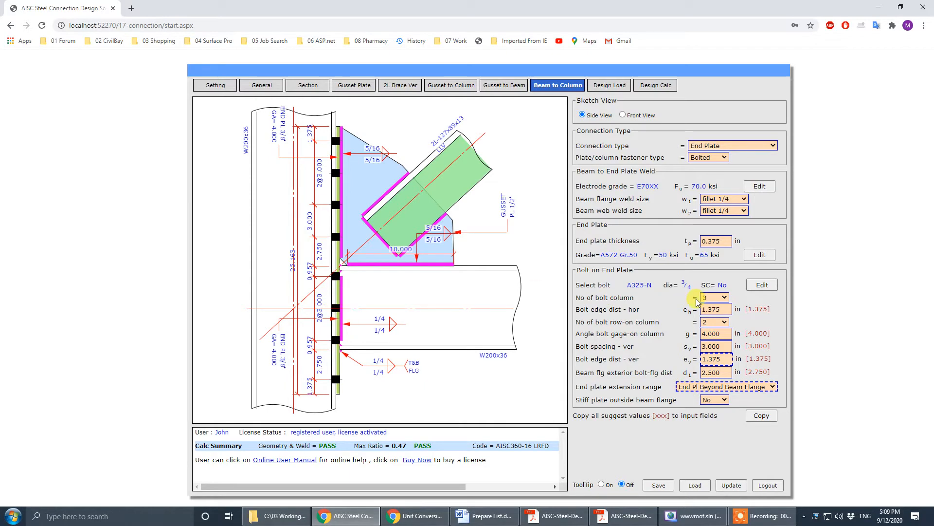
# Set the number of bolt columns on the end plate to 2 and the vertical bolt spacing to 3.5 in.
pyautogui.click(716, 302)
pyautogui.click(718, 307)
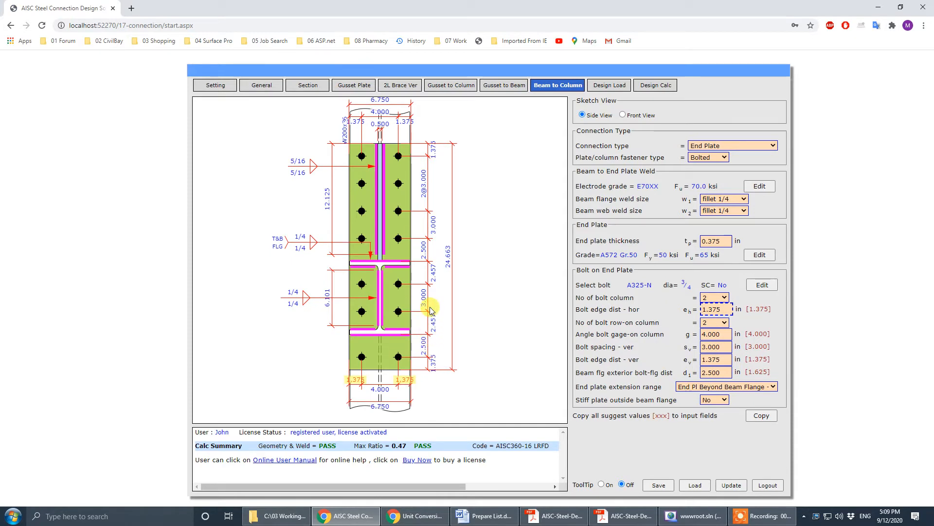
pyautogui.click(704, 347)
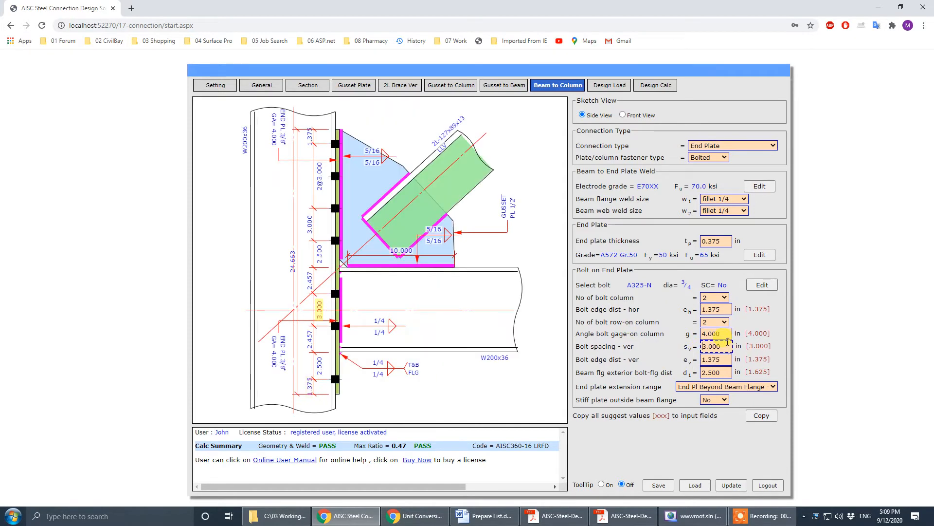
pyautogui.moveTo(729, 349); pyautogui.dragTo(605, 343)
pyautogui.write('3')
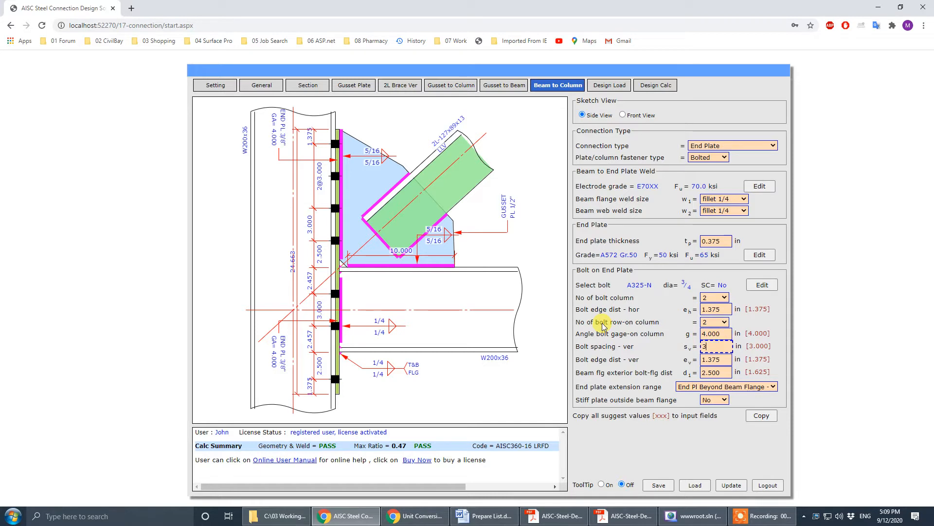
pyautogui.write('.5')
pyautogui.press('Tab')
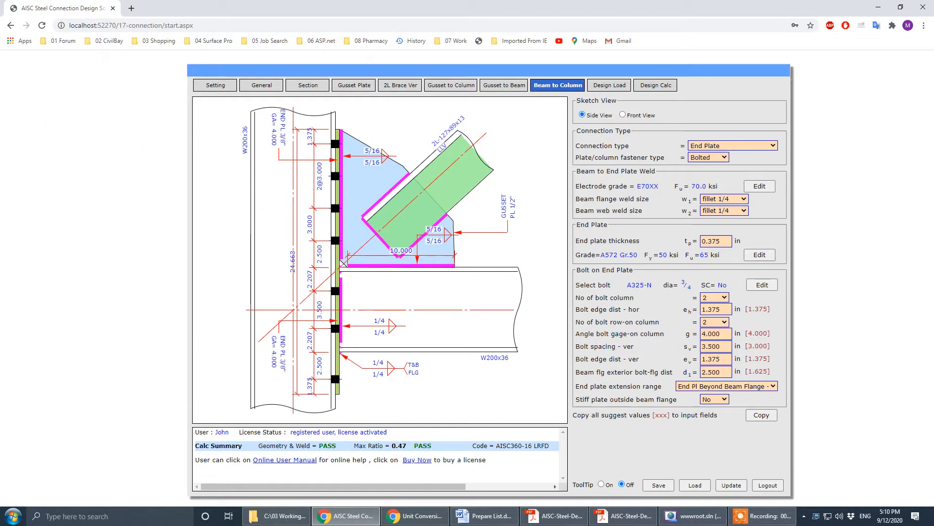
# Check the end plate callout in section B-B of the PDF drawing and set the beam-to-column end plate thickness to 0.625 in.
pyautogui.hotkey('alt', 'Tab')
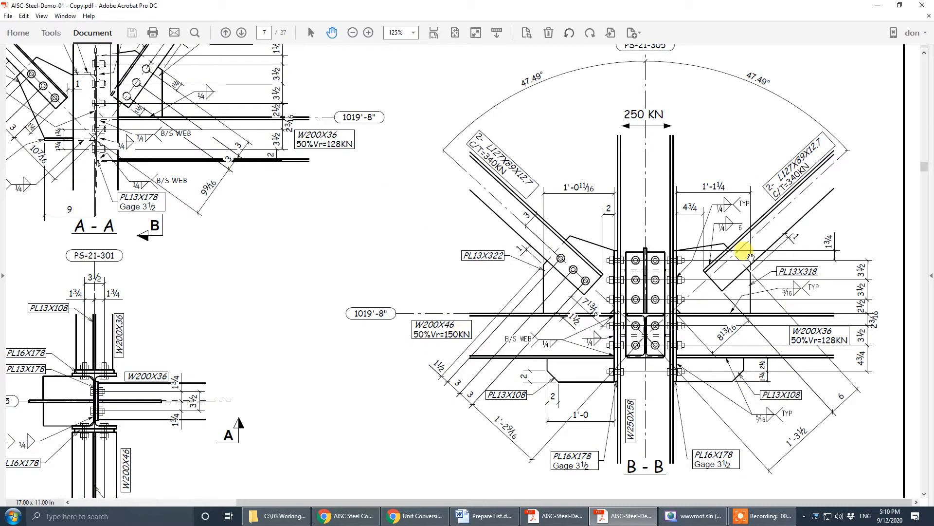
pyautogui.click(900, 5)
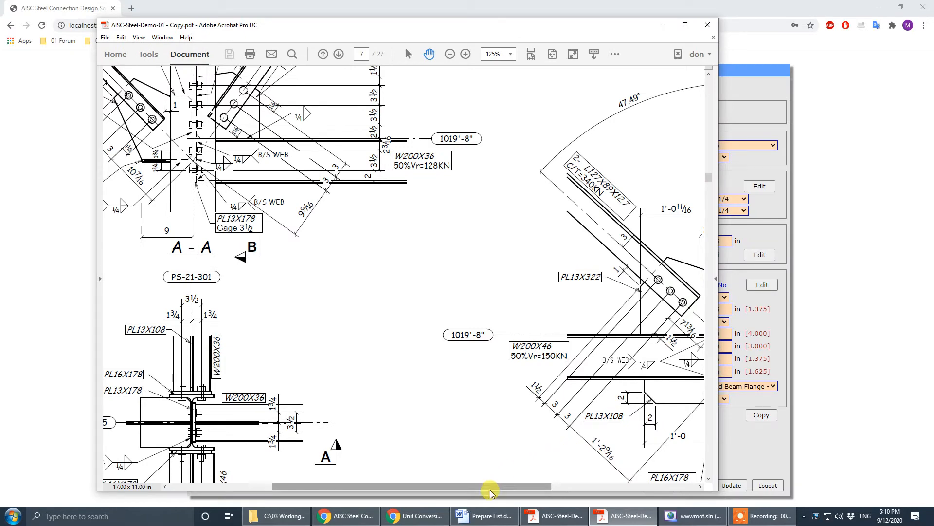
pyautogui.moveTo(490, 487); pyautogui.dragTo(671, 484)
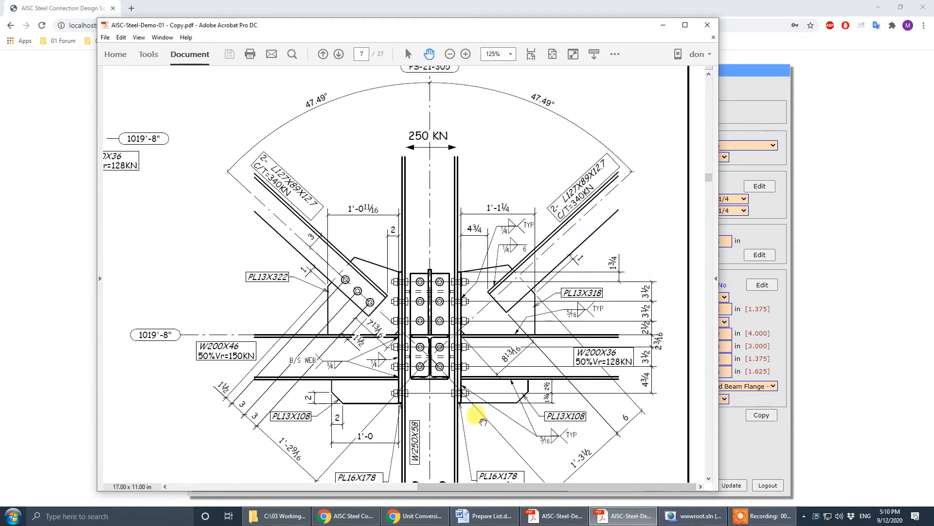
pyautogui.scroll(-1, 472, 421)
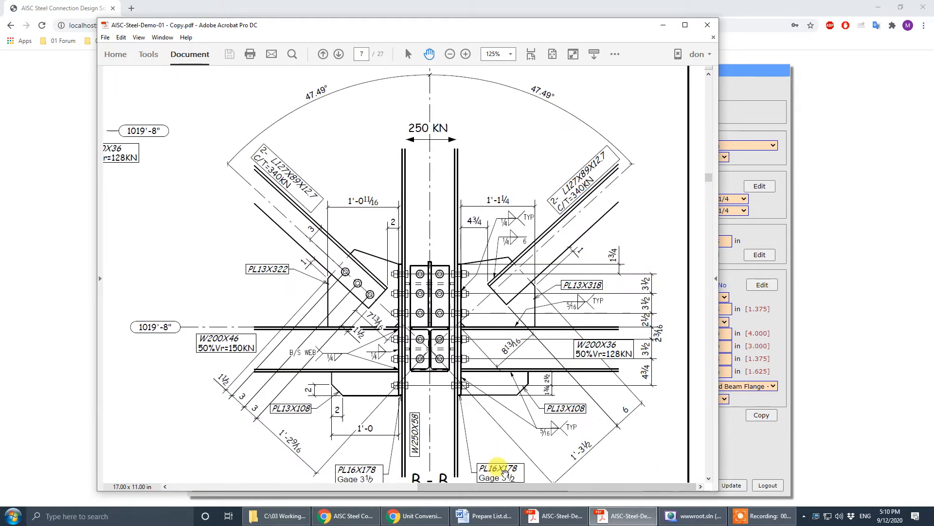
pyautogui.scroll(-1, 530, 453)
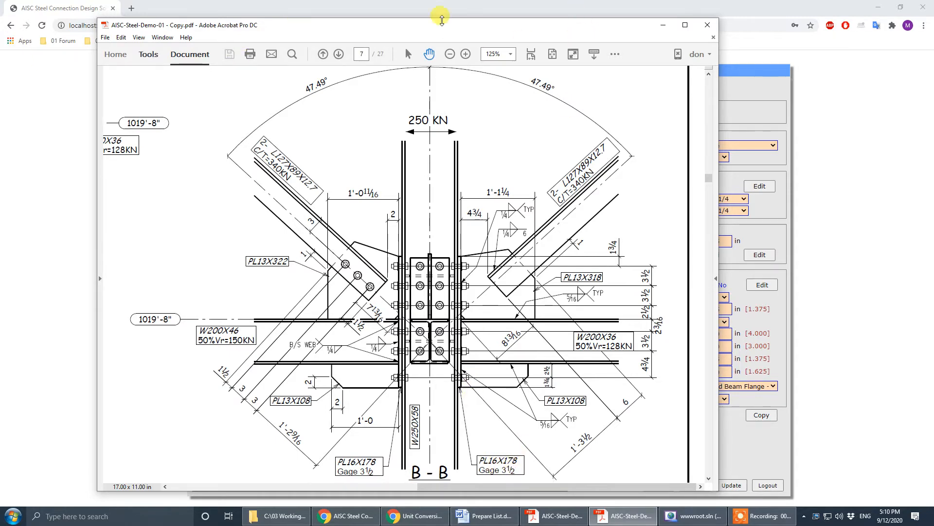
pyautogui.moveTo(477, 32); pyautogui.dragTo(0, 44)
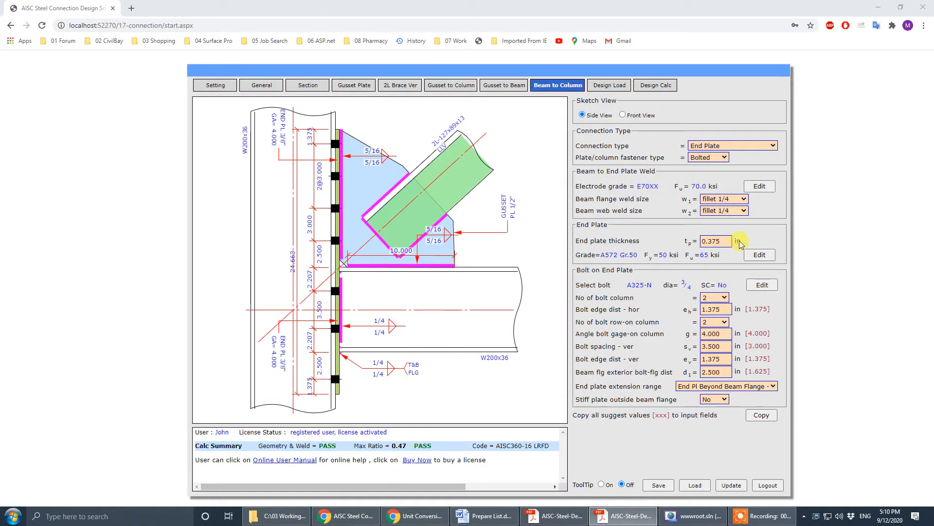
pyautogui.click(724, 242)
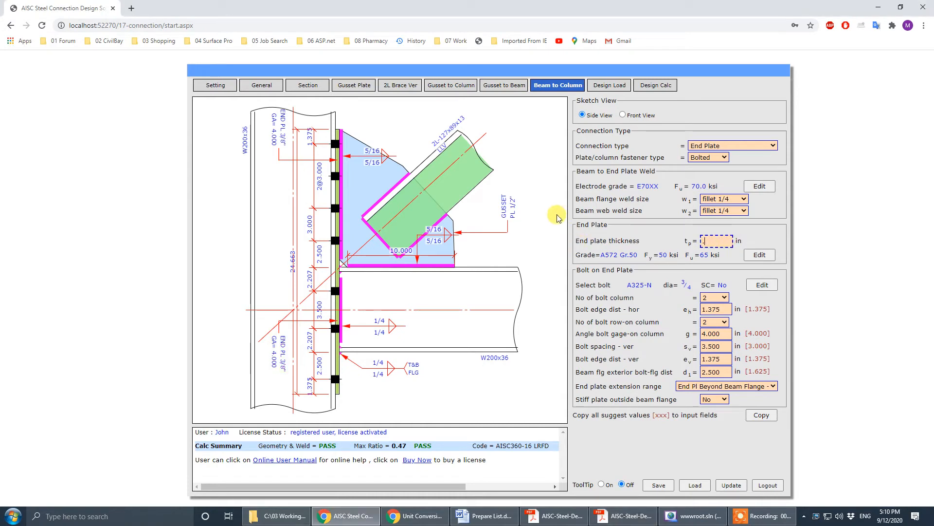
pyautogui.write('.625')
pyautogui.click(584, 204)
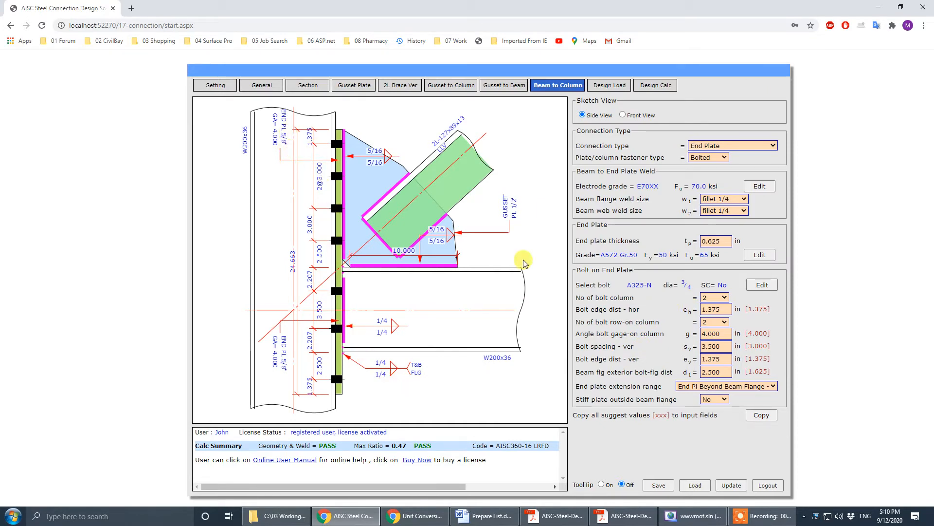
# Set the beam-to-column end plate's bolt gage on the column to 3.5 in and update the connection sketch.
pyautogui.click(712, 347)
pyautogui.click(711, 334)
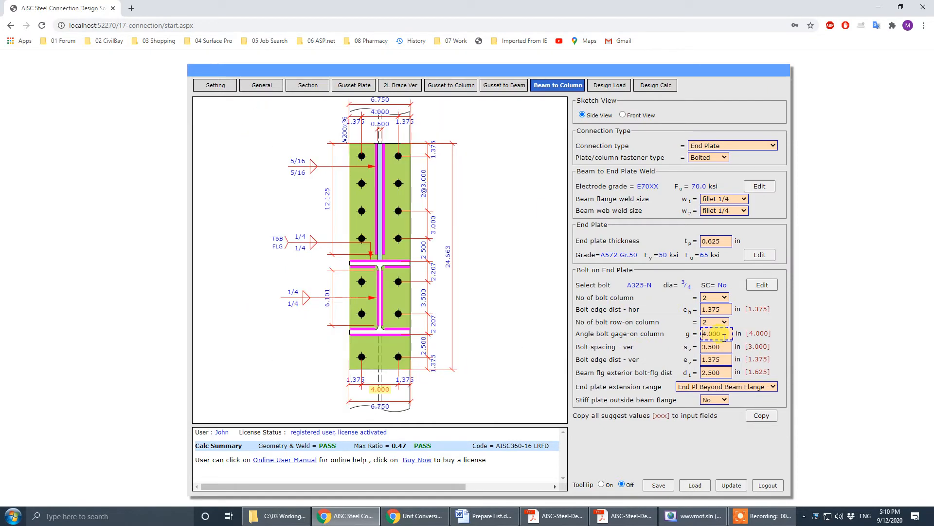
pyautogui.write('3.5')
pyautogui.click(555, 310)
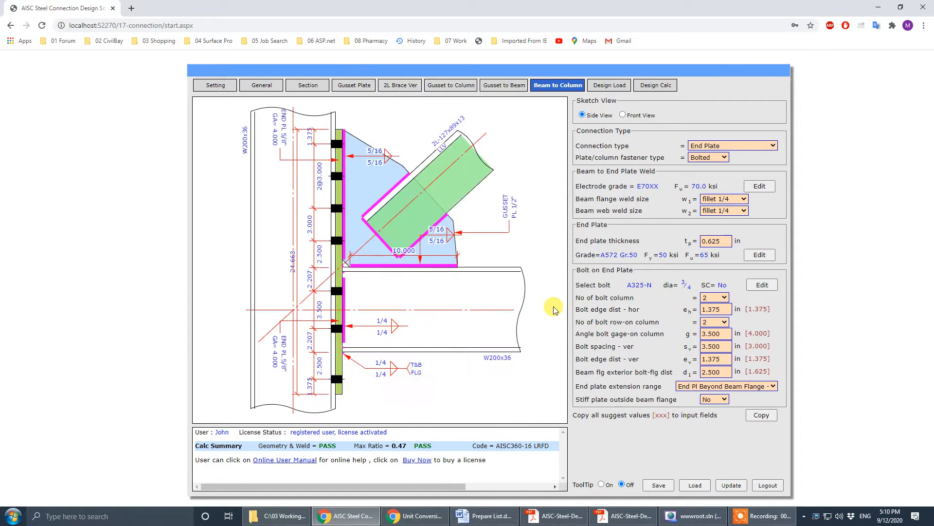
pyautogui.click(732, 485)
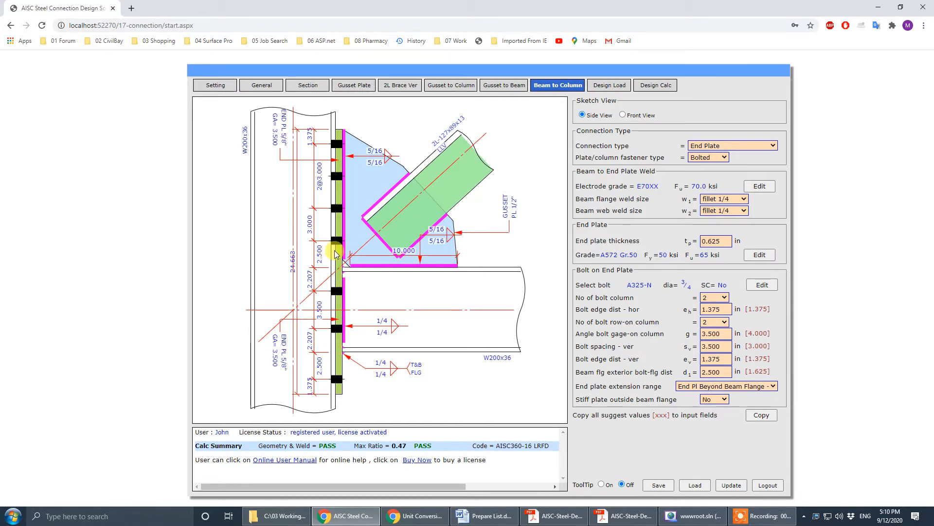
# Check the bolt layout beside the gusset in the PDF drawing and set the gusset-to-column number of bolt columns to 2.
pyautogui.click(624, 516)
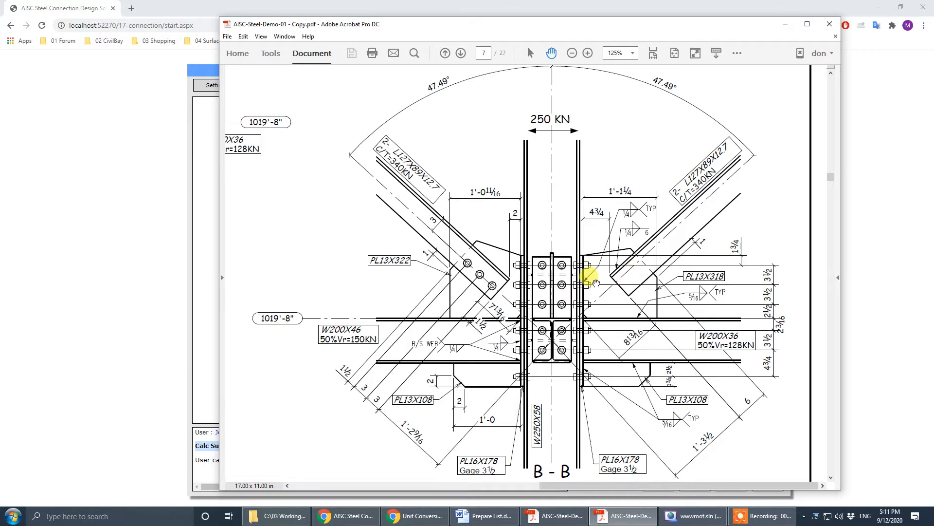
pyautogui.click(857, 23)
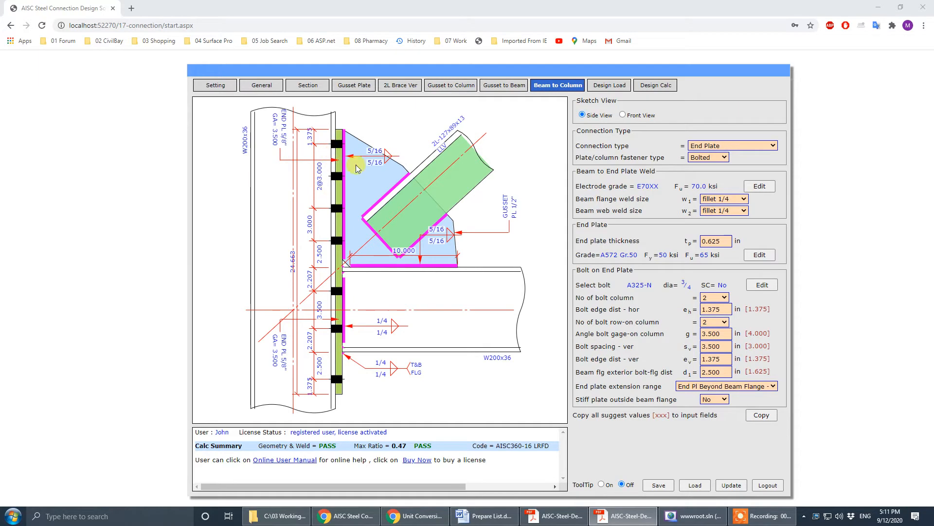
pyautogui.click(448, 86)
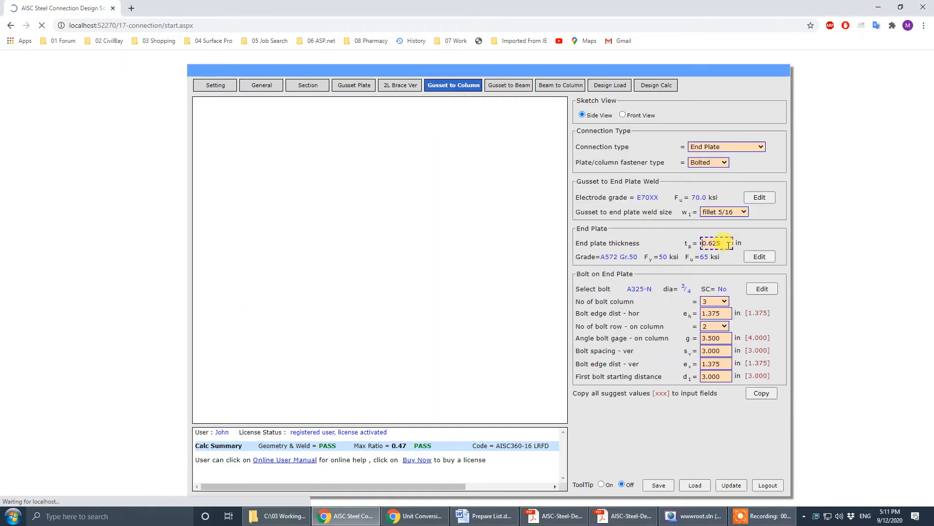
pyautogui.click(715, 301)
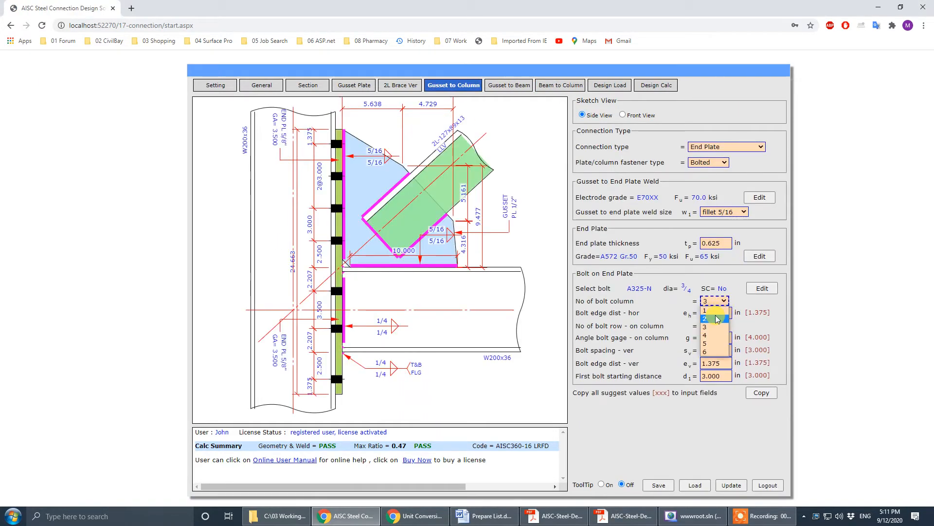
pyautogui.click(717, 318)
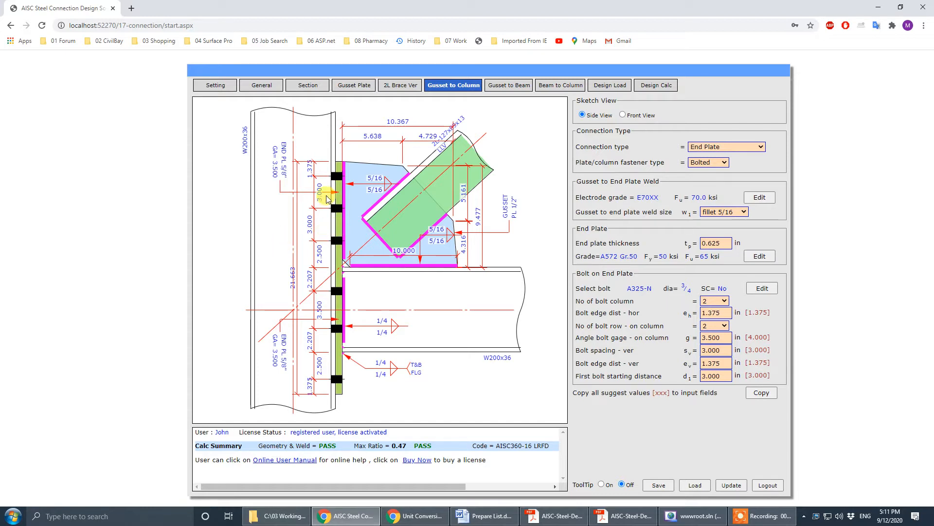
# Set the gusset-to-column vertical bolt edge distance to 1.5 in and update the connection sketch.
pyautogui.click(722, 364)
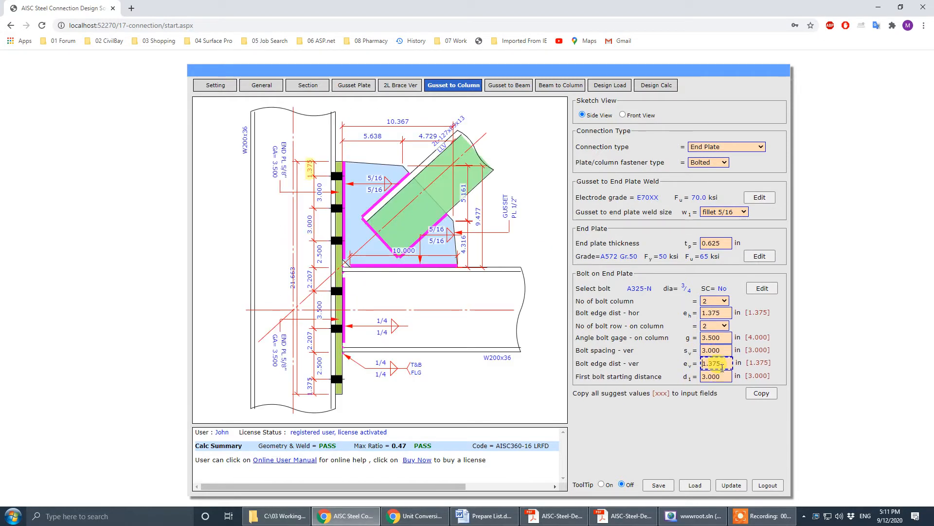
pyautogui.moveTo(730, 364); pyautogui.dragTo(591, 362)
pyautogui.write('1.5')
pyautogui.click(589, 350)
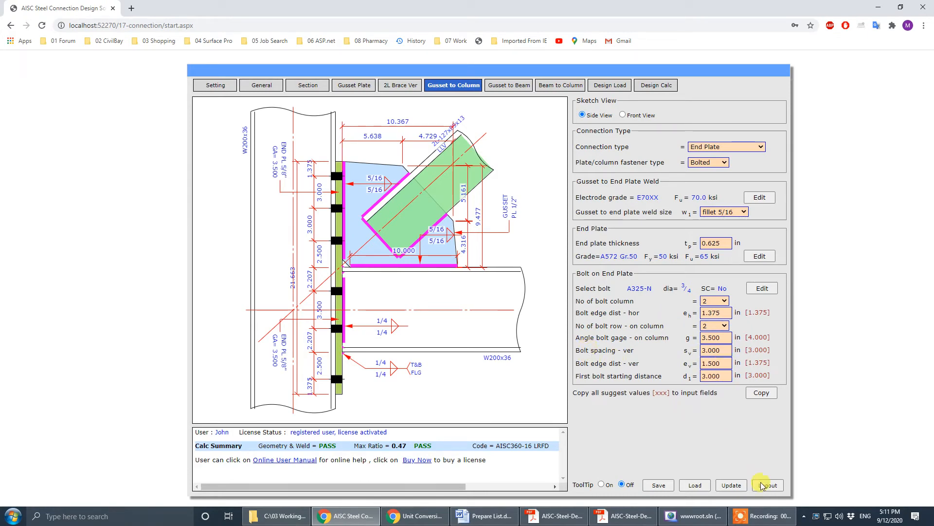
pyautogui.click(732, 486)
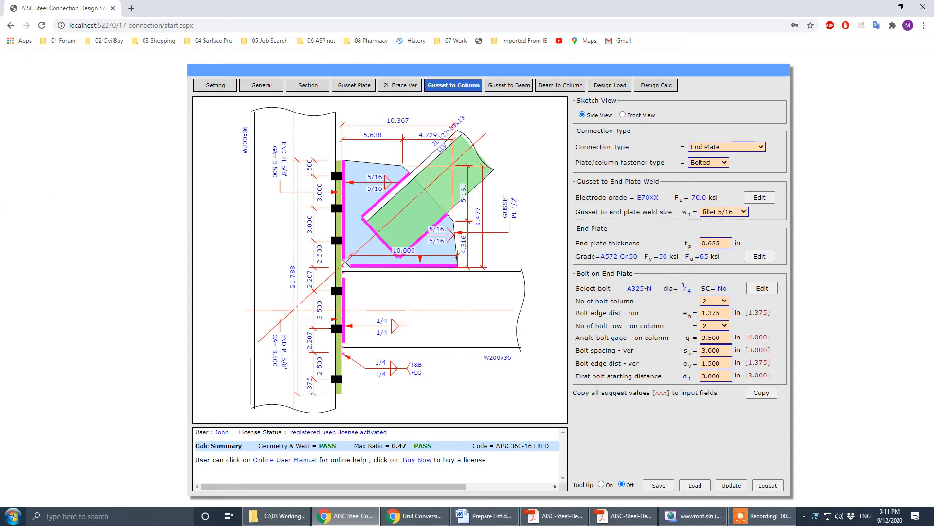
# Check the brace offset in section B-B of the PDF drawing and set the gusset plate's brace clearance to beam or column to 4.75 in.
pyautogui.hotkey('alt', 'Tab')
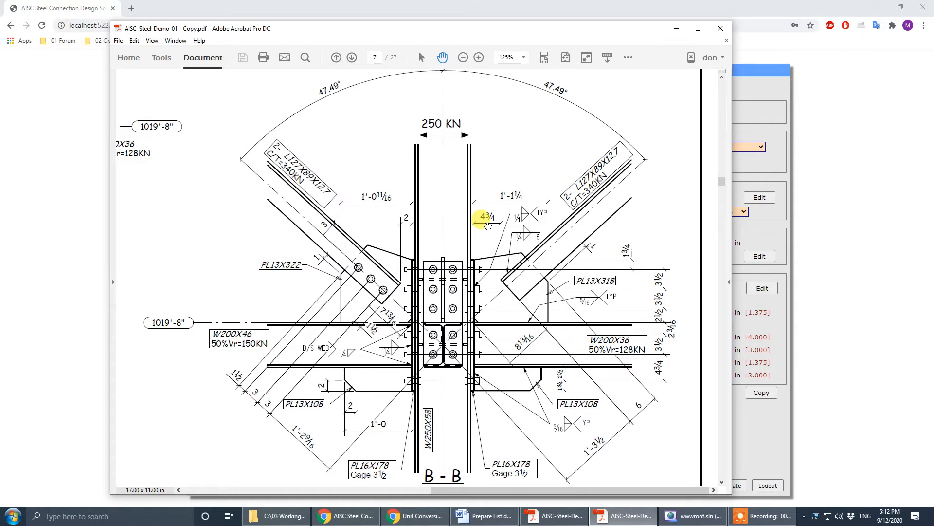
pyautogui.moveTo(578, 32); pyautogui.dragTo(0, 32)
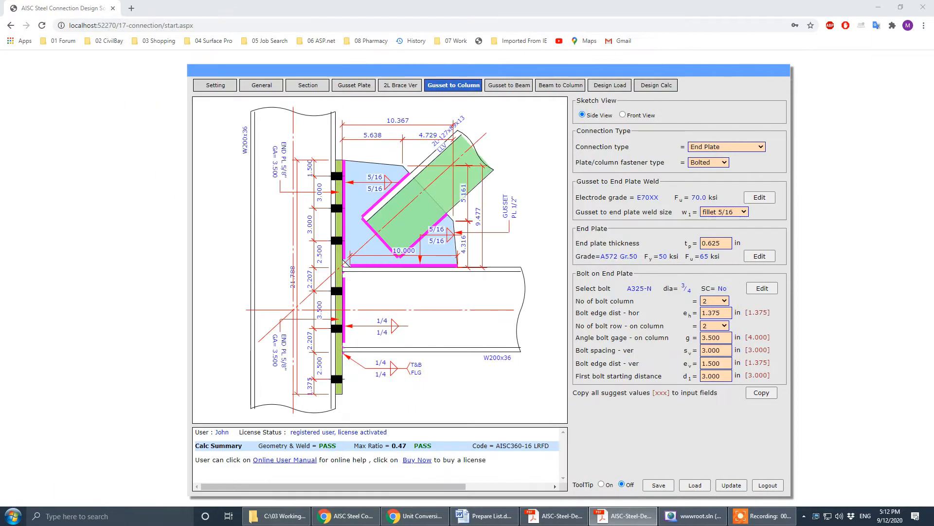
pyautogui.click(352, 86)
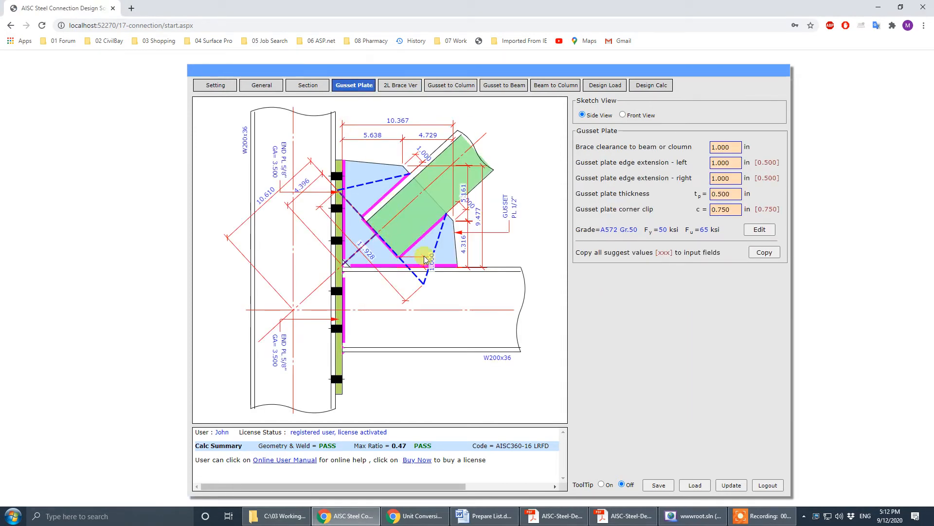
pyautogui.click(730, 164)
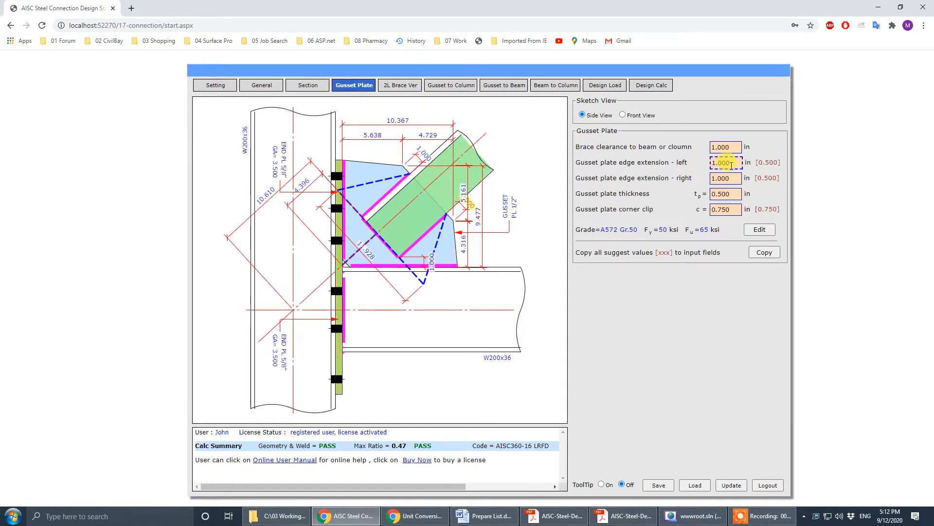
pyautogui.click(727, 180)
pyautogui.click(732, 163)
pyautogui.click(731, 148)
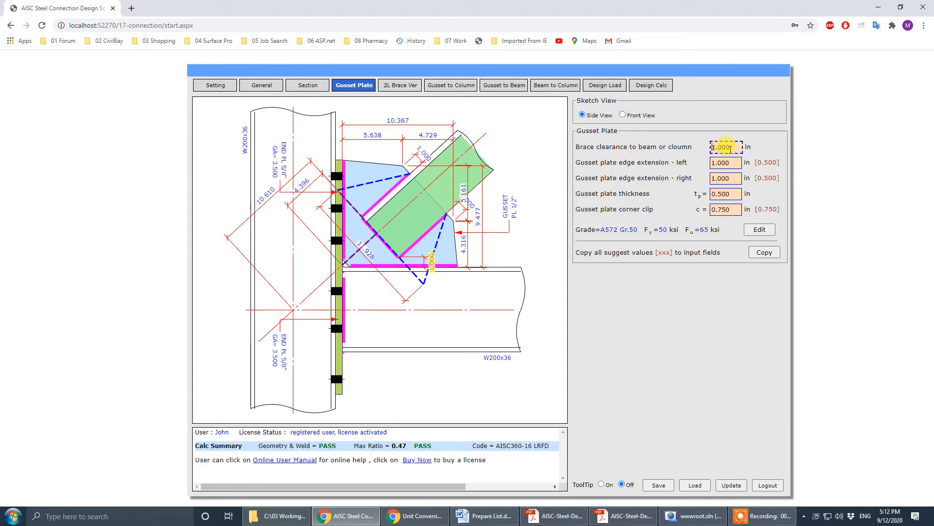
pyautogui.moveTo(740, 147); pyautogui.dragTo(614, 149)
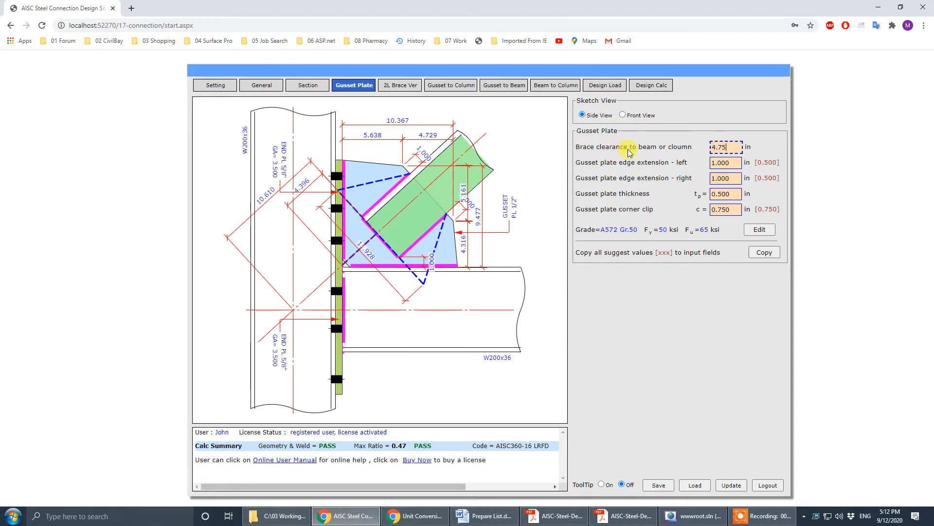
pyautogui.press('Return')
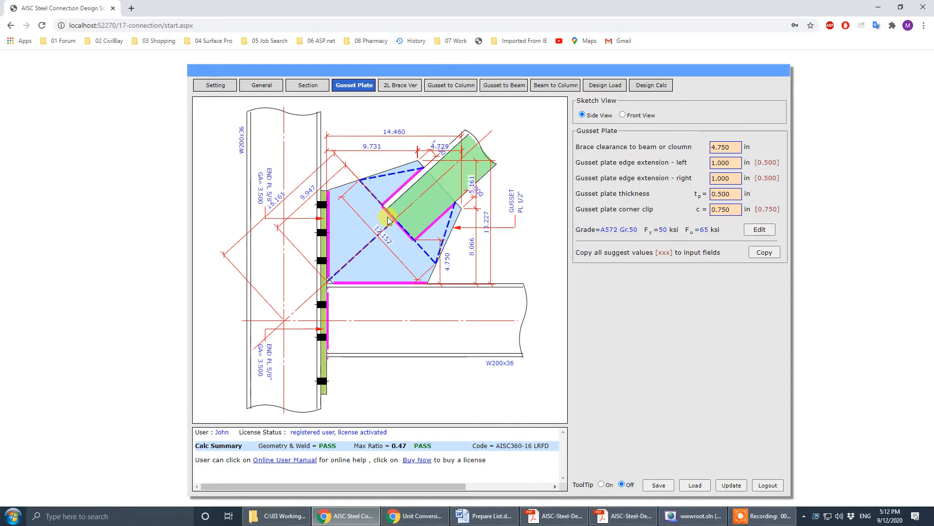
# Compare the gusset with section B-B of the PDF drawing and set the brace clearance to beam or column to 4 in.
pyautogui.moveTo(734, 147); pyautogui.dragTo(657, 150)
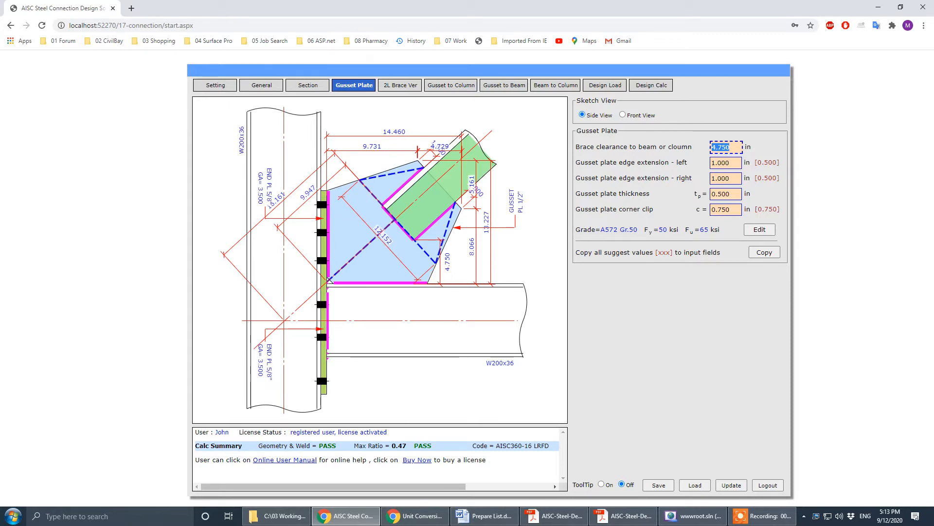
pyautogui.moveTo(0, 51); pyautogui.dragTo(361, 50)
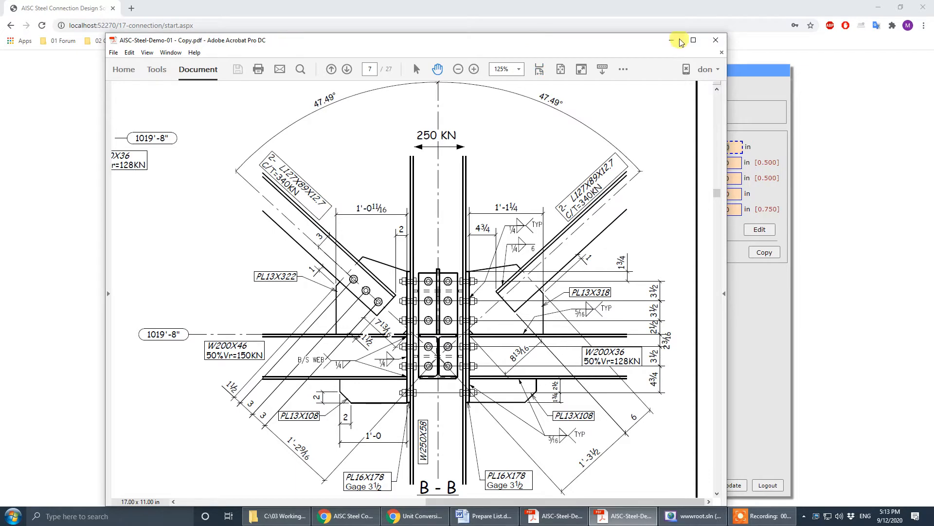
pyautogui.moveTo(621, 42); pyautogui.dragTo(49, 72)
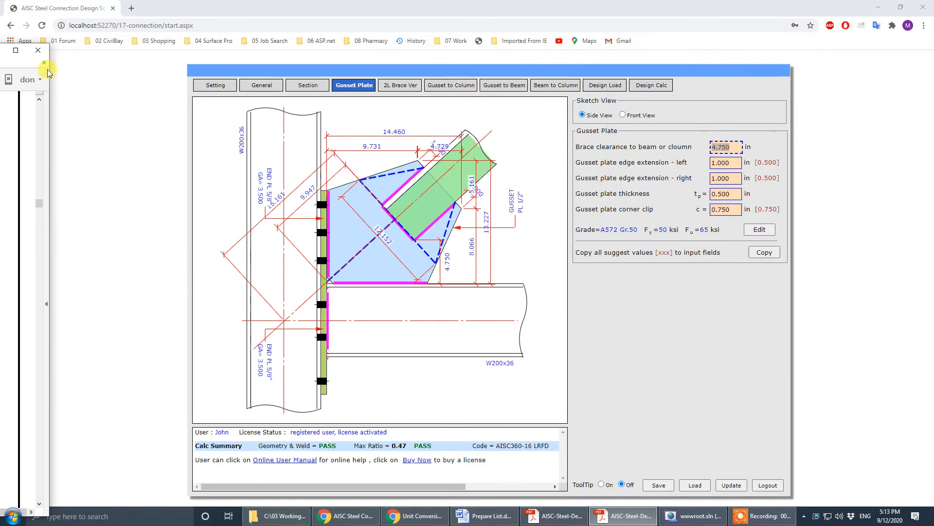
pyautogui.click(737, 147)
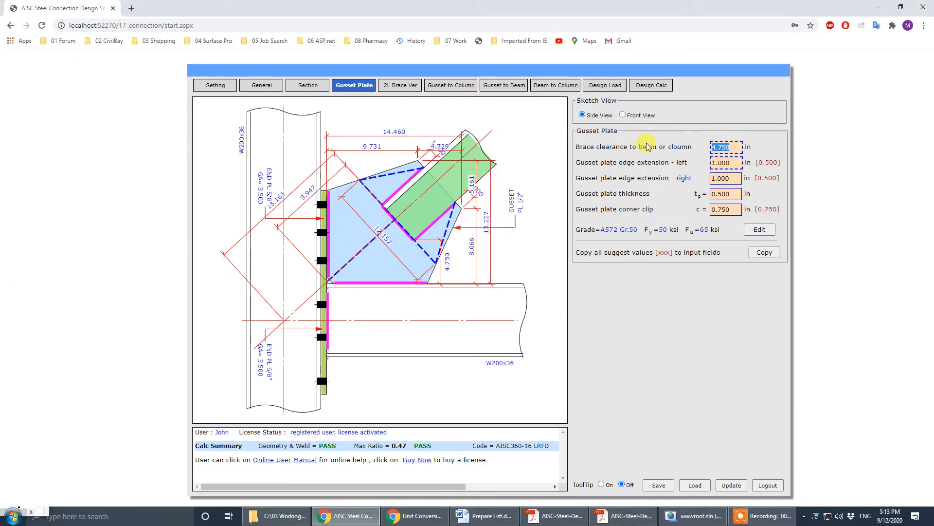
pyautogui.write('4')
pyautogui.press('Tab')
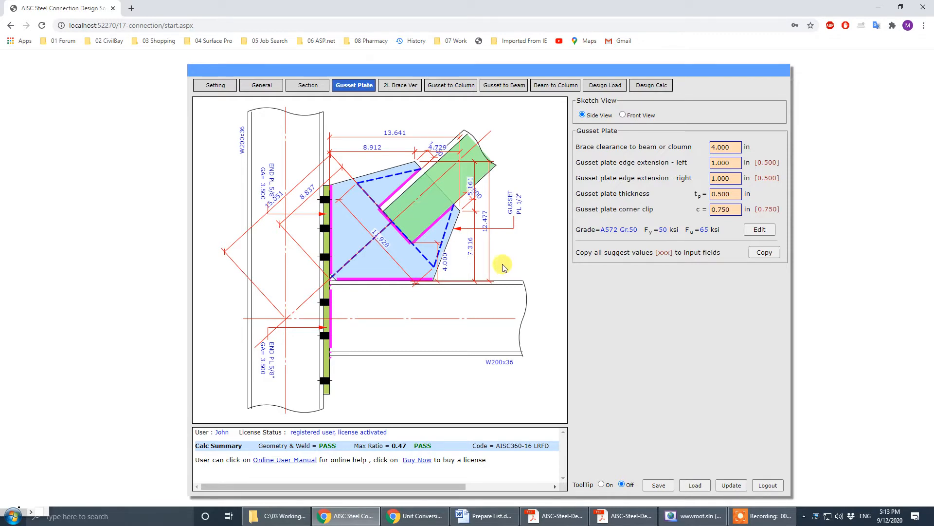
# Check the stiffener under the beam in section B-B of the PDF drawing and set the beam-to-column stiff plate outside beam flange to Yes.
pyautogui.click(624, 516)
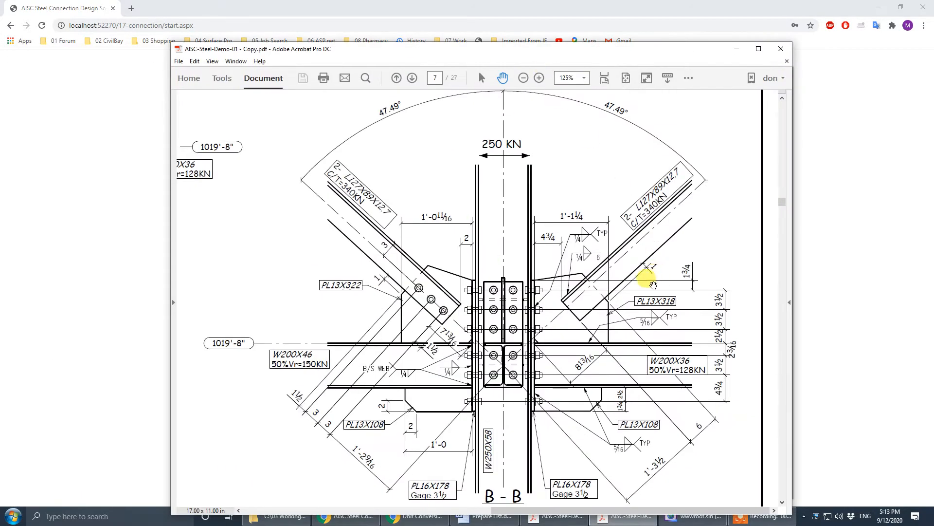
pyautogui.scroll(-1, 638, 273)
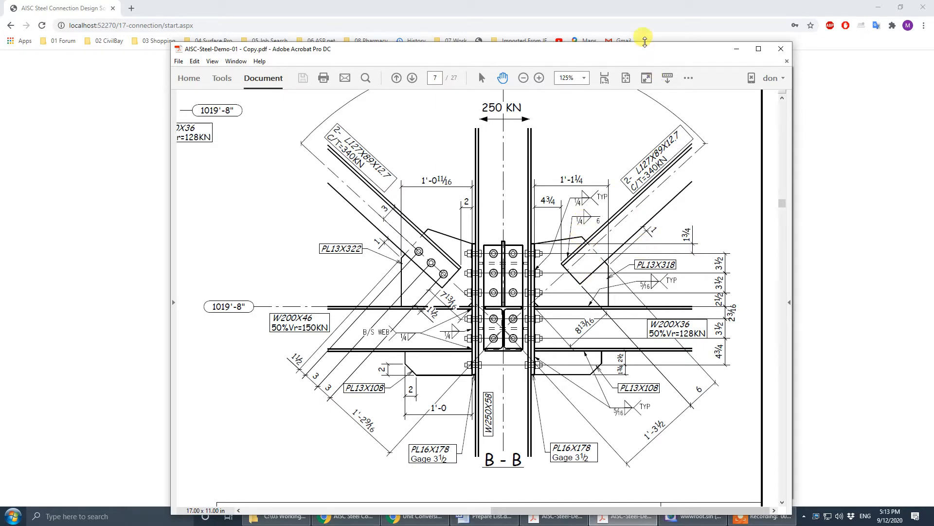
pyautogui.moveTo(655, 51); pyautogui.dragTo(0, 57)
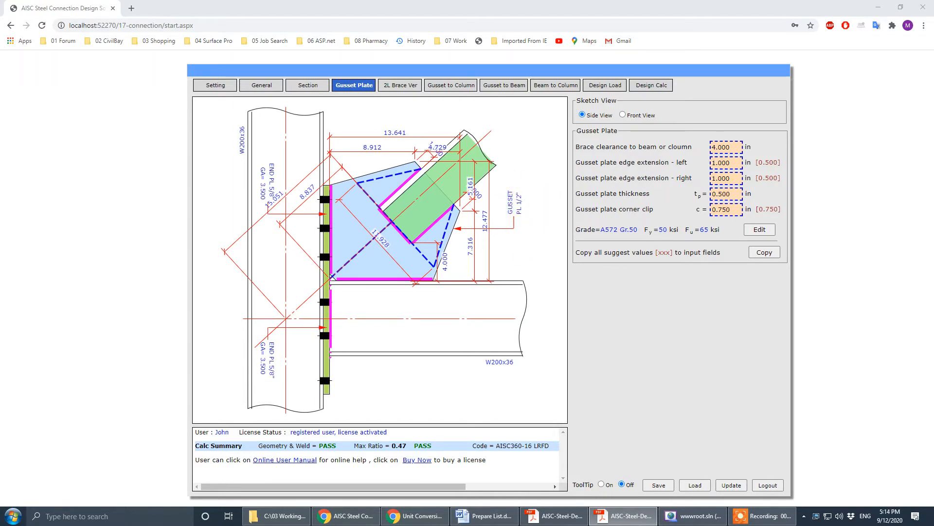
pyautogui.moveTo(0, 48); pyautogui.dragTo(551, 47)
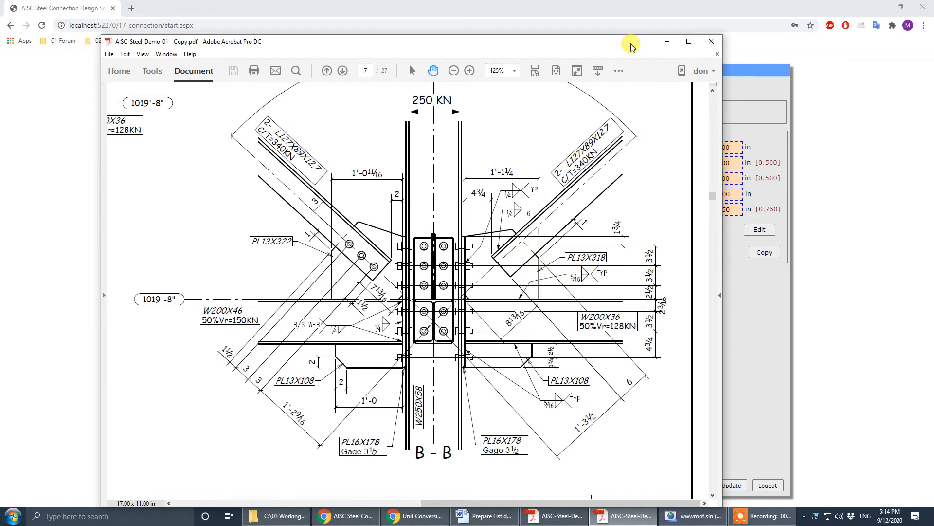
pyautogui.moveTo(631, 45); pyautogui.dragTo(0, 47)
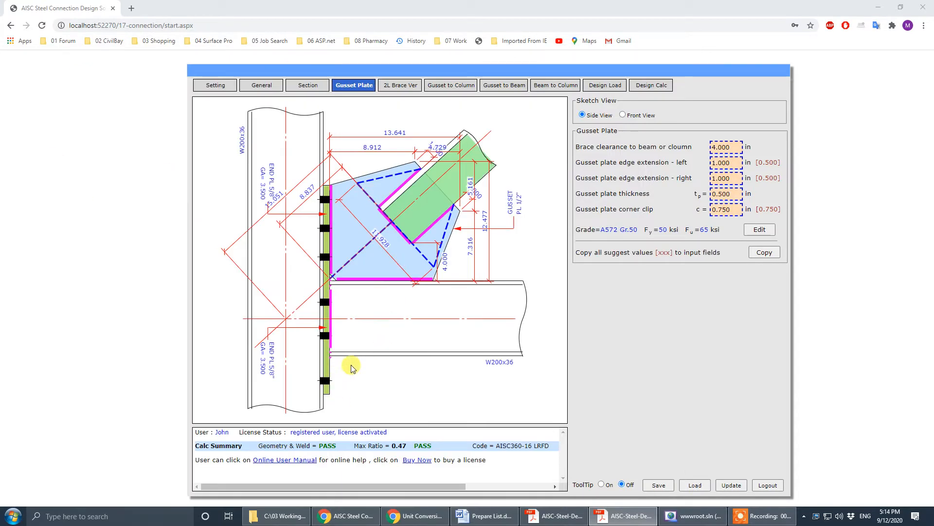
pyautogui.moveTo(0, 76); pyautogui.dragTo(494, 63)
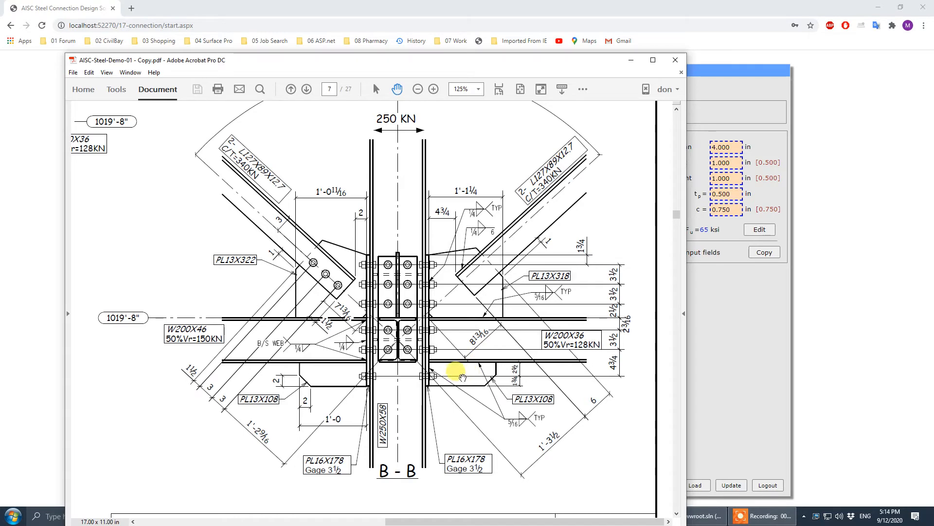
pyautogui.moveTo(552, 62); pyautogui.dragTo(0, 66)
pyautogui.click(578, 86)
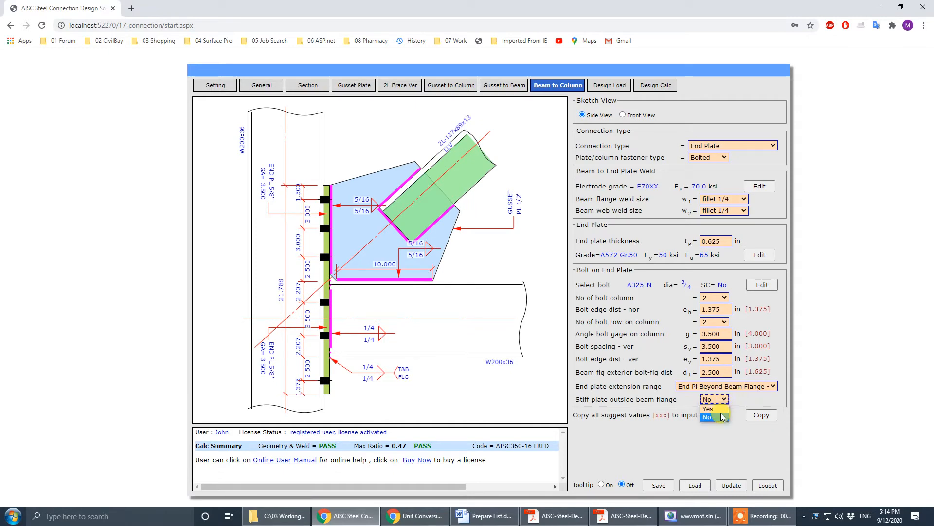
pyautogui.click(709, 408)
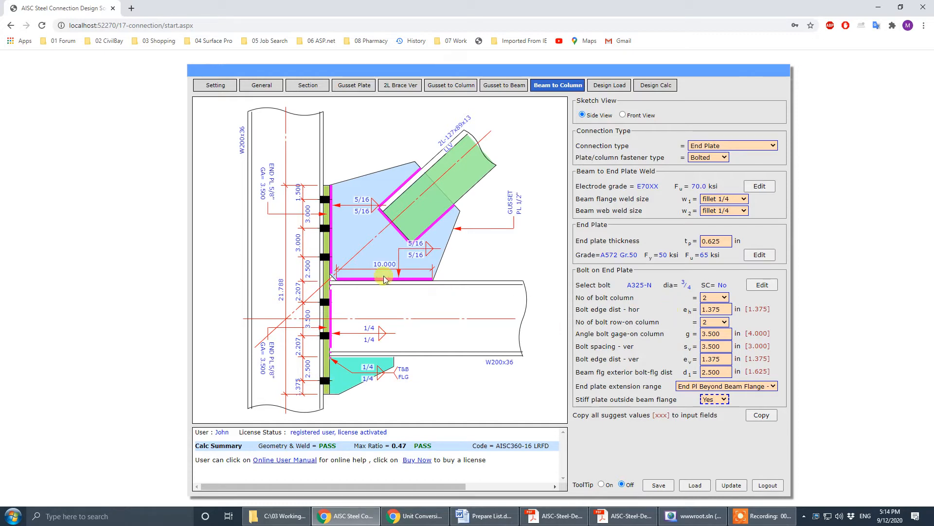
# Compare the gusset's outline with section B-B of the PDF drawing and apply the suggested 12.891 in gusset-to-beam weld length.
pyautogui.hotkey('alt', 'Tab')
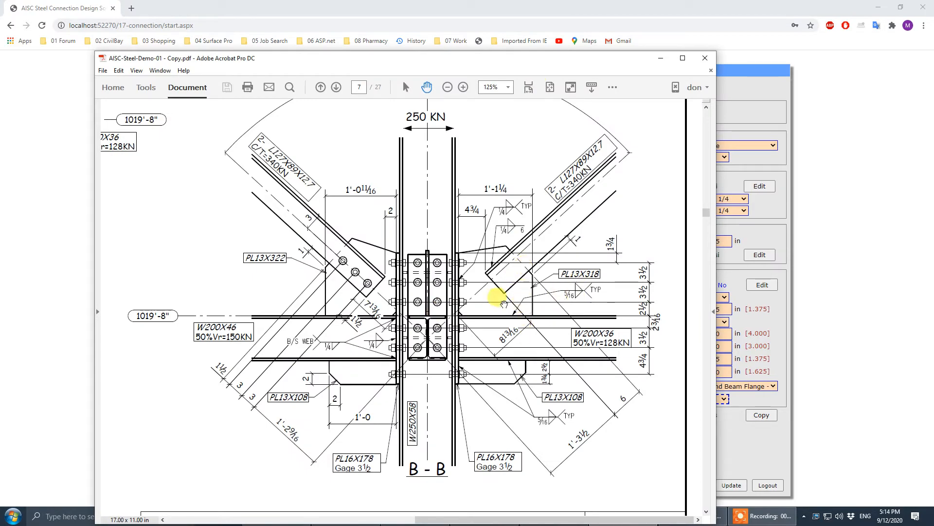
pyautogui.click(661, 58)
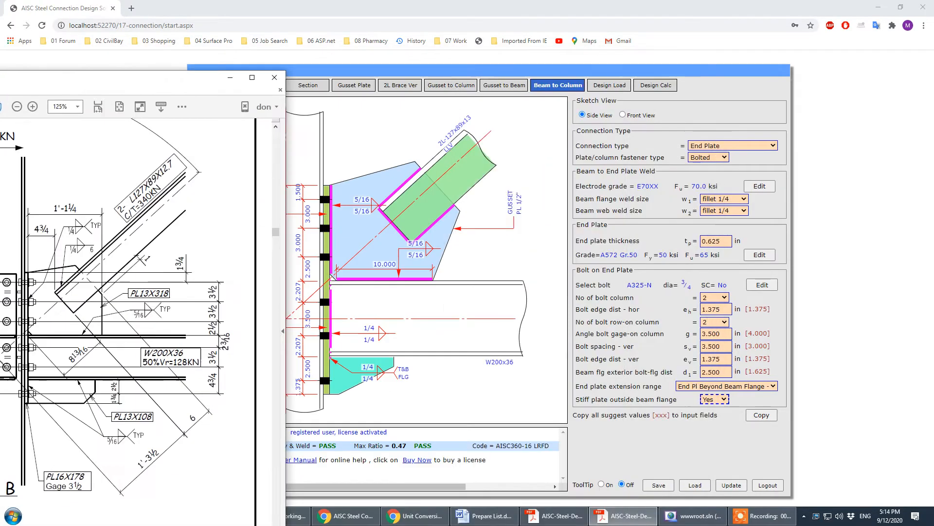
pyautogui.click(505, 85)
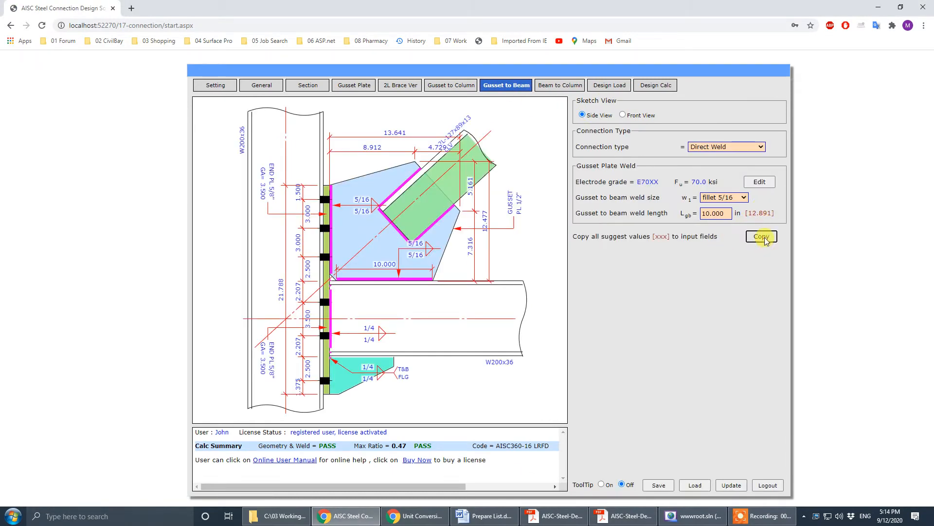
pyautogui.click(760, 235)
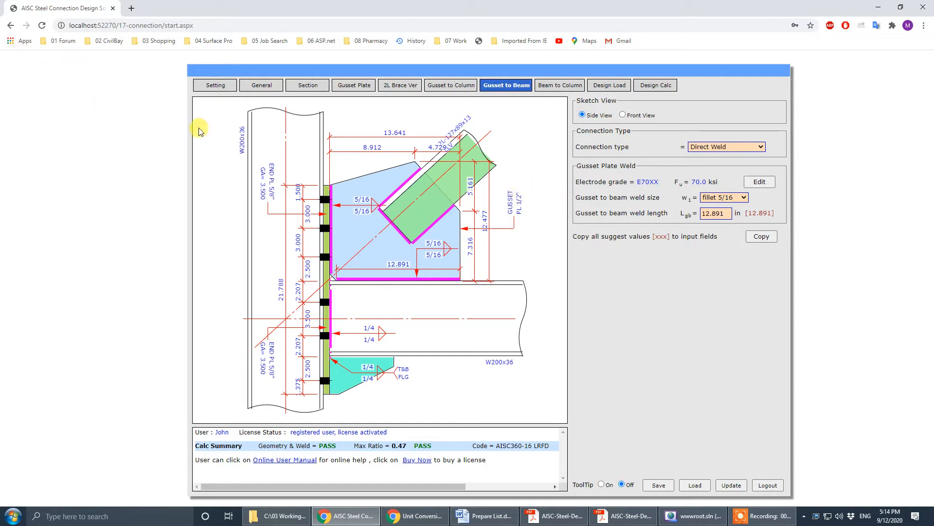
# Check the column size in section B-B of the PDF drawing and change the column section to W250x58 from the Canadian CISC library.
pyautogui.moveTo(0, 74); pyautogui.dragTo(624, 74)
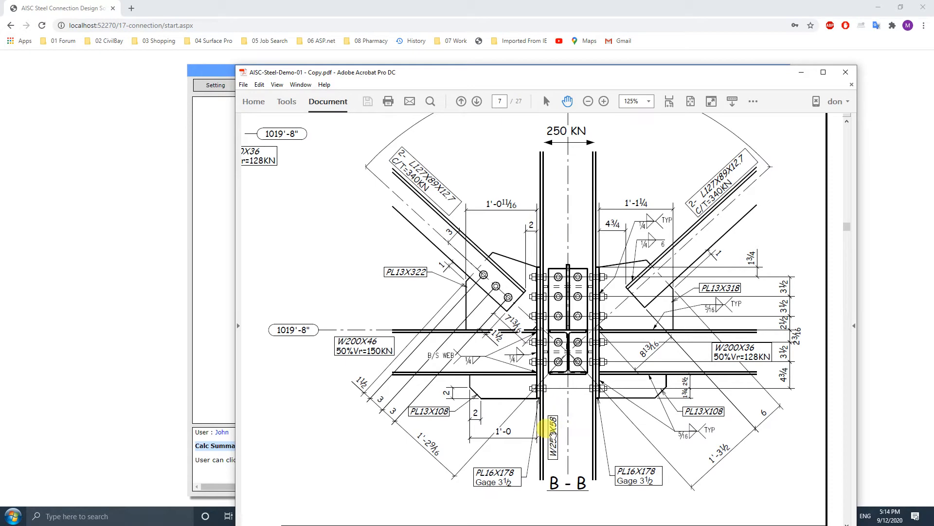
pyautogui.moveTo(697, 78); pyautogui.dragTo(0, 78)
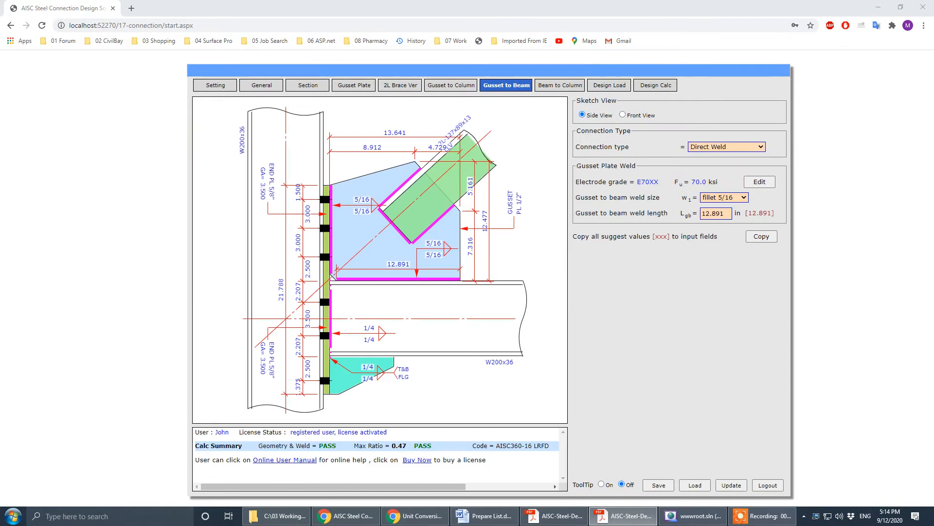
pyautogui.click(305, 85)
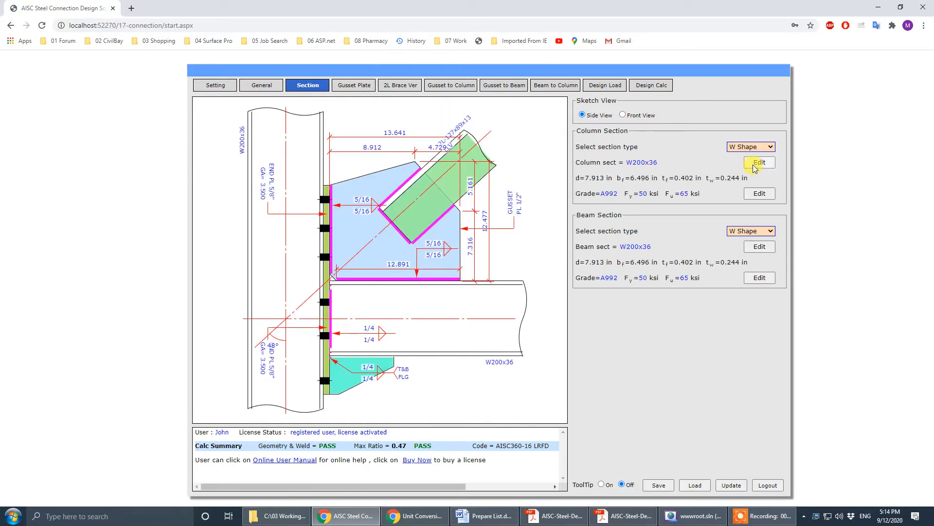
pyautogui.click(756, 165)
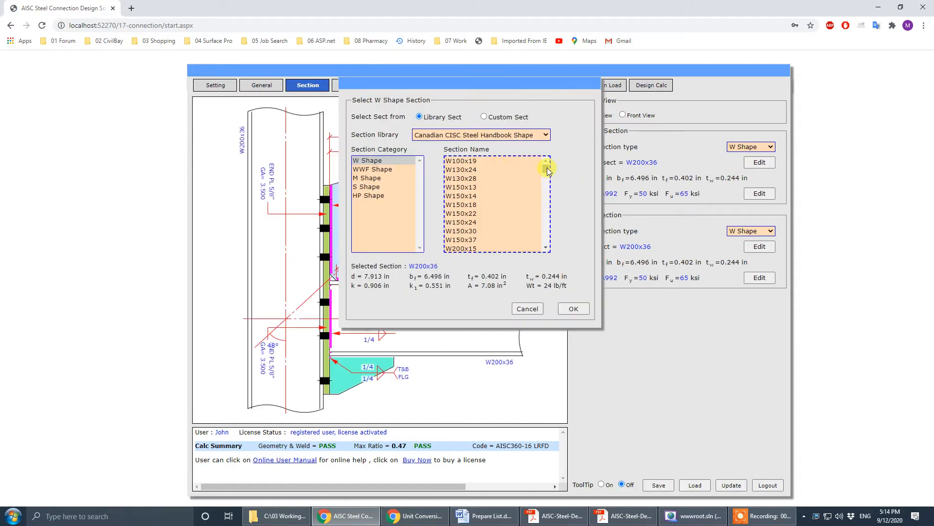
pyautogui.moveTo(547, 168)
pyautogui.mouseDown()
pyautogui.moveTo(551, 189)
pyautogui.moveTo(550, 176)
pyautogui.mouseUp()
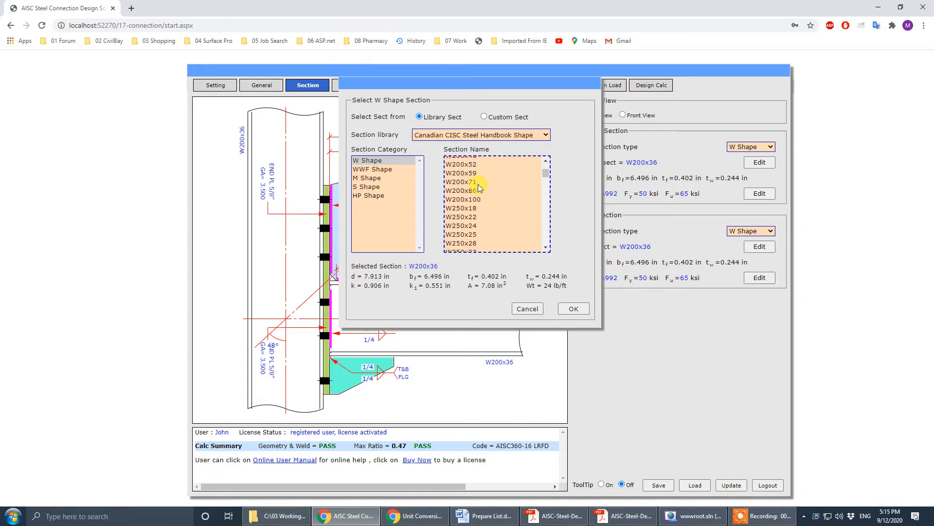
pyautogui.click(545, 249)
pyautogui.click(545, 249)
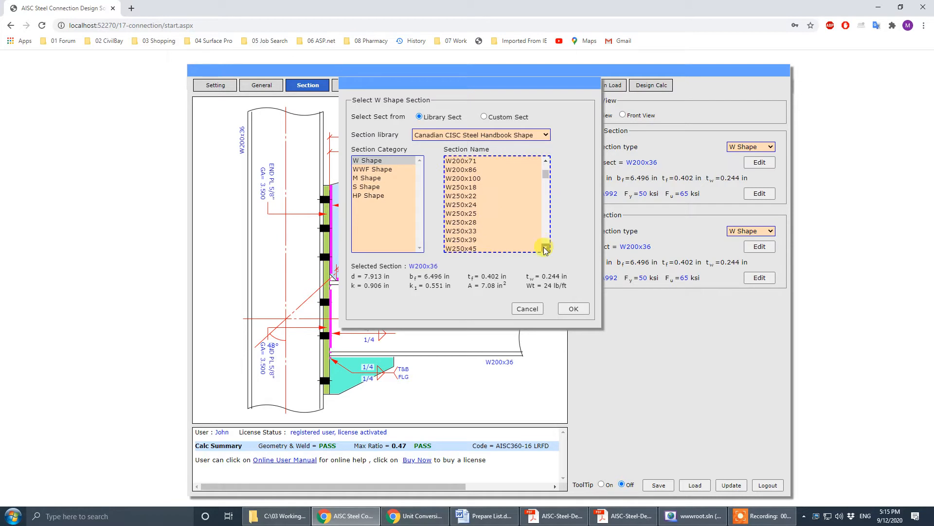
pyautogui.click(546, 249)
pyautogui.click(545, 249)
pyautogui.click(470, 228)
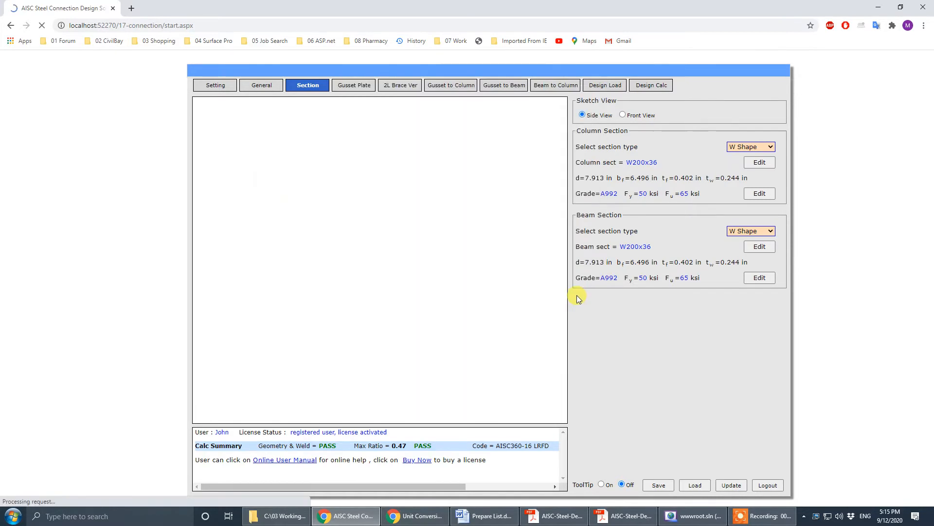
pyautogui.click(574, 308)
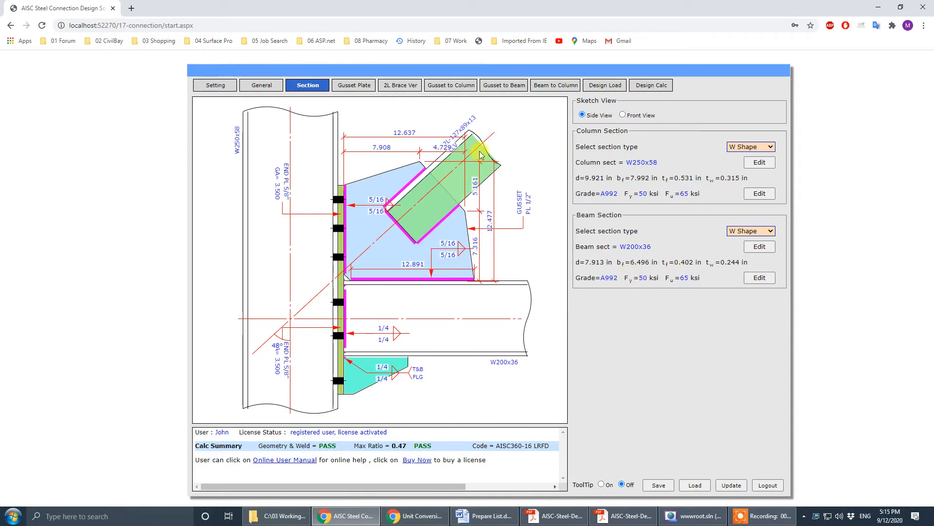
# Apply the suggested 11.887 in gusset-to-beam weld length and compare the gusset with section B-B of the PDF drawing.
pyautogui.click(525, 86)
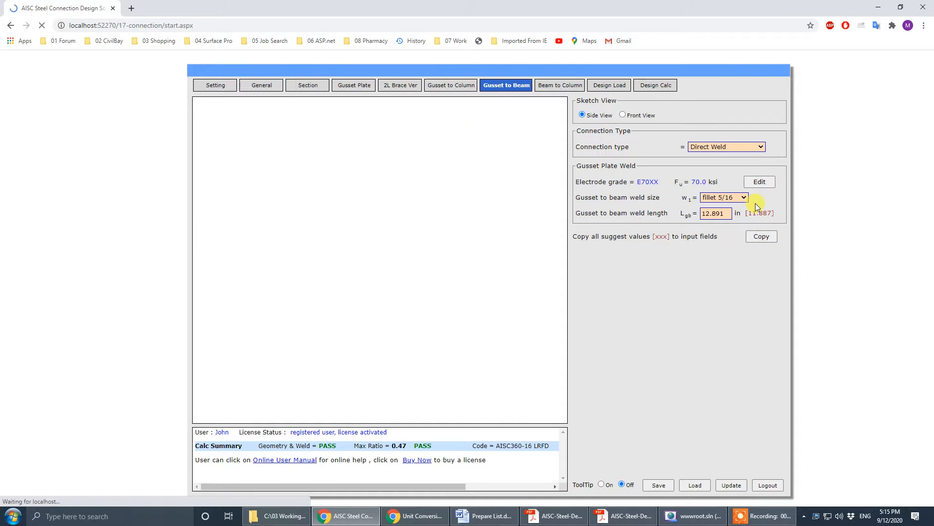
pyautogui.click(762, 237)
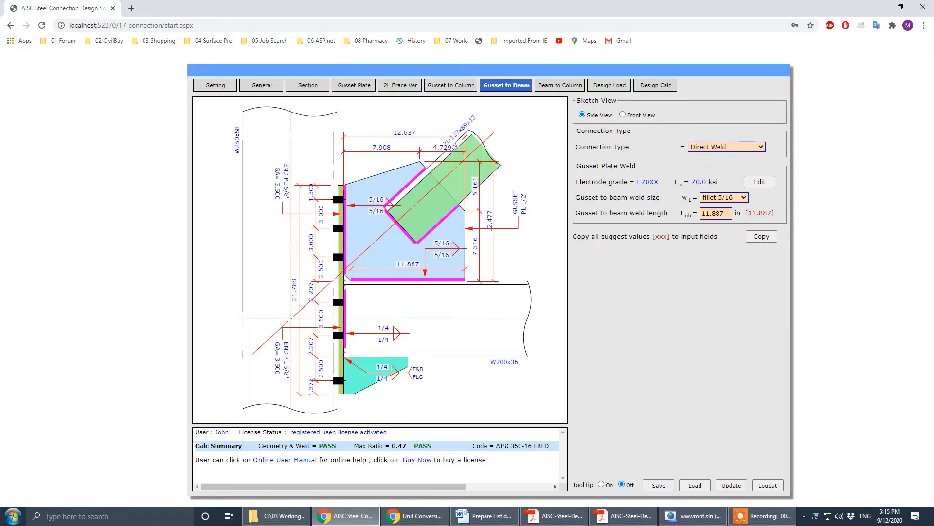
pyautogui.click(623, 516)
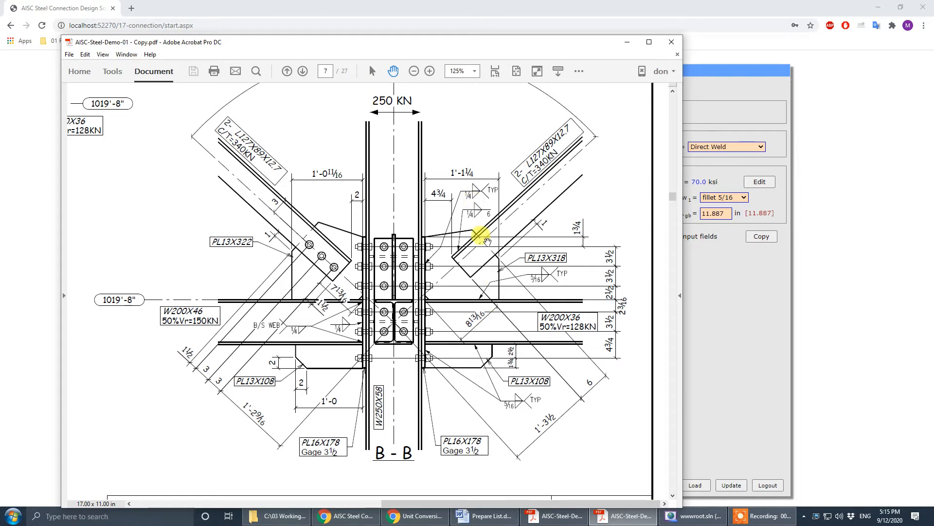
pyautogui.click(366, 516)
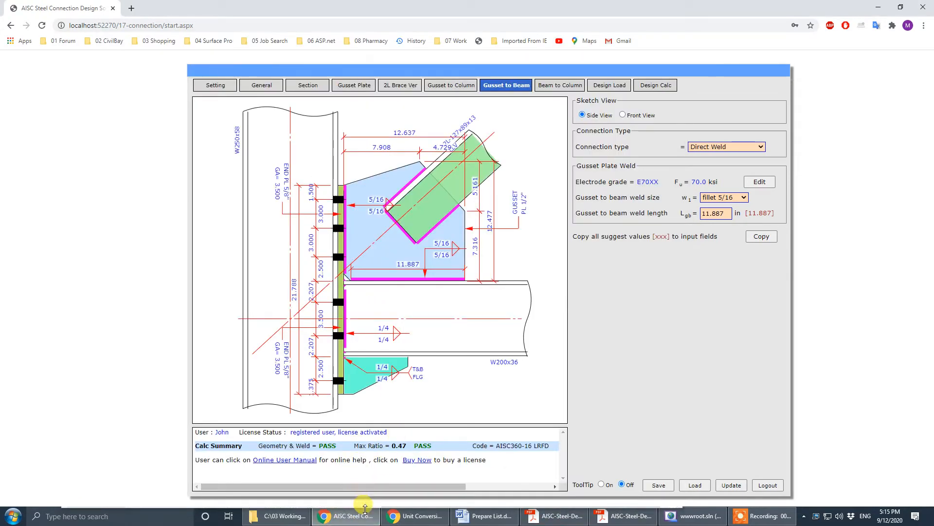
# Convert the drawing's 250 kN transfer force to kips on the Unit Conversion page and return to the connection design.
pyautogui.click(428, 520)
pyautogui.doubleClick(176, 253)
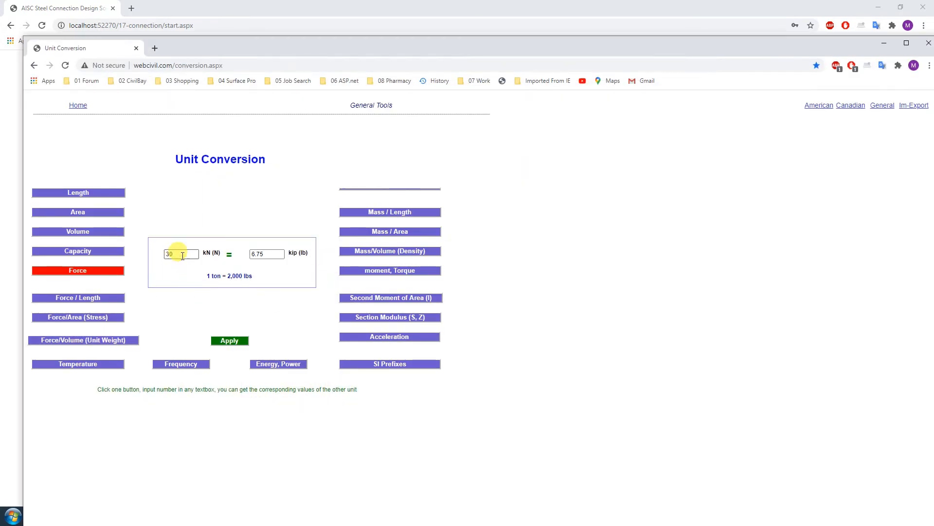
pyautogui.write('250')
pyautogui.click(565, 11)
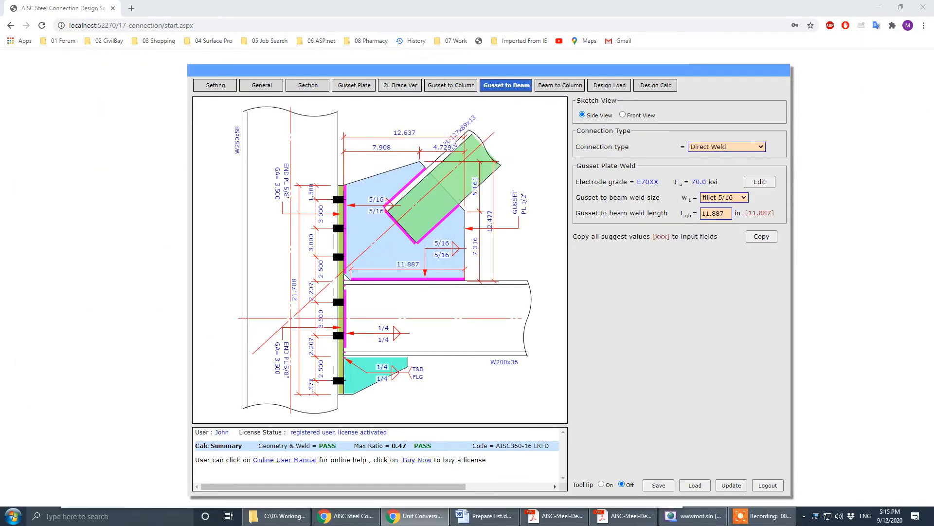
# Set the design transfer force to 56.3 kips in both brace force load cases.
pyautogui.click(606, 87)
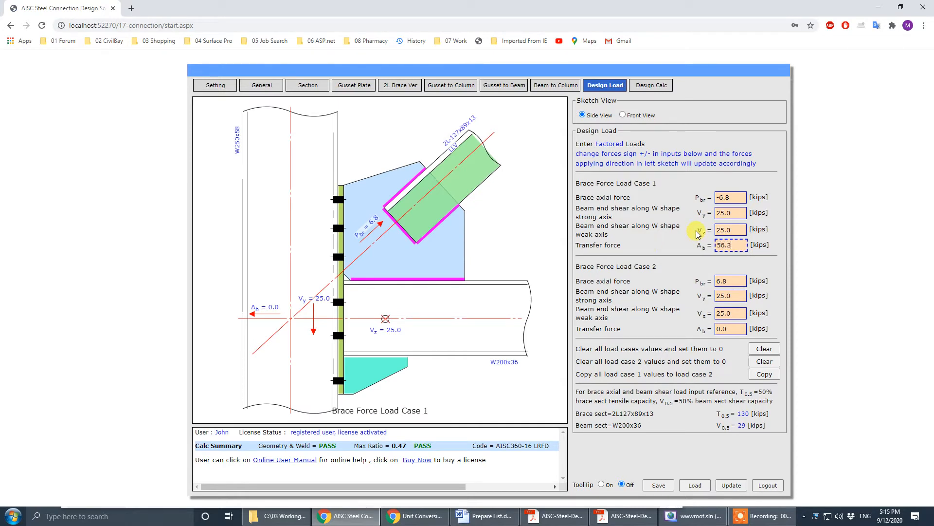
pyautogui.click(734, 327)
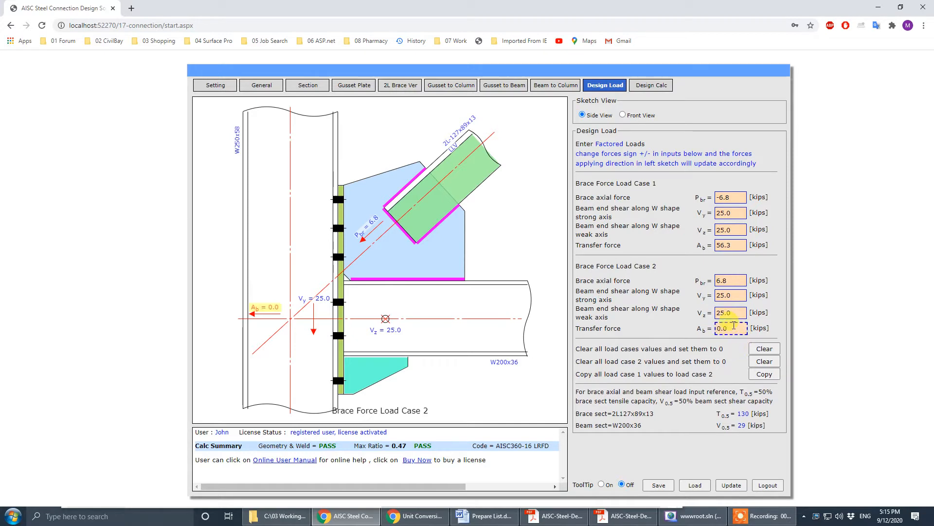
pyautogui.doubleClick(734, 327)
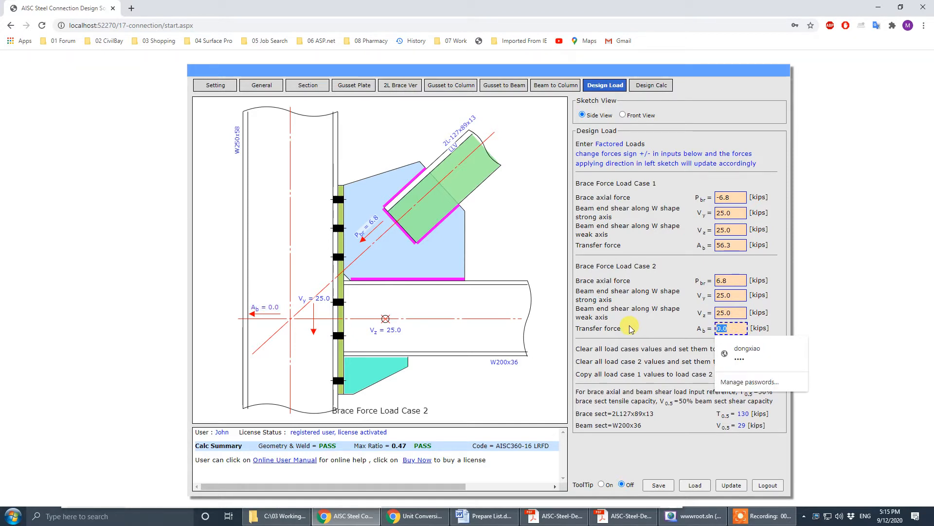
pyautogui.write('56.')
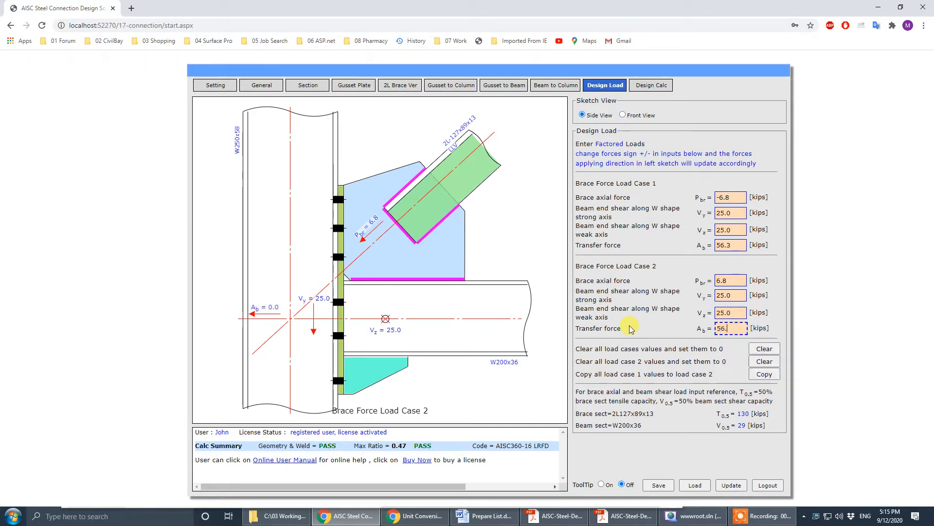
pyautogui.write('3')
pyautogui.click(639, 320)
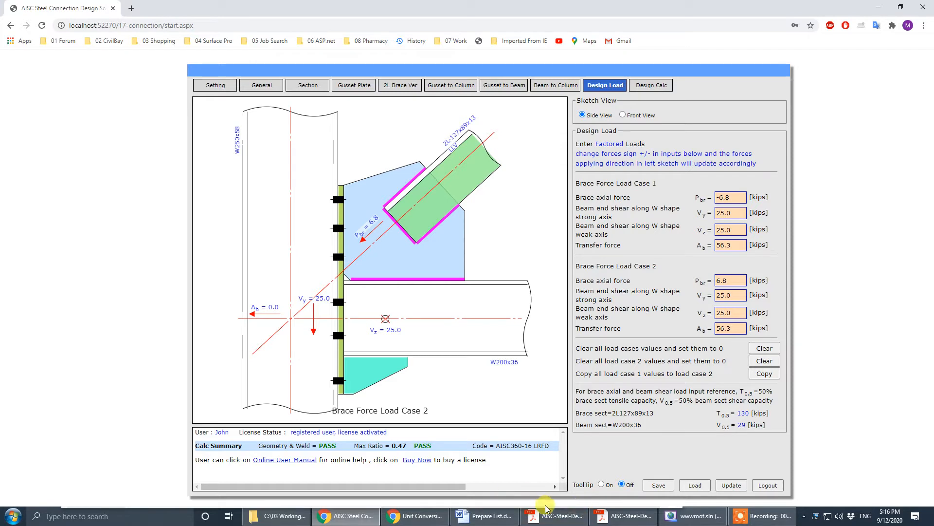
# Compare the member forces in section B-B of the PDF drawing with the design load inputs.
pyautogui.moveTo(573, 520)
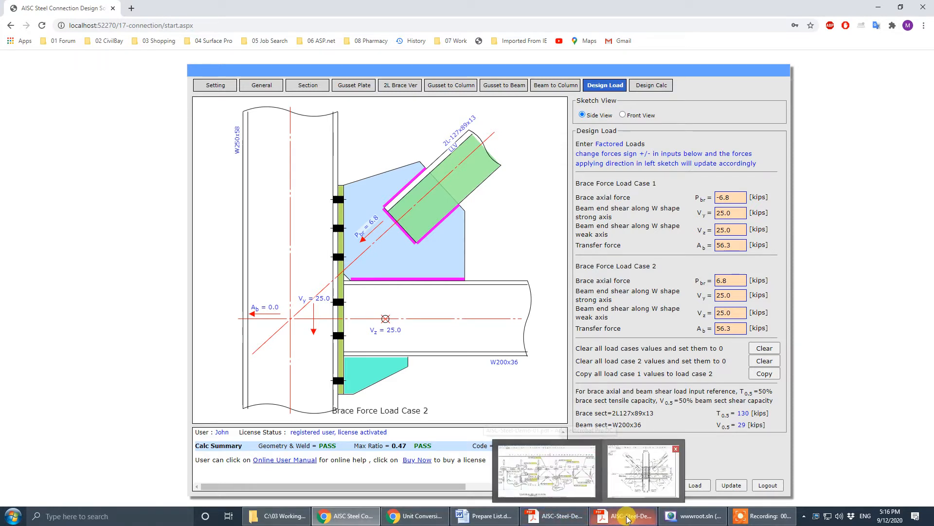
pyautogui.click(643, 471)
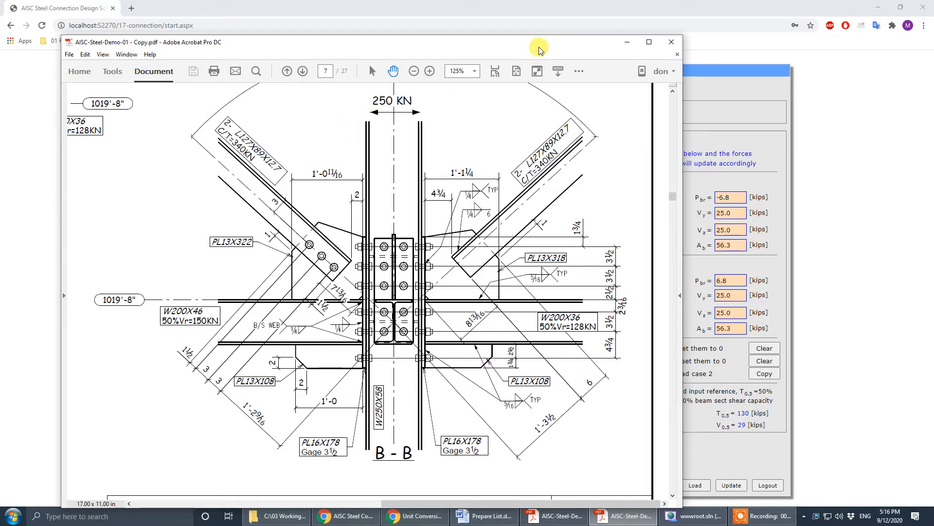
pyautogui.moveTo(538, 47); pyautogui.dragTo(537, 401)
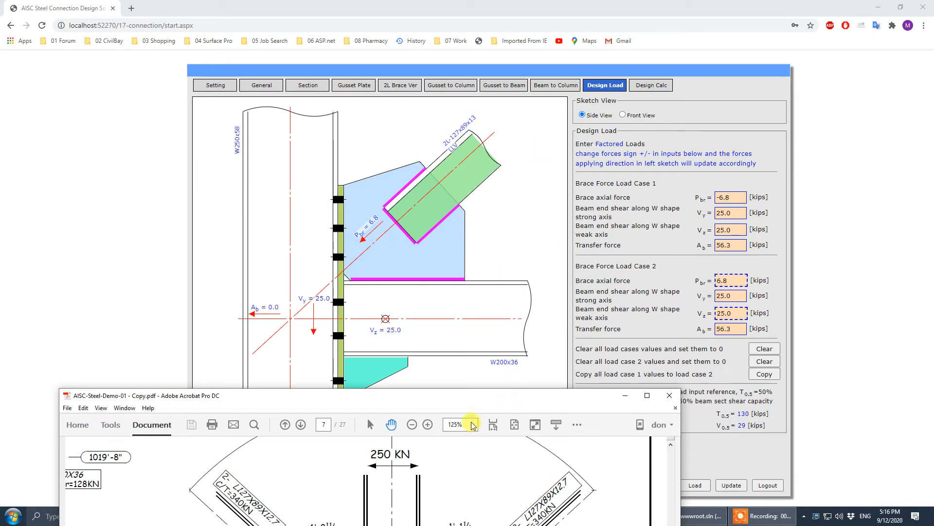
pyautogui.moveTo(404, 395); pyautogui.dragTo(455, 45)
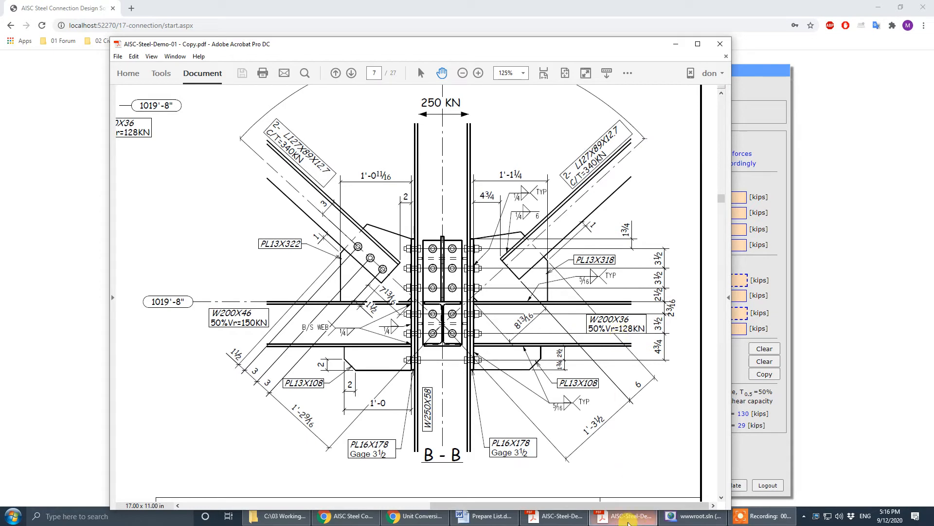
# Convert the drawing's 128 kN beam end shear to kips on the Unit Conversion page and return to the connection design.
pyautogui.click(336, 520)
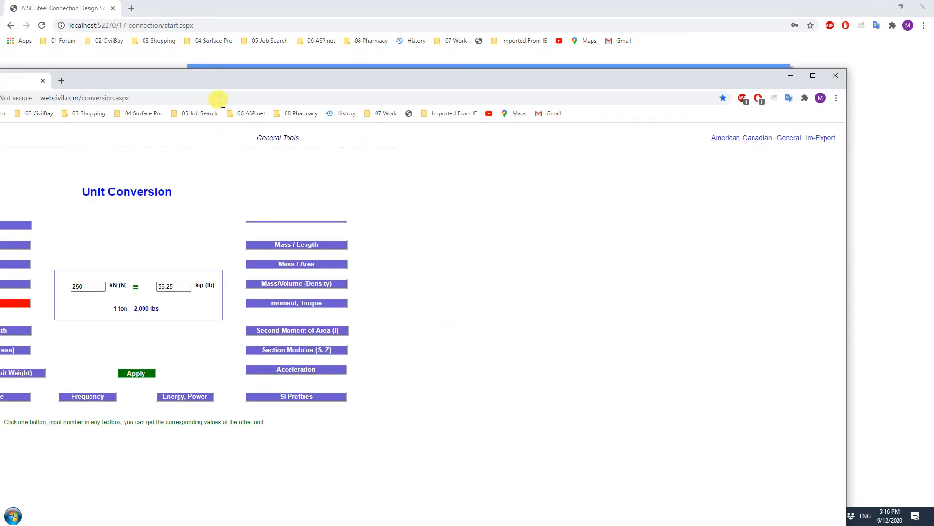
pyautogui.doubleClick(187, 271)
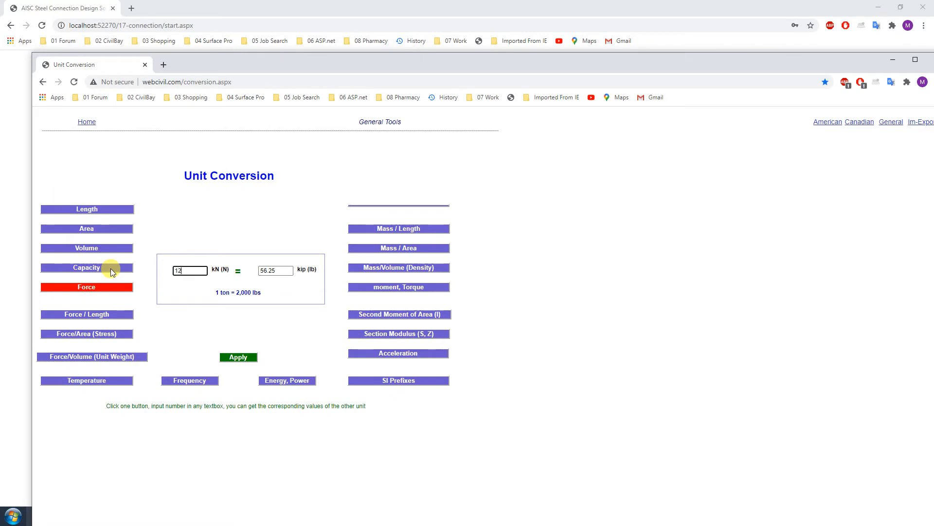
pyautogui.write('128')
pyautogui.click(207, 234)
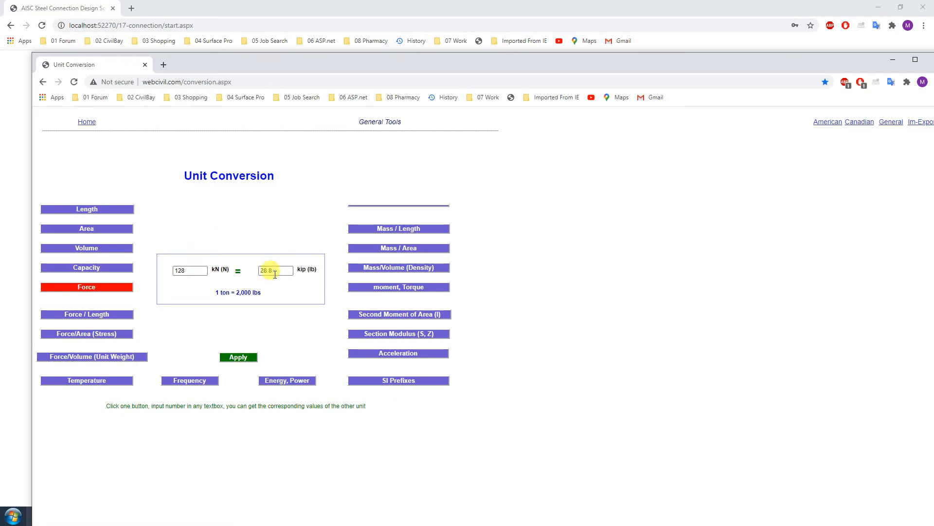
pyautogui.moveTo(727, 67); pyautogui.dragTo(0, 129)
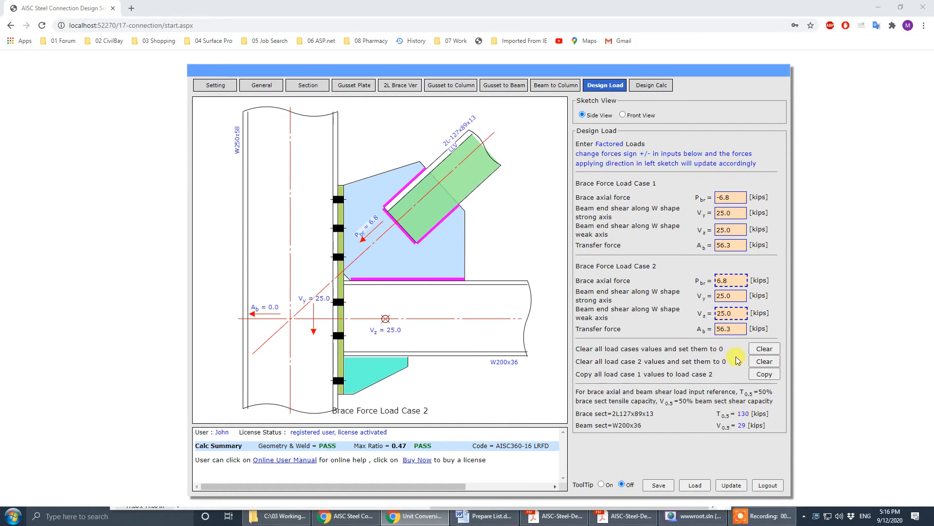
# Set the beam end shear along the W shape weak axis to 0 kips in both brace force load cases.
pyautogui.click(730, 213)
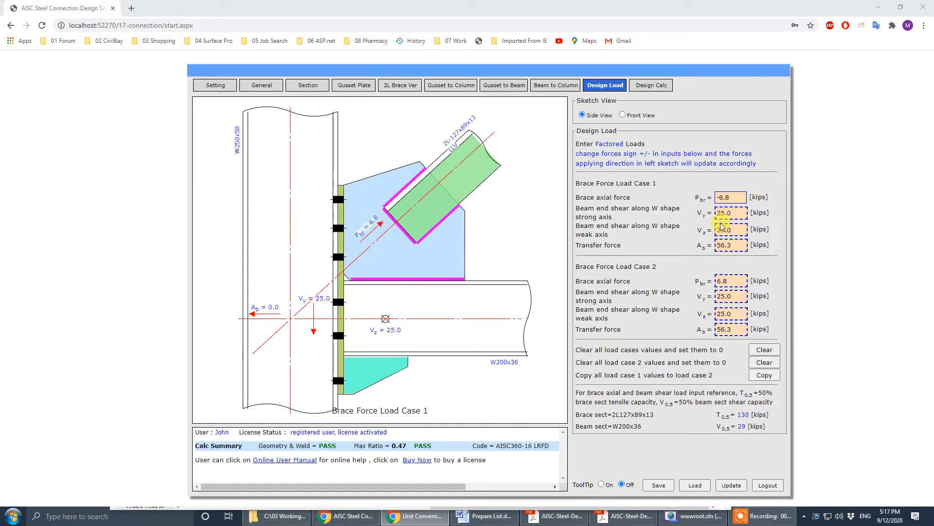
pyautogui.doubleClick(732, 229)
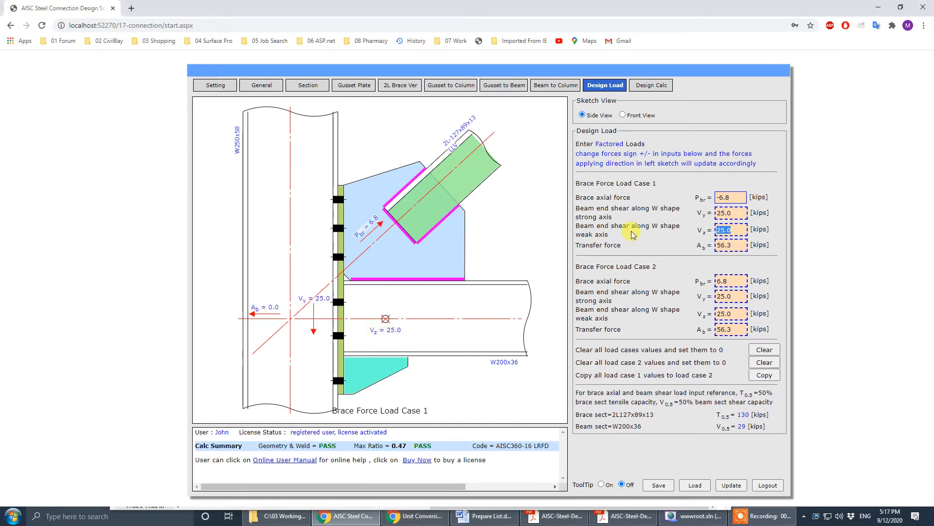
pyautogui.write('0')
pyautogui.press('Tab')
pyautogui.press('Tab')
pyautogui.press('Tab')
pyautogui.press('Tab')
pyautogui.write('0')
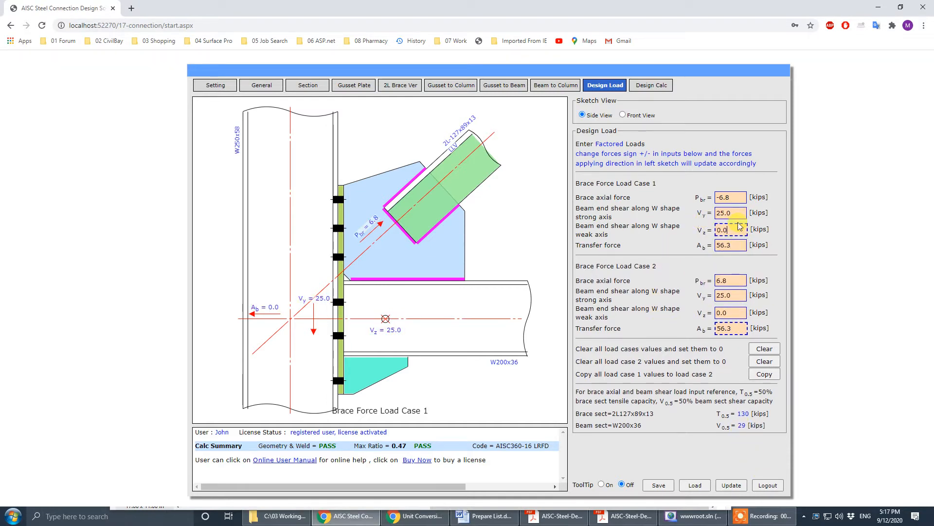
# Set the beam end shear along the W shape strong axis to 28.8 kips in both brace force load cases.
pyautogui.moveTo(734, 212); pyautogui.dragTo(646, 217)
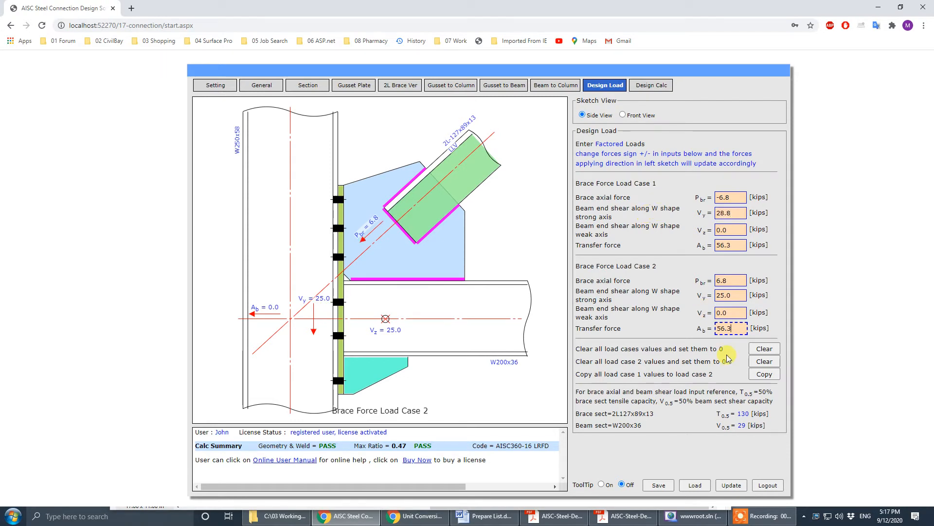
pyautogui.write('2')
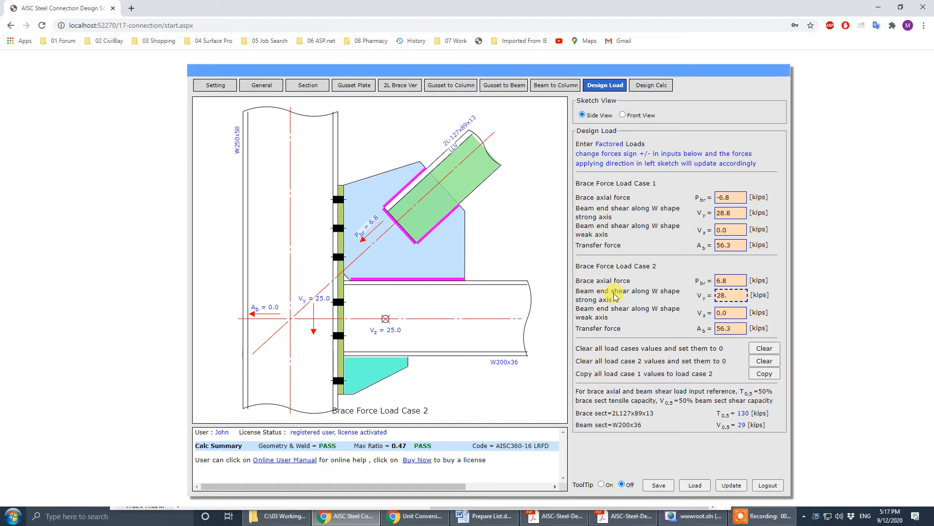
pyautogui.click(625, 293)
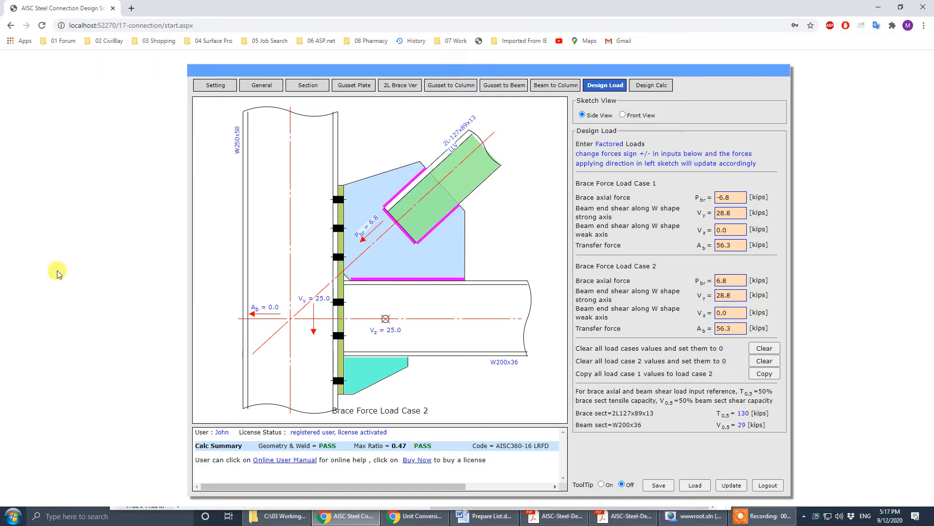
# Check the brace force in the PDF drawing, convert its 340 kN to kips on the Unit Conversion page and return to the connection design.
pyautogui.click(627, 520)
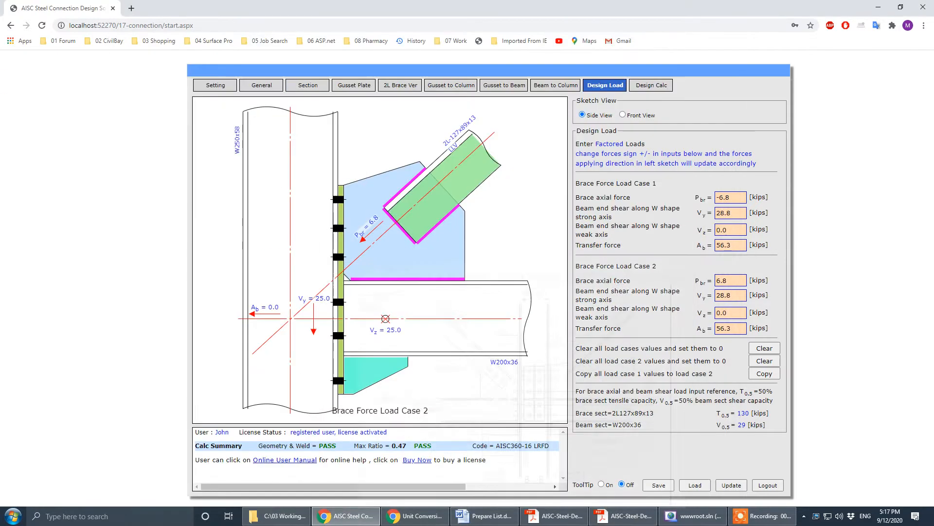
pyautogui.click(676, 44)
pyautogui.click(415, 516)
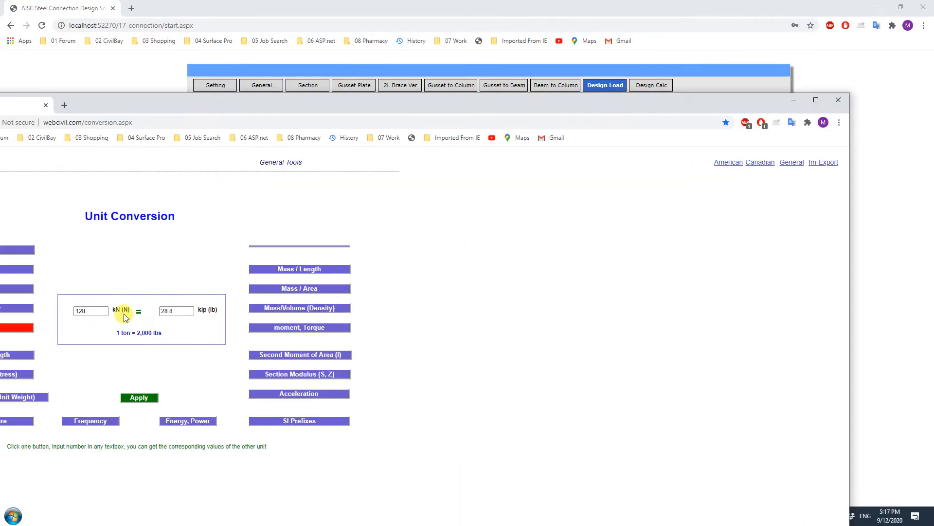
pyautogui.moveTo(316, 94); pyautogui.dragTo(434, 61)
pyautogui.moveTo(217, 278); pyautogui.dragTo(148, 277)
pyautogui.write('340')
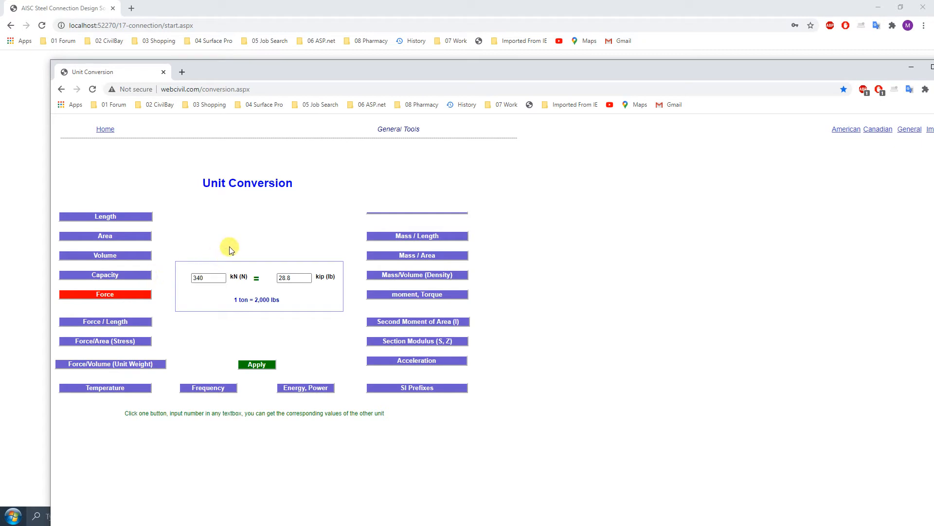
pyautogui.click(286, 281)
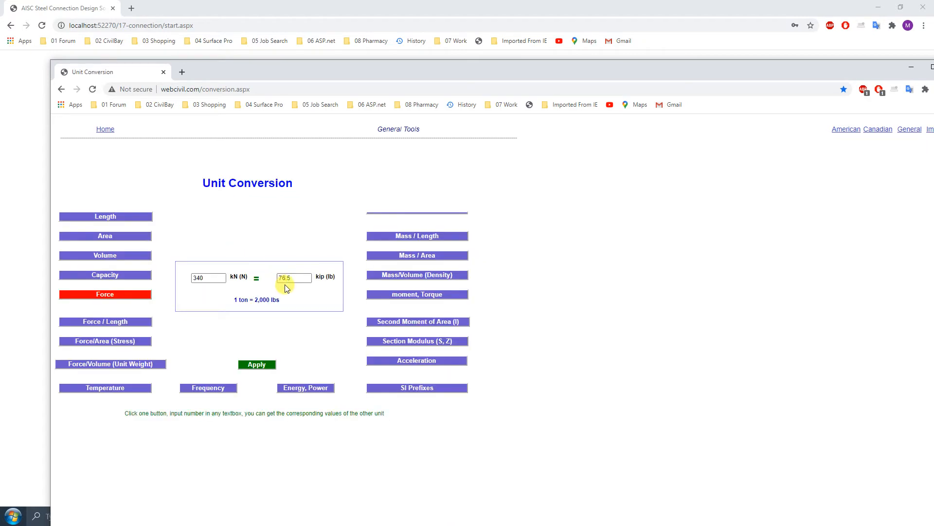
pyautogui.moveTo(811, 70); pyautogui.dragTo(681, 75)
pyautogui.click(786, 76)
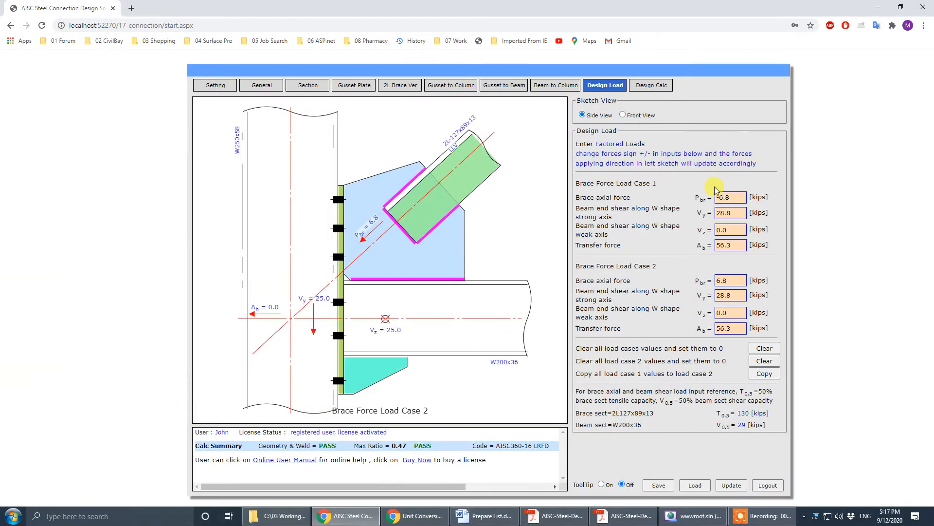
# Set the brace axial force to -76.5 kips in load case 1 and 76.5 kips in load case 2, and update the calculation.
pyautogui.click(729, 198)
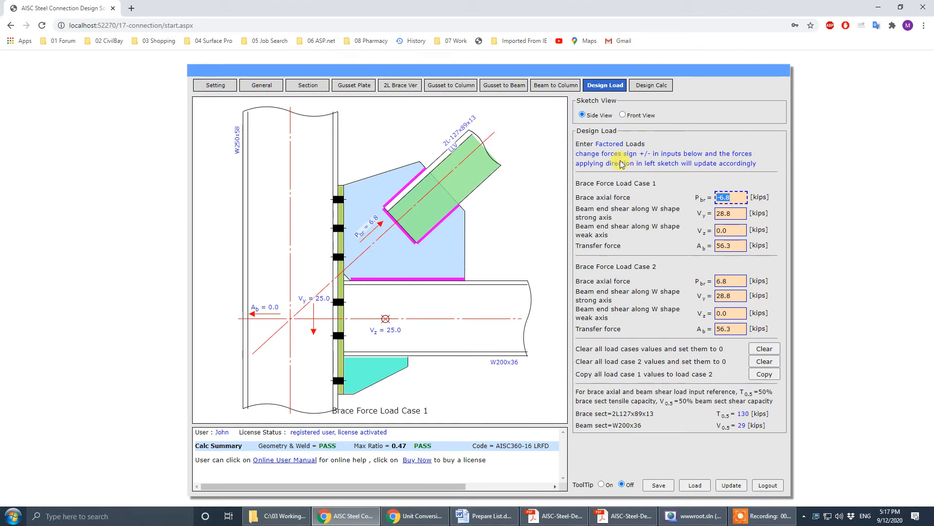
pyautogui.write('-6.5')
pyautogui.click(621, 160)
pyautogui.click(731, 245)
pyautogui.moveTo(734, 199); pyautogui.dragTo(639, 199)
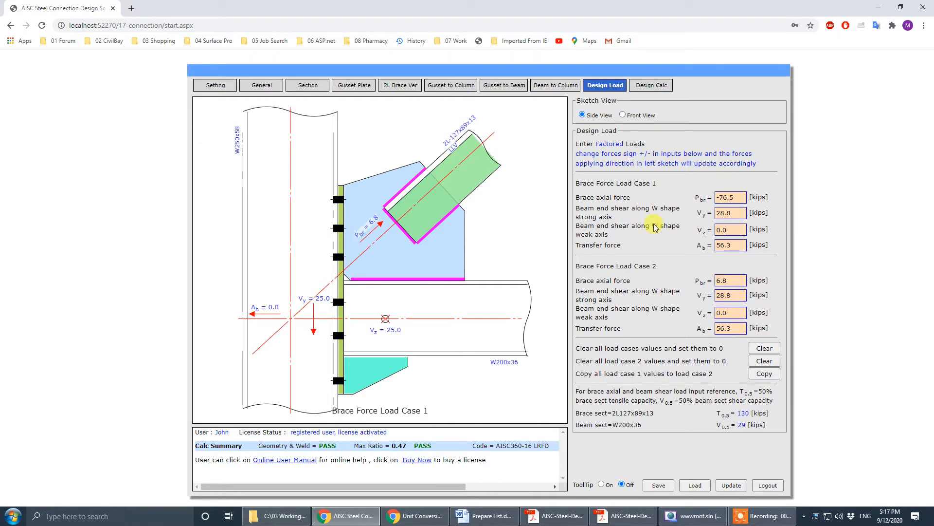
pyautogui.click(733, 281)
pyautogui.moveTo(721, 282); pyautogui.dragTo(662, 284)
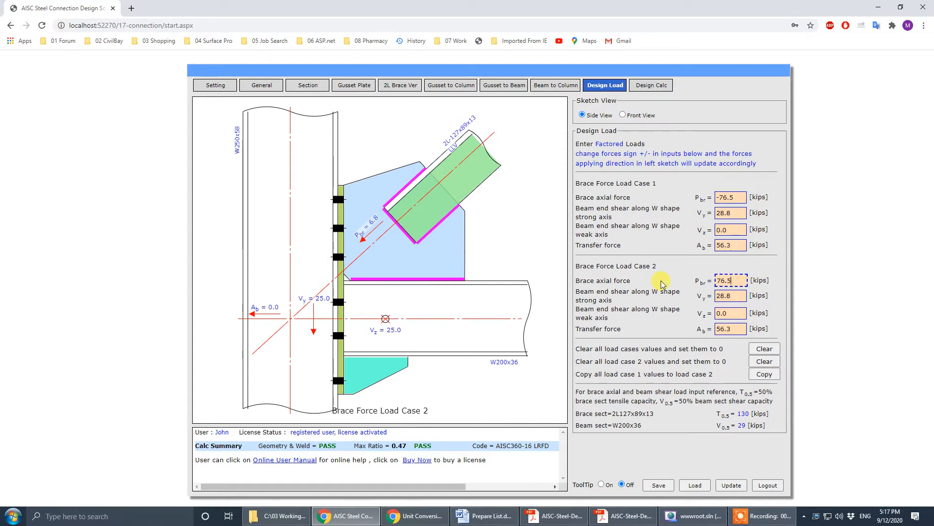
pyautogui.click(664, 268)
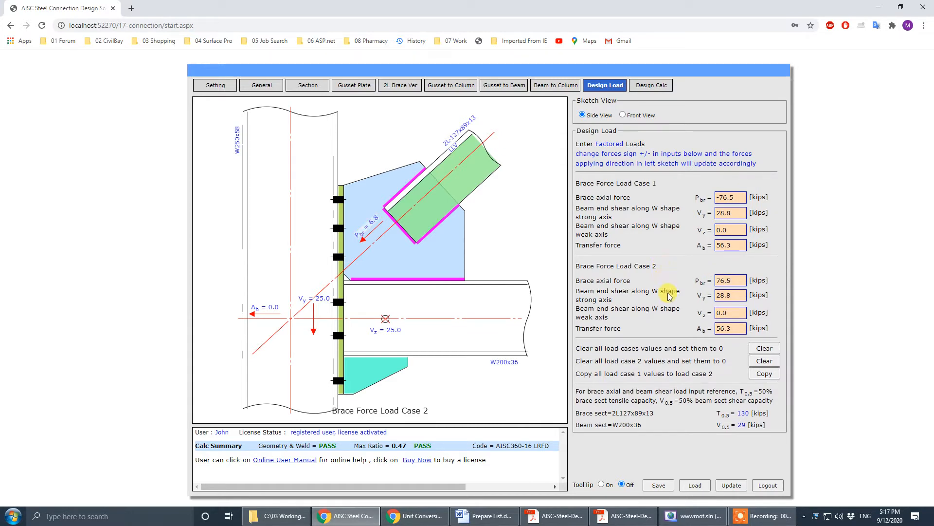
pyautogui.click(730, 486)
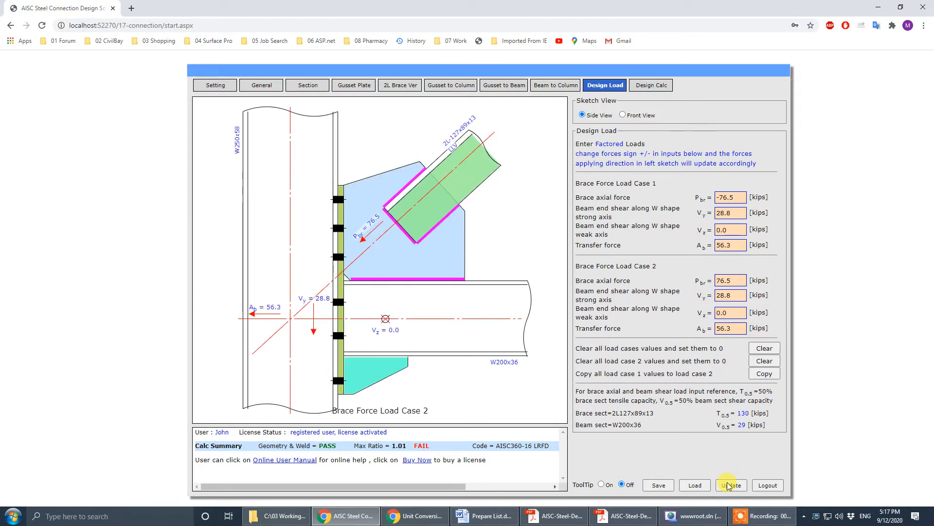
# Examine the direction of the brace axial, beam shear and transfer forces in the side view sketch for both load cases.
pyautogui.click(716, 197)
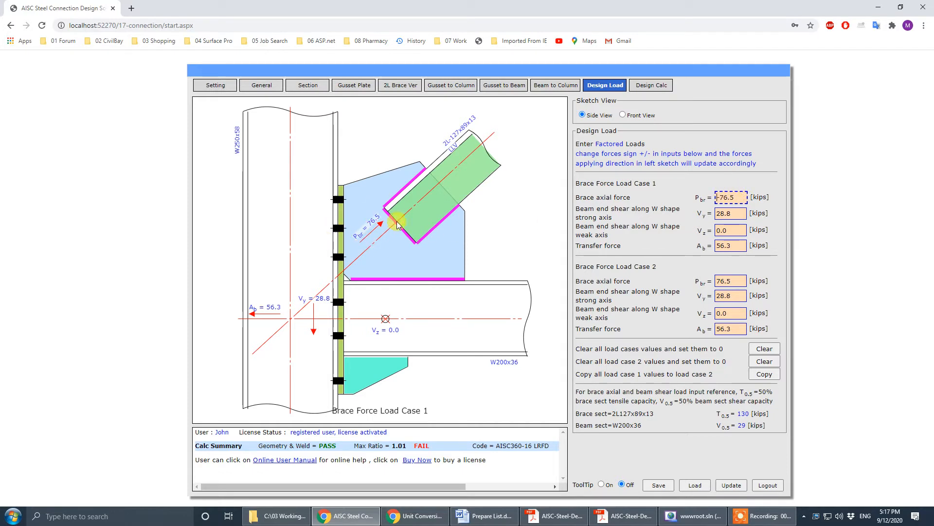
pyautogui.click(724, 281)
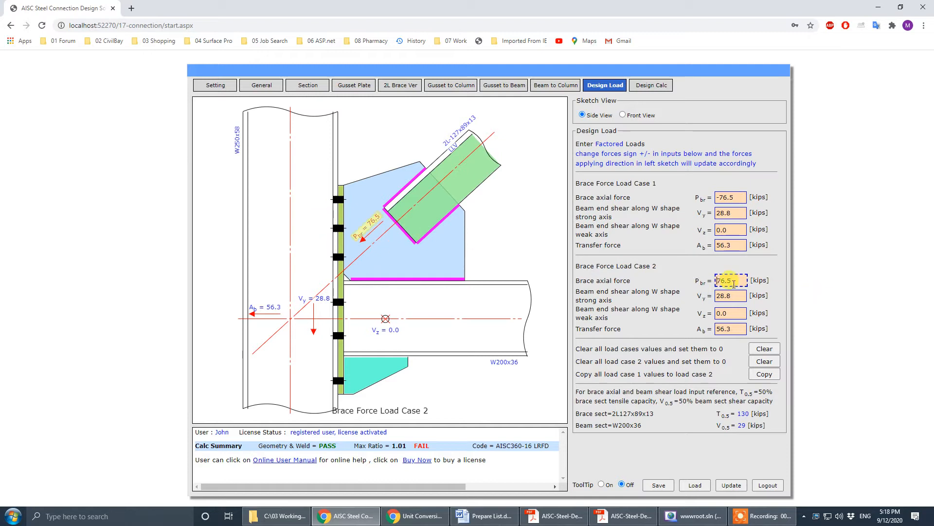
pyautogui.click(726, 214)
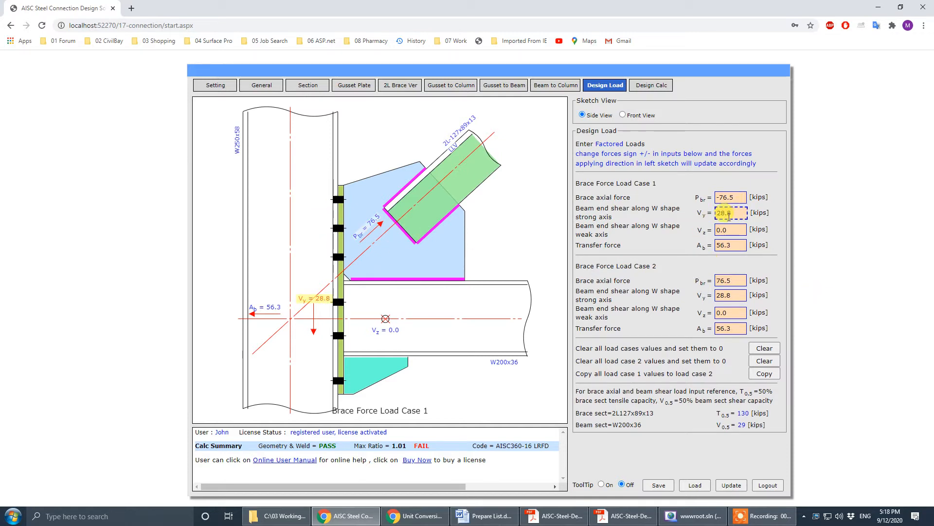
pyautogui.click(734, 281)
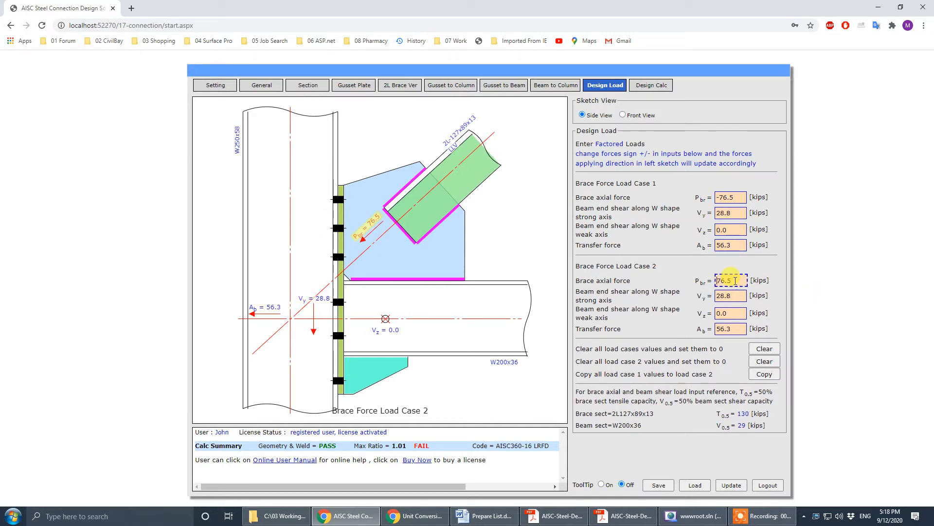
pyautogui.click(734, 292)
pyautogui.click(736, 231)
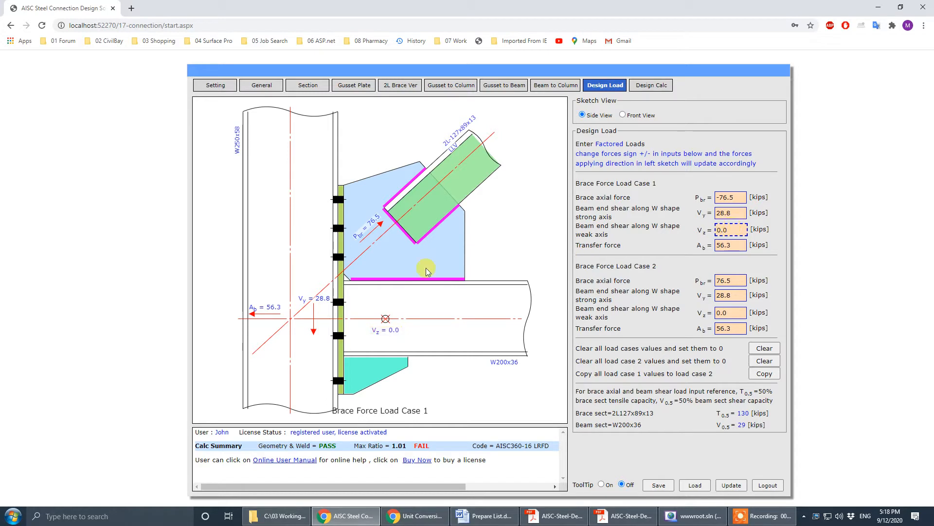
pyautogui.click(732, 246)
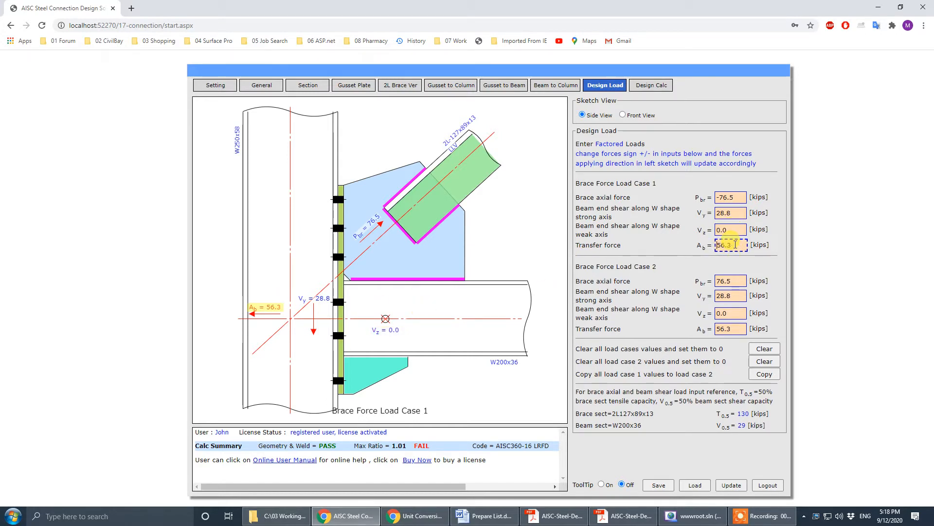
pyautogui.click(722, 328)
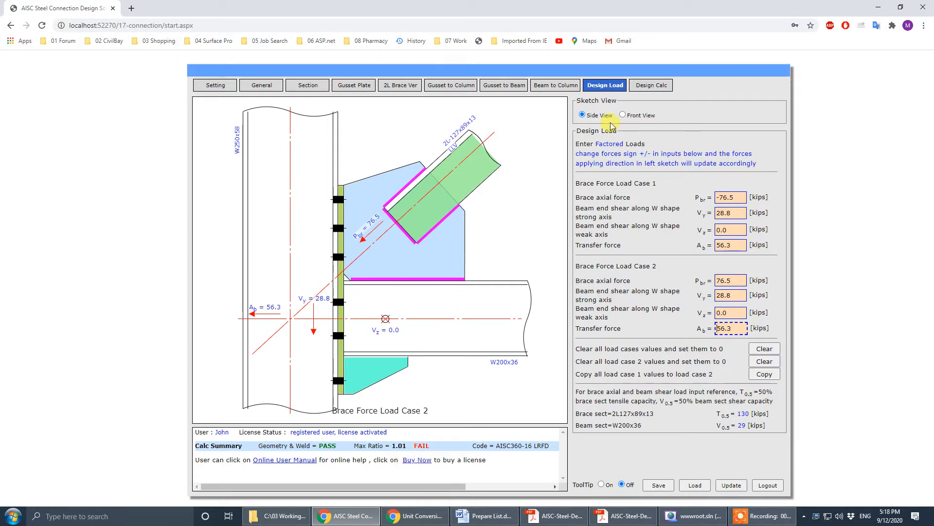
# Show the beam-to-column results in the design calculation and expand the Column Flange Local Bending check for load case 2.
pyautogui.click(659, 88)
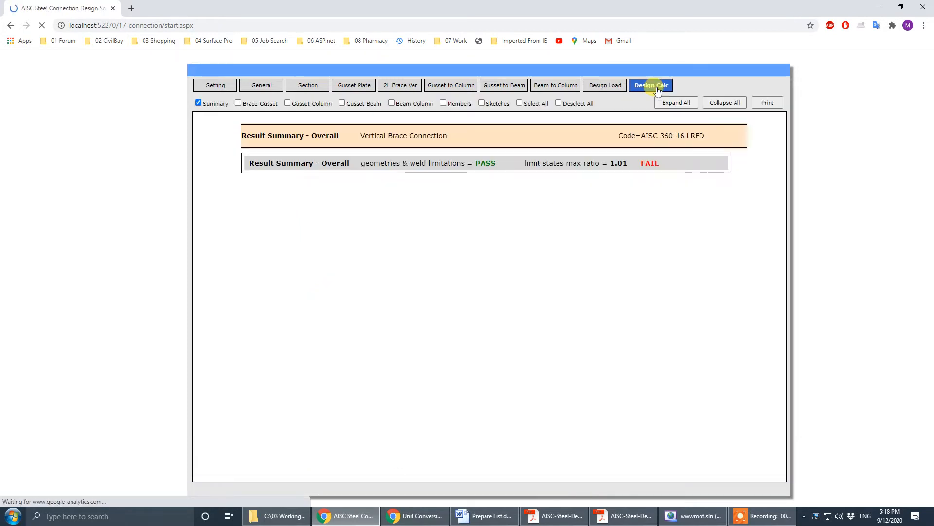
pyautogui.click(450, 165)
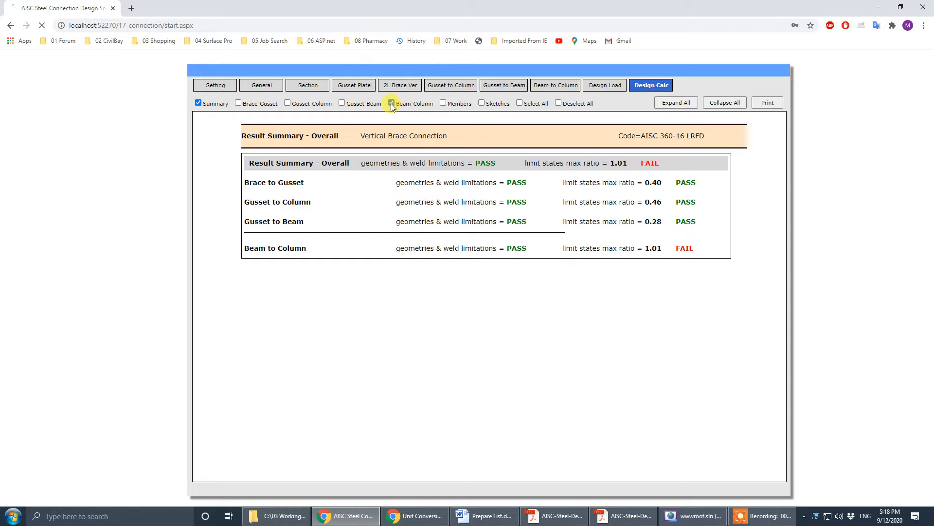
pyautogui.scroll(-10, 522, 302)
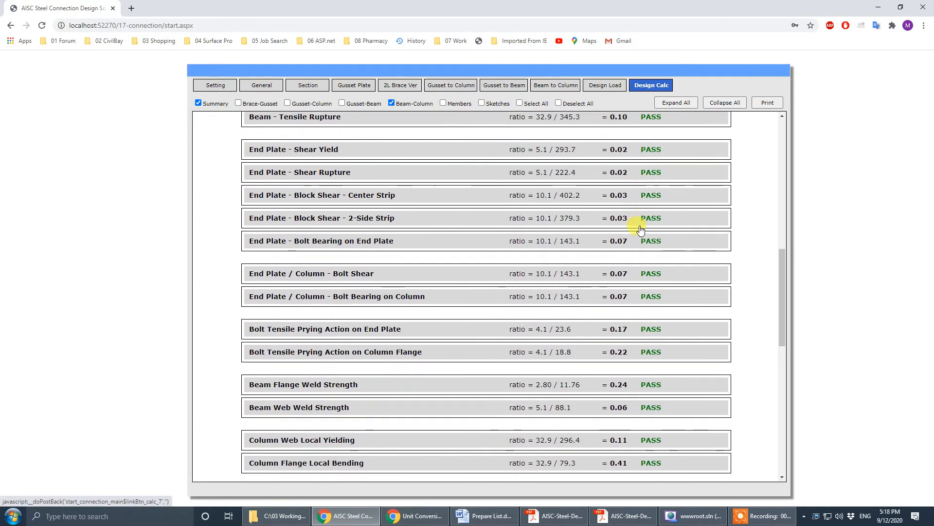
pyautogui.scroll(-10, 641, 229)
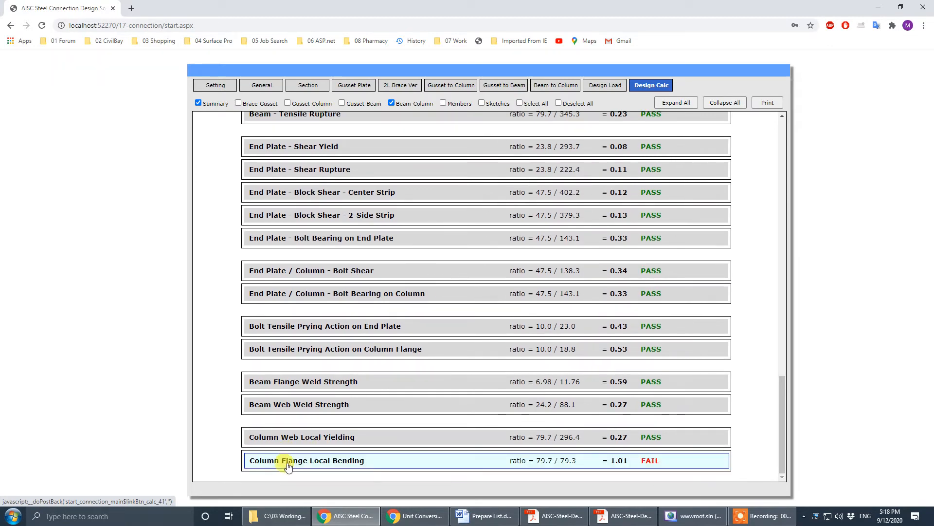
pyautogui.click(288, 465)
pyautogui.scroll(-11, 590, 351)
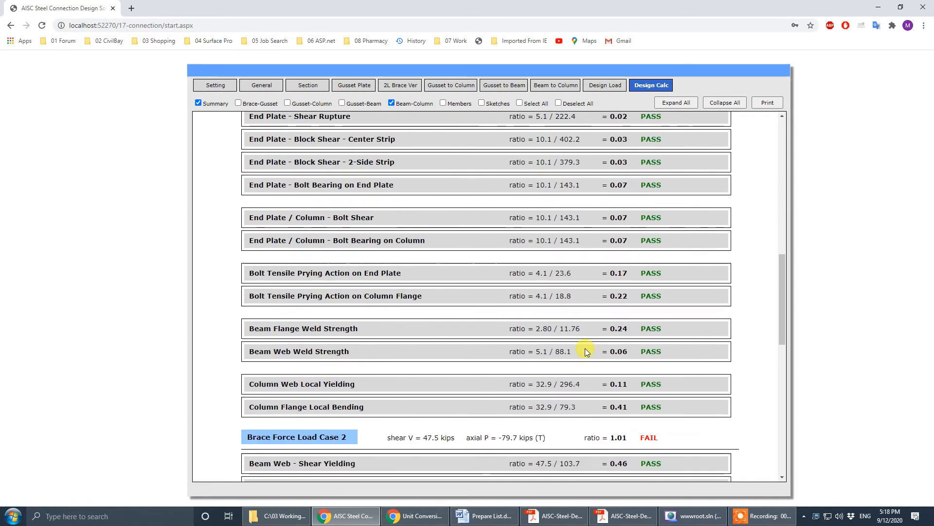
pyautogui.scroll(-10, 585, 350)
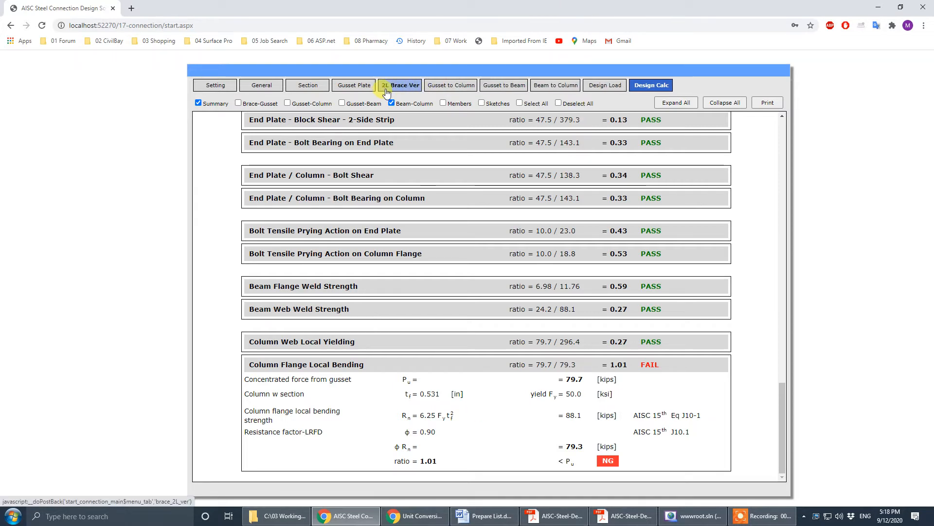
# Check section B-B in the PDF drawing against the side view sketch and return to the connection design.
pyautogui.click(566, 87)
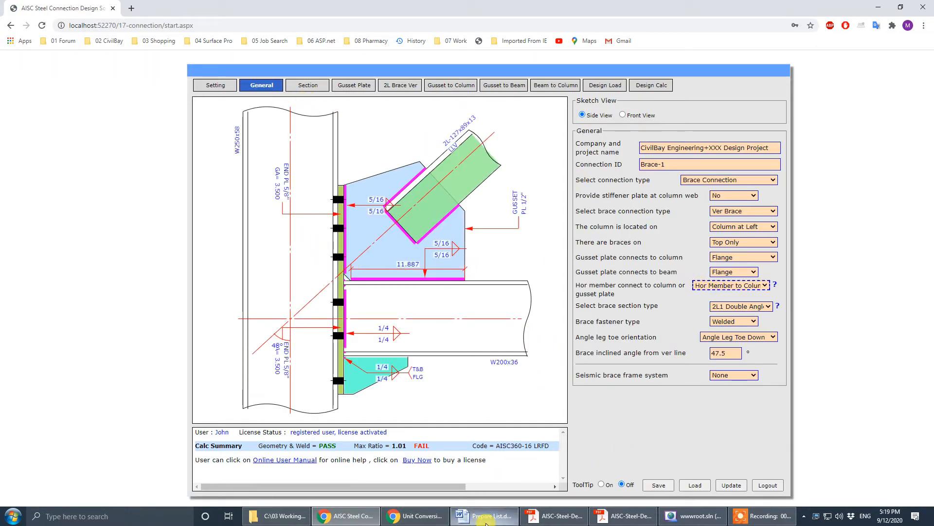
pyautogui.moveTo(643, 519)
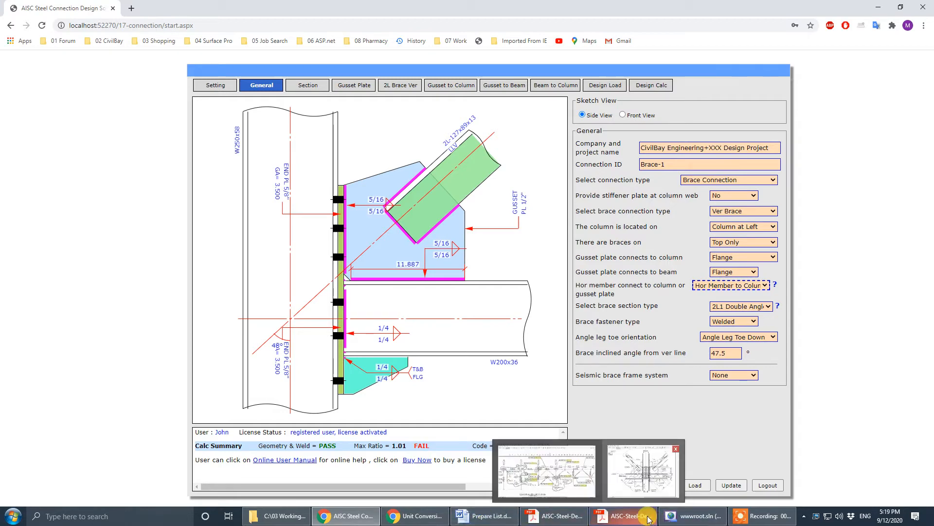
pyautogui.click(643, 471)
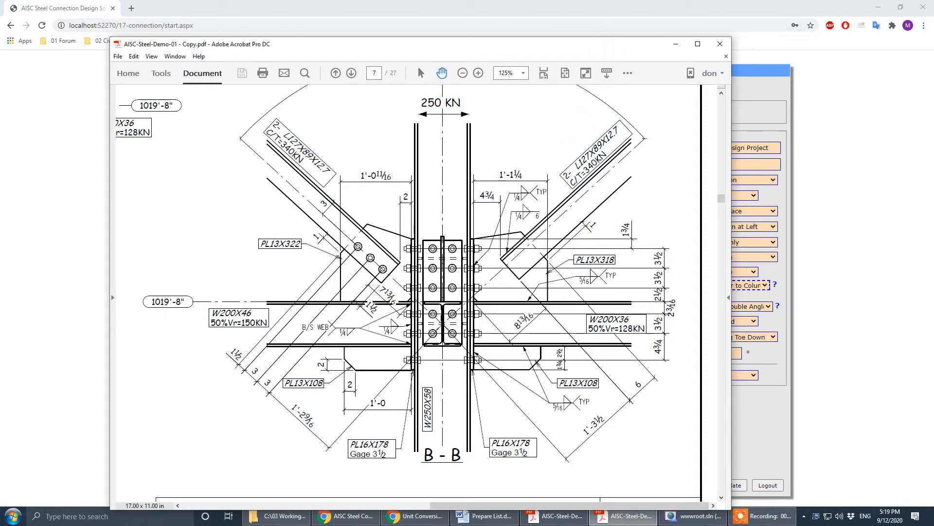
pyautogui.moveTo(545, 45); pyautogui.dragTo(147, 62)
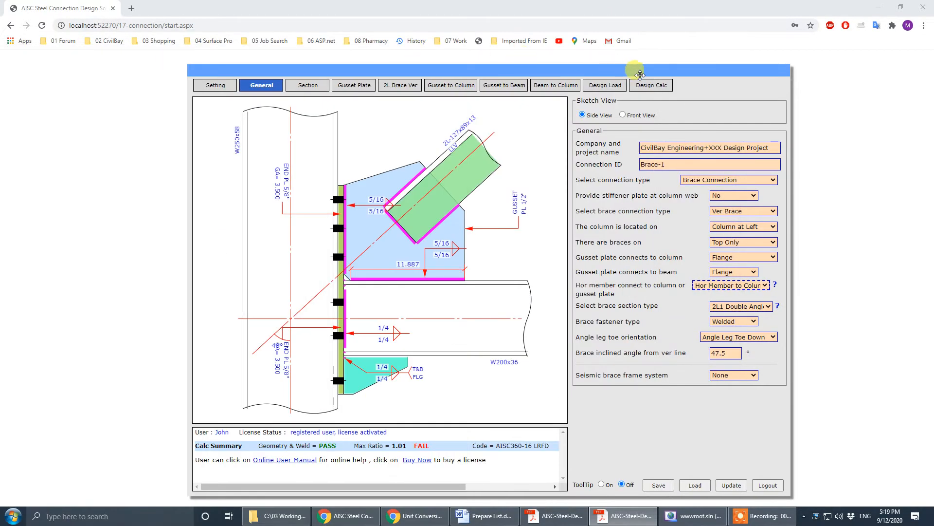
# Replace the beam-to-column results with the sketches in the design calculation and open the maximized print view.
pyautogui.click(652, 85)
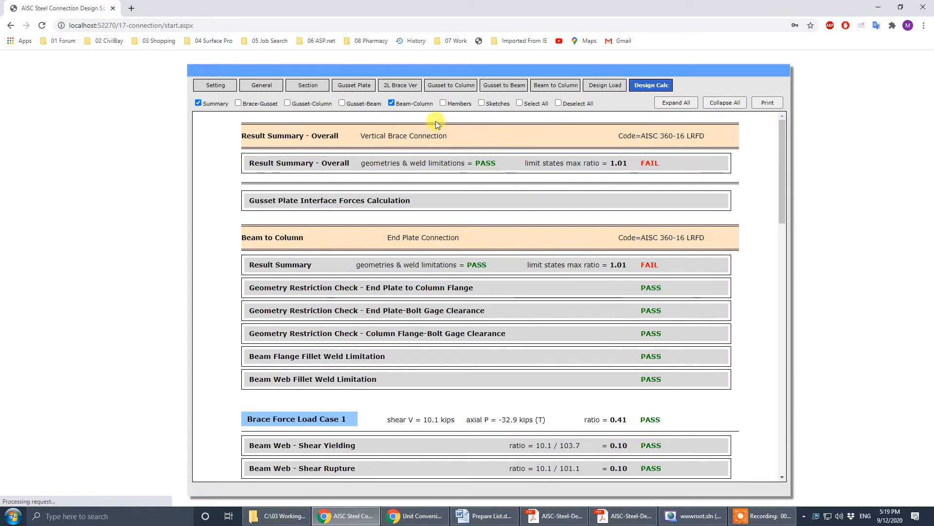
pyautogui.click(391, 103)
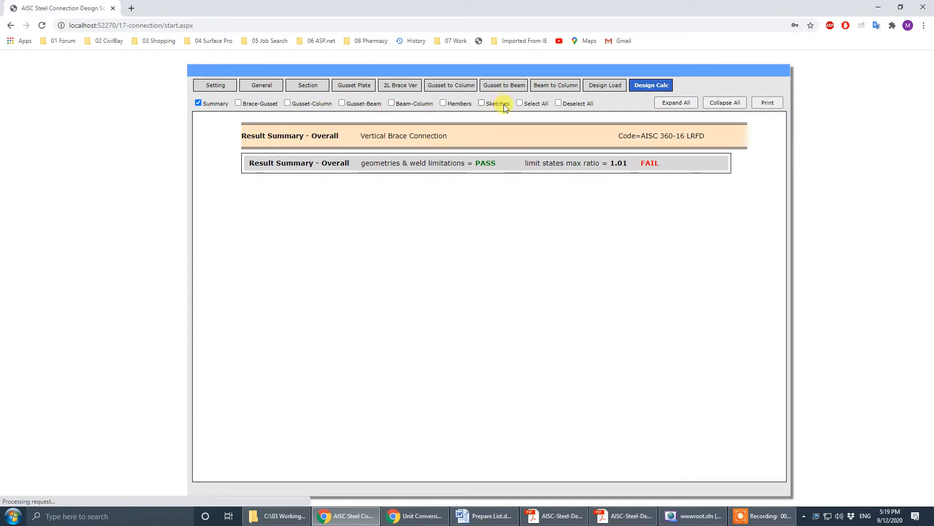
pyautogui.click(481, 103)
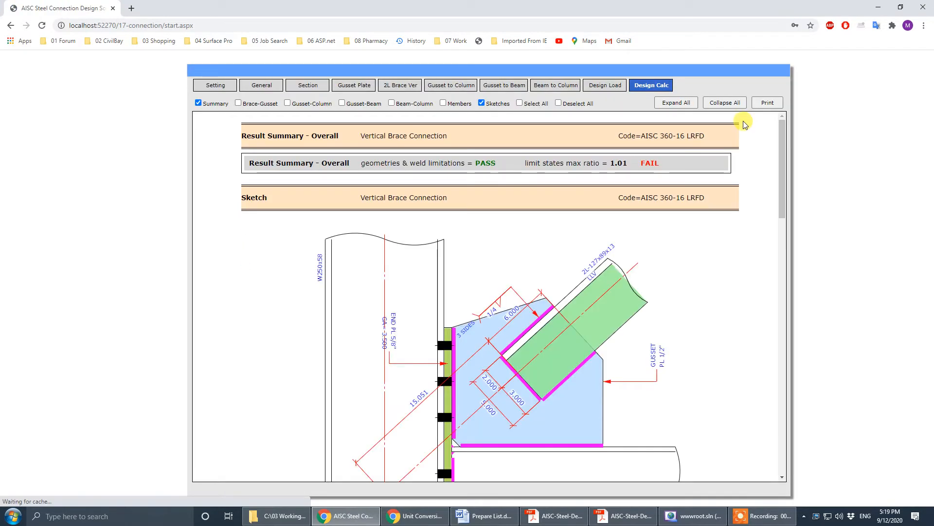
pyautogui.click(767, 103)
pyautogui.click(404, 60)
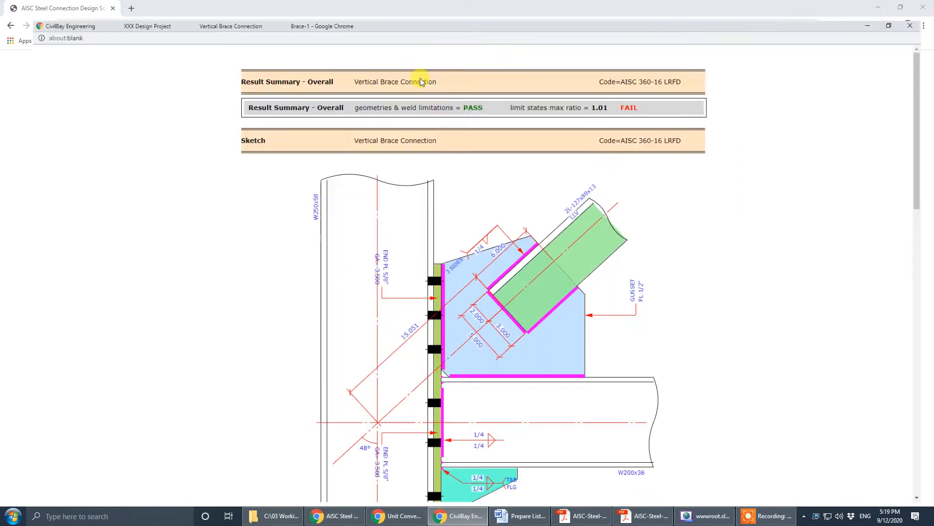
# Examine the side view and end plate front view sketches in the print view, including their dimensions and welds.
pyautogui.scroll(-5, 527, 231)
pyautogui.scroll(4, 526, 231)
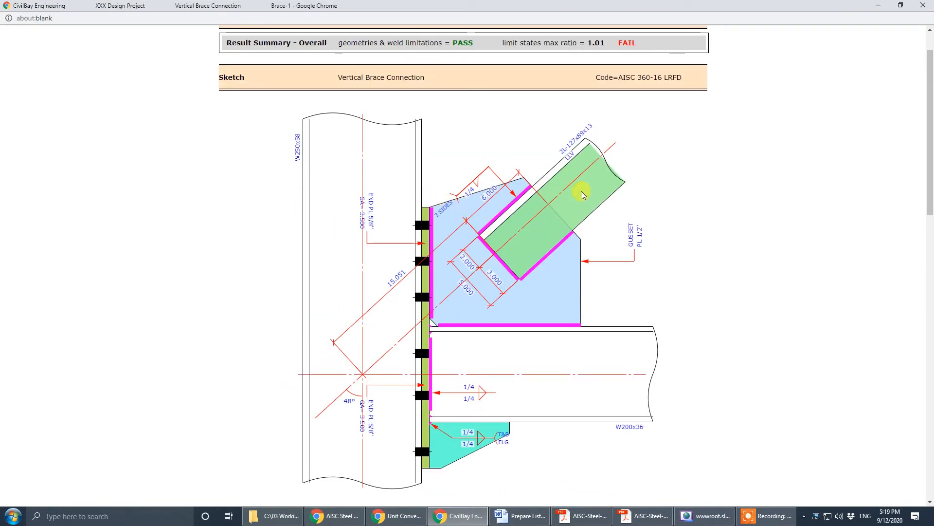
pyautogui.scroll(-10, 528, 239)
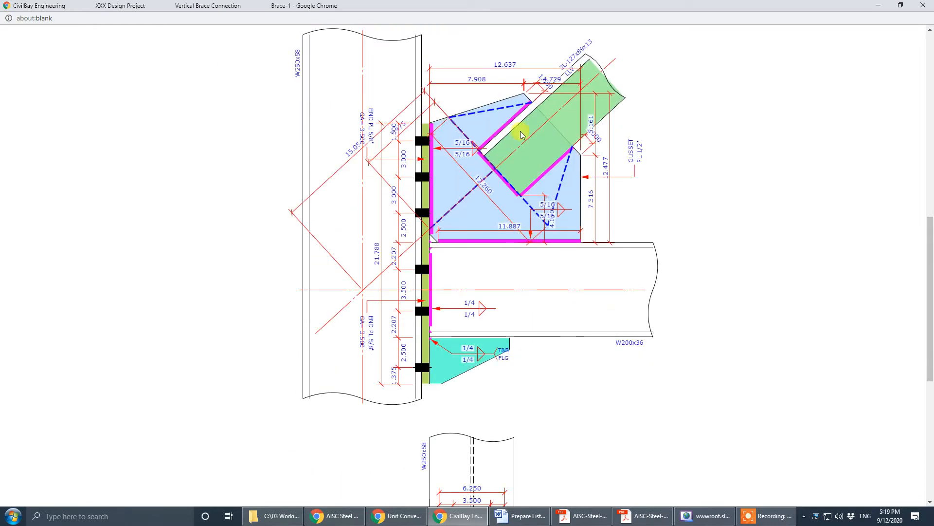
pyautogui.scroll(-7, 476, 304)
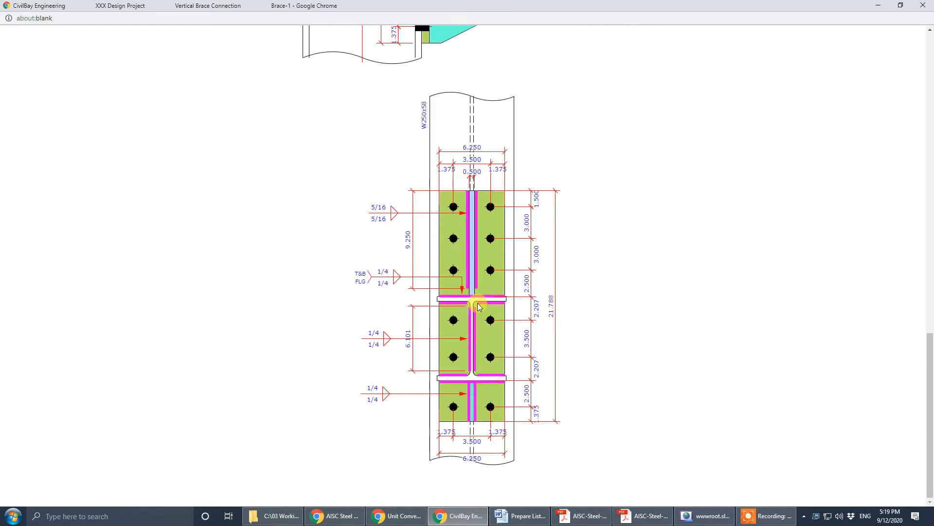
pyautogui.scroll(5, 507, 303)
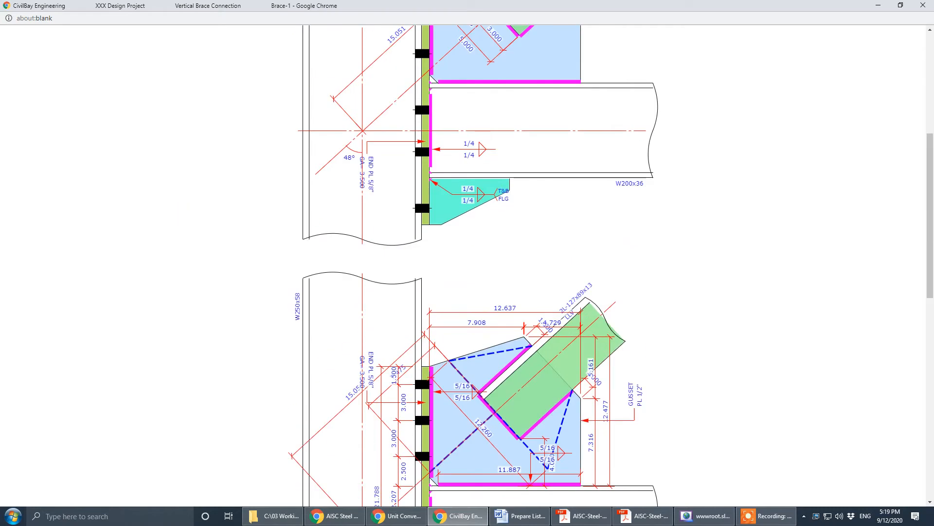
# Review the bolted brace in drawing section B-B and the grid line PS-21-301 elevation, and close the print view.
pyautogui.moveTo(0, 52)
pyautogui.mouseDown()
pyautogui.moveTo(297, 48)
pyautogui.moveTo(511, 23)
pyautogui.mouseUp()
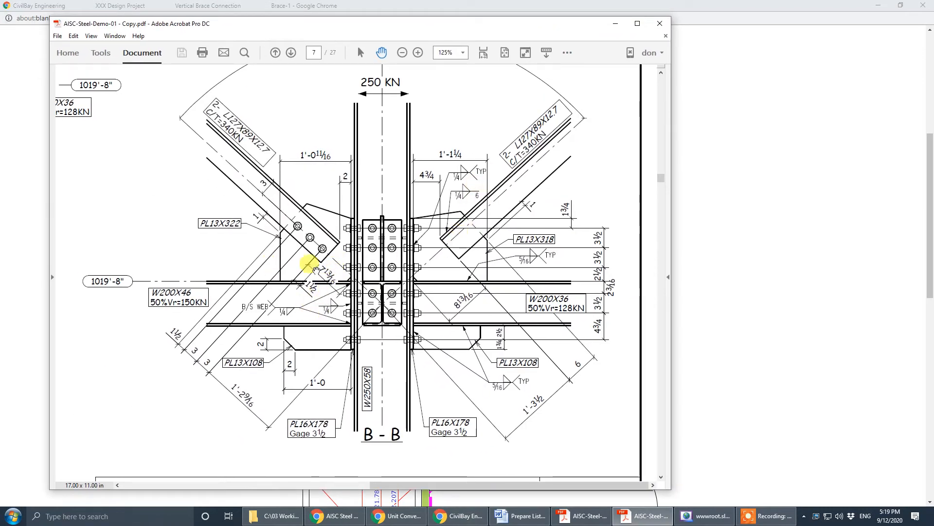
pyautogui.moveTo(282, 265); pyautogui.dragTo(304, 294)
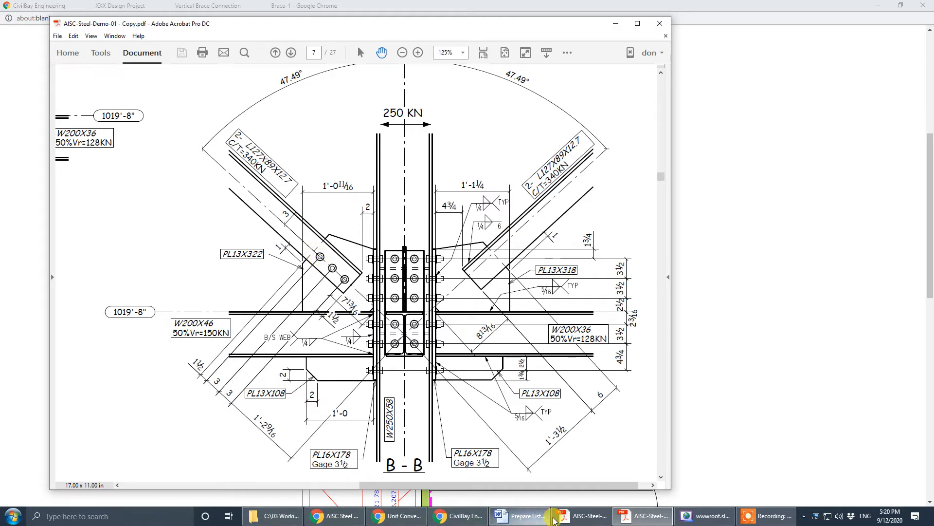
pyautogui.click(588, 518)
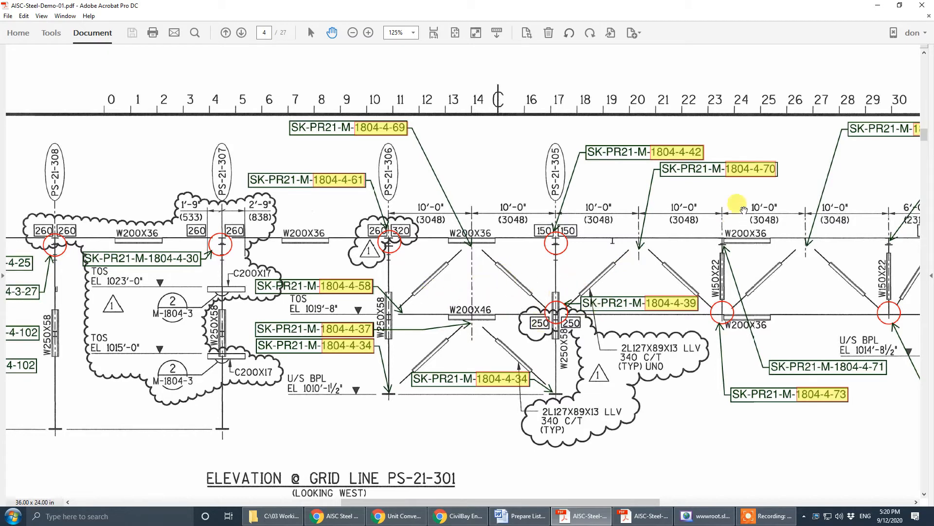
pyautogui.click(884, 4)
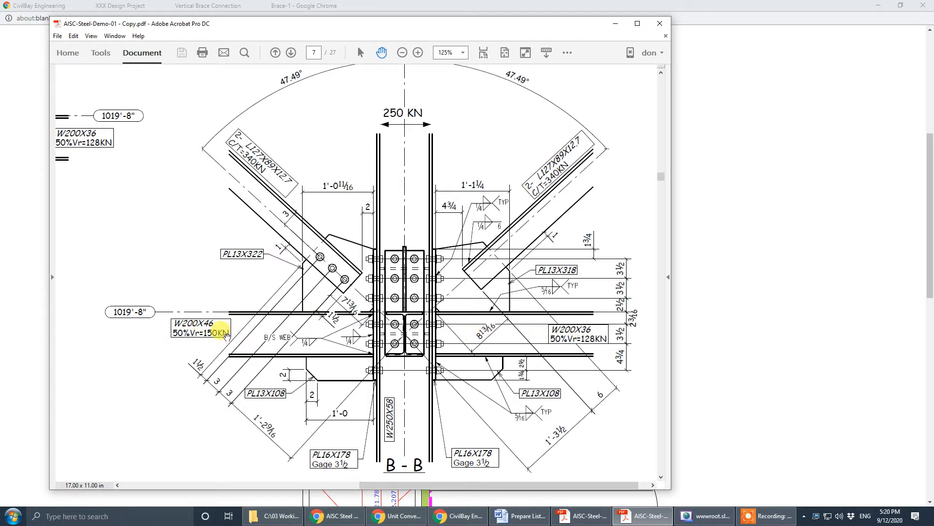
pyautogui.moveTo(317, 107); pyautogui.dragTo(329, 158)
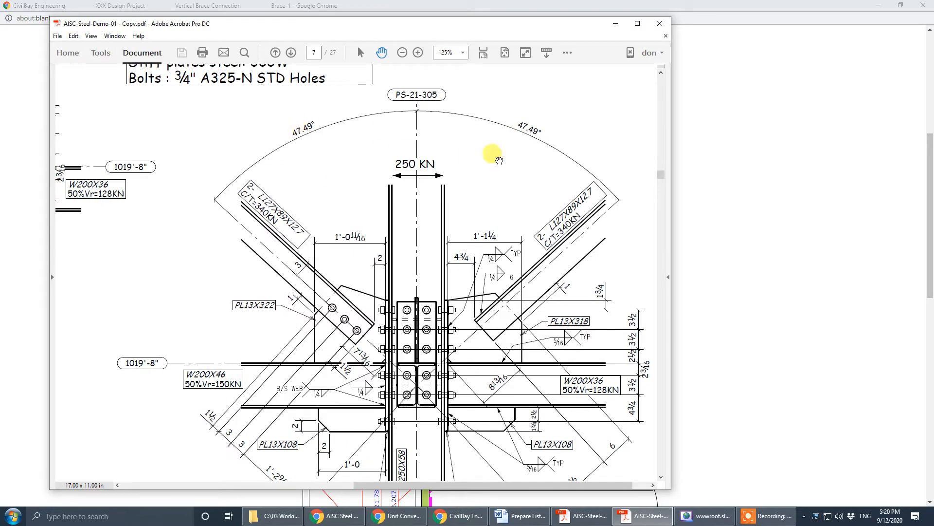
pyautogui.click(615, 23)
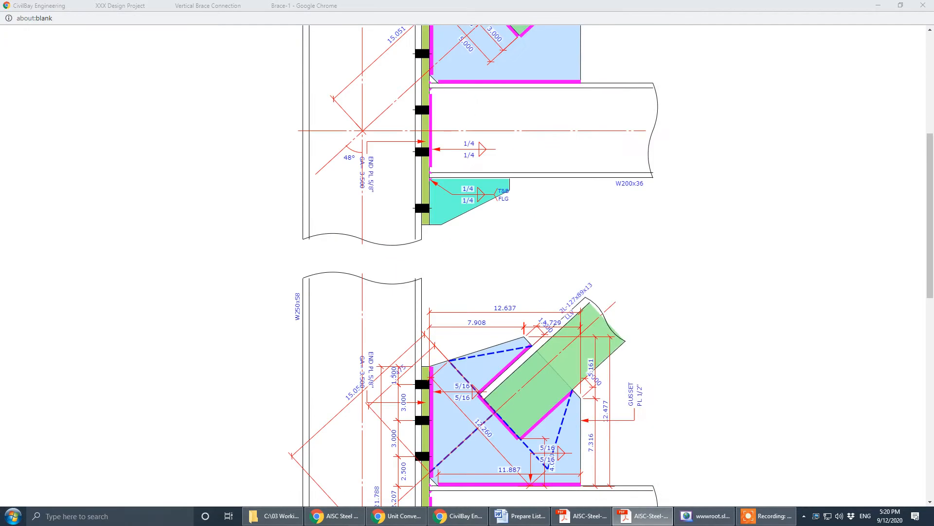
pyautogui.click(924, 5)
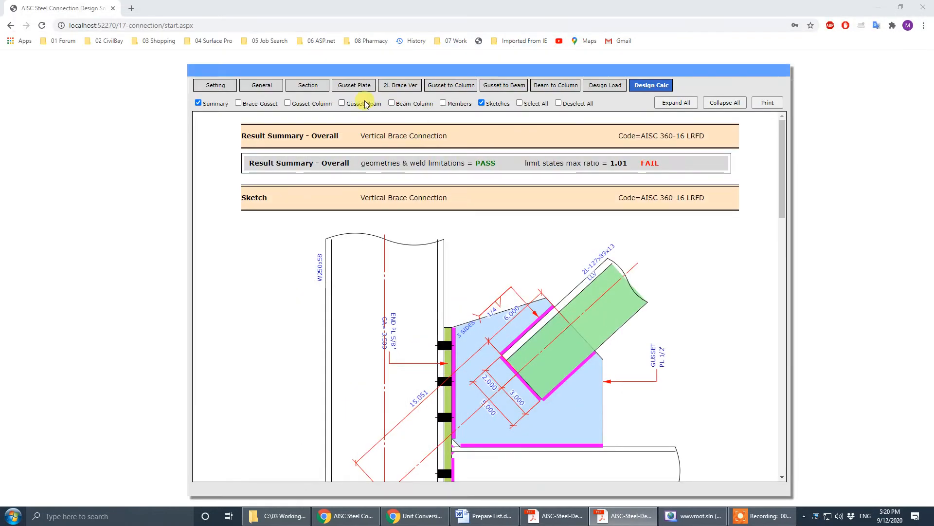
# Set the column location to Column at Right and the brace fastener type to Bolted in the general settings.
pyautogui.click(261, 86)
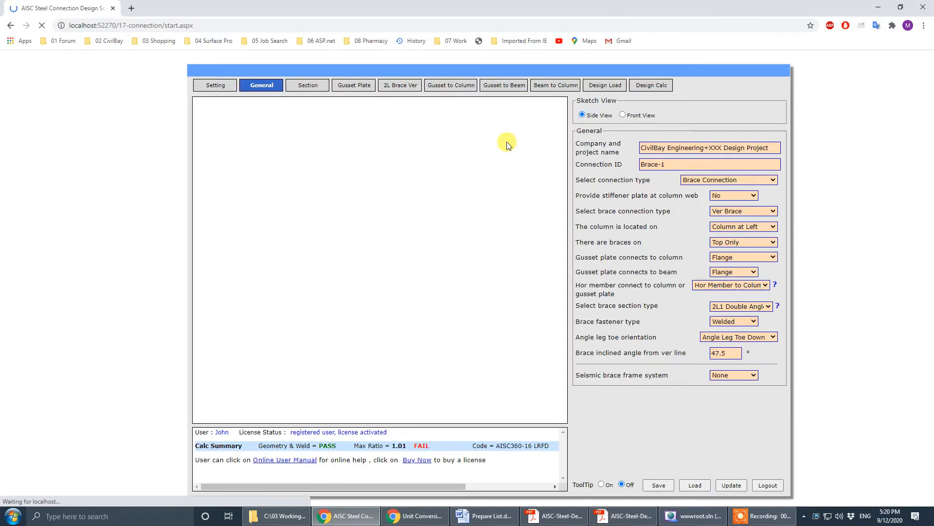
pyautogui.click(763, 233)
pyautogui.click(763, 243)
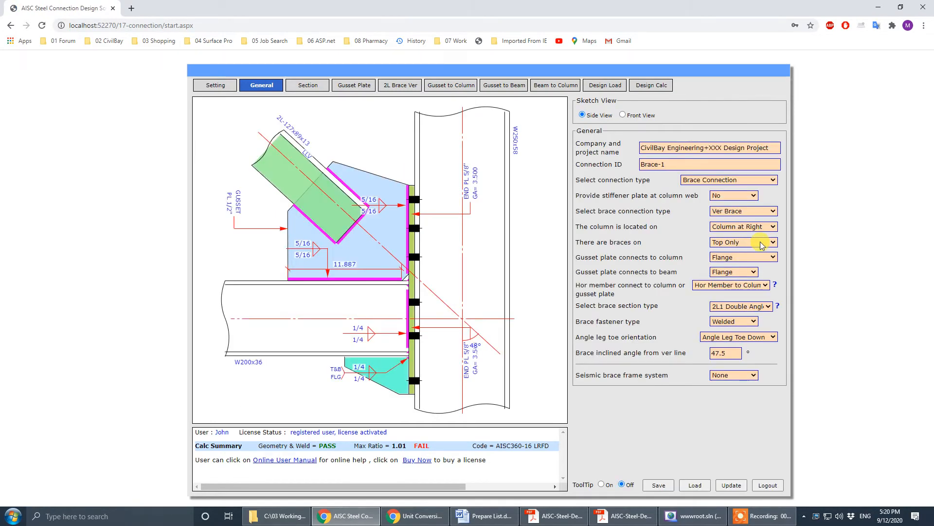
pyautogui.click(761, 245)
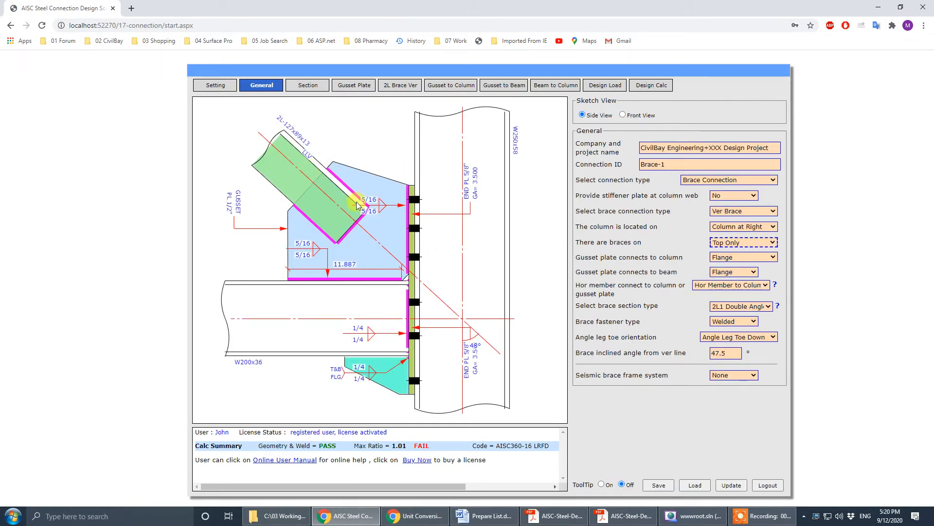
pyautogui.click(747, 321)
pyautogui.click(748, 331)
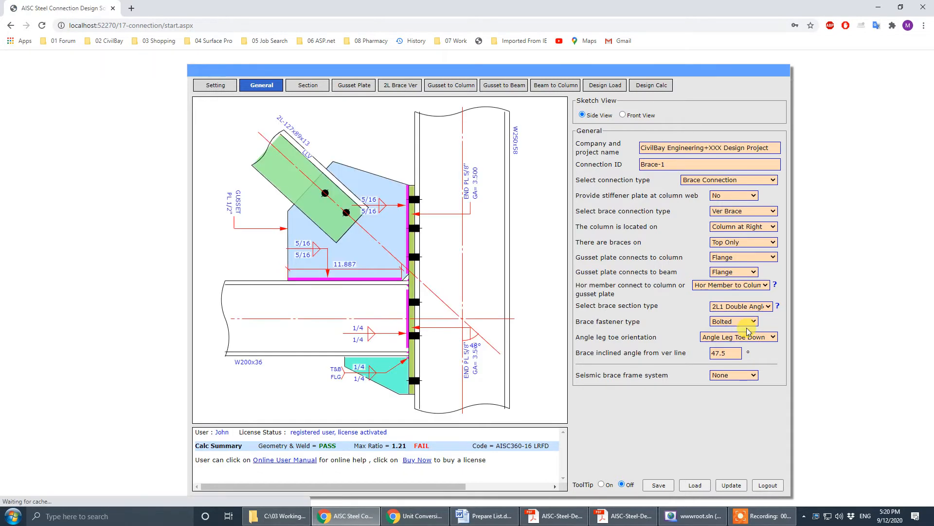
# Check the brace bolts in section B-B, and set the bolt gage to 3 in and the number of bolt columns to 3.
pyautogui.hotkey('alt', 'Tab')
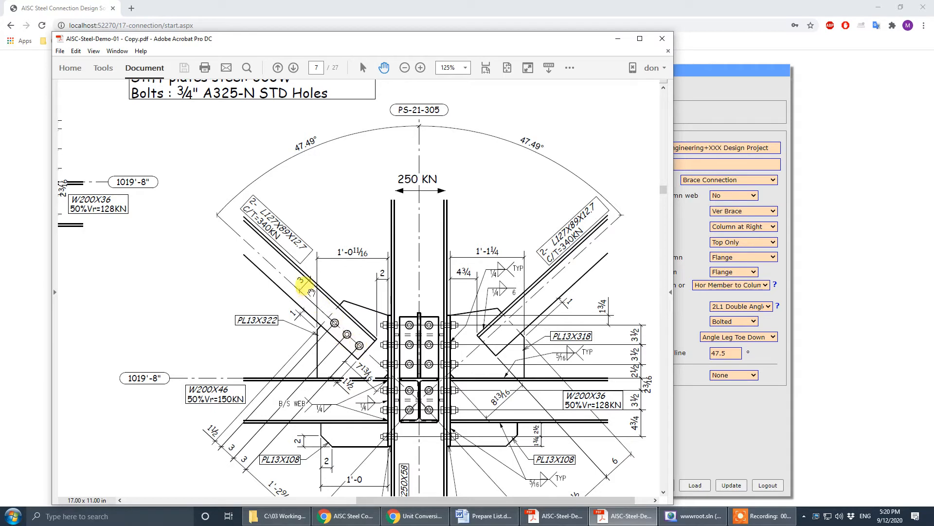
pyautogui.click(618, 39)
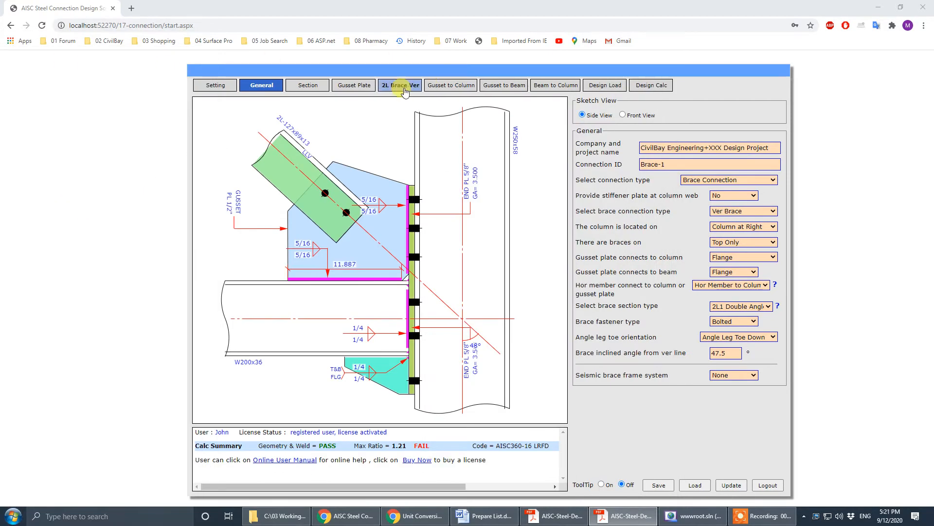
pyautogui.click(403, 87)
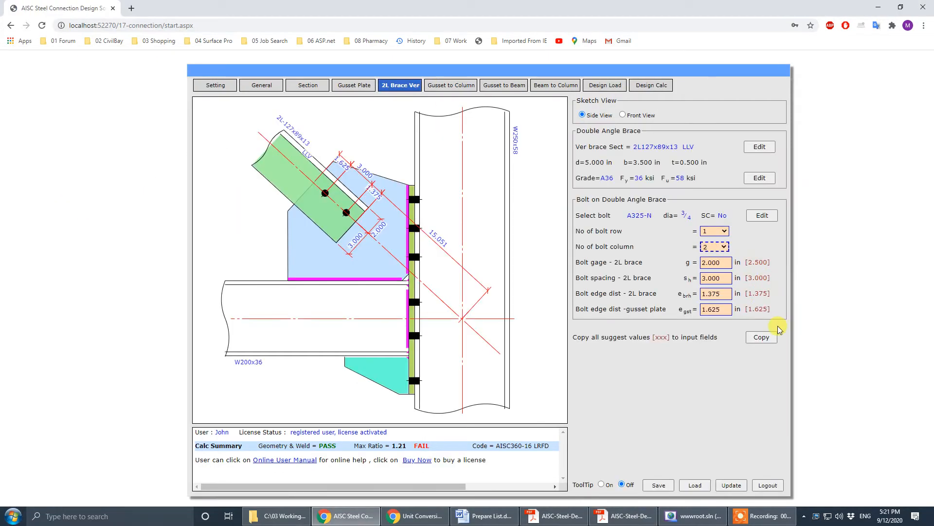
pyautogui.click(761, 337)
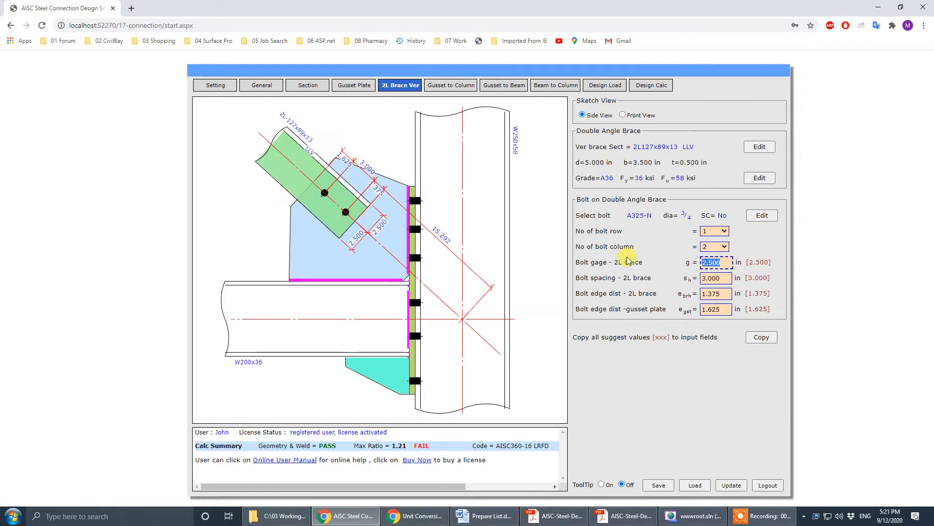
pyautogui.write('3')
pyautogui.press('Tab')
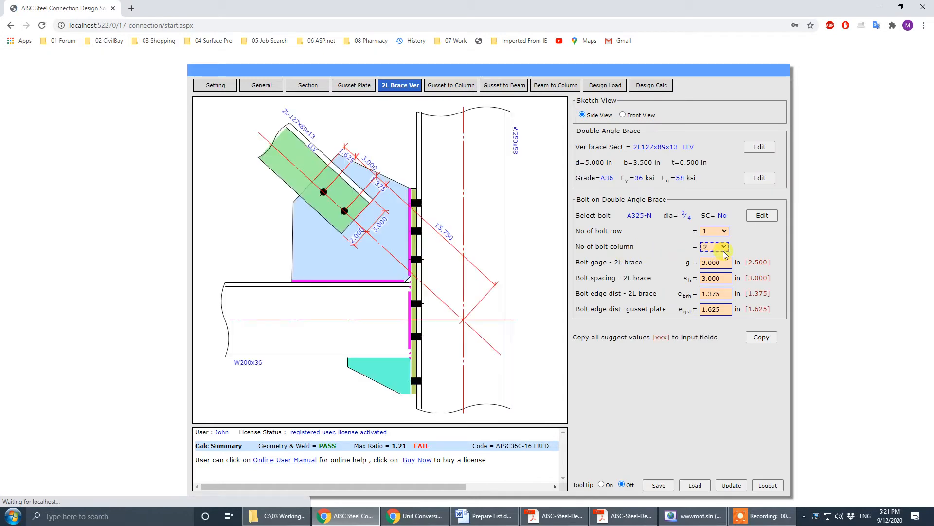
pyautogui.click(723, 247)
pyautogui.click(722, 264)
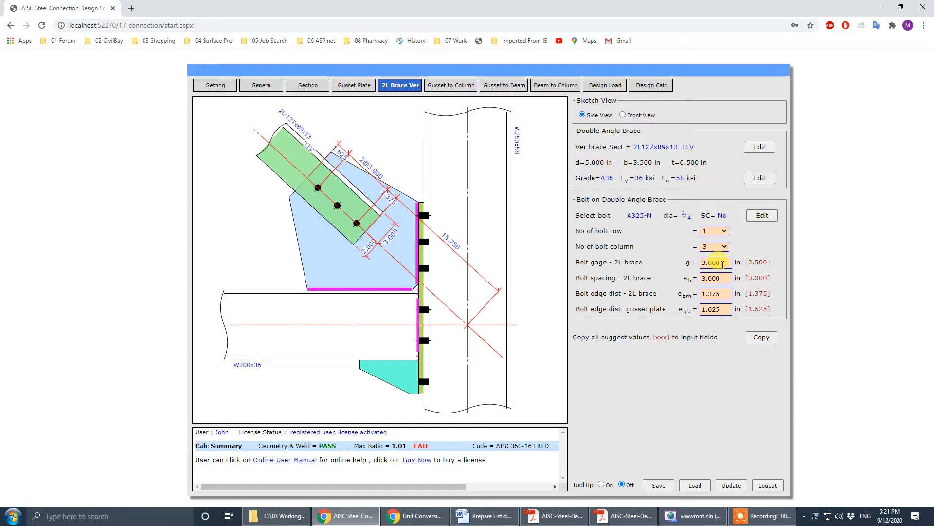
# Check the beam size in section B-B and change the beam section to W200x46 from the Canadian CISC library.
pyautogui.moveTo(0, 53); pyautogui.dragTo(496, 47)
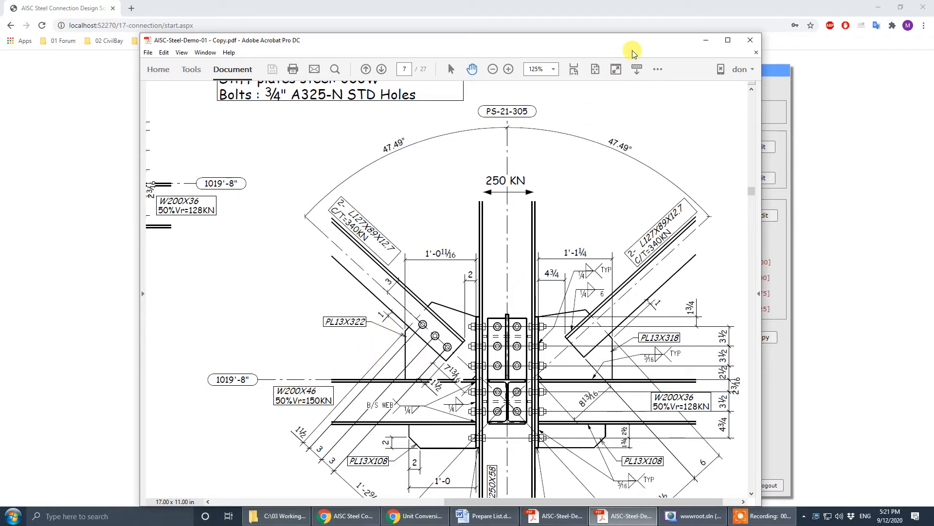
pyautogui.moveTo(633, 43); pyautogui.dragTo(224, 70)
pyautogui.click(448, 63)
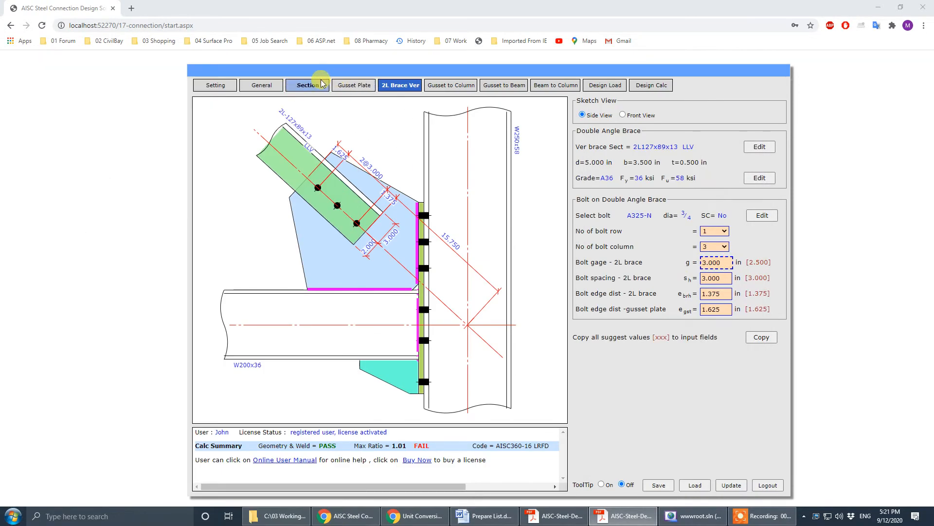
pyautogui.click(308, 86)
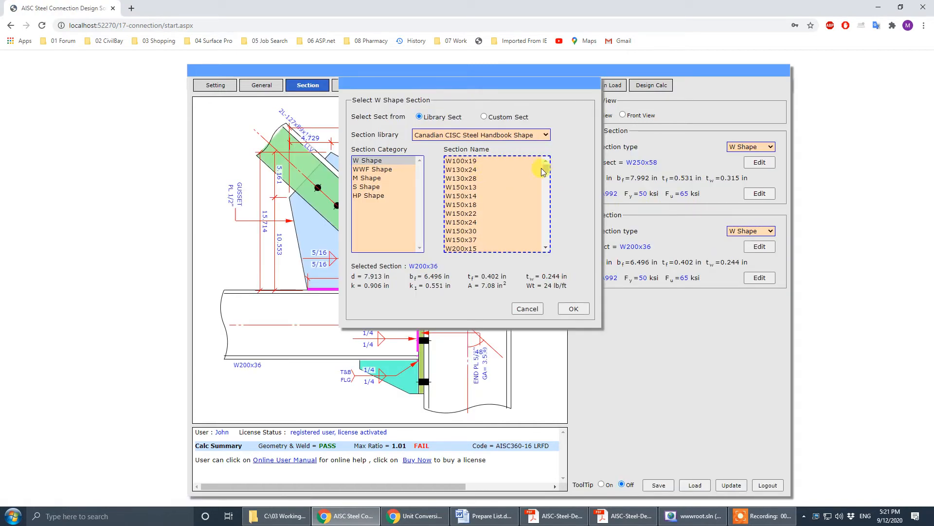
pyautogui.moveTo(544, 173); pyautogui.dragTo(557, 174)
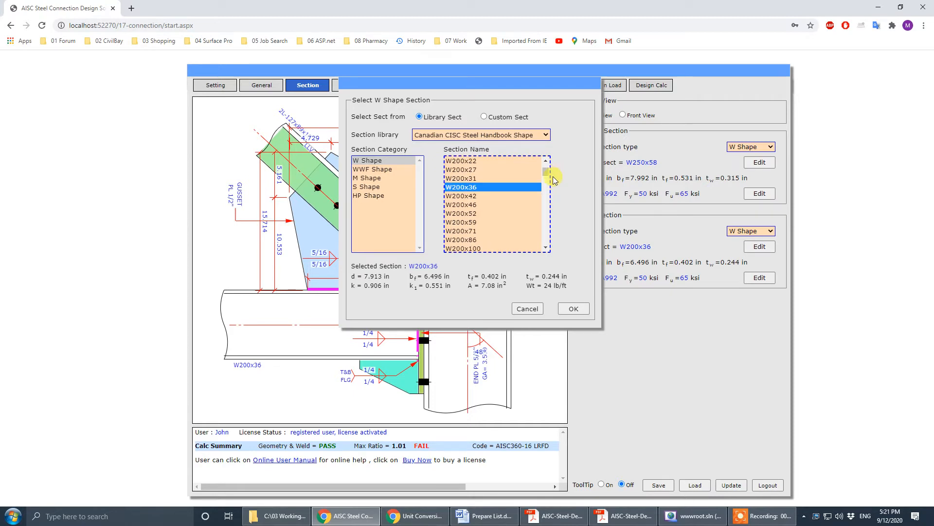
pyautogui.click(468, 204)
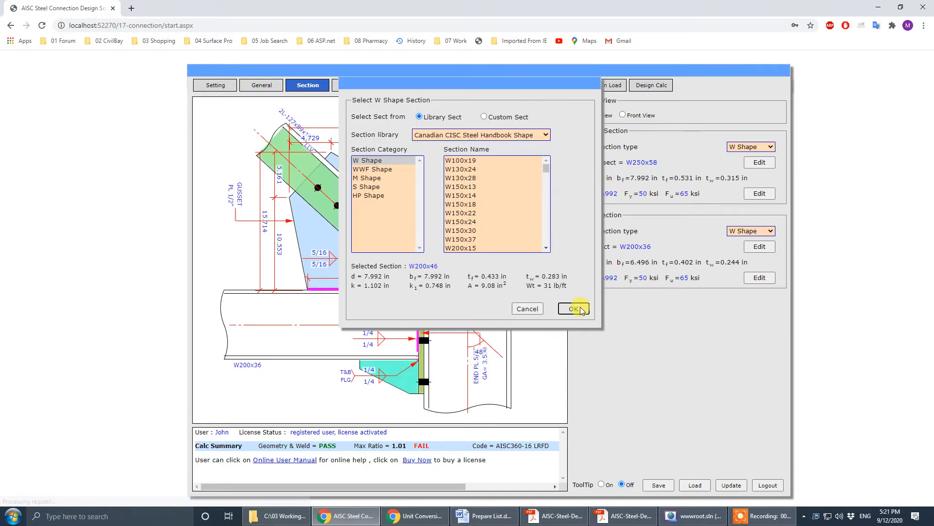
pyautogui.click(575, 308)
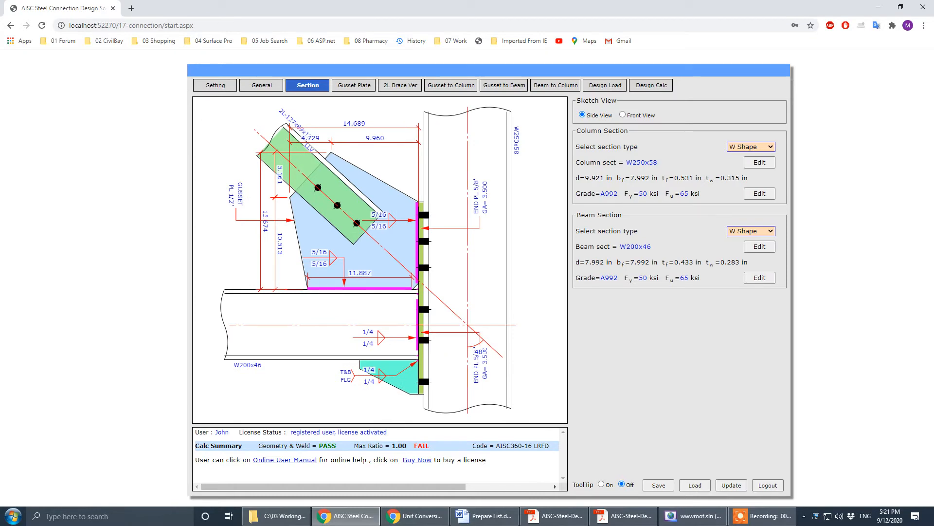
# Check the left-side gusset in drawing section B-B and set the gusset-to-beam weld length to the suggested 13.939 in.
pyautogui.click(623, 515)
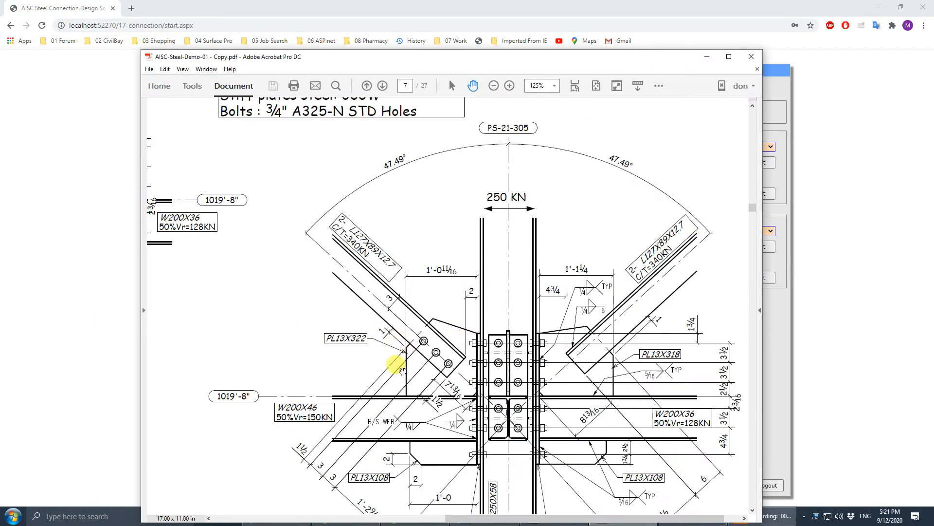
pyautogui.moveTo(611, 57); pyautogui.dragTo(0, 66)
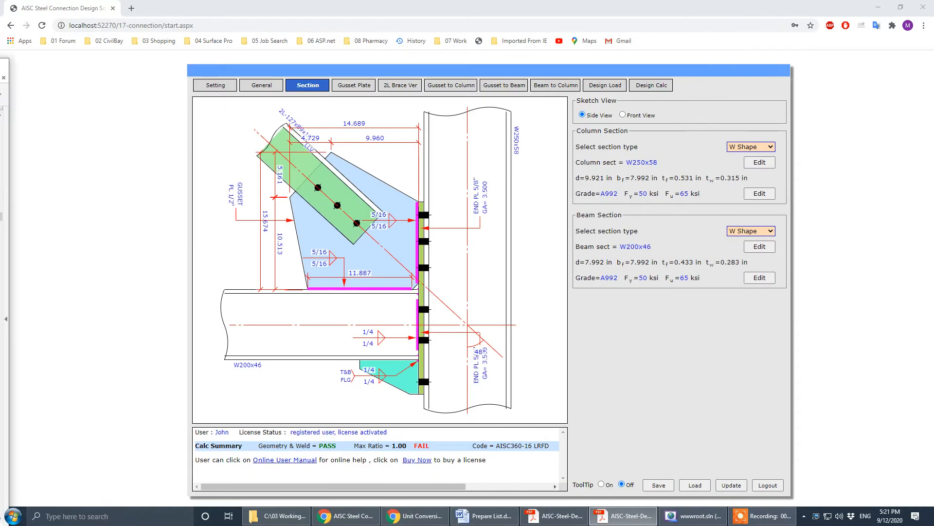
pyautogui.click(118, 74)
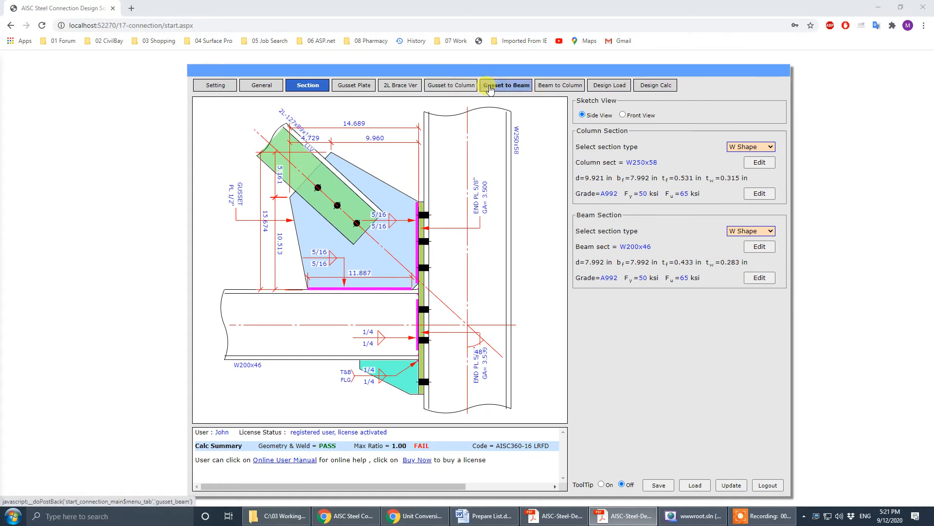
pyautogui.click(490, 87)
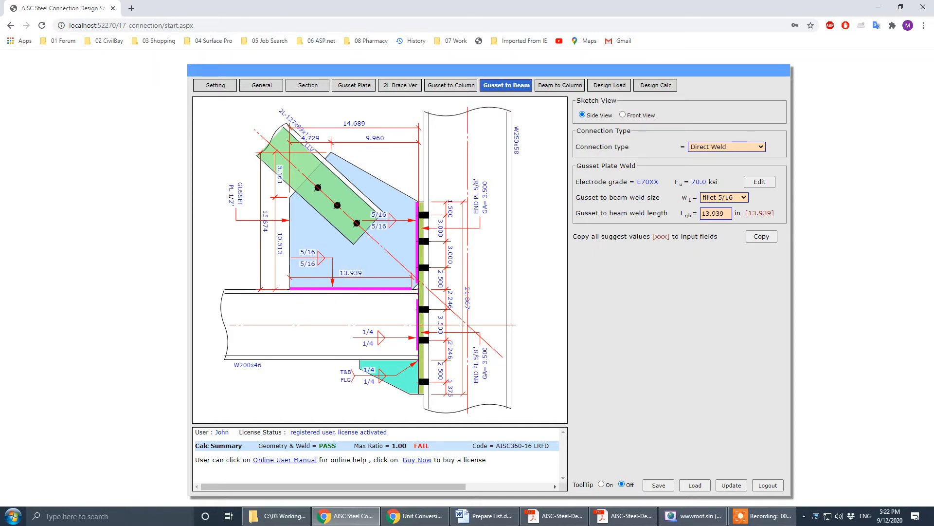
# Check the W200x46 beam load in section B-B and set the strong-axis beam end shear to 34 kips in both load cases.
pyautogui.hotkey('alt', 'Tab')
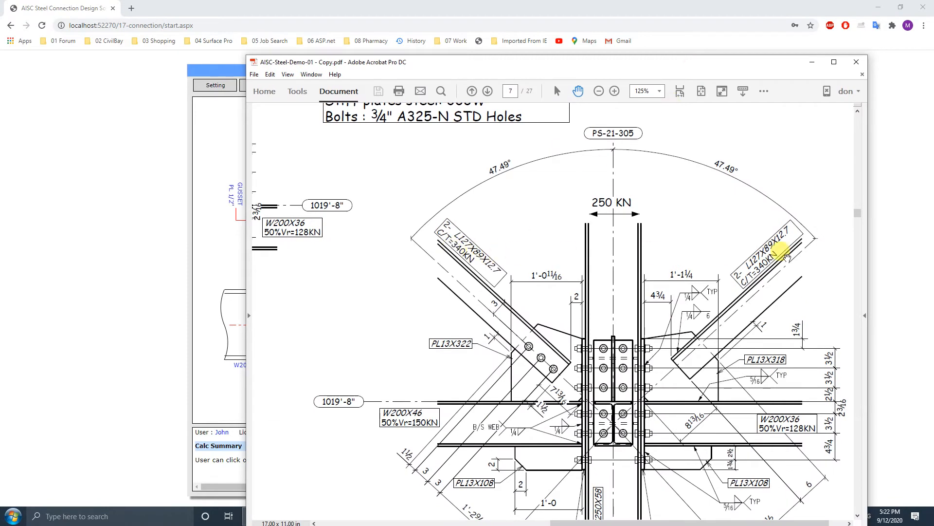
pyautogui.moveTo(664, 306); pyautogui.dragTo(650, 239)
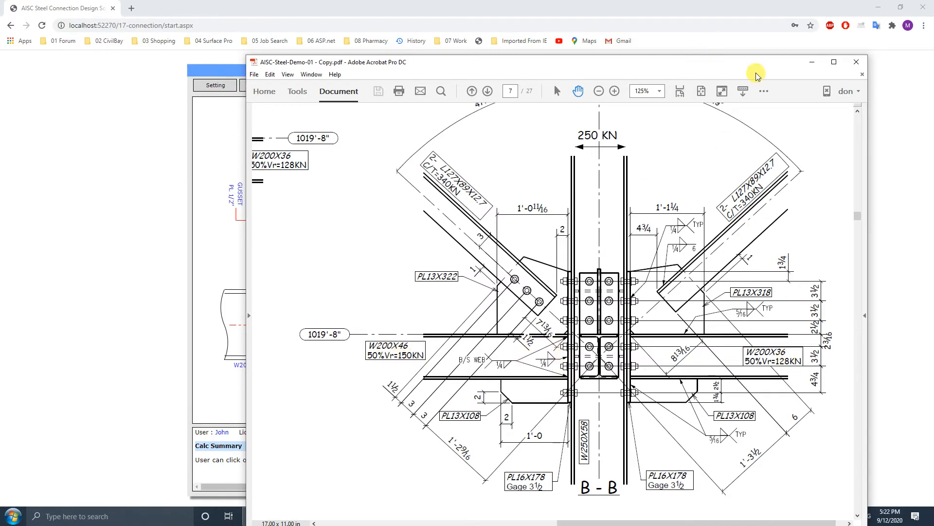
pyautogui.moveTo(757, 72); pyautogui.dragTo(0, 82)
pyautogui.click(611, 86)
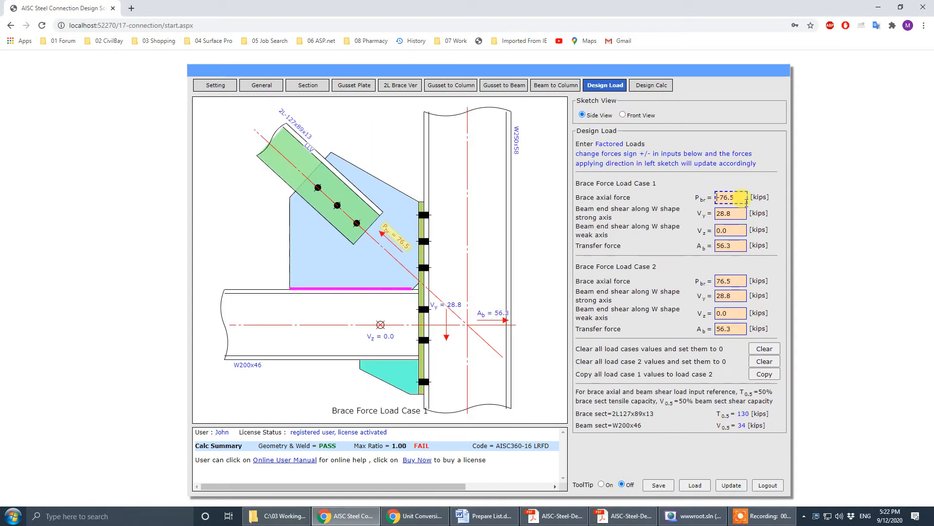
pyautogui.click(735, 213)
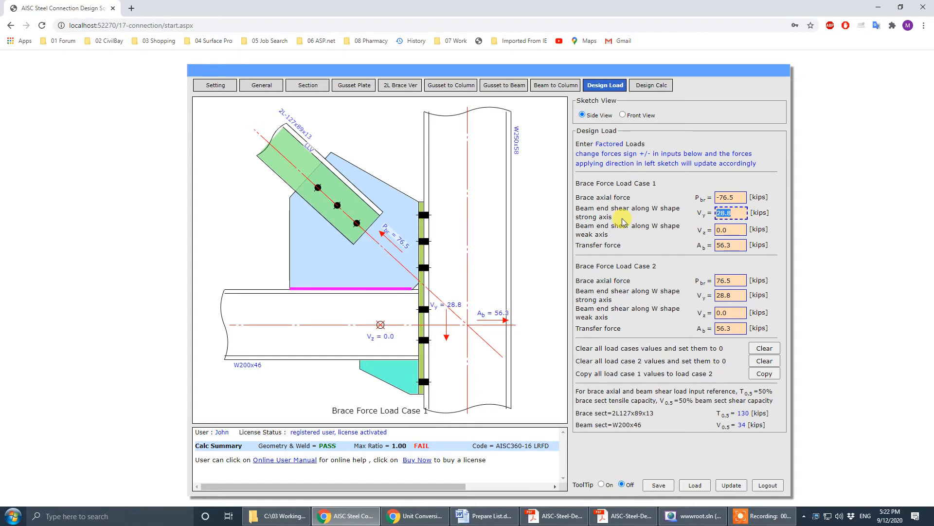
pyautogui.write('34')
pyautogui.click(737, 296)
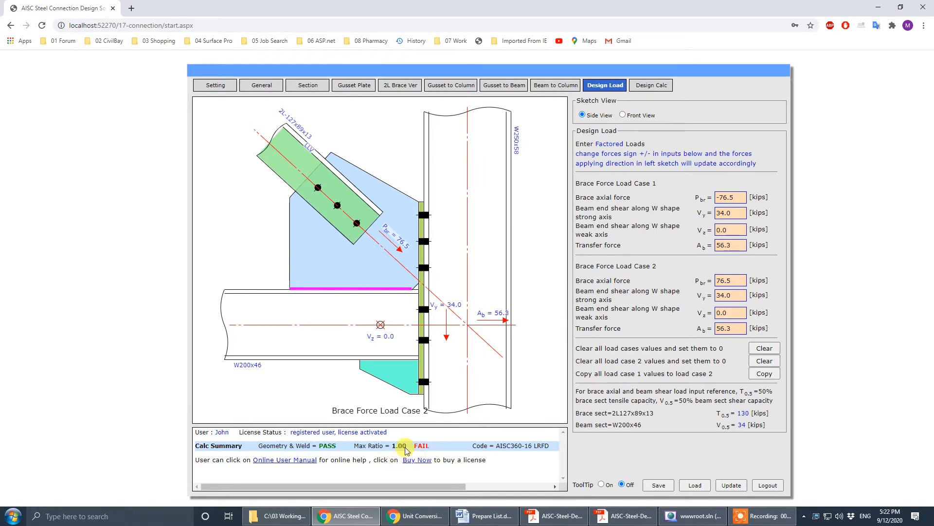
# Compare with section B-B, open the design calculation, and review the result summary and connection sketches in its print view.
pyautogui.click(624, 516)
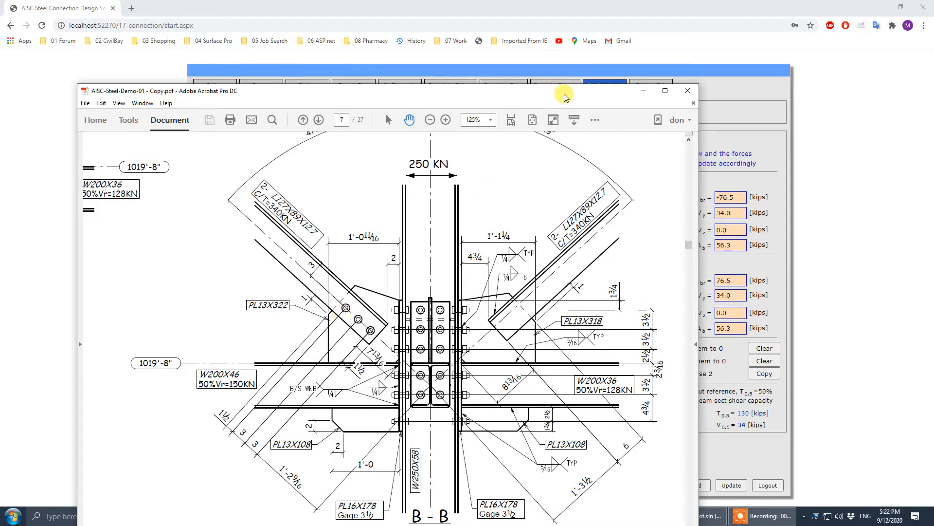
pyautogui.moveTo(565, 93); pyautogui.dragTo(933, 94)
pyautogui.click(652, 86)
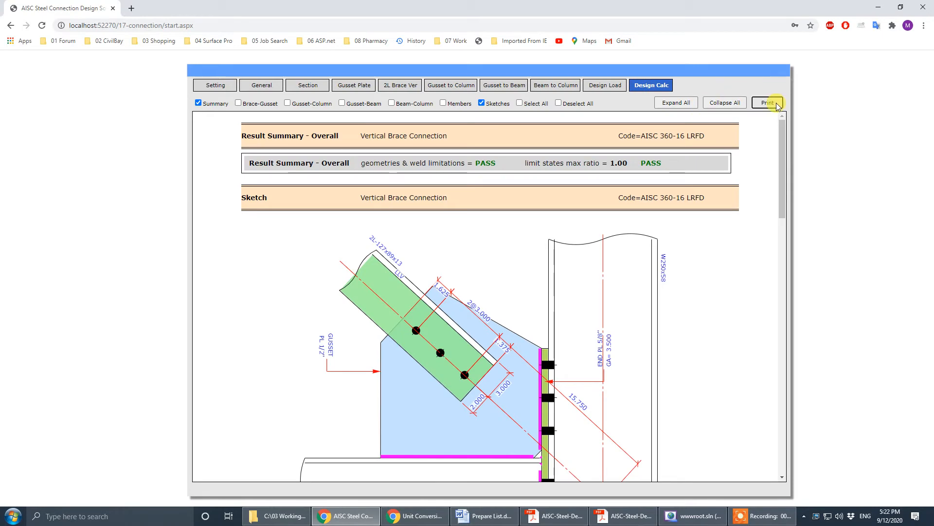
pyautogui.click(767, 102)
pyautogui.click(408, 56)
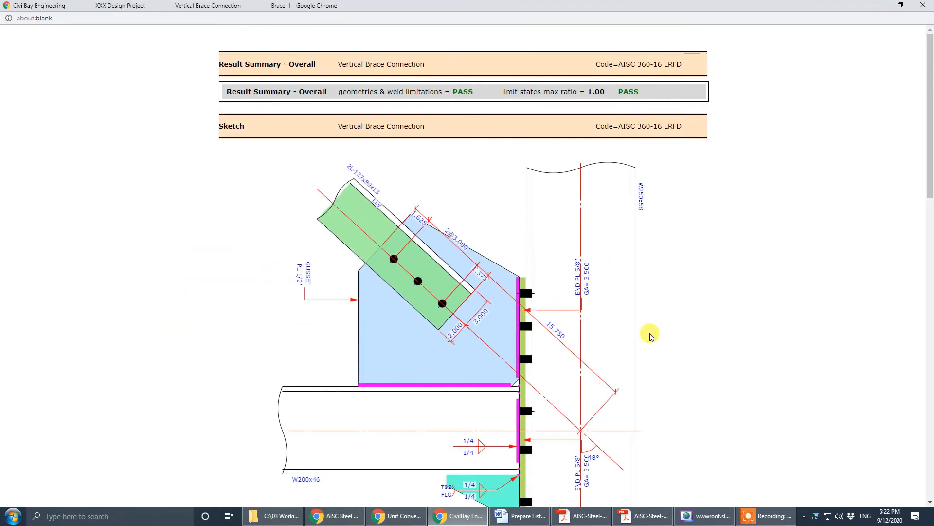
pyautogui.scroll(-3, 544, 300)
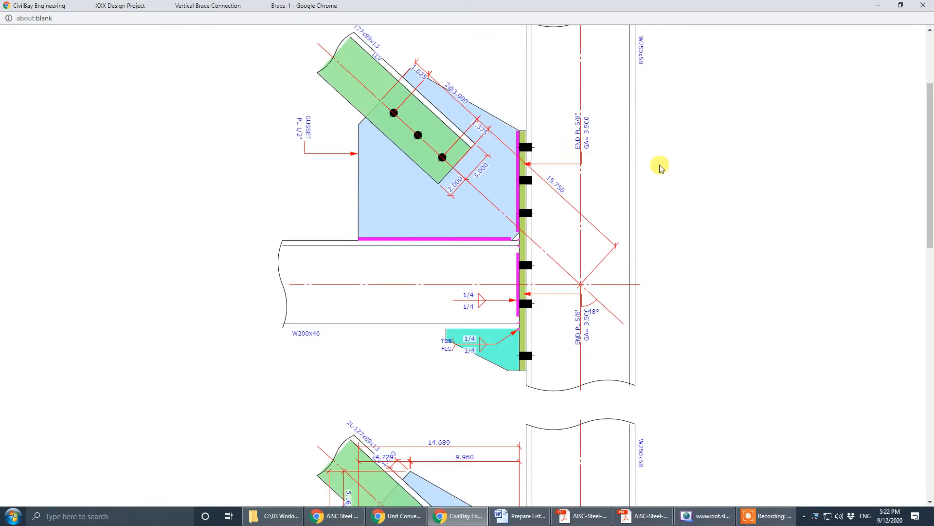
pyautogui.scroll(3, 384, 298)
pyautogui.scroll(-10, 539, 210)
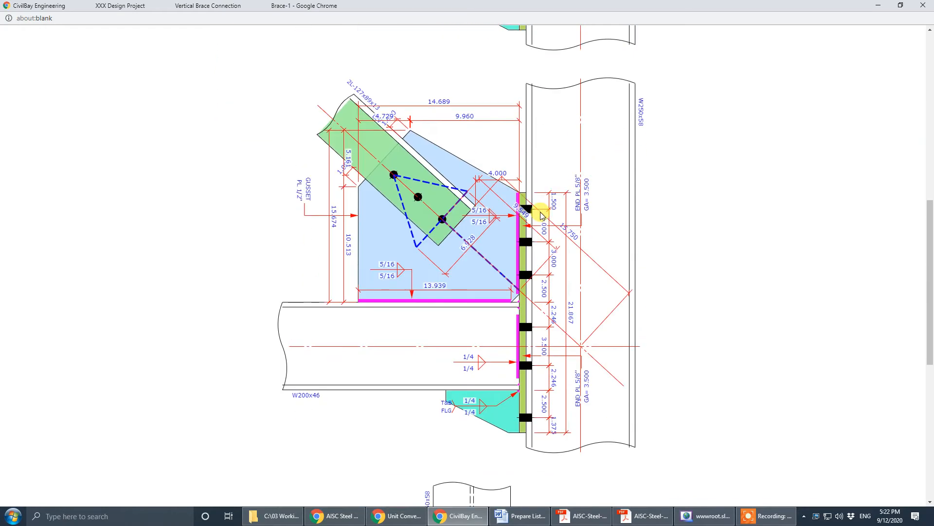
pyautogui.scroll(-8, 519, 285)
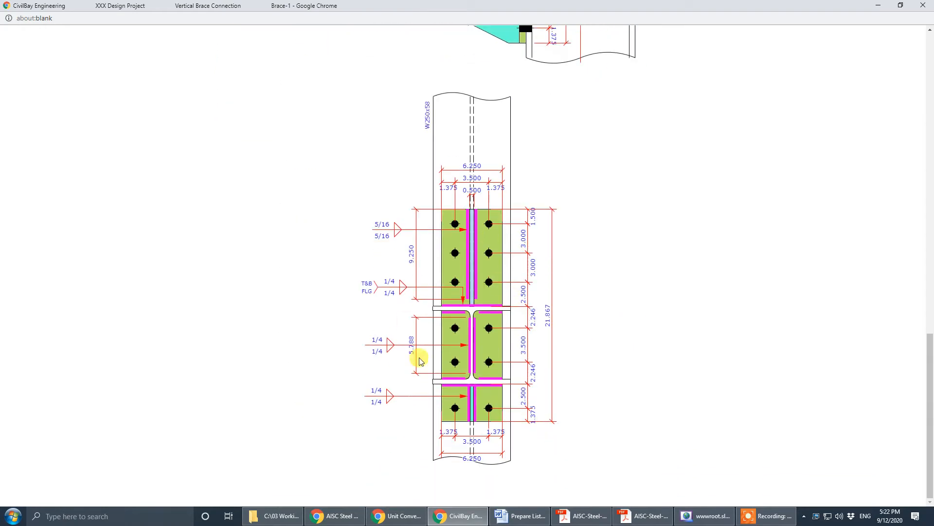
pyautogui.scroll(15, 506, 330)
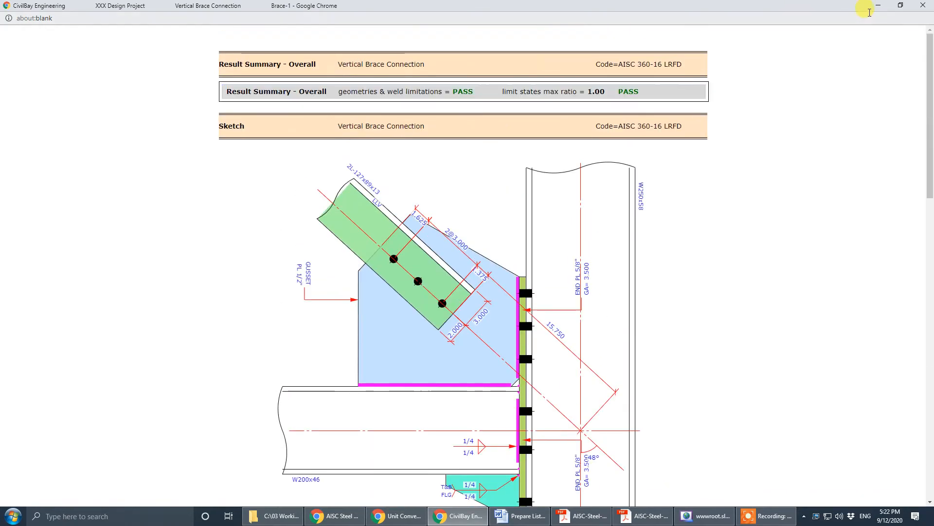
pyautogui.click(878, 7)
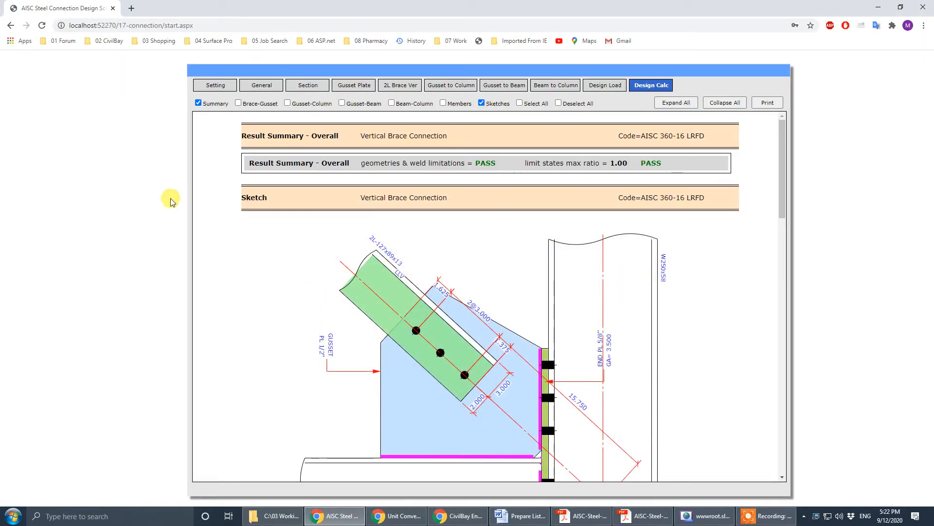
# Examine section A-A and its two bolted double-angle braces on drawing sheet 4-39.
pyautogui.click(642, 516)
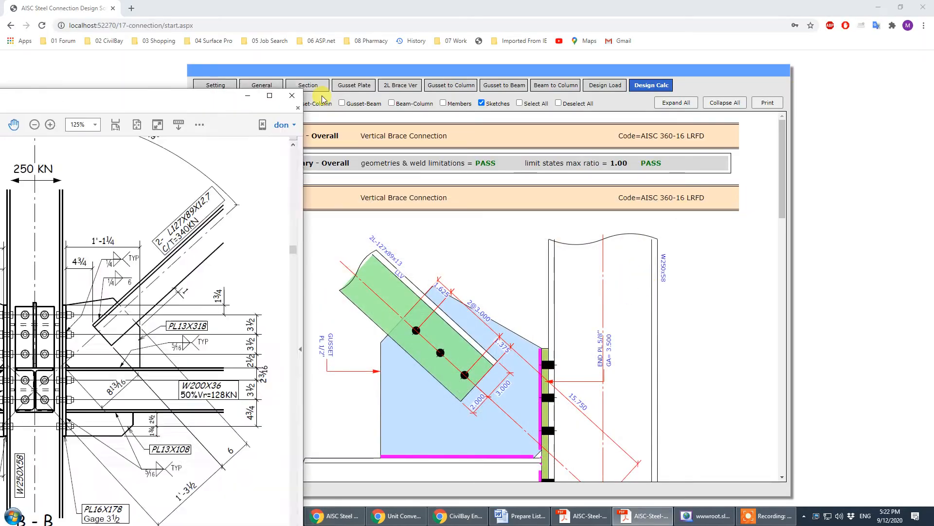
pyautogui.click(625, 98)
pyautogui.moveTo(503, 250); pyautogui.dragTo(682, 355)
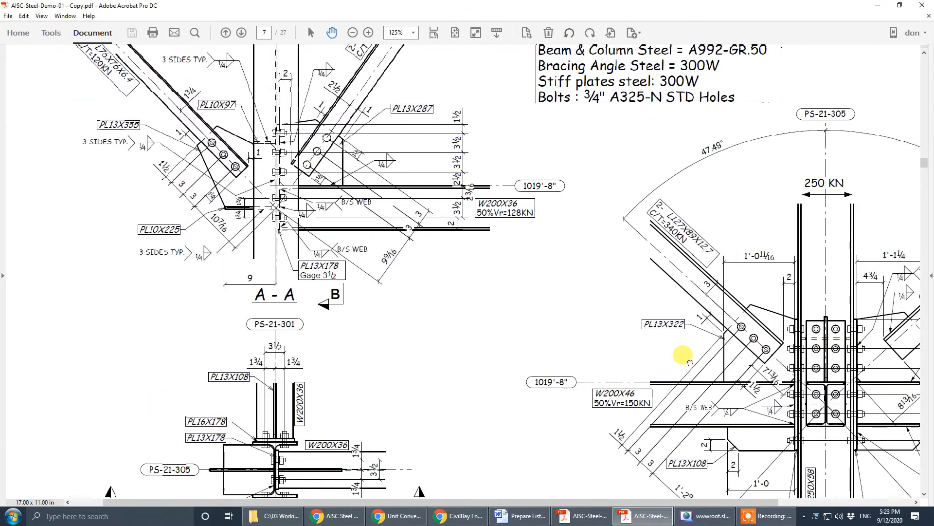
pyautogui.moveTo(511, 291)
pyautogui.mouseDown()
pyautogui.moveTo(555, 367)
pyautogui.moveTo(410, 336)
pyautogui.mouseUp()
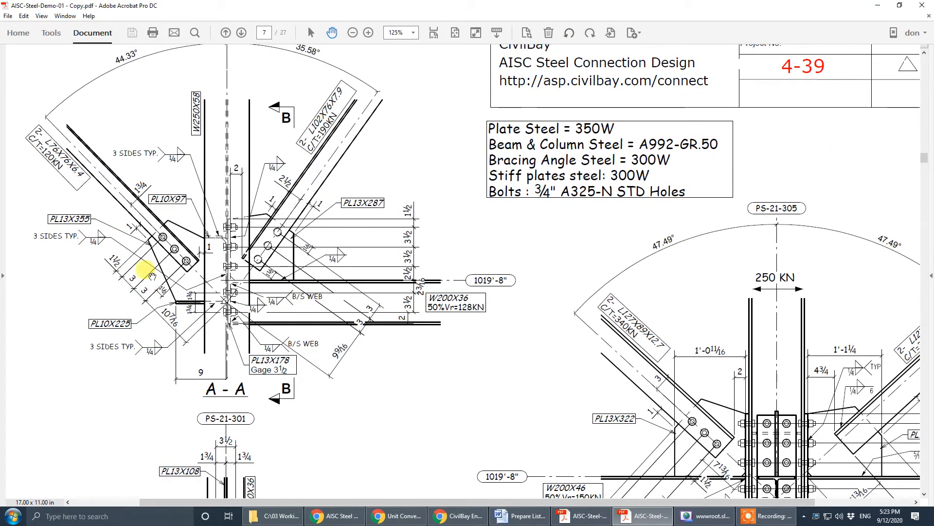
pyautogui.moveTo(362, 246); pyautogui.dragTo(382, 272)
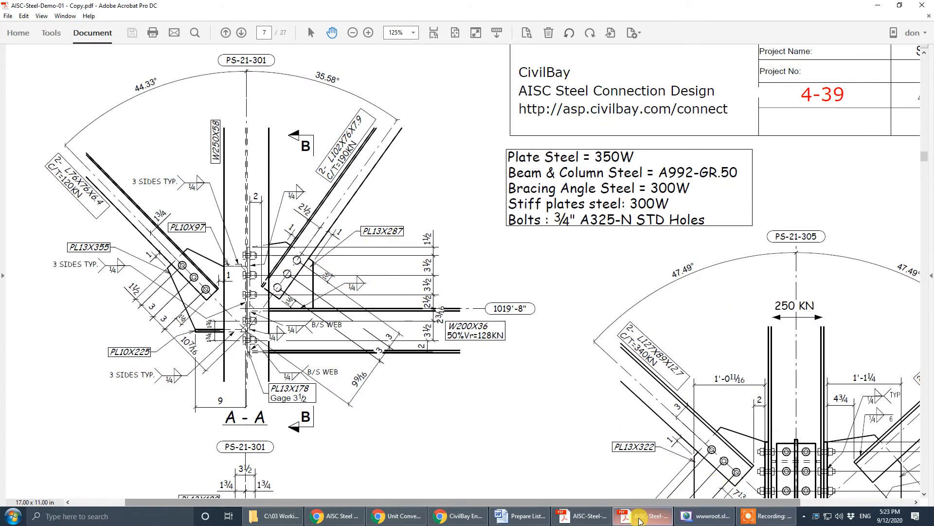
pyautogui.click(640, 518)
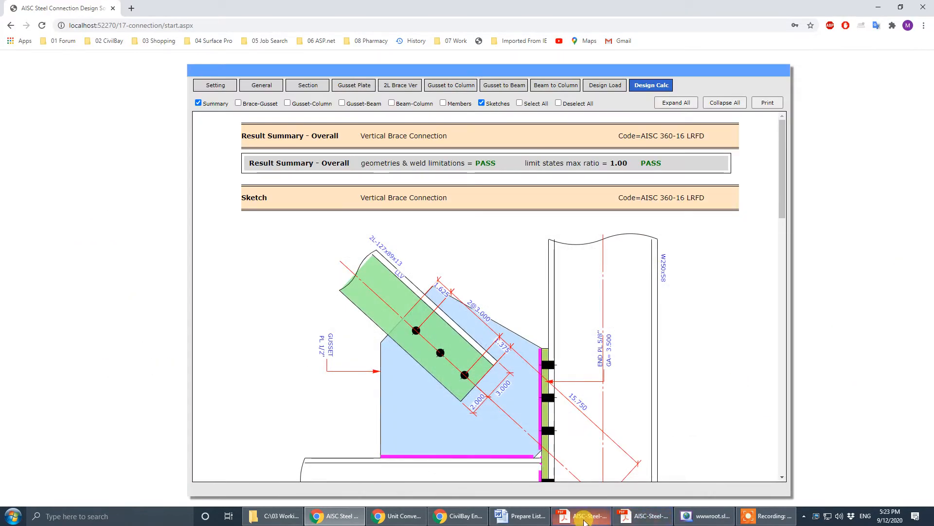
# Locate connection 1804-4-39 in the grid line PS-21-301 and PS-21-305 elevations of the AISC-Steel-Demo-01.pdf drawing.
pyautogui.moveTo(596, 519)
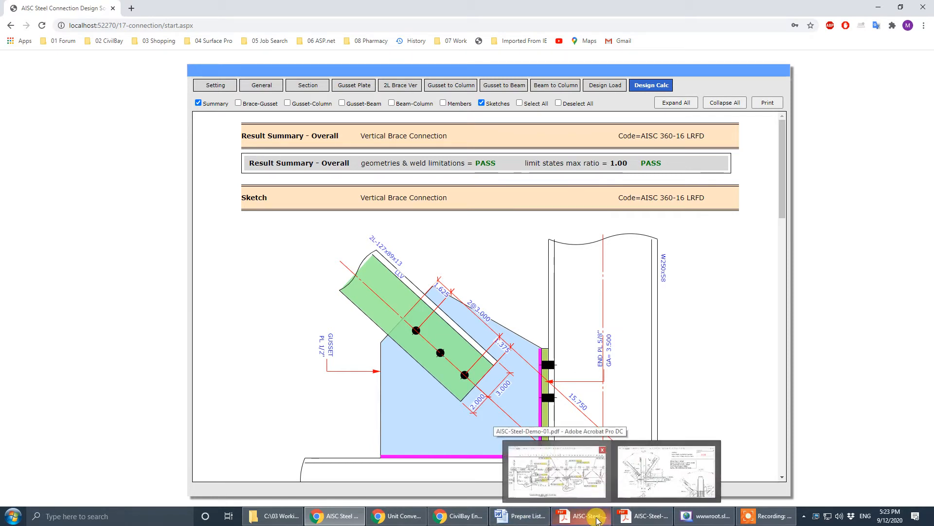
pyautogui.click(595, 519)
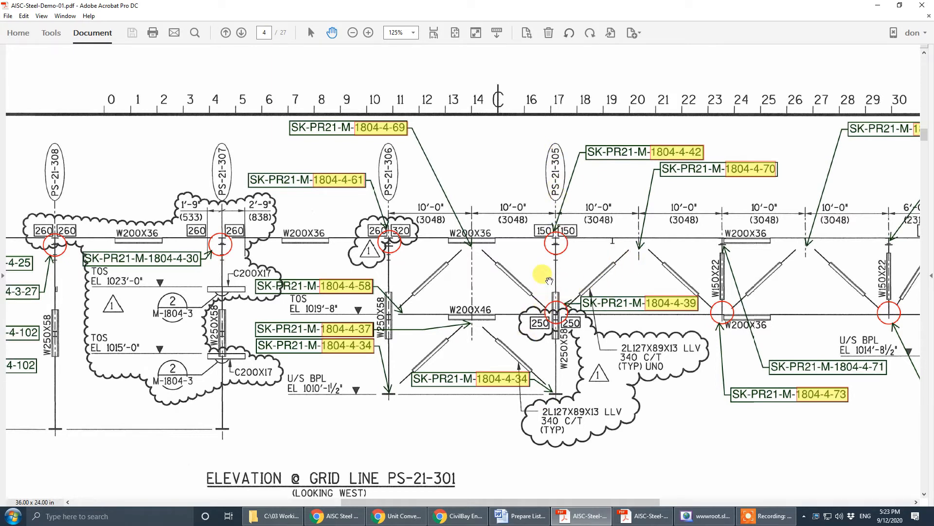
pyautogui.scroll(-10, 549, 281)
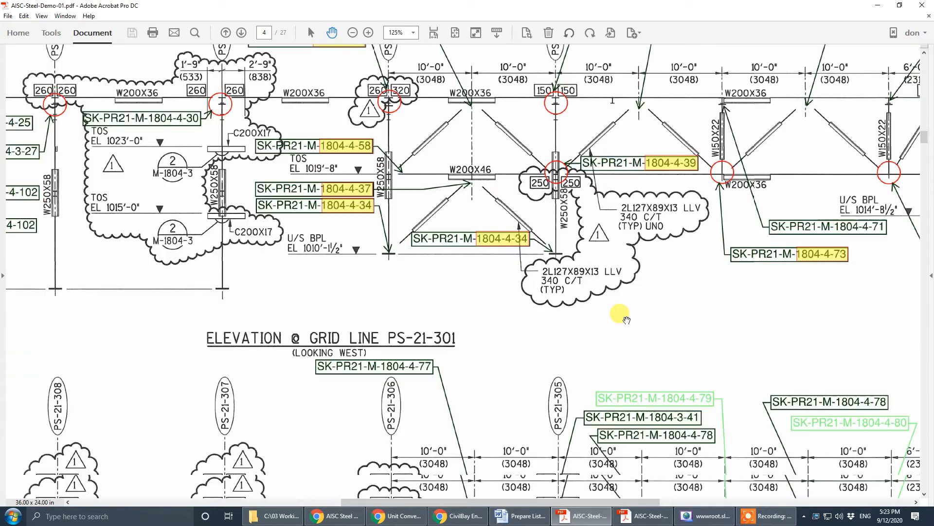
pyautogui.scroll(-8, 651, 343)
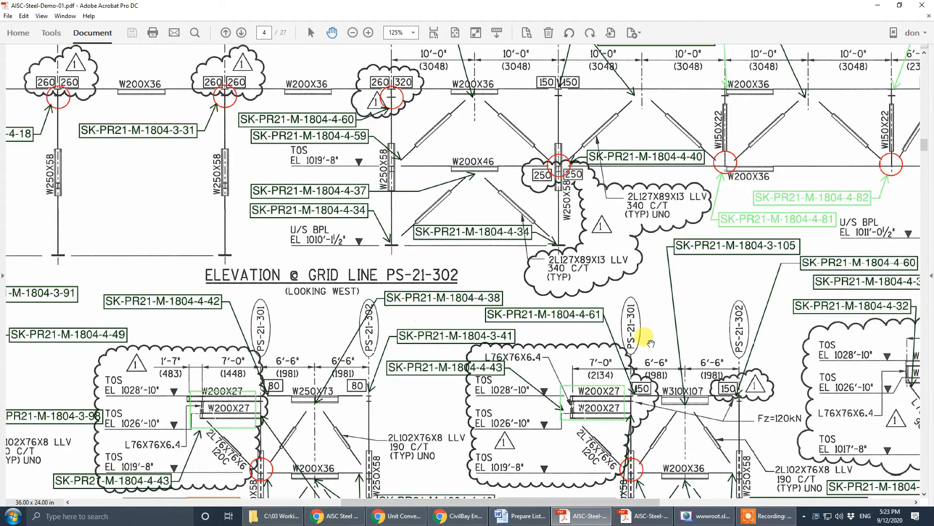
pyautogui.hscroll(-1, 461, 377)
pyautogui.hscroll(-5, 461, 376)
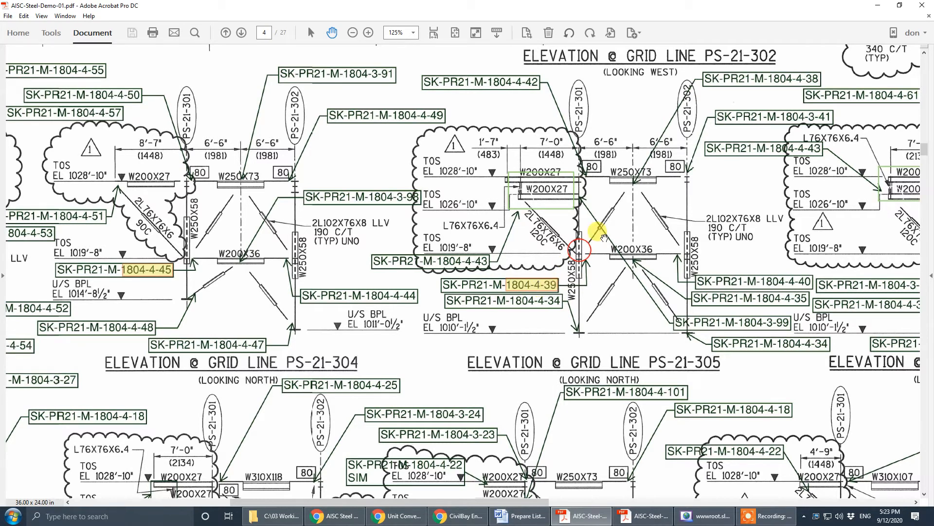
pyautogui.click(574, 520)
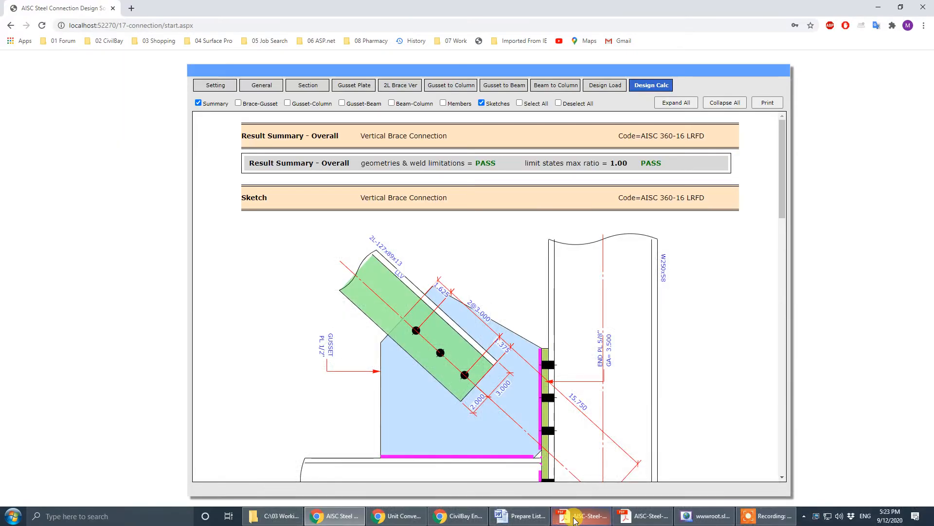
pyautogui.click(582, 519)
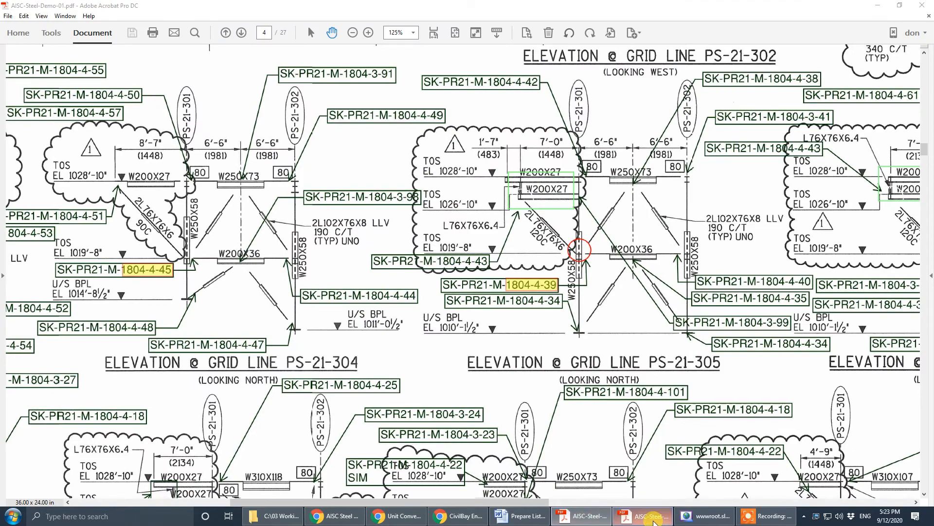
# Examine the section A-A brace details and the material notes on sheet 4-39, with its window placed over the elevation drawing.
pyautogui.click(654, 521)
pyautogui.moveTo(471, 274); pyautogui.dragTo(567, 266)
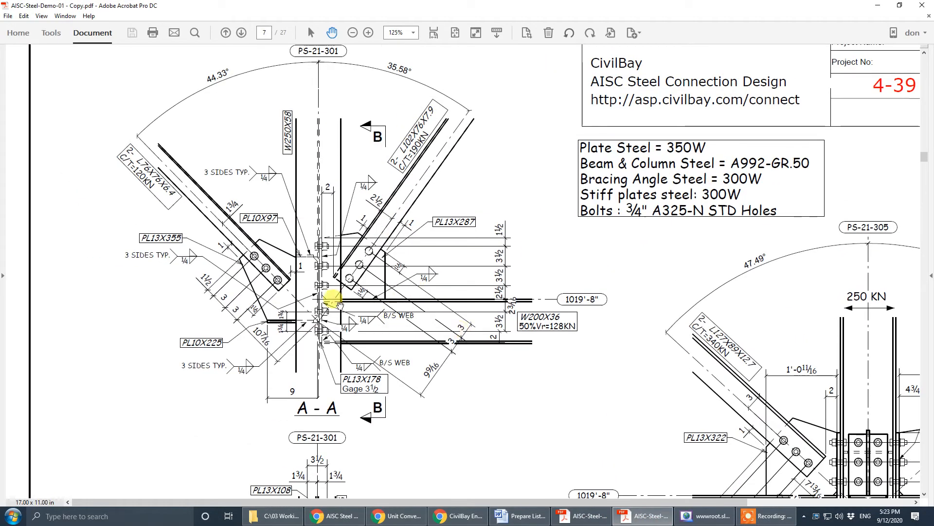
pyautogui.scroll(1, 370, 199)
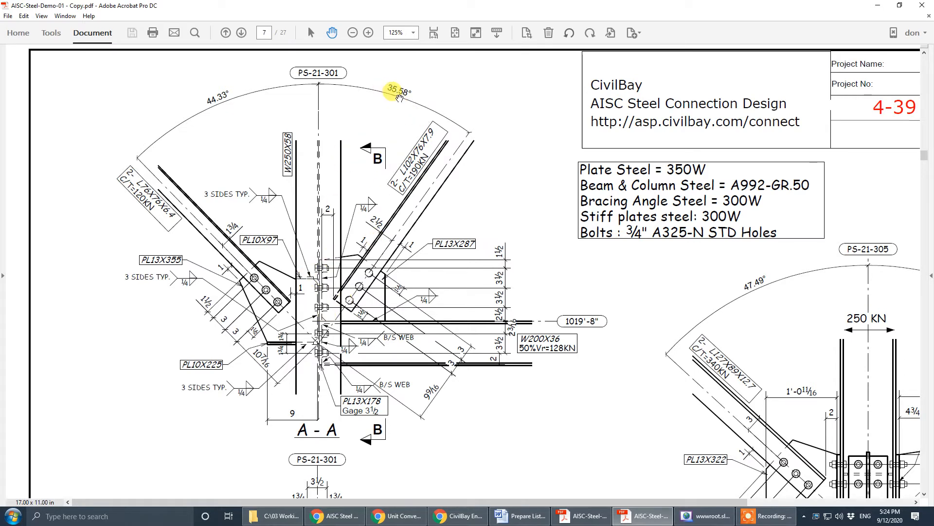
pyautogui.moveTo(686, 6); pyautogui.dragTo(0, 49)
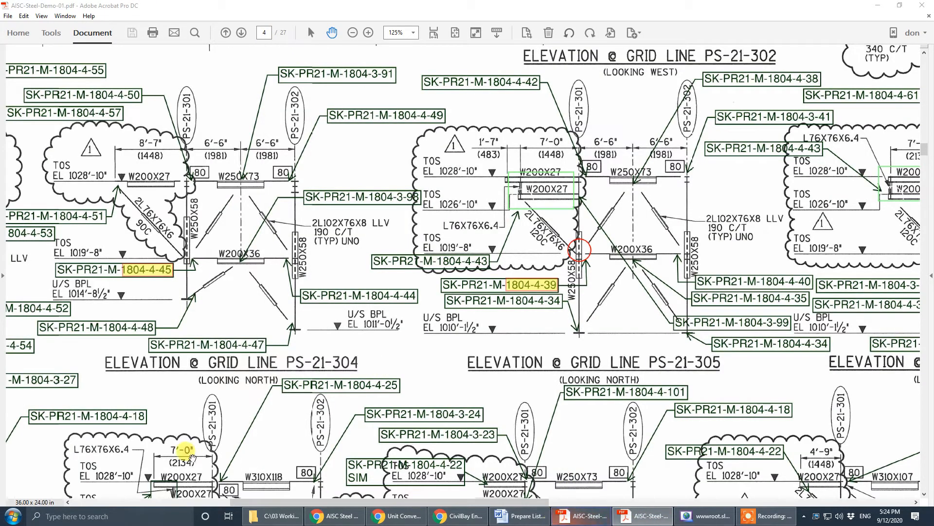
pyautogui.moveTo(0, 64); pyautogui.dragTo(515, 76)
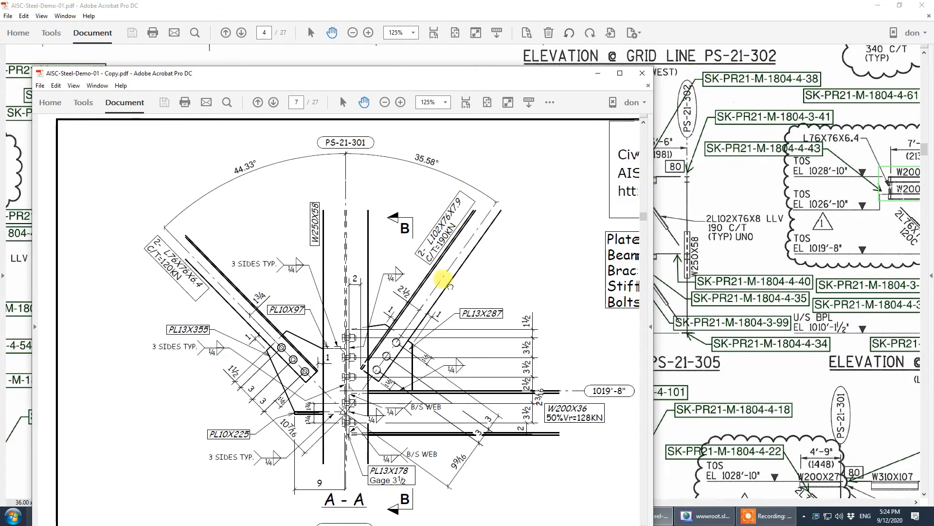
pyautogui.moveTo(443, 277); pyautogui.dragTo(287, 312)
pyautogui.moveTo(505, 292); pyautogui.dragTo(187, 464)
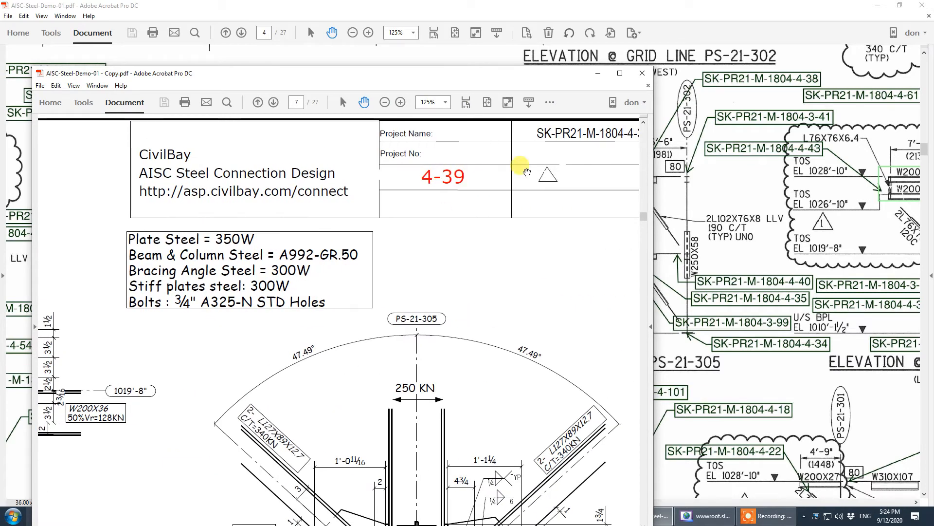
pyautogui.moveTo(430, 240); pyautogui.dragTo(510, 235)
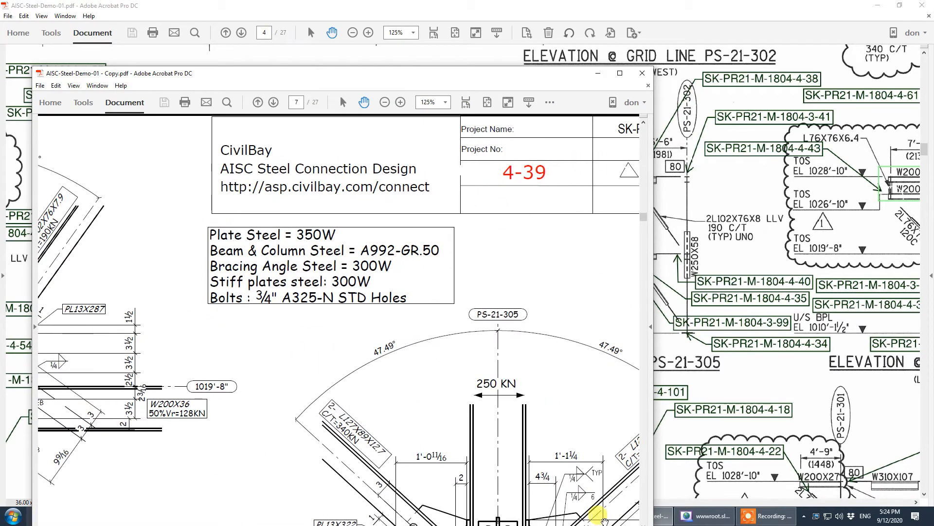
# Compare the brace details of section A-A on sheet 4-39 with connection 1804-4-39 in the grid line elevation drawing.
pyautogui.moveTo(516, 75); pyautogui.dragTo(211, 91)
pyautogui.click(337, 89)
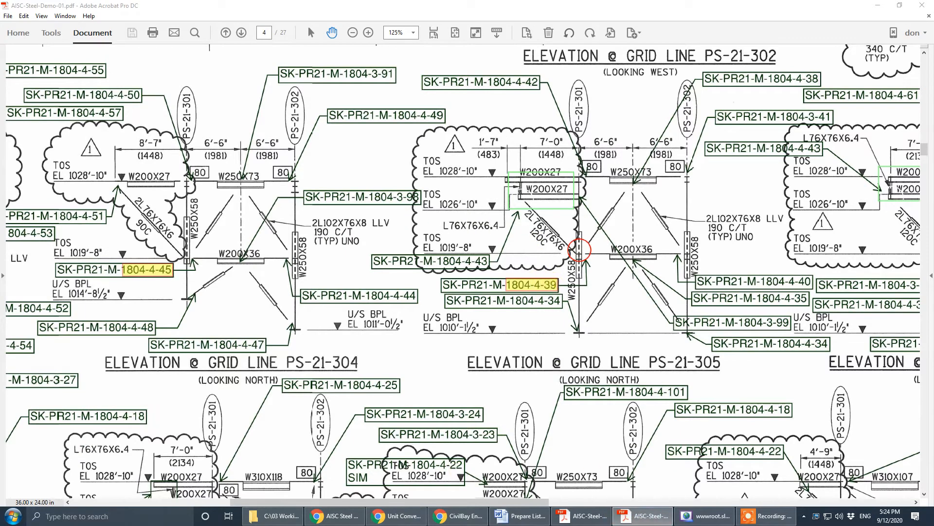
pyautogui.moveTo(0, 75); pyautogui.dragTo(411, 75)
pyautogui.moveTo(371, 317)
pyautogui.mouseDown()
pyautogui.moveTo(369, 277)
pyautogui.moveTo(590, 225)
pyautogui.mouseUp()
pyautogui.moveTo(457, 275); pyautogui.dragTo(535, 361)
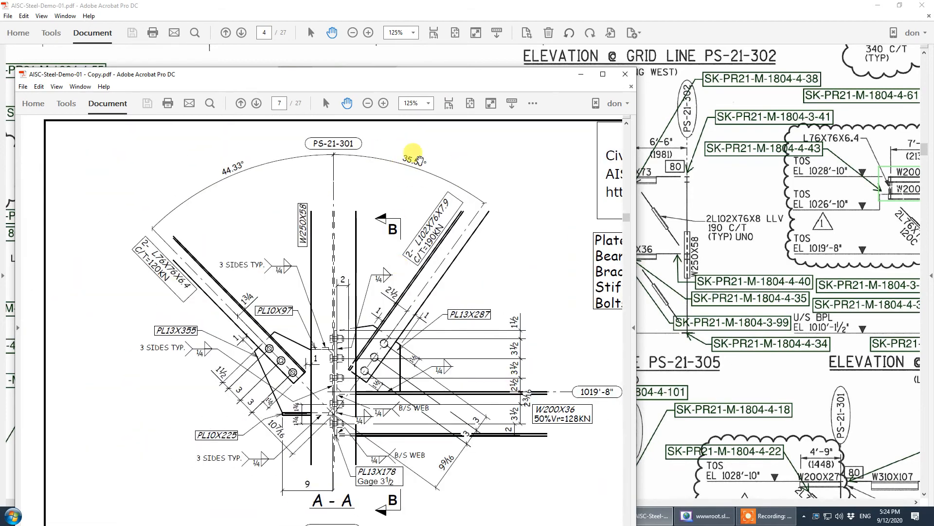
pyautogui.moveTo(502, 76); pyautogui.dragTo(0, 80)
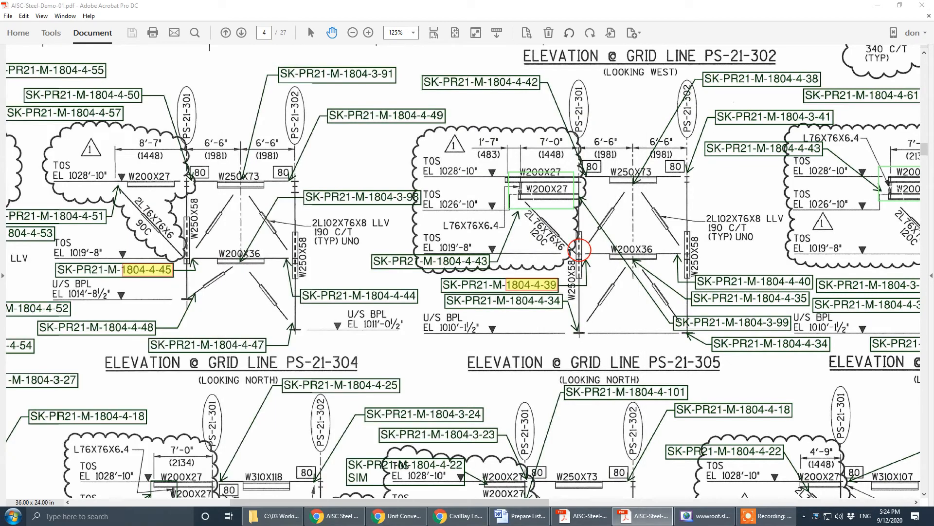
# Close the calculation print view and set the Brace-1 connection to Column at Left with a brace inclined angle of 35.6°.
pyautogui.click(440, 515)
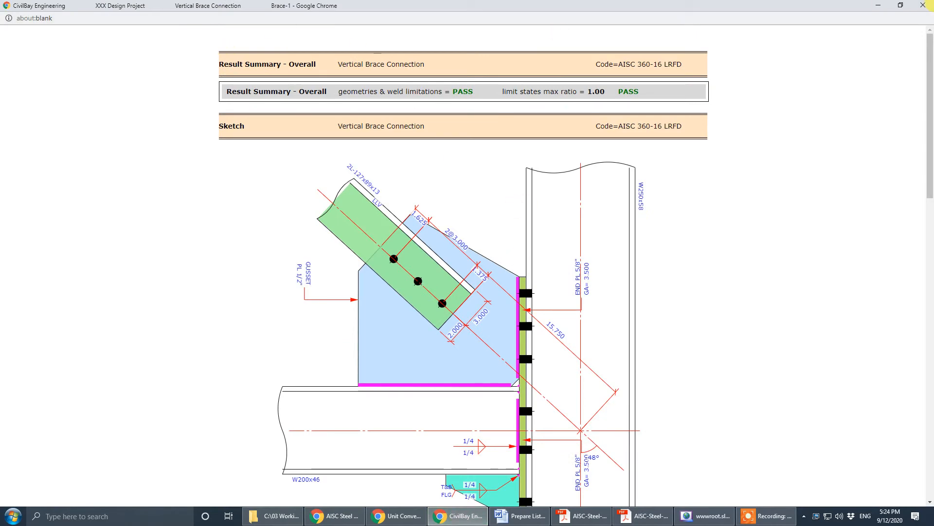
pyautogui.click(930, 6)
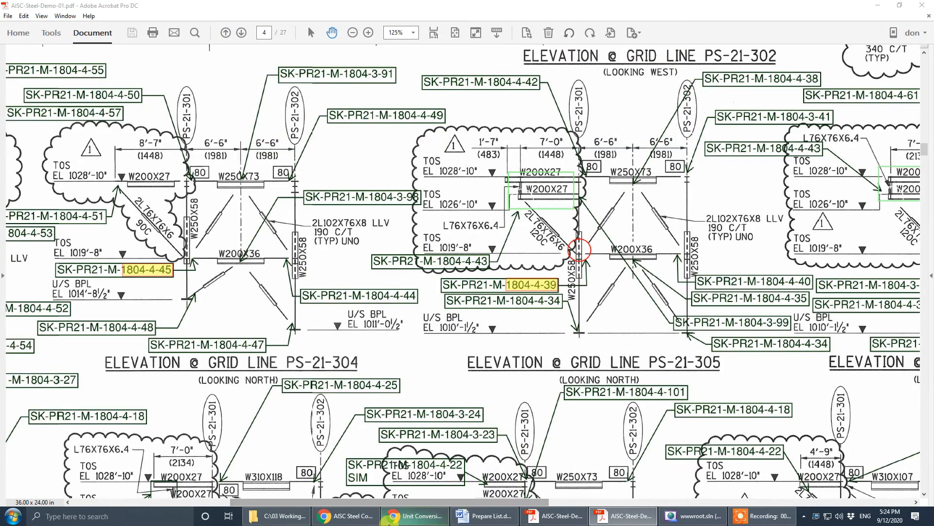
pyautogui.click(346, 516)
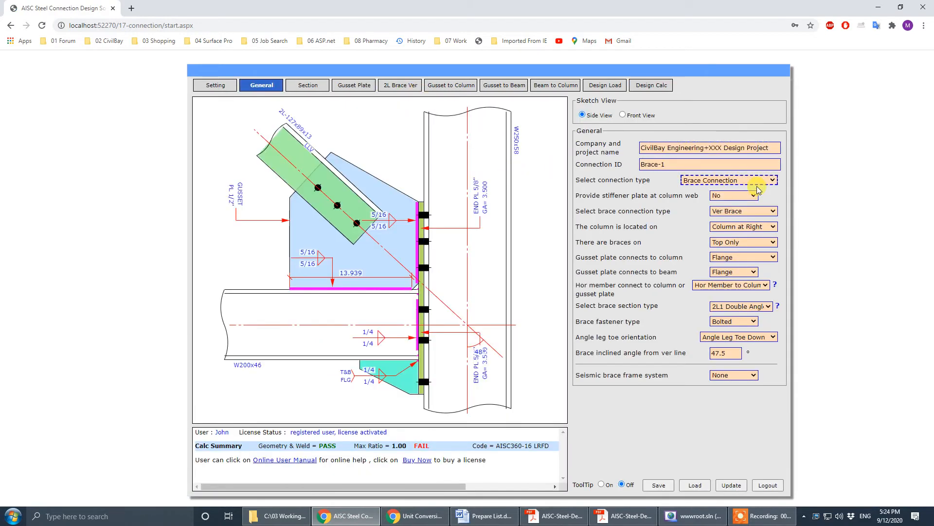
pyautogui.click(756, 227)
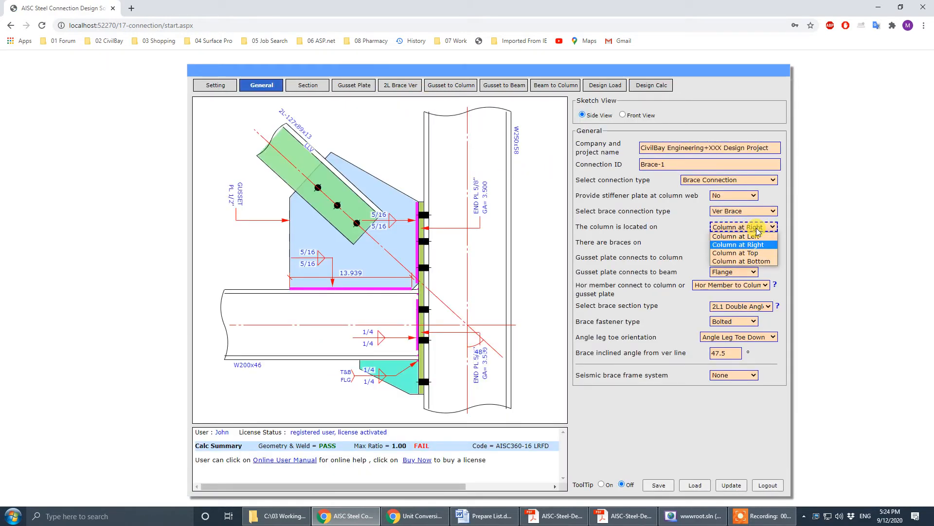
pyautogui.click(757, 235)
pyautogui.click(737, 348)
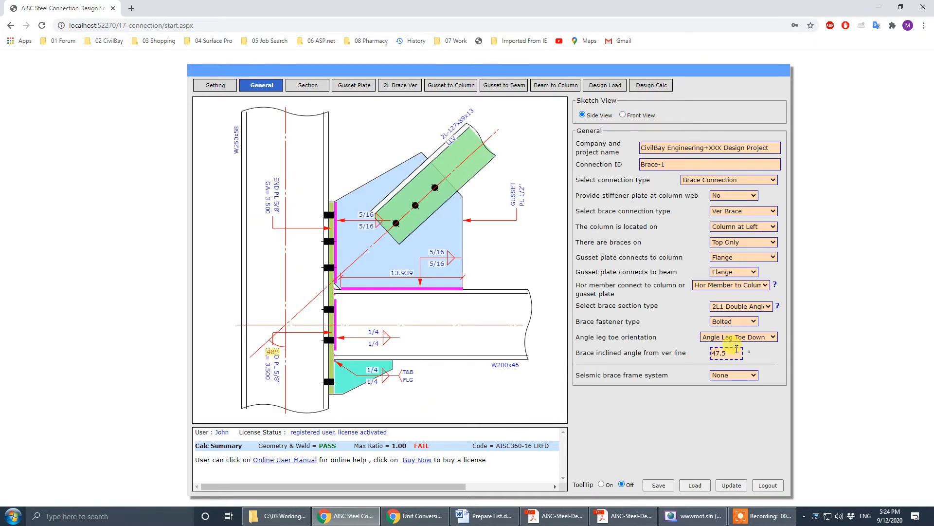
pyautogui.moveTo(737, 349); pyautogui.dragTo(645, 354)
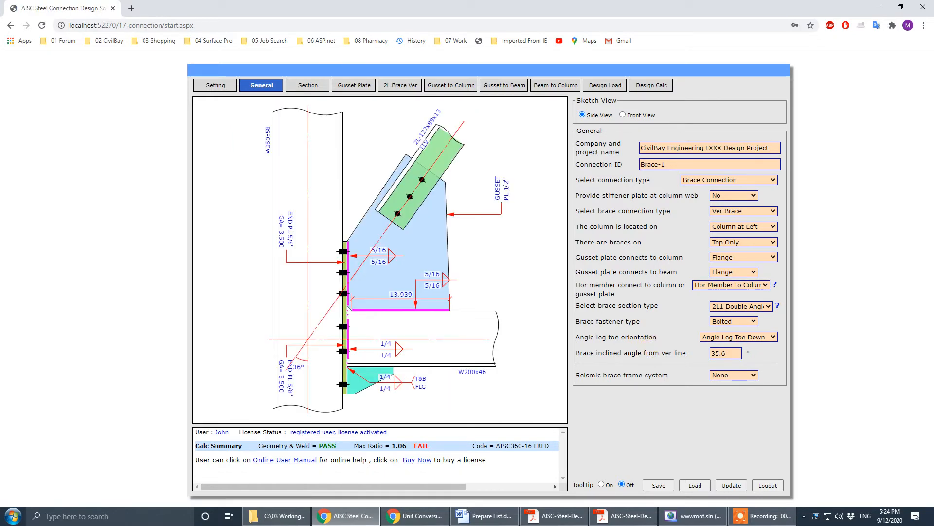
# Consult section A-A and set the beam-to-column end plate extension range to End Pl Welded to Beam Flange.
pyautogui.click(624, 516)
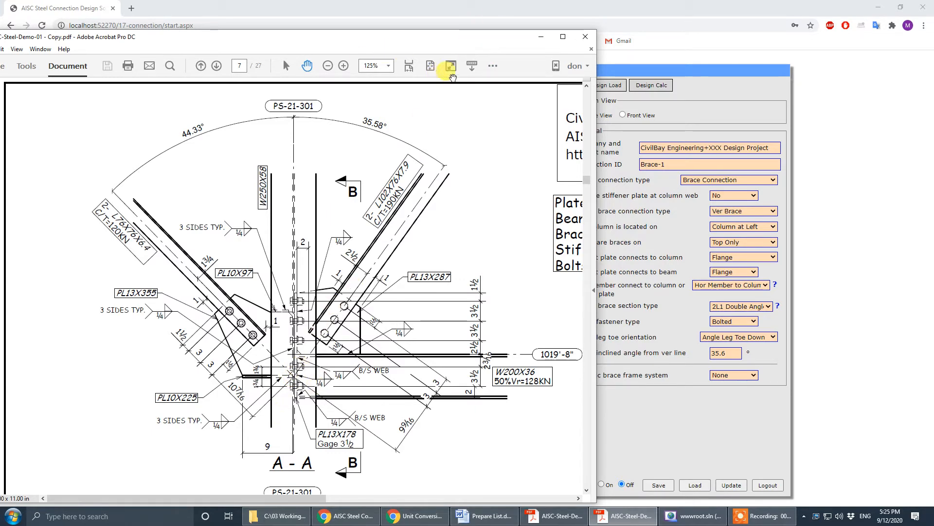
pyautogui.moveTo(510, 40); pyautogui.dragTo(0, 39)
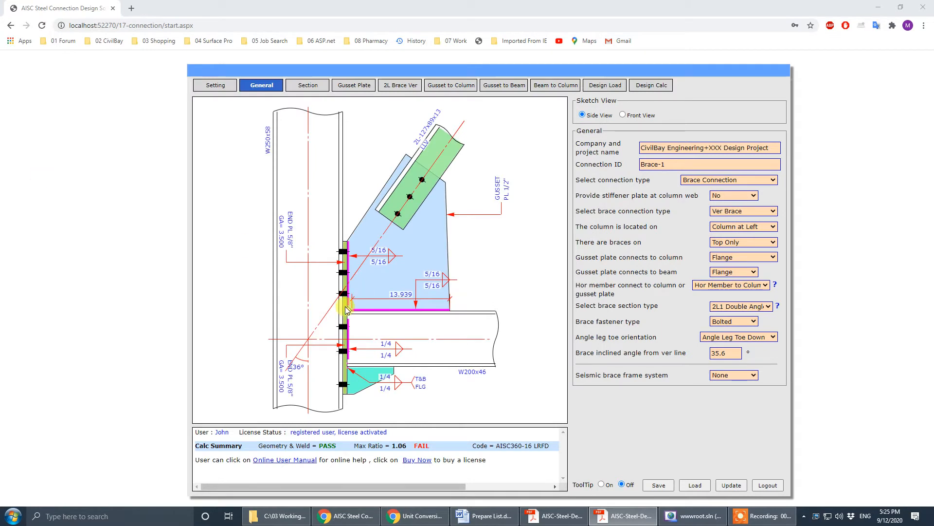
pyautogui.click(570, 88)
pyautogui.click(755, 386)
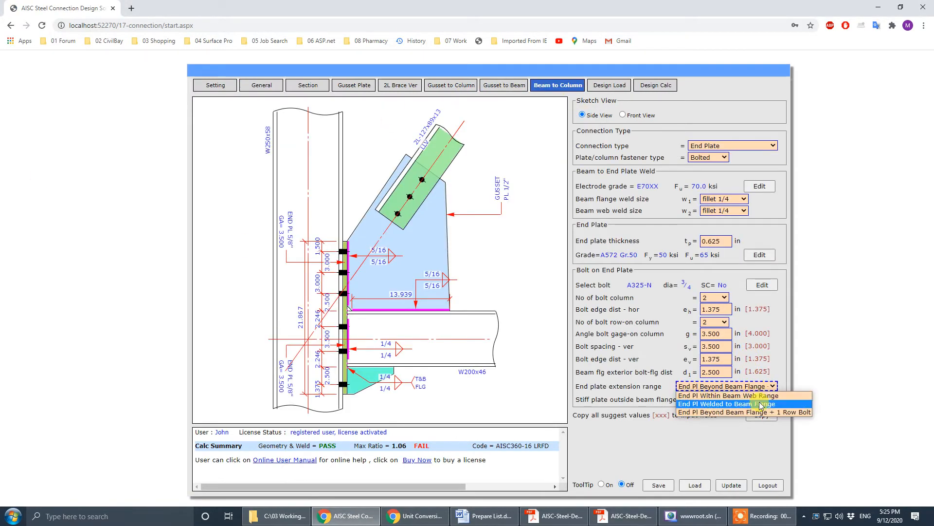
pyautogui.click(760, 404)
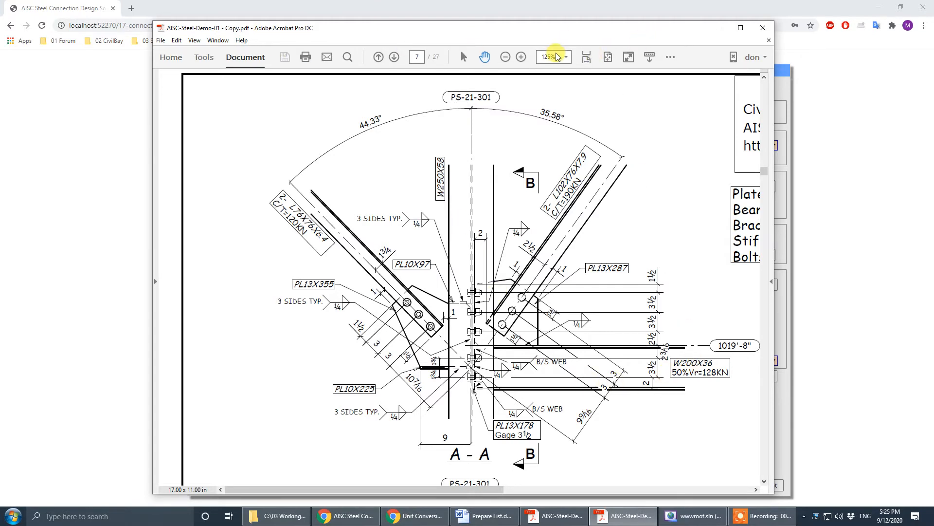
# Move the drawing aside and set the gusset plate to connect to the column's Web in the general settings.
pyautogui.moveTo(621, 30); pyautogui.dragTo(0, 29)
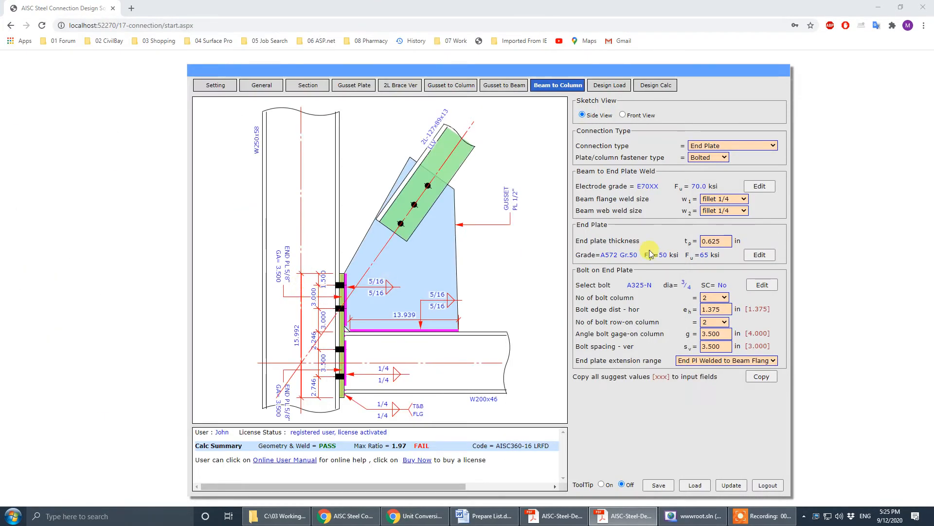
pyautogui.click(261, 85)
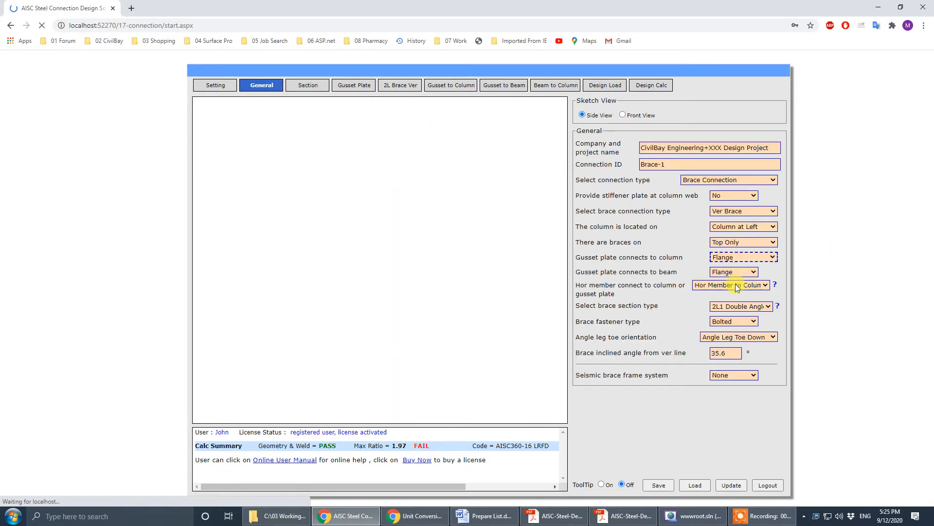
pyautogui.click(760, 286)
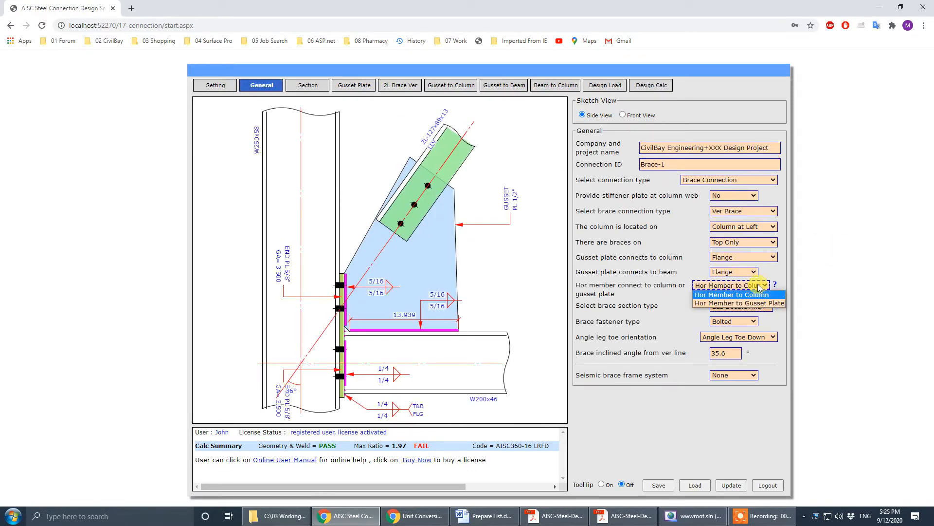
pyautogui.click(671, 281)
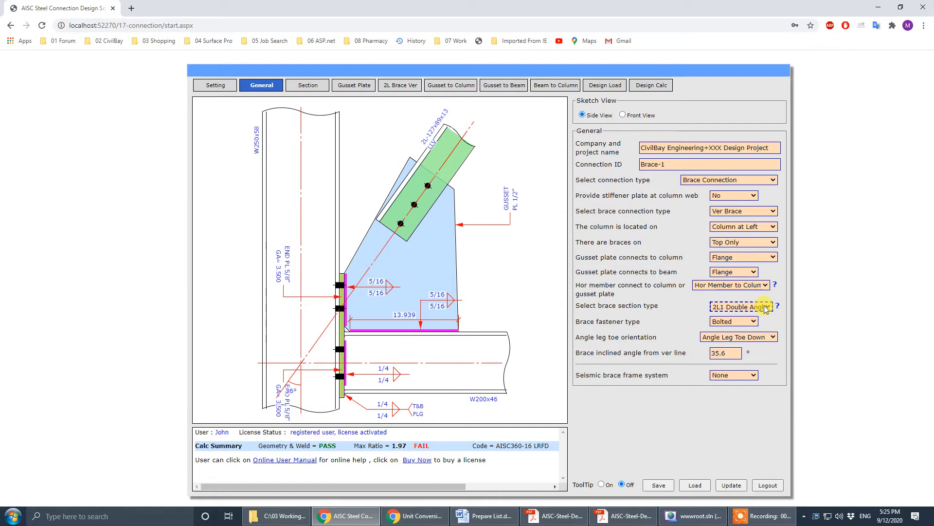
pyautogui.click(775, 256)
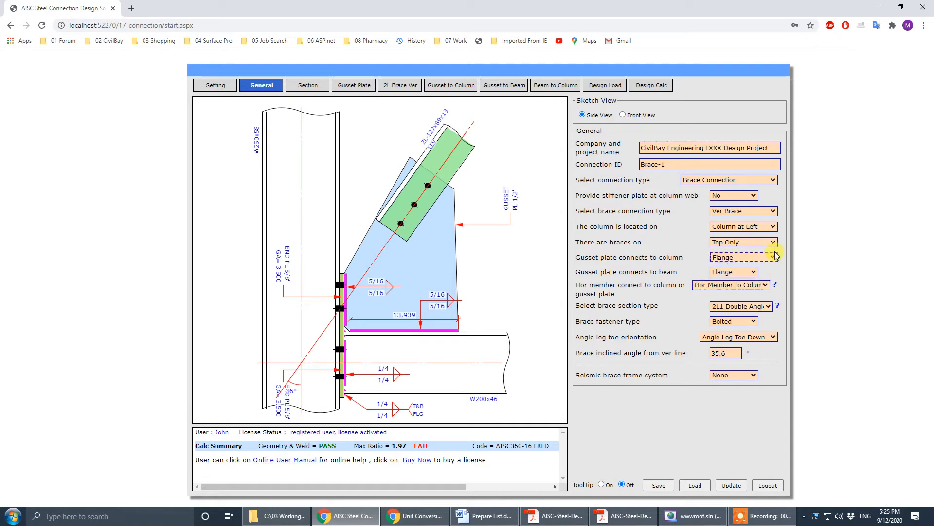
pyautogui.click(775, 255)
pyautogui.click(744, 271)
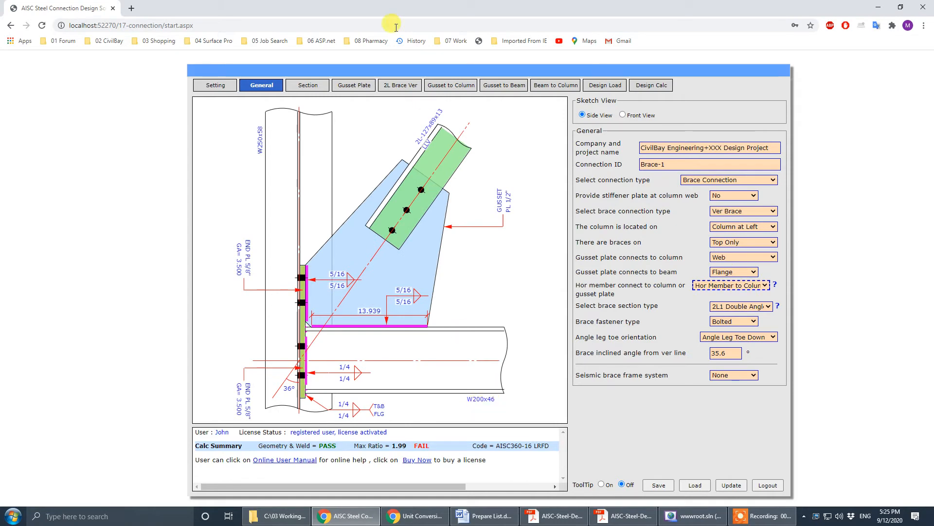
# Change the beam section to W200x36 from the Canadian CISC Steel Handbook library.
pyautogui.click(311, 85)
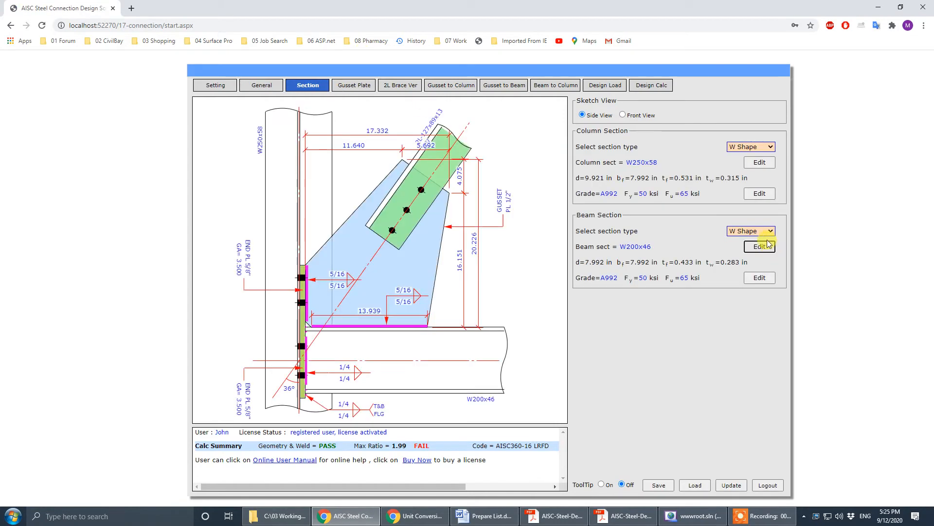
pyautogui.click(761, 246)
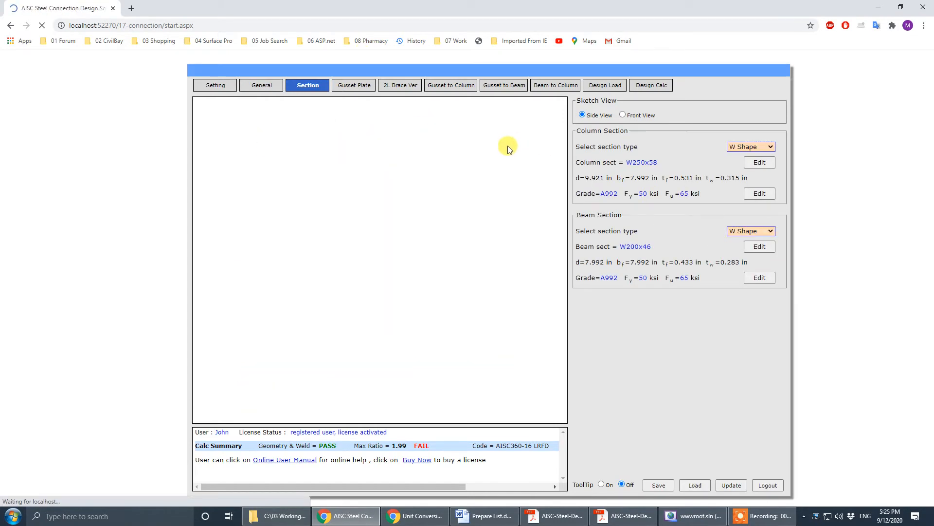
pyautogui.scroll(-3, 545, 169)
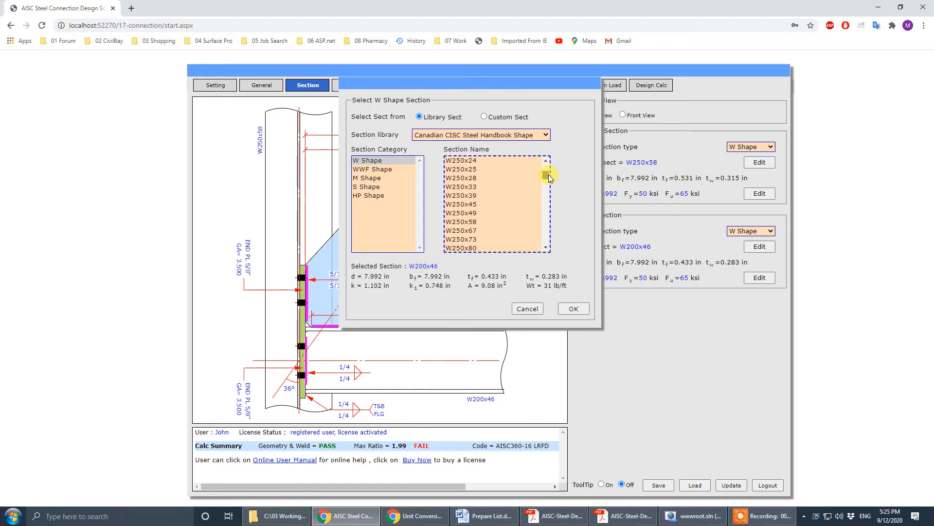
pyautogui.scroll(2, 546, 171)
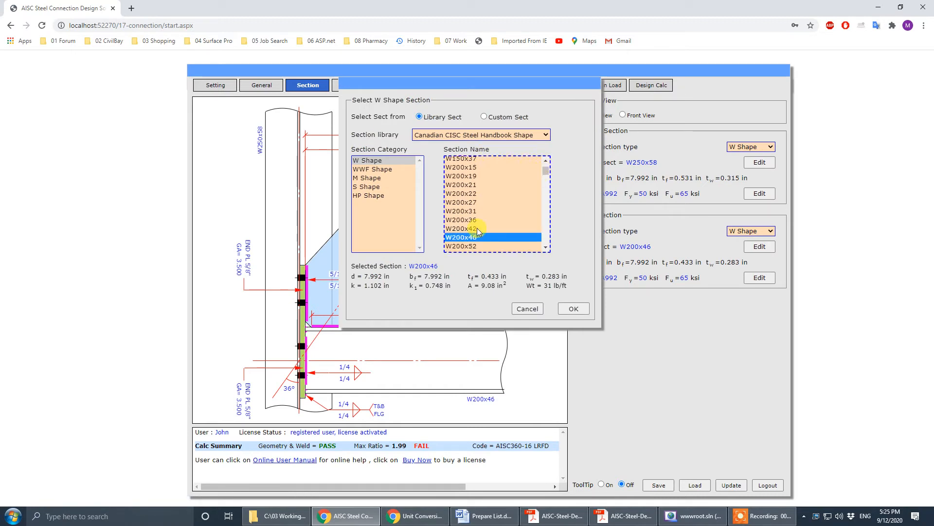
pyautogui.click(464, 220)
pyautogui.click(574, 308)
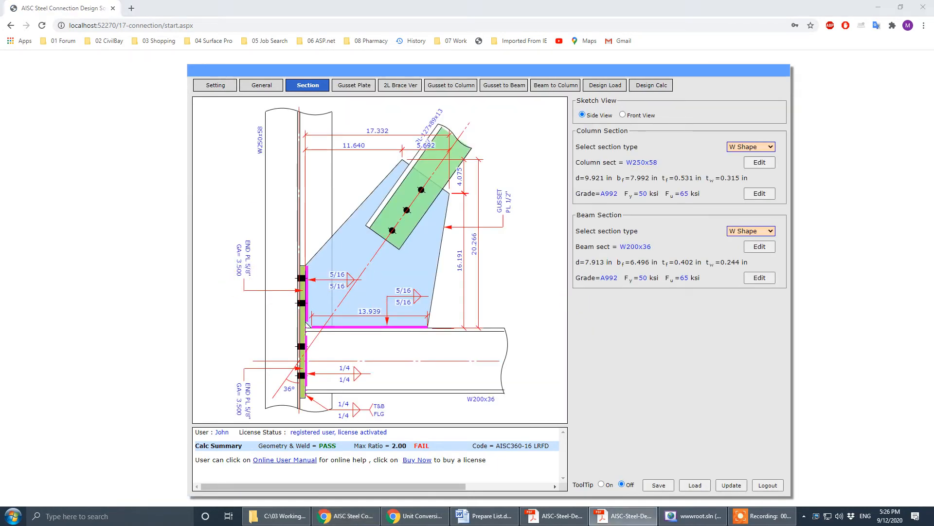
# Check section A-A, set the gusset-to-column end plate's number of bolt columns to 3, and copy the suggested bolt values into the fields.
pyautogui.moveTo(307, 70); pyautogui.dragTo(602, 53)
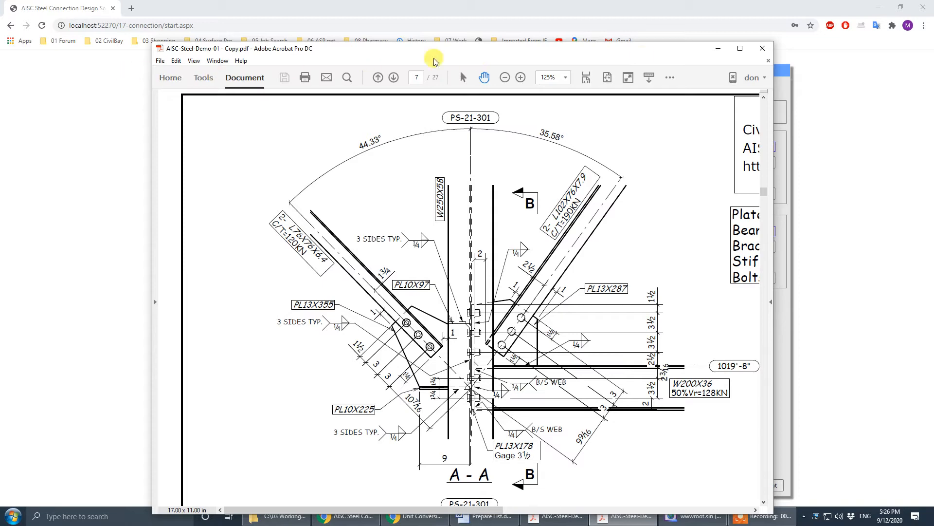
pyautogui.moveTo(667, 54); pyautogui.dragTo(0, 112)
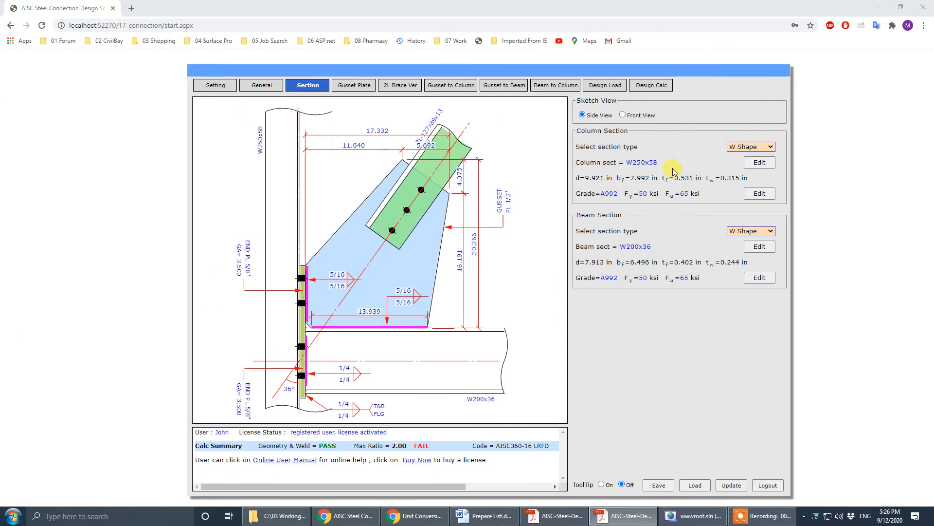
pyautogui.click(438, 86)
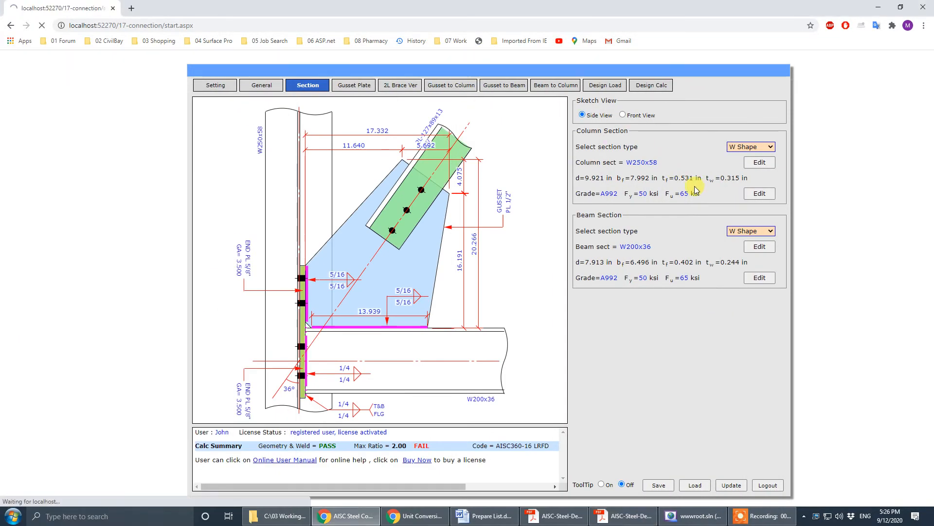
pyautogui.click(714, 301)
pyautogui.click(713, 327)
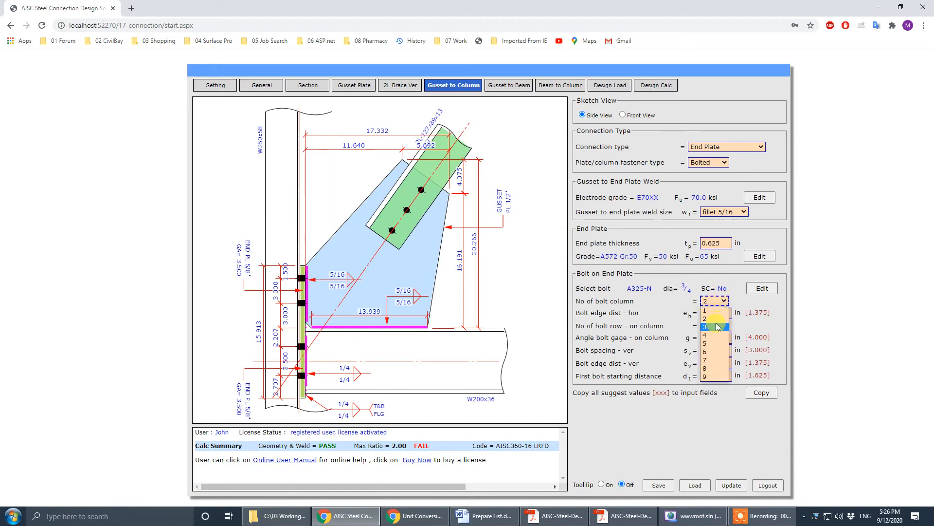
pyautogui.click(770, 394)
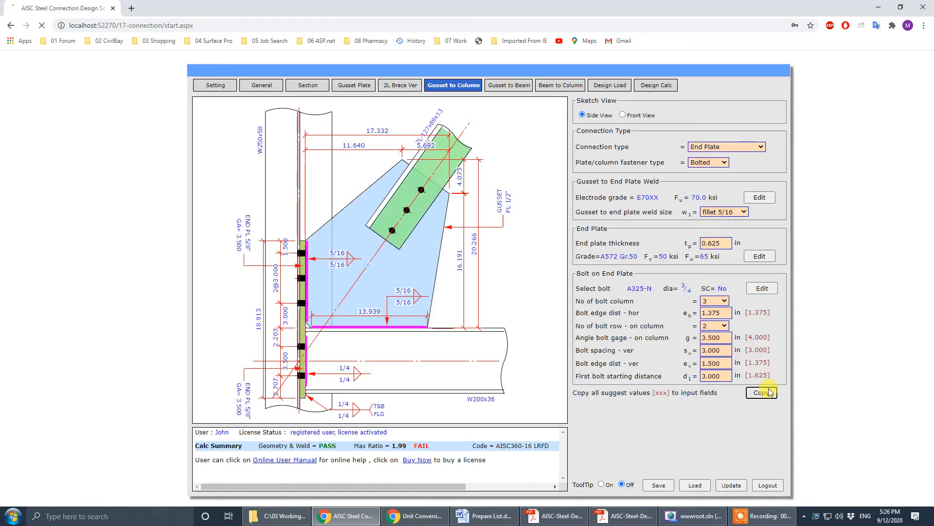
# Set the end plate's angle bolt gage on the column and its vertical bolt spacing to 3.5 in each.
pyautogui.click(718, 337)
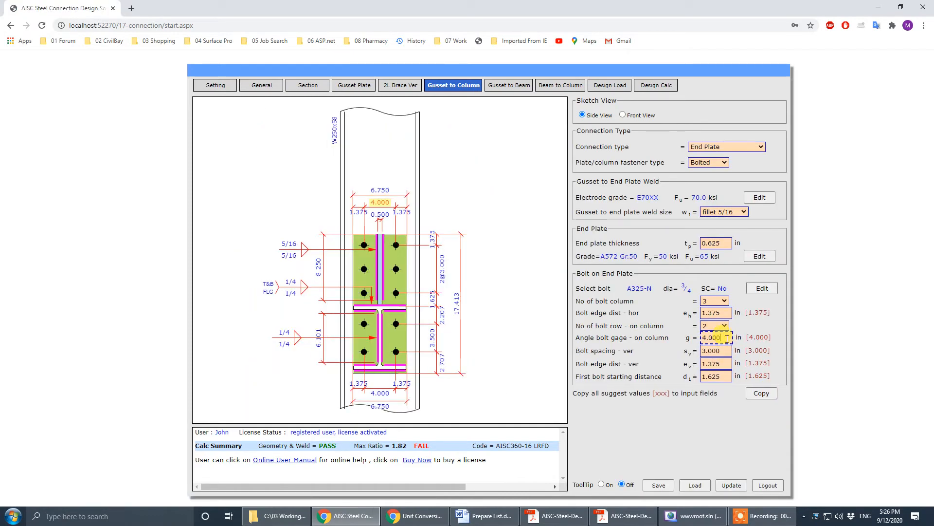
pyautogui.write('3.500')
pyautogui.click(723, 350)
pyautogui.doubleClick(724, 350)
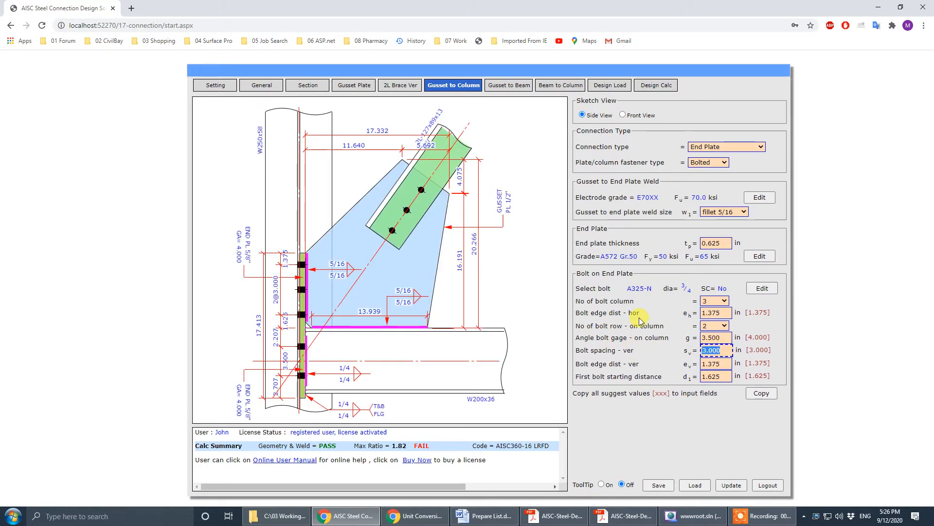
pyautogui.write('5')
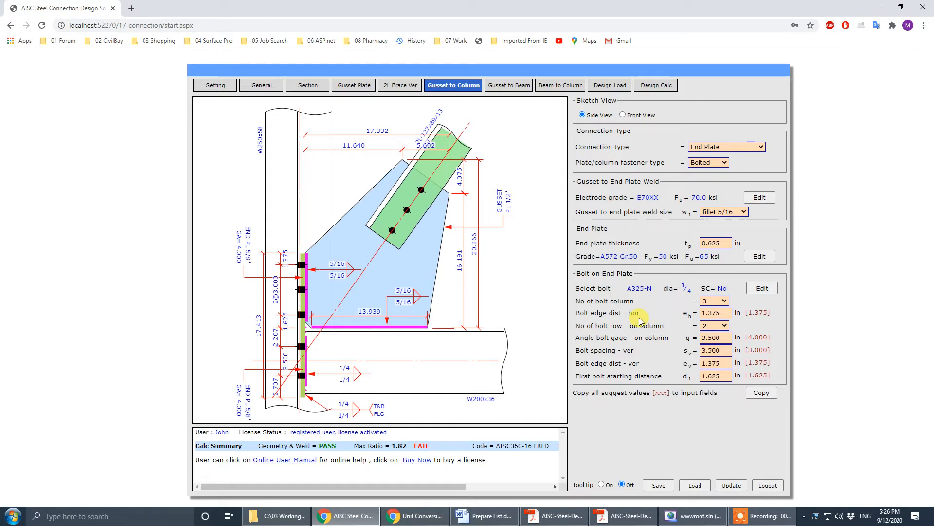
pyautogui.press('Tab')
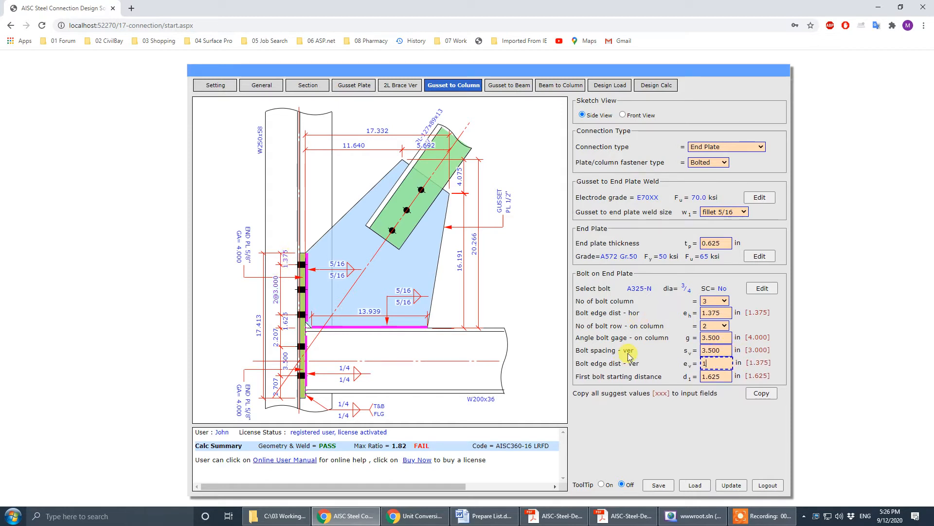
# Set the end plate's vertical bolt edge distance to 1.5 in and first bolt starting distance to 2.5 in, and update the model.
pyautogui.write('1.5')
pyautogui.press('Tab')
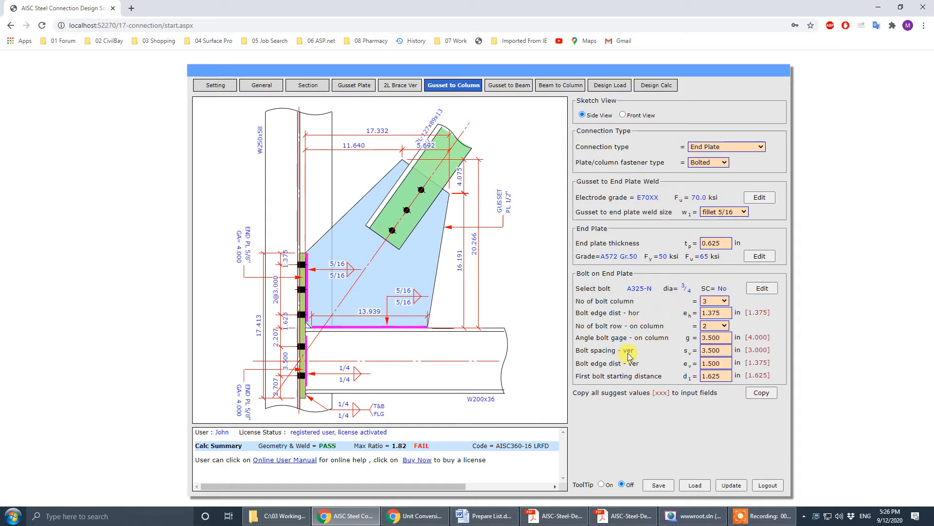
pyautogui.moveTo(724, 376); pyautogui.dragTo(605, 376)
pyautogui.write('2')
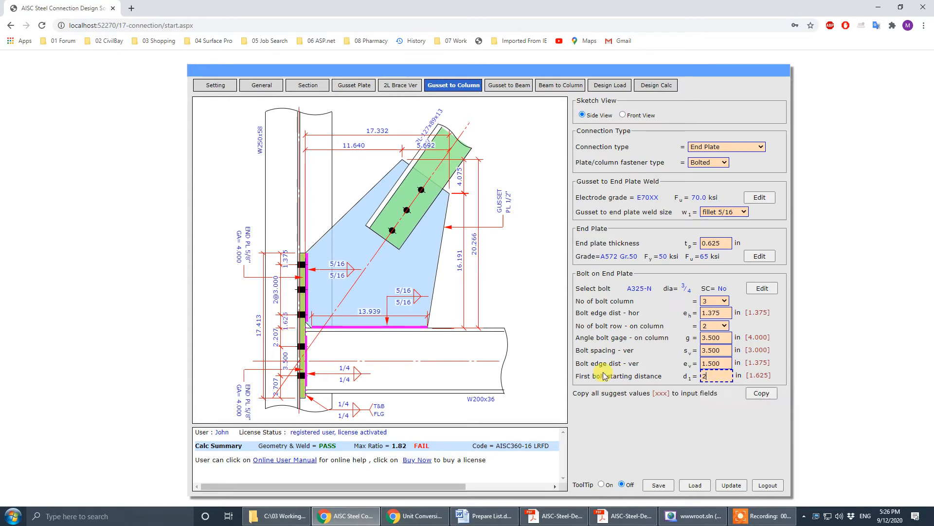
pyautogui.write('.5')
pyautogui.press('Tab')
pyautogui.click(731, 485)
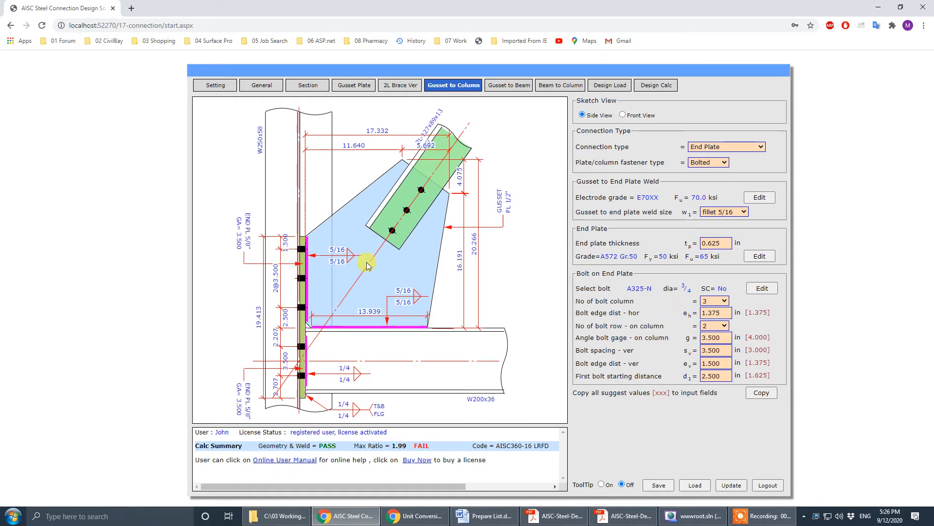
# Consult section A-A on the drawing and set the gusset-to-end-plate weld size to fillet 1/4.
pyautogui.click(625, 516)
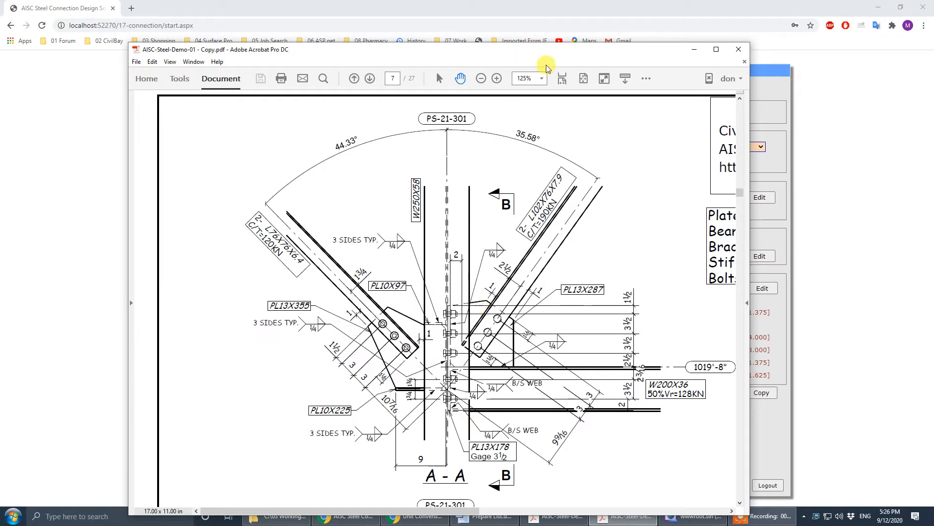
pyautogui.moveTo(568, 52); pyautogui.dragTo(0, 53)
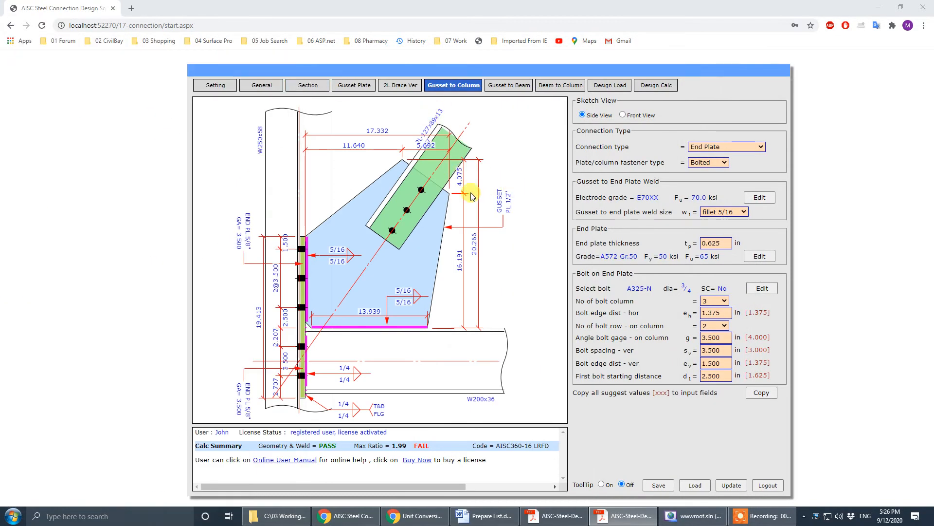
pyautogui.click(728, 212)
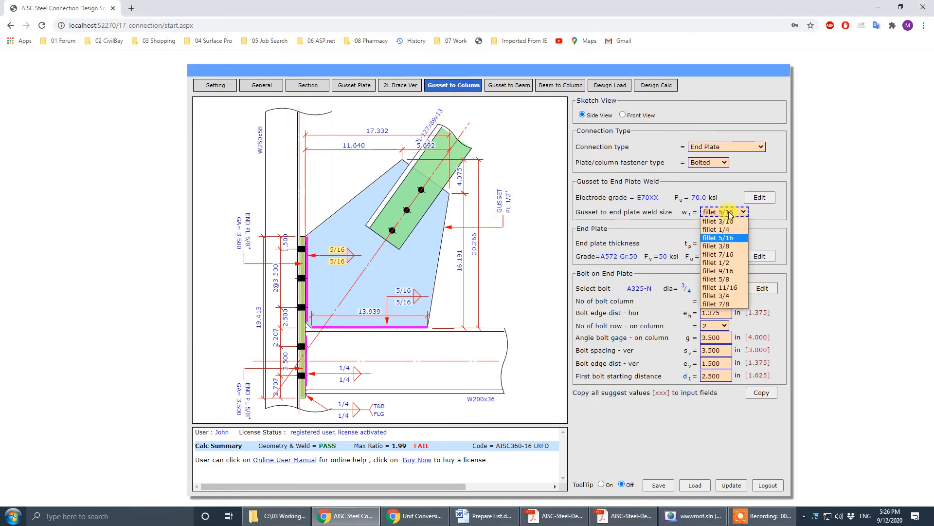
pyautogui.click(731, 229)
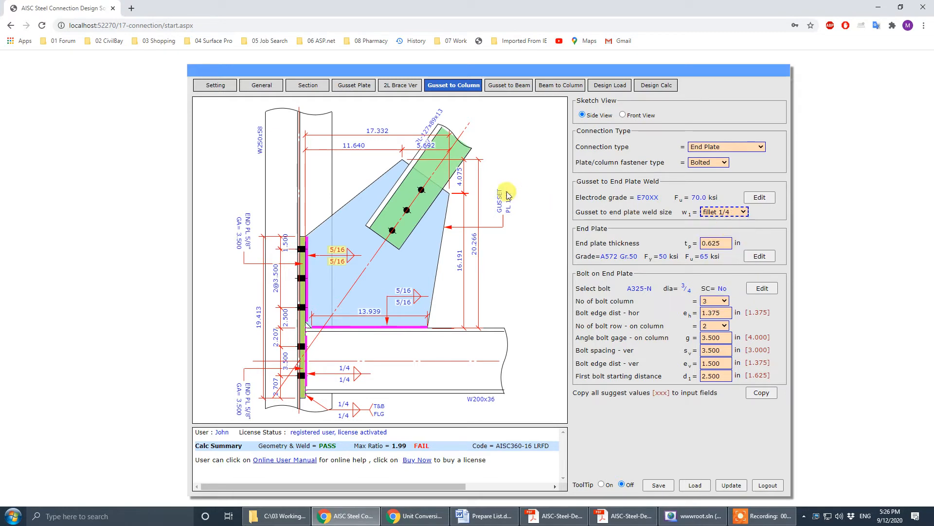
pyautogui.click(624, 516)
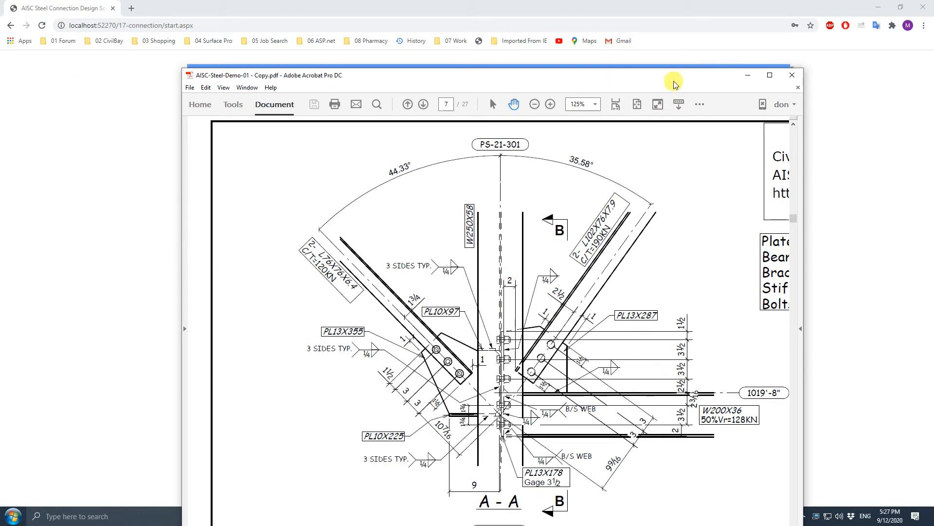
pyautogui.moveTo(654, 79); pyautogui.dragTo(0, 121)
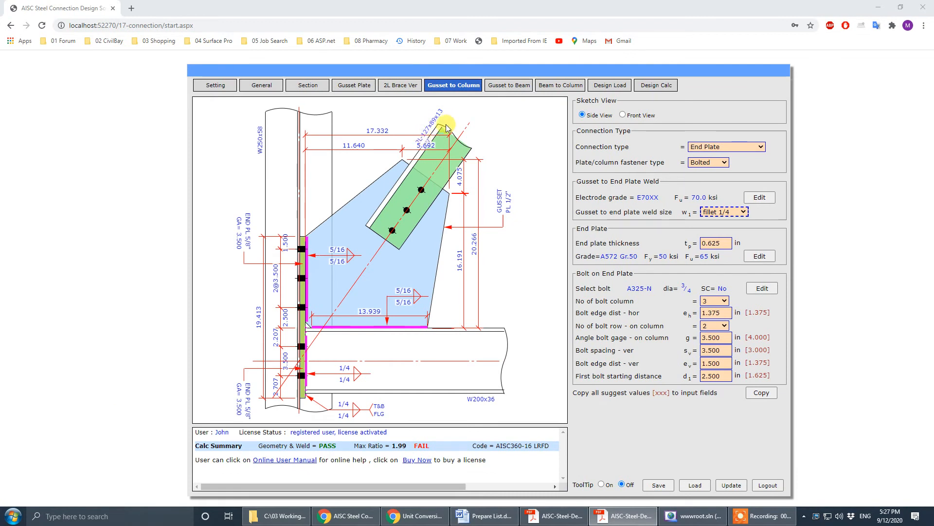
pyautogui.click(454, 85)
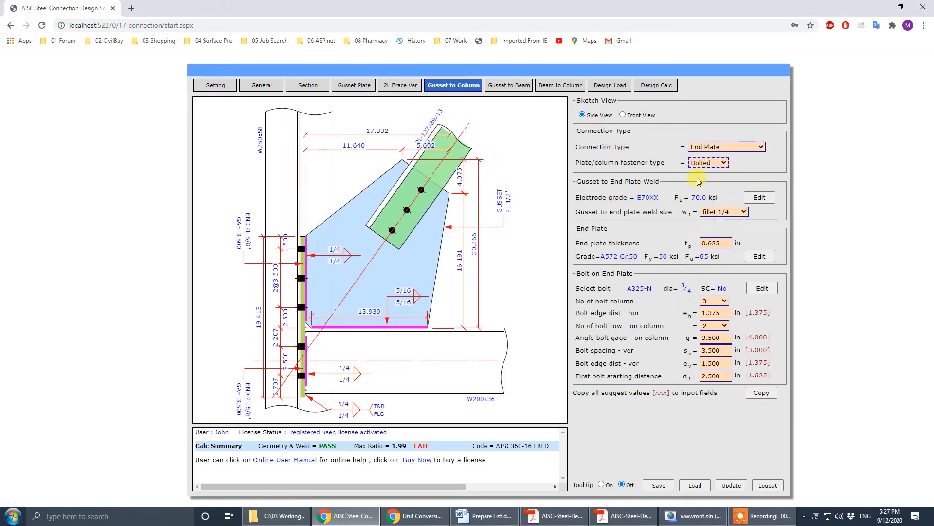
# Change the double-angle brace section to L102x76x7.9 from the L LLV category and copy the suggested bolt values into the fields.
pyautogui.click(391, 88)
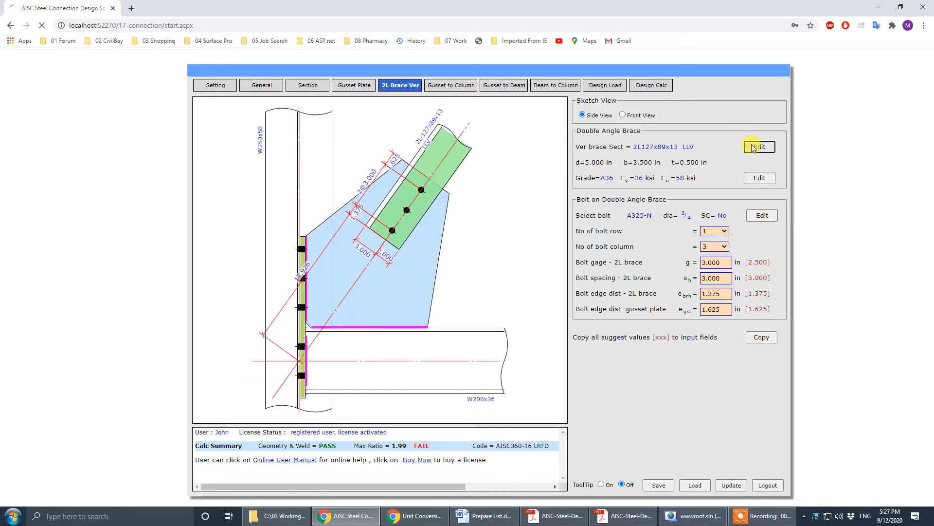
pyautogui.moveTo(546, 167); pyautogui.dragTo(543, 193)
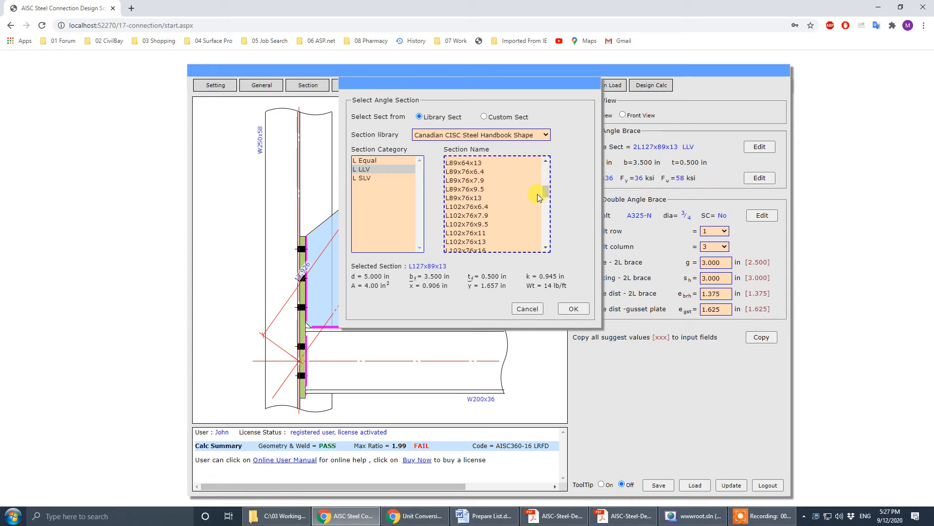
pyautogui.click(482, 216)
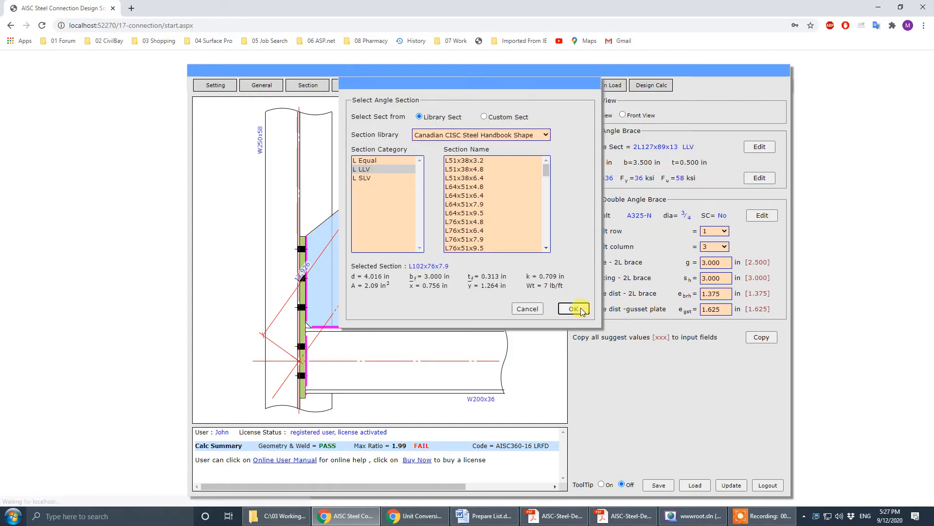
pyautogui.click(574, 308)
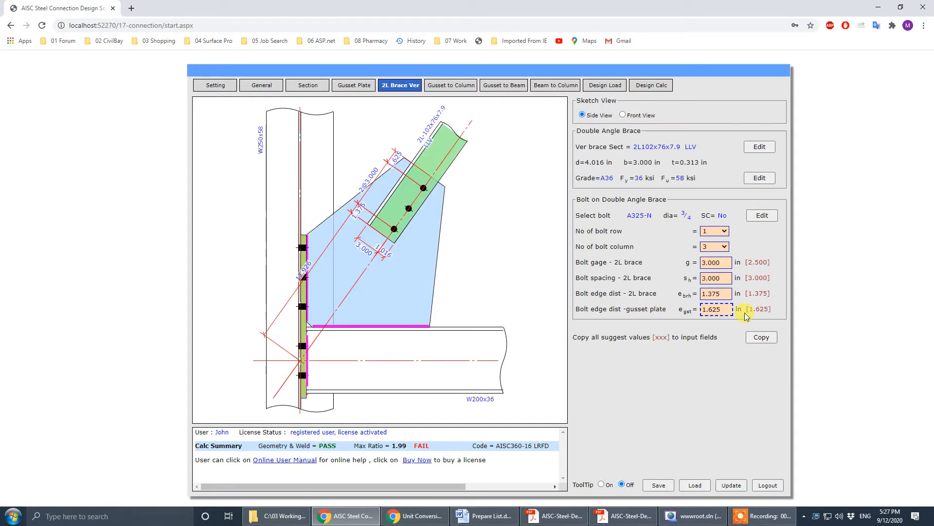
pyautogui.click(761, 337)
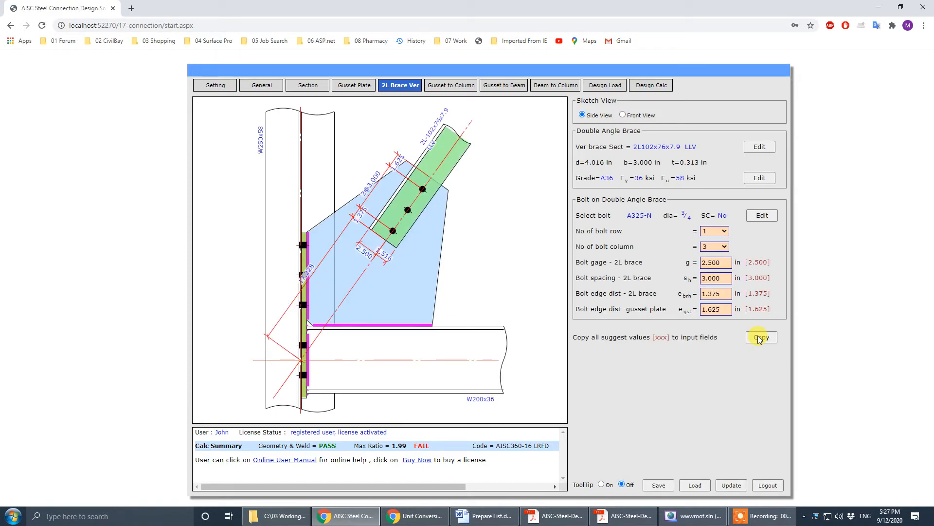
pyautogui.click(761, 338)
# Check section A-A and set the gusset plate's brace clearance to beam or column to 2 in.
pyautogui.moveTo(0, 64); pyautogui.dragTo(518, 64)
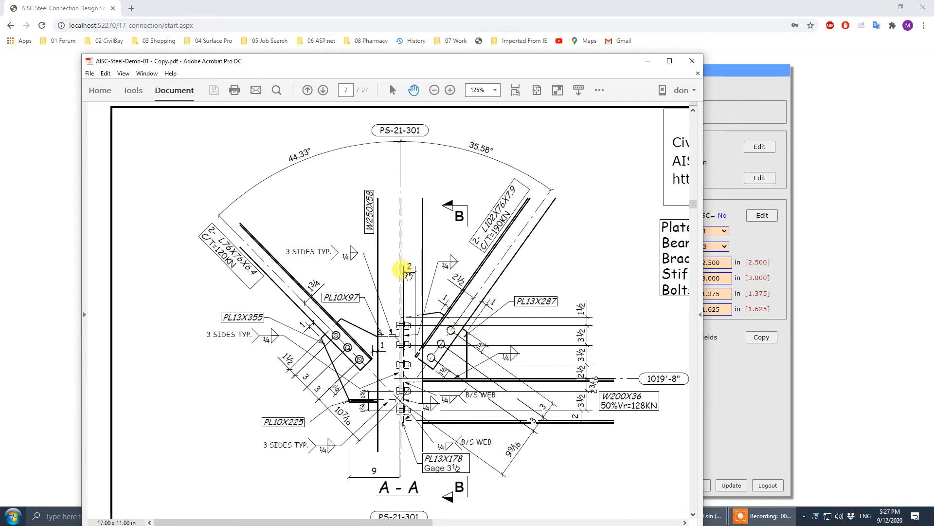
pyautogui.moveTo(544, 66); pyautogui.dragTo(0, 73)
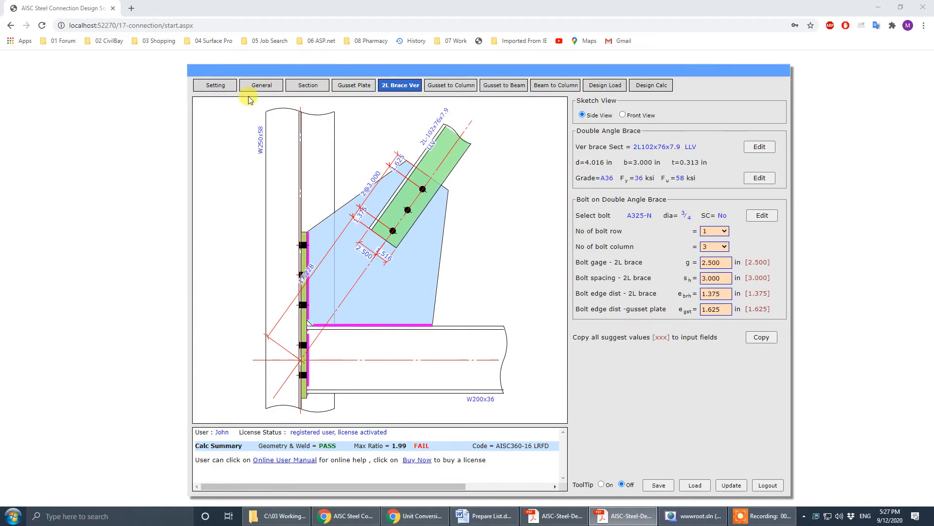
pyautogui.click(331, 87)
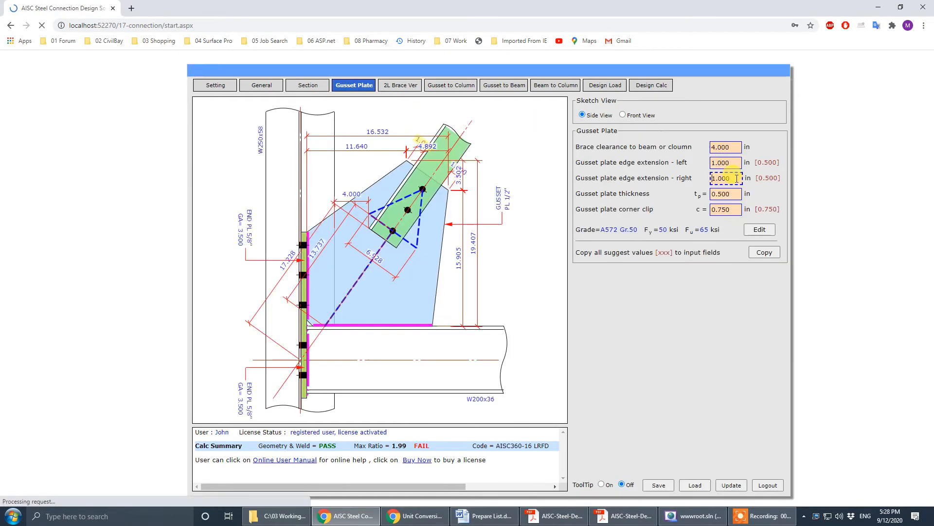
pyautogui.click(733, 146)
pyautogui.moveTo(737, 147); pyautogui.dragTo(635, 150)
pyautogui.write('2')
pyautogui.press('Return')
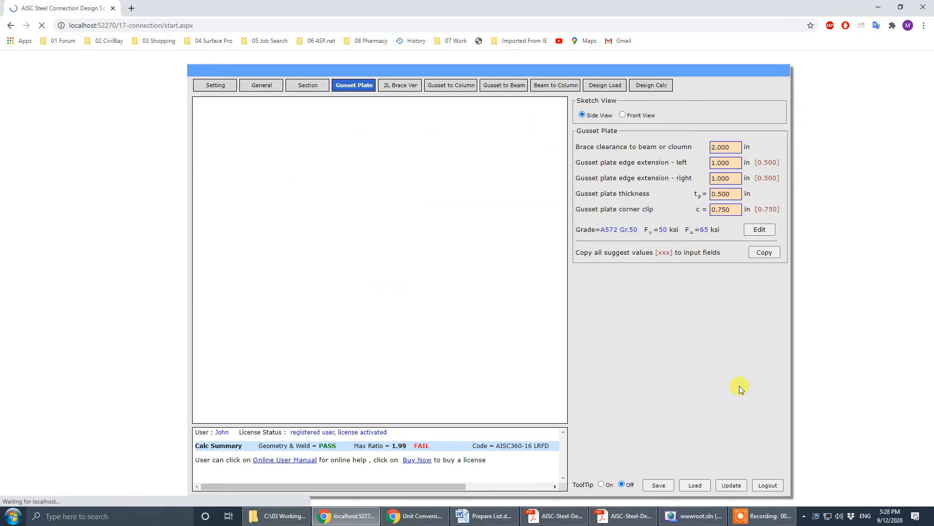
pyautogui.click(728, 210)
pyautogui.click(731, 164)
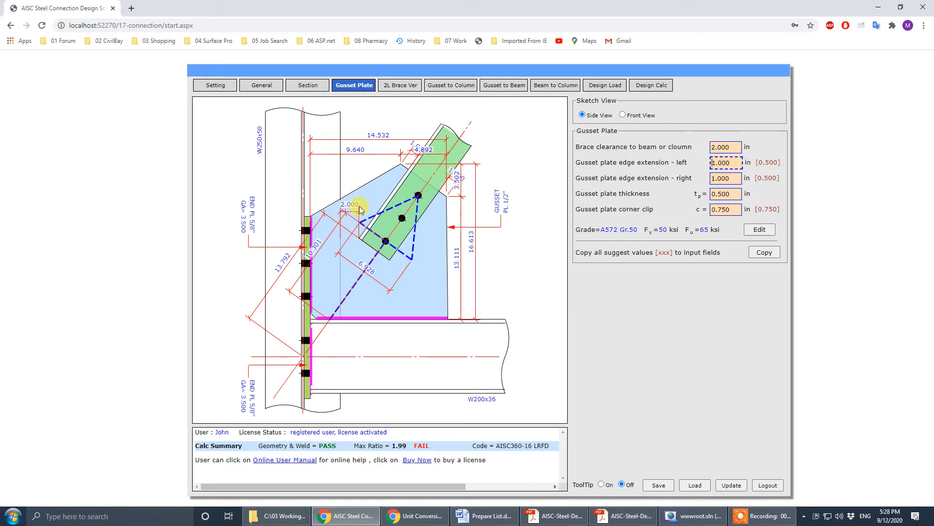
# Recheck the clearance dimension in section A-A and set the brace clearance to beam or column to -2 in.
pyautogui.moveTo(0, 97); pyautogui.dragTo(560, 80)
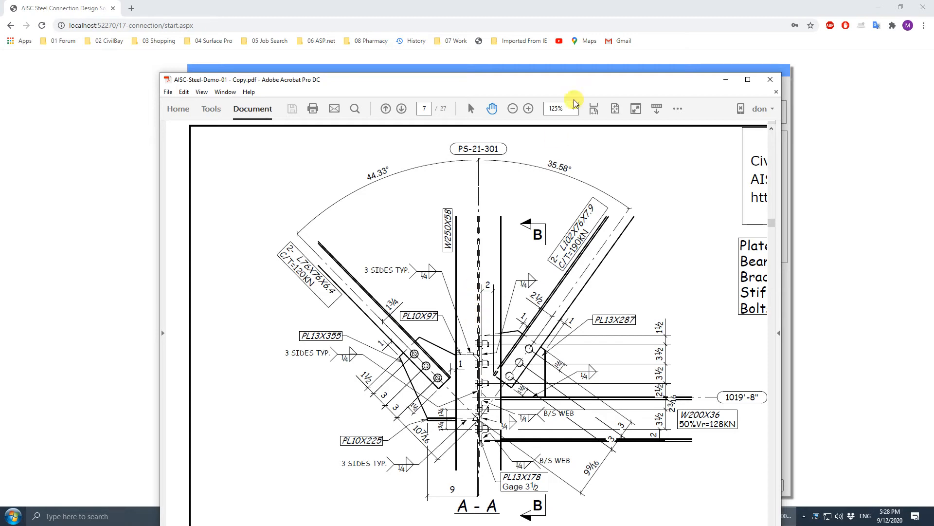
pyautogui.moveTo(618, 79); pyautogui.dragTo(0, 98)
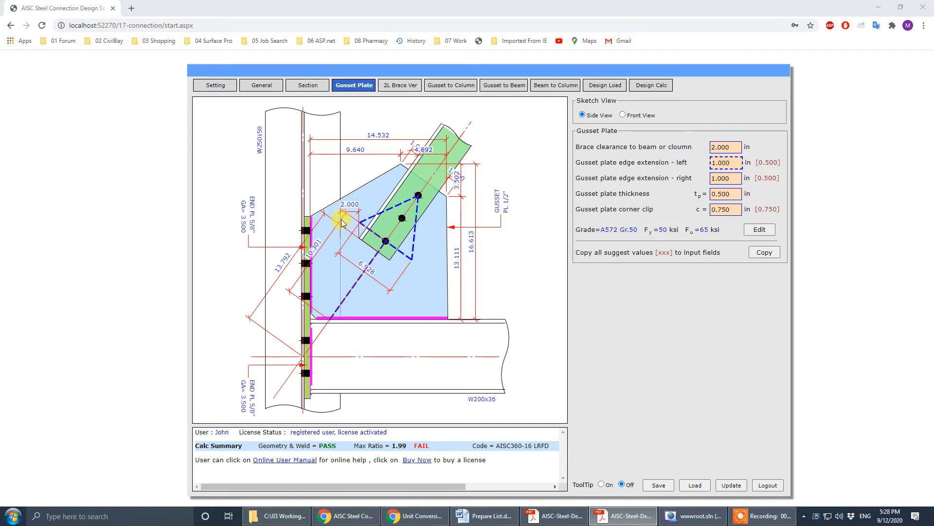
pyautogui.click(717, 147)
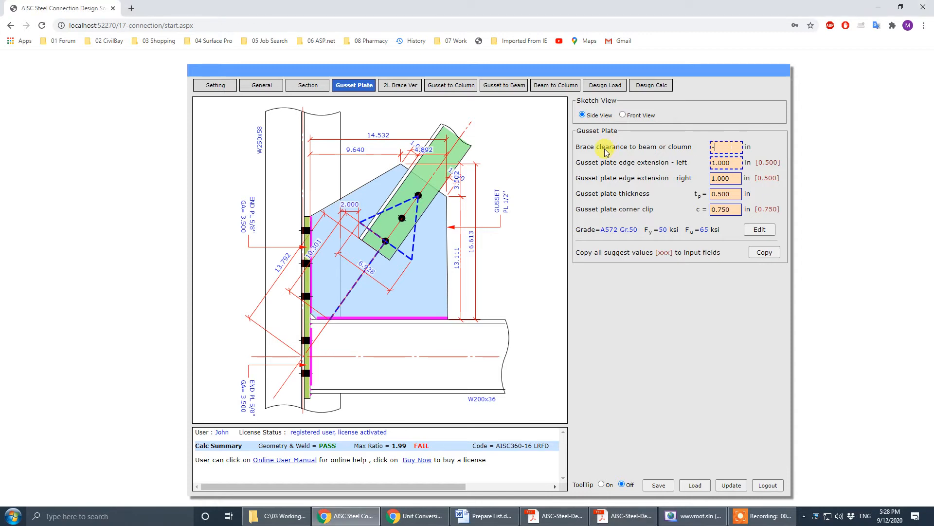
pyautogui.write('-2')
pyautogui.press('Return')
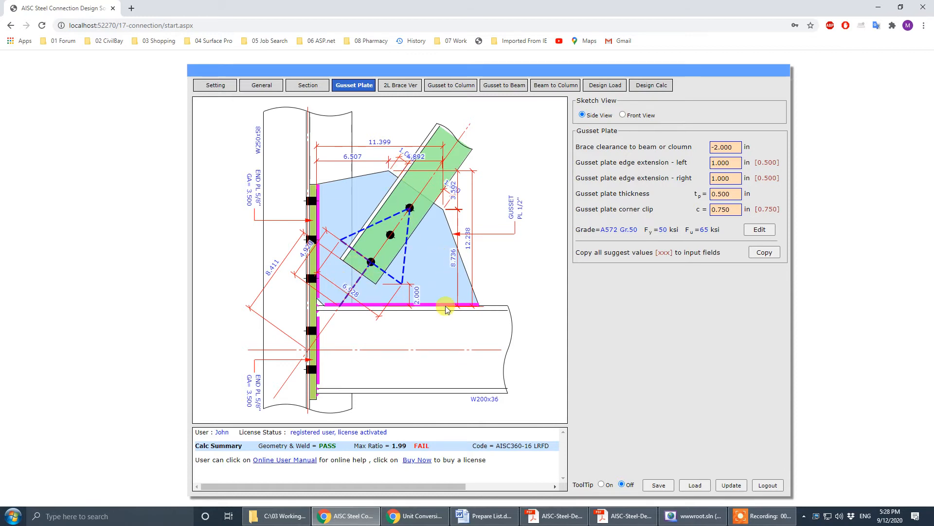
# Copy the suggested 10.649 in gusset-to-beam weld length, set that weld's size to fillet 1/4 per section A-A, and update the model.
pyautogui.click(505, 86)
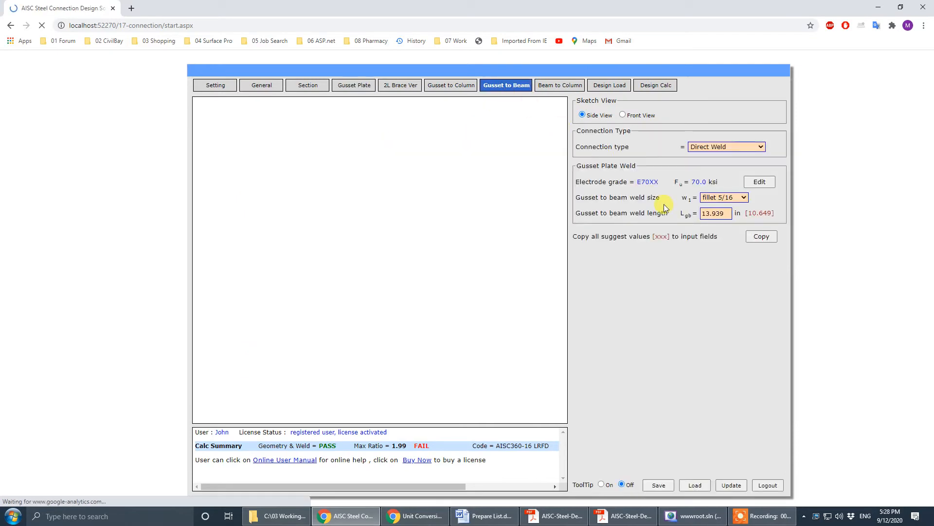
pyautogui.click(762, 237)
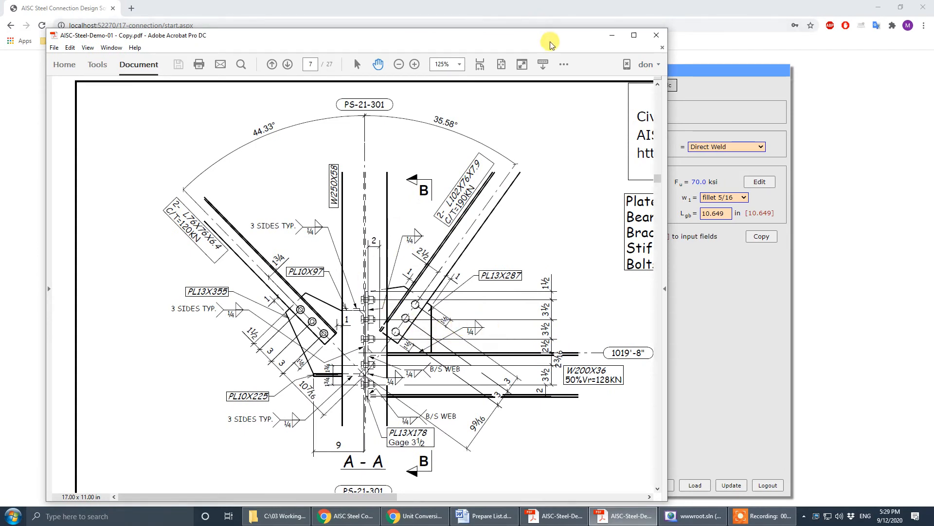
pyautogui.click(612, 35)
pyautogui.click(740, 198)
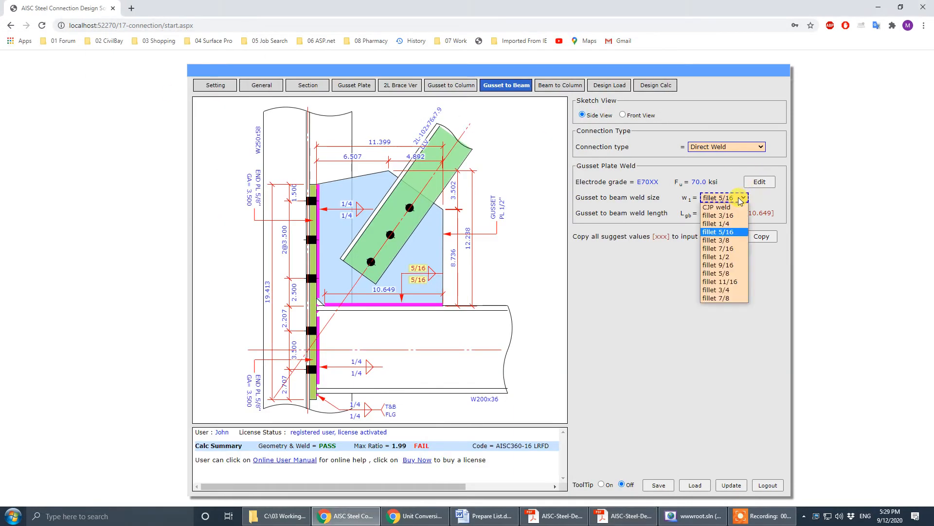
pyautogui.click(734, 224)
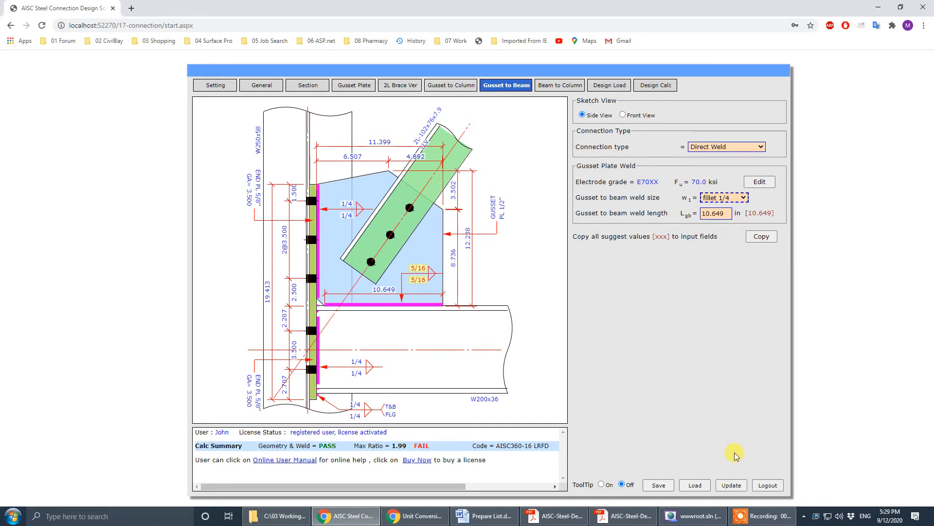
pyautogui.click(731, 485)
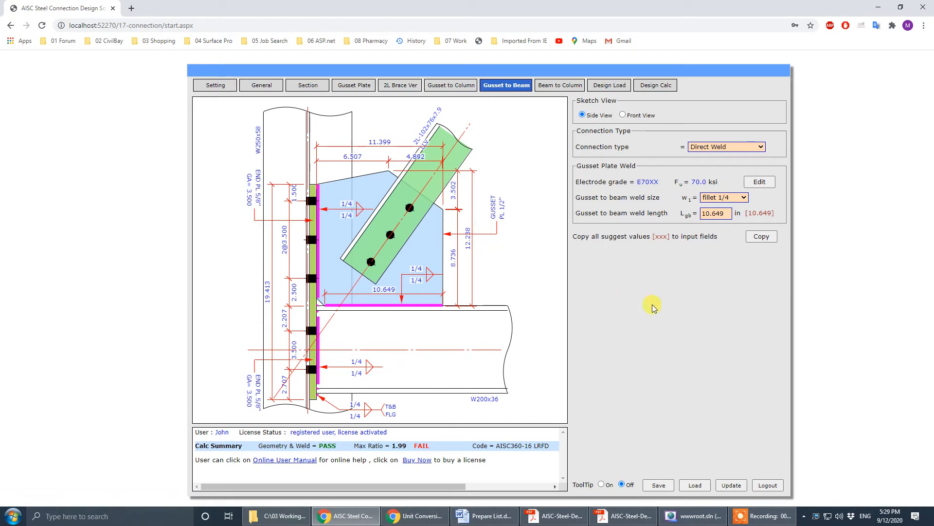
# Check the right-side gusset plate in section A-A against the model's gusset plate thickness and corner clip inputs.
pyautogui.click(623, 516)
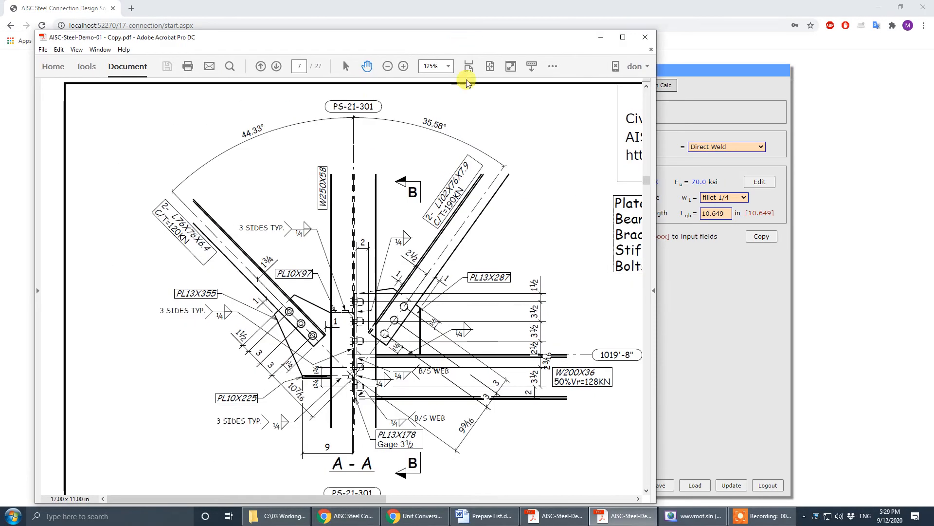
pyautogui.moveTo(511, 41); pyautogui.dragTo(0, 56)
pyautogui.click(354, 85)
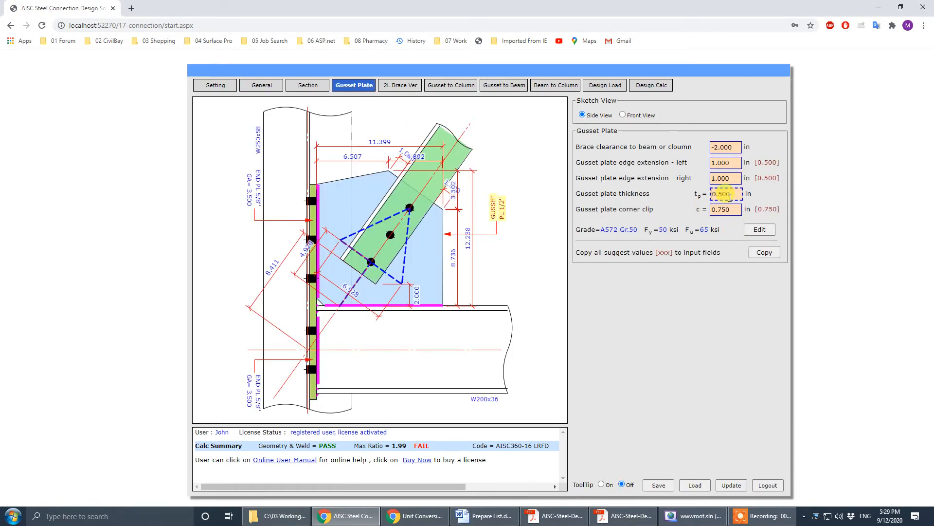
pyautogui.click(733, 210)
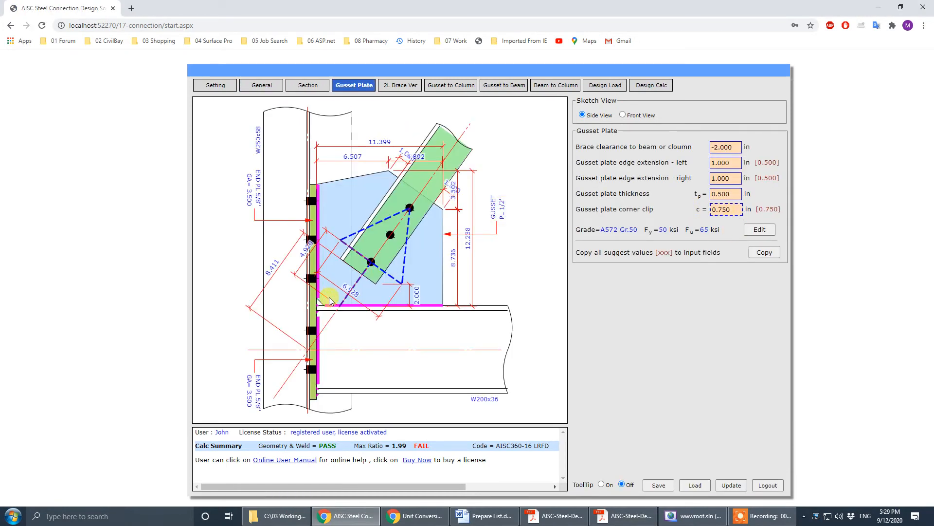
pyautogui.click(734, 192)
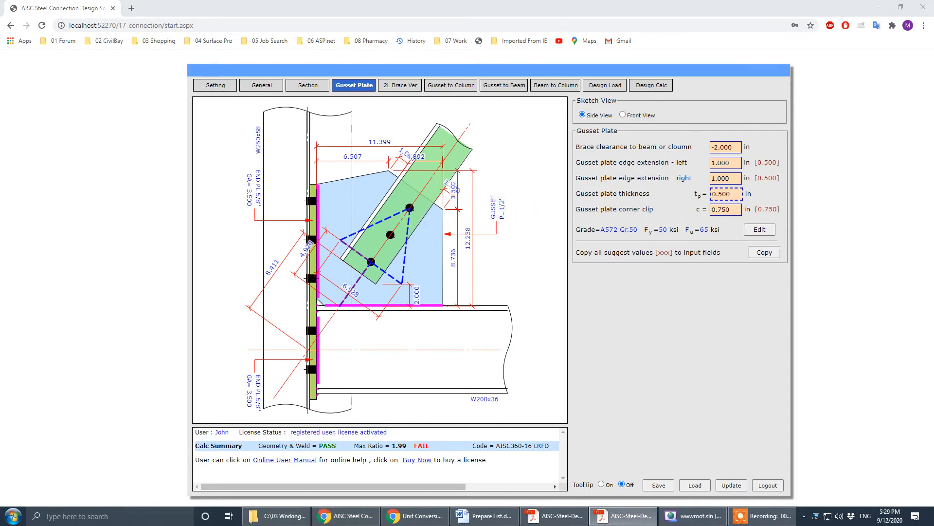
# Check the end plate PL13X178 in section A-A and set the gusset-to-column end plate thickness to 0.5 in.
pyautogui.moveTo(0, 73); pyautogui.dragTo(464, 40)
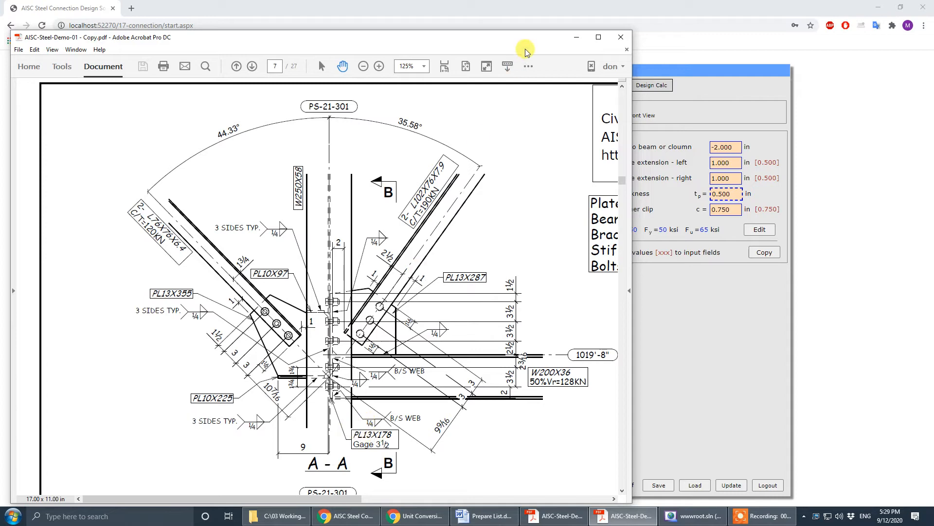
pyautogui.moveTo(371, 39); pyautogui.dragTo(0, 88)
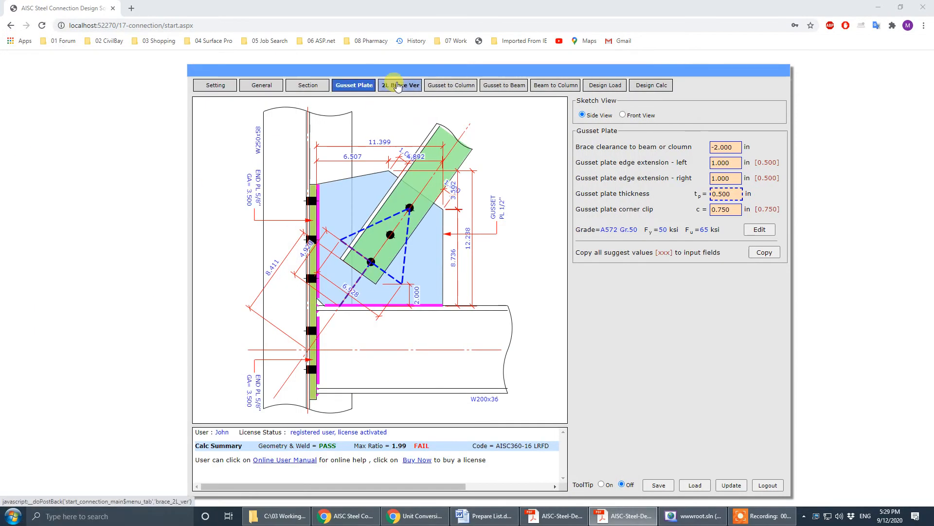
pyautogui.click(474, 87)
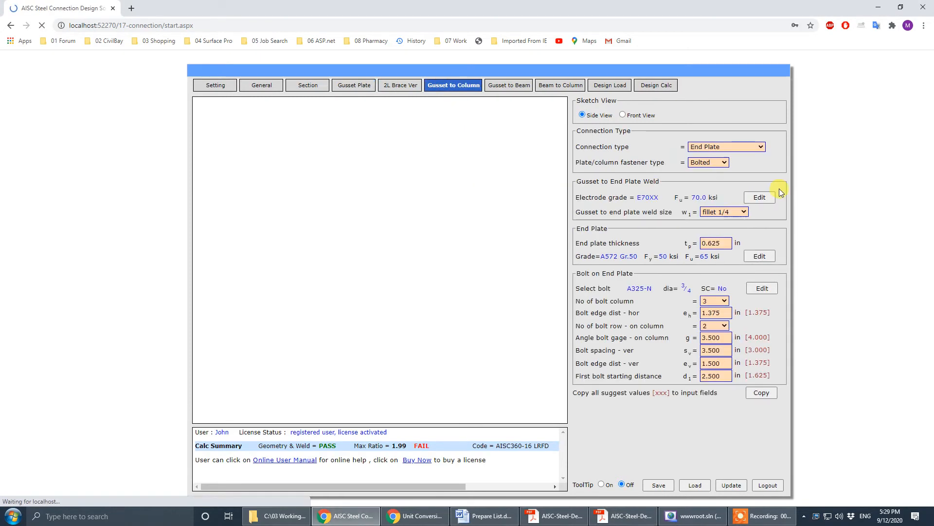
pyautogui.doubleClick(725, 242)
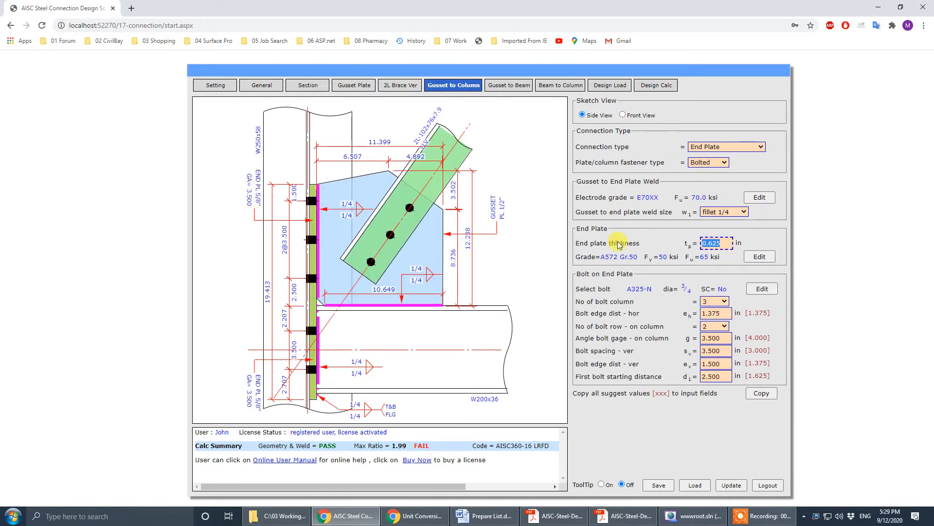
pyautogui.write('.5')
pyautogui.press('Tab')
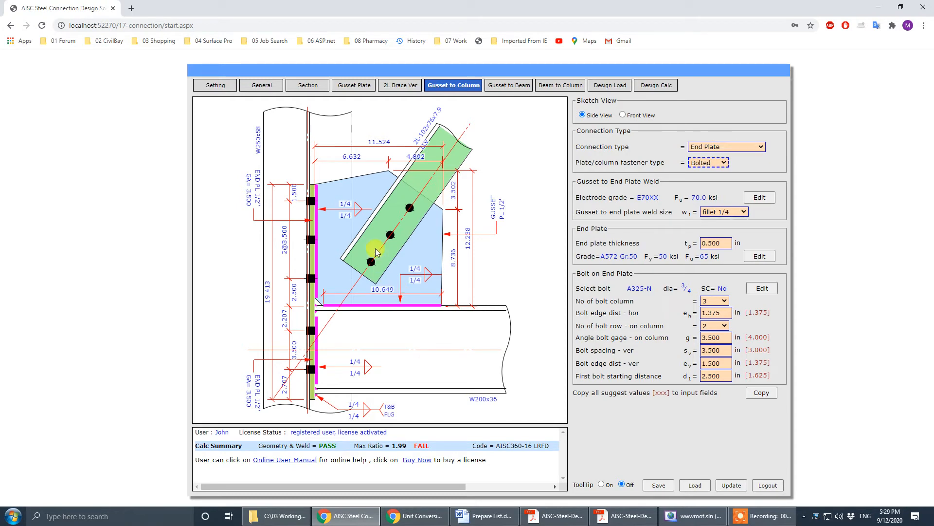
# Check the right-side brace's axial force in section A-A and convert 190 kN to kips in the web unit converter.
pyautogui.moveTo(0, 49); pyautogui.dragTo(499, 42)
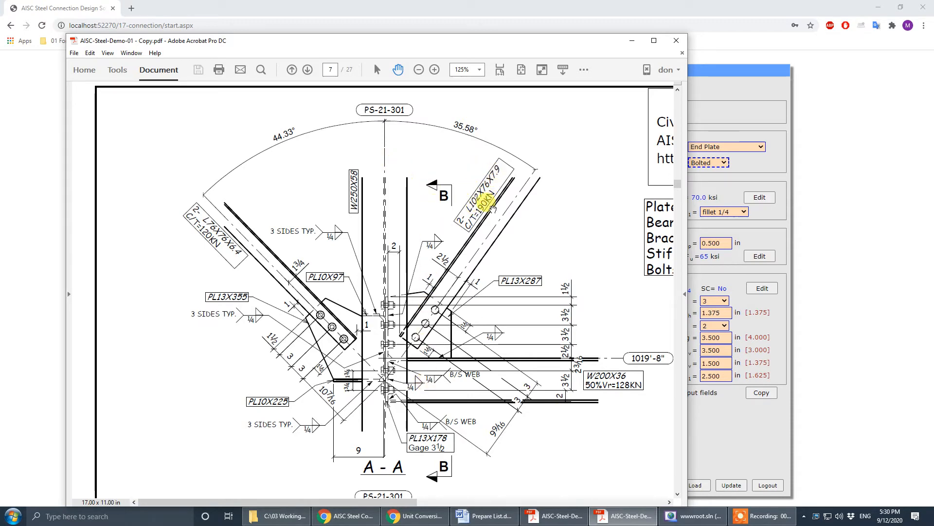
pyautogui.moveTo(479, 43); pyautogui.dragTo(0, 48)
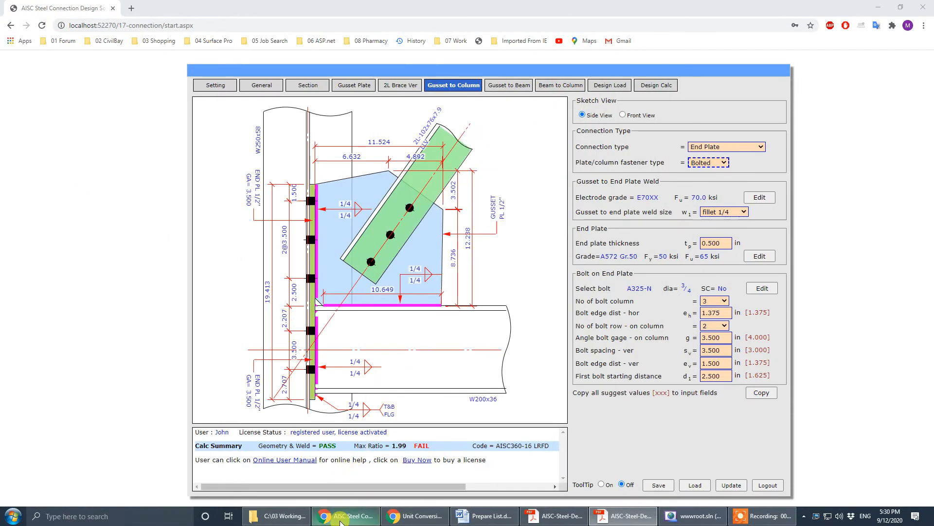
pyautogui.click(416, 515)
pyautogui.doubleClick(91, 281)
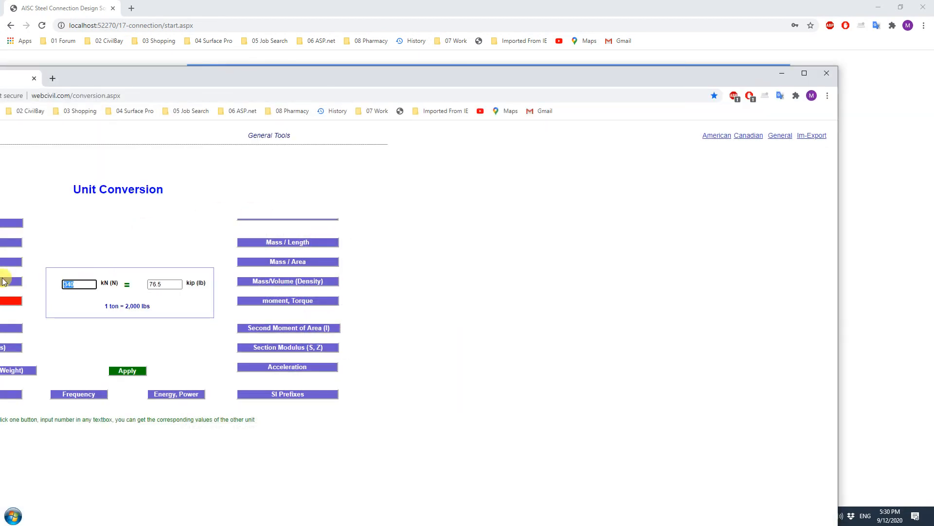
pyautogui.moveTo(258, 78); pyautogui.dragTo(422, 65)
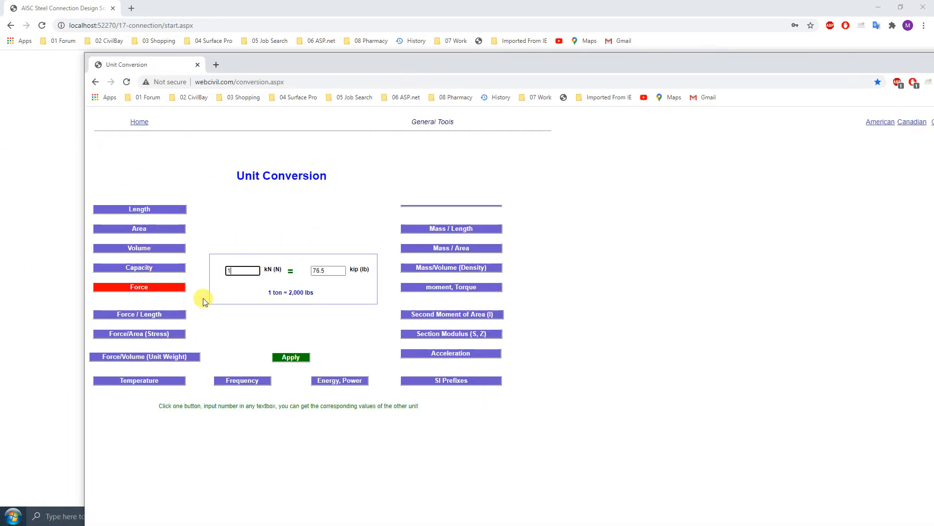
pyautogui.write('190')
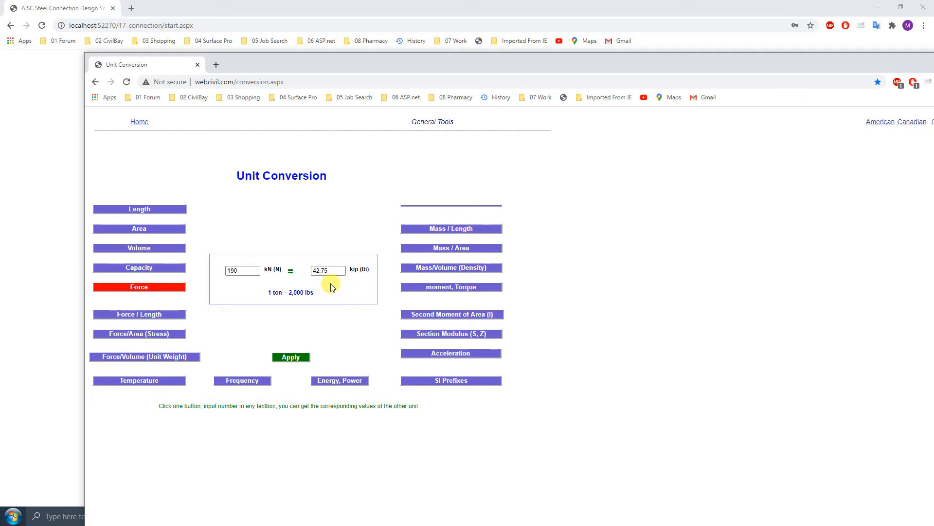
pyautogui.click(317, 277)
pyautogui.moveTo(874, 59); pyautogui.dragTo(872, 89)
pyautogui.click(864, 89)
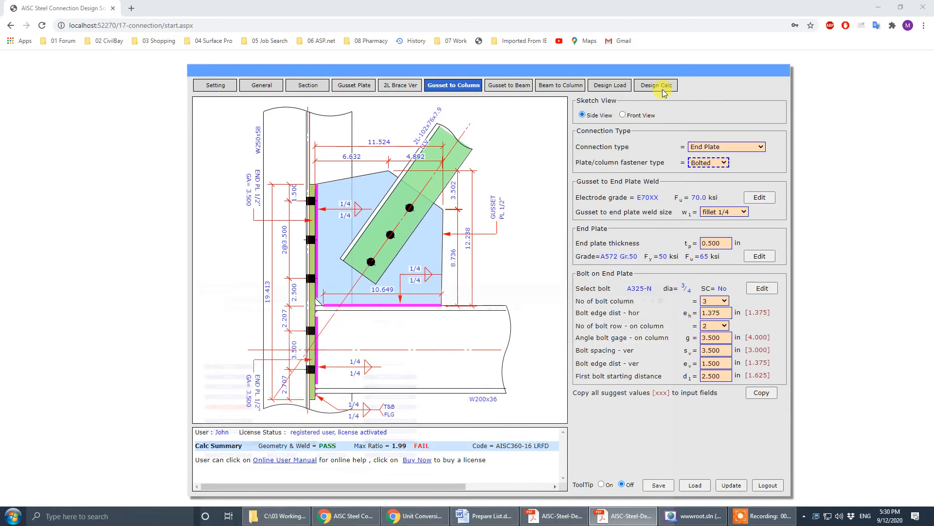
# Set the brace axial force of load case 1 to -42.8 kips in the design loads.
pyautogui.click(605, 85)
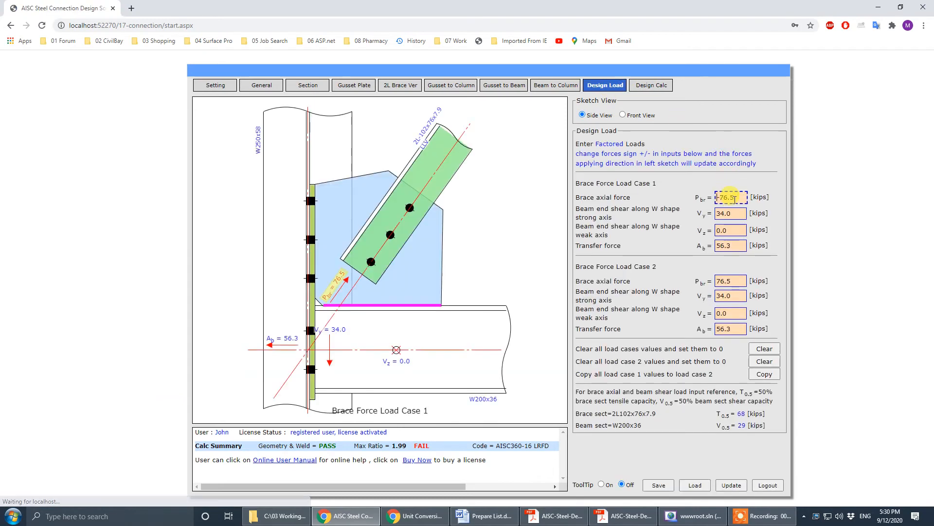
pyautogui.click(568, 168)
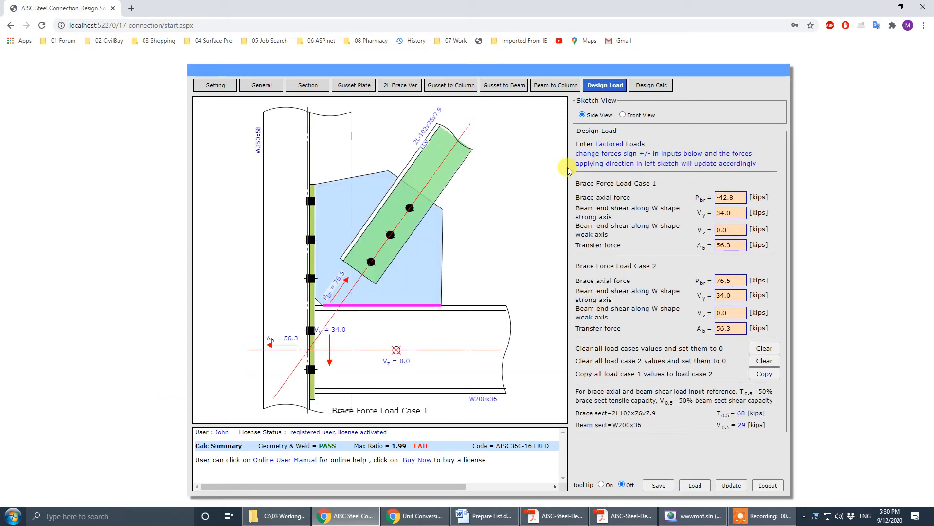
# Set load case 2's brace axial force to 42.8 kips and the strong-axis beam end shear to 29 kips in both load cases.
pyautogui.click(732, 281)
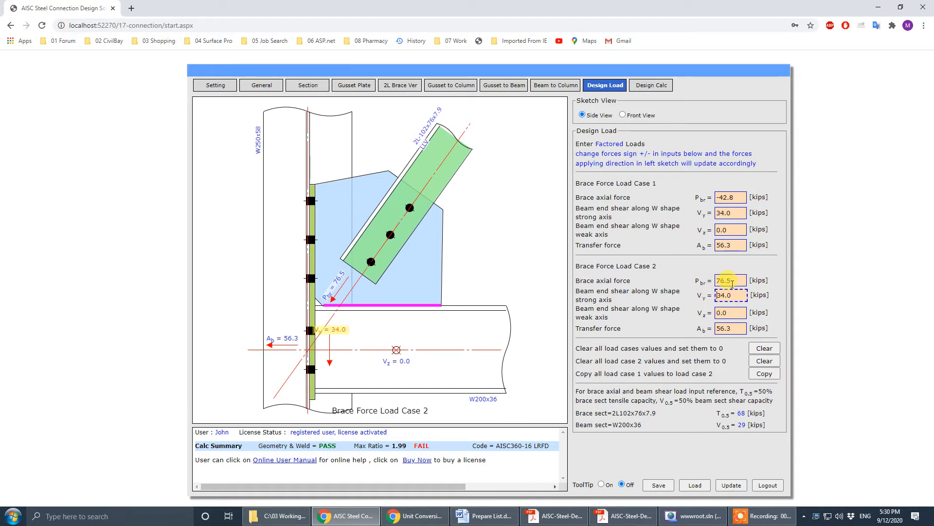
pyautogui.click(618, 281)
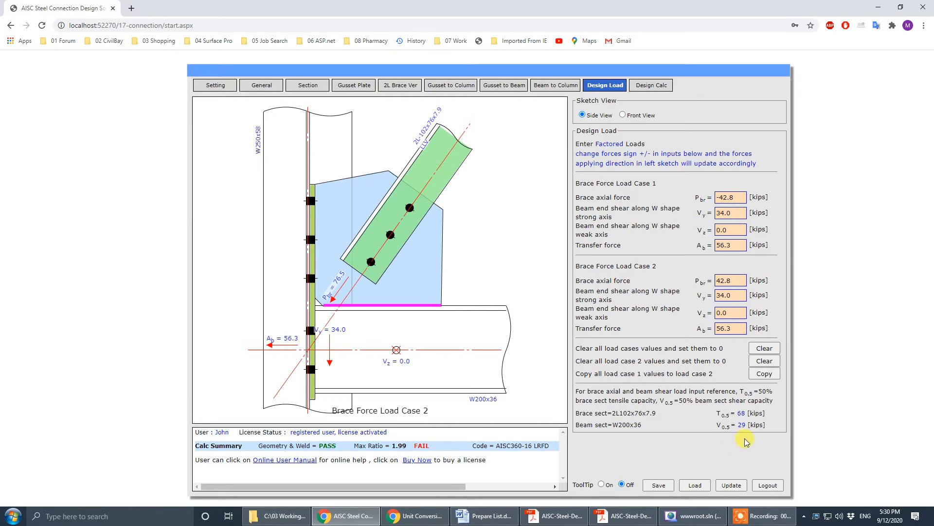
pyautogui.click(730, 213)
pyautogui.write('2')
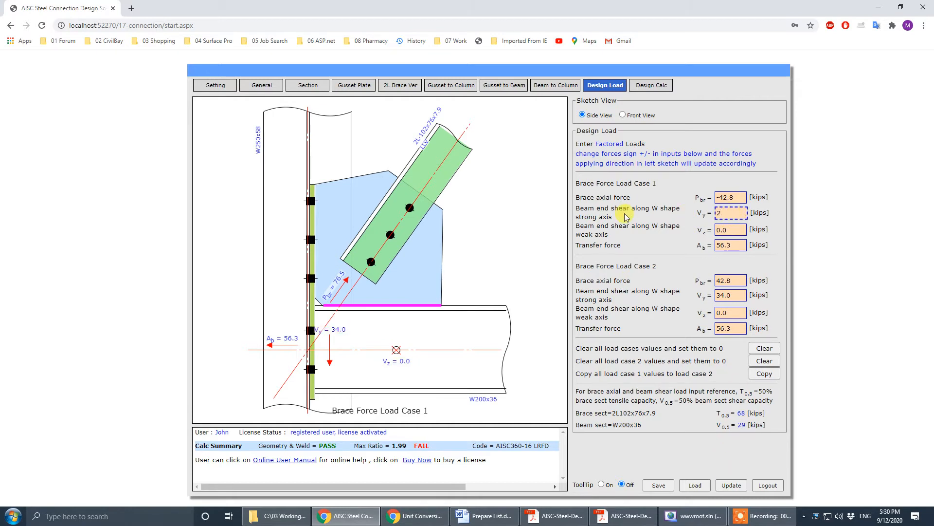
pyautogui.write('9')
pyautogui.click(643, 226)
pyautogui.click(737, 282)
pyautogui.press('Tab')
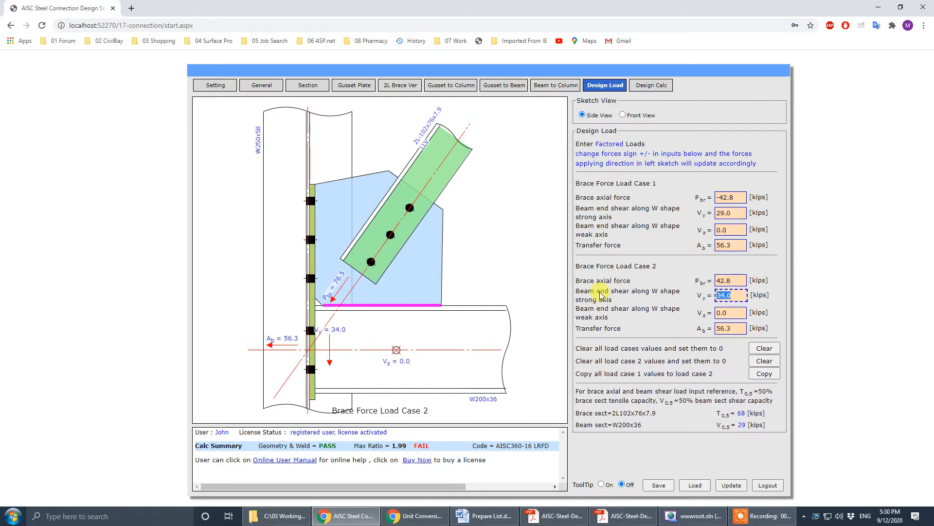
pyautogui.write('29')
pyautogui.click(622, 282)
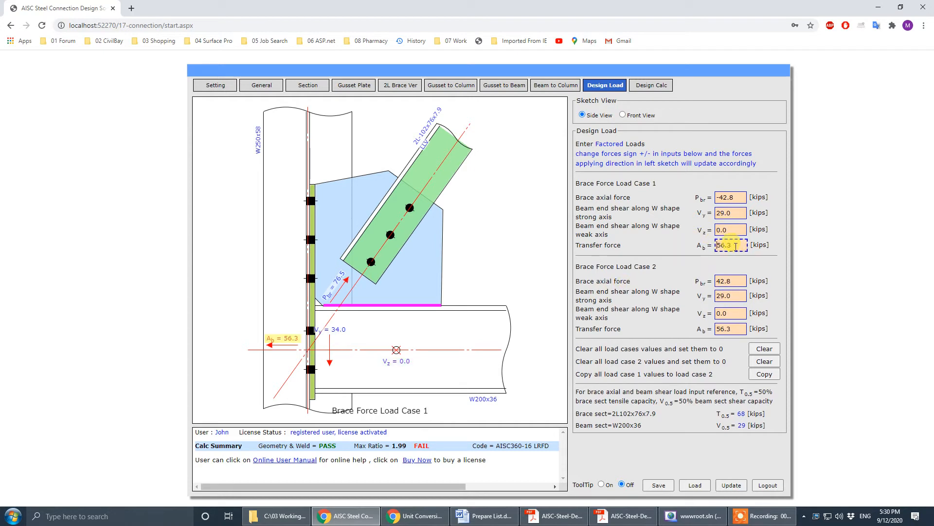
# Set the transfer force to 0 in both brace load cases and update the connection calculation.
pyautogui.moveTo(735, 246); pyautogui.dragTo(612, 248)
pyautogui.click(657, 252)
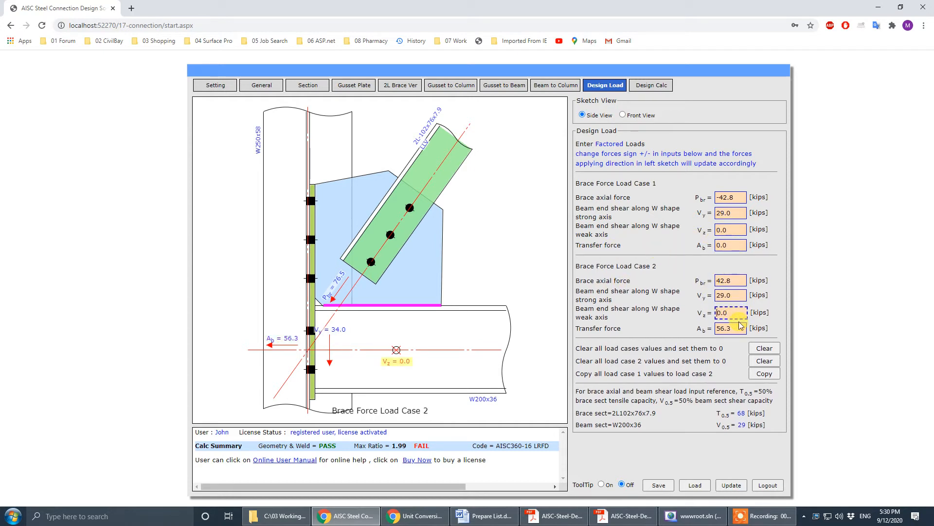
pyautogui.moveTo(736, 329); pyautogui.dragTo(617, 332)
pyautogui.write('0')
pyautogui.click(651, 323)
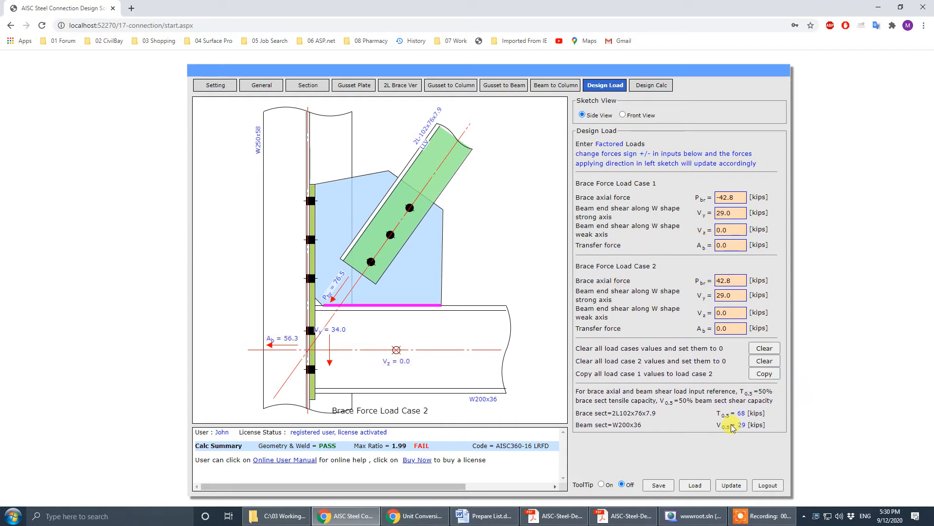
pyautogui.click(732, 485)
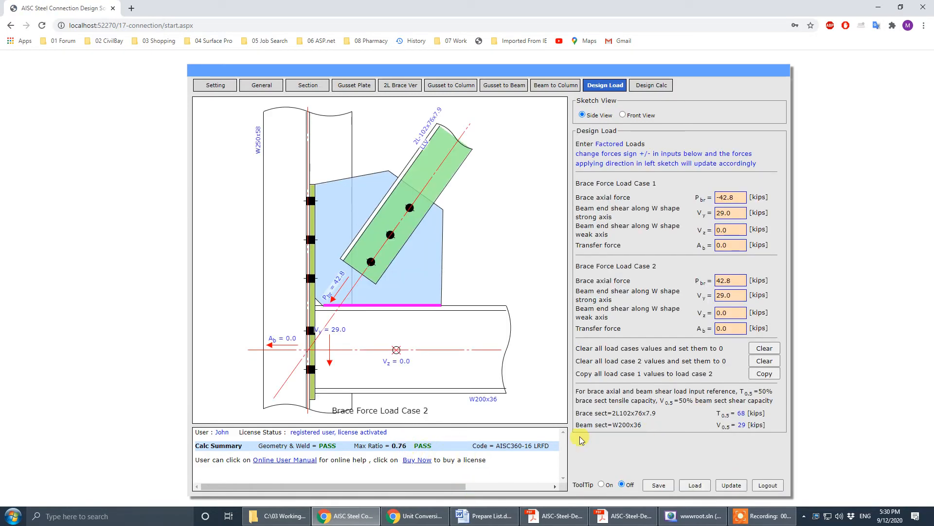
# Check the brace connection detail in section A-A of the PDF drawing.
pyautogui.moveTo(0, 50); pyautogui.dragTo(504, 40)
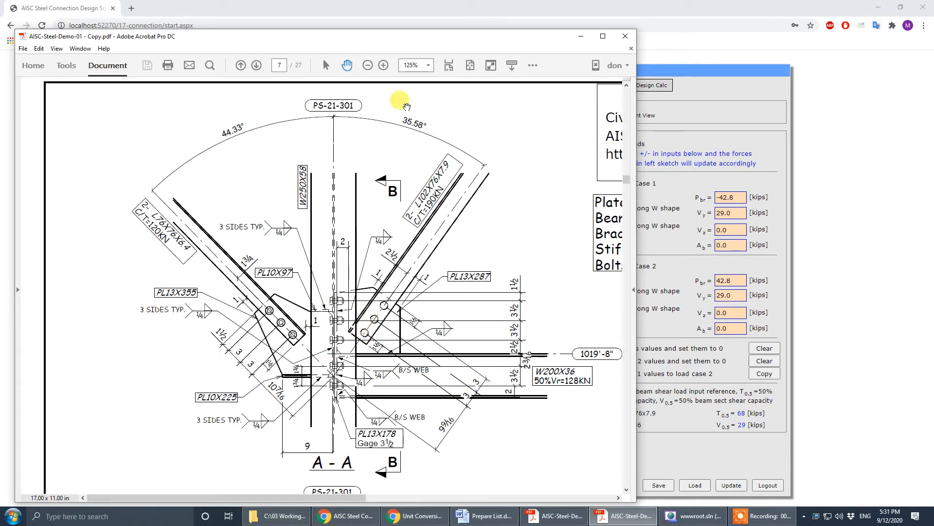
pyautogui.click(580, 36)
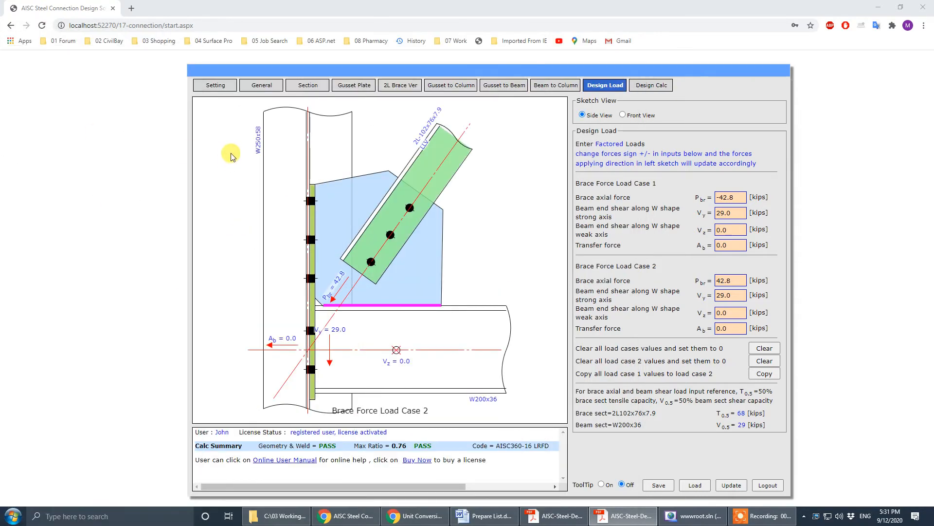
# Generate the printable design calculation report and examine its result summary and the side and front connection sketches.
pyautogui.click(654, 84)
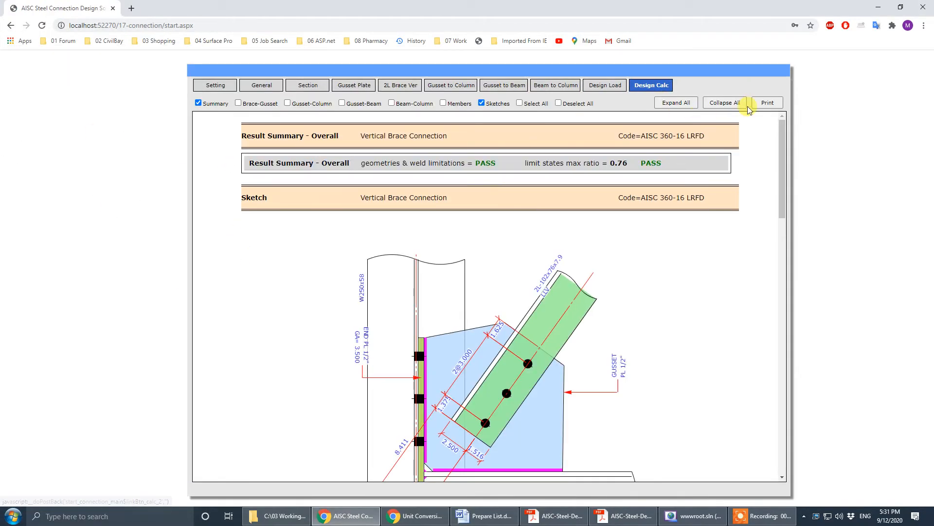
pyautogui.click(768, 102)
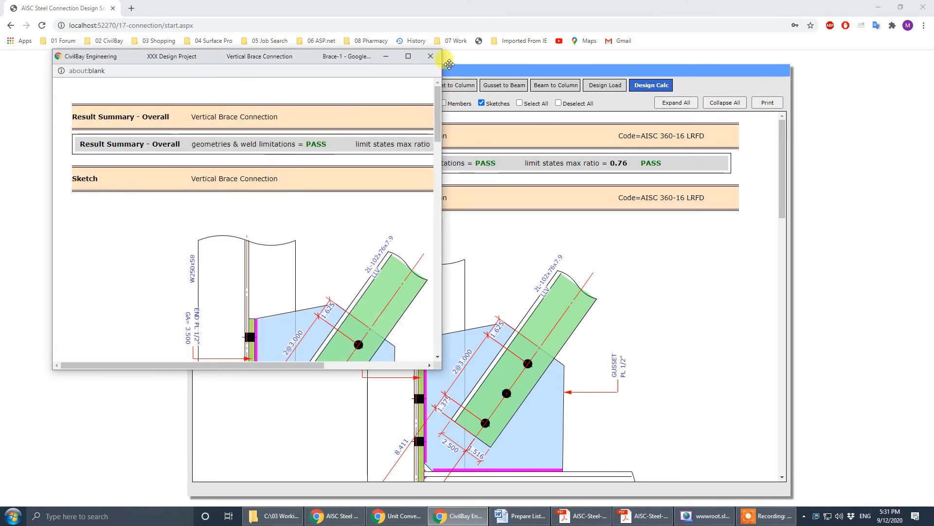
pyautogui.click(408, 56)
pyautogui.scroll(-3, 590, 313)
pyautogui.scroll(-7, 502, 237)
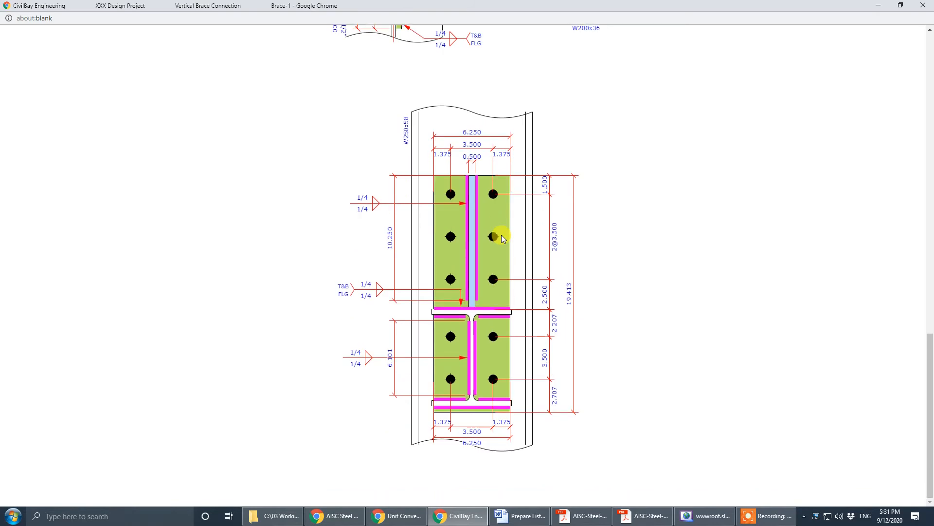
pyautogui.scroll(5, 503, 239)
pyautogui.scroll(-5, 503, 239)
pyautogui.scroll(10, 502, 239)
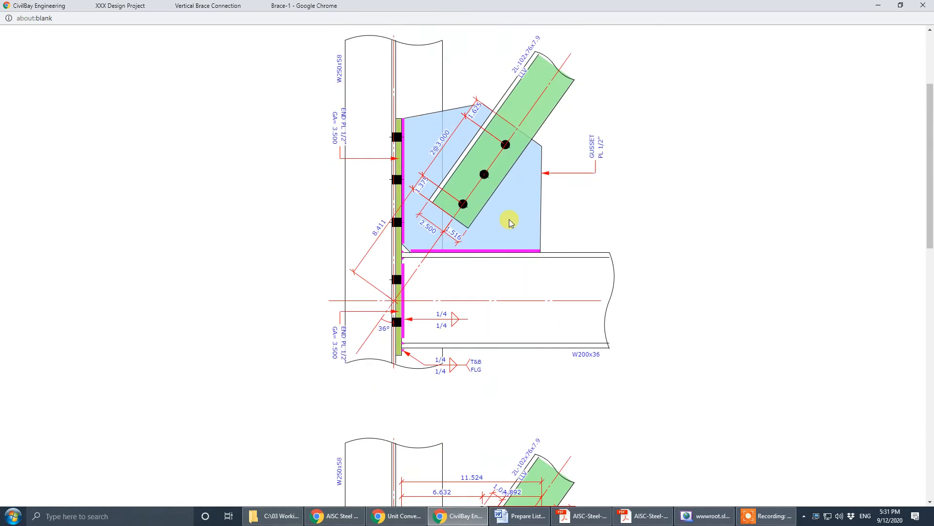
pyautogui.click(929, 5)
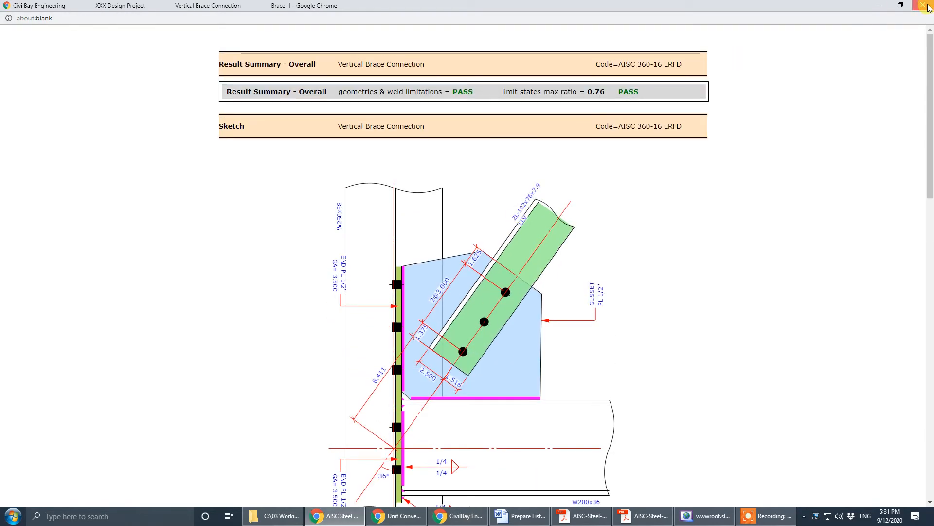
# Using the PDF detail of the other brace, place the vertical brace's column at the right and set the inclined angle to 44.3°.
pyautogui.click(624, 515)
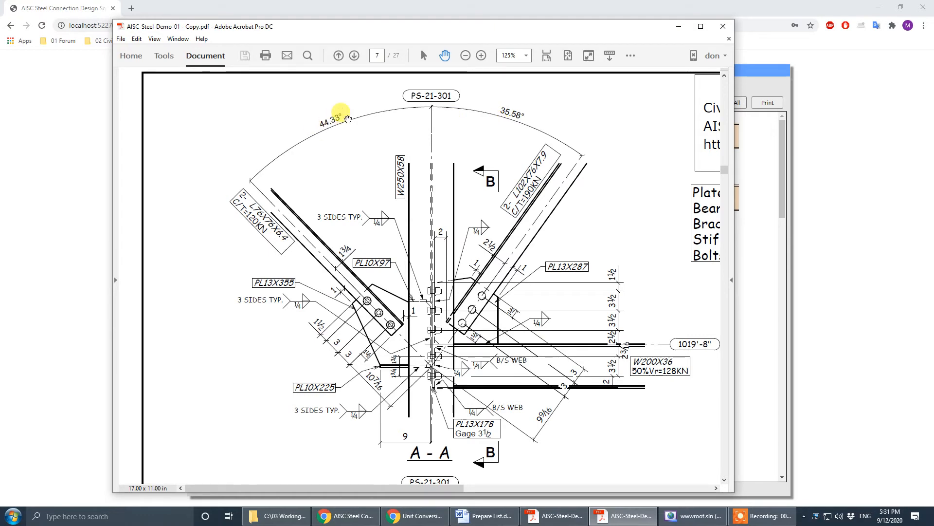
pyautogui.moveTo(573, 28); pyautogui.dragTo(0, 61)
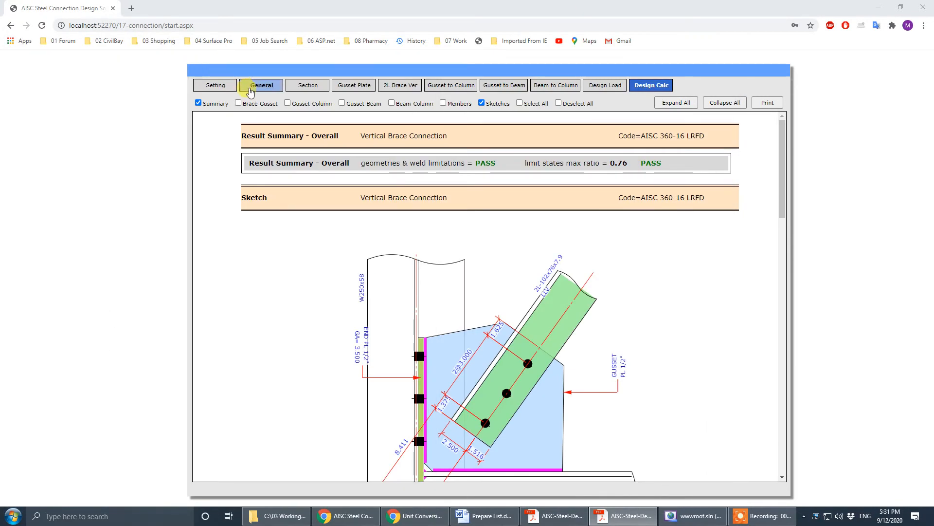
pyautogui.click(251, 85)
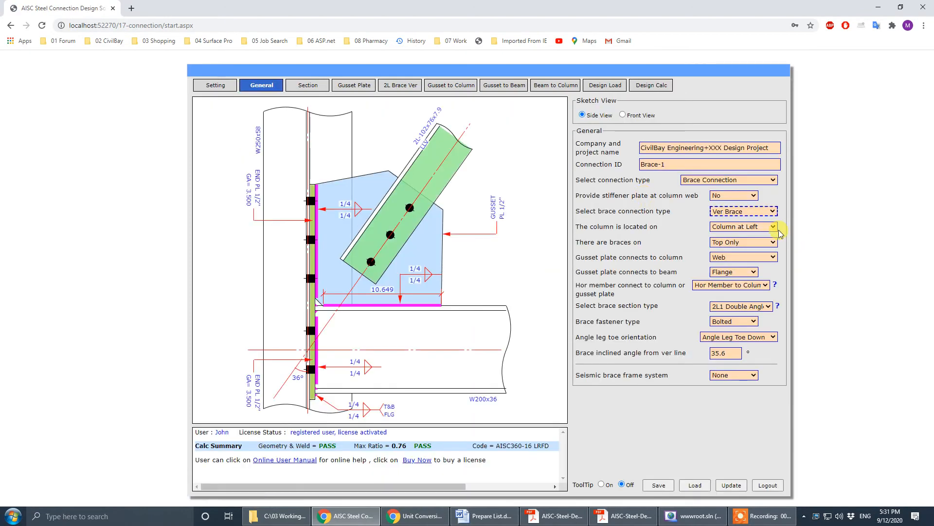
pyautogui.click(744, 226)
pyautogui.click(760, 243)
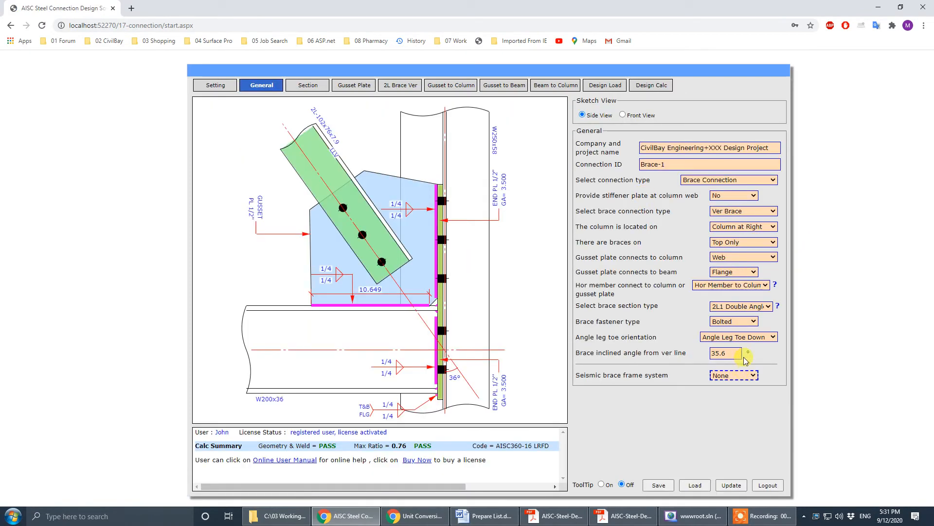
pyautogui.moveTo(739, 353); pyautogui.dragTo(601, 354)
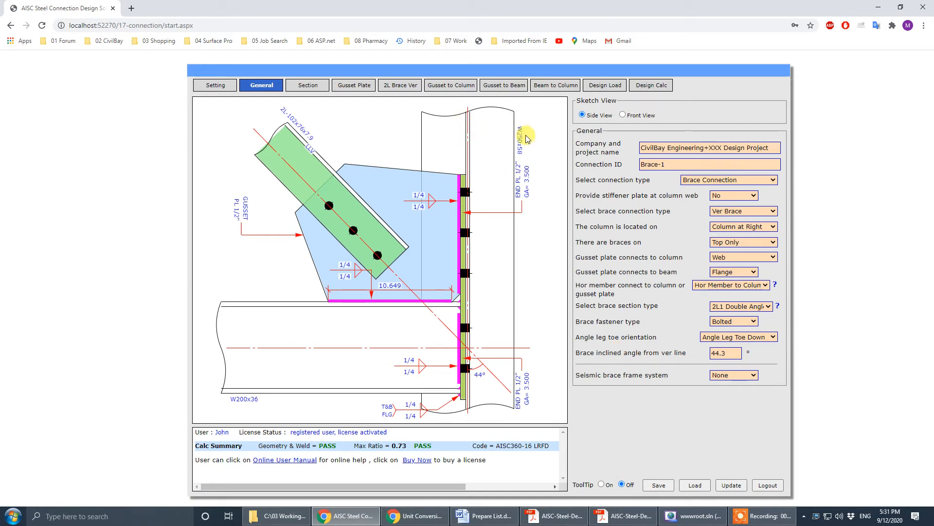
# Change the brace connection type to Knee Brace and attach the knee brace to Column at Right.
pyautogui.click(757, 227)
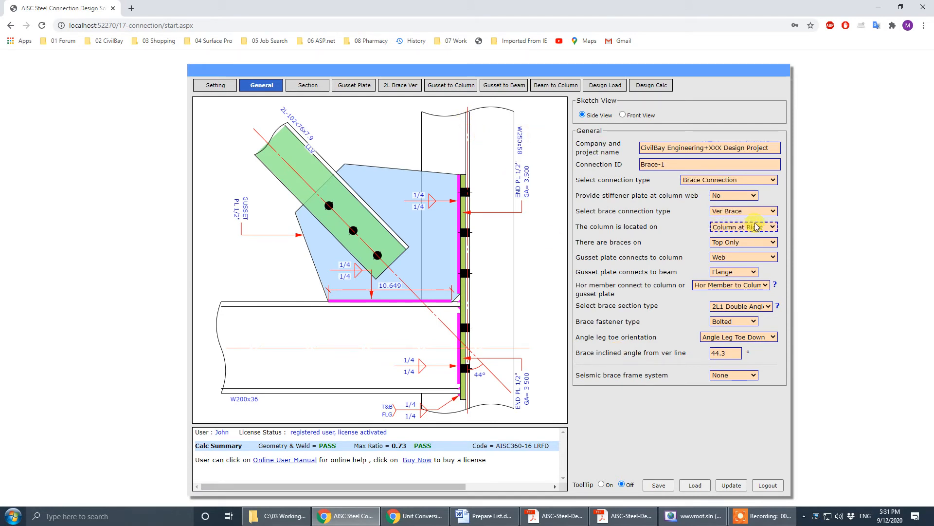
pyautogui.click(760, 214)
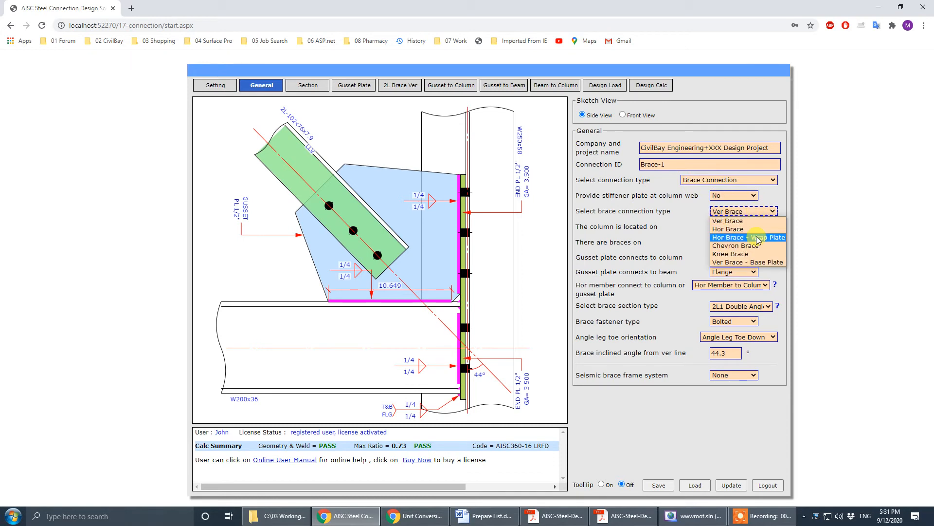
pyautogui.click(760, 254)
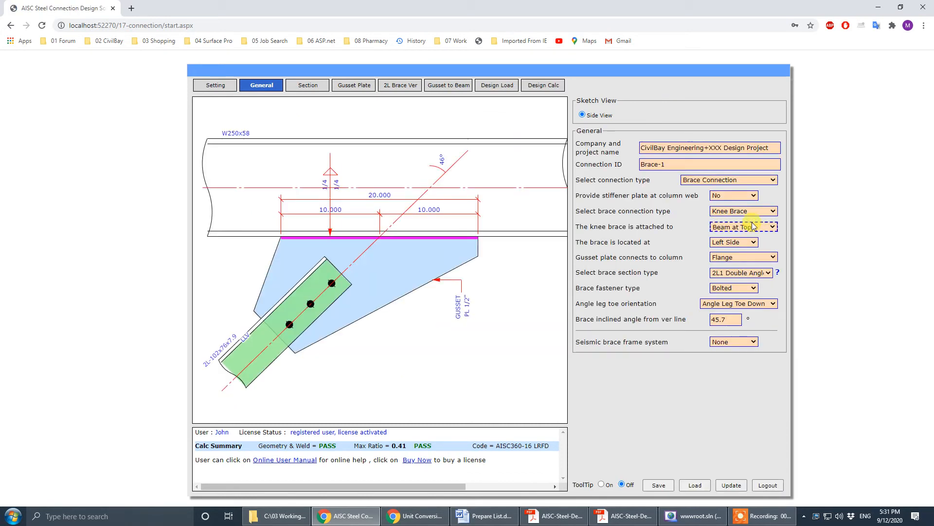
pyautogui.click(768, 228)
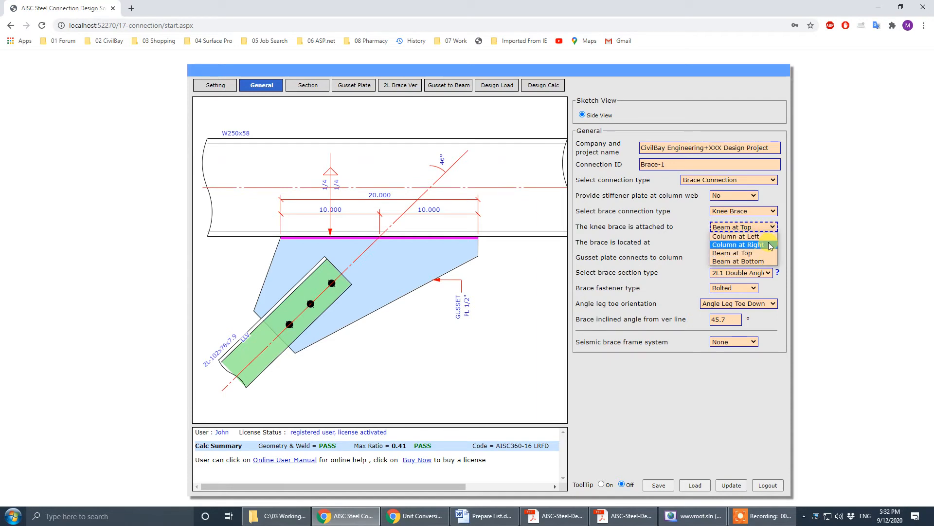
pyautogui.click(771, 246)
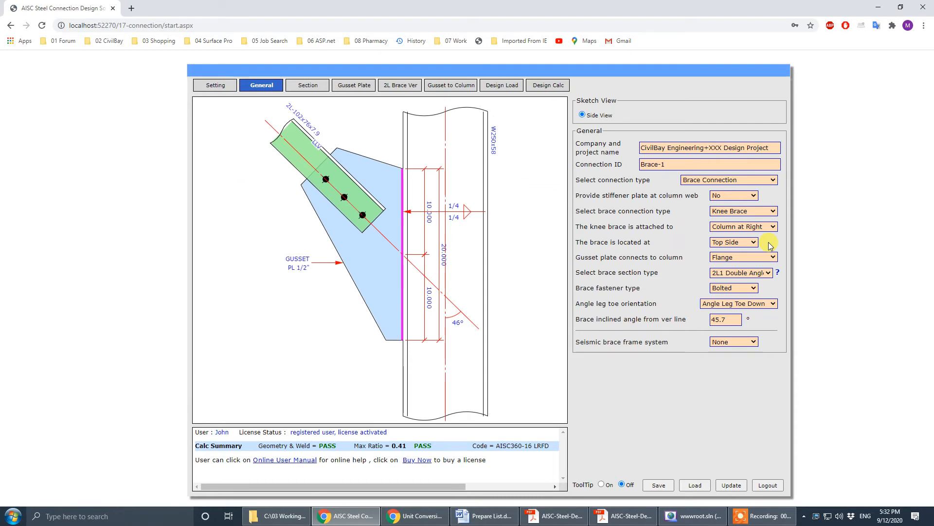
# Set the knee brace's inclined angle from the vertical line to 44.3°.
pyautogui.click(736, 307)
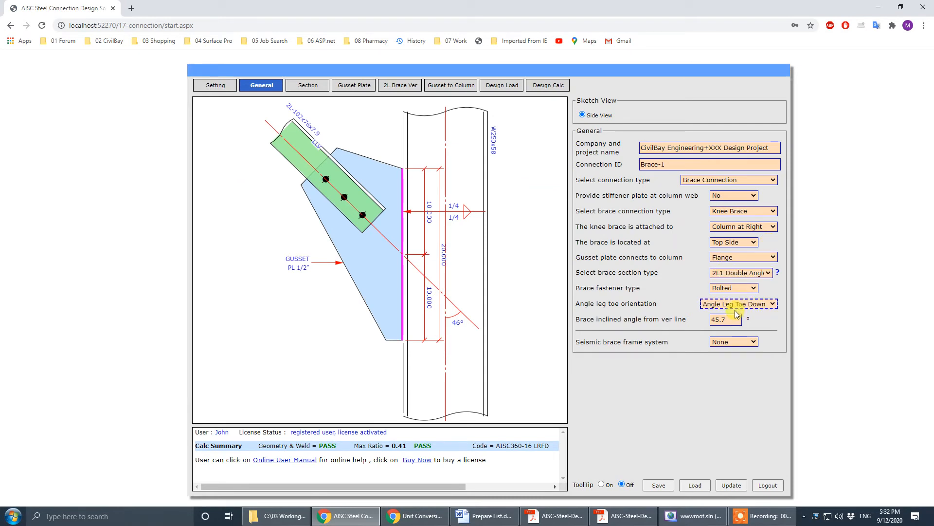
pyautogui.click(733, 319)
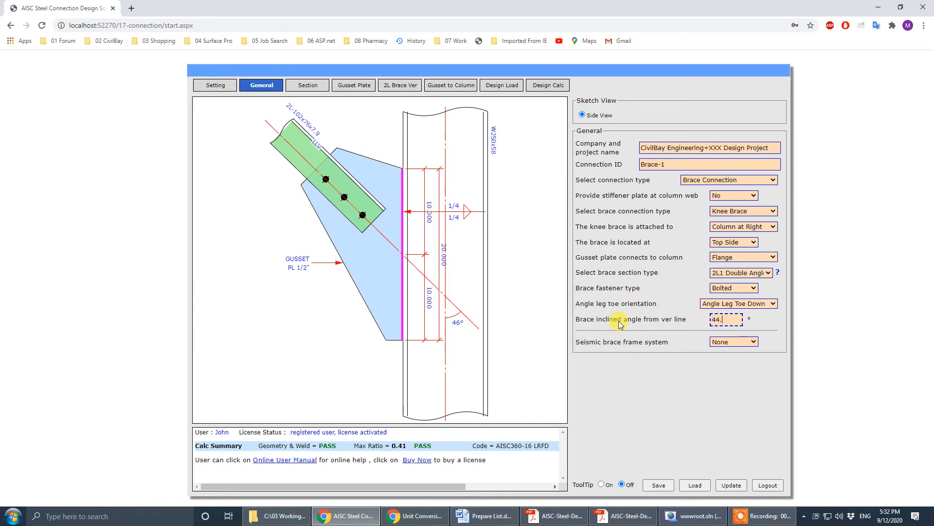
pyautogui.write('44.3')
pyautogui.press('Tab')
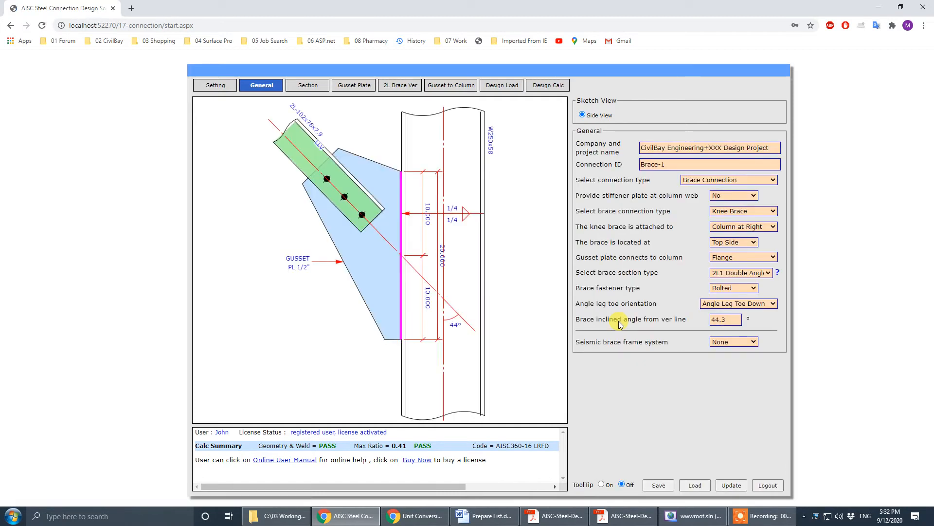
# Connect the knee brace's gusset plate to the column web instead of the flange.
pyautogui.click(762, 231)
pyautogui.click(762, 261)
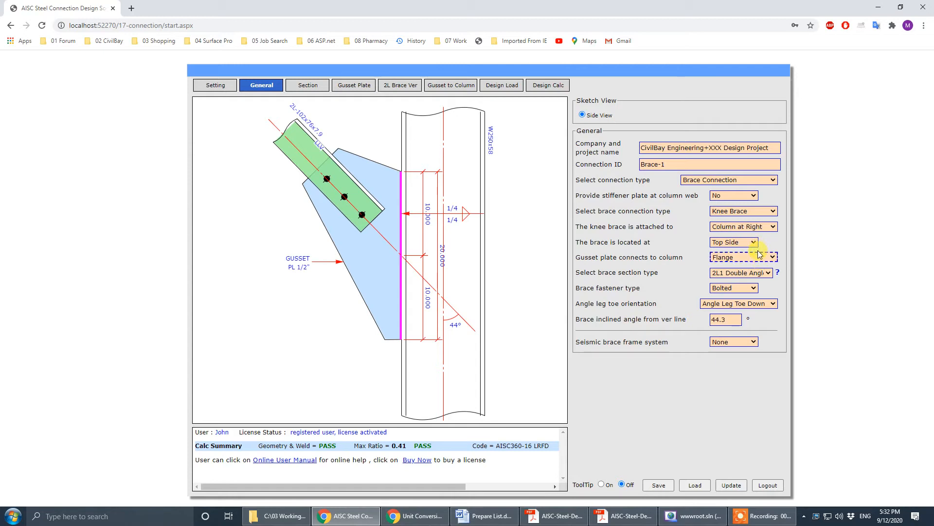
pyautogui.click(760, 255)
pyautogui.click(755, 269)
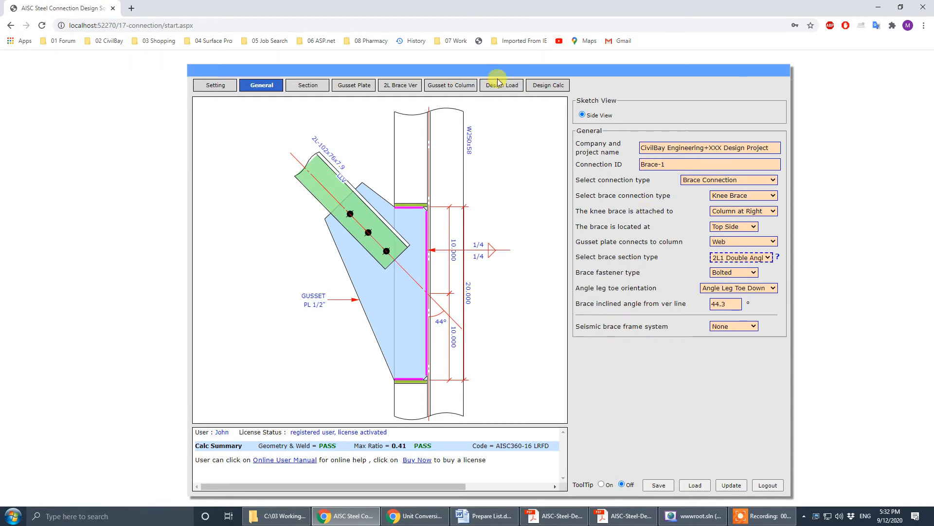
# Change the double angle brace section to the equal-leg L76x76x6.4 from the Canadian CISC Steel Handbook library.
pyautogui.click(411, 86)
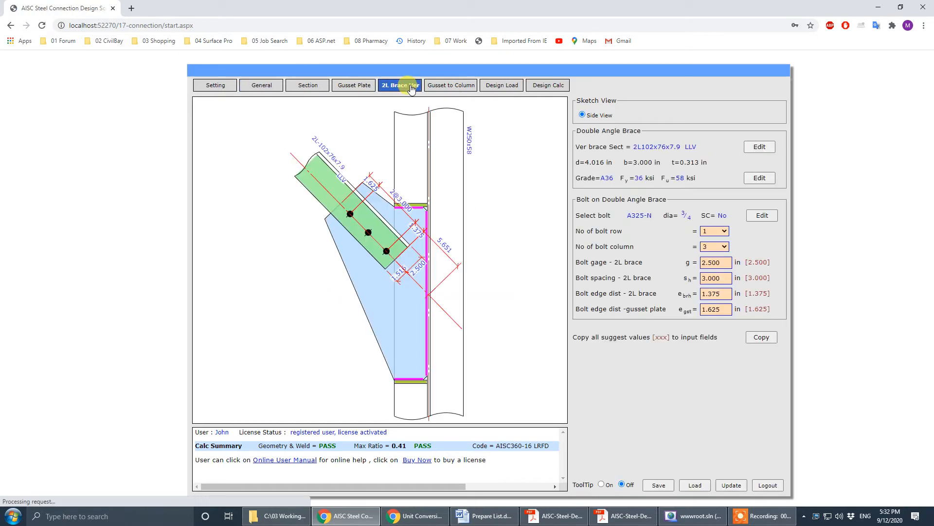
pyautogui.click(760, 148)
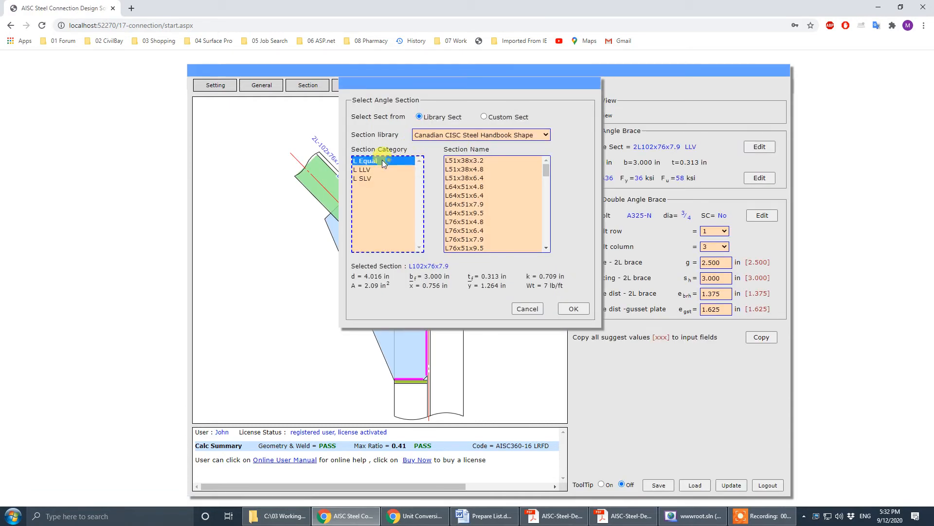
pyautogui.click(383, 162)
pyautogui.moveTo(546, 160); pyautogui.dragTo(544, 197)
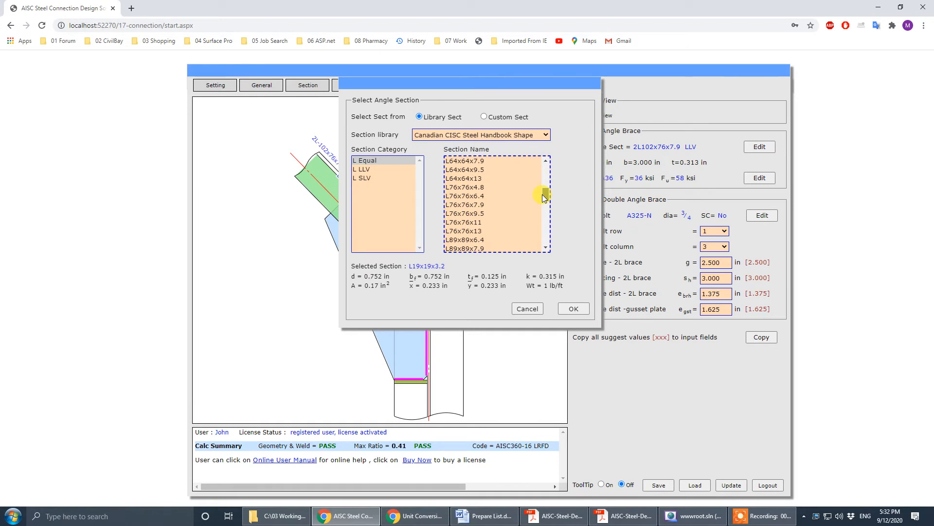
pyautogui.click(478, 196)
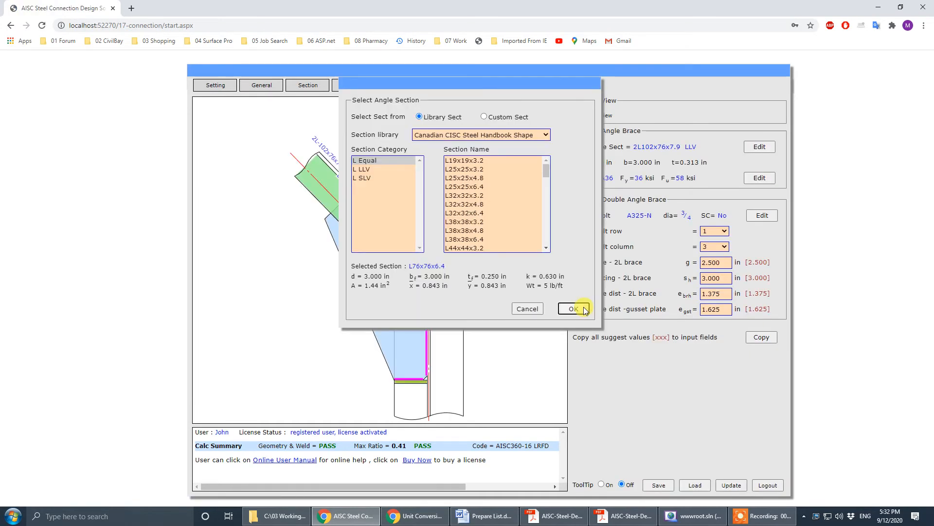
pyautogui.click(574, 308)
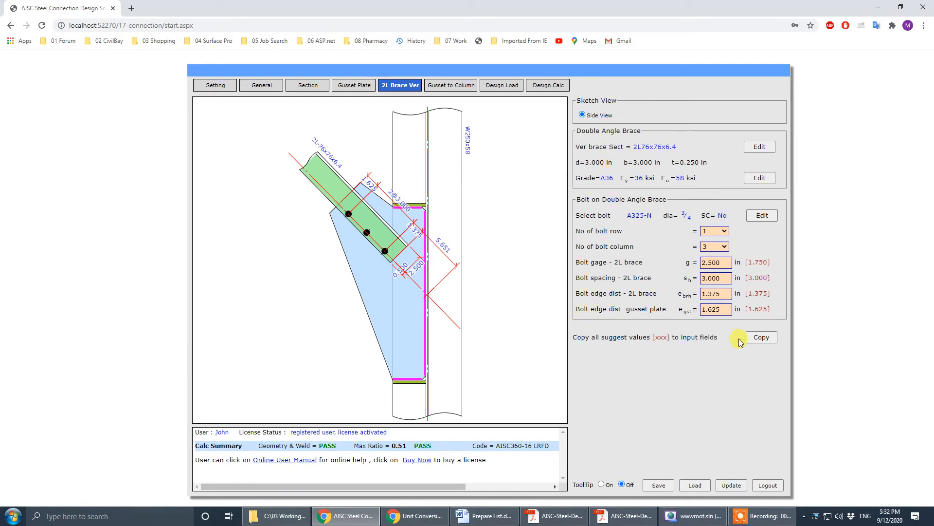
# Apply all suggested bolt values to the double angle brace, and set the brace's bolt edge distance to 1.5 in.
pyautogui.click(761, 337)
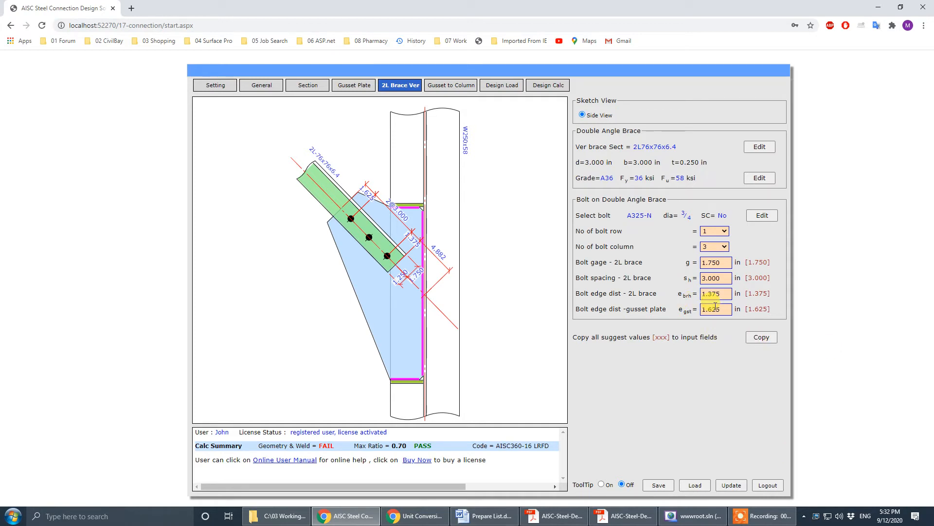
pyautogui.click(729, 295)
pyautogui.moveTo(730, 295); pyautogui.dragTo(599, 295)
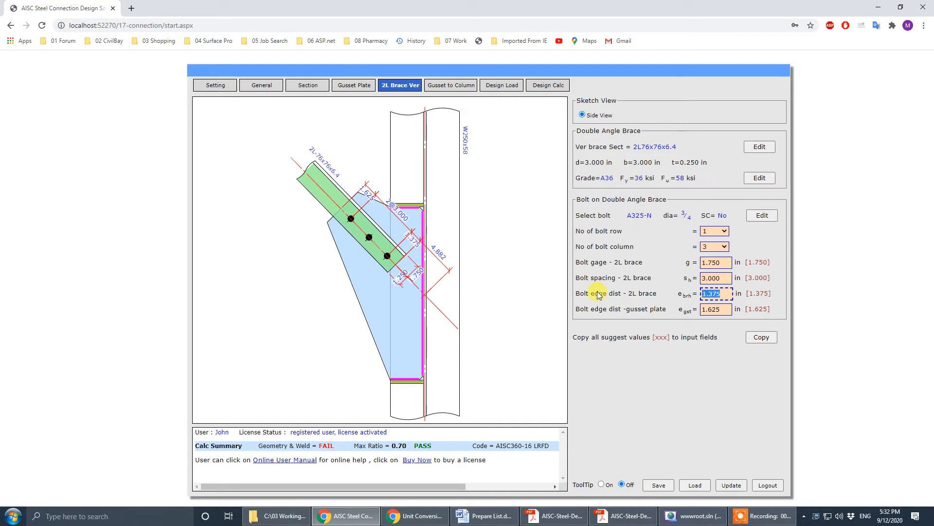
pyautogui.write('1.500')
pyautogui.press('Tab')
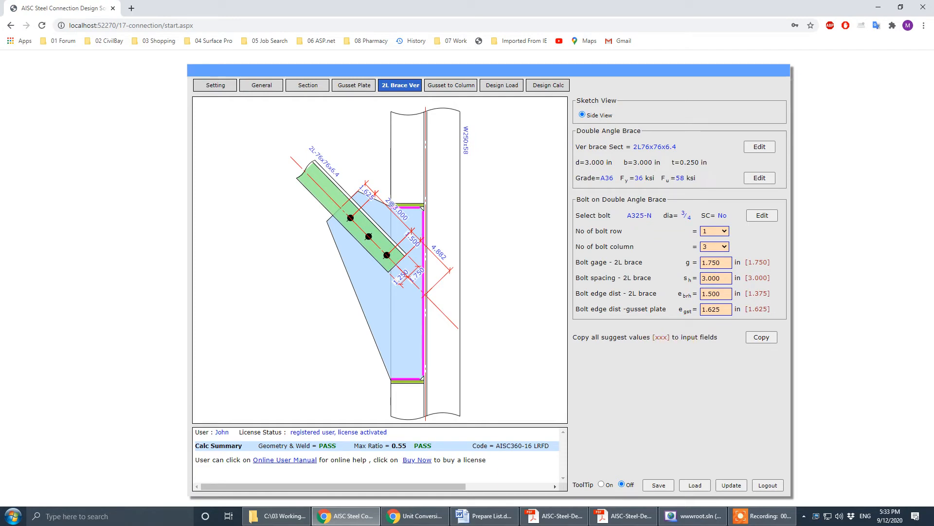
# Set the gusset plate's brace clearance to beam or column to 1 in, following section A-A of the PDF drawing.
pyautogui.click(624, 515)
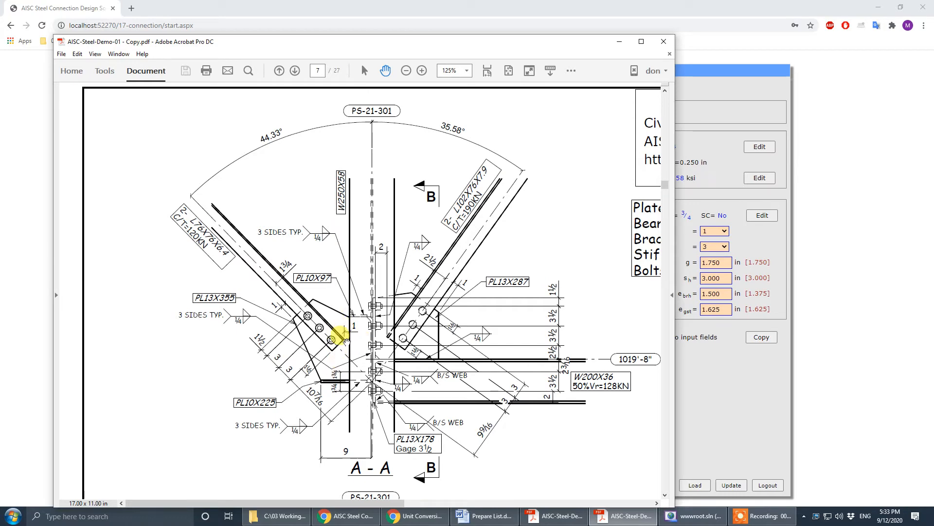
pyautogui.moveTo(504, 41); pyautogui.dragTo(0, 51)
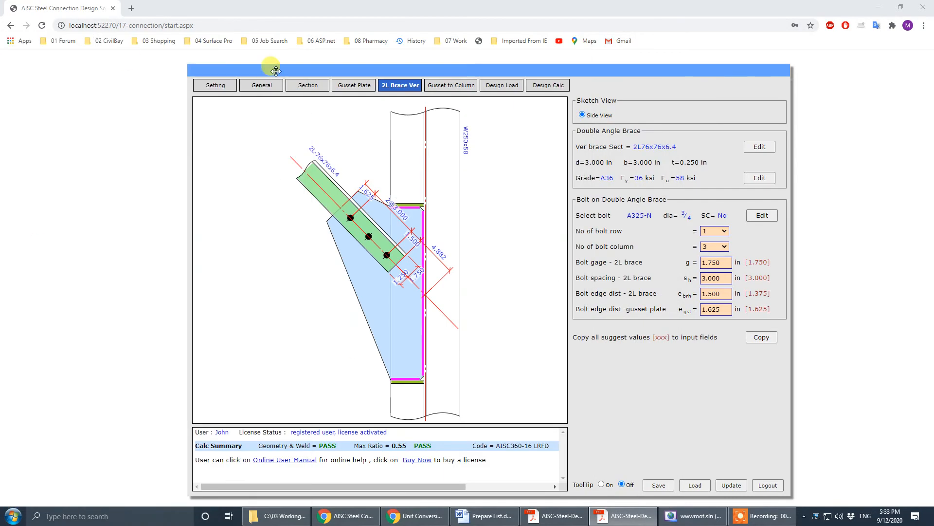
pyautogui.click(352, 86)
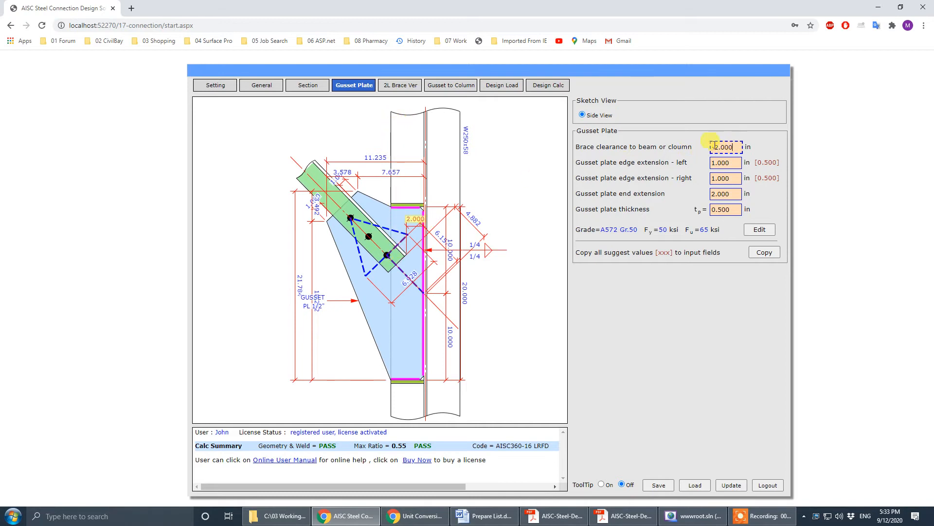
pyautogui.press('Tab')
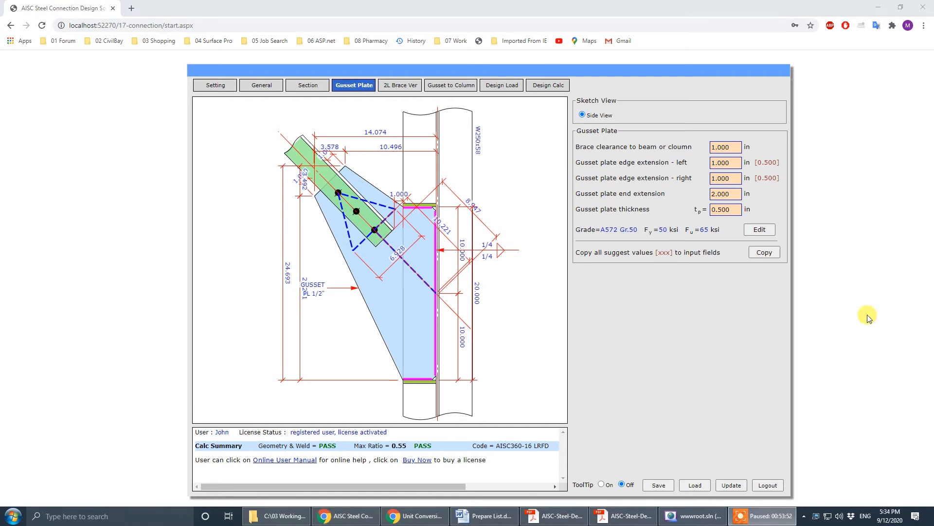
# Check the gusset in section A-A of the drawing and set the gusset-to-column plate dimension L1 to 12 in.
pyautogui.moveTo(0, 55); pyautogui.dragTo(361, 56)
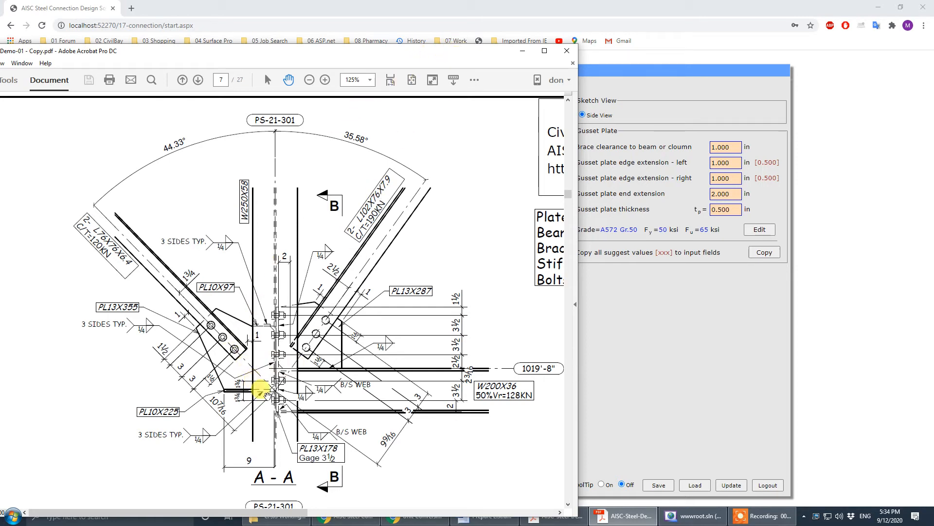
pyautogui.click(523, 51)
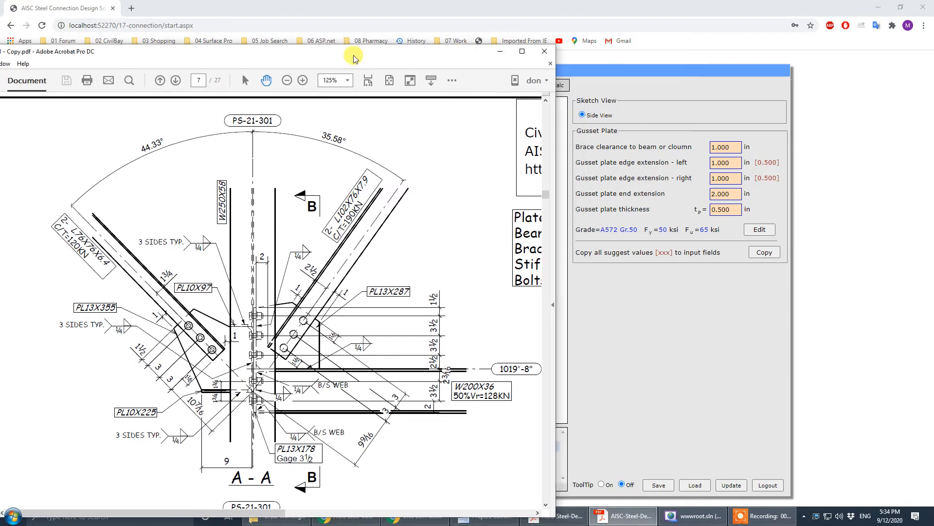
pyautogui.moveTo(0, 73)
pyautogui.mouseDown()
pyautogui.moveTo(507, 66)
pyautogui.moveTo(619, 54)
pyautogui.mouseUp()
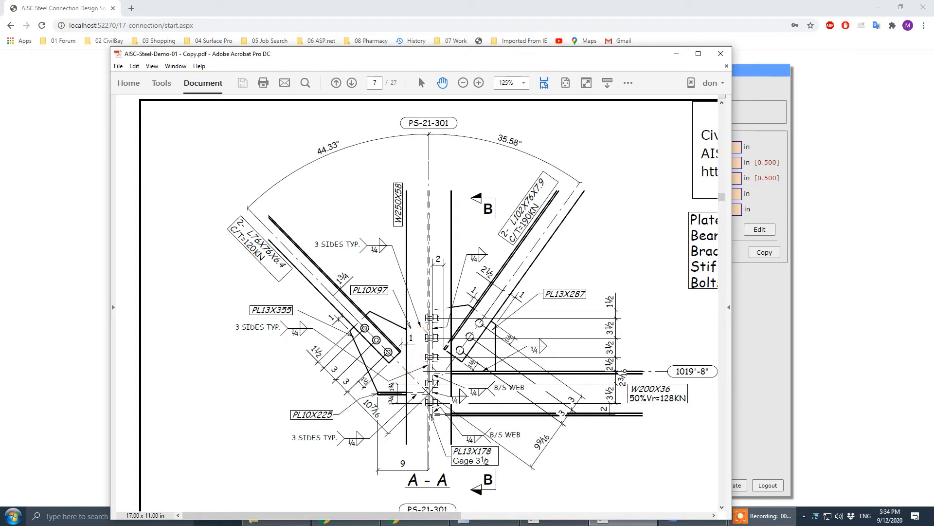
pyautogui.moveTo(513, 62); pyautogui.dragTo(0, 55)
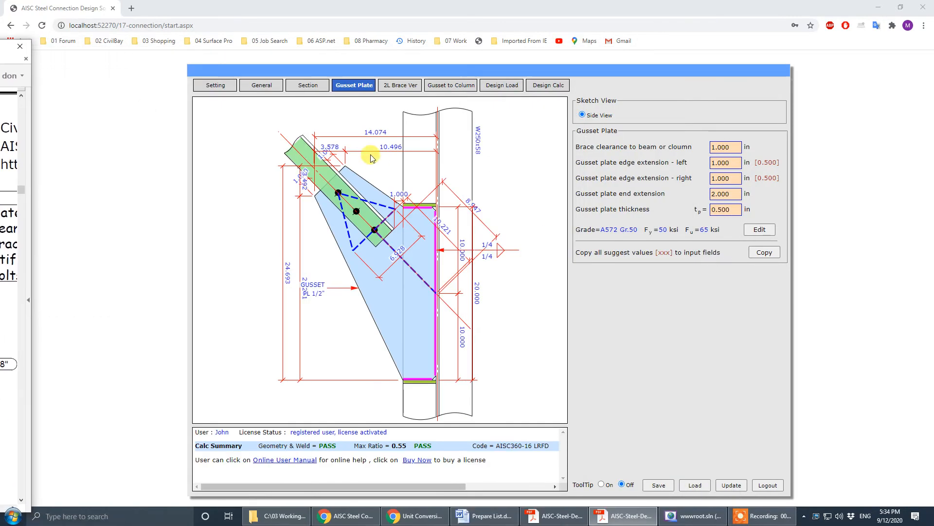
pyautogui.click(449, 86)
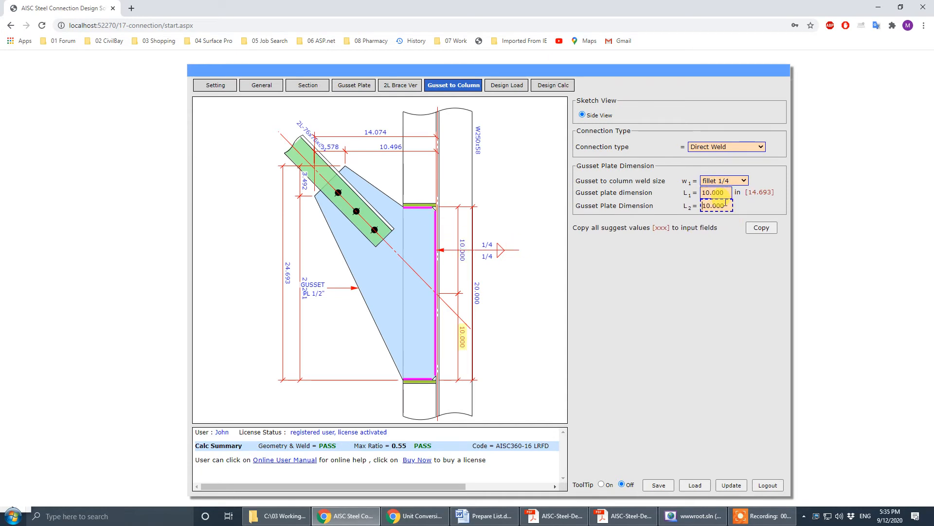
pyautogui.click(762, 228)
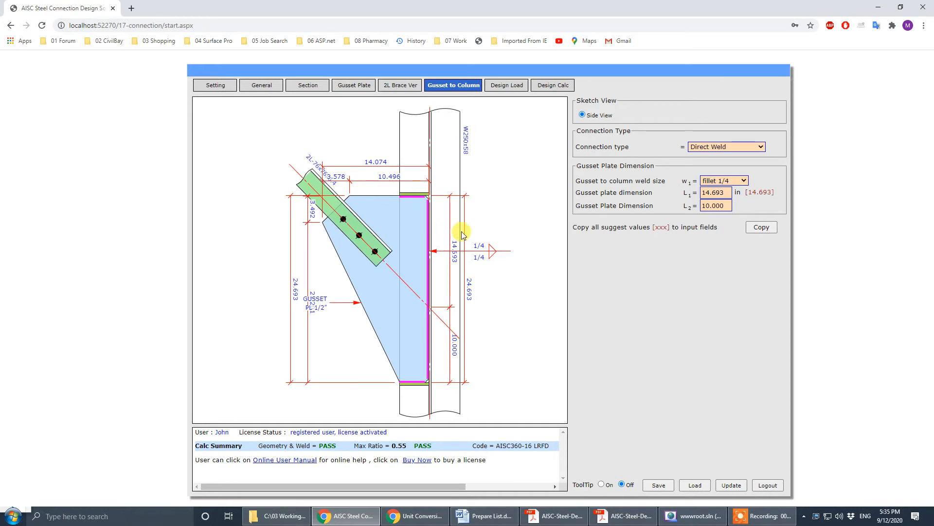
pyautogui.click(721, 195)
pyautogui.moveTo(692, 194); pyautogui.dragTo(690, 194)
pyautogui.write('12')
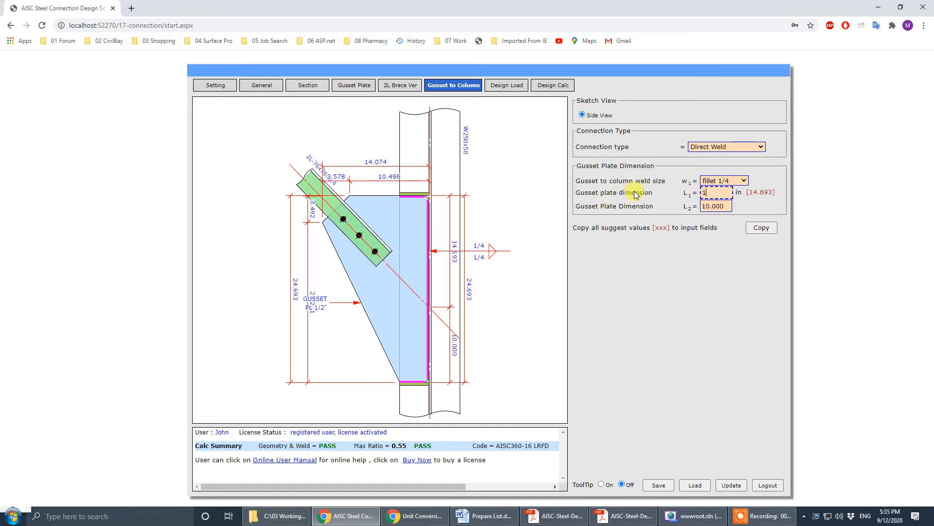
pyautogui.press('Tab')
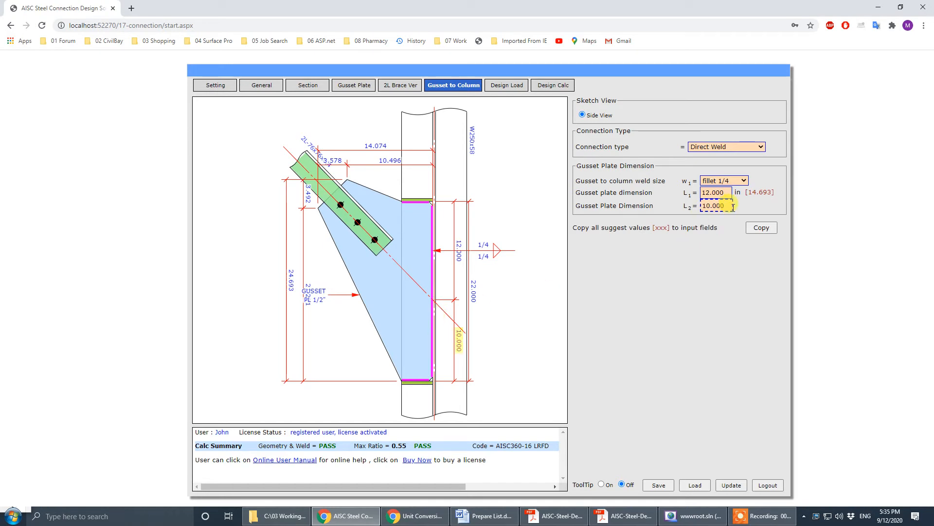
# Set the gusset-to-column plate dimension L2 to 1 in.
pyautogui.moveTo(730, 207); pyautogui.dragTo(617, 206)
pyautogui.write('1')
pyautogui.press('Tab')
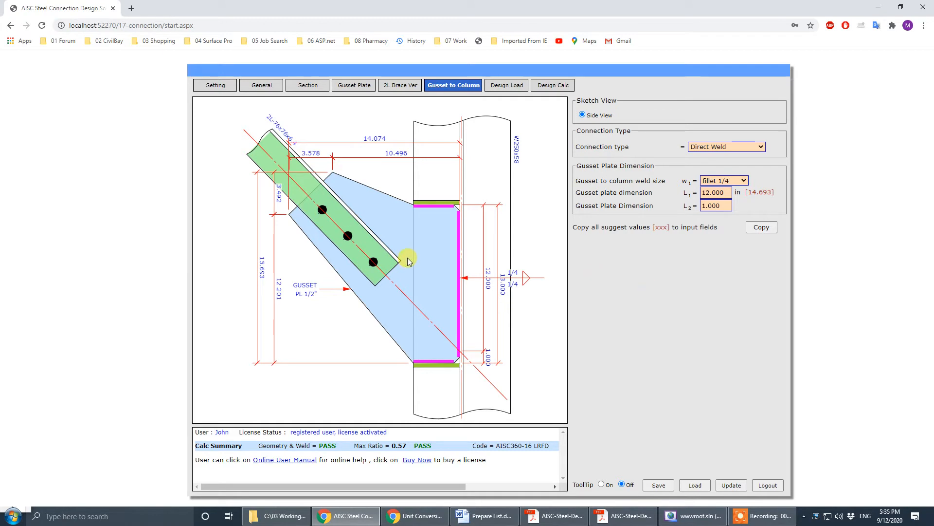
# Compare the knee brace's gusset shape and bolt dimensions with section A-A of the PDF drawing.
pyautogui.click(624, 515)
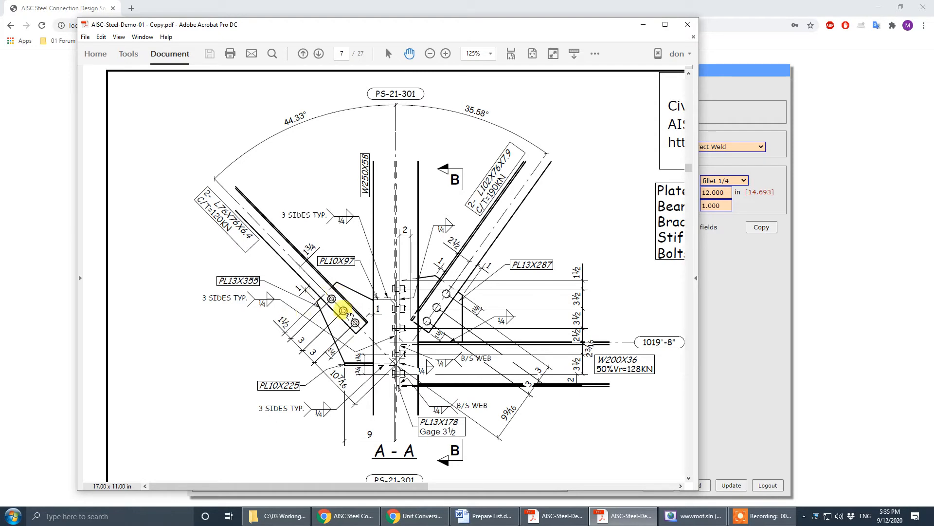
pyautogui.click(560, 13)
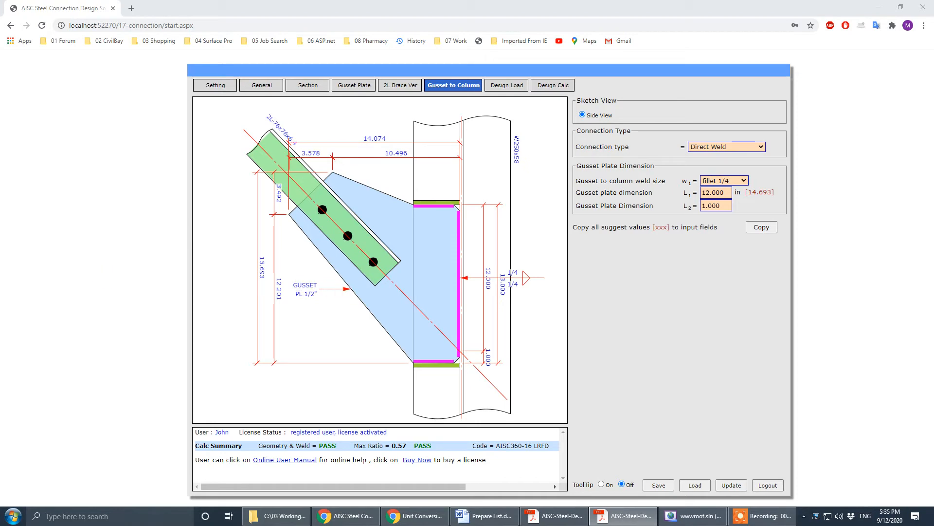
pyautogui.moveTo(0, 50); pyautogui.dragTo(609, 58)
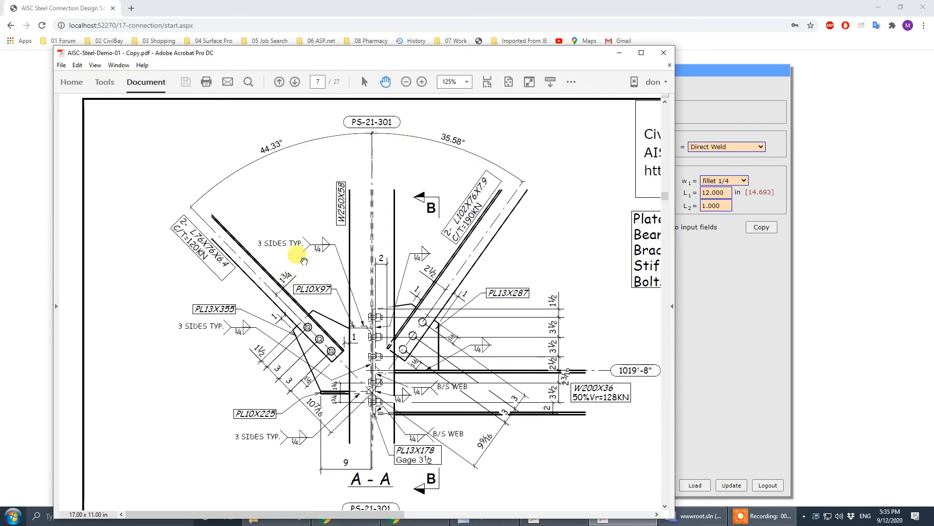
pyautogui.click(619, 53)
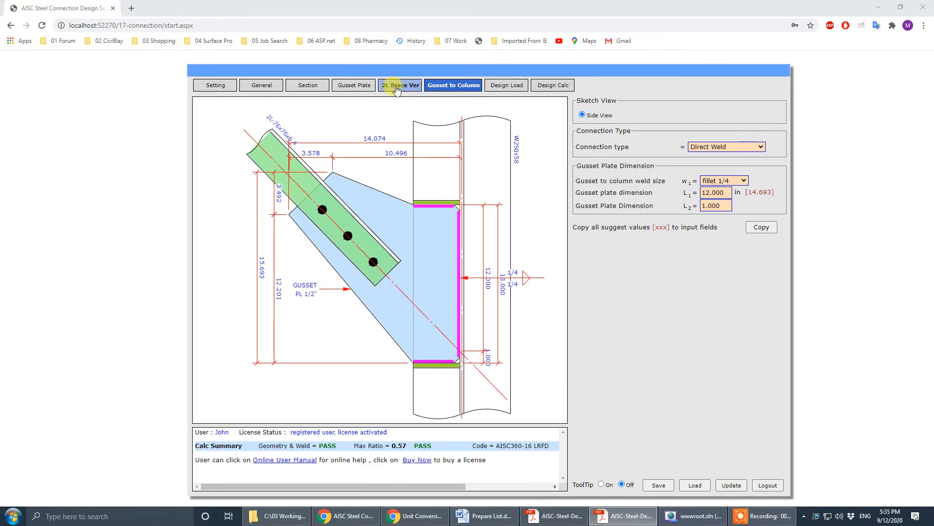
pyautogui.click(401, 85)
pyautogui.click(712, 267)
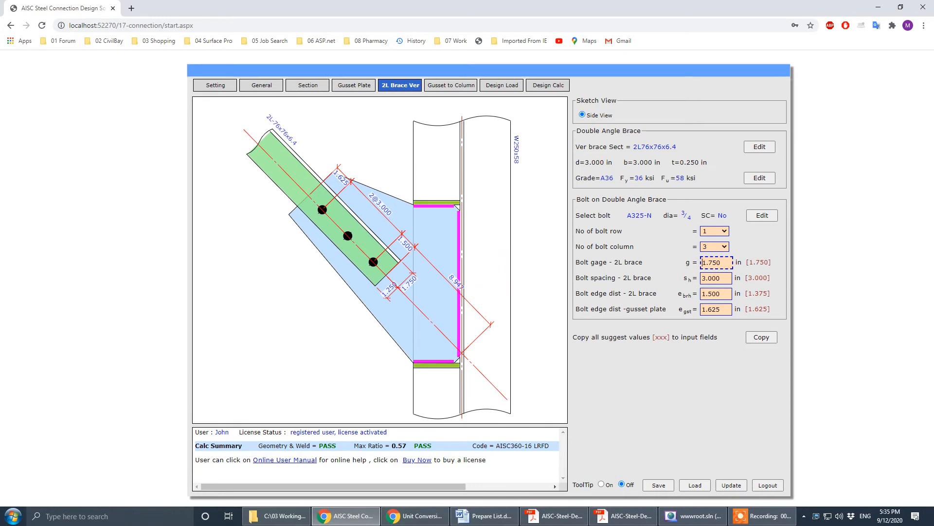
# Look up the knee brace force on the drawing and convert 120 kN to kips on the Unit Conversion page.
pyautogui.click(622, 515)
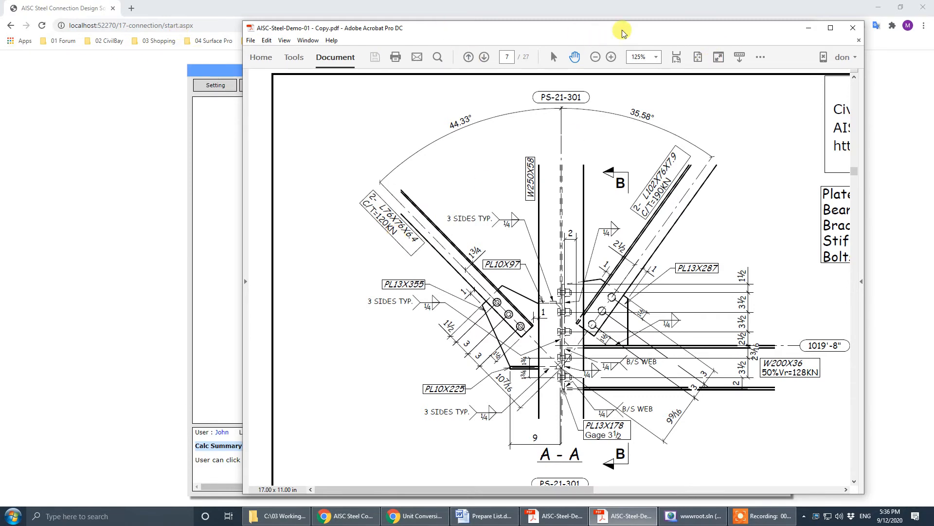
pyautogui.moveTo(623, 30); pyautogui.dragTo(0, 83)
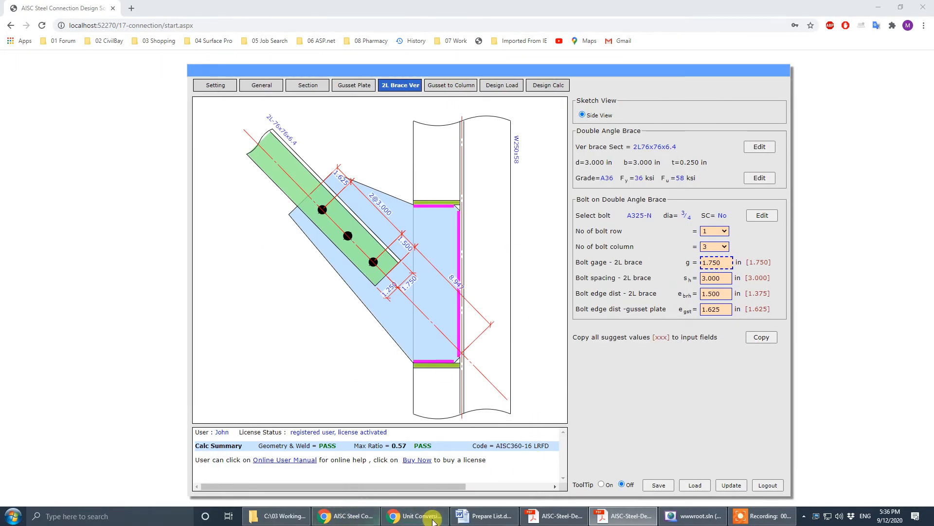
pyautogui.click(414, 516)
pyautogui.doubleClick(154, 298)
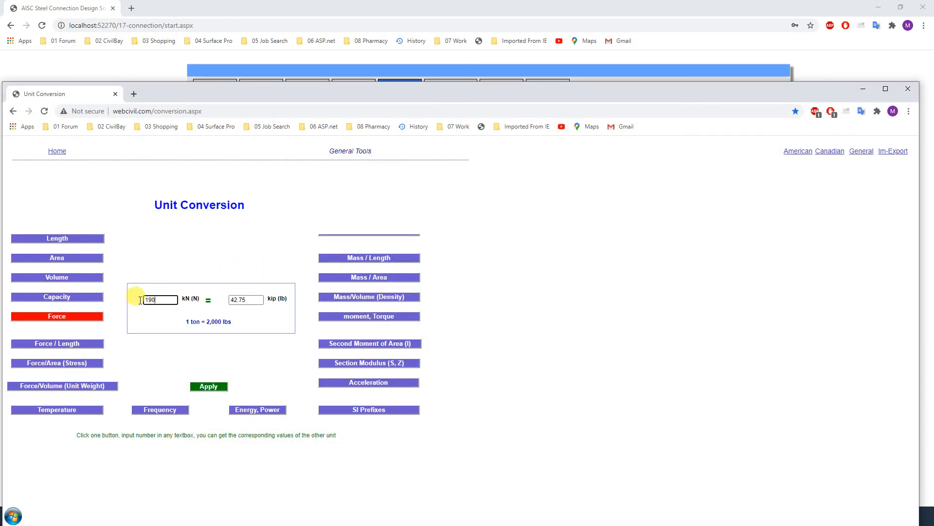
pyautogui.write('120')
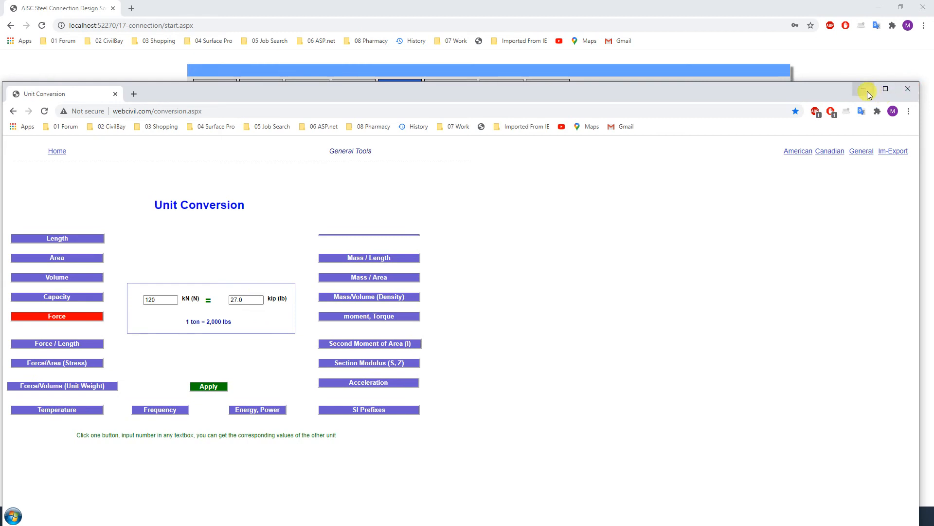
pyautogui.click(864, 91)
# Set the brace axial force to -27 kips for load case 1 and 27 kips for load case 2, and update the design.
pyautogui.click(501, 86)
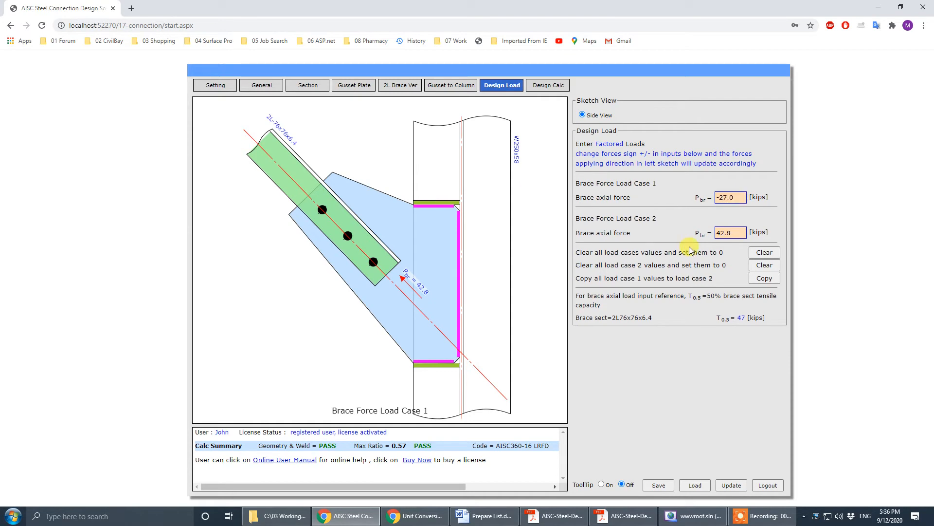
pyautogui.click(730, 233)
pyautogui.write('27')
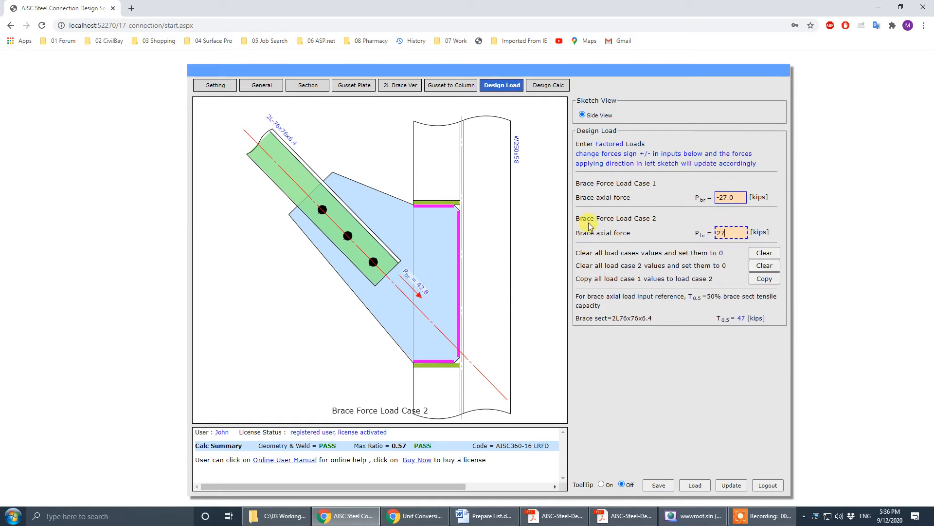
pyautogui.click(731, 484)
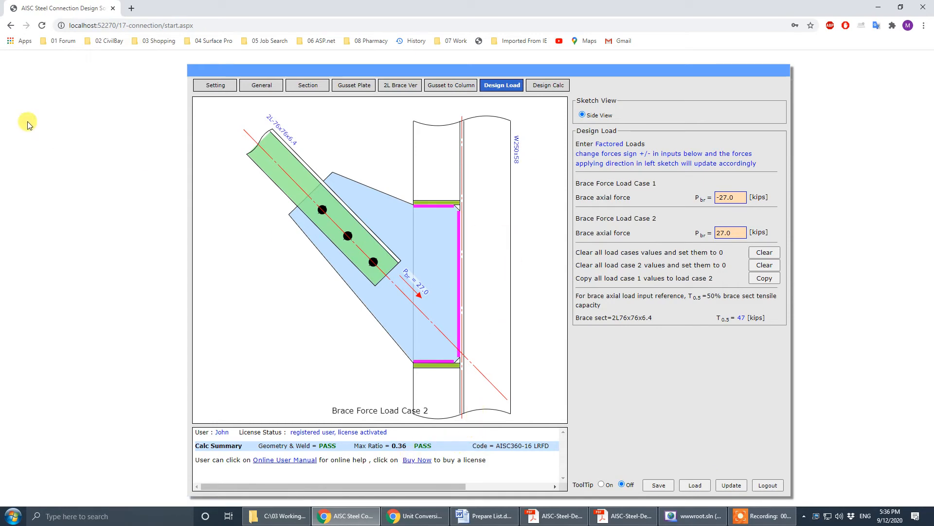
# Open the printable knee brace calculation report and review its overall result summary and connection sketches.
pyautogui.click(624, 516)
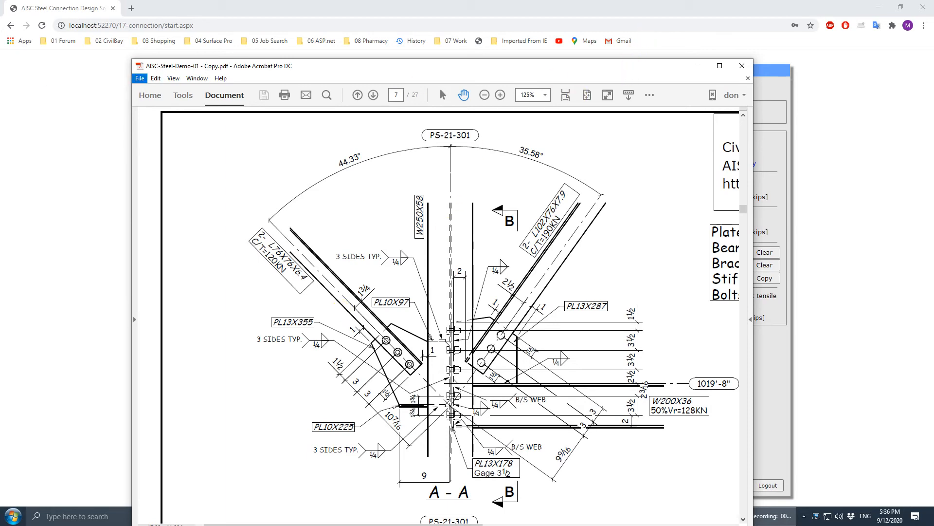
pyautogui.moveTo(572, 69); pyautogui.dragTo(0, 67)
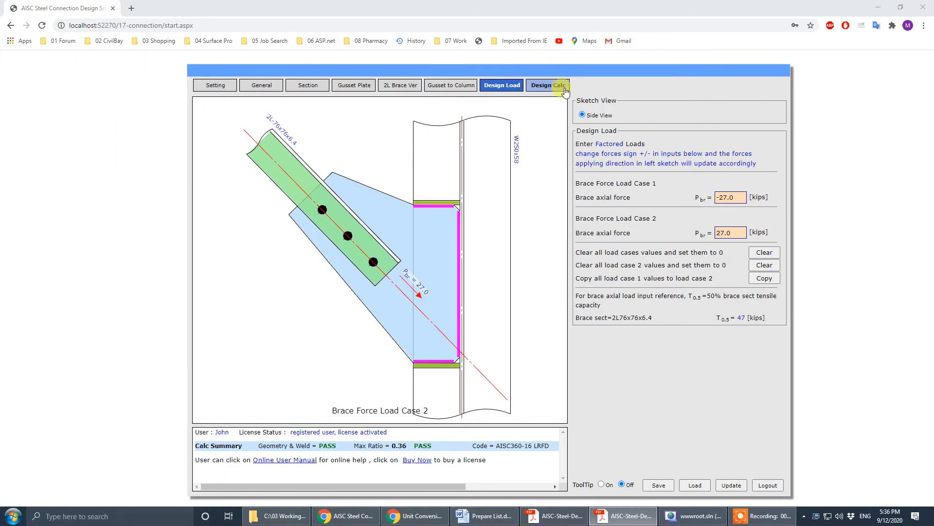
pyautogui.click(548, 87)
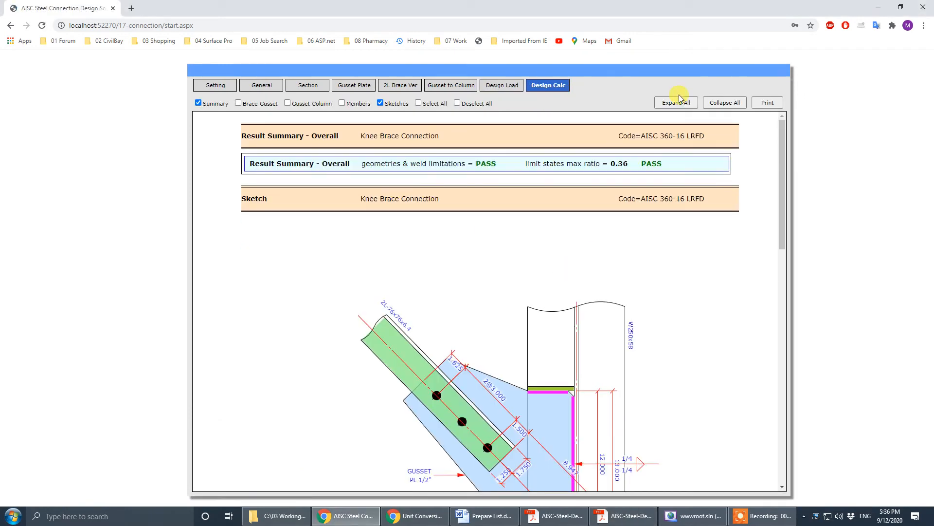
pyautogui.click(768, 103)
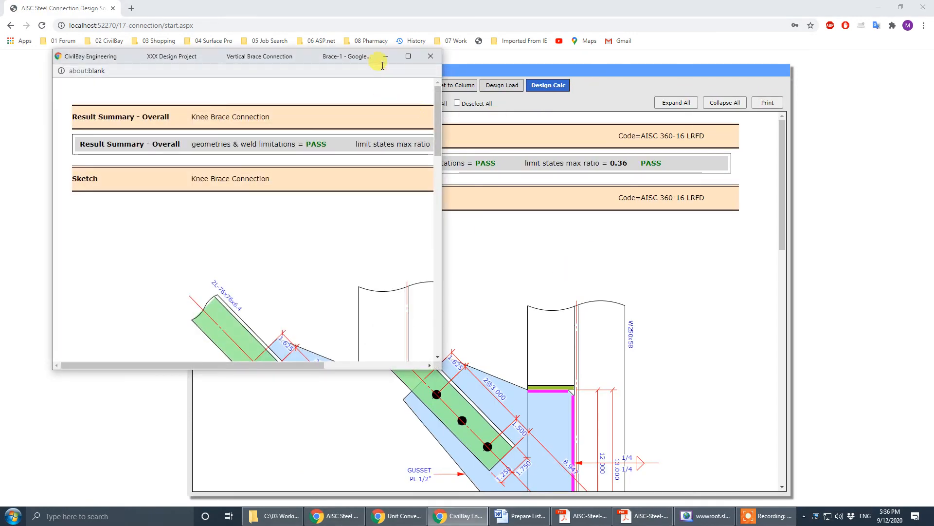
pyautogui.click(408, 56)
pyautogui.scroll(-6, 526, 261)
pyautogui.scroll(5, 506, 302)
pyautogui.scroll(-10, 494, 336)
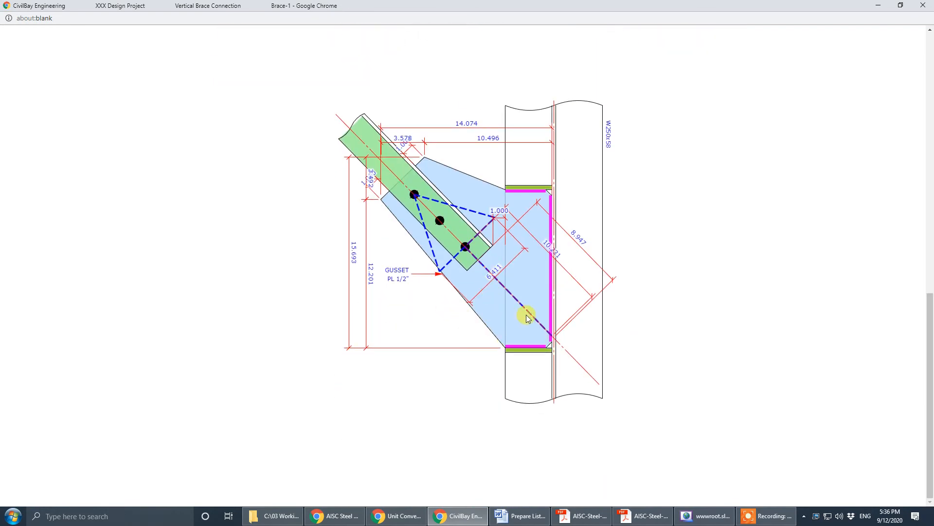
pyautogui.scroll(10, 527, 318)
pyautogui.click(924, 4)
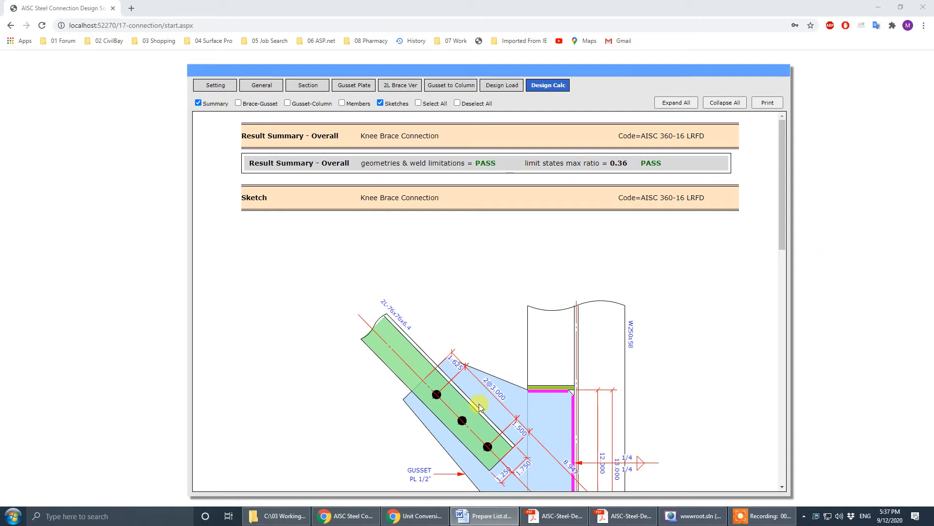
# Locate the callout for connection SK-PR21-M-1804-4-70 on the elevation in the AISC-Steel-Demo-01 PDF.
pyautogui.click(554, 516)
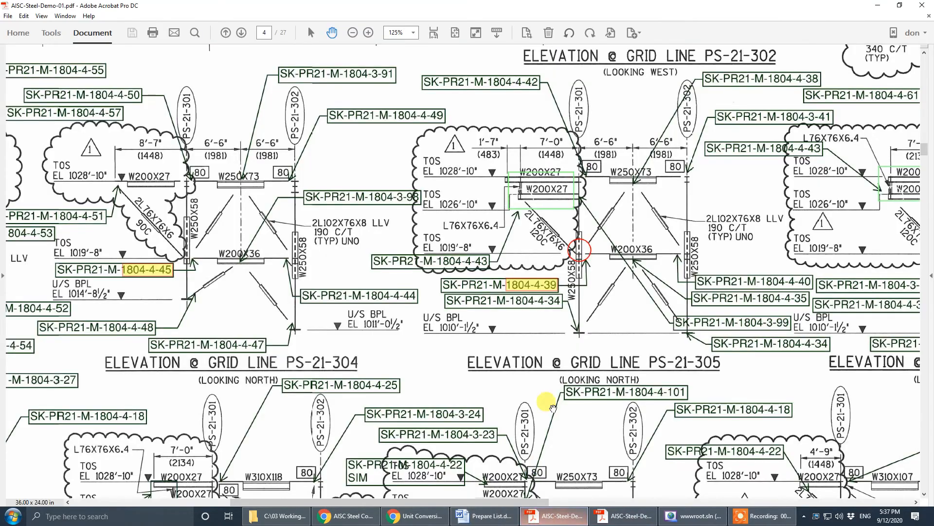
pyautogui.scroll(15, 568, 321)
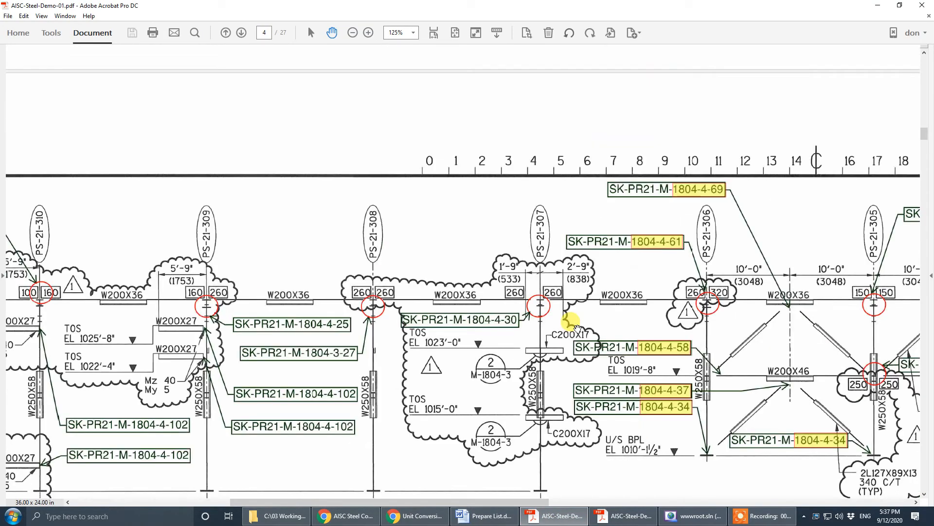
pyautogui.hscroll(6, 740, 292)
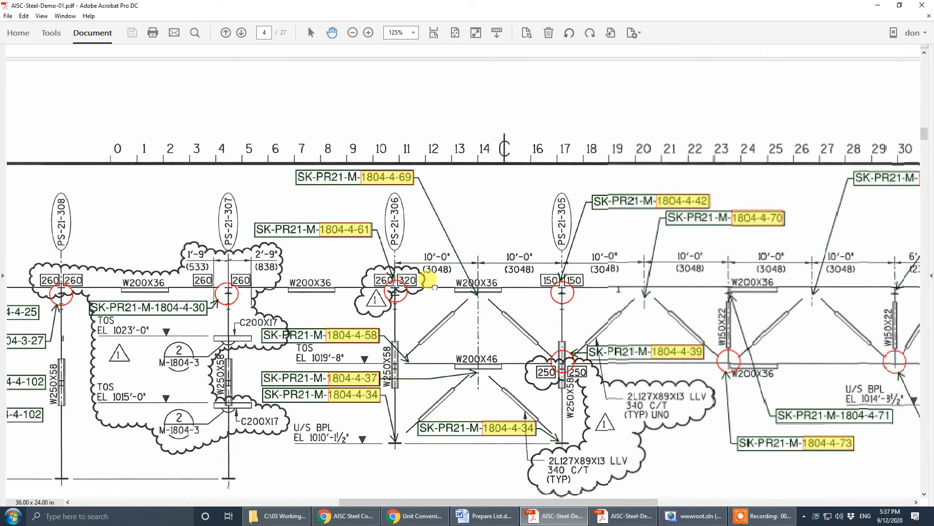
pyautogui.moveTo(670, 299)
pyautogui.mouseDown()
pyautogui.moveTo(671, 322)
pyautogui.moveTo(631, 304)
pyautogui.mouseUp()
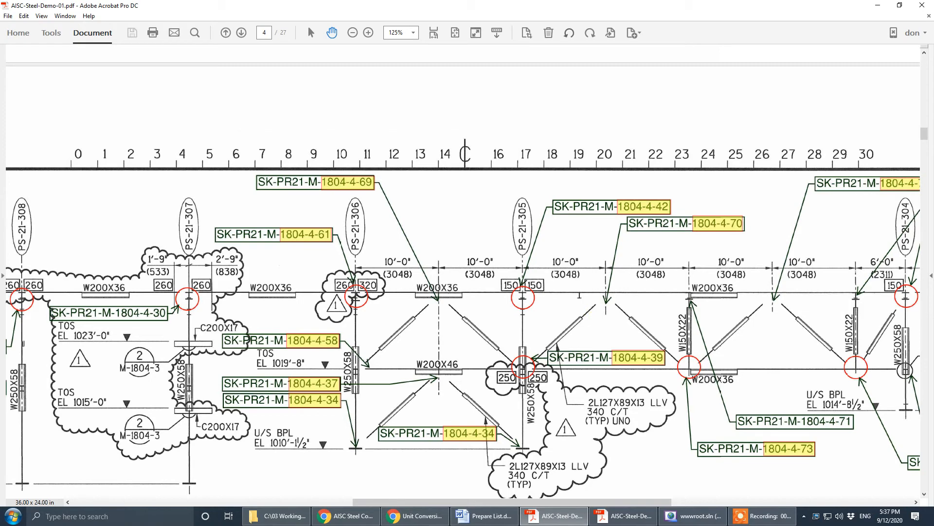
# Find connection sheet 4-70 on page 14 of the AISC-Steel-Demo-01 - Copy PDF and view it at 125%.
pyautogui.moveTo(451, 1); pyautogui.dragTo(459, 74)
pyautogui.click(577, 71)
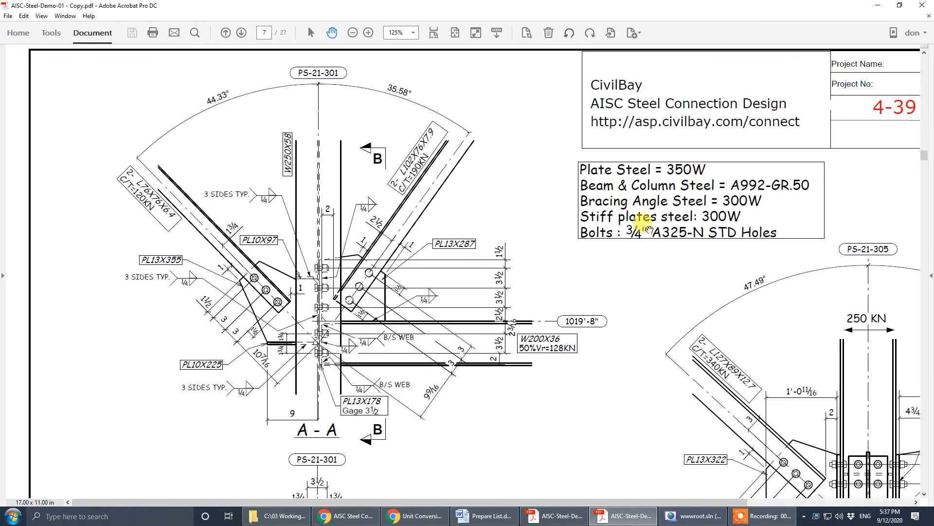
pyautogui.scroll(-4, 664, 214)
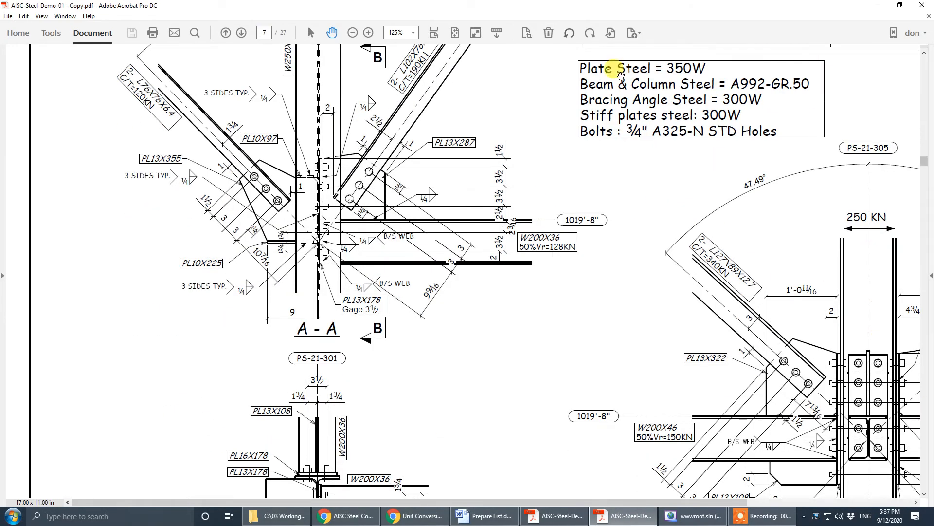
pyautogui.click(413, 33)
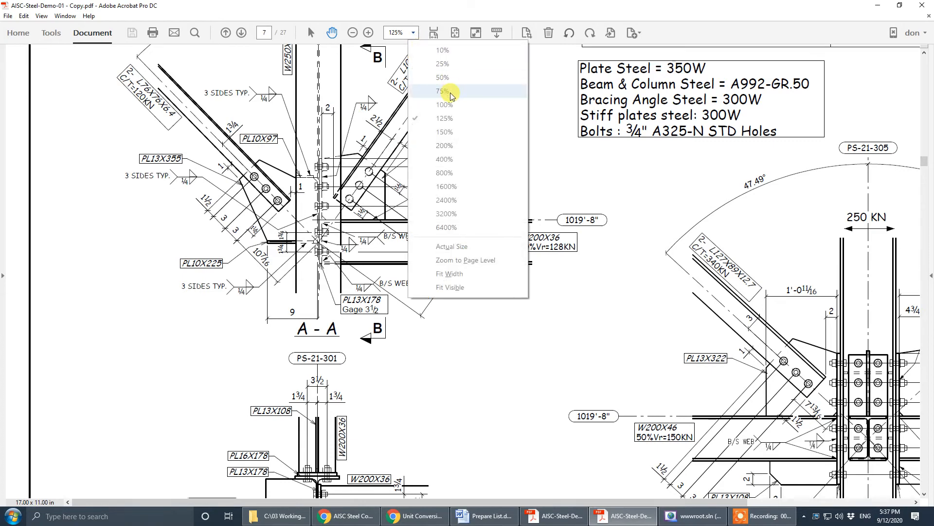
pyautogui.click(443, 91)
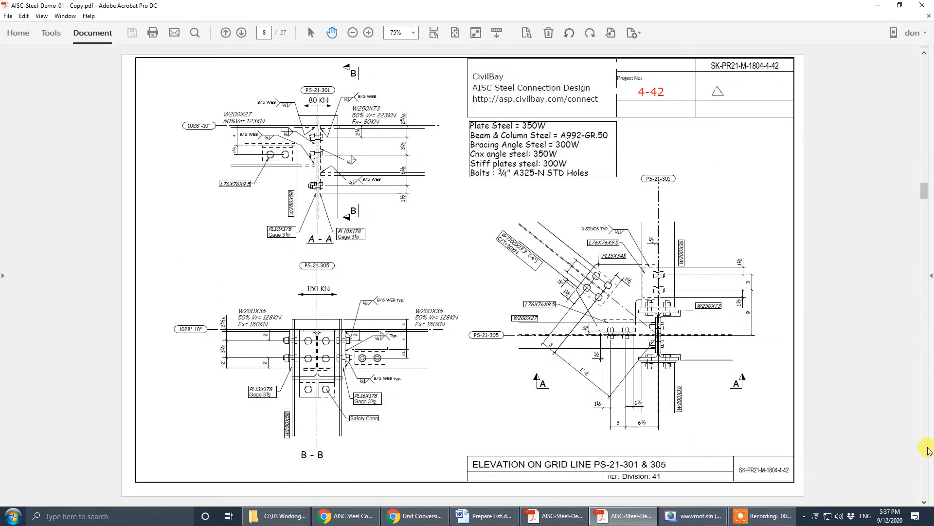
pyautogui.scroll(-5, 928, 450)
pyautogui.scroll(-2, 928, 450)
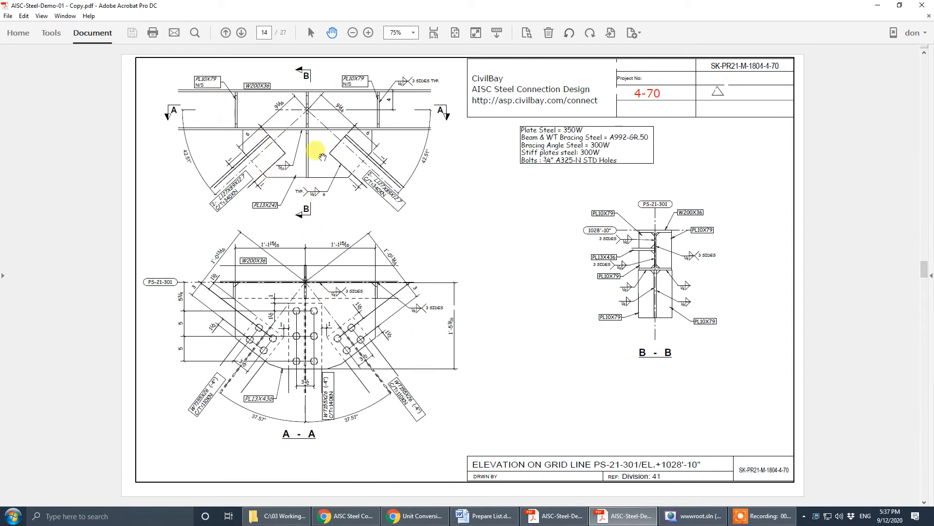
pyautogui.click(414, 33)
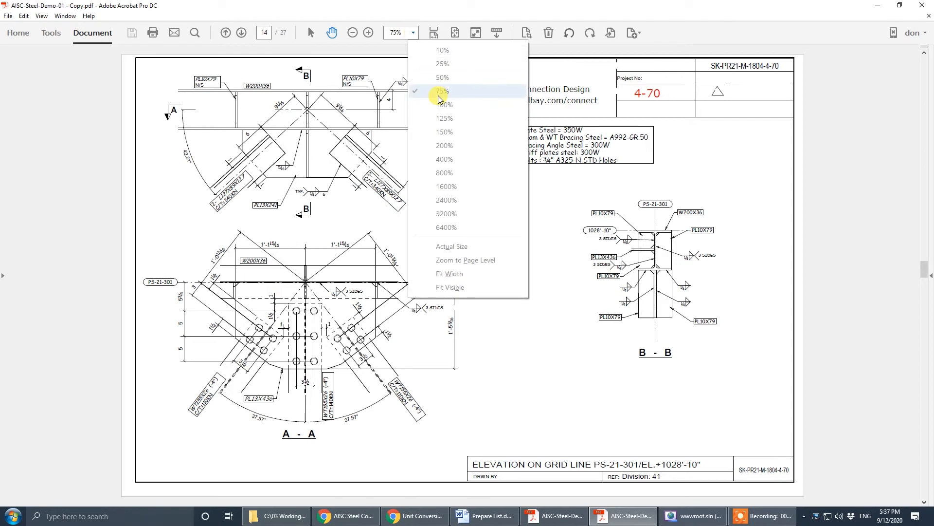
pyautogui.click(444, 118)
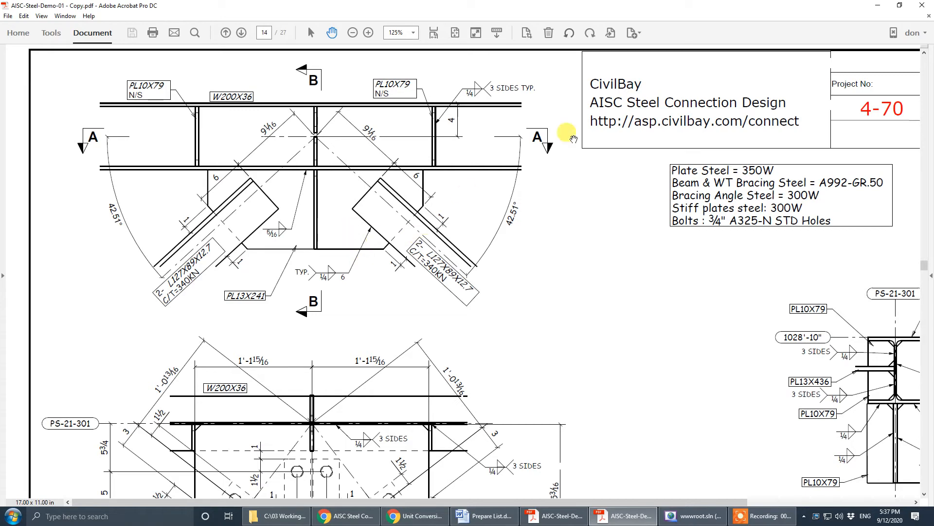
# Put the sheet 4-70 PDF in a floating window over the elevation drawing and examine its double-angle chevron brace detail.
pyautogui.moveTo(762, 7); pyautogui.dragTo(314, 41)
pyautogui.click(308, 28)
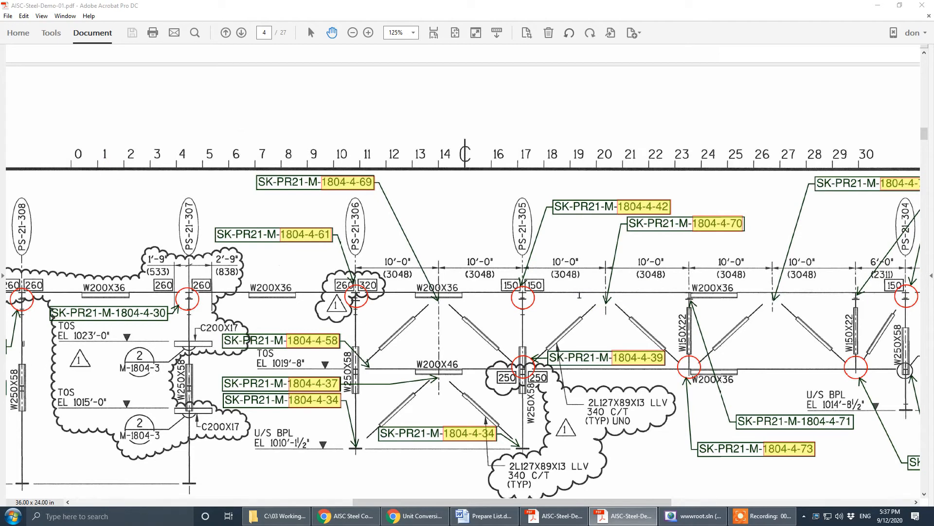
pyautogui.moveTo(0, 43); pyautogui.dragTo(486, 39)
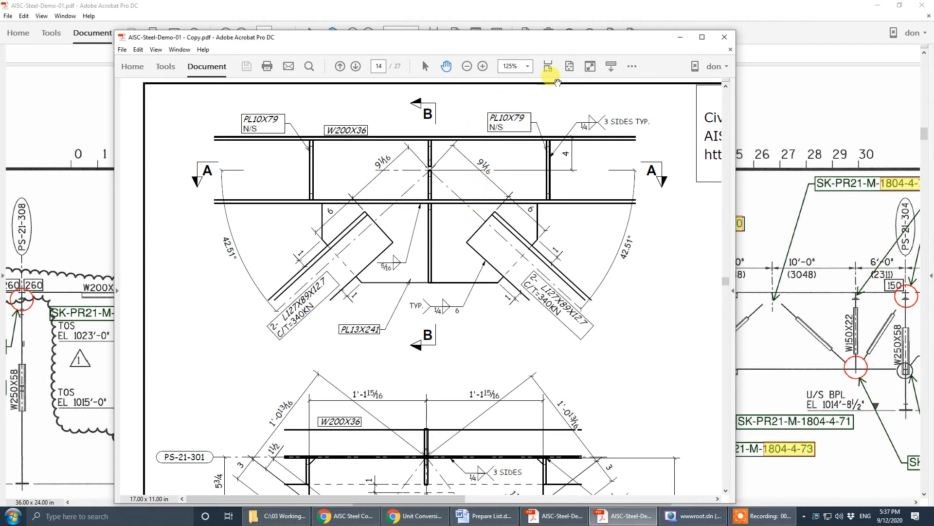
pyautogui.moveTo(581, 39); pyautogui.dragTo(572, 47)
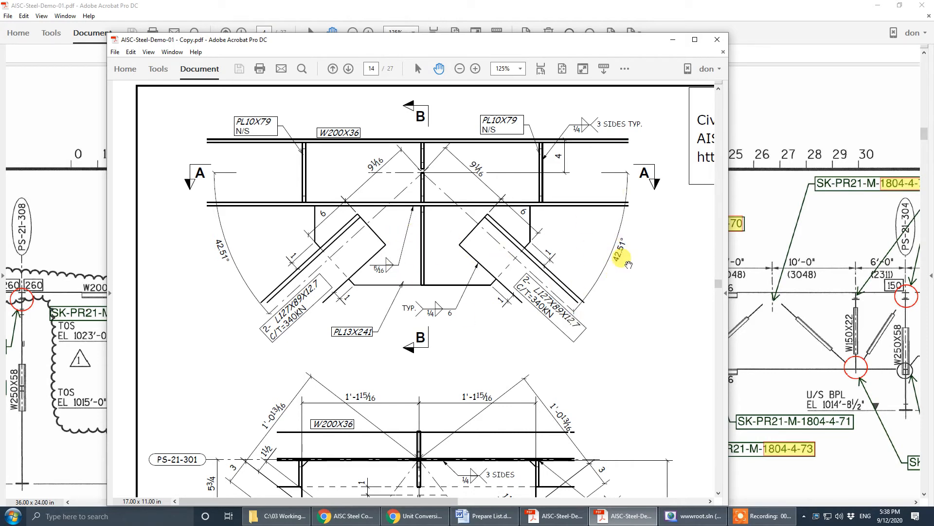
pyautogui.moveTo(617, 39); pyautogui.dragTo(463, 525)
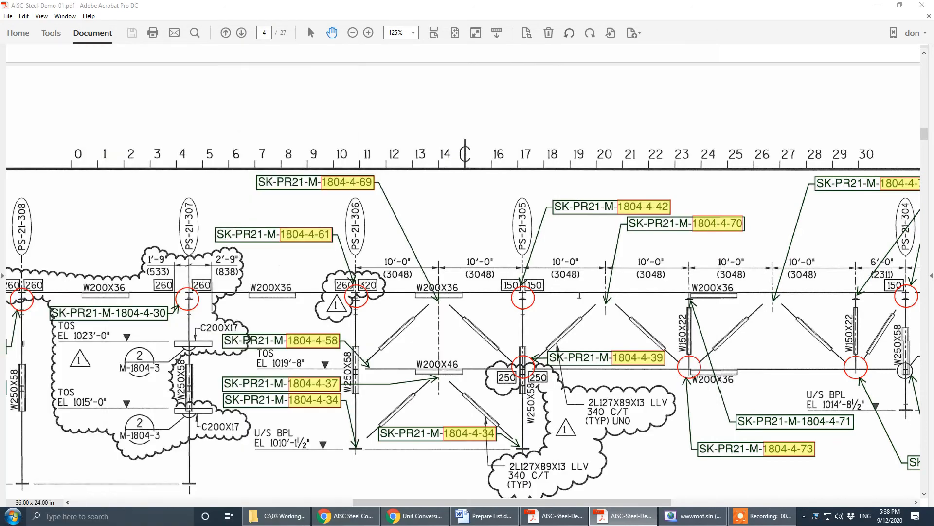
# Switch to the AISC Steel Connection Design page and change the brace connection type to Chevron Brace in the general settings.
pyautogui.click(339, 518)
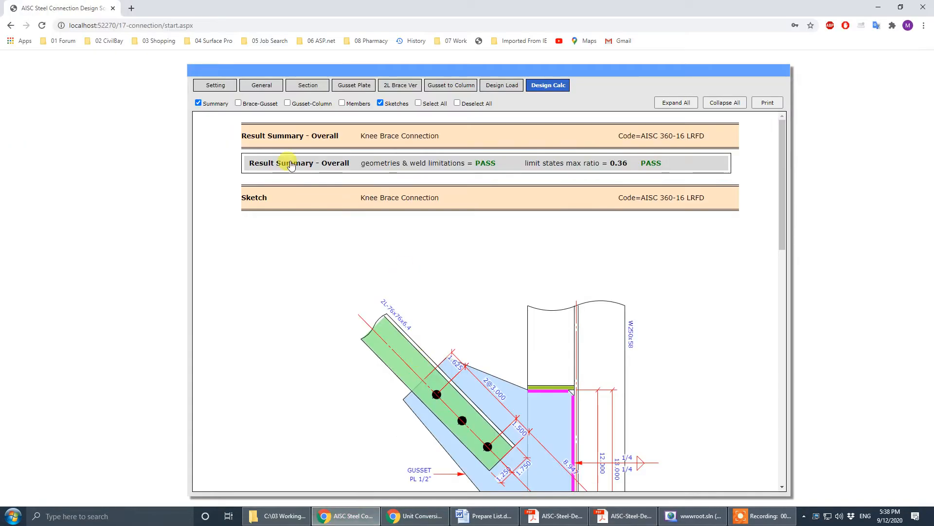
pyautogui.click(262, 85)
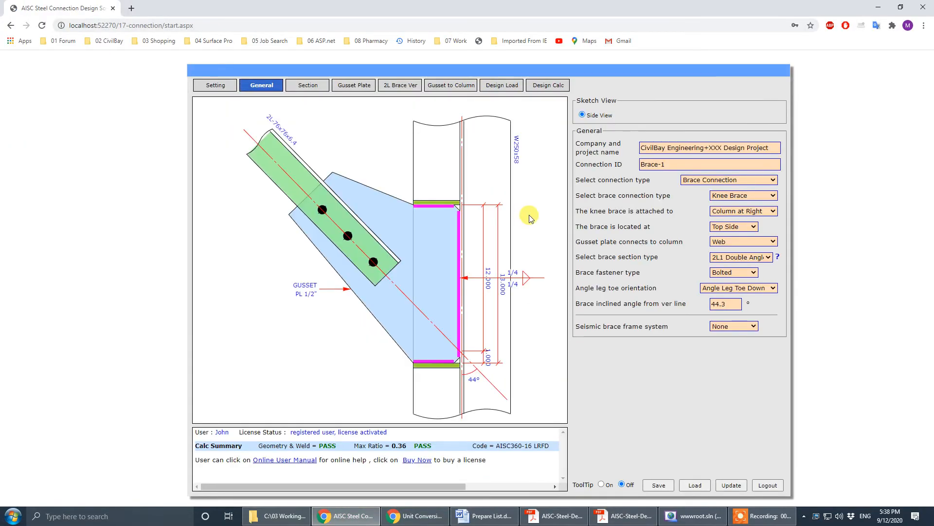
pyautogui.click(764, 197)
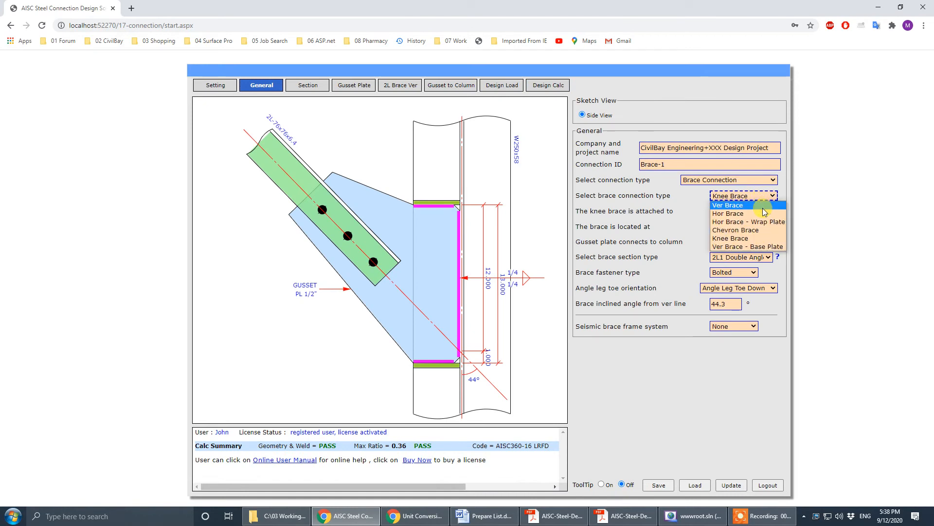
pyautogui.click(763, 230)
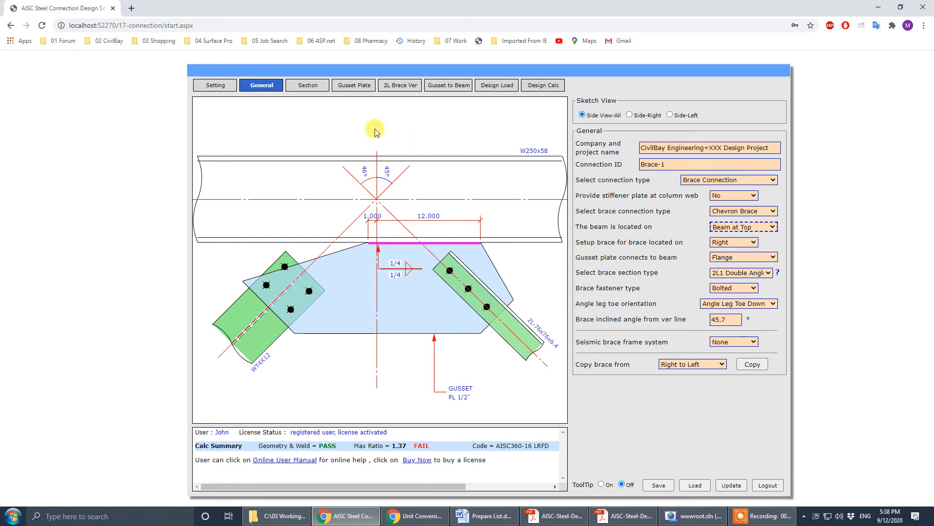
# Set the right-hand brace's inclined angle from vertical to 47.5° and its fastener type to Welded, following sheet 4-70.
pyautogui.click(754, 288)
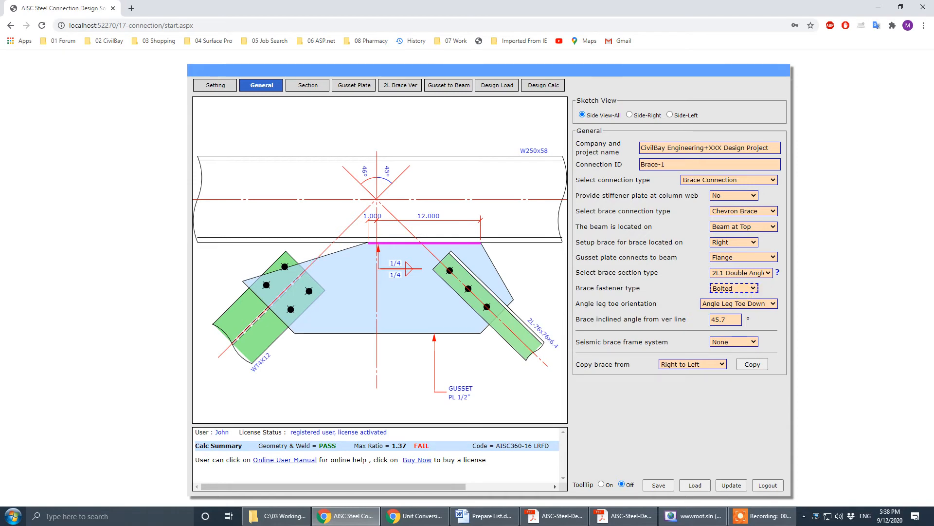
pyautogui.hotkey('alt', 'Tab')
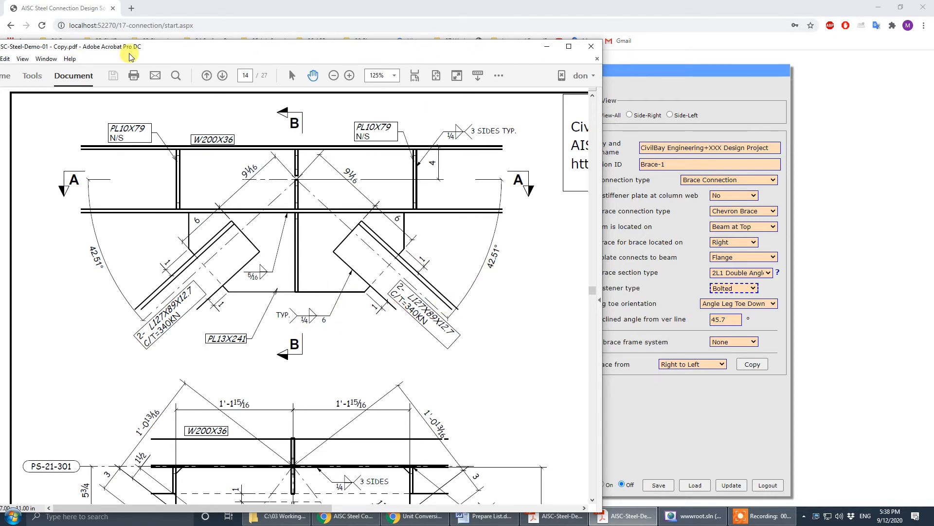
pyautogui.moveTo(393, 51); pyautogui.dragTo(0, 73)
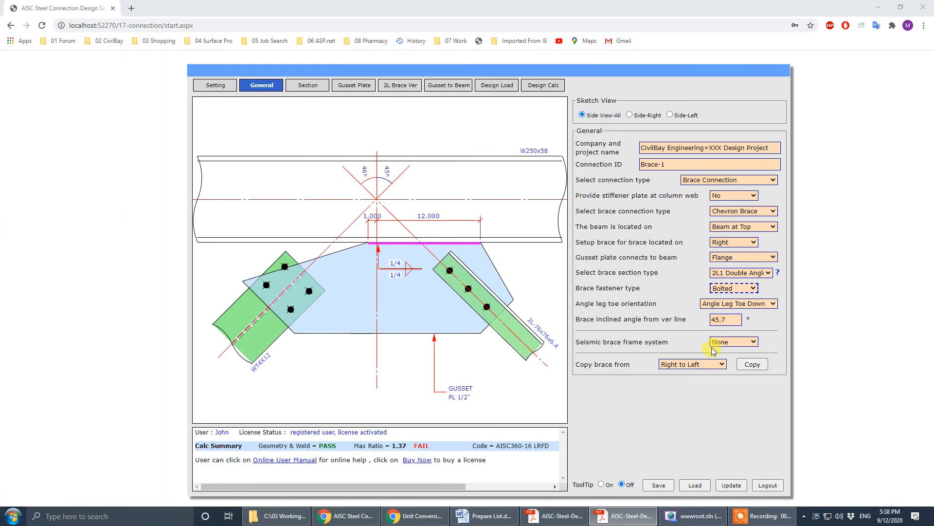
pyautogui.doubleClick(734, 317)
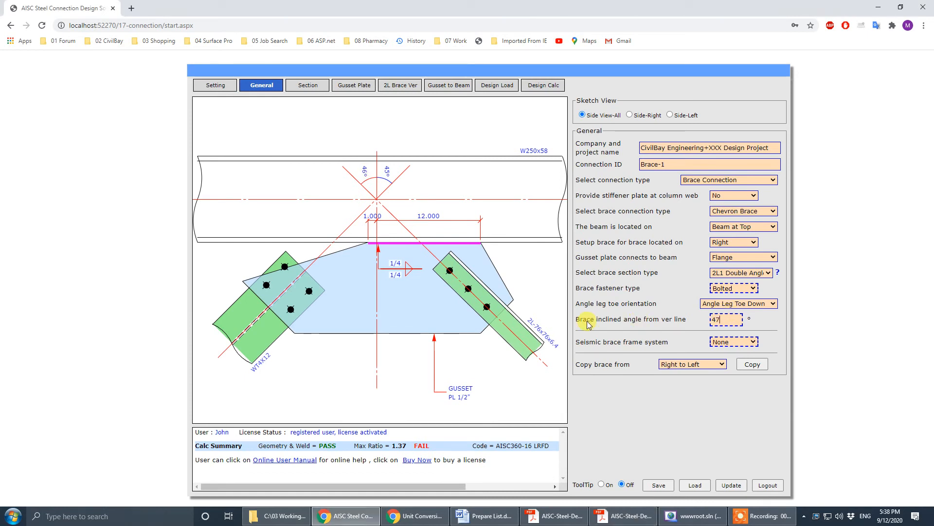
pyautogui.click(612, 308)
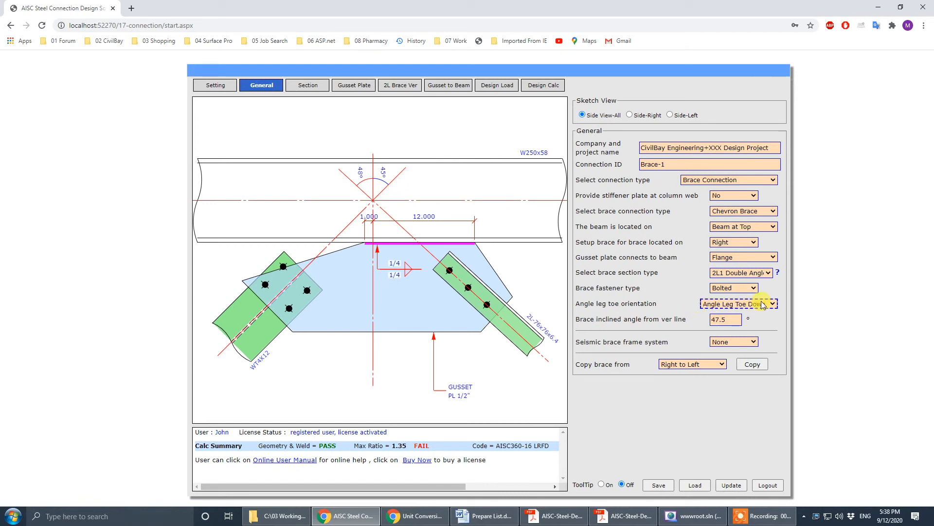
pyautogui.click(737, 290)
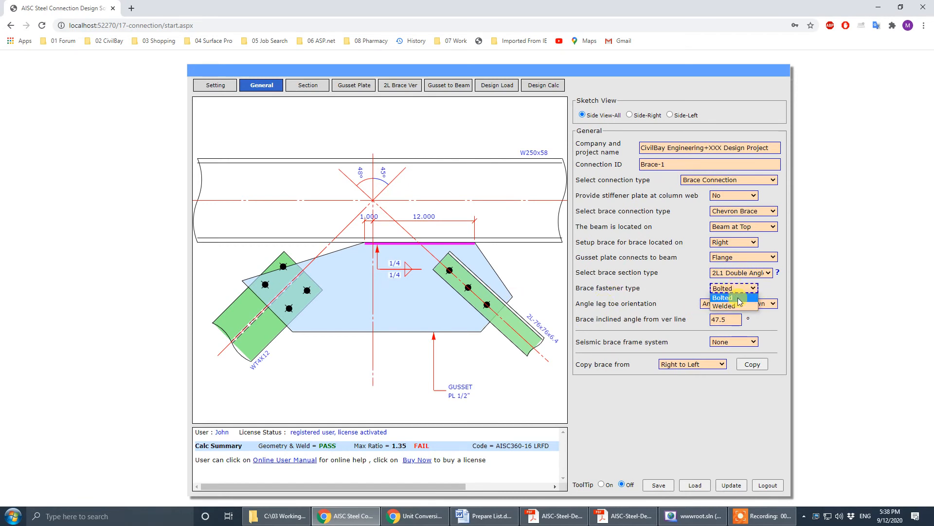
pyautogui.click(731, 304)
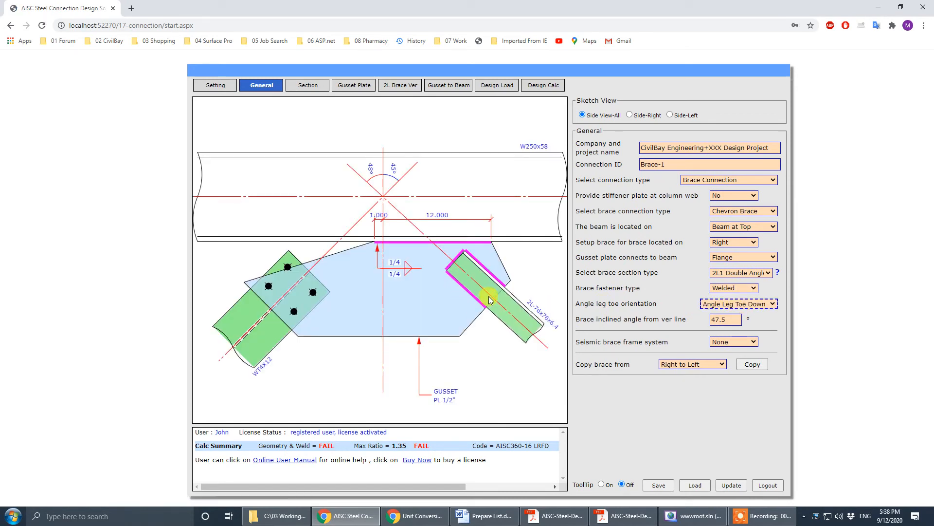
# Change the right-hand double-angle brace section to L127x89x13 from the L LLV category of the Canadian CISC library.
pyautogui.click(402, 86)
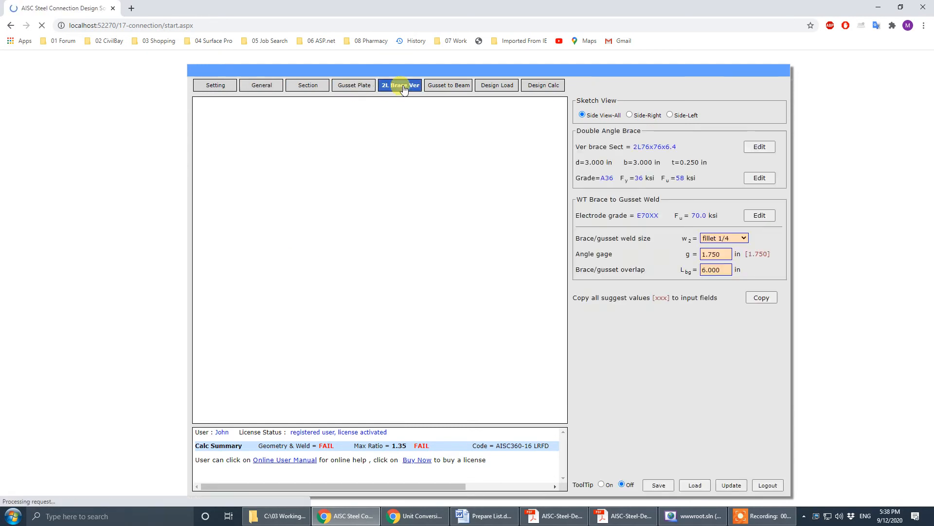
pyautogui.click(761, 148)
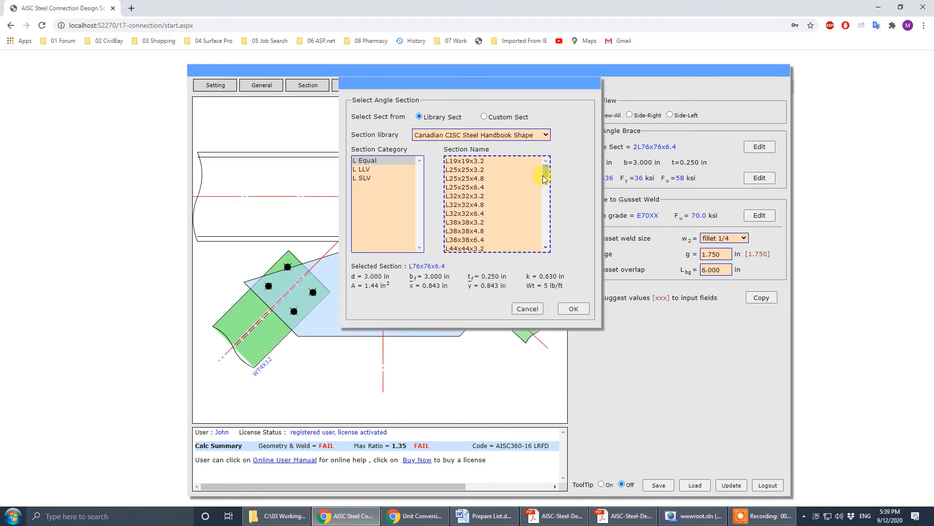
pyautogui.click(394, 170)
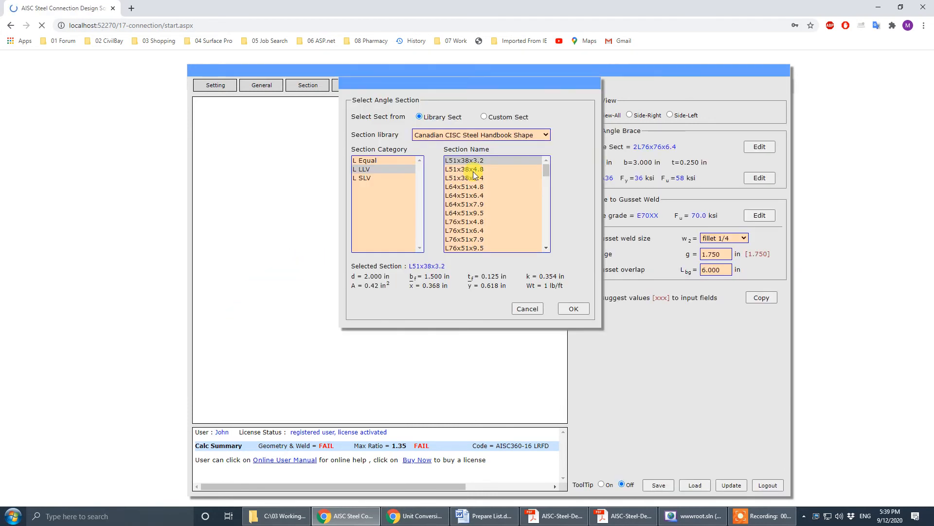
pyautogui.moveTo(544, 176); pyautogui.dragTo(544, 219)
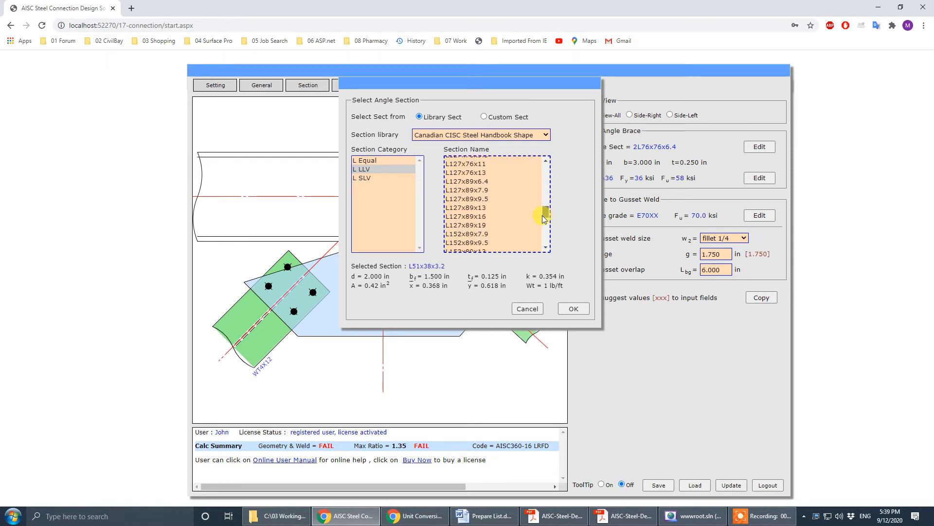
pyautogui.click(480, 210)
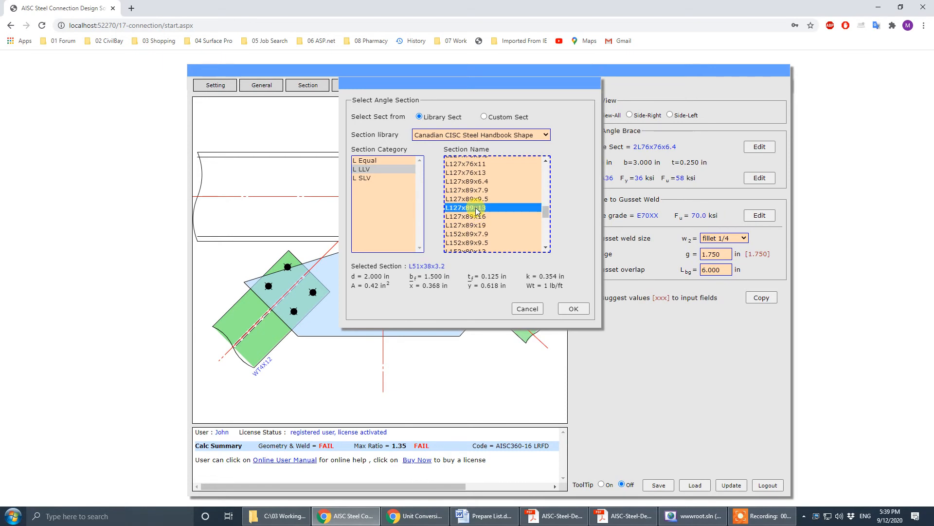
pyautogui.click(573, 309)
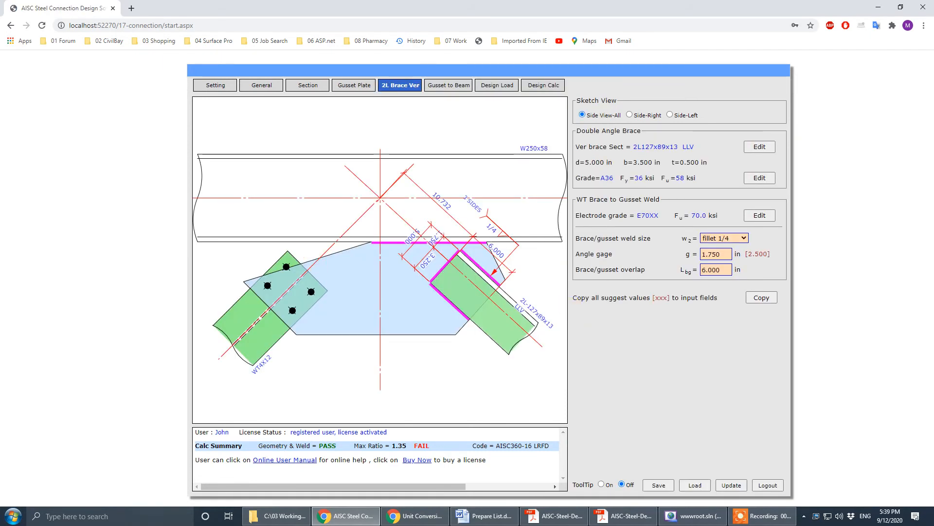
# Check the sheet 4-70 brace detail and apply the suggested 2.500 in angle gage to the right-hand brace-to-gusset weld.
pyautogui.click(624, 516)
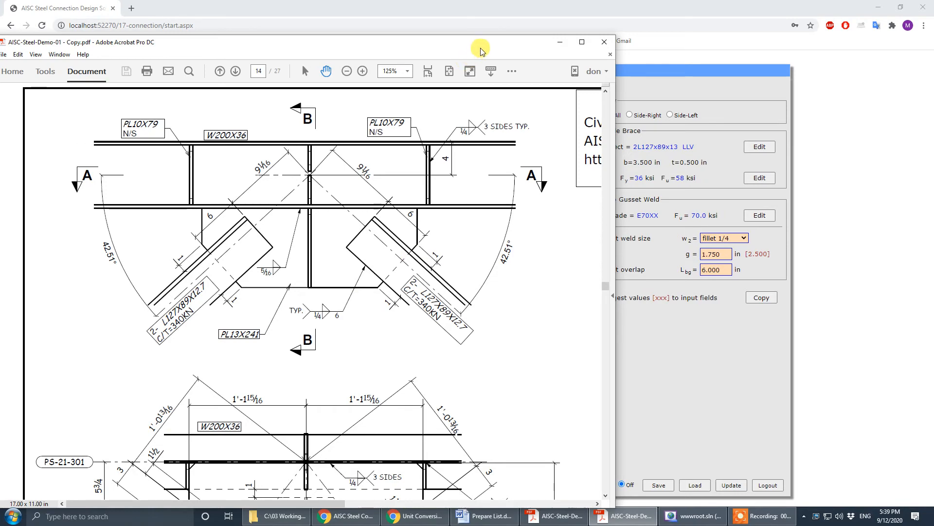
pyautogui.moveTo(481, 46); pyautogui.dragTo(0, 55)
pyautogui.click(722, 270)
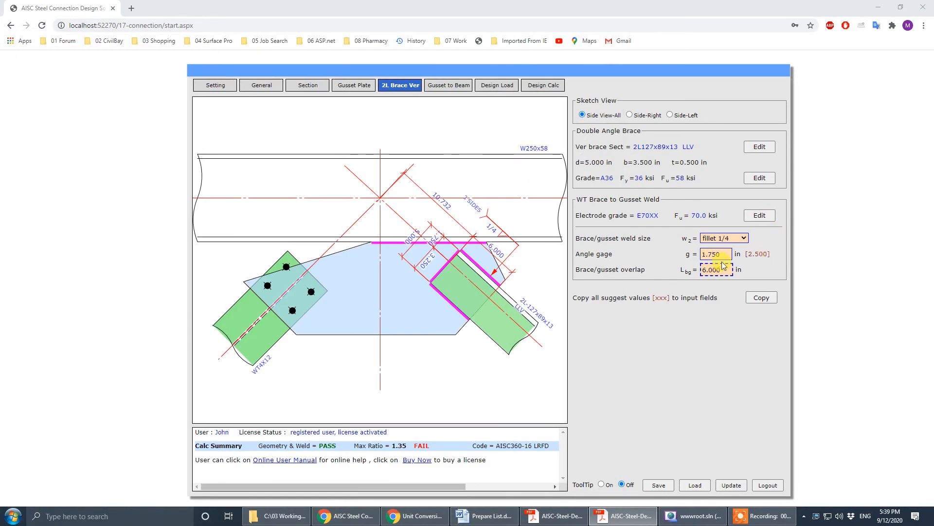
pyautogui.click(724, 258)
pyautogui.click(623, 516)
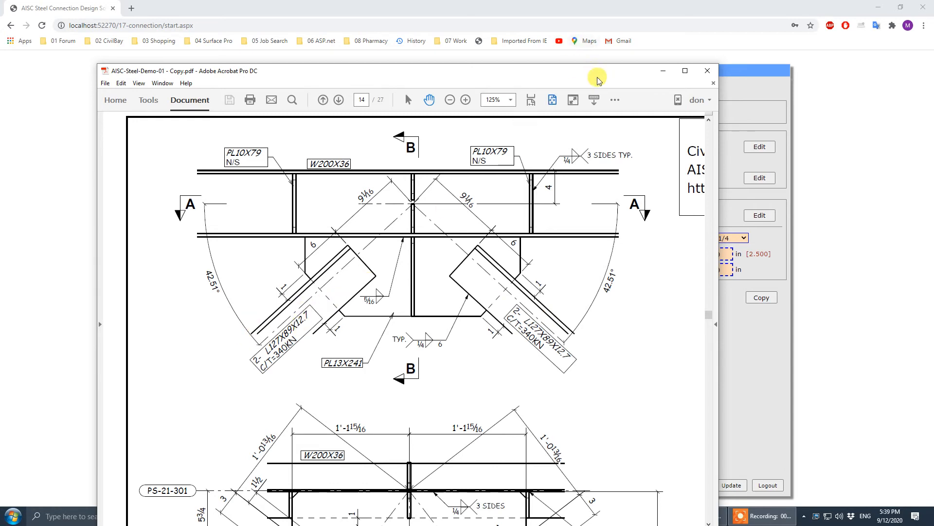
pyautogui.click(663, 70)
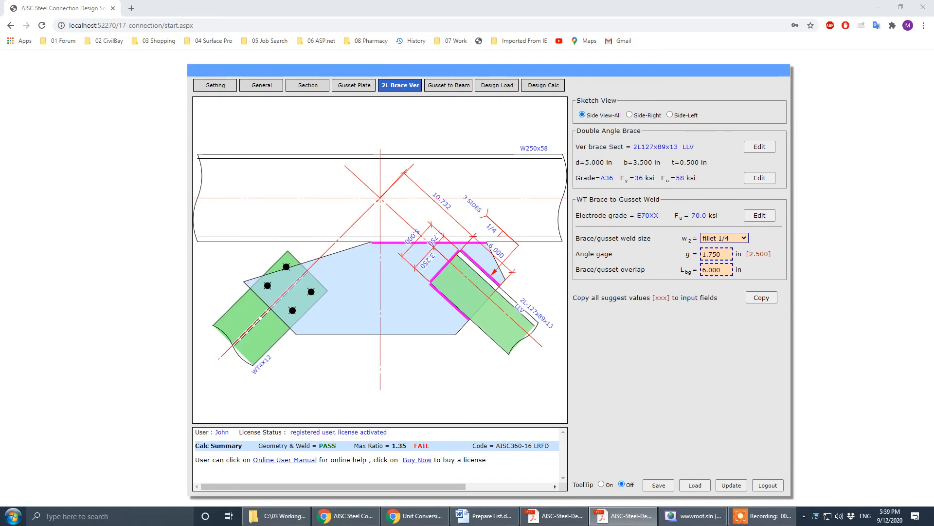
pyautogui.click(761, 299)
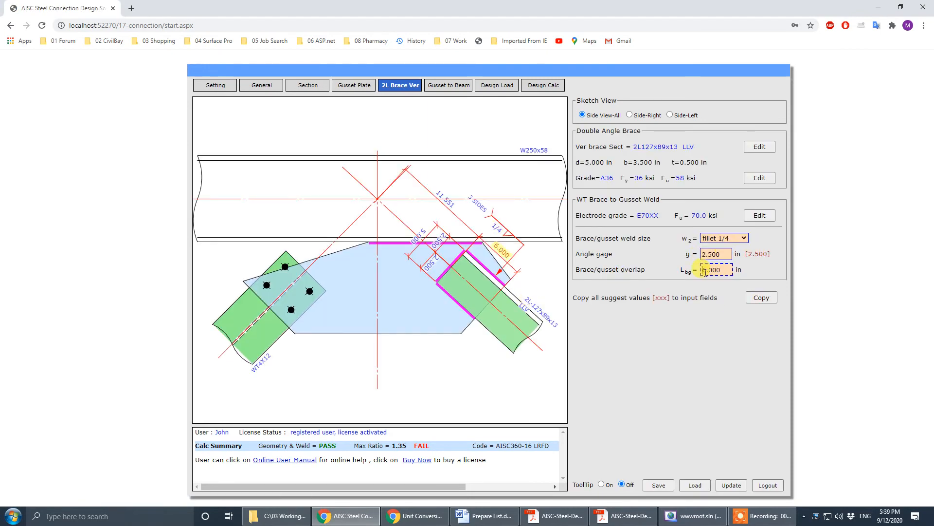
pyautogui.click(726, 270)
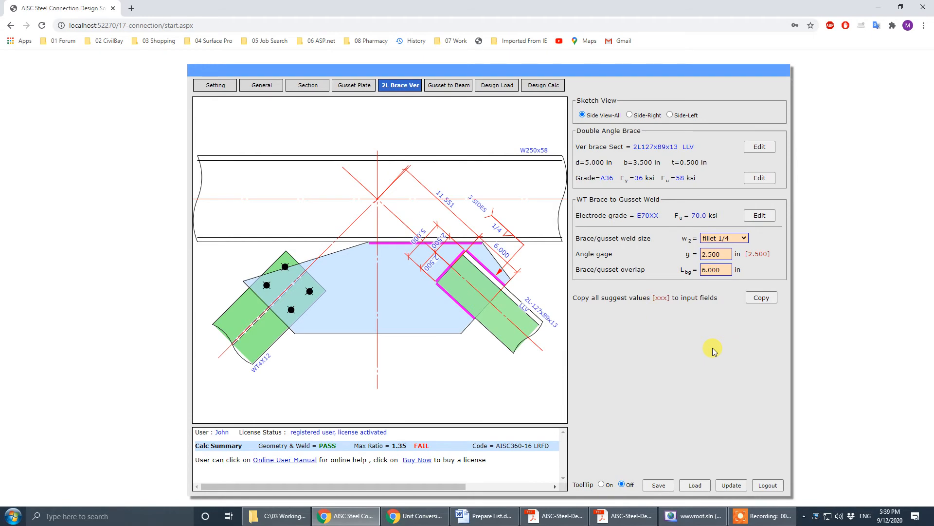
pyautogui.moveTo(0, 78); pyautogui.dragTo(625, 71)
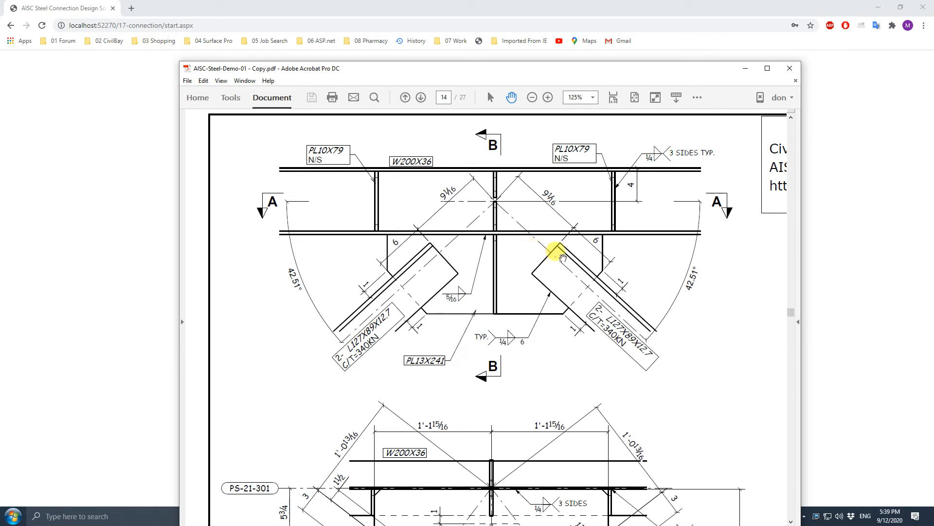
pyautogui.click(745, 68)
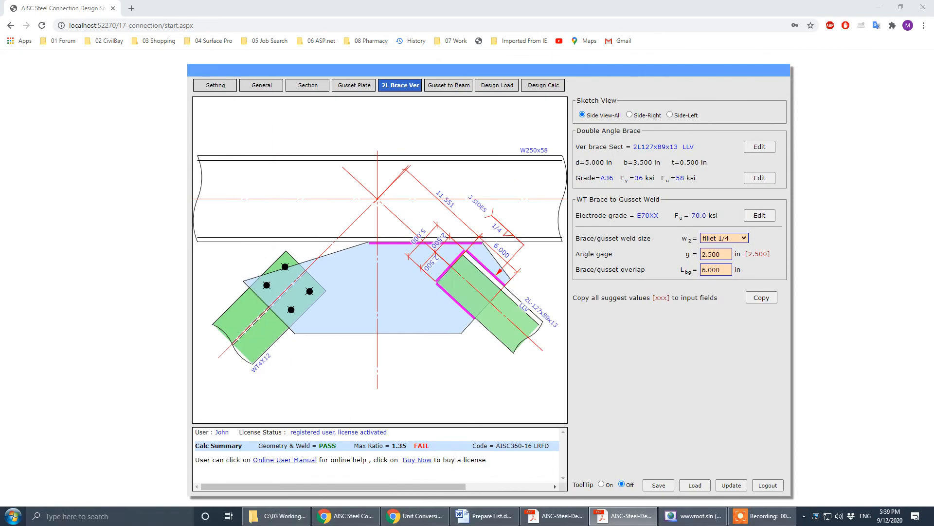
# Review the gusset plate dimensions and apply the suggested gusset-to-beam weld lengths of 15.305 in and 15.506 in.
pyautogui.click(344, 91)
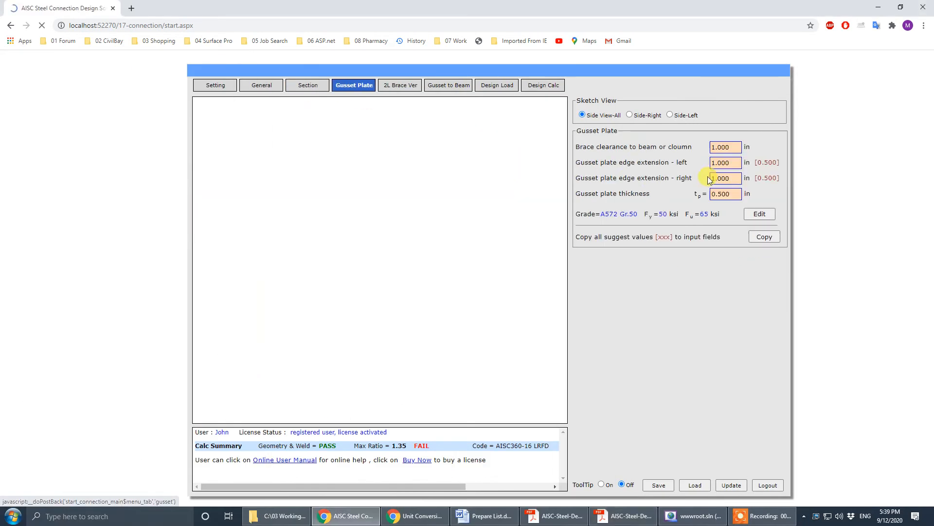
pyautogui.click(729, 167)
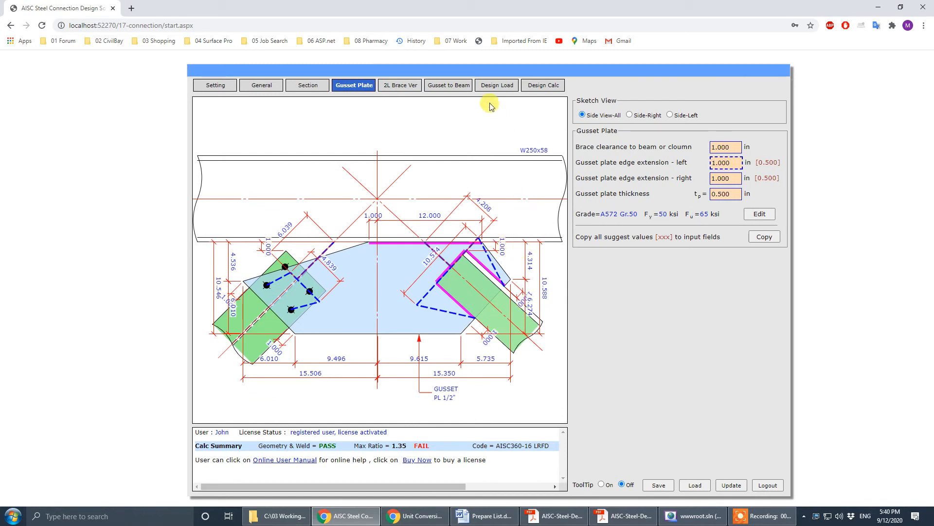
pyautogui.click(449, 86)
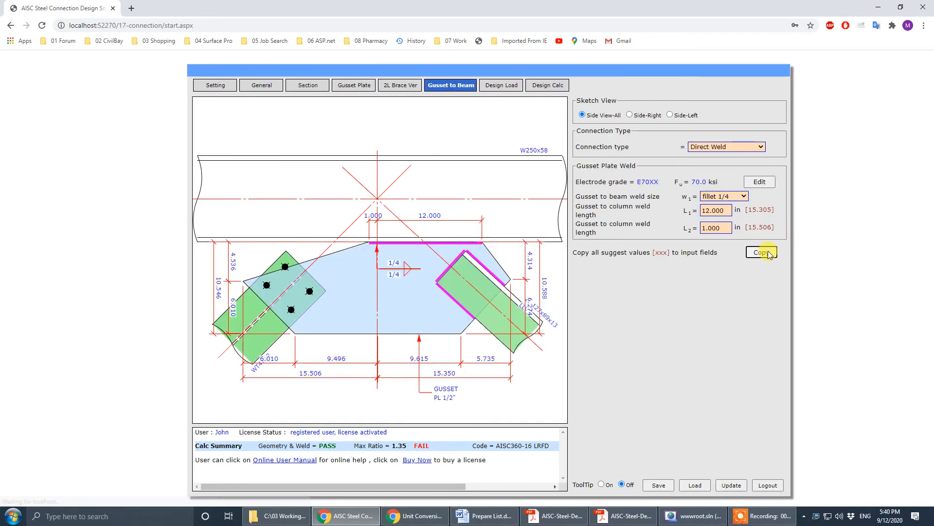
pyautogui.click(767, 252)
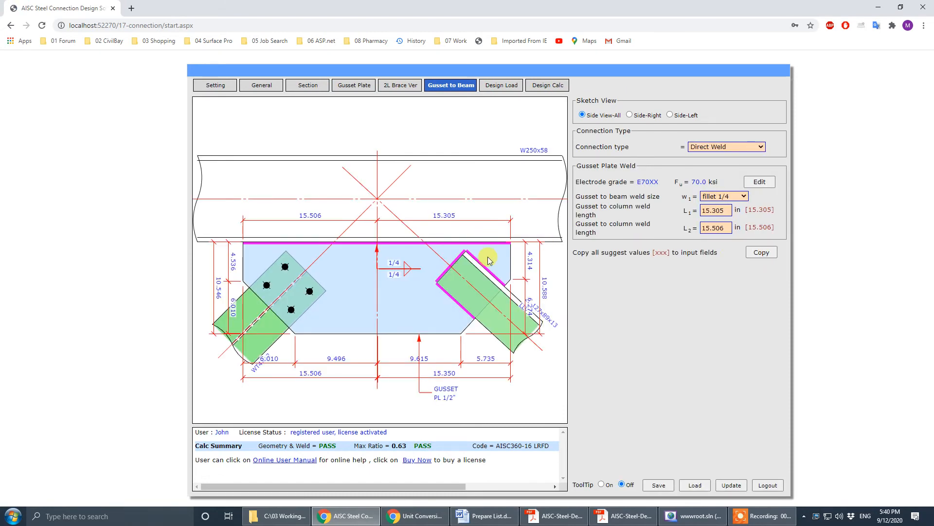
# Set the gusset-to-beam weld size to fillet 5/16 following the sheet 4-70 detail, and update the design.
pyautogui.moveTo(0, 67); pyautogui.dragTo(527, 49)
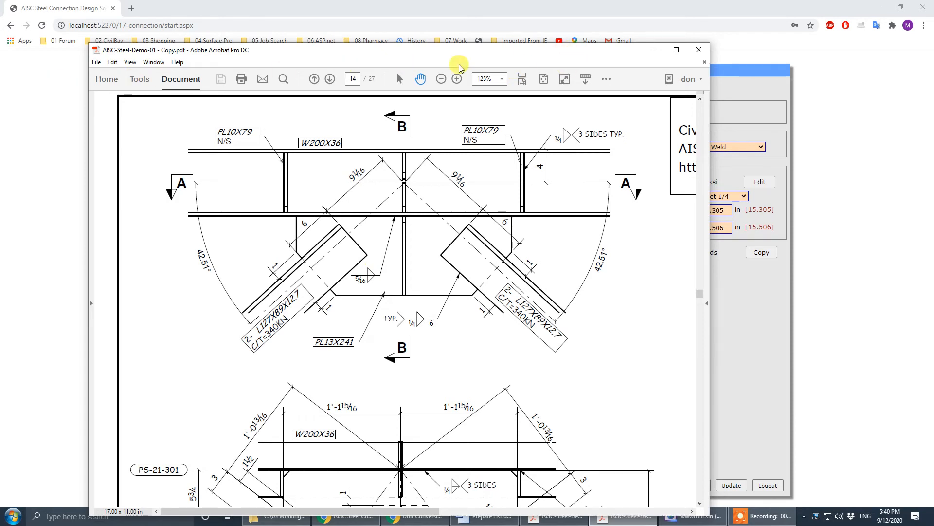
pyautogui.moveTo(512, 57); pyautogui.dragTo(0, 58)
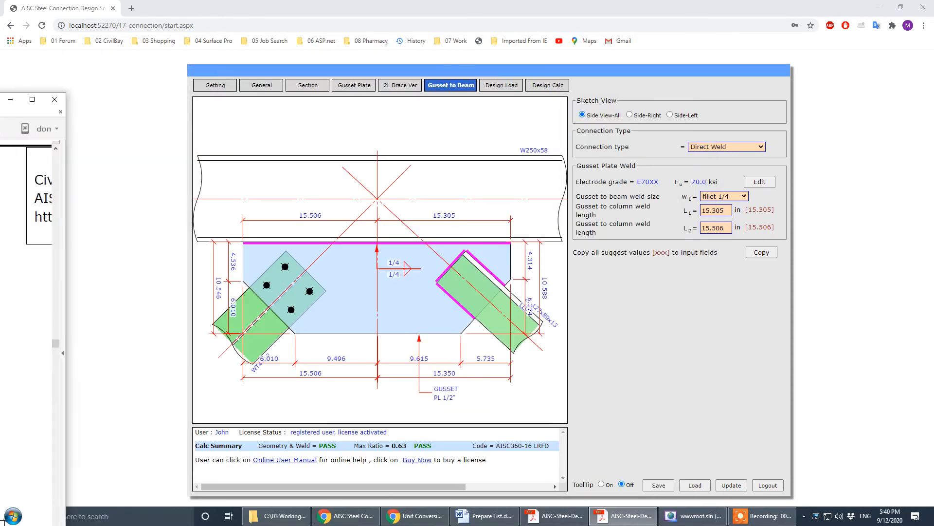
pyautogui.click(744, 196)
pyautogui.click(738, 222)
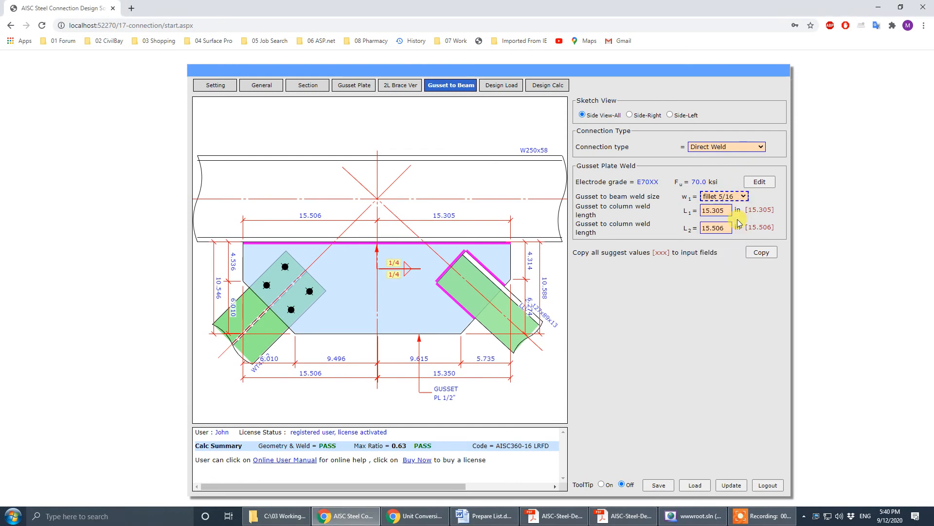
pyautogui.click(730, 486)
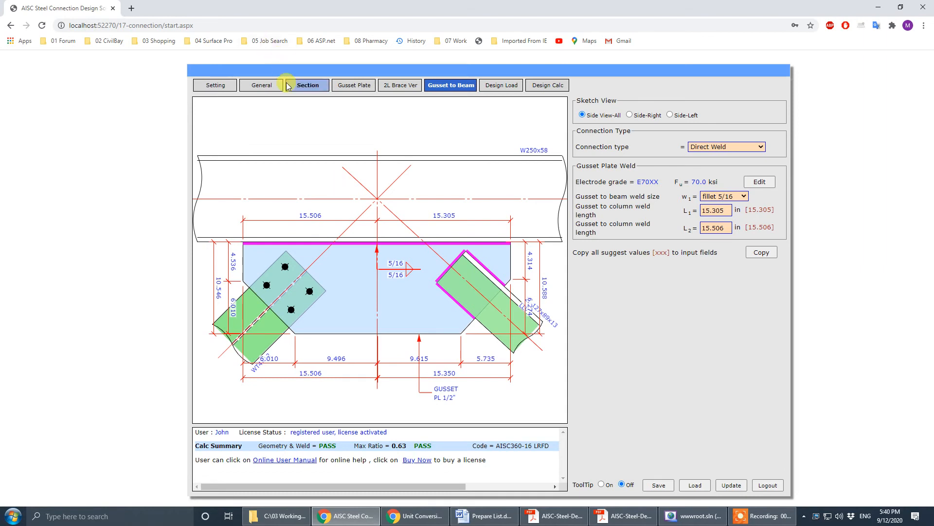
# Copy the right-hand brace setup to the left and set the left-hand brace's orientation to Angle Leg Toe Up, following sheet 4-70.
pyautogui.click(262, 85)
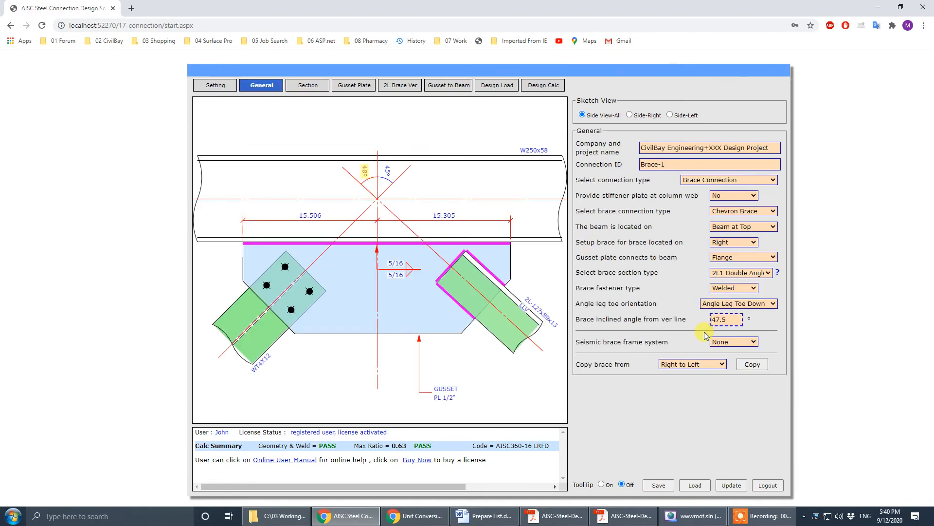
pyautogui.click(754, 365)
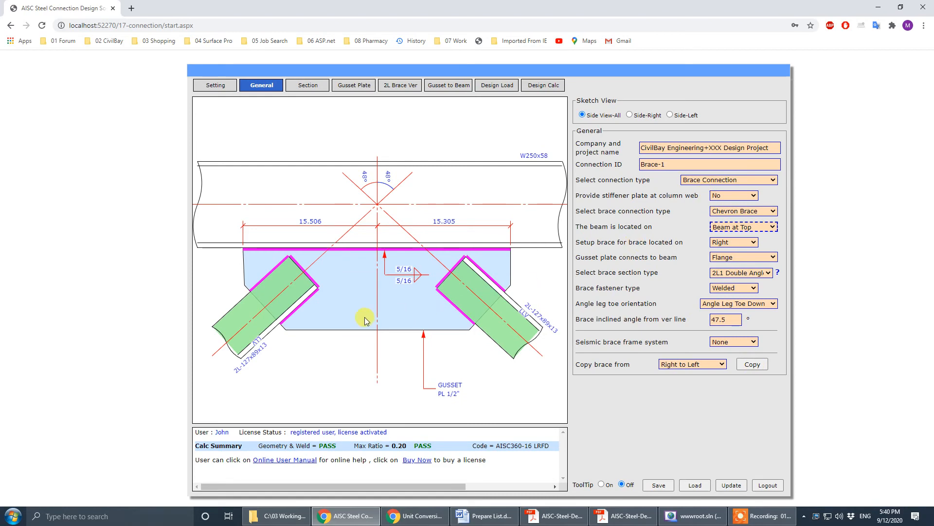
pyautogui.hotkey('alt', 'Tab')
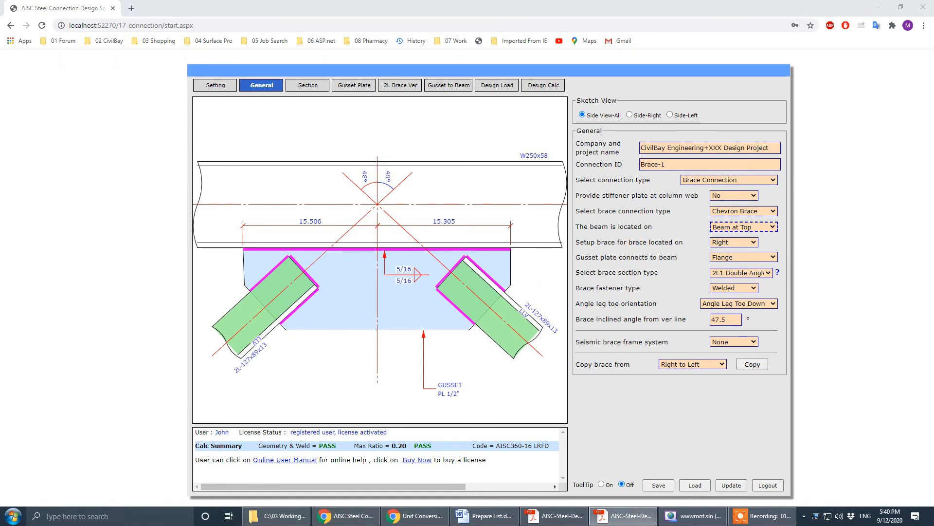
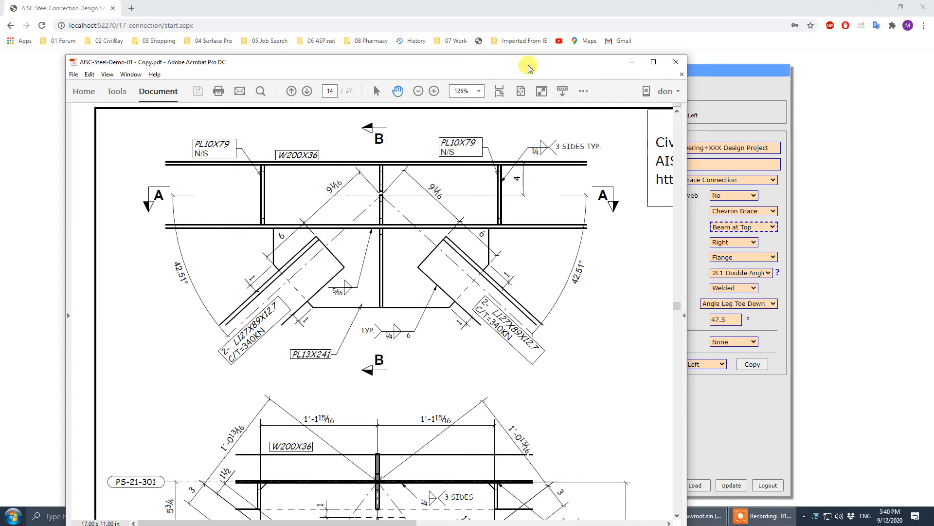
pyautogui.moveTo(538, 66); pyautogui.dragTo(0, 95)
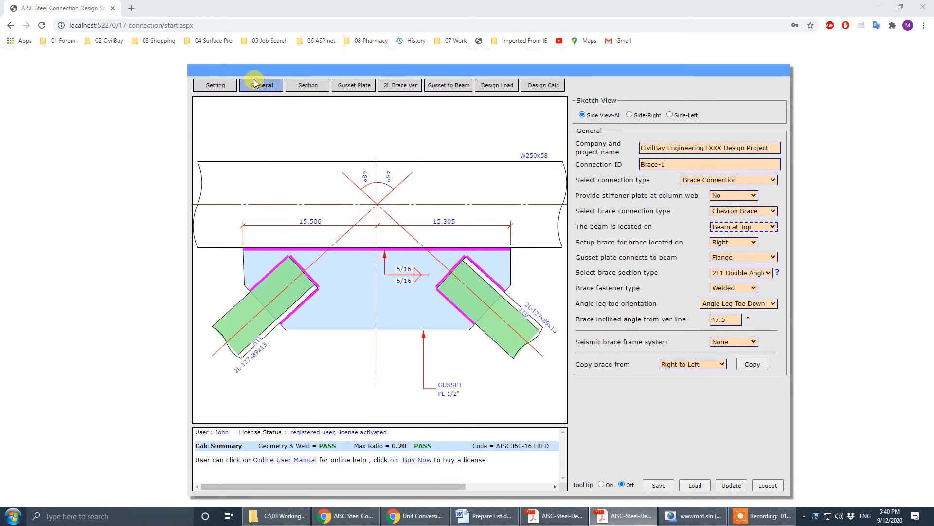
pyautogui.click(749, 242)
pyautogui.click(747, 257)
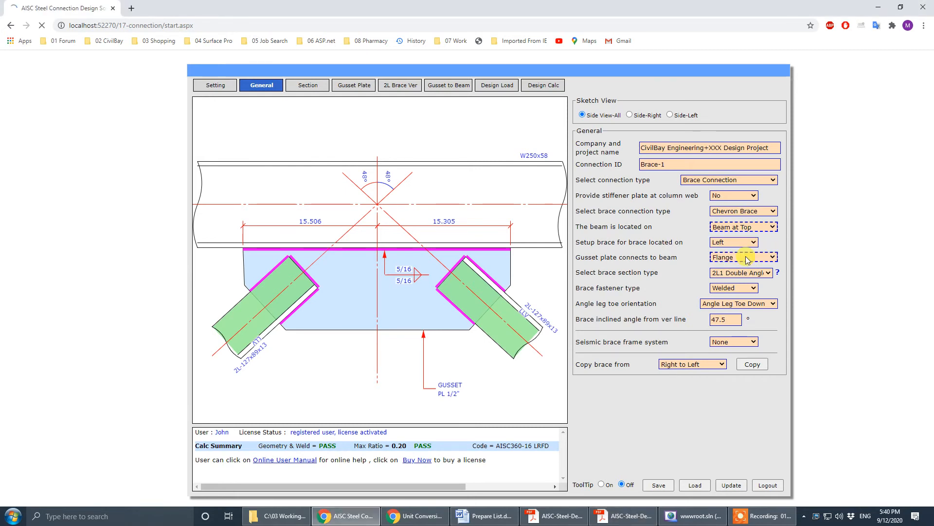
pyautogui.click(751, 303)
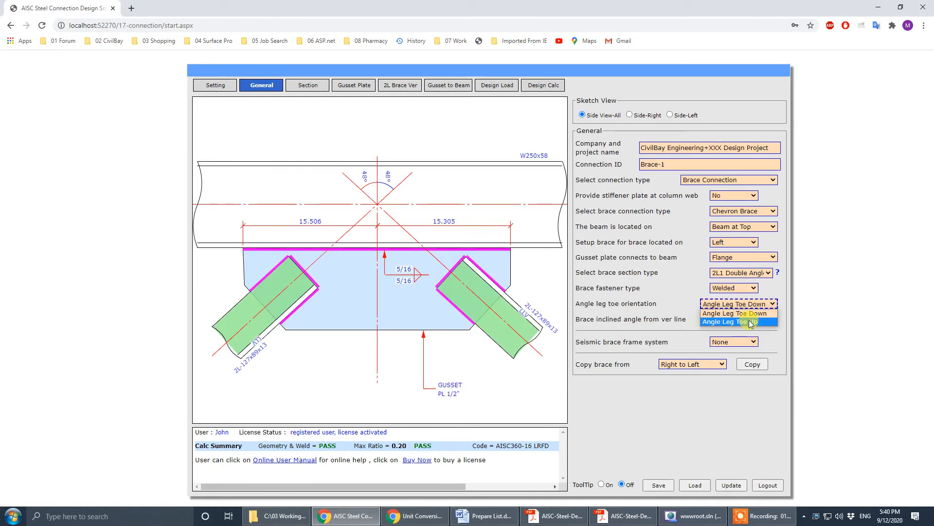
pyautogui.click(752, 322)
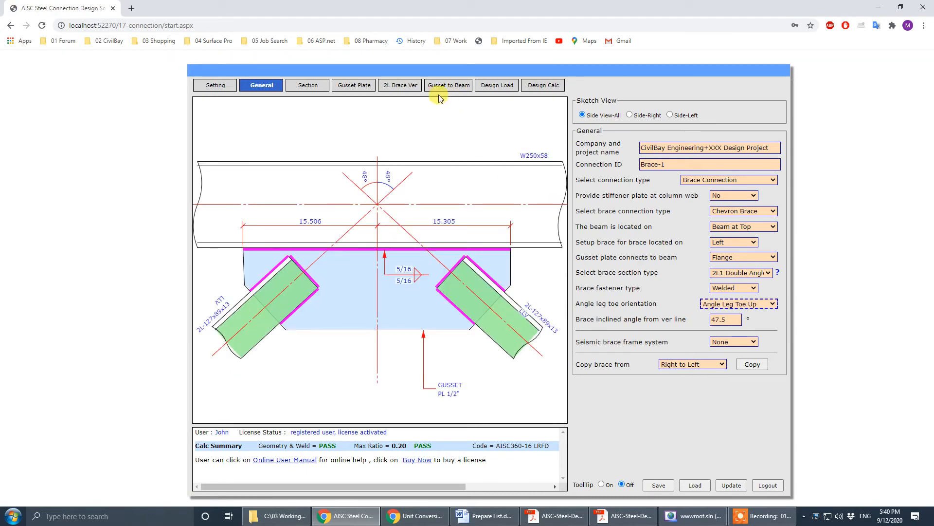
# Apply the suggested 2.500 in angle gage to the left-hand brace-to-gusset weld and compare the sketch with the sheet 4-70 detail.
pyautogui.click(399, 85)
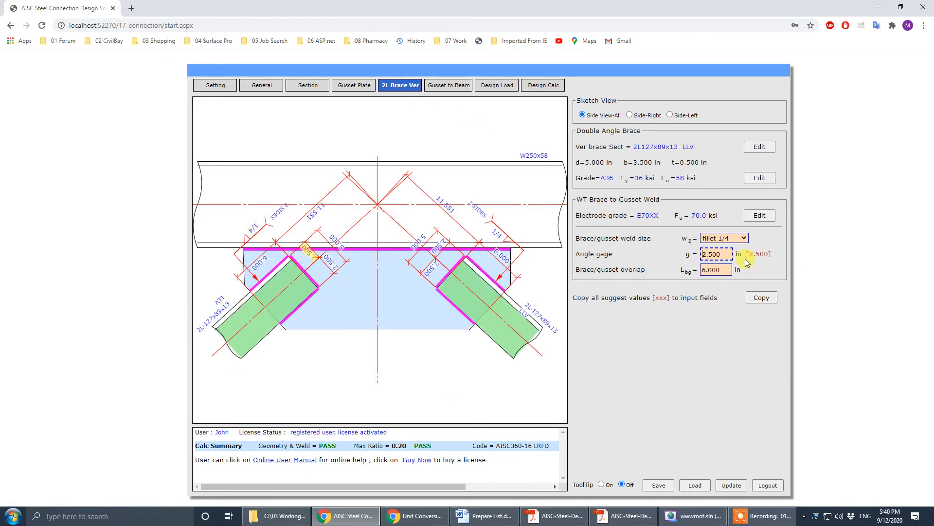
pyautogui.click(763, 295)
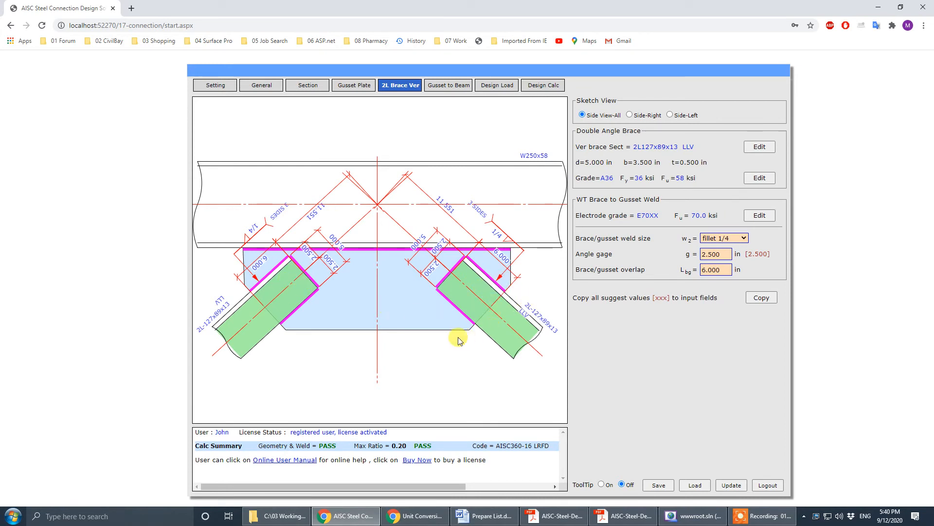
pyautogui.moveTo(0, 78); pyautogui.dragTo(504, 52)
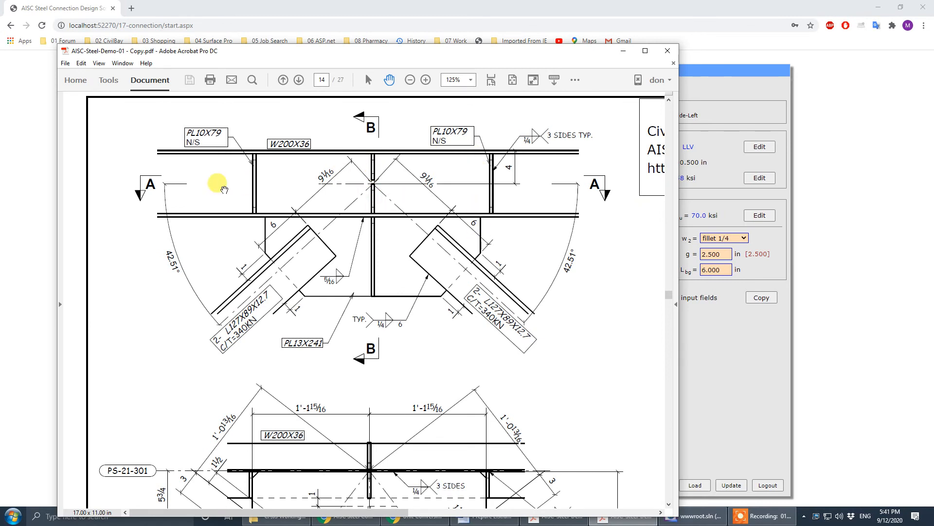
pyautogui.moveTo(510, 58); pyautogui.dragTo(0, 59)
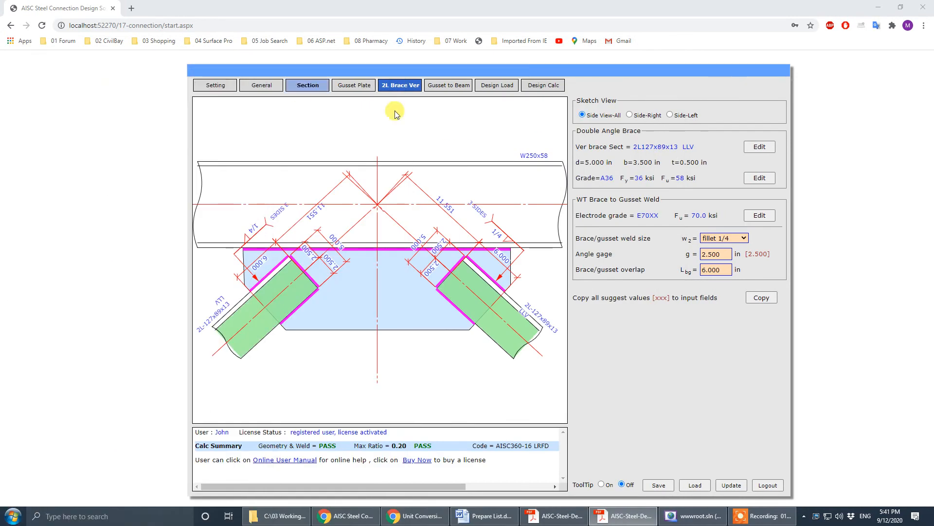
# Examine the gusset-to-beam connection type options and the general settings for beam location and gusset attachment.
pyautogui.click(438, 83)
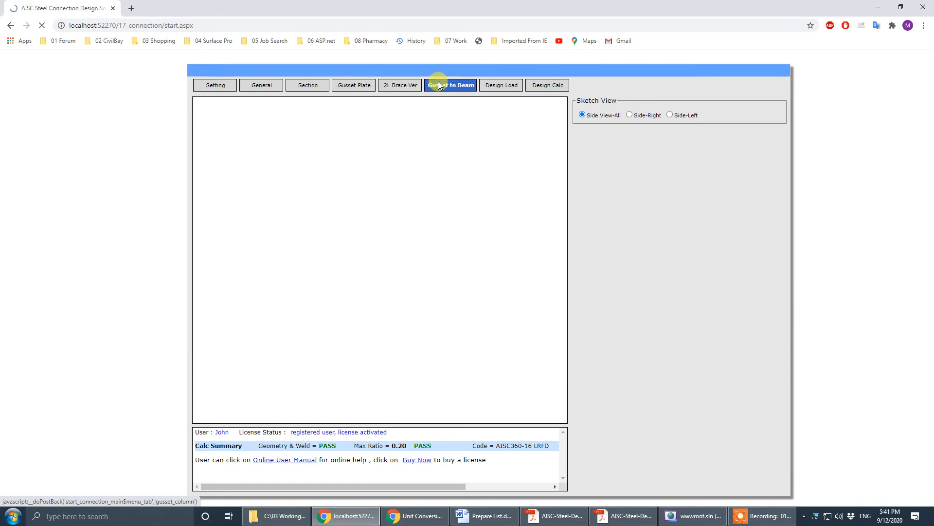
pyautogui.click(265, 85)
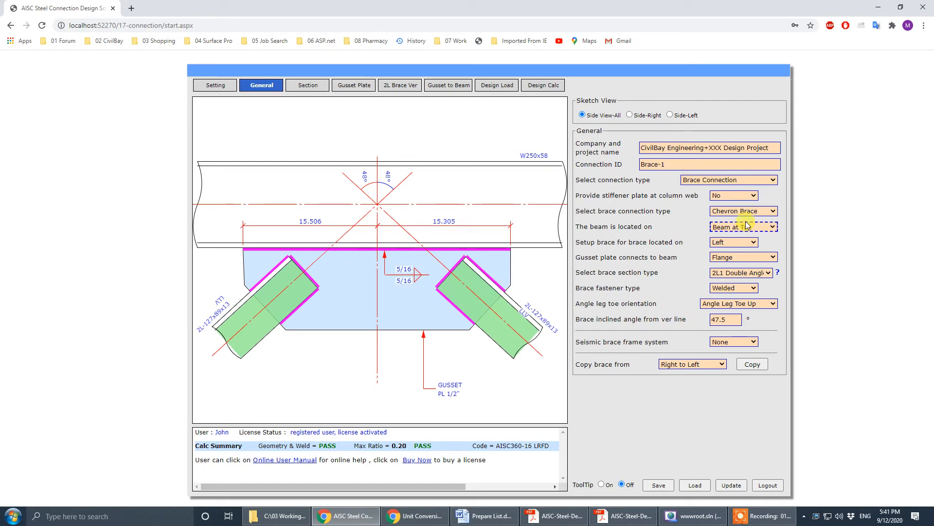
pyautogui.click(463, 85)
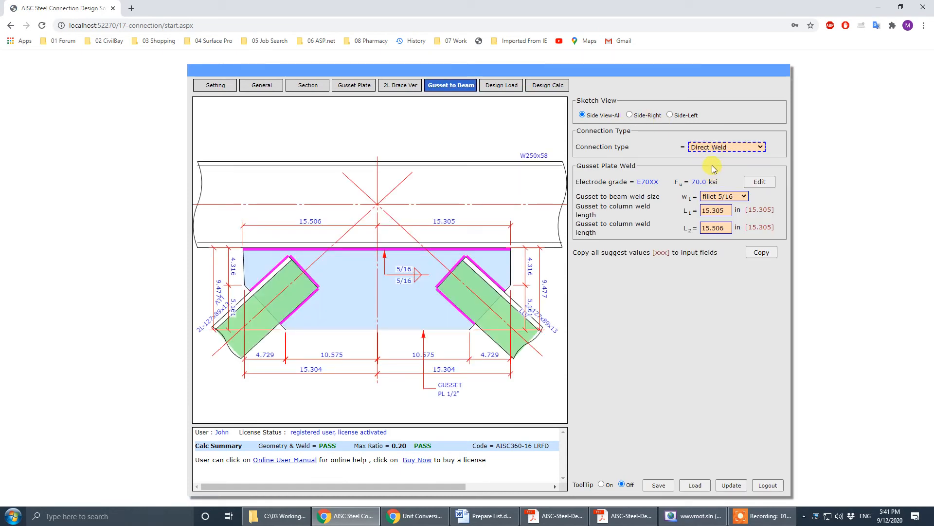
pyautogui.click(712, 149)
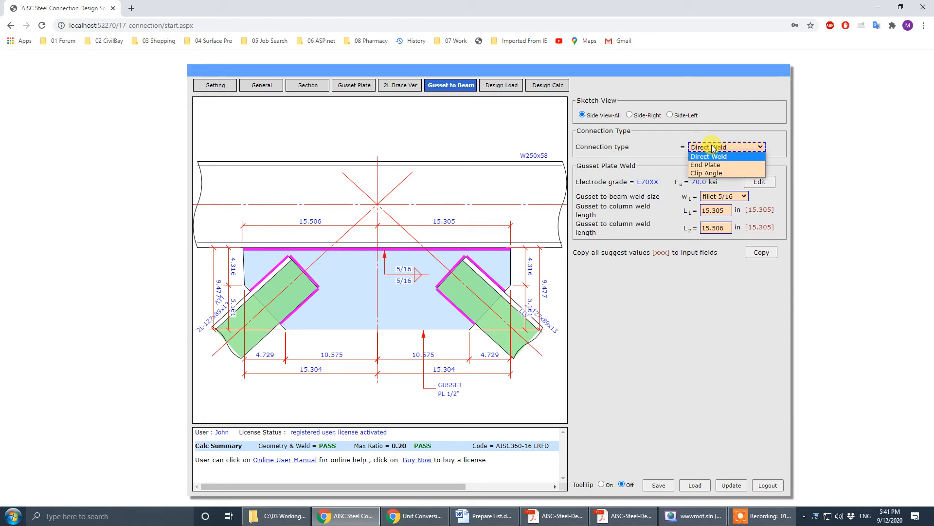
pyautogui.click(622, 149)
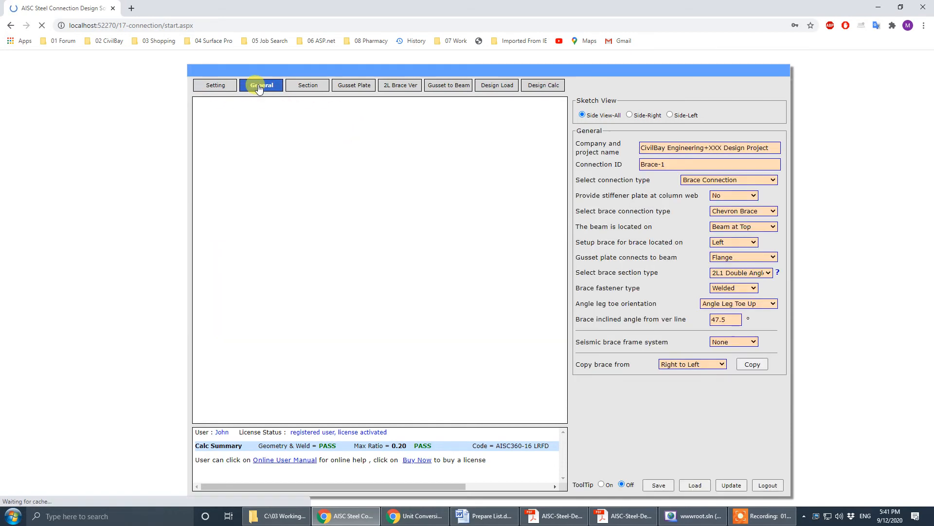
pyautogui.press('Tab')
pyautogui.press('Tab')
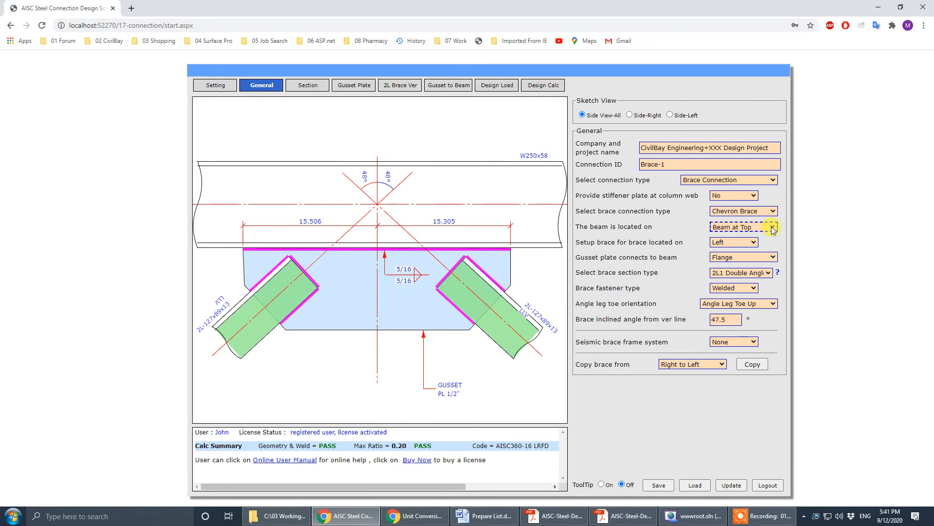
pyautogui.press('Tab')
pyautogui.press('Tab')
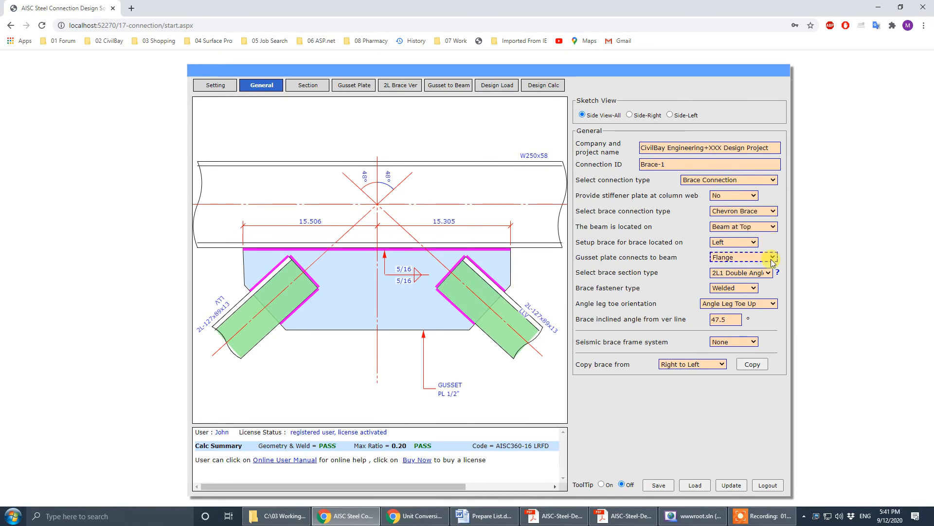
# Review the beam section, the general brace settings including the seismic brace frame system options, and the gusset-to-beam weld inputs.
pyautogui.press('Tab')
pyautogui.press('Tab')
pyautogui.press('Tab')
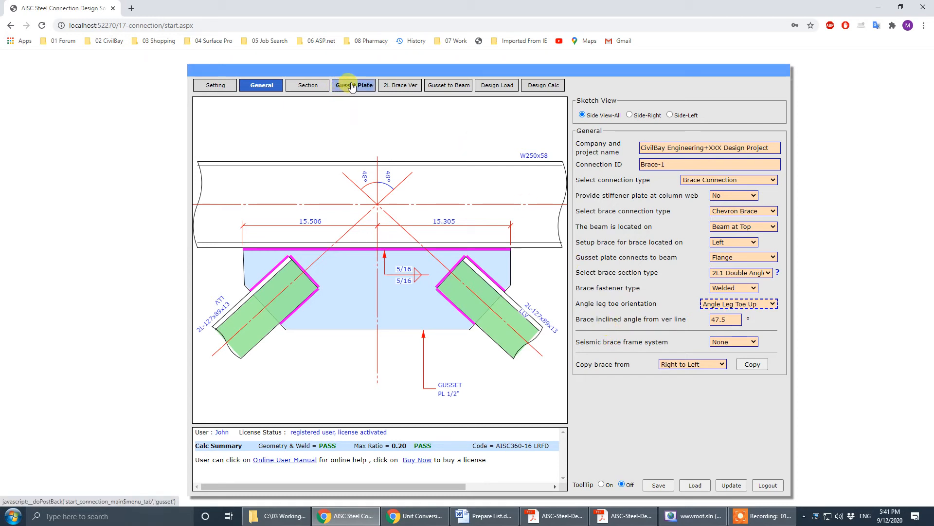
pyautogui.click(302, 86)
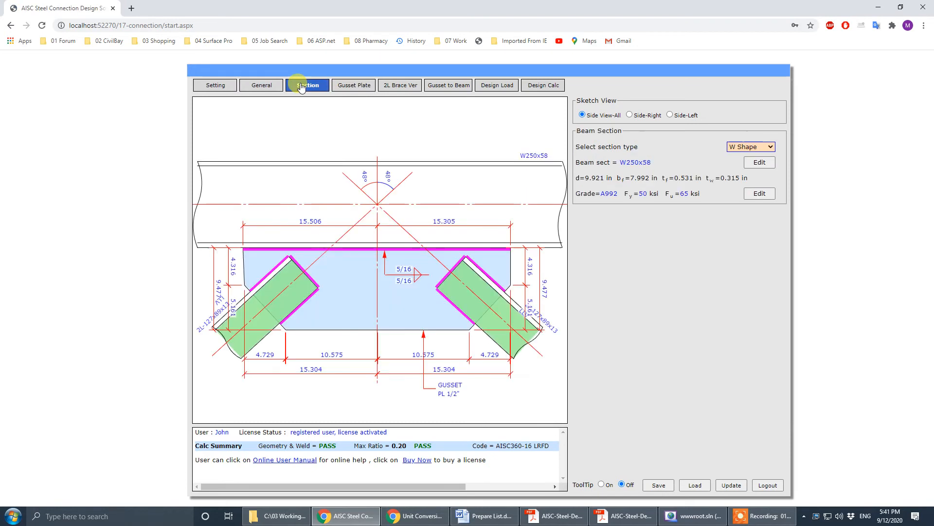
pyautogui.click(271, 86)
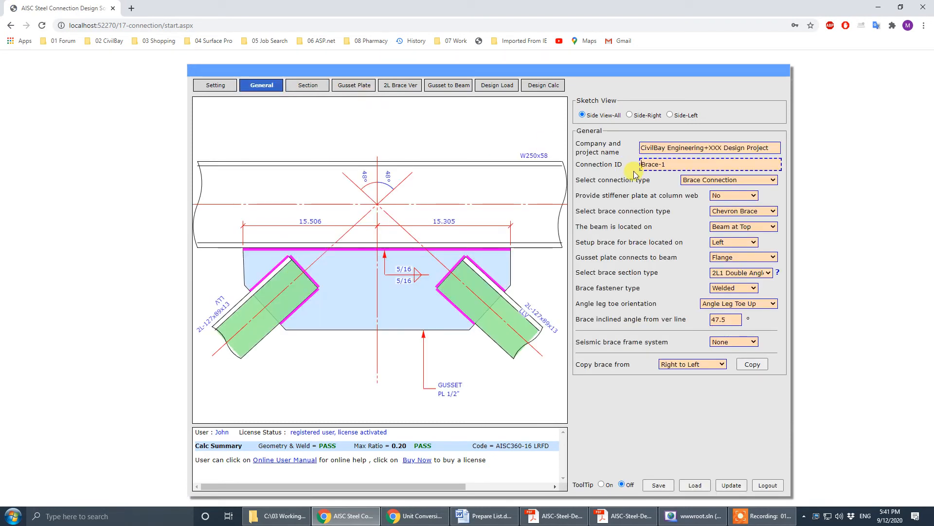
pyautogui.click(722, 214)
pyautogui.click(755, 228)
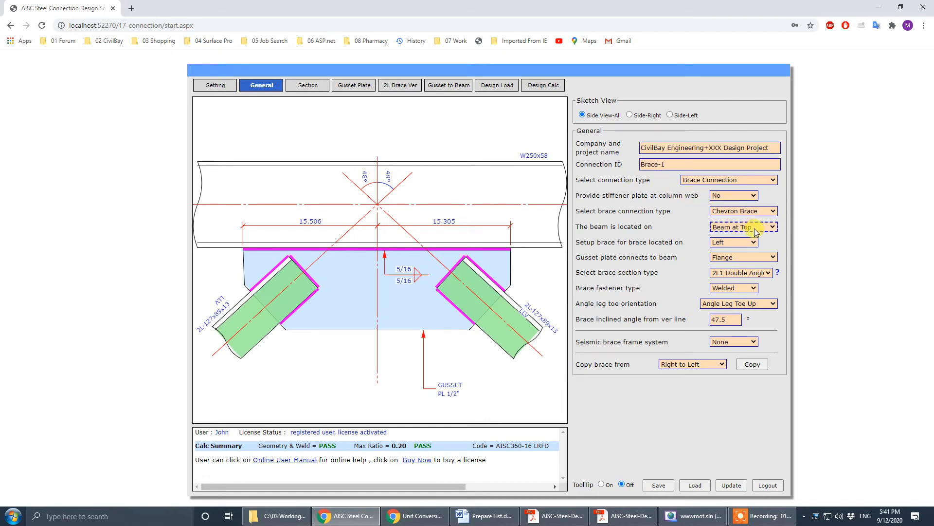
pyautogui.click(756, 245)
pyautogui.click(758, 259)
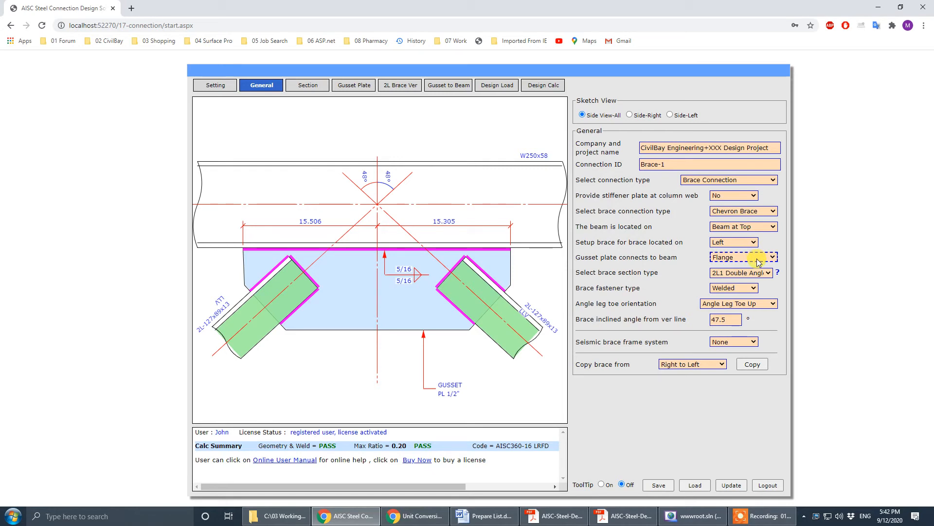
pyautogui.click(755, 302)
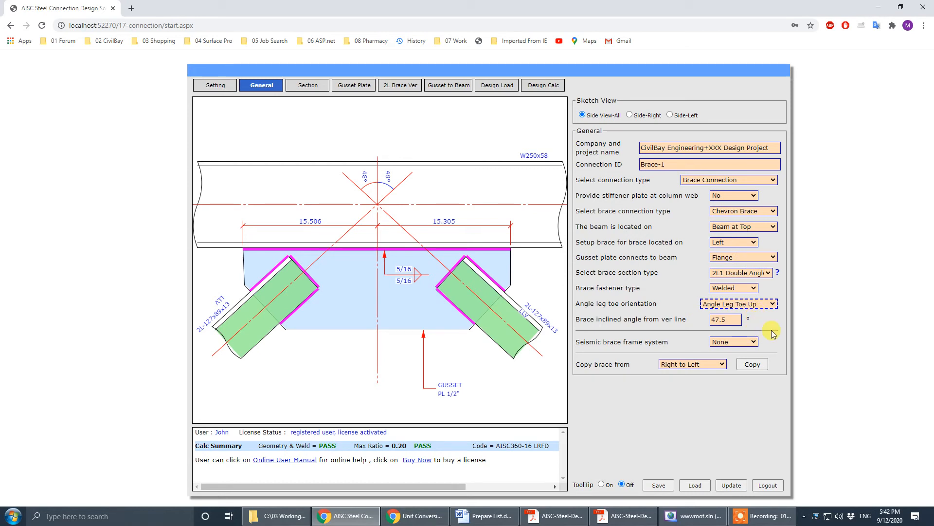
pyautogui.click(747, 345)
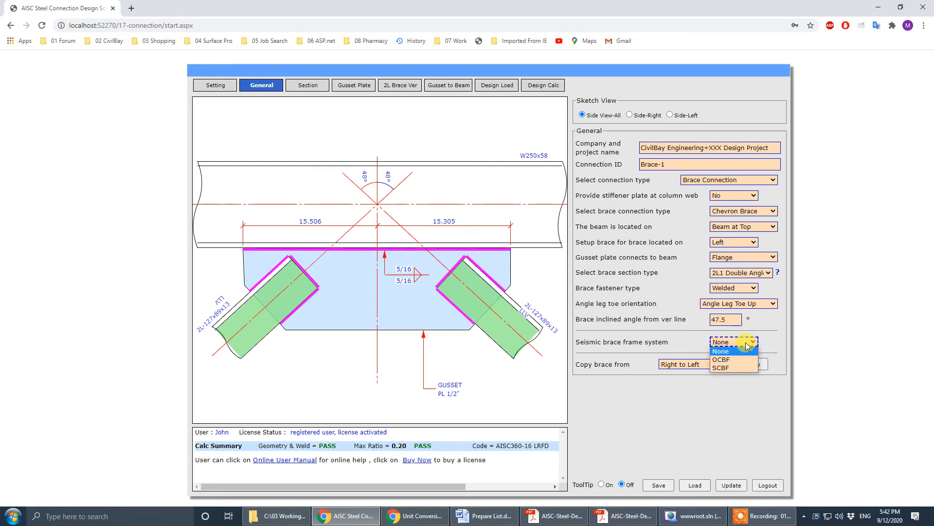
pyautogui.click(787, 333)
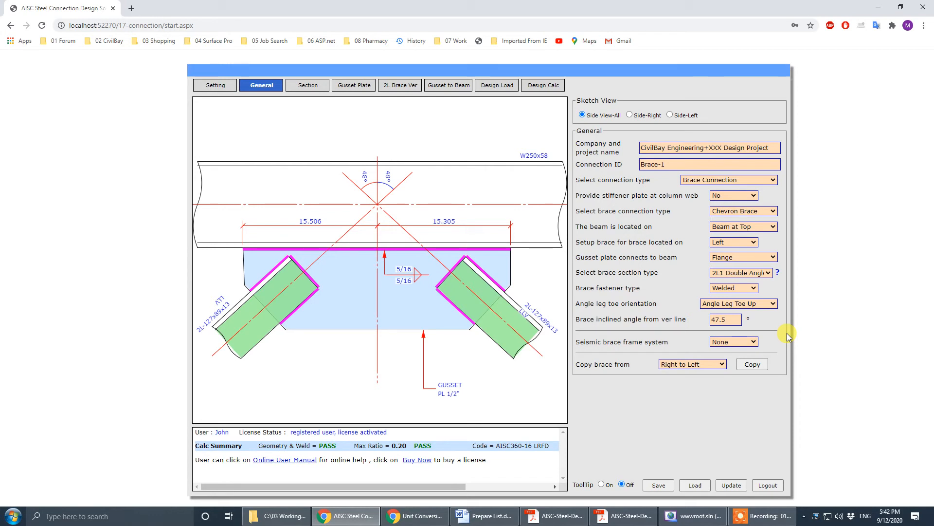
pyautogui.click(458, 85)
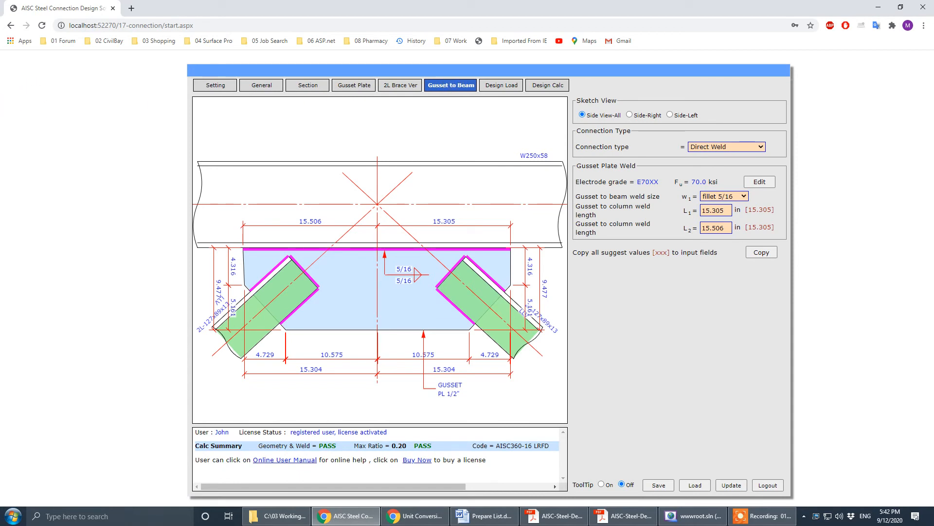
# Look up the brace axial force on the sheet 4-70 detail and convert 340 kN to kips with the Unit Conversion page.
pyautogui.moveTo(0, 66); pyautogui.dragTo(431, 67)
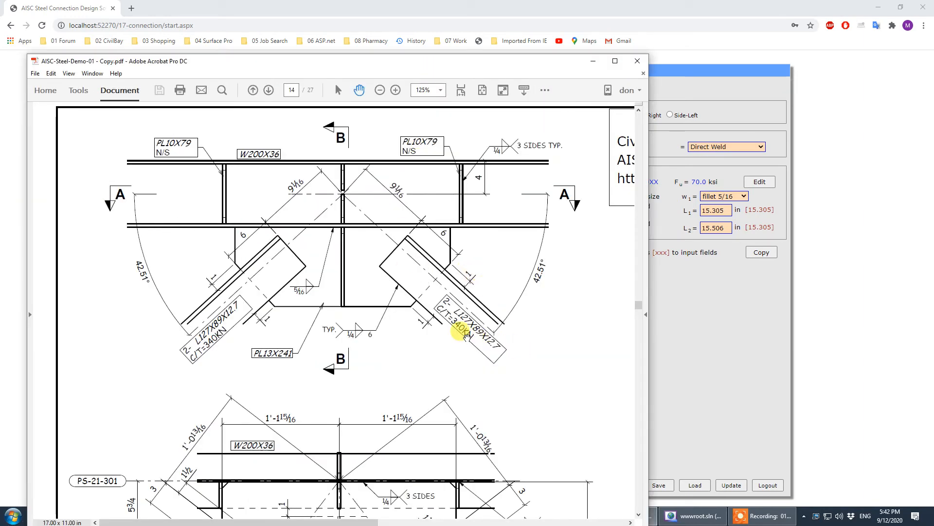
pyautogui.click(593, 61)
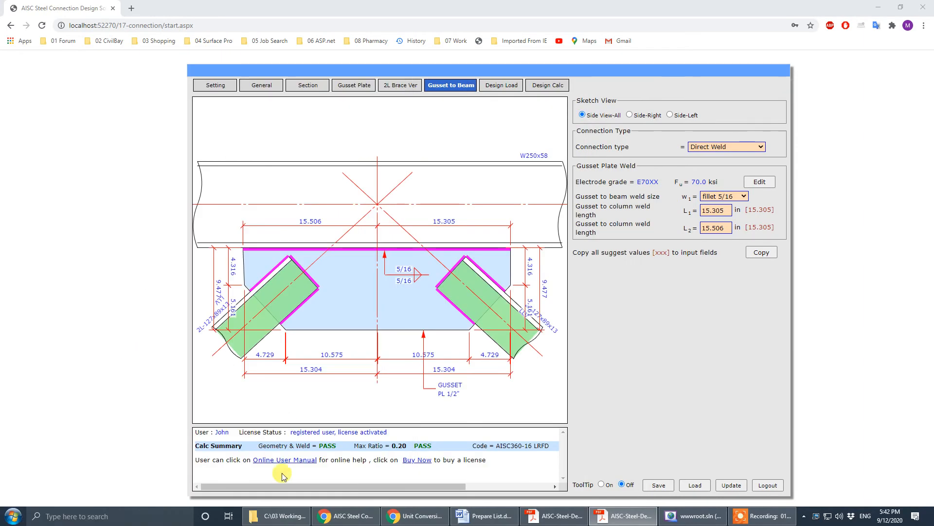
pyautogui.click(416, 516)
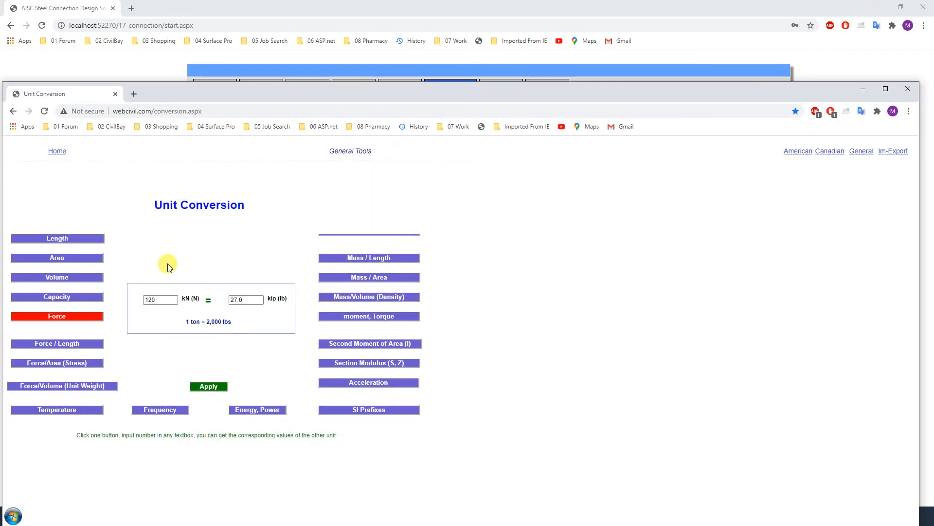
pyautogui.doubleClick(166, 295)
pyautogui.write('340')
pyautogui.click(196, 267)
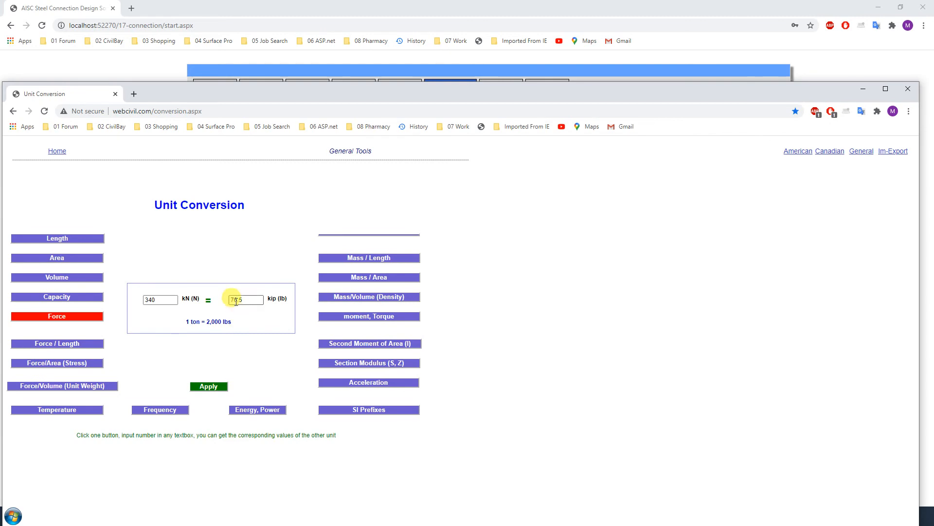
pyautogui.click(863, 88)
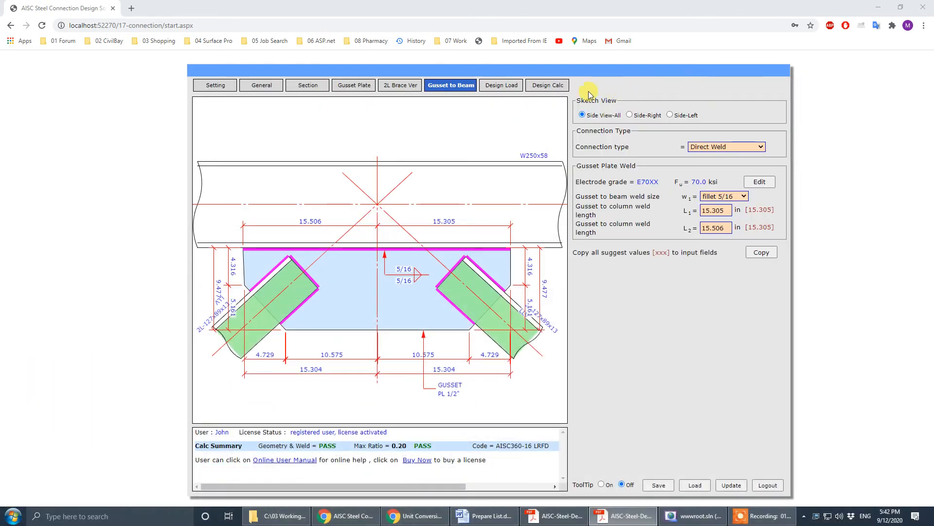
# Set the load case 1 brace axial forces to 76.5 kips for the right brace and -76.5 kips for the left.
pyautogui.click(502, 85)
pyautogui.click(739, 210)
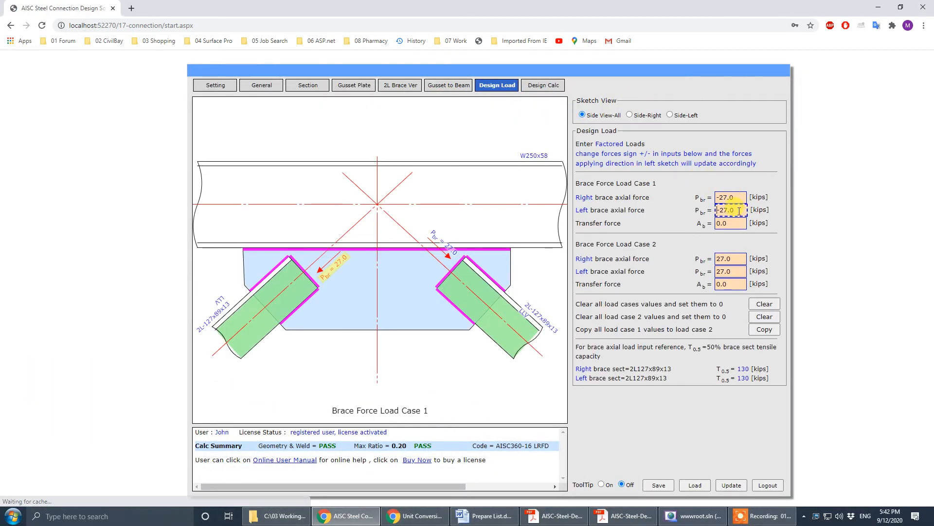
pyautogui.moveTo(740, 200); pyautogui.dragTo(604, 189)
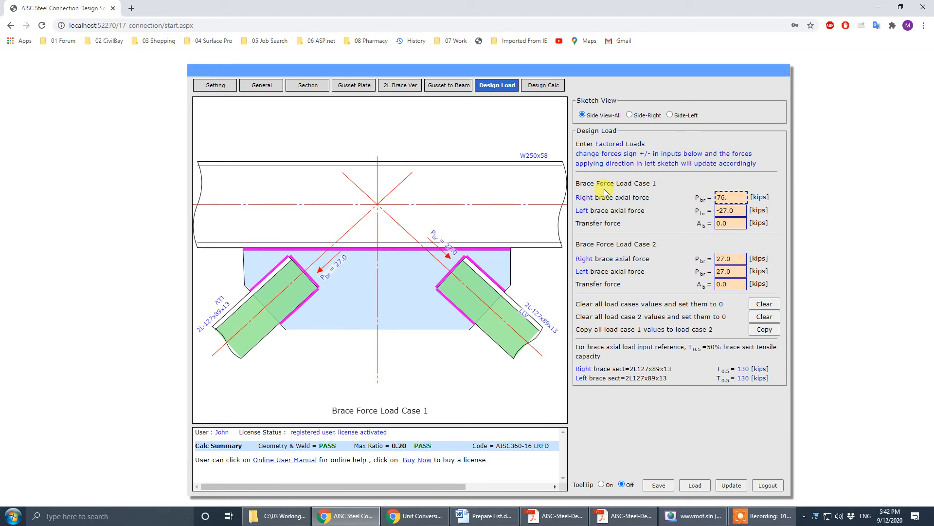
pyautogui.press('Tab')
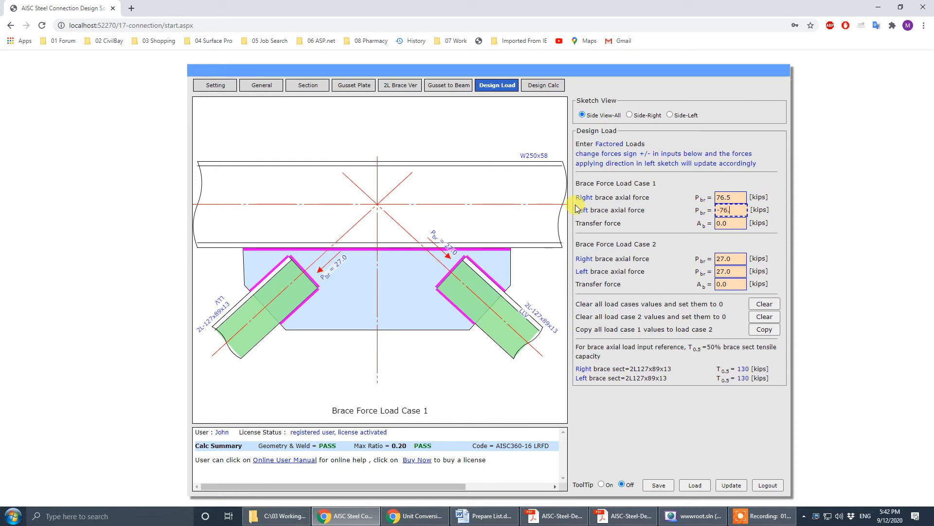
pyautogui.write('-76.5')
pyautogui.press('Tab')
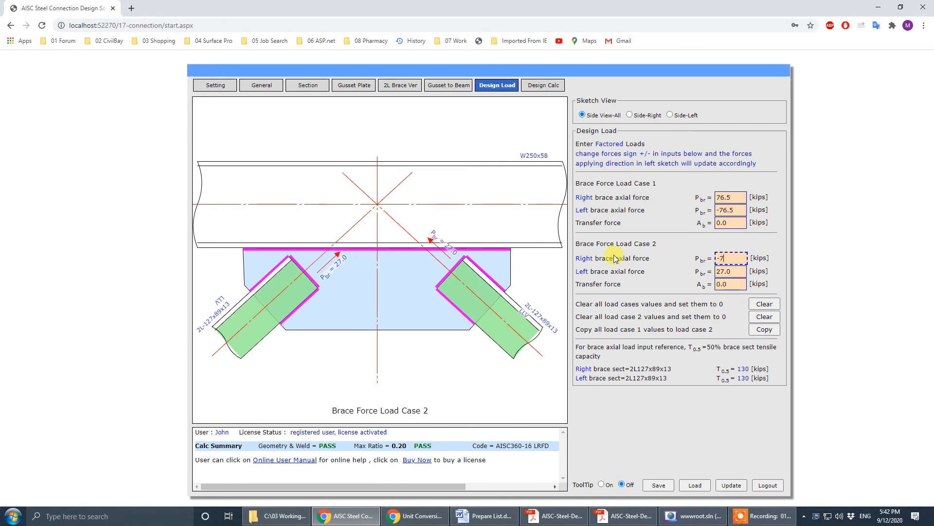
# Set the load case 2 axial forces to -76.5 kips right and 76.5 kips left, and update the design.
pyautogui.write('-76.5')
pyautogui.press('Tab')
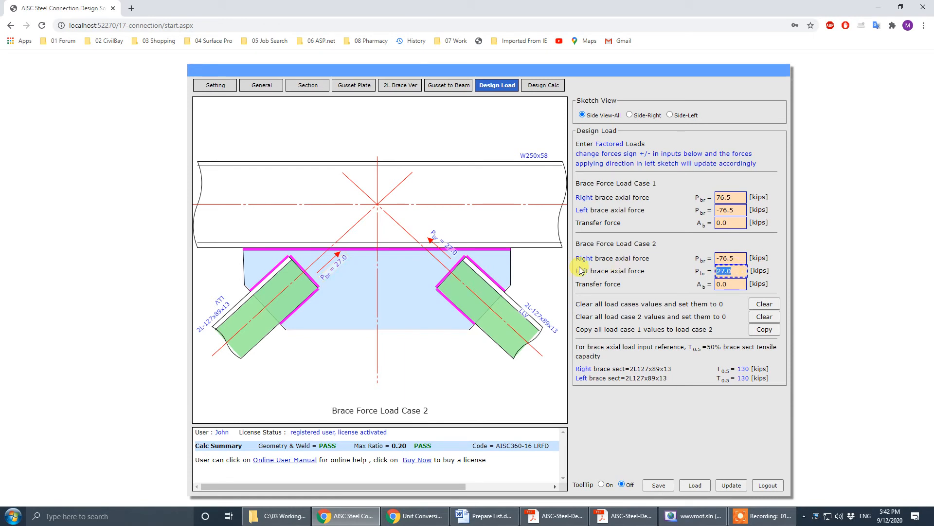
pyautogui.write('7')
pyautogui.press('Return')
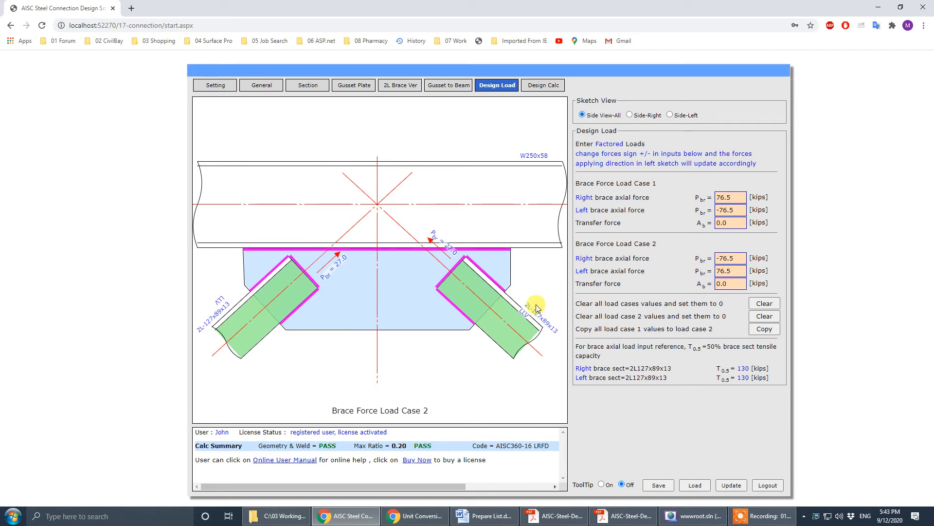
pyautogui.click(731, 485)
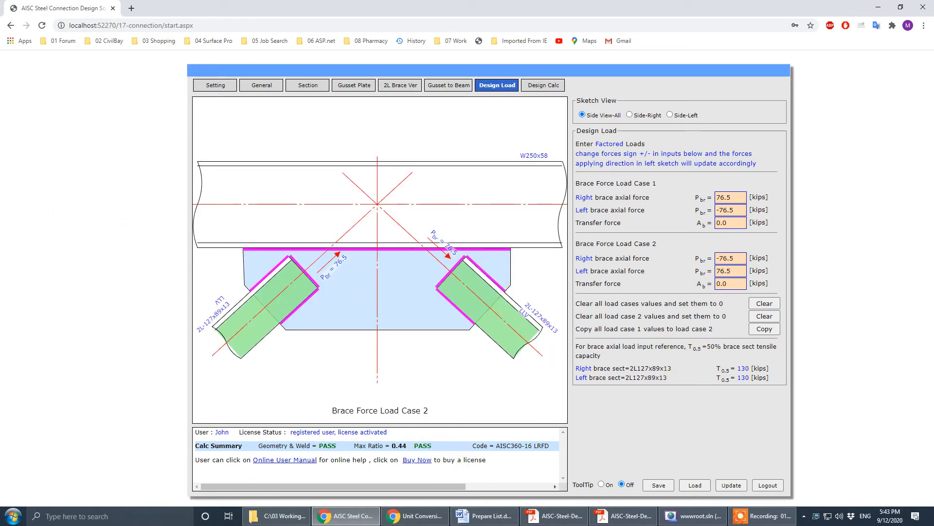
# Check the sheet 4-70 detail, add the sketches to the design calculation report and review its printable version.
pyautogui.moveTo(0, 90)
pyautogui.mouseDown()
pyautogui.moveTo(536, 90)
pyautogui.moveTo(571, 80)
pyautogui.mouseUp()
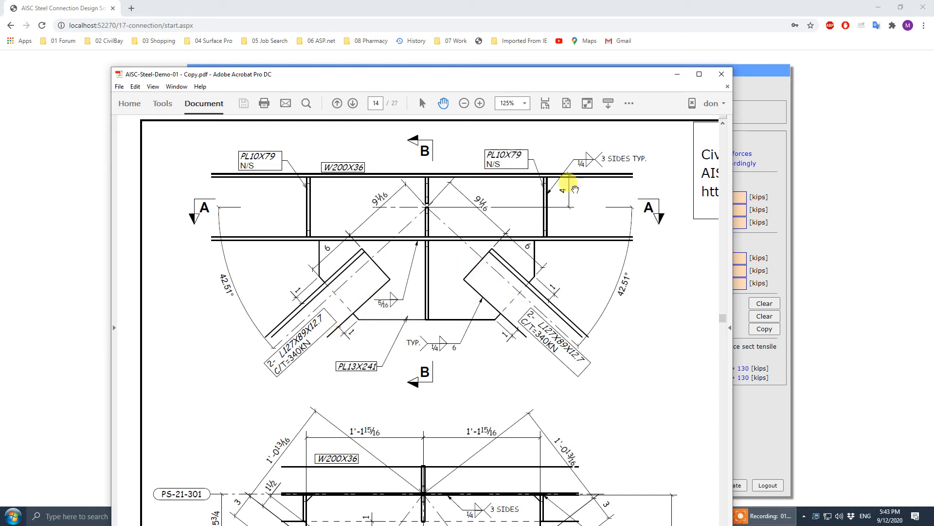
pyautogui.moveTo(615, 77); pyautogui.dragTo(0, 71)
pyautogui.click(534, 87)
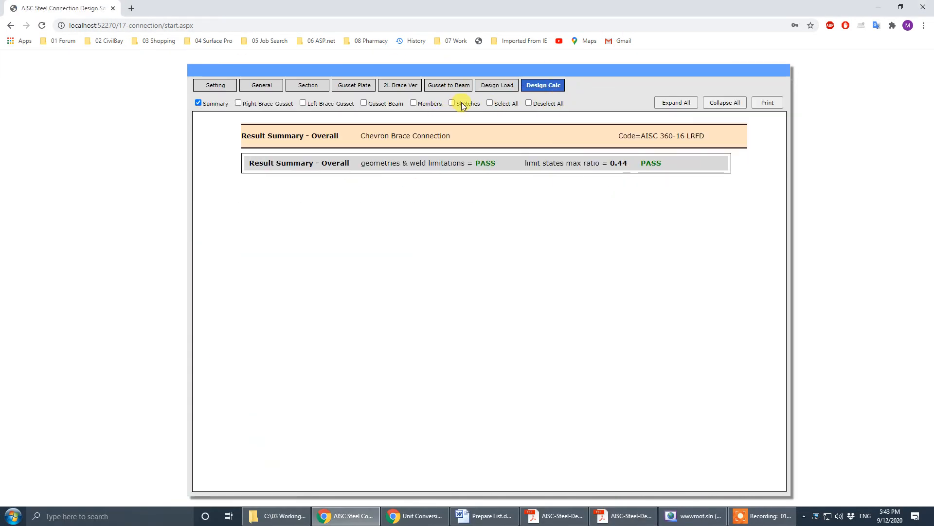
pyautogui.click(462, 105)
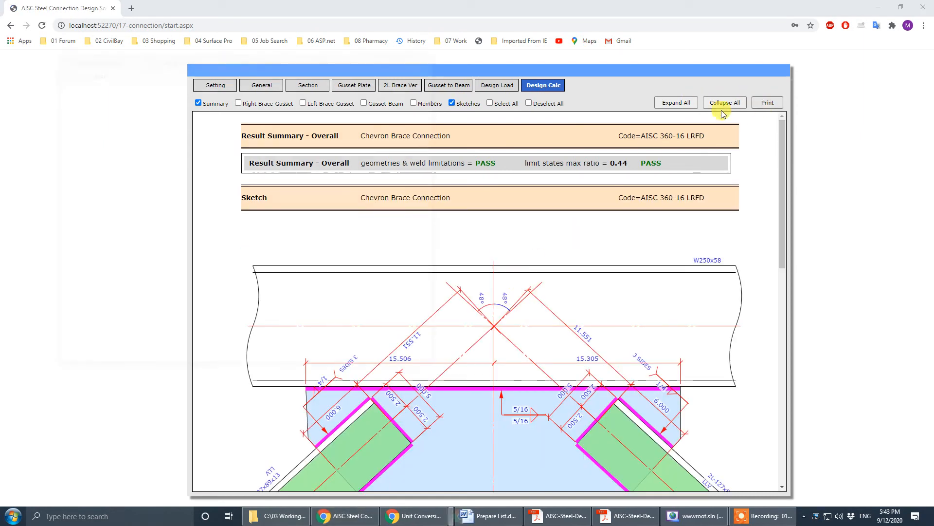
pyautogui.click(768, 102)
pyautogui.click(409, 55)
pyautogui.scroll(-2, 375, 360)
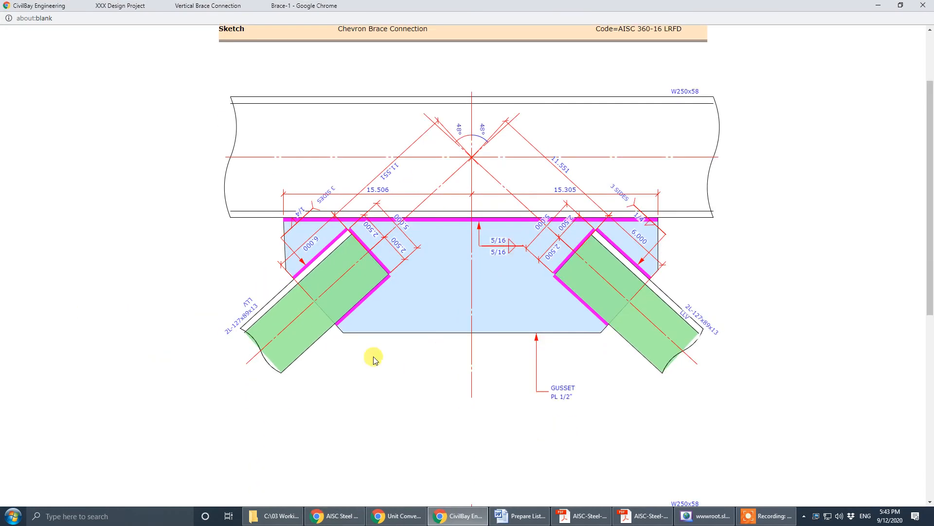
pyautogui.scroll(-5, 419, 217)
pyautogui.scroll(6, 421, 219)
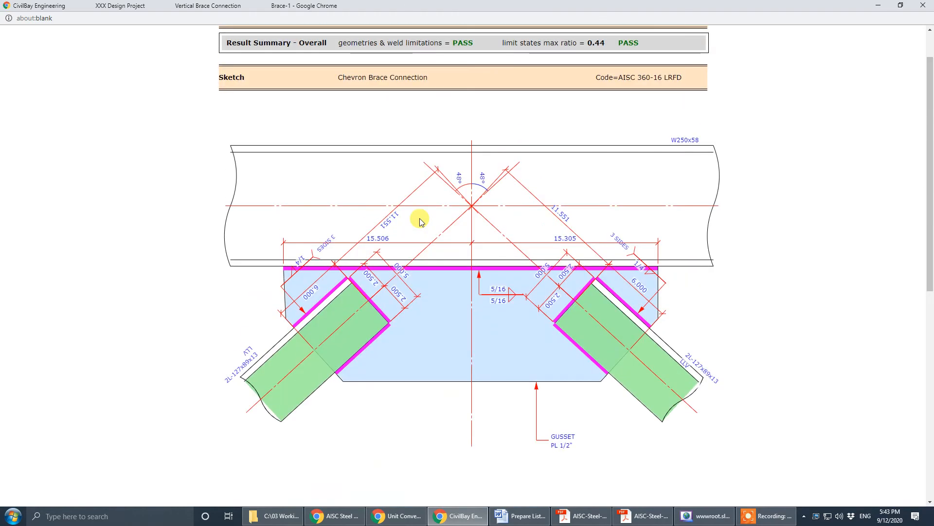
pyautogui.scroll(-8, 419, 219)
pyautogui.scroll(7, 509, 261)
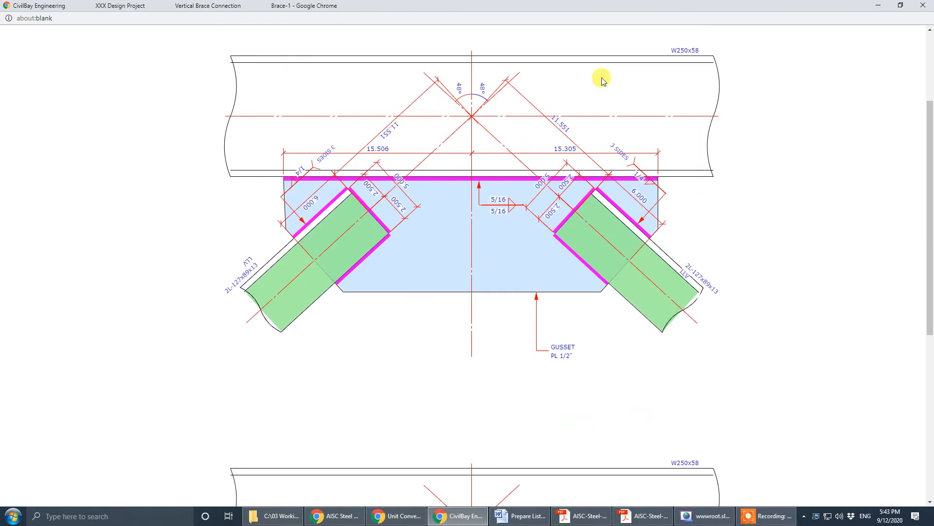
pyautogui.click(923, 5)
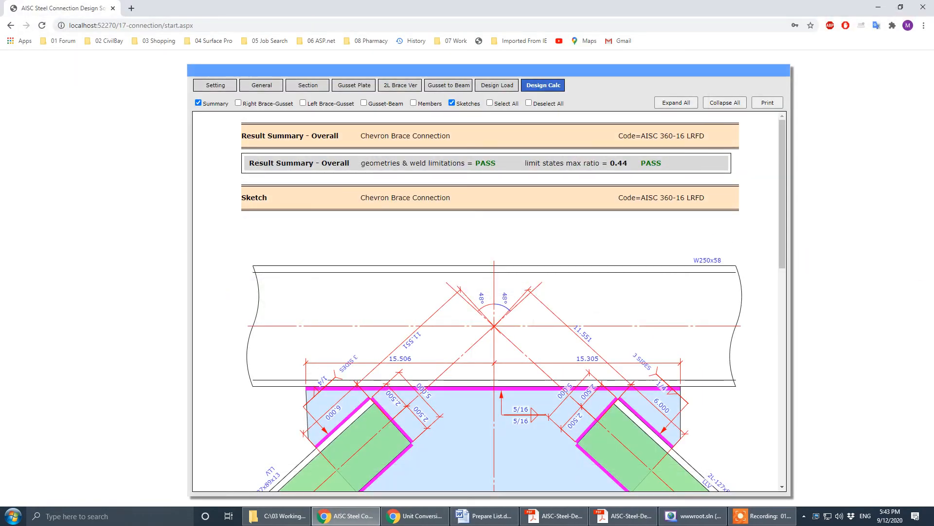
# Examine the sheet 4-70 brace detail and section A-A in Acrobat, and bring up the framing elevation in AISC-Steel-Demo-01.pdf.
pyautogui.hotkey('alt', 'Tab')
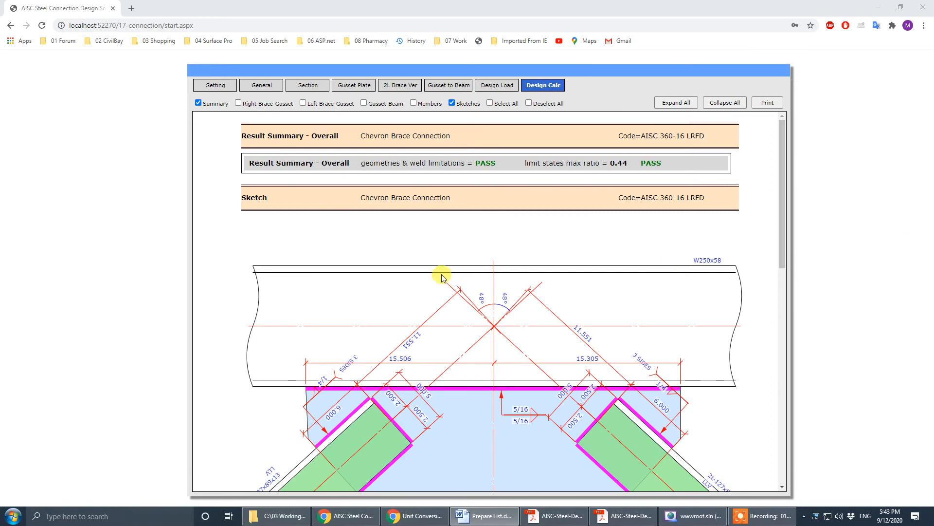
pyautogui.moveTo(0, 68); pyautogui.dragTo(554, 43)
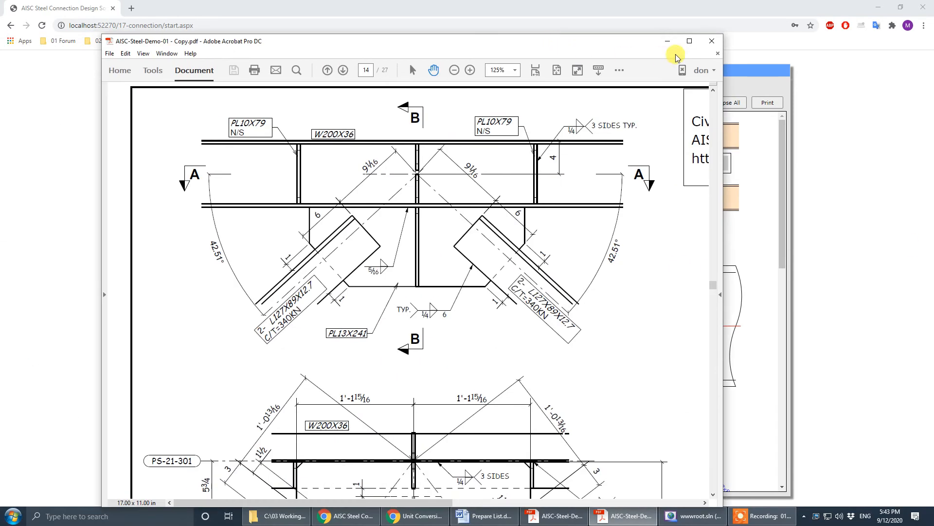
pyautogui.click(693, 41)
pyautogui.moveTo(717, 220); pyautogui.dragTo(643, 257)
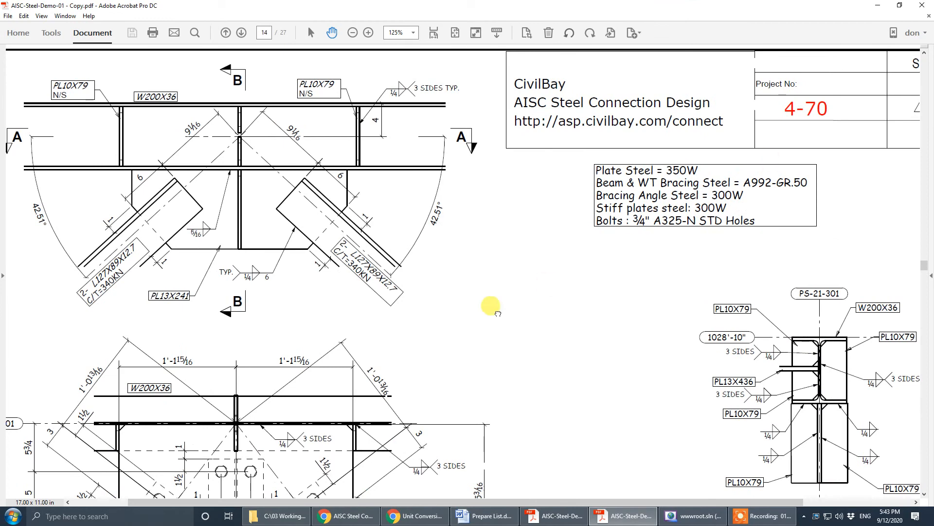
pyautogui.moveTo(443, 408); pyautogui.dragTo(471, 193)
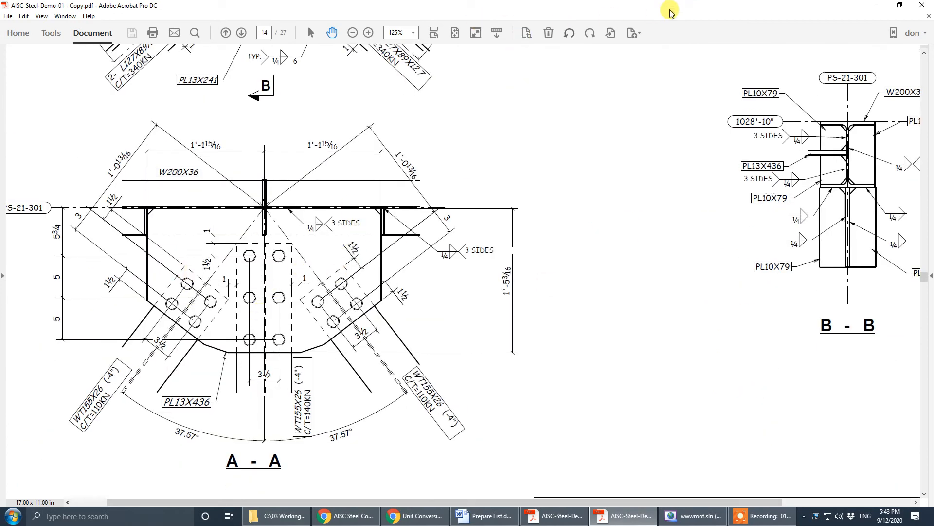
pyautogui.moveTo(673, 6); pyautogui.dragTo(0, 71)
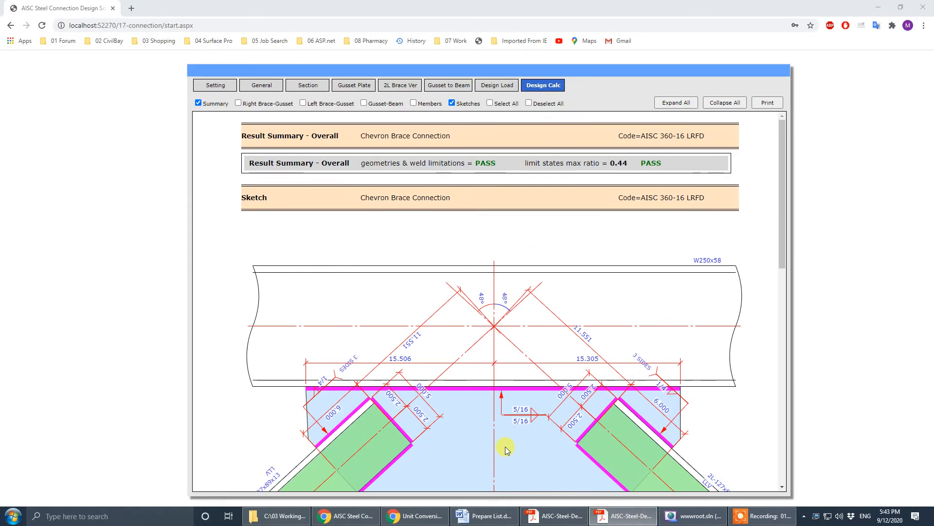
pyautogui.moveTo(621, 522)
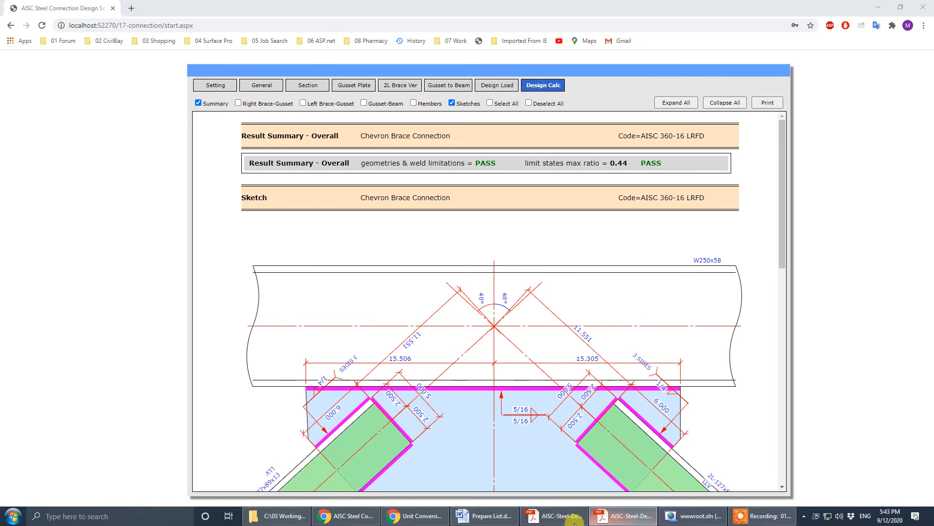
pyautogui.click(557, 516)
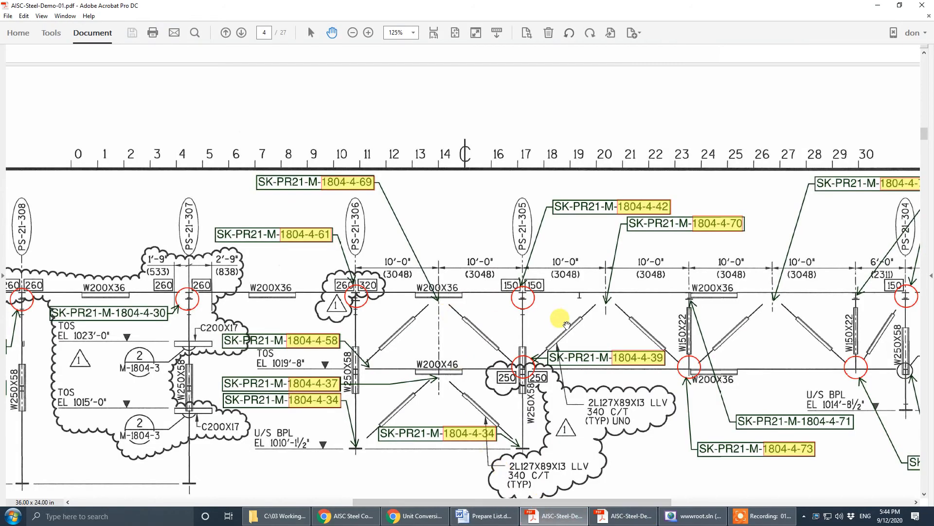
# Locate the sheet 4-70 joint on the plan at TOS EL 1028'-10" and examine the WT braces and framing around it.
pyautogui.scroll(15, 567, 325)
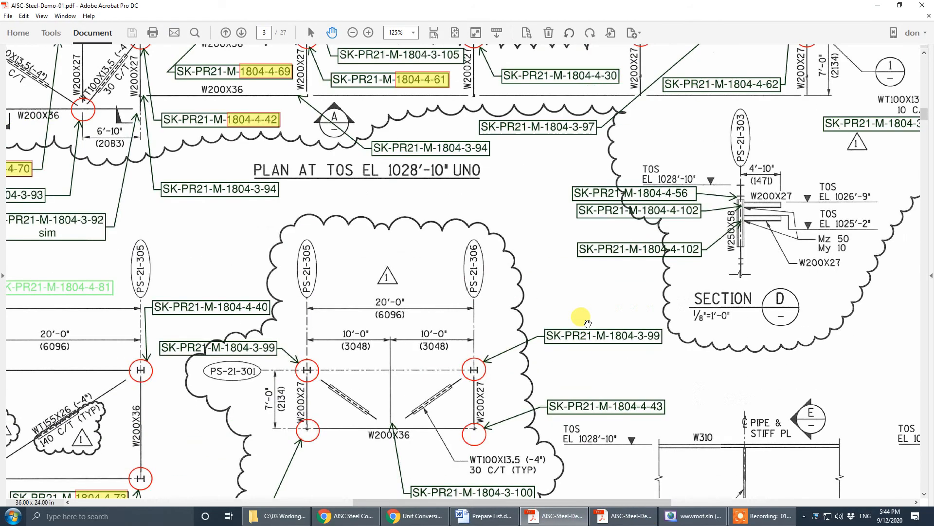
pyautogui.scroll(6, 582, 317)
pyautogui.moveTo(665, 282)
pyautogui.mouseDown()
pyautogui.moveTo(509, 278)
pyautogui.moveTo(530, 242)
pyautogui.mouseUp()
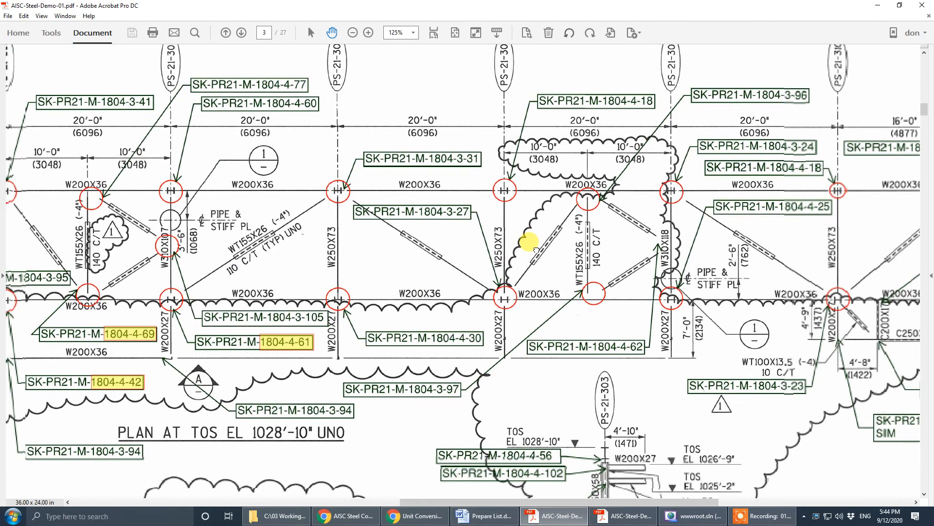
pyautogui.moveTo(542, 279)
pyautogui.mouseDown()
pyautogui.moveTo(551, 335)
pyautogui.moveTo(773, 313)
pyautogui.mouseUp()
pyautogui.moveTo(494, 328); pyautogui.dragTo(761, 308)
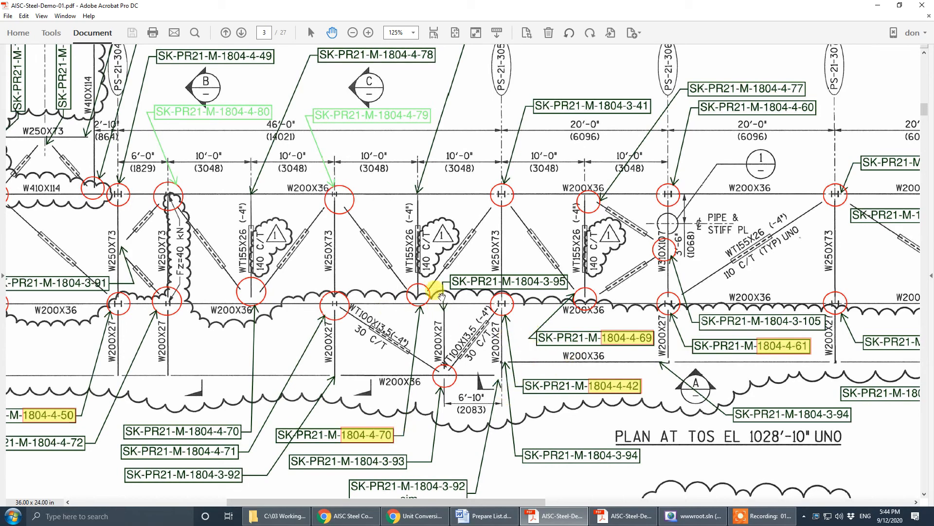
pyautogui.moveTo(431, 457); pyautogui.dragTo(396, 270)
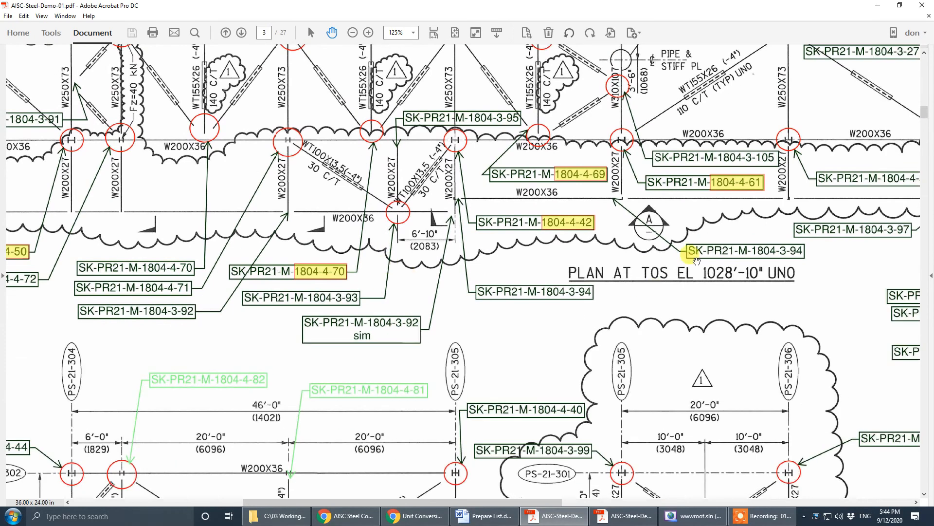
pyautogui.moveTo(263, 167)
pyautogui.mouseDown()
pyautogui.moveTo(500, 264)
pyautogui.moveTo(455, 273)
pyautogui.mouseUp()
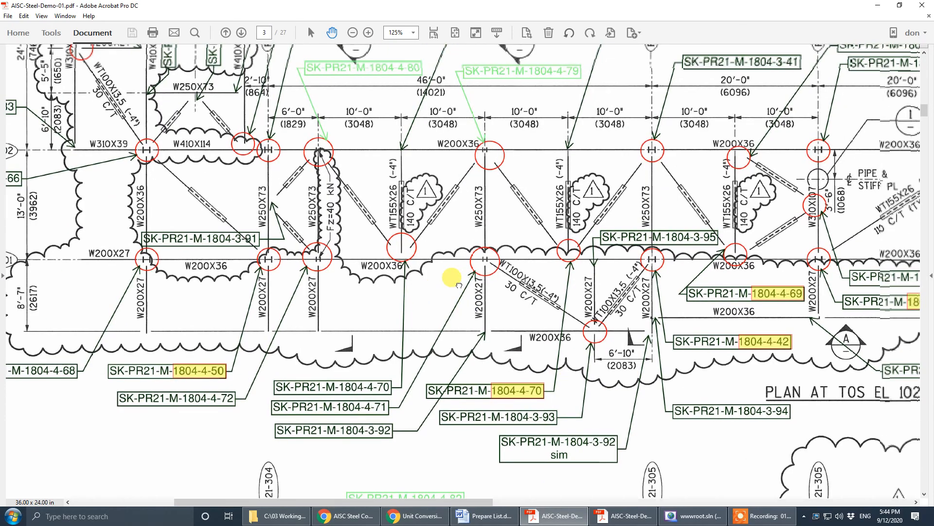
pyautogui.moveTo(573, 246); pyautogui.dragTo(544, 317)
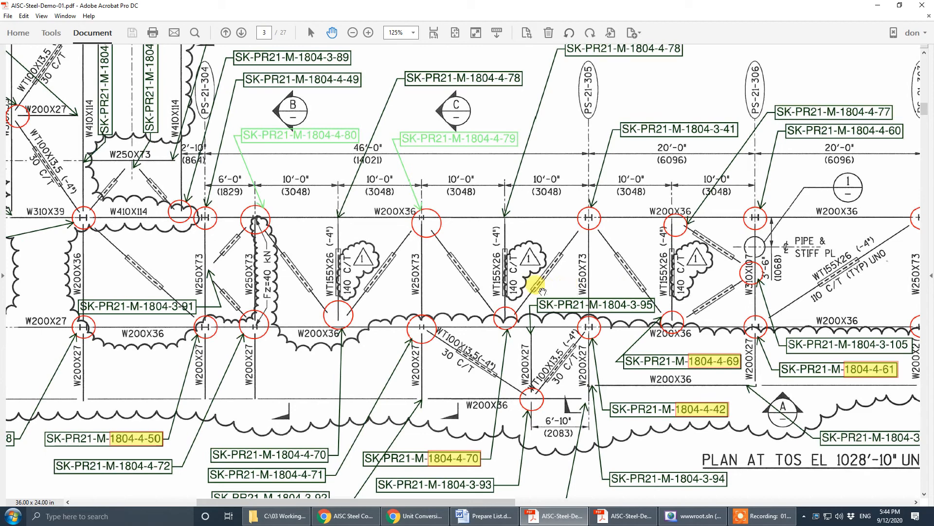
pyautogui.moveTo(396, 294)
pyautogui.mouseDown()
pyautogui.moveTo(511, 281)
pyautogui.moveTo(366, 278)
pyautogui.moveTo(303, 289)
pyautogui.mouseUp()
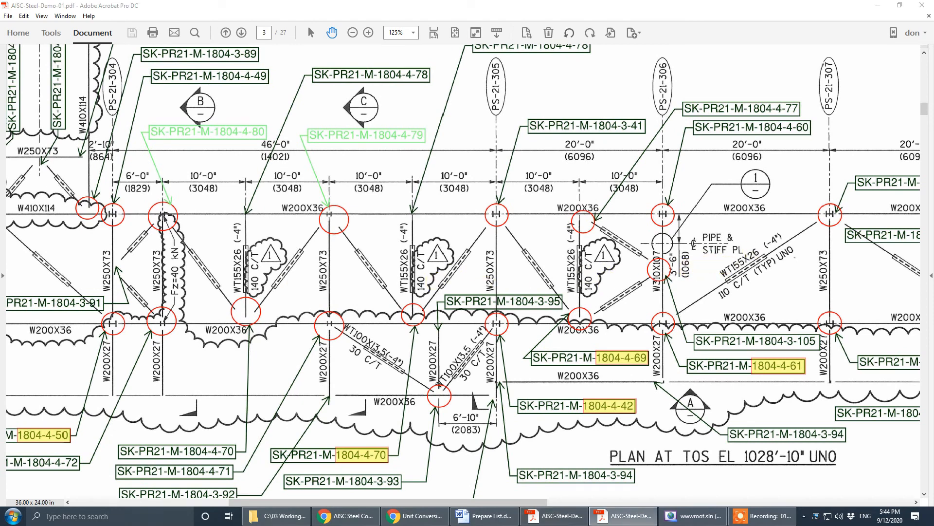
# Compare section A-A in AISC-Steel-Demo-01 - Copy.pdf with the sheet 4-70 joint on the plan.
pyautogui.moveTo(0, 71); pyautogui.dragTo(481, 70)
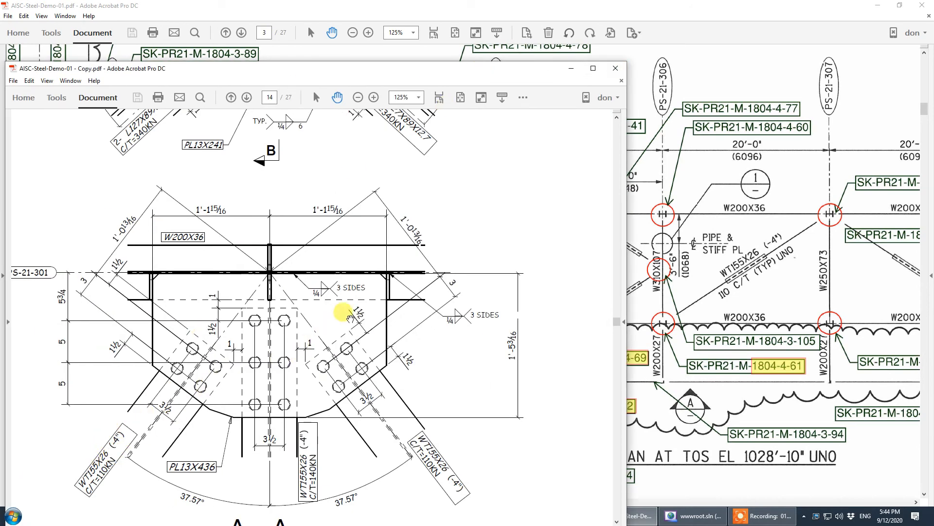
pyautogui.moveTo(303, 327); pyautogui.dragTo(339, 267)
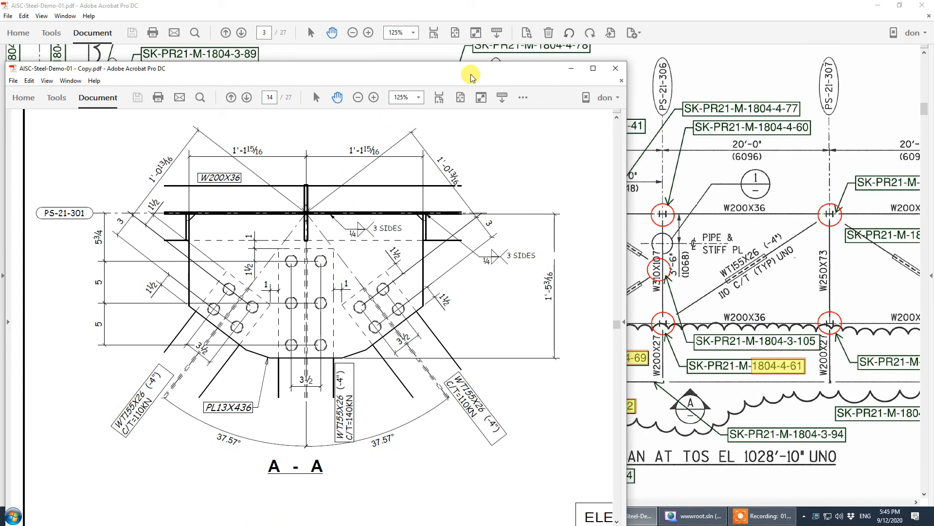
pyautogui.moveTo(470, 69); pyautogui.dragTo(22, 133)
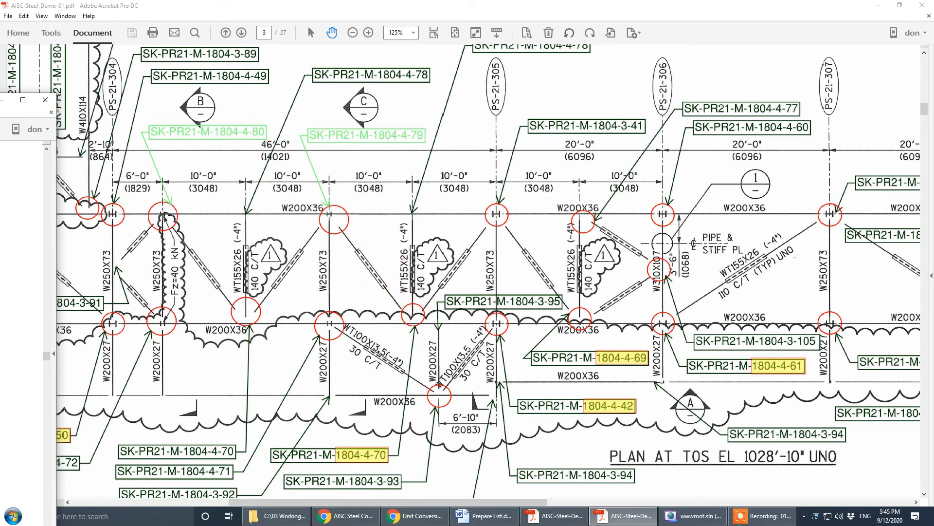
pyautogui.moveTo(0, 101); pyautogui.dragTo(525, 30)
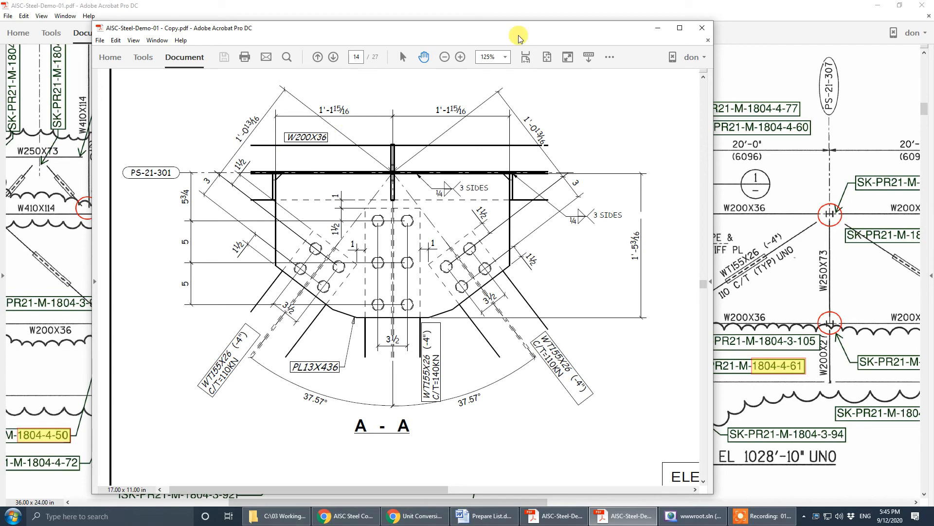
pyautogui.moveTo(519, 37); pyautogui.dragTo(0, 64)
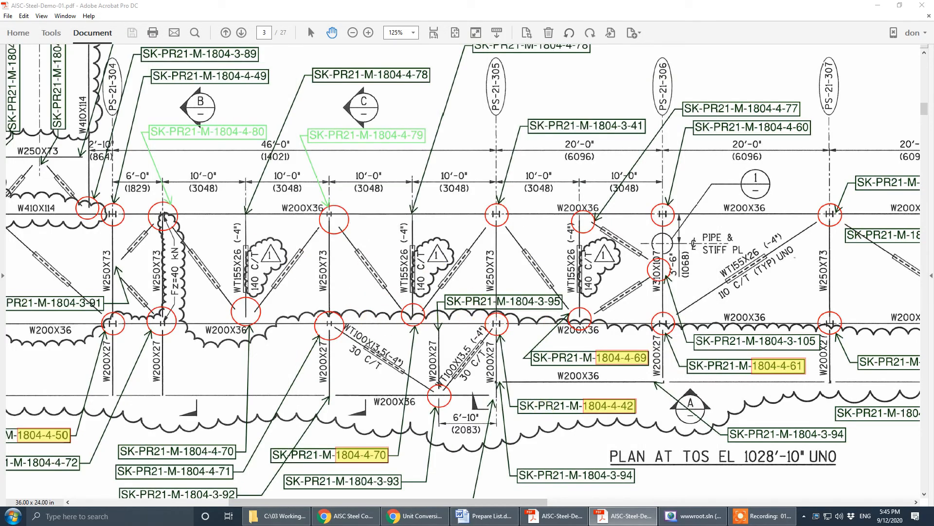
pyautogui.moveTo(0, 80); pyautogui.dragTo(433, 57)
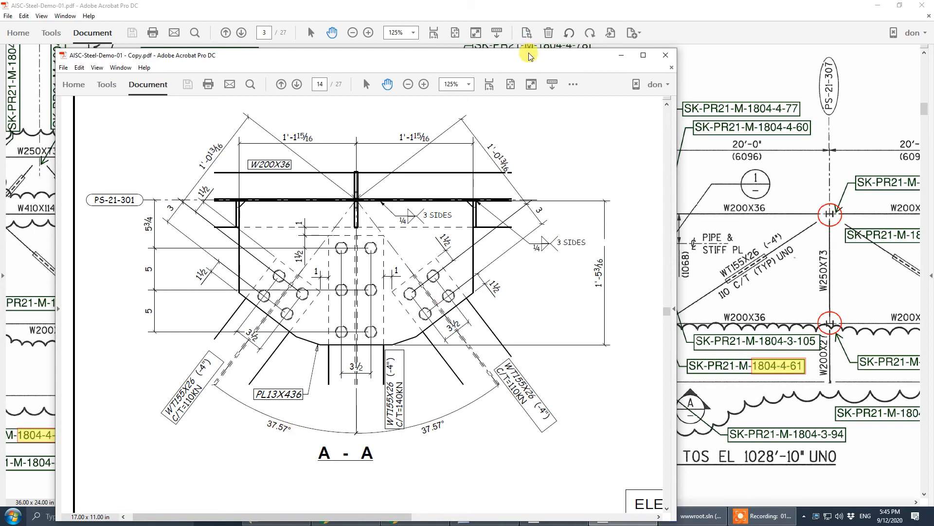
pyautogui.moveTo(529, 55); pyautogui.dragTo(0, 54)
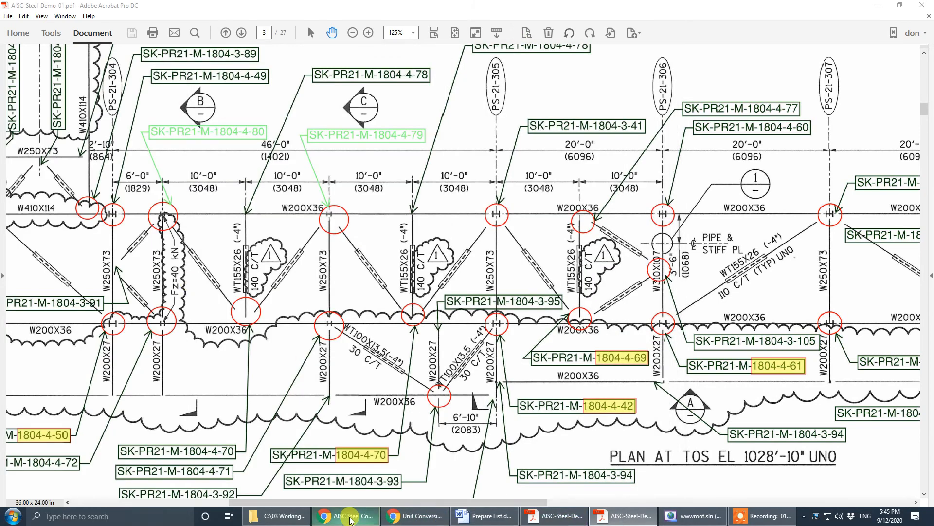
# Switch to the AISC steel connection design page in Chrome and set the brace connection type to Ver Brace in the general settings.
pyautogui.click(344, 516)
pyautogui.click(261, 86)
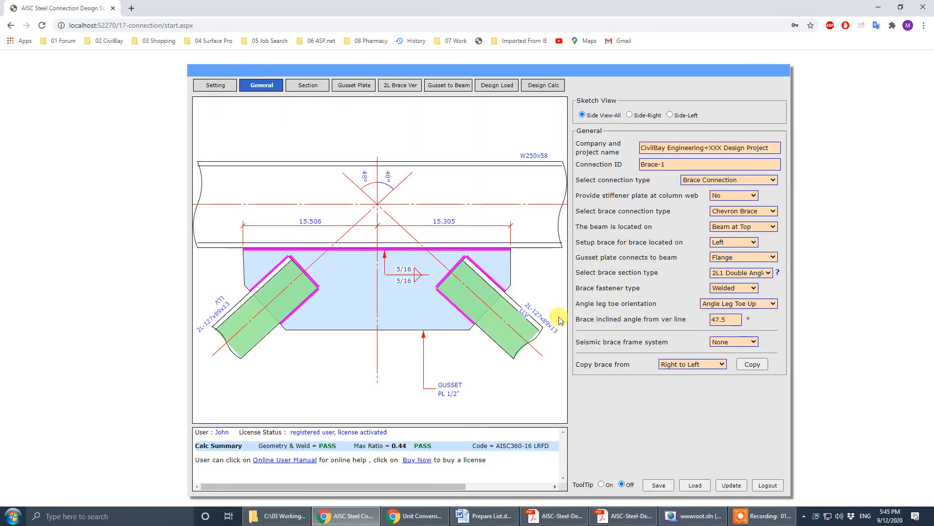
pyautogui.click(625, 516)
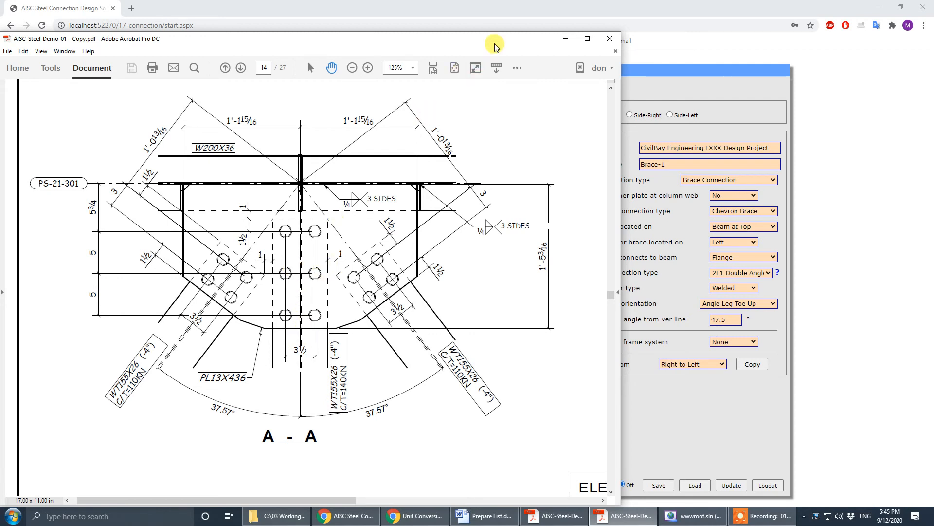
pyautogui.moveTo(495, 44); pyautogui.dragTo(0, 80)
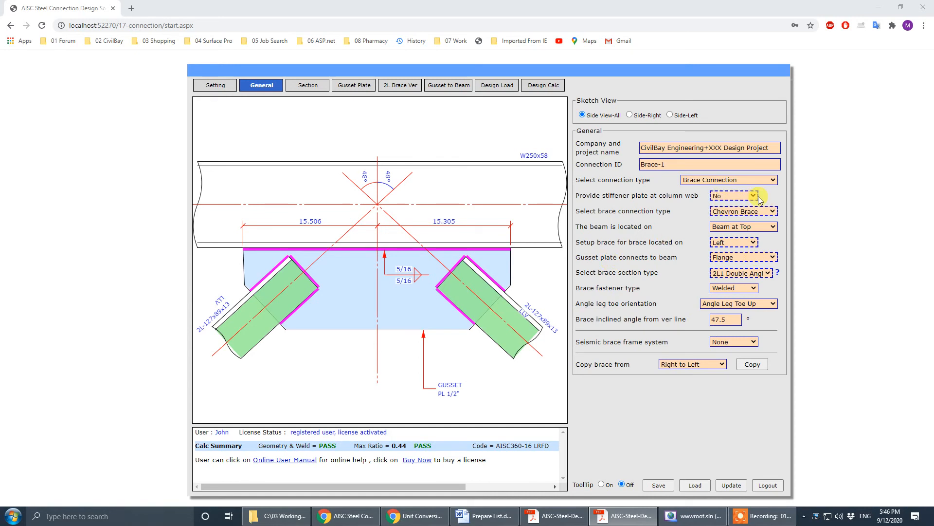
pyautogui.click(768, 213)
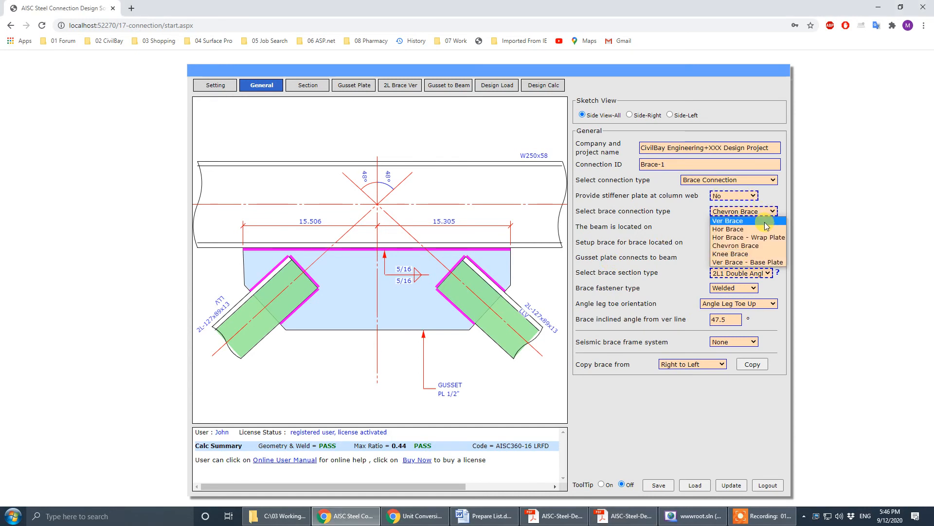
pyautogui.click(762, 221)
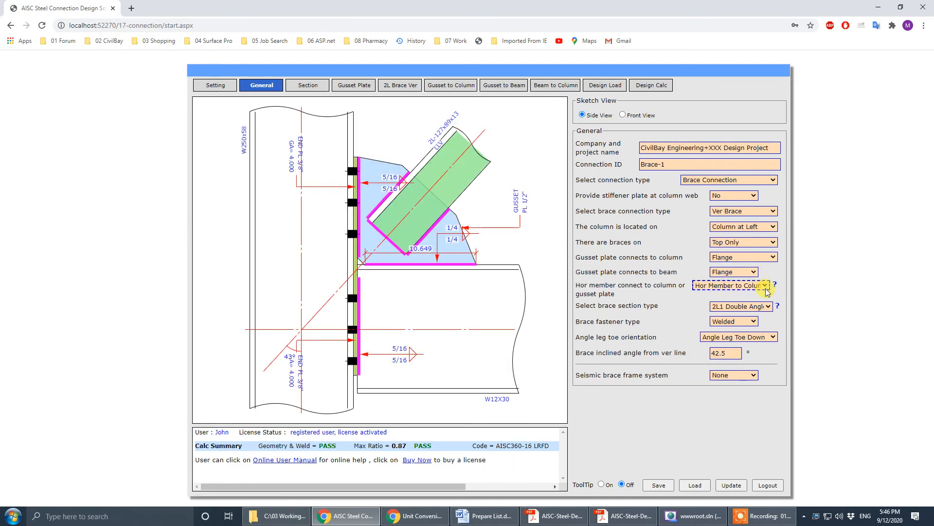
# Review the manual's help on horizontal member connection types and compare it with section A-A of the drawing.
pyautogui.click(775, 286)
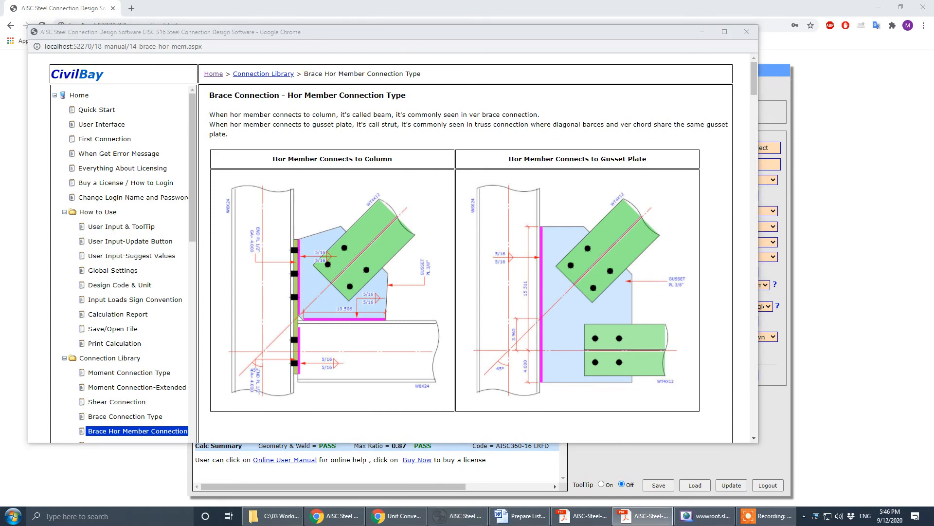
pyautogui.moveTo(0, 81)
pyautogui.mouseDown()
pyautogui.moveTo(478, 78)
pyautogui.moveTo(682, 63)
pyautogui.mouseUp()
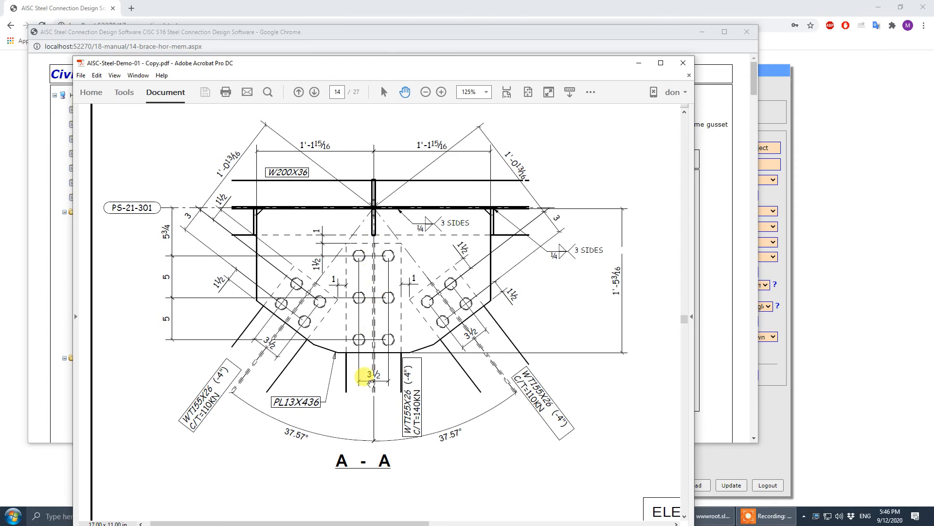
pyautogui.moveTo(516, 63); pyautogui.dragTo(475, 71)
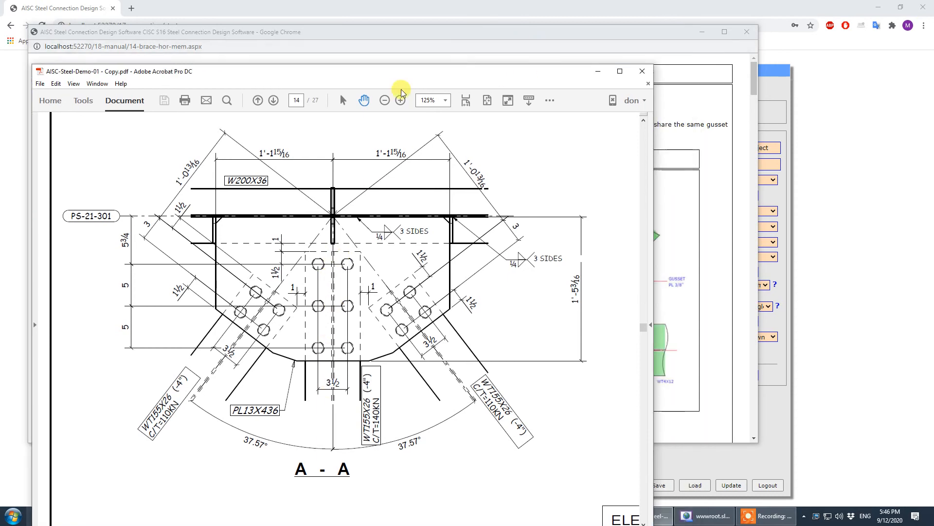
pyautogui.moveTo(401, 89); pyautogui.dragTo(6, 164)
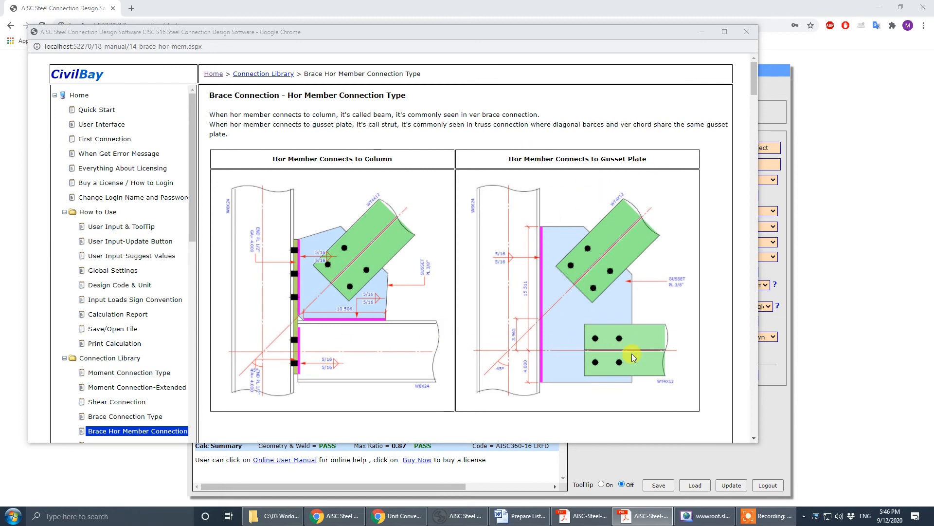
pyautogui.click(747, 31)
# Set the horizontal member to connect to the gusset plate.
pyautogui.click(760, 288)
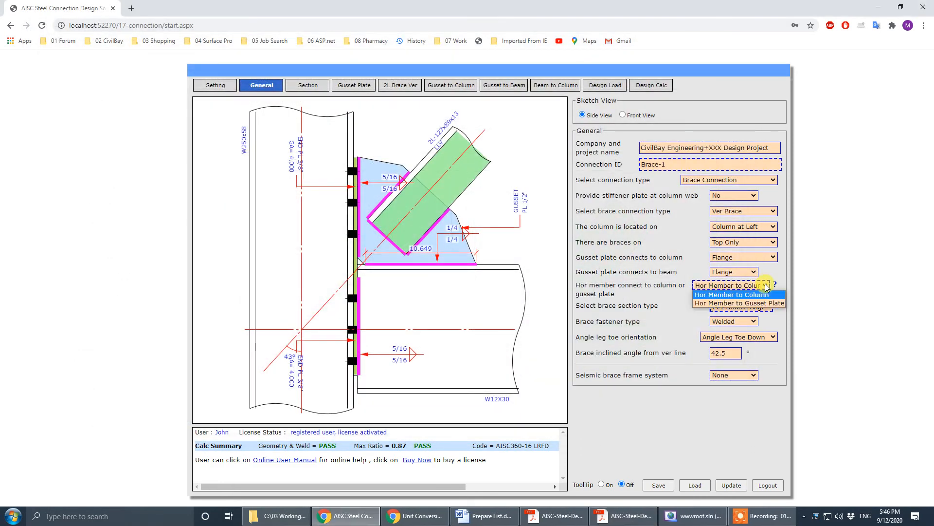
pyautogui.click(766, 304)
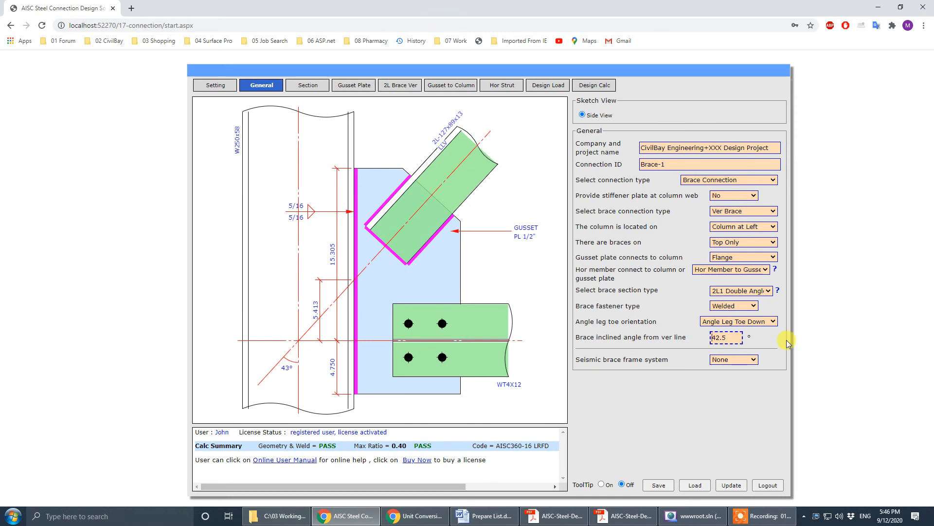
pyautogui.press('Tab')
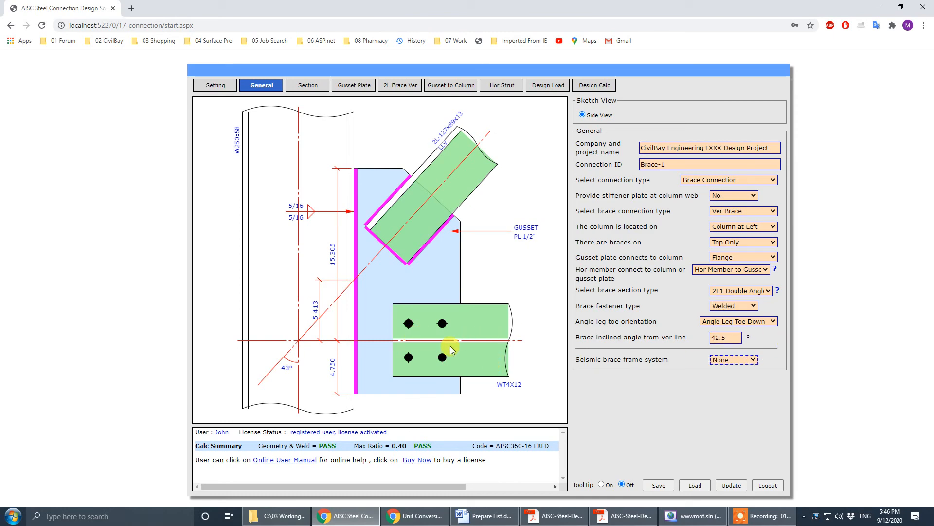
# Check section A-A, and define the brace as a bolted WT Shape positioned behind the gusset.
pyautogui.click(624, 516)
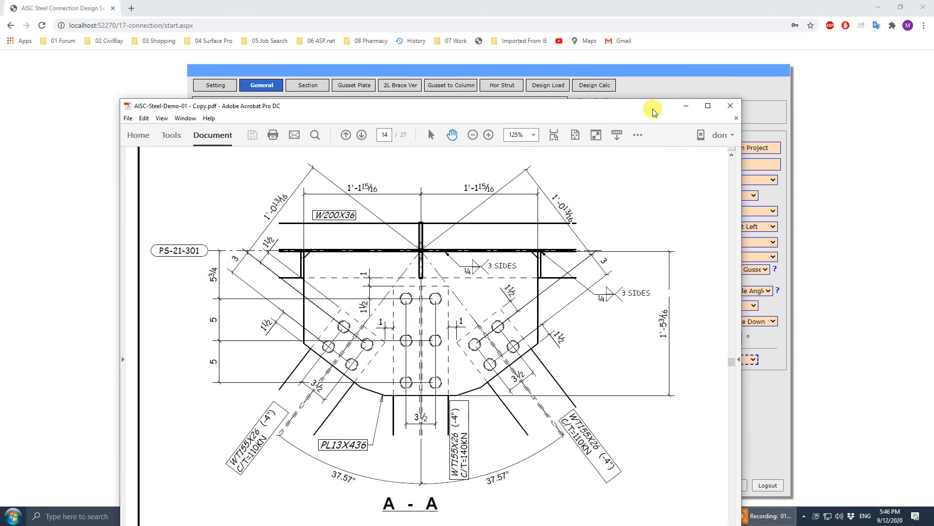
pyautogui.moveTo(495, 107); pyautogui.dragTo(0, 146)
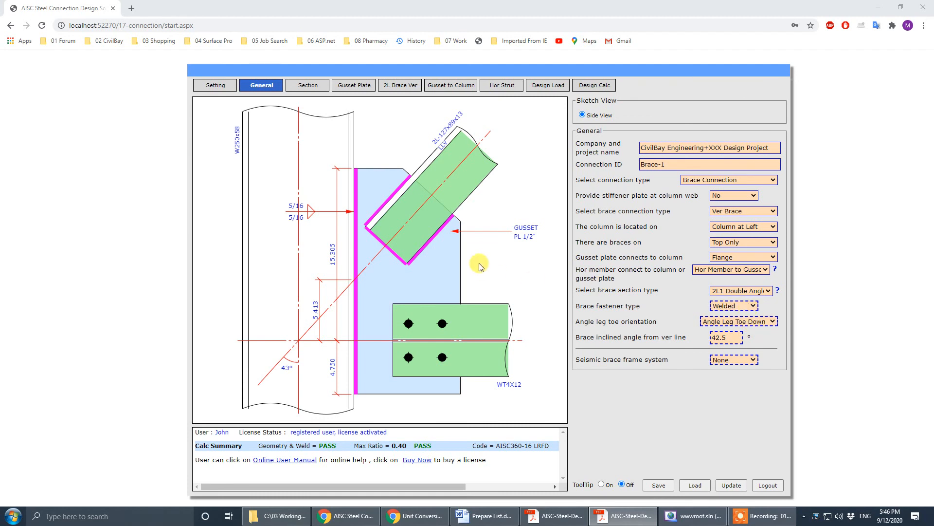
pyautogui.click(769, 292)
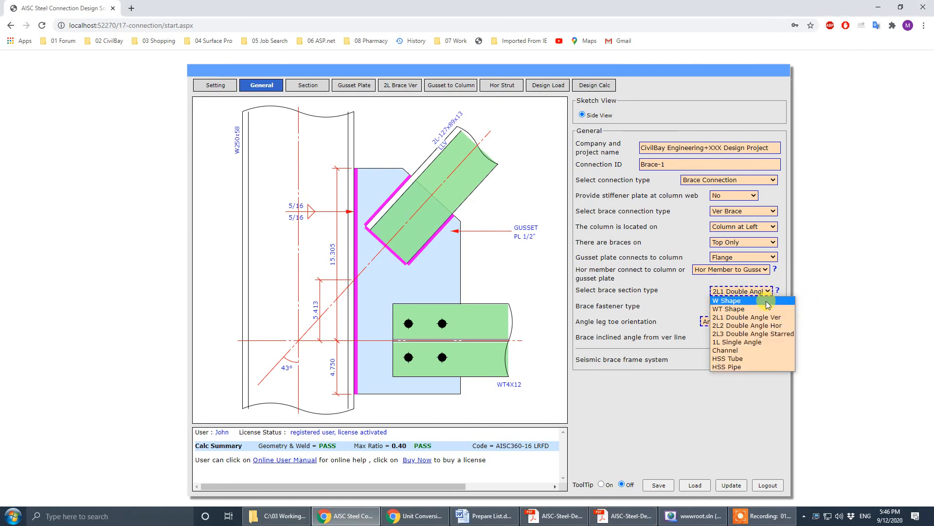
pyautogui.click(765, 311)
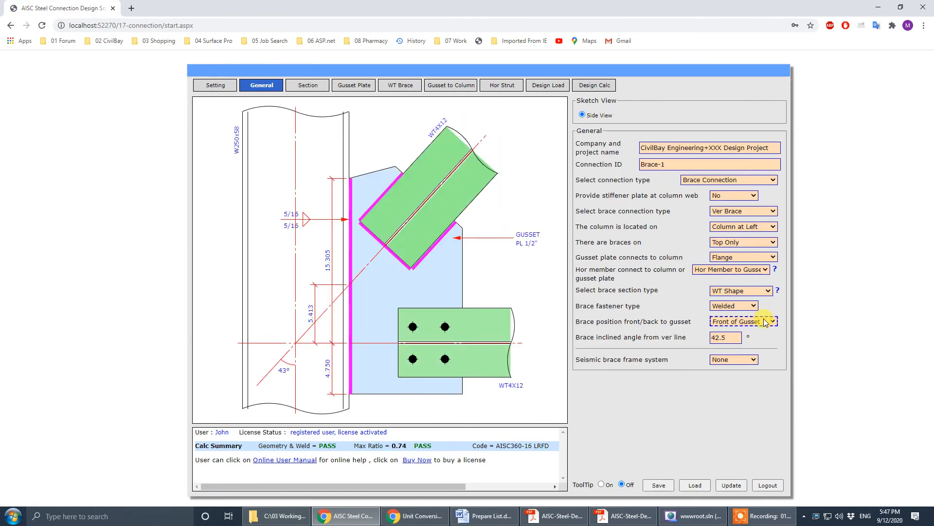
pyautogui.click(765, 321)
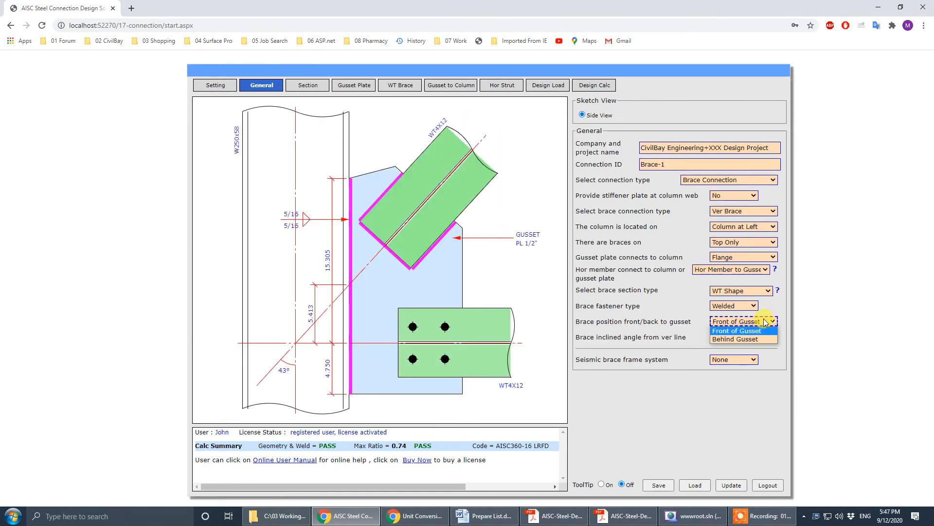
pyautogui.click(747, 339)
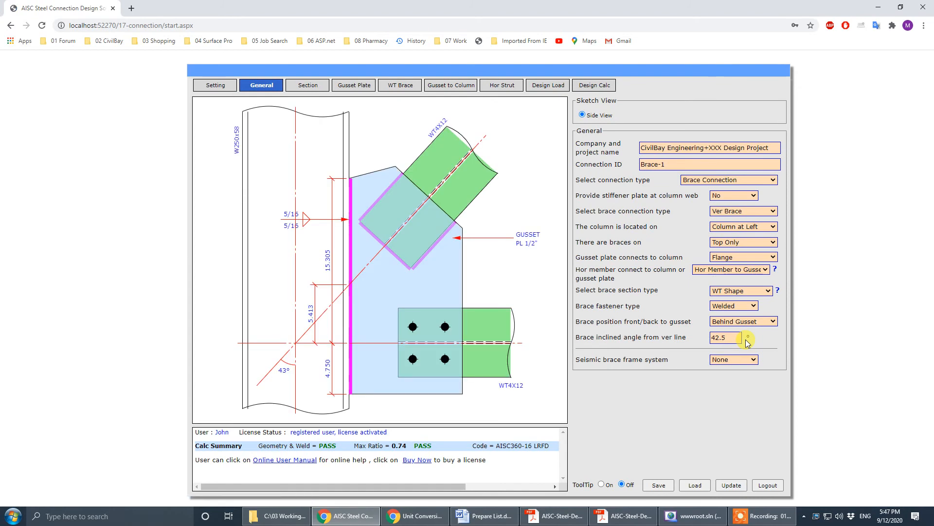
pyautogui.click(740, 306)
pyautogui.click(740, 317)
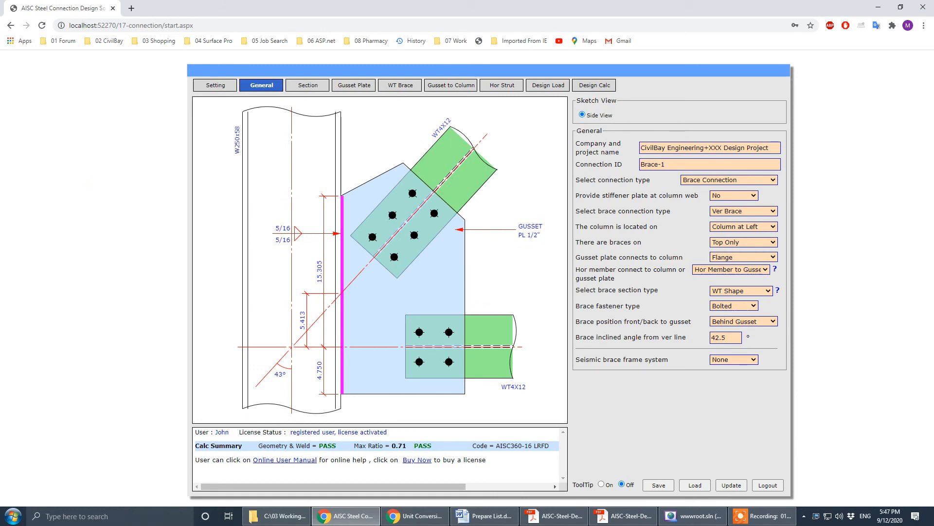
# Check section A-A, connect the gusset plate to the column web, and place the column at top with braces on the right only.
pyautogui.moveTo(0, 92); pyautogui.dragTo(457, 91)
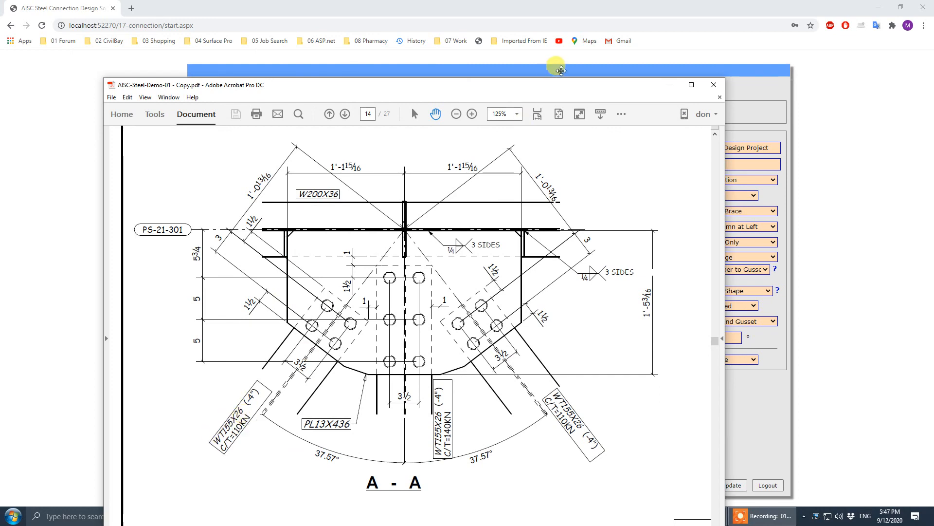
pyautogui.moveTo(574, 90)
pyautogui.mouseDown()
pyautogui.moveTo(217, 99)
pyautogui.moveTo(604, 103)
pyautogui.mouseUp()
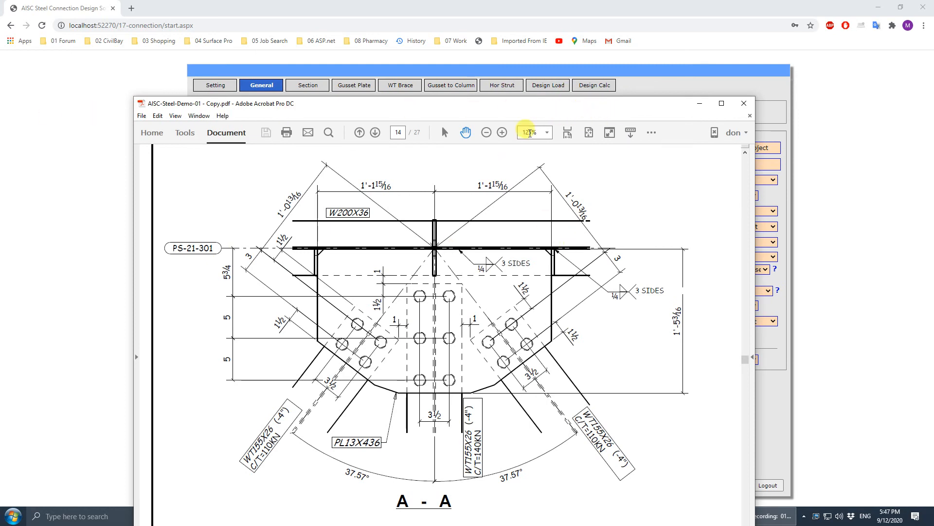
pyautogui.moveTo(653, 109); pyautogui.dragTo(0, 136)
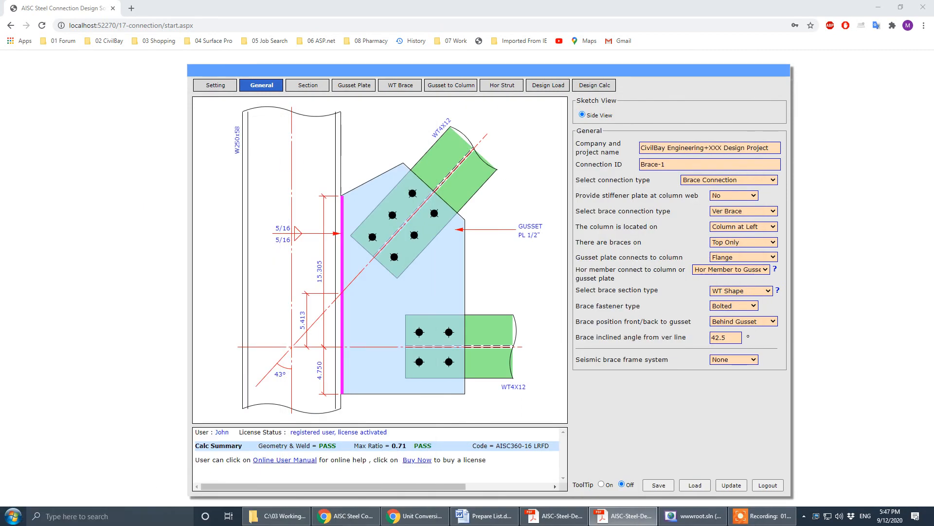
pyautogui.click(749, 257)
pyautogui.click(750, 271)
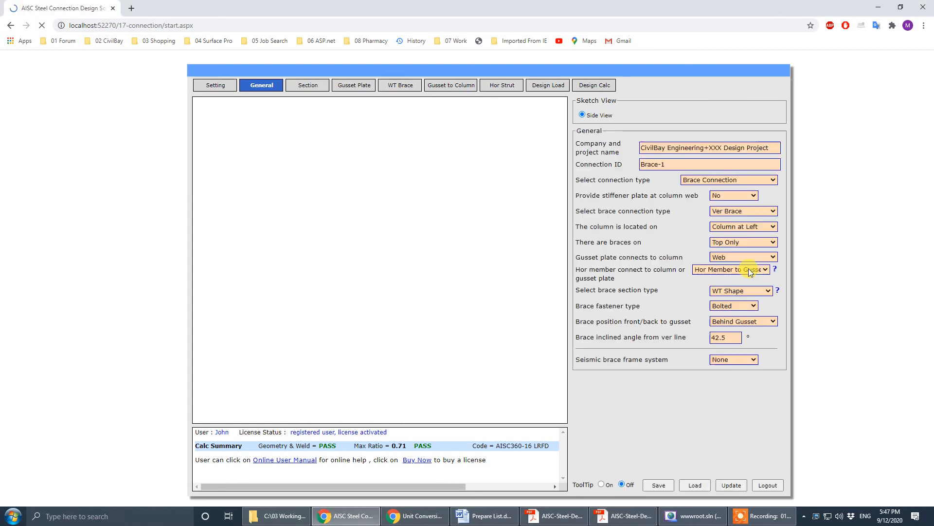
pyautogui.click(754, 228)
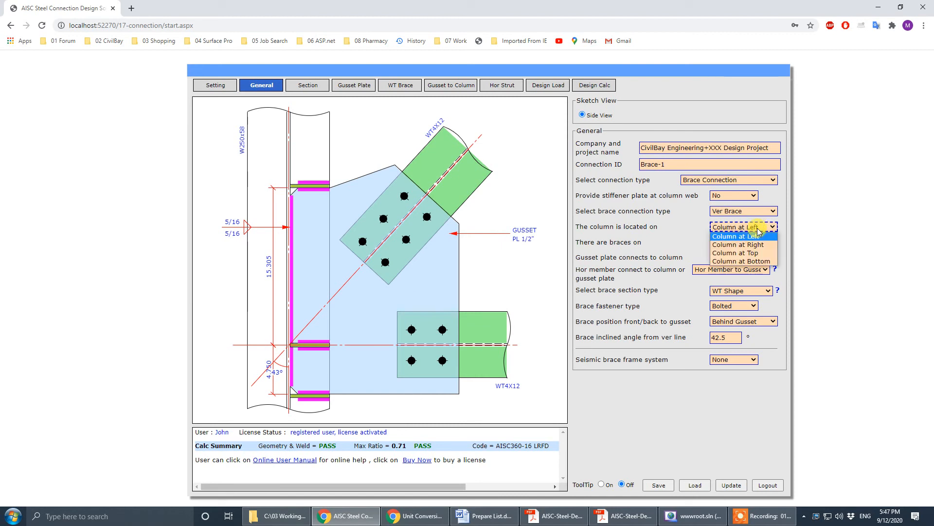
pyautogui.click(759, 254)
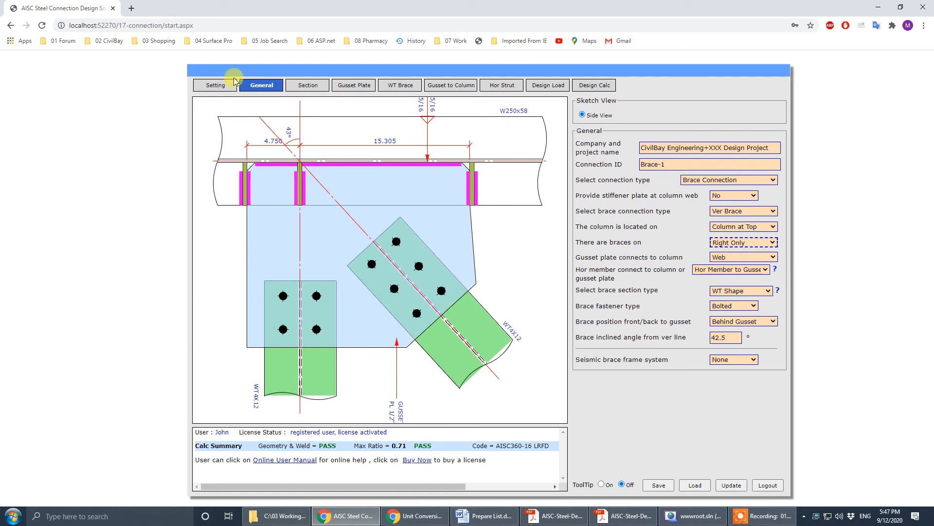
# Set the column section to W200x36 from the Canadian CISC Steel Handbook library.
pyautogui.click(306, 83)
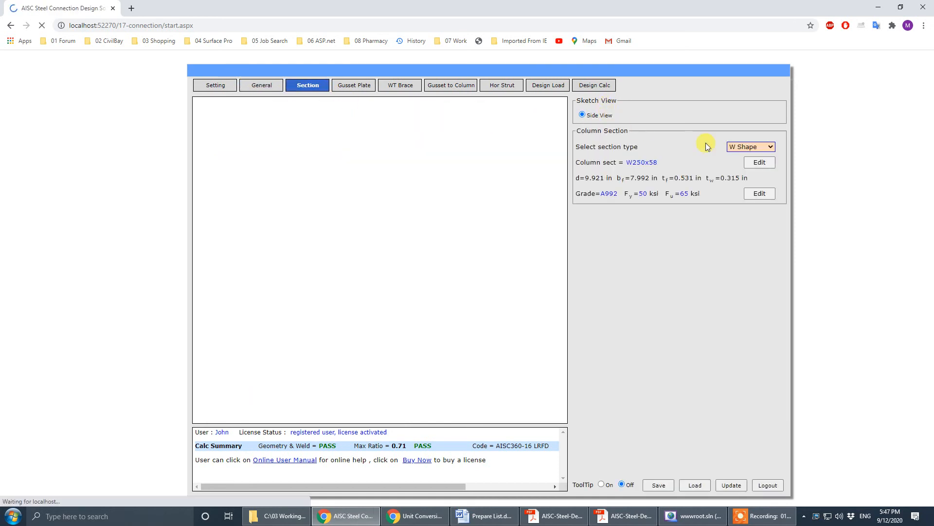
pyautogui.click(769, 159)
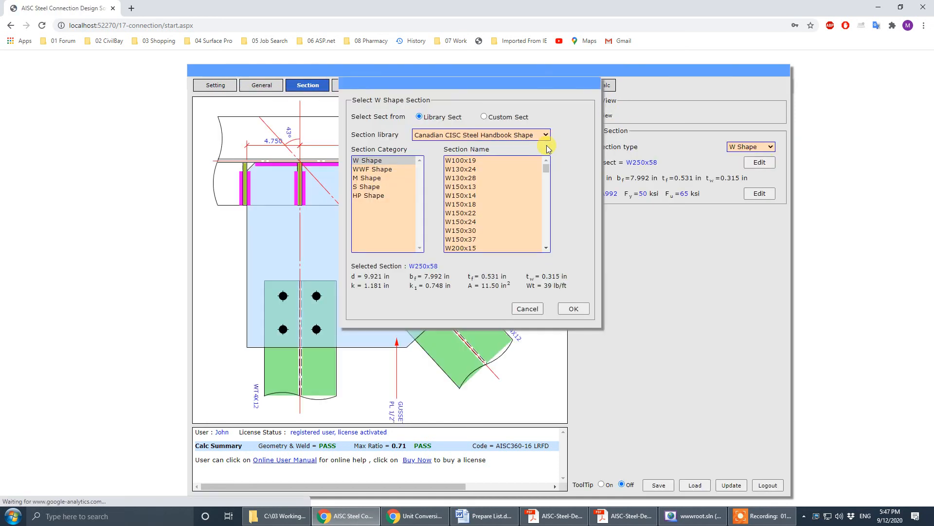
pyautogui.moveTo(546, 168); pyautogui.dragTo(546, 177)
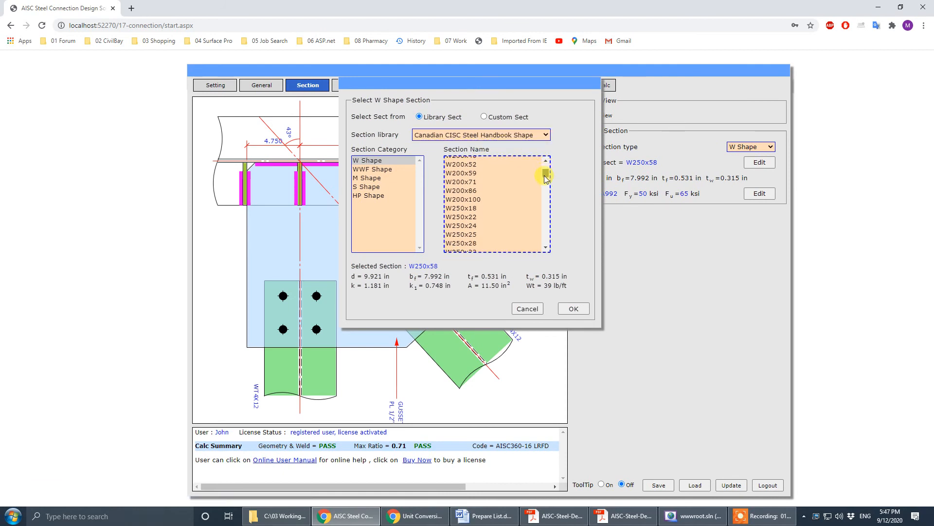
pyautogui.click(547, 162)
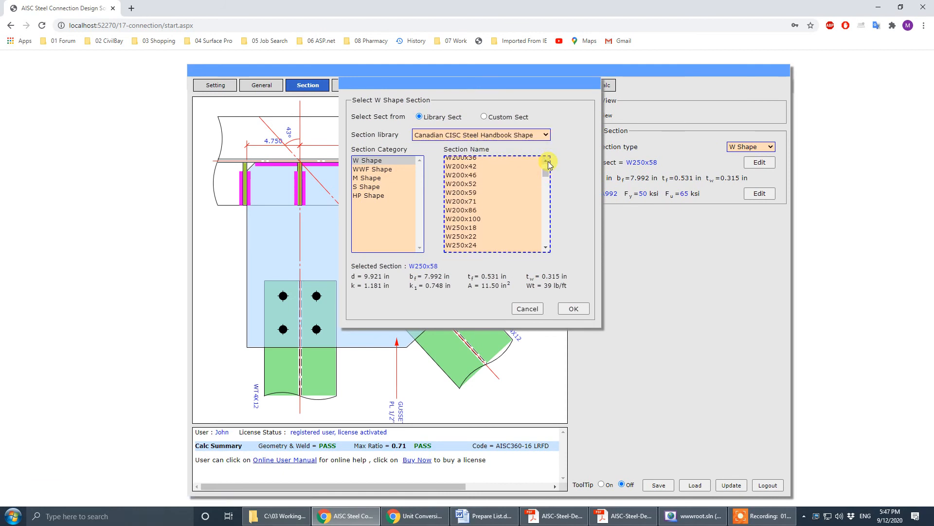
pyautogui.click(547, 162)
pyautogui.click(466, 177)
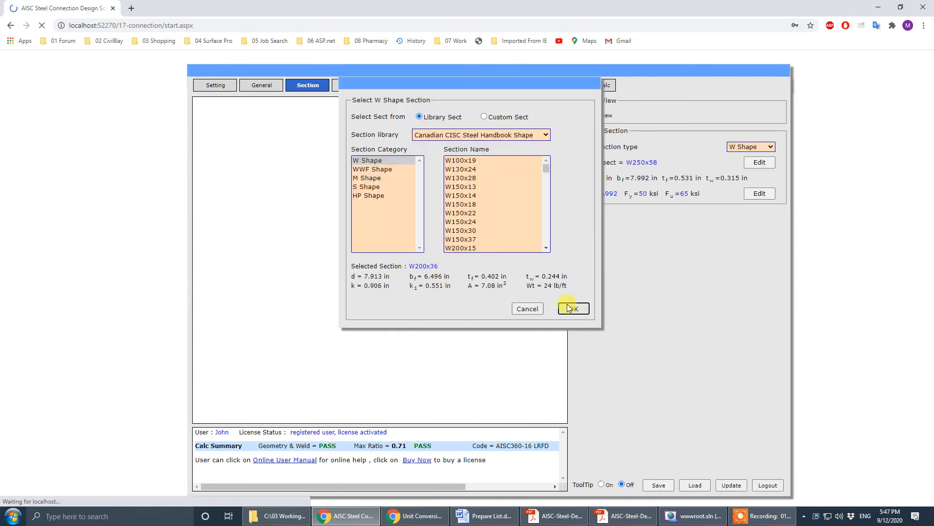
pyautogui.click(570, 308)
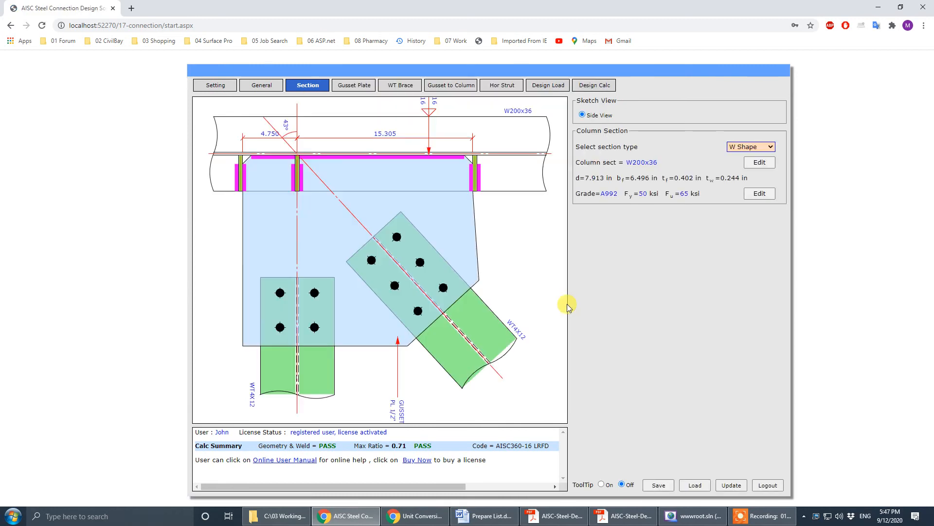
# Look up the brace angle in section A-A and set the brace inclined angle from the vertical line to 37.6°.
pyautogui.click(265, 86)
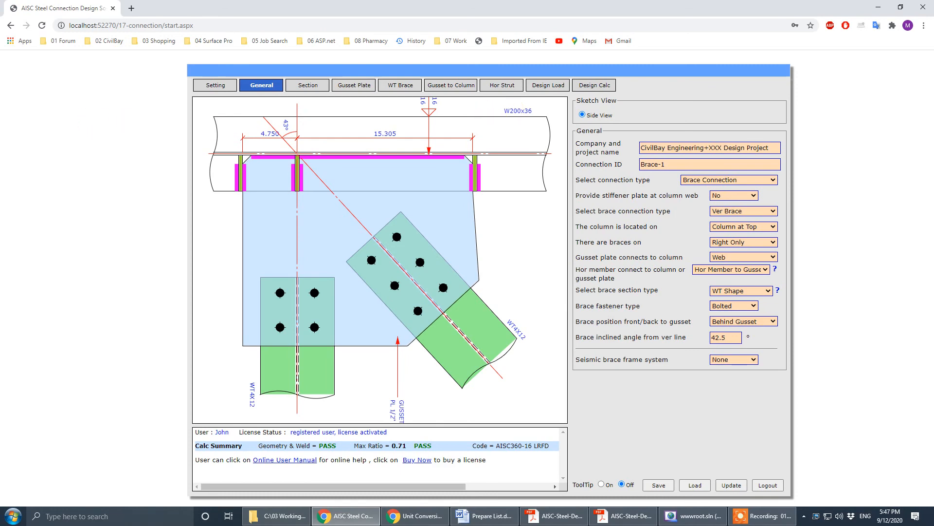
pyautogui.click(624, 516)
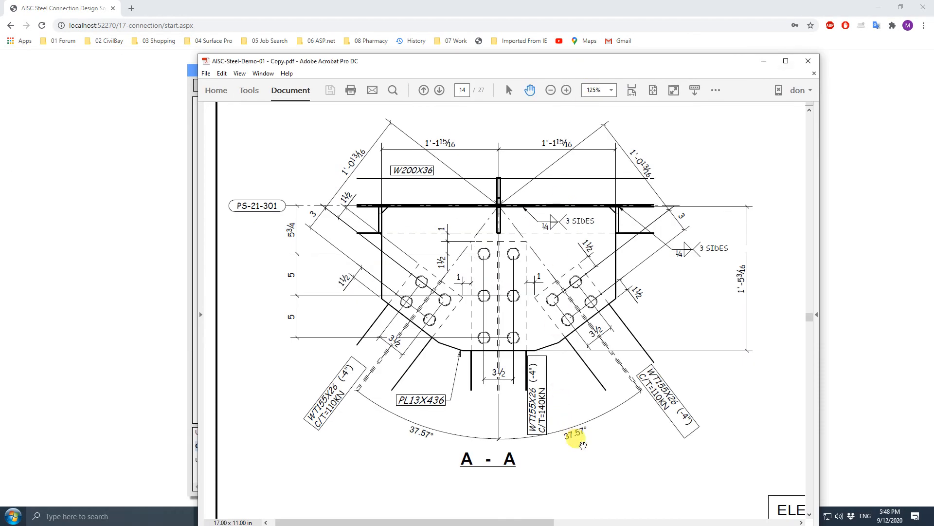
pyautogui.moveTo(687, 65); pyautogui.dragTo(0, 82)
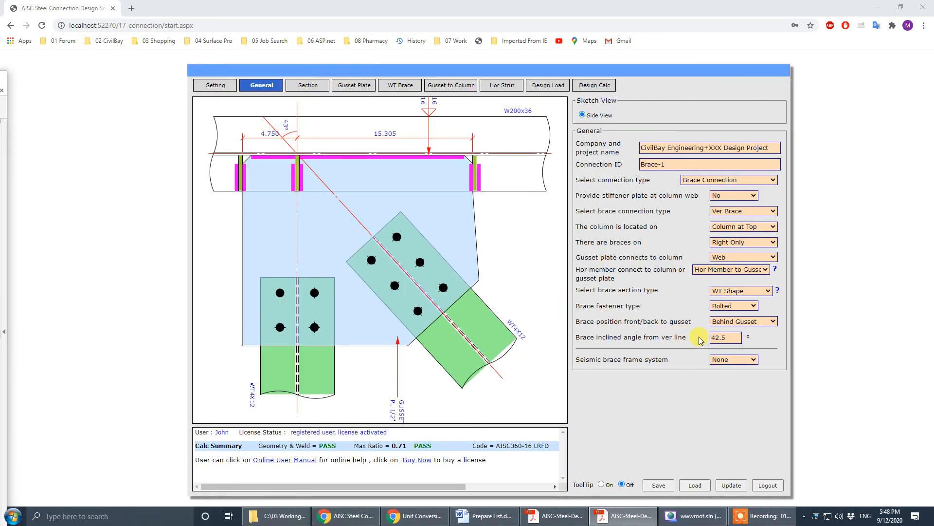
pyautogui.click(720, 337)
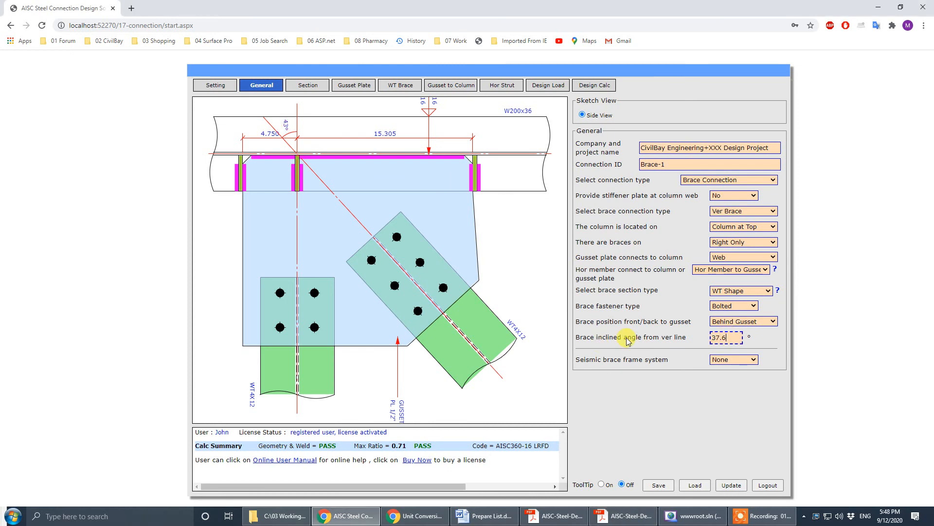
pyautogui.write('37.6')
pyautogui.press('Tab')
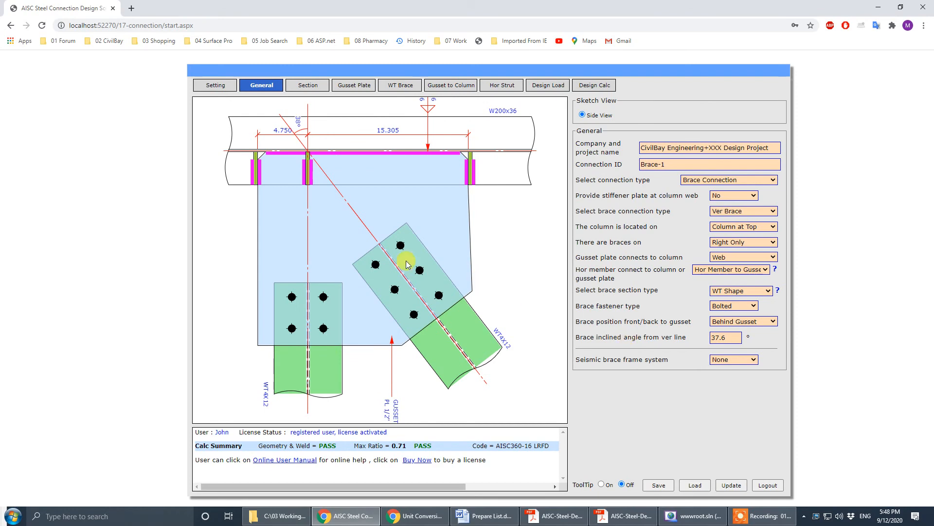
# Check the brace size in section A-A and set the WT brace section to WT155x26 from the Canadian CISC Steel Handbook library.
pyautogui.moveTo(0, 82); pyautogui.dragTo(528, 81)
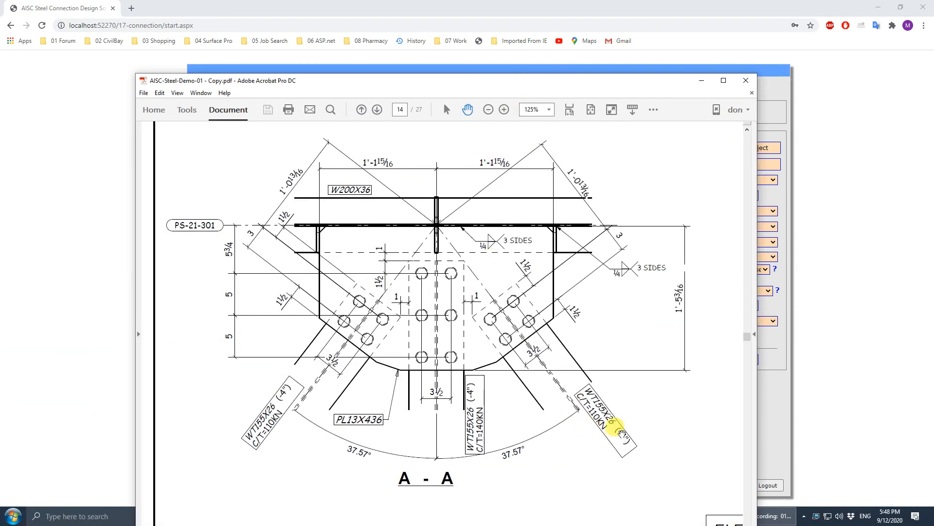
pyautogui.click(701, 80)
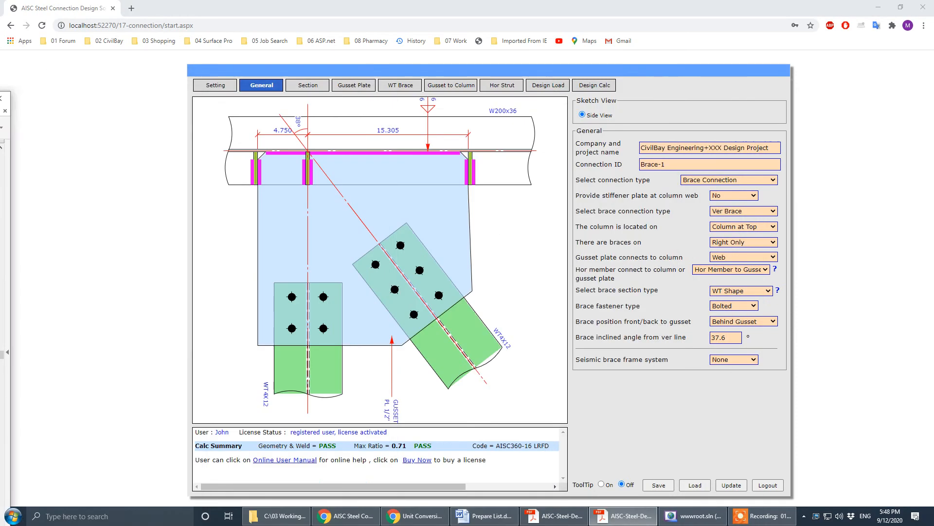
pyautogui.moveTo(0, 35); pyautogui.dragTo(0, 34)
pyautogui.click(411, 86)
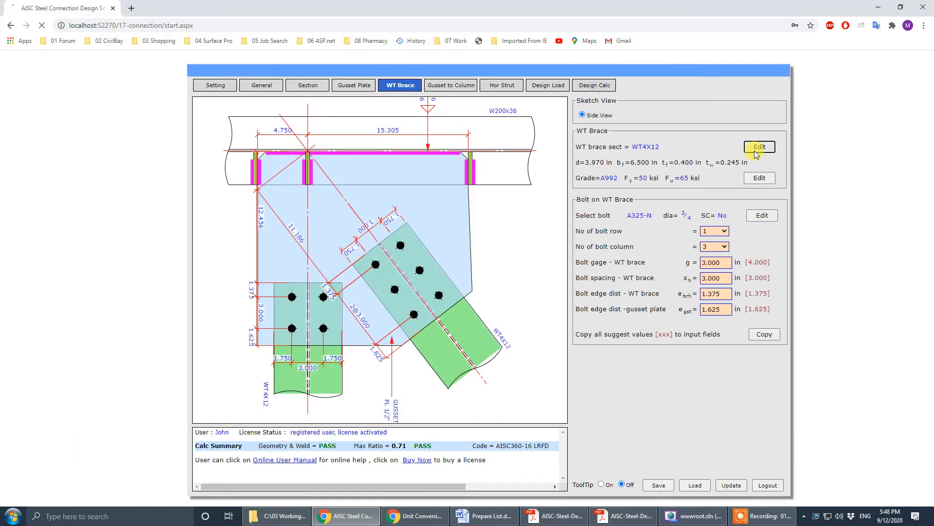
pyautogui.click(475, 135)
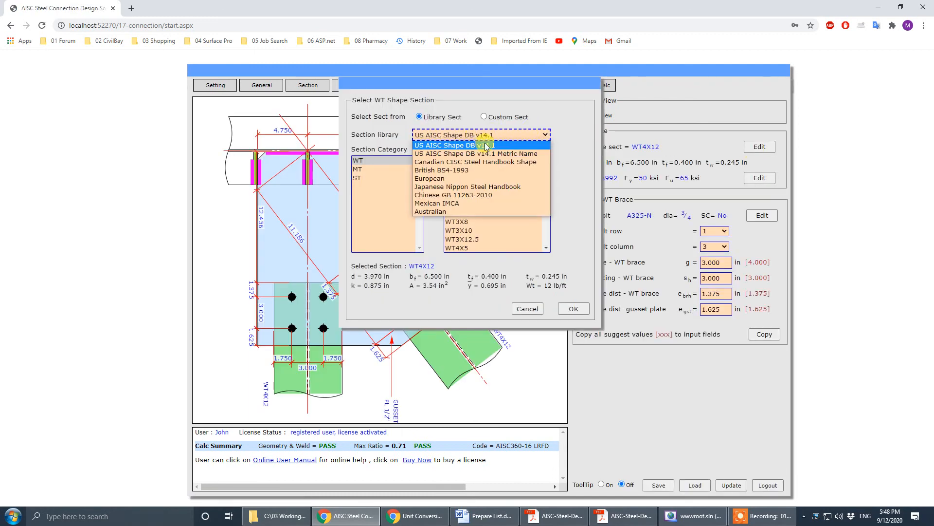
pyautogui.click(486, 161)
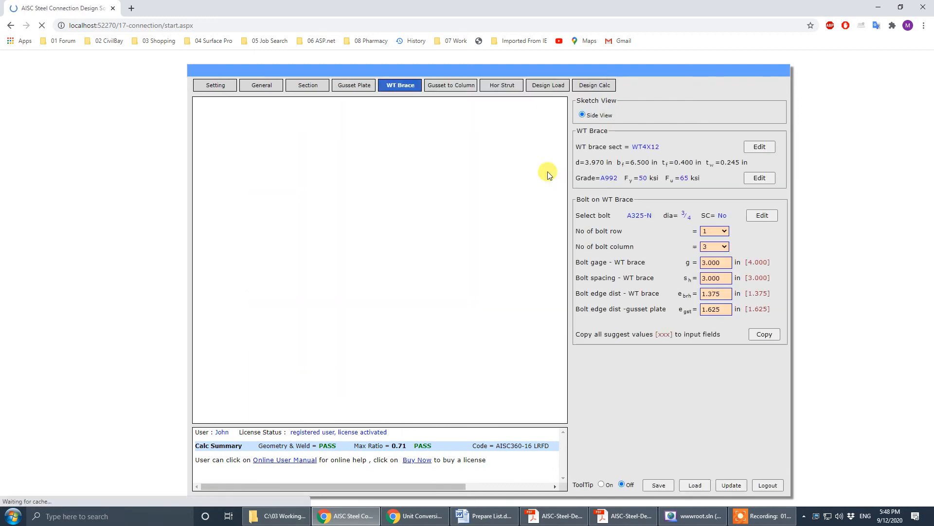
pyautogui.moveTo(547, 173); pyautogui.dragTo(550, 188)
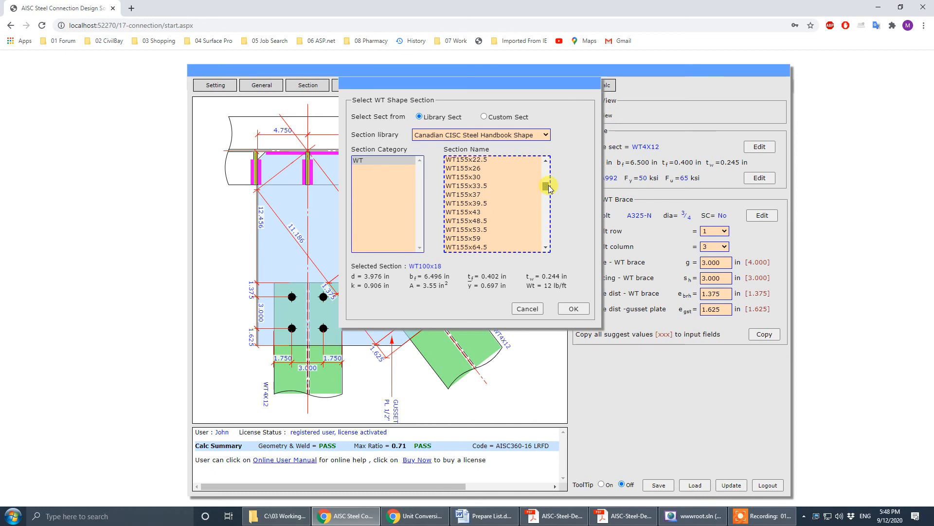
pyautogui.click(487, 168)
pyautogui.click(573, 309)
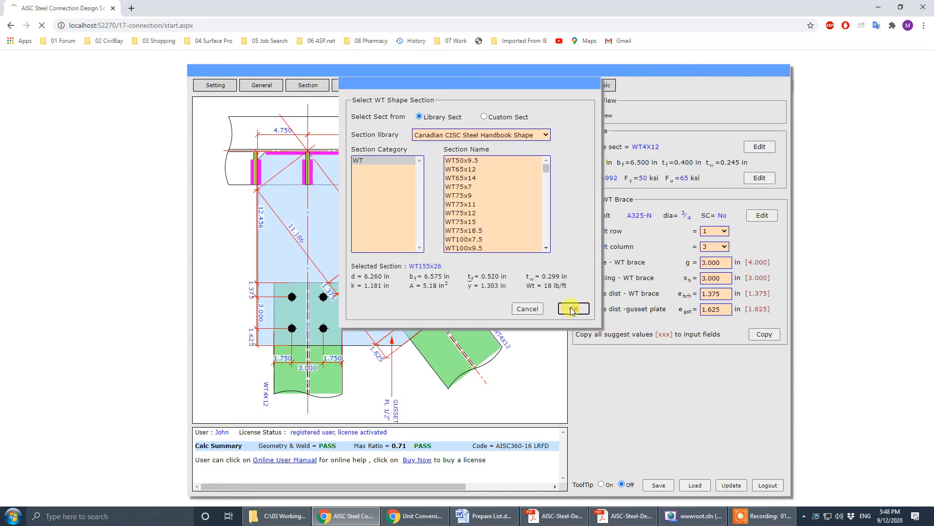
# Set the WT brace's number of bolt columns to 2 and copy all suggested bolt values to the input fields.
pyautogui.click(715, 247)
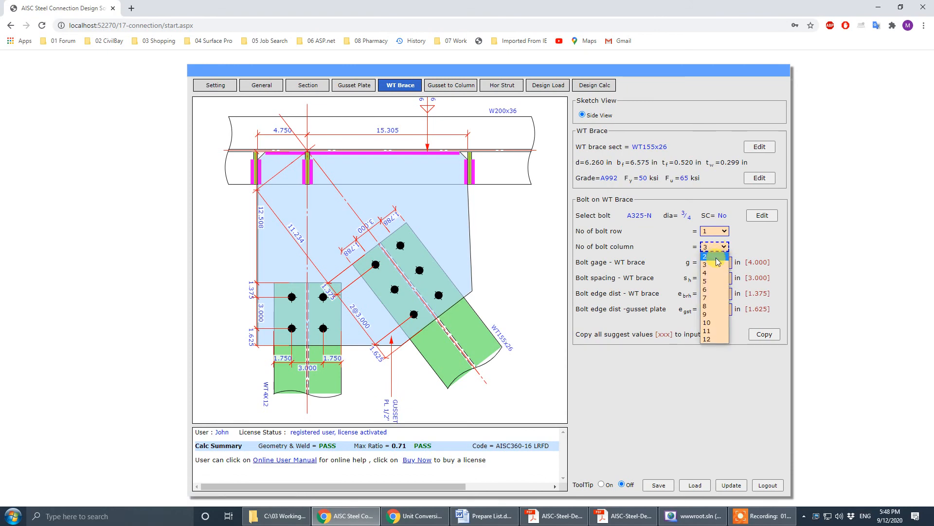
pyautogui.click(716, 257)
pyautogui.click(765, 334)
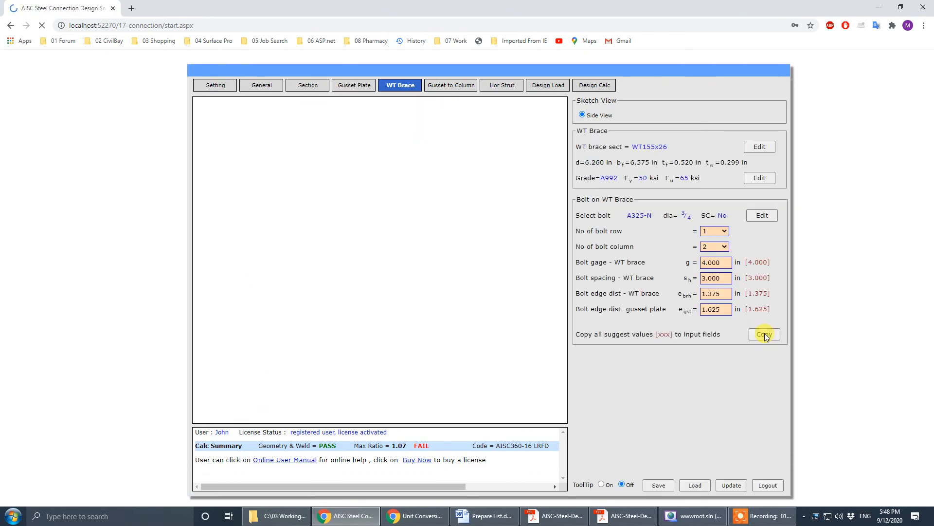
# Check the bolt layout in section A-A and set the WT brace bolt gage to 3.500 in.
pyautogui.moveTo(0, 87); pyautogui.dragTo(693, 66)
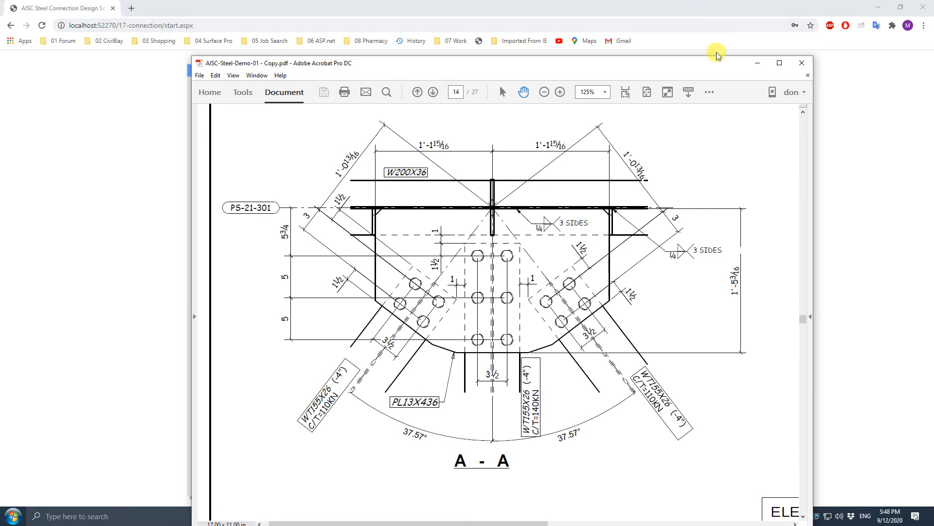
pyautogui.moveTo(571, 71); pyautogui.dragTo(275, 78)
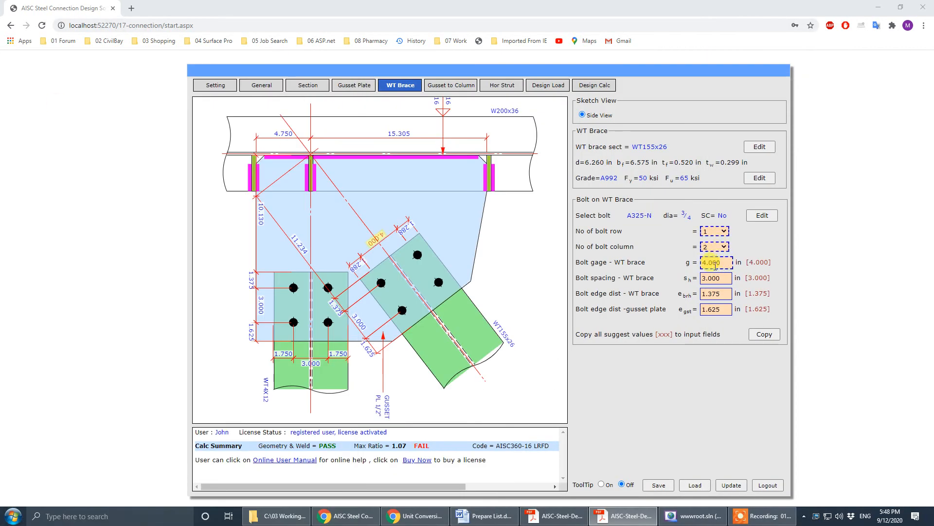
pyautogui.click(720, 263)
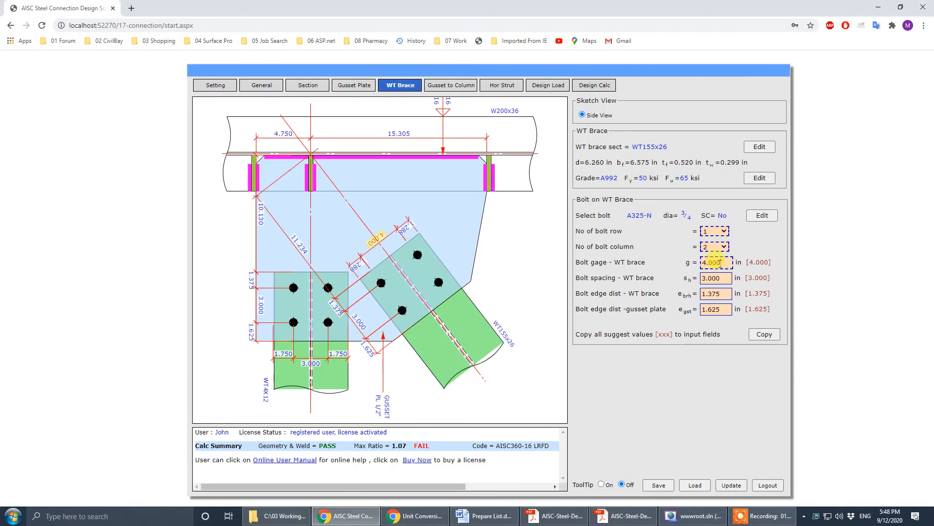
pyautogui.moveTo(658, 260); pyautogui.dragTo(542, 250)
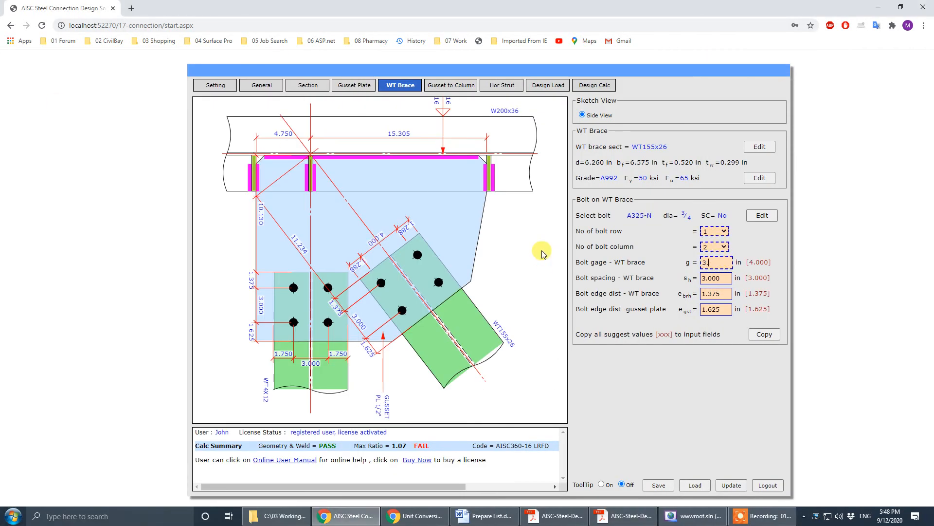
pyautogui.write('3.500')
# Set the bolt edge distances on the WT brace and the gusset plate to 1.500 in each, and update the sketch.
pyautogui.click(714, 292)
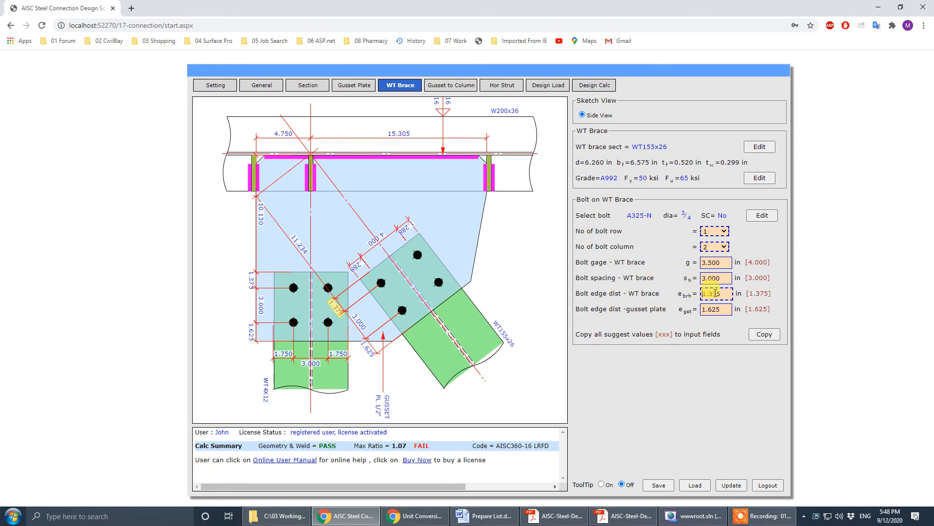
pyautogui.hotkey('ctrl', 'a')
pyautogui.write('1.500')
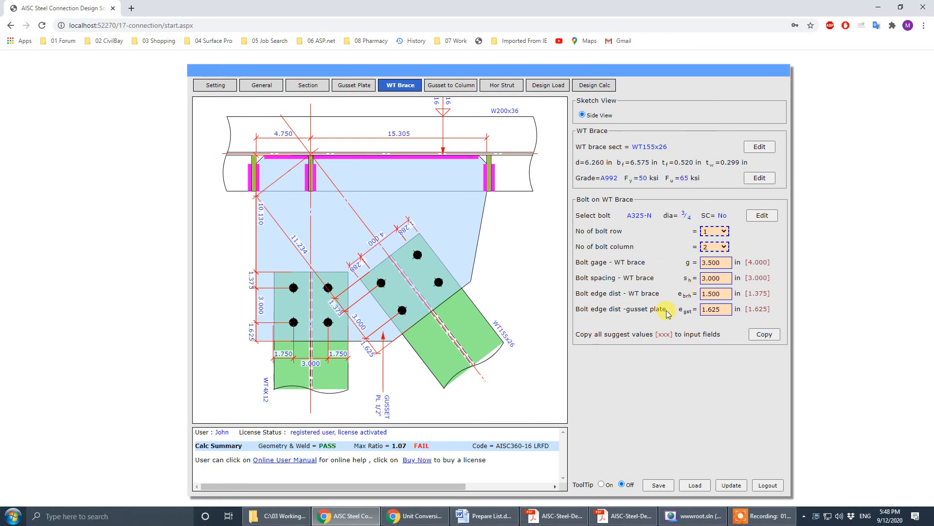
pyautogui.click(716, 309)
pyautogui.hotkey('ctrl', 'a')
pyautogui.write('1')
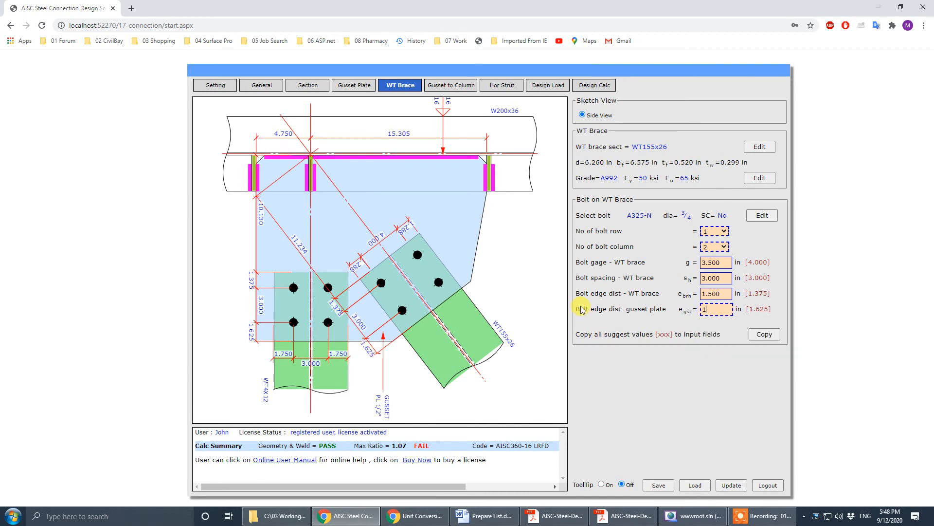
pyautogui.write('.500')
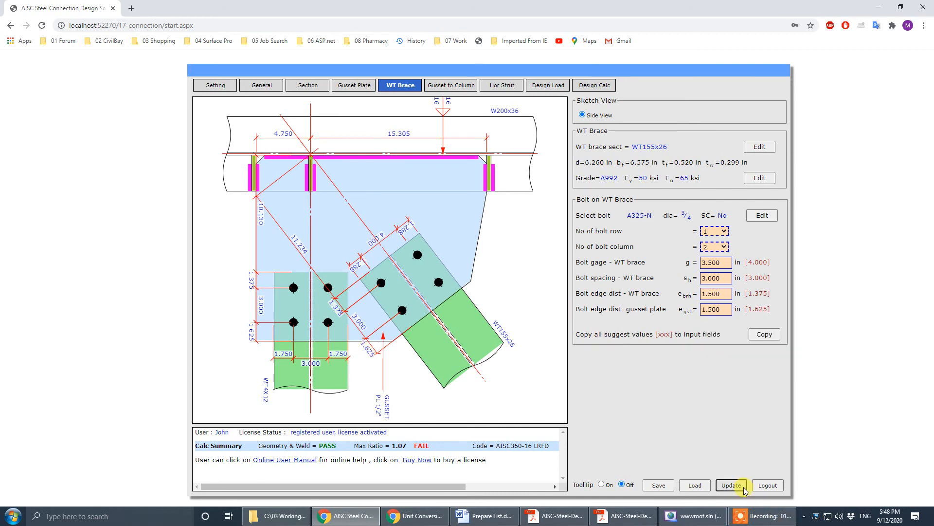
pyautogui.click(731, 485)
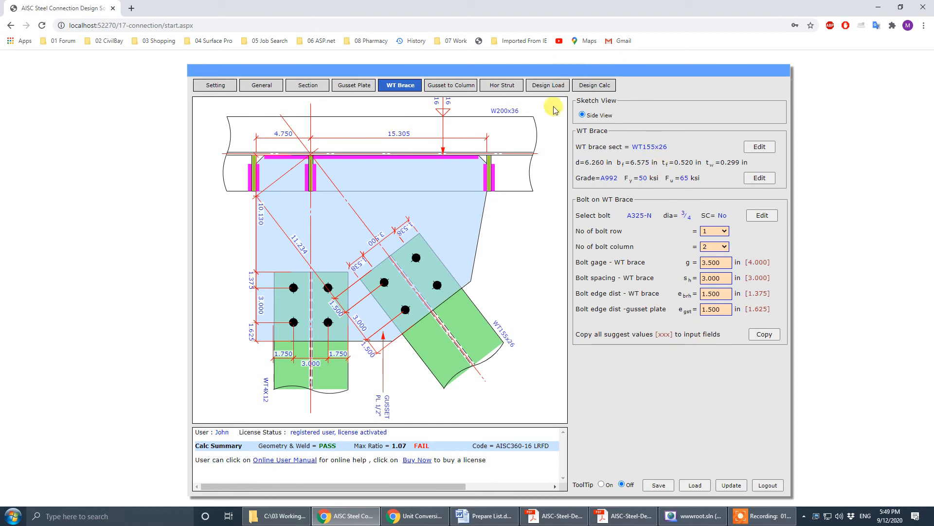
# Copy the suggested gusset-to-column weld length and set the weld size to fillet 1/4 as in section A-A, updating the sketch.
pyautogui.click(458, 87)
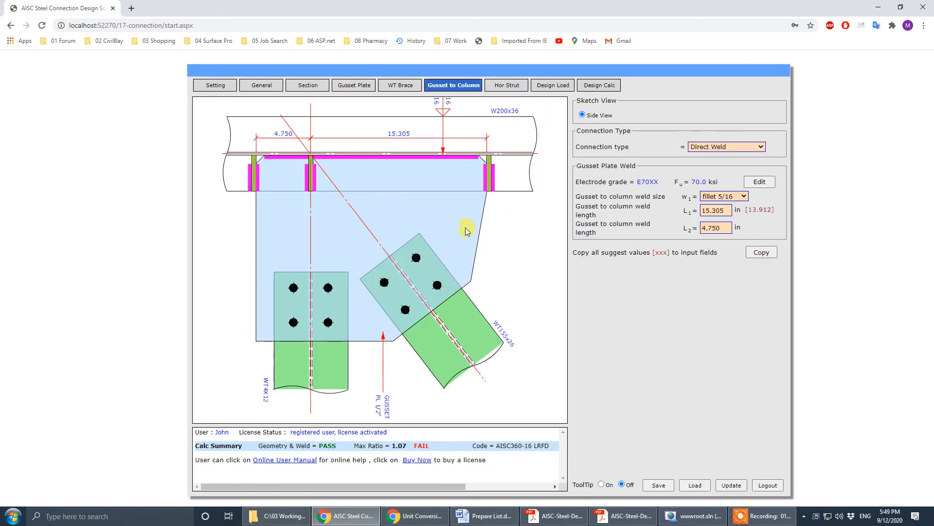
pyautogui.click(760, 253)
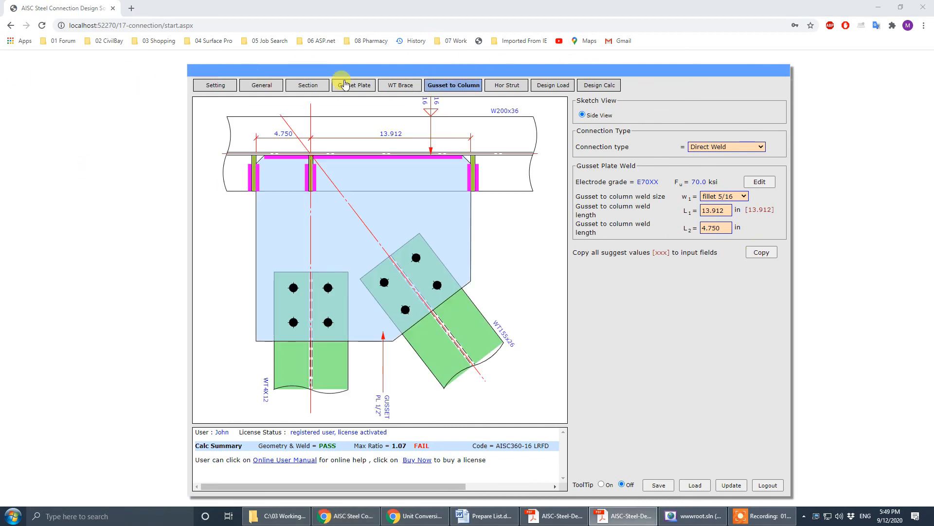
pyautogui.moveTo(0, 93); pyautogui.dragTo(438, 68)
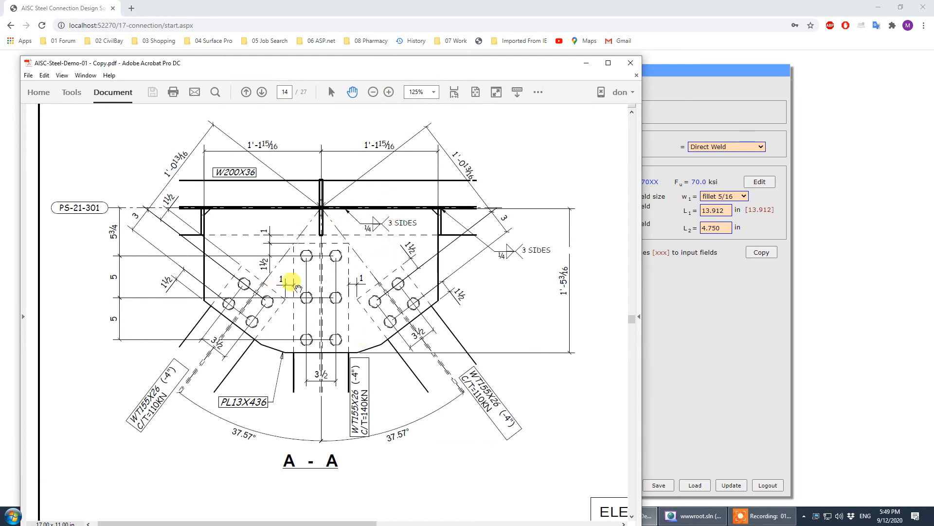
pyautogui.moveTo(447, 68); pyautogui.dragTo(0, 101)
pyautogui.click(743, 198)
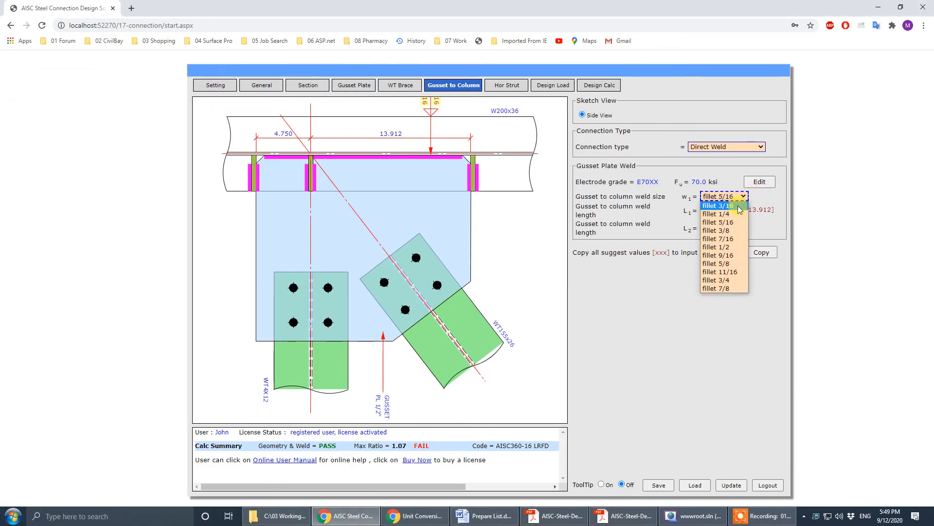
pyautogui.click(737, 217)
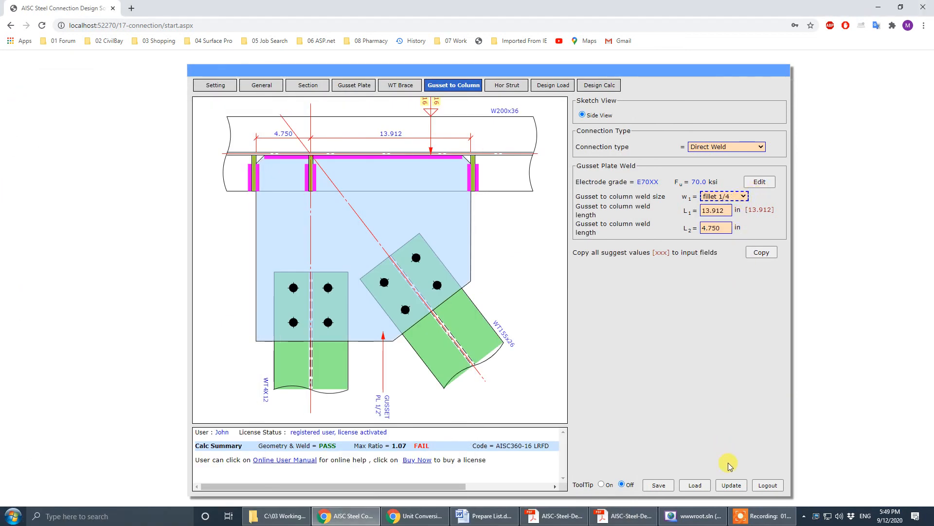
pyautogui.click(731, 485)
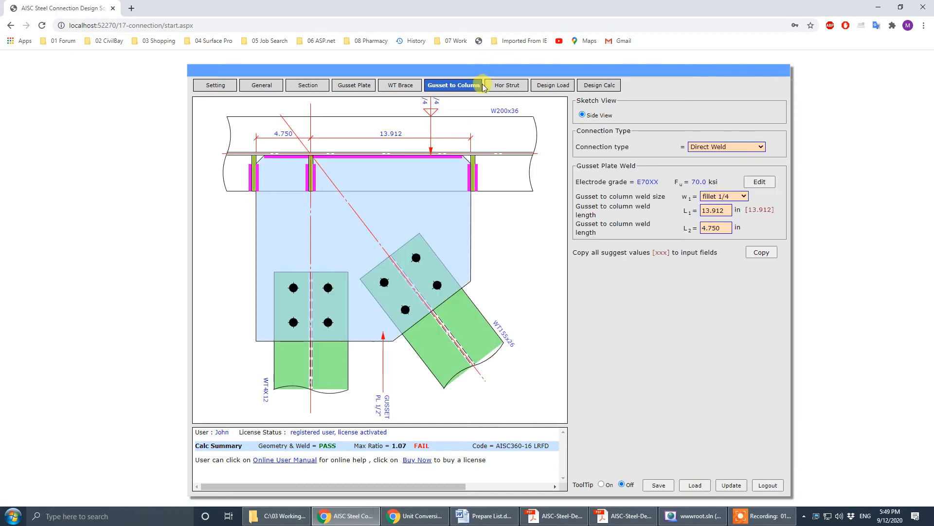
# Set the horizontal strut's number of bolt columns to 3 and its vertical bolt spacing to 3.500 in.
pyautogui.click(501, 85)
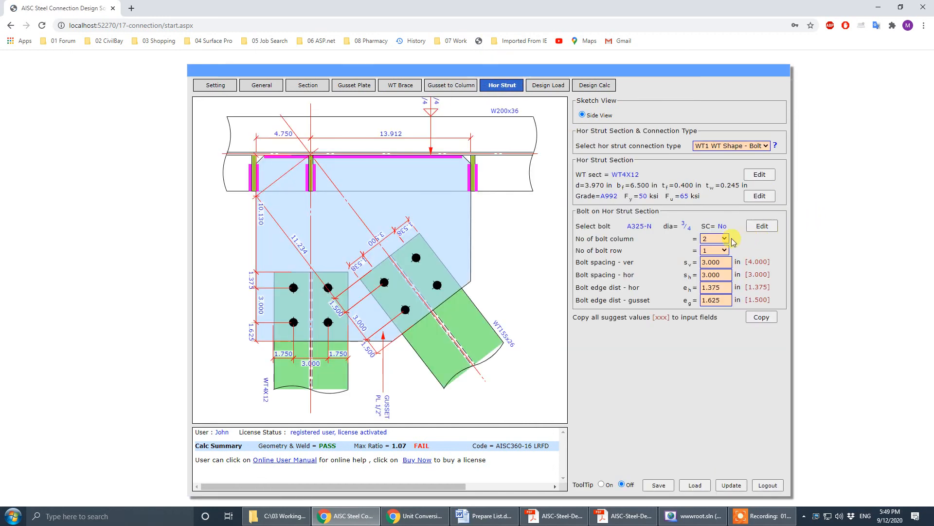
pyautogui.click(725, 239)
pyautogui.click(723, 261)
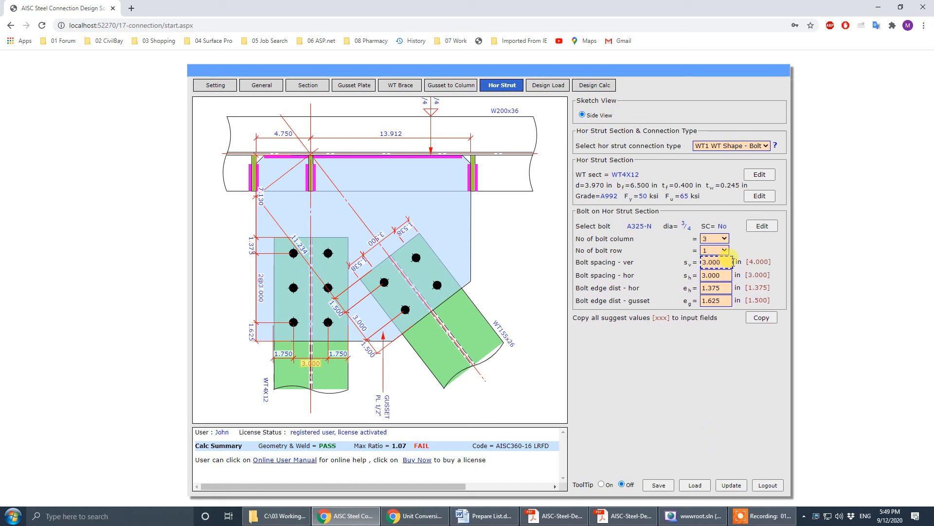
pyautogui.moveTo(733, 261); pyautogui.dragTo(658, 265)
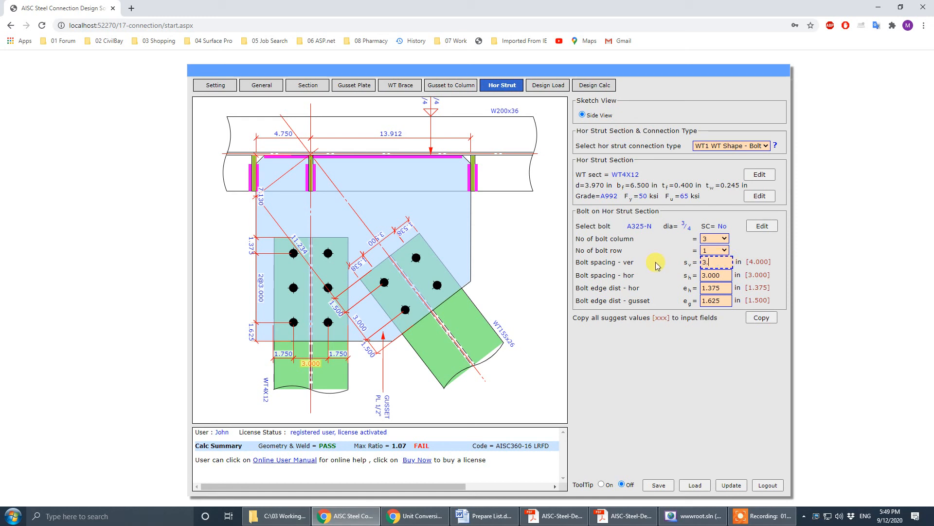
pyautogui.write('3.500')
pyautogui.press('Tab')
# Set the horizontal strut's horizontal and gusset bolt edge distances to 1.500 in each, and update the sketch.
pyautogui.press('Tab')
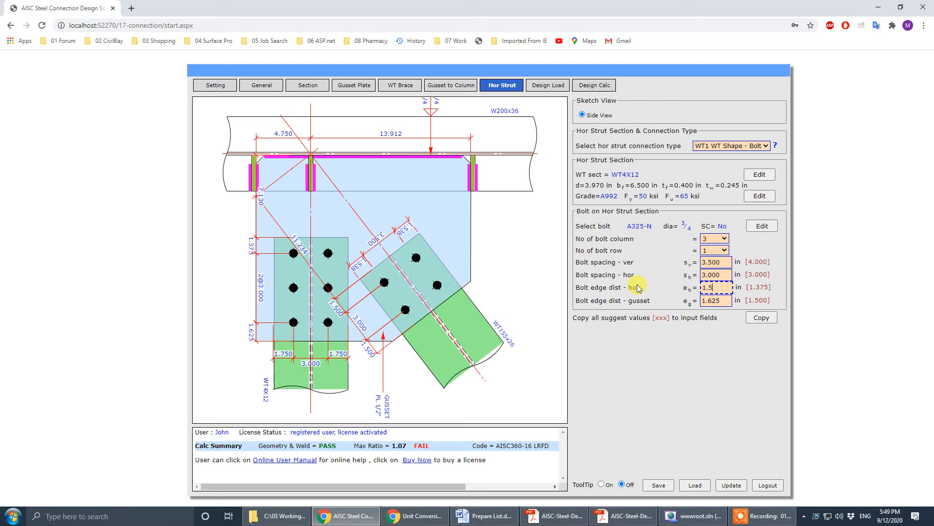
pyautogui.write('1.5')
pyautogui.press('Tab')
pyautogui.write('1')
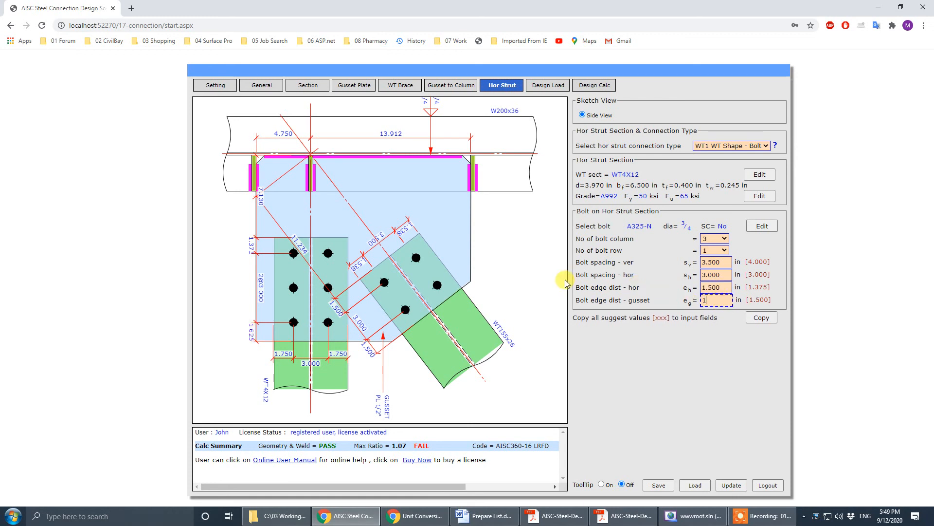
pyautogui.write('.5')
pyautogui.press('Tab')
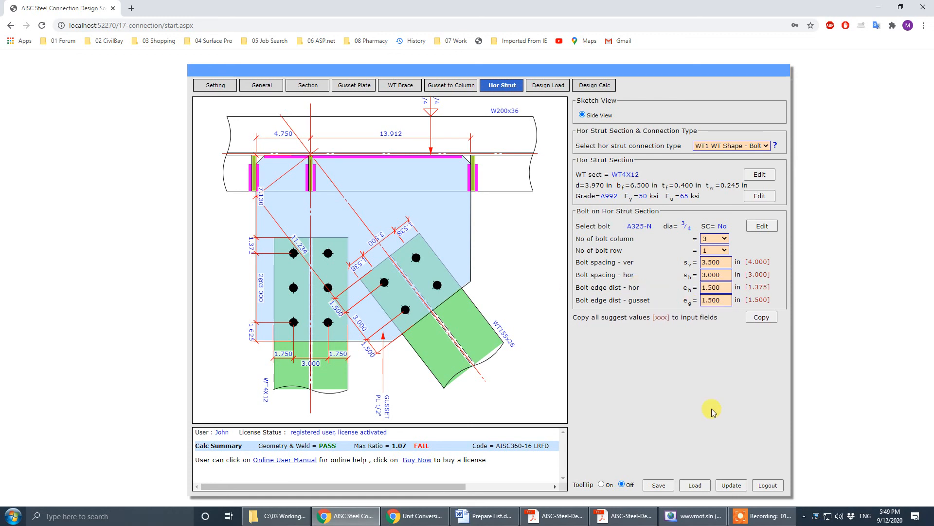
pyautogui.click(736, 483)
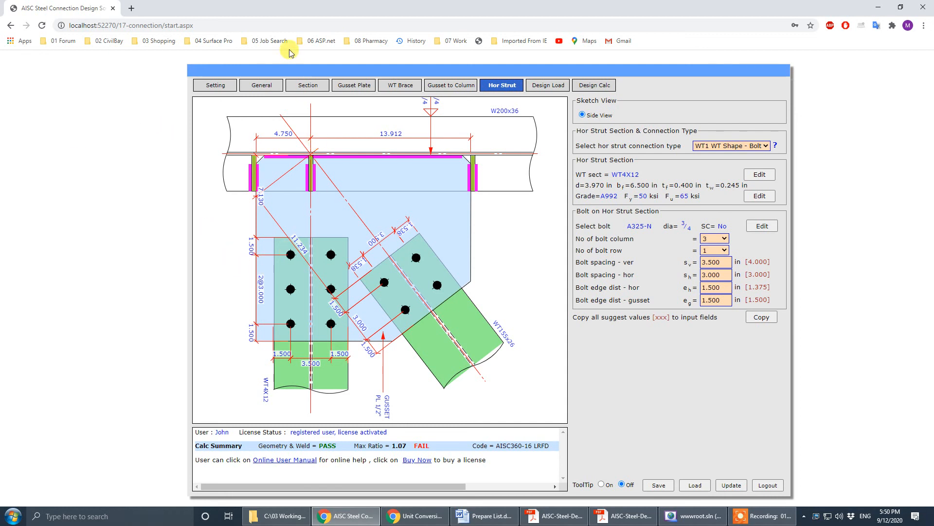
# Set the braces to Right & Left in the general data and copy the brace data from right to left.
pyautogui.click(363, 86)
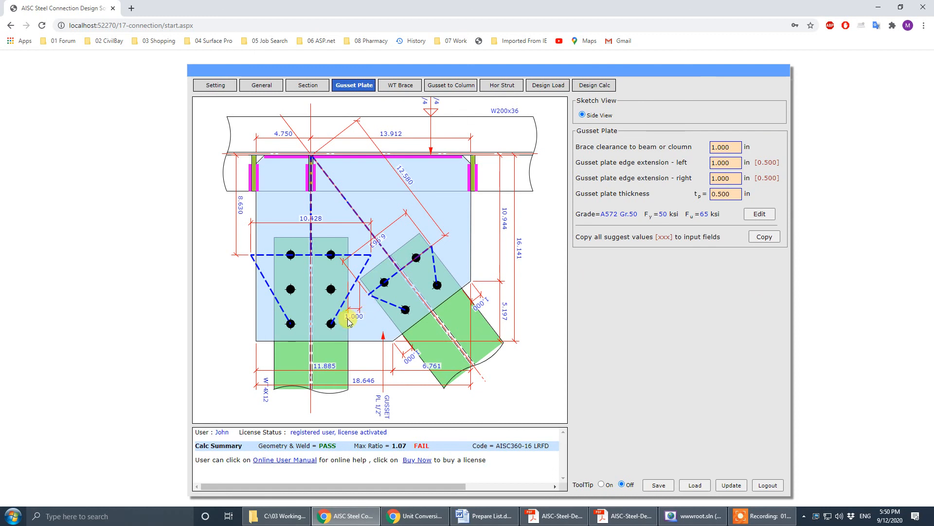
pyautogui.click(260, 85)
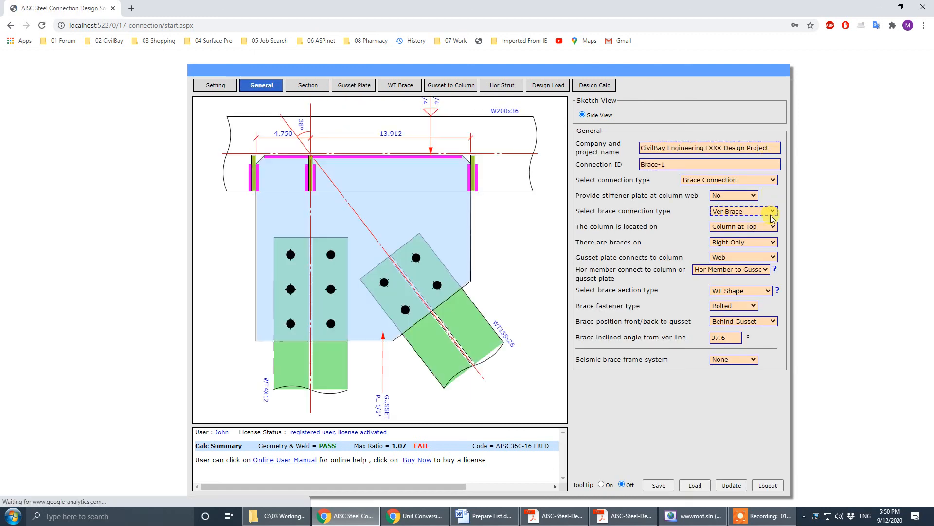
pyautogui.click(769, 242)
pyautogui.click(753, 269)
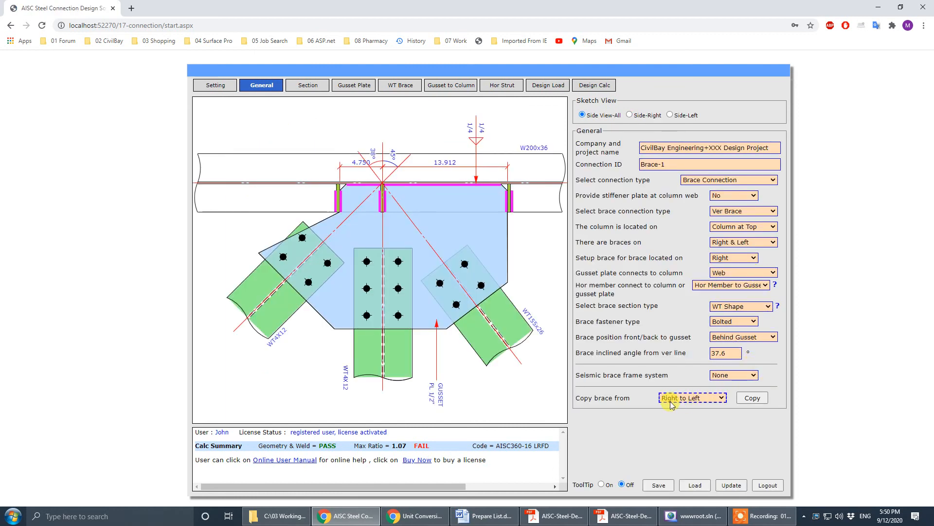
pyautogui.click(752, 398)
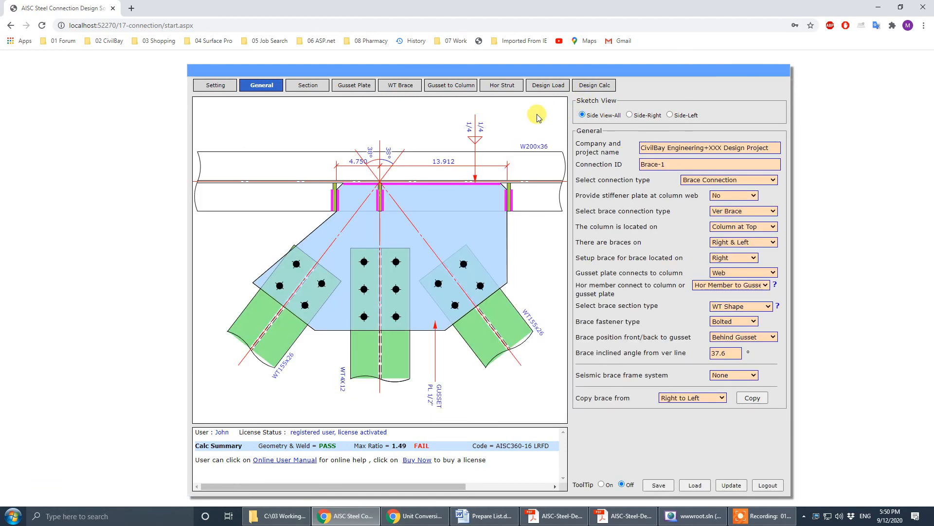
# Copy the suggested gusset-to-column weld lengths for both sides and compare the joint with section A-A of the PDF drawing.
pyautogui.click(465, 86)
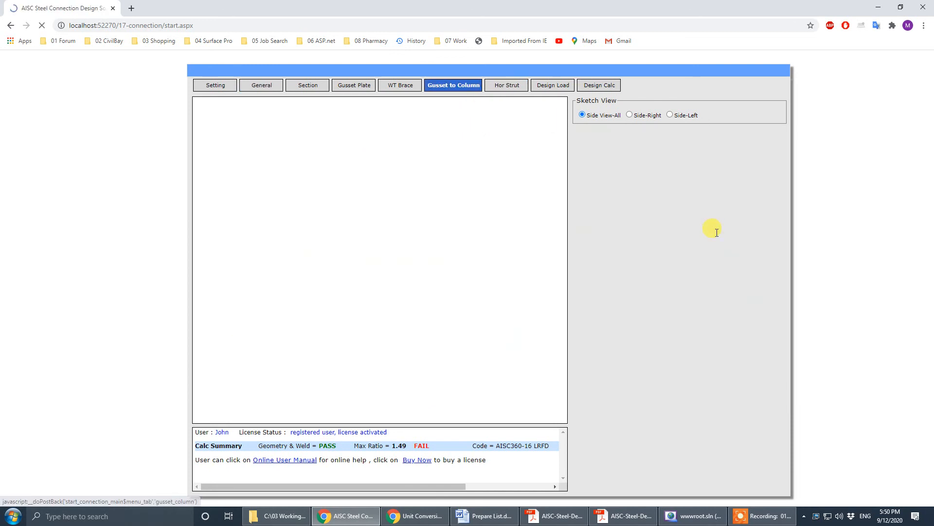
pyautogui.click(762, 253)
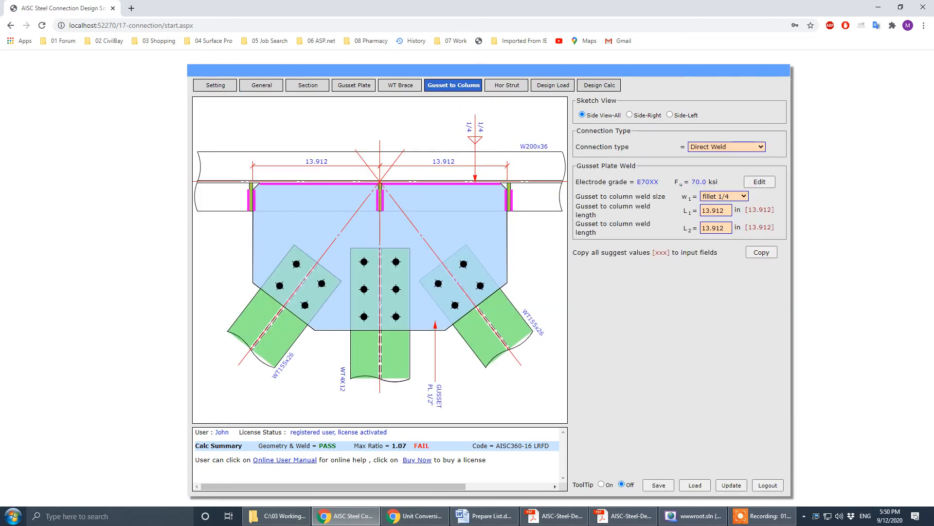
pyautogui.moveTo(0, 69); pyautogui.dragTo(592, 62)
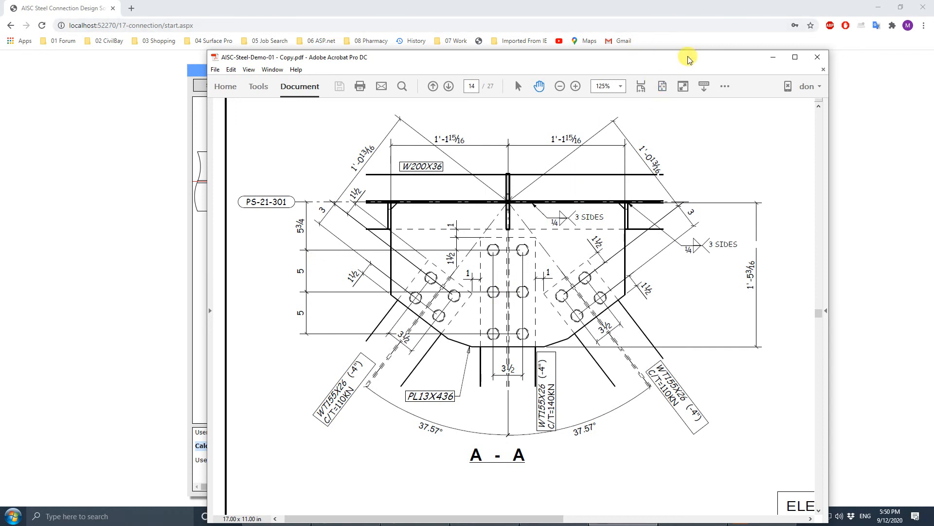
pyautogui.click(772, 57)
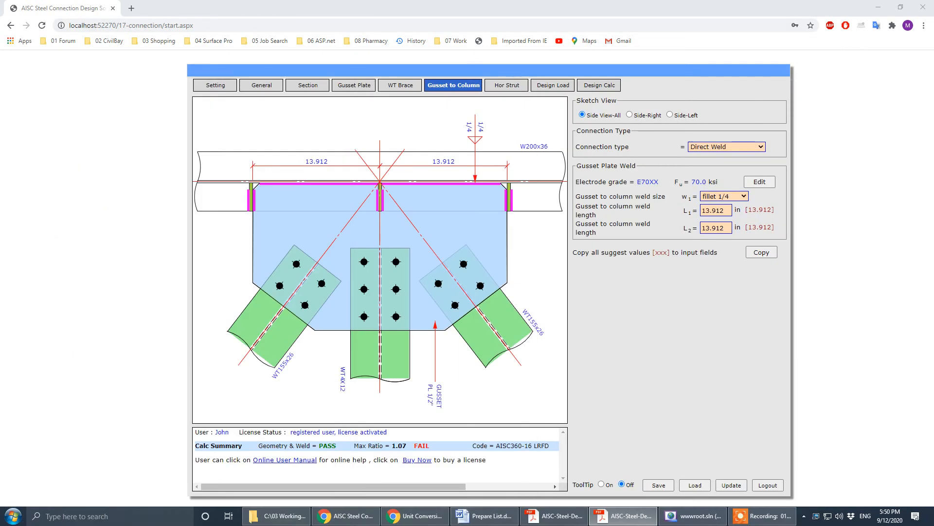
# Set the horizontal strut's horizontal bolt spacing to 5.000 in.
pyautogui.click(503, 86)
pyautogui.click(722, 274)
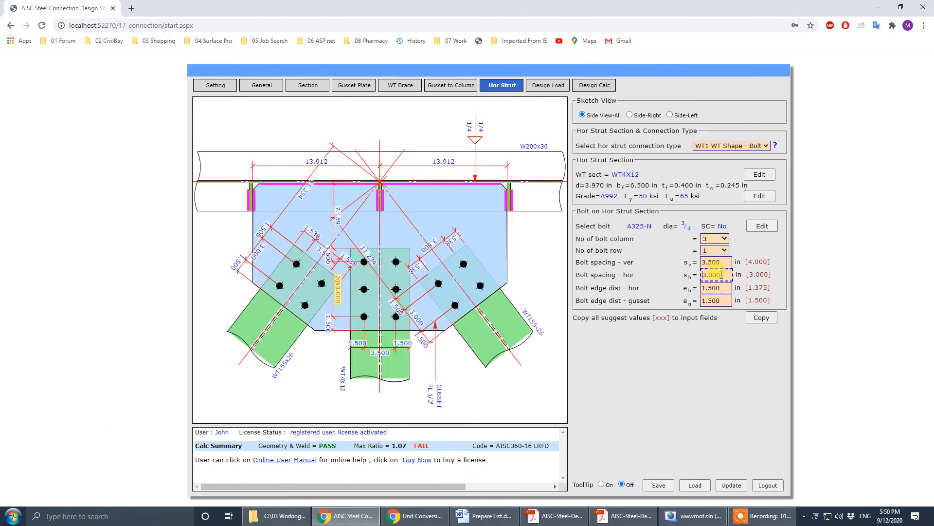
pyautogui.moveTo(730, 276); pyautogui.dragTo(628, 269)
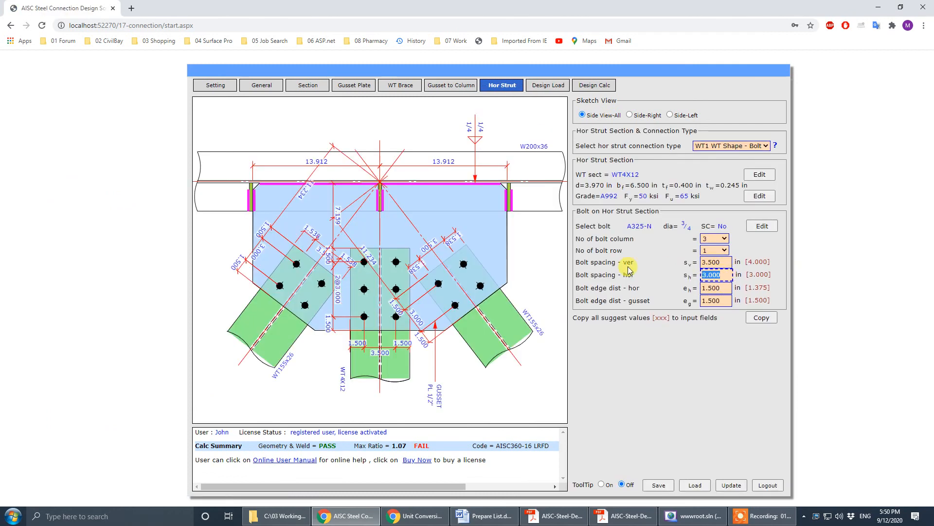
pyautogui.write('5')
pyautogui.press('Tab')
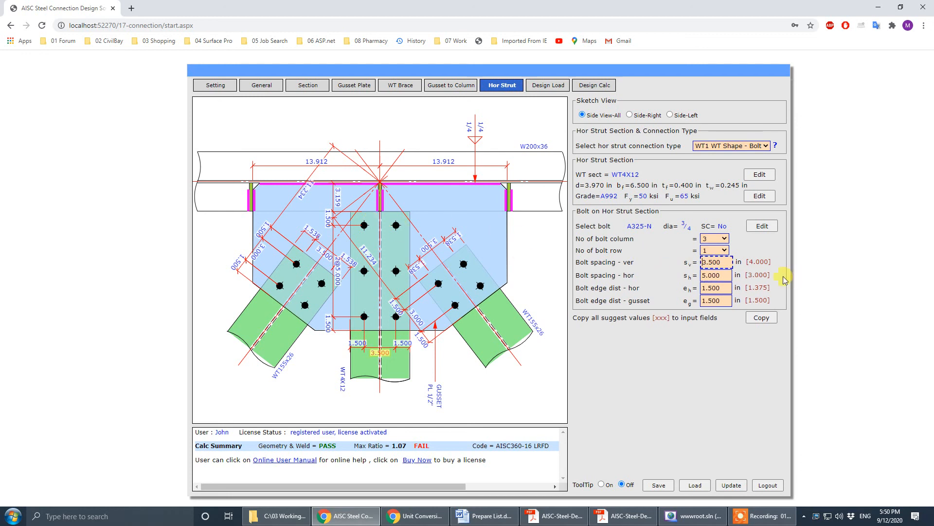
# Change the horizontal strut's horizontal bolt spacing to 4.500 in.
pyautogui.click(719, 274)
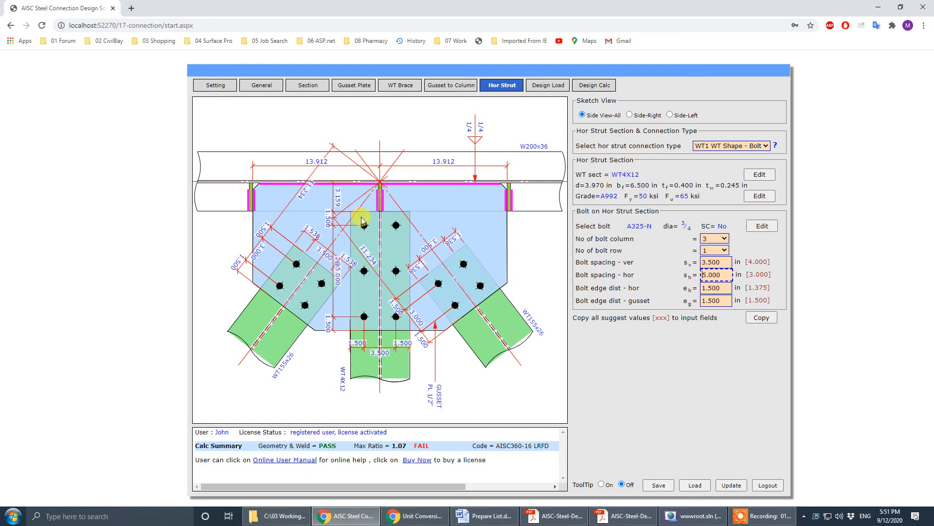
pyautogui.moveTo(731, 275); pyautogui.dragTo(571, 264)
pyautogui.click(570, 263)
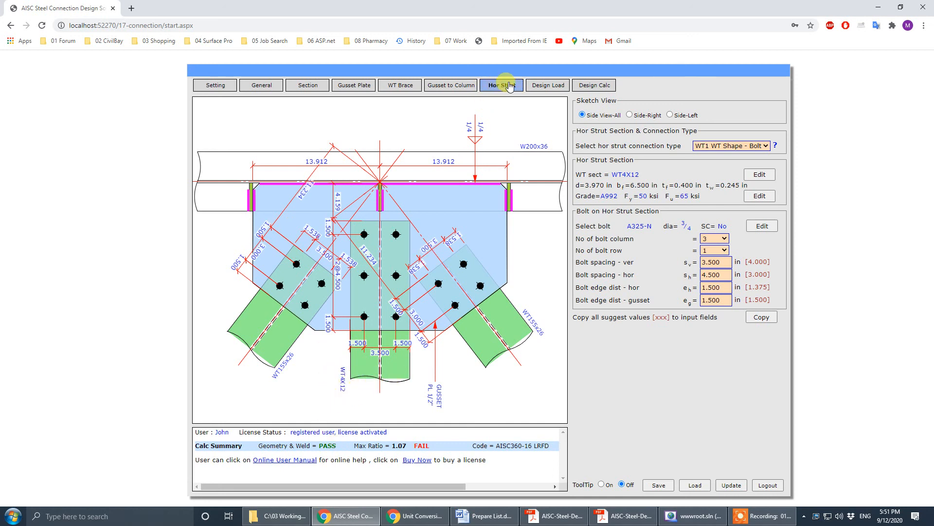
# Set the horizontal strut's WT section to WT155x26 from the Canadian CISC Steel Handbook library.
pyautogui.click(759, 175)
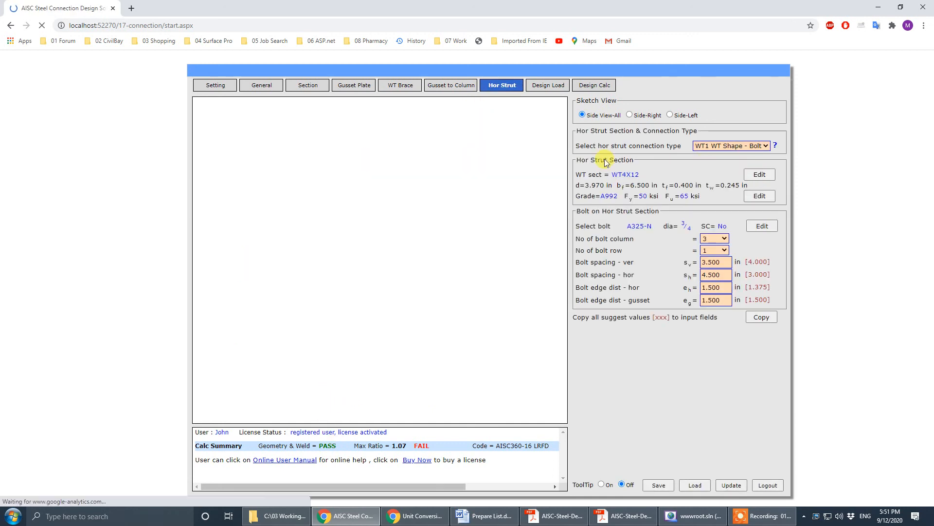
pyautogui.click(545, 134)
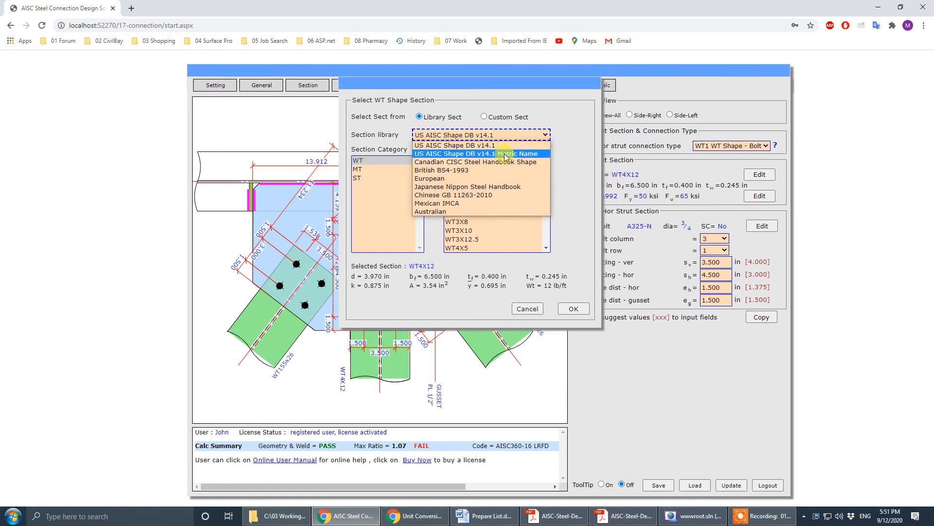
pyautogui.click(501, 163)
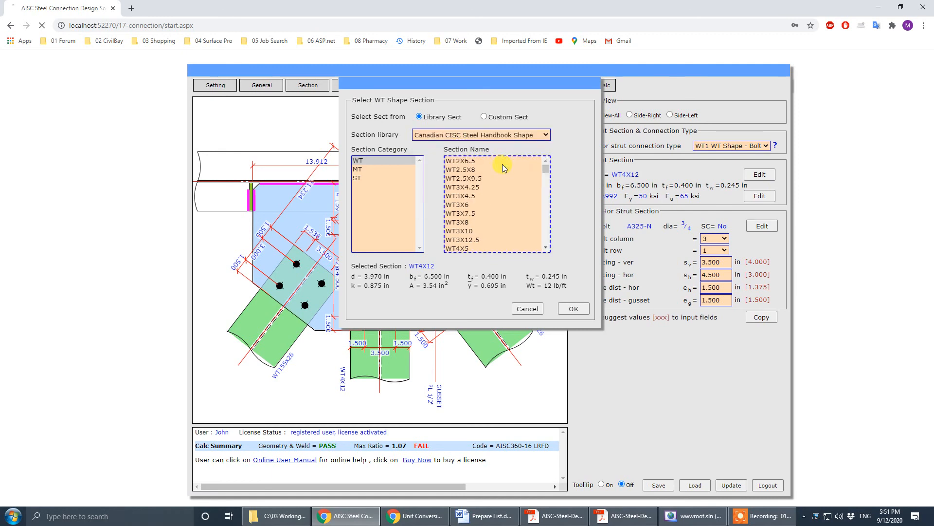
pyautogui.moveTo(546, 170); pyautogui.dragTo(552, 191)
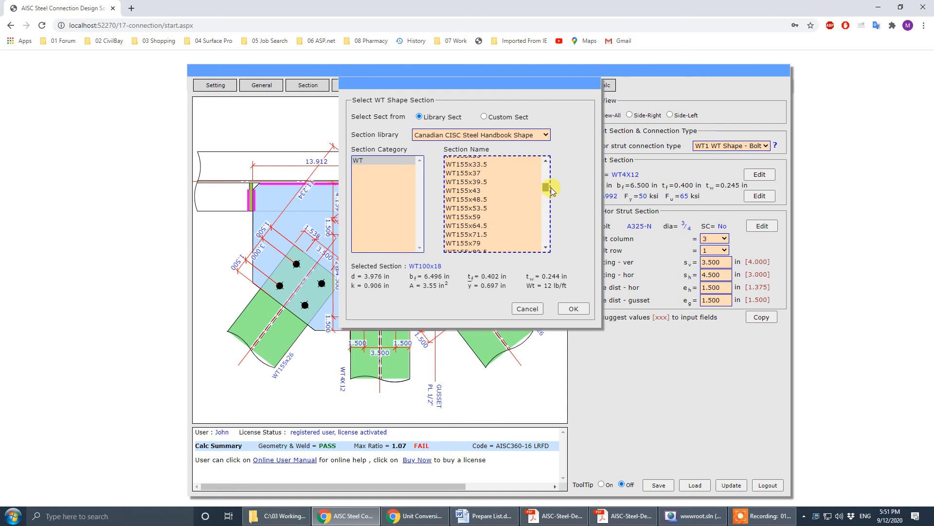
pyautogui.click(462, 168)
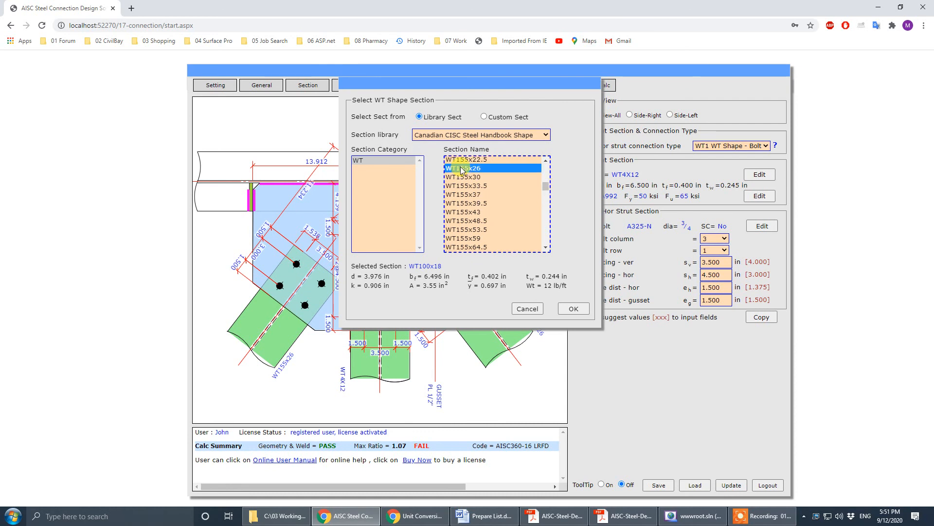
pyautogui.click(582, 308)
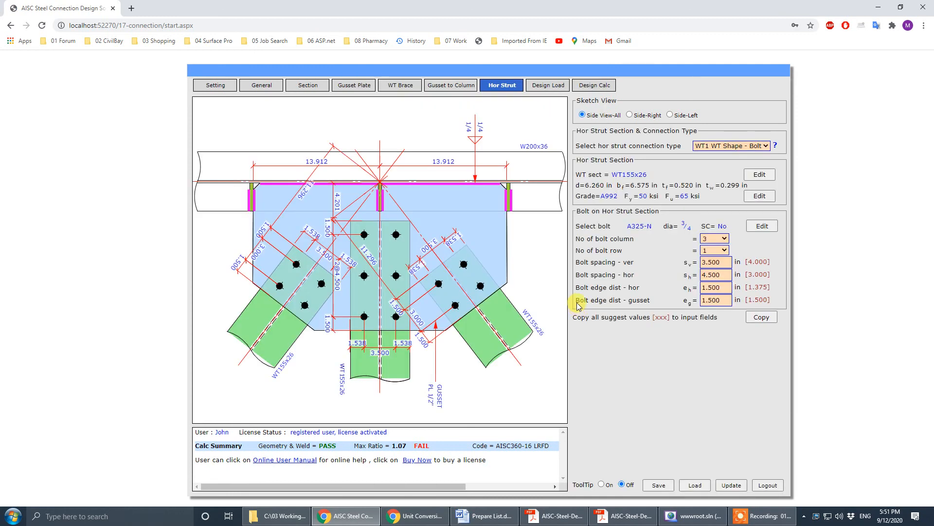
# Review the horizontal strut's bolt spacings and open the PDF drawing to compare them with section A-A.
pyautogui.click(727, 262)
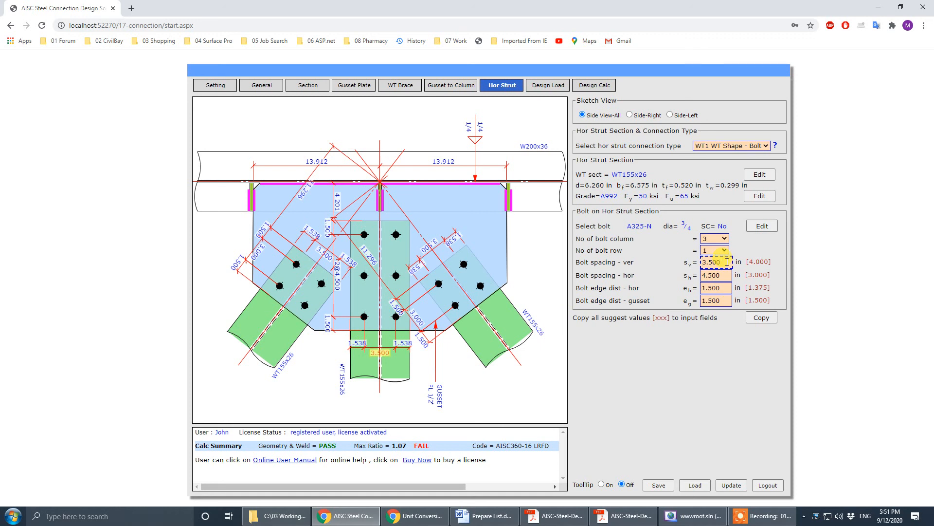
pyautogui.click(726, 274)
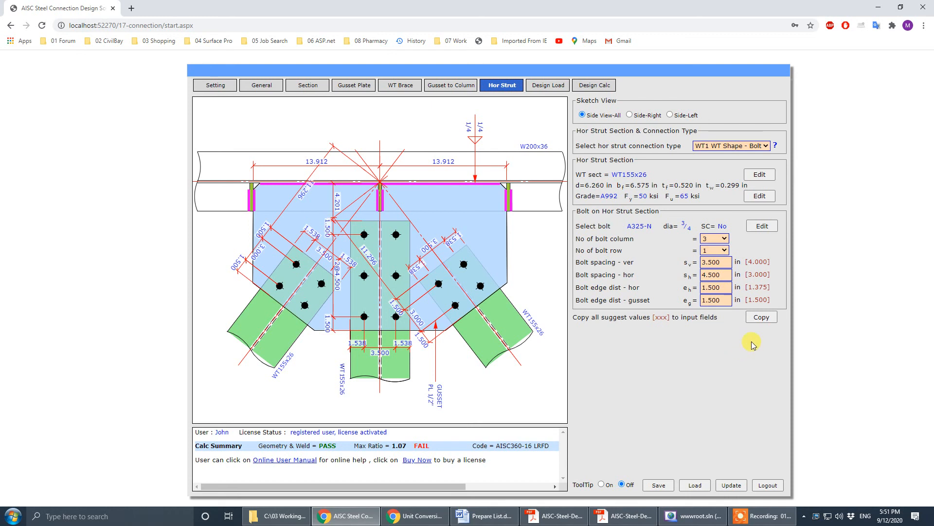
pyautogui.click(624, 515)
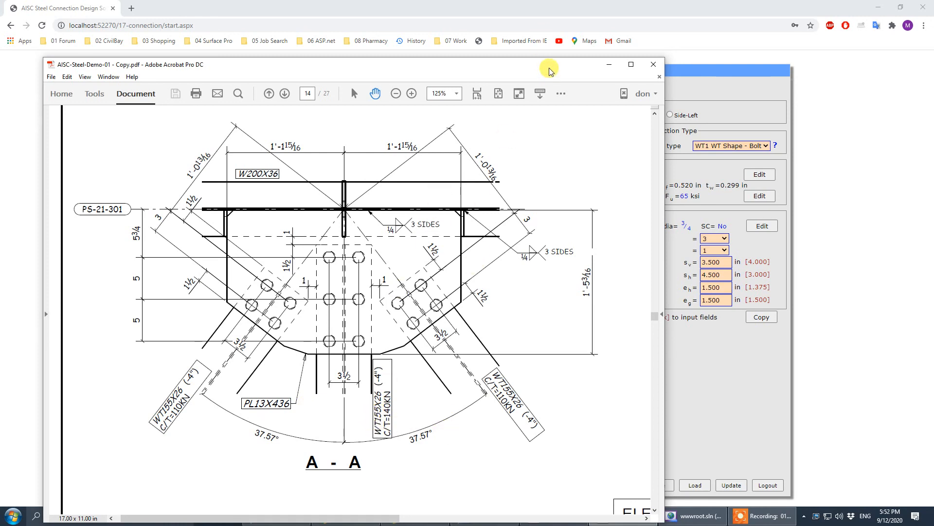
# Switch to the Unit Conversion page and convert the braces' 110 kN axial force to kips.
pyautogui.click(608, 64)
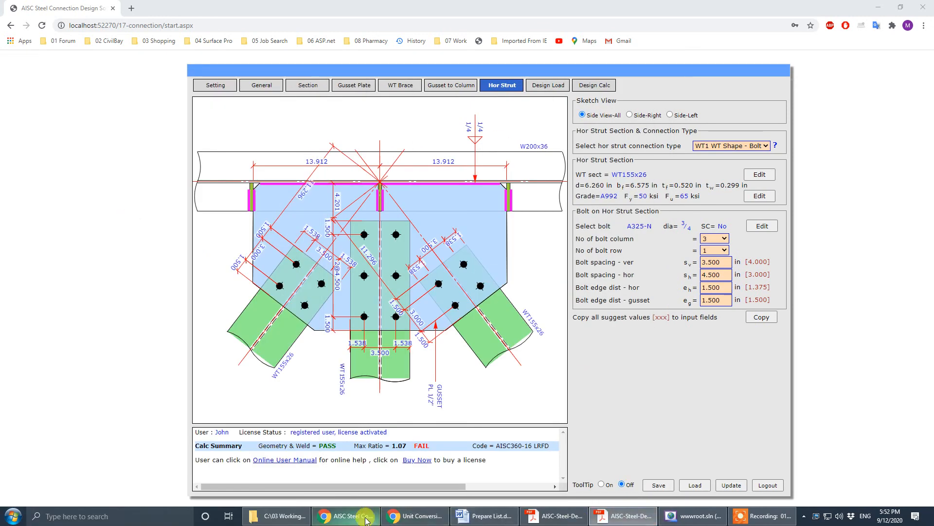
pyautogui.click(415, 516)
pyautogui.doubleClick(153, 299)
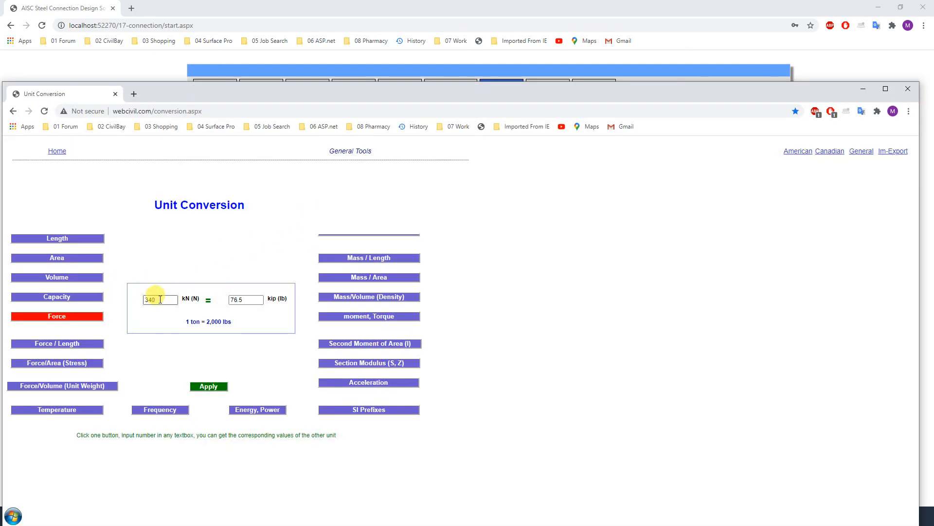
pyautogui.write('110')
pyautogui.click(194, 250)
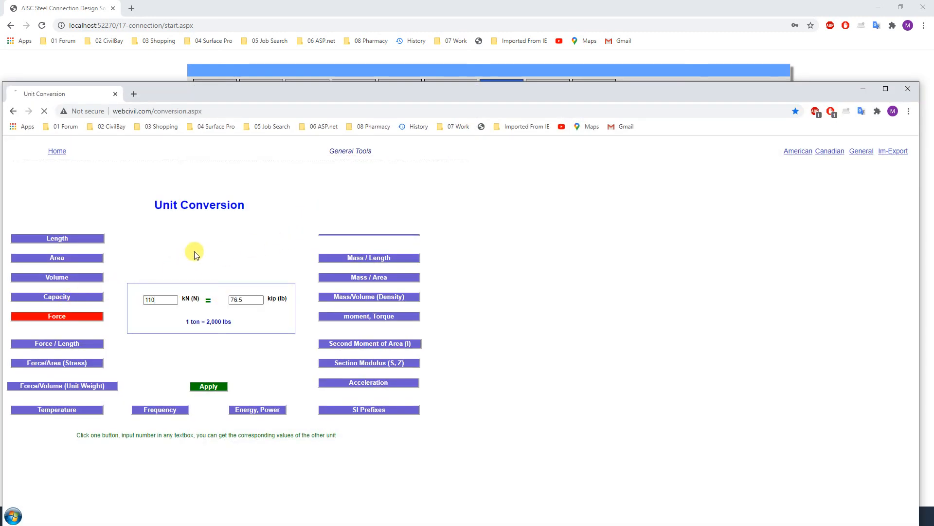
pyautogui.click(863, 88)
# In the design loads, set load case 1 axial forces to 24.8 kips for the right brace and -24.8 kips for the left.
pyautogui.click(543, 86)
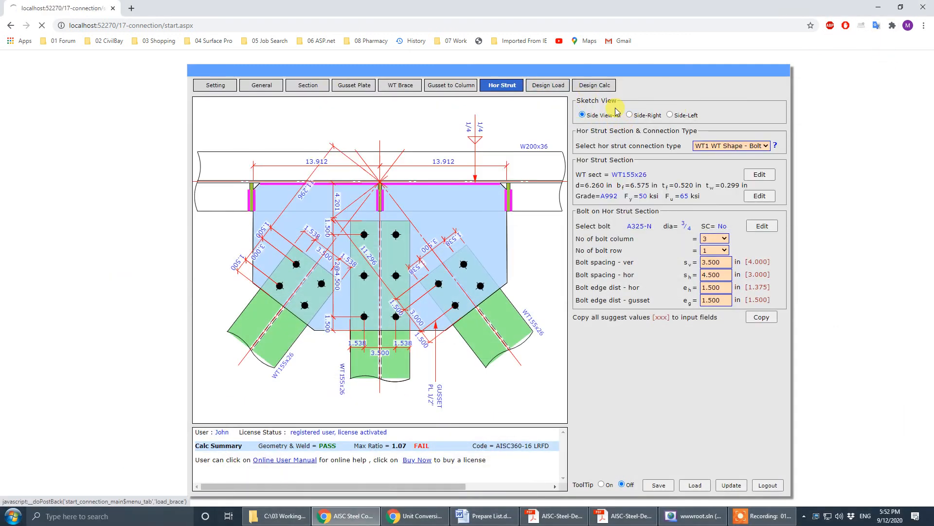
pyautogui.click(747, 199)
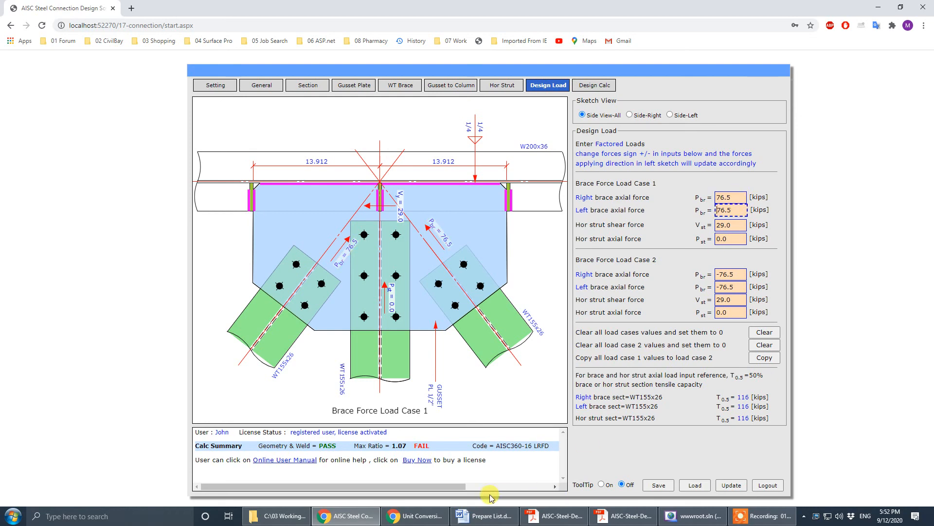
pyautogui.click(415, 515)
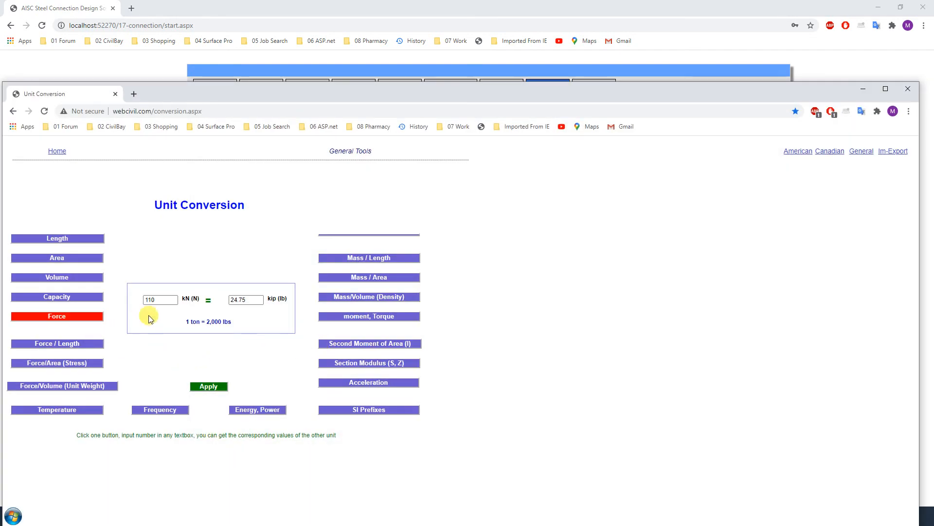
pyautogui.click(864, 89)
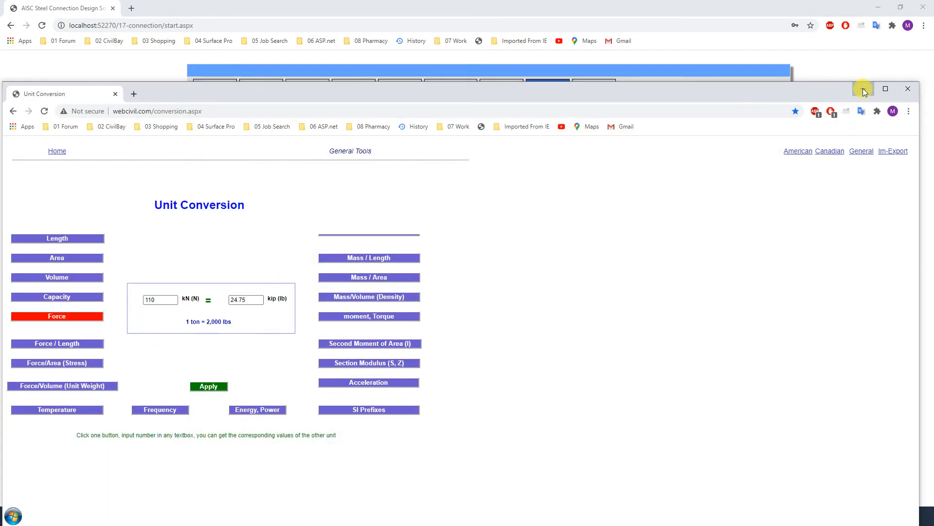
pyautogui.moveTo(737, 196); pyautogui.dragTo(623, 196)
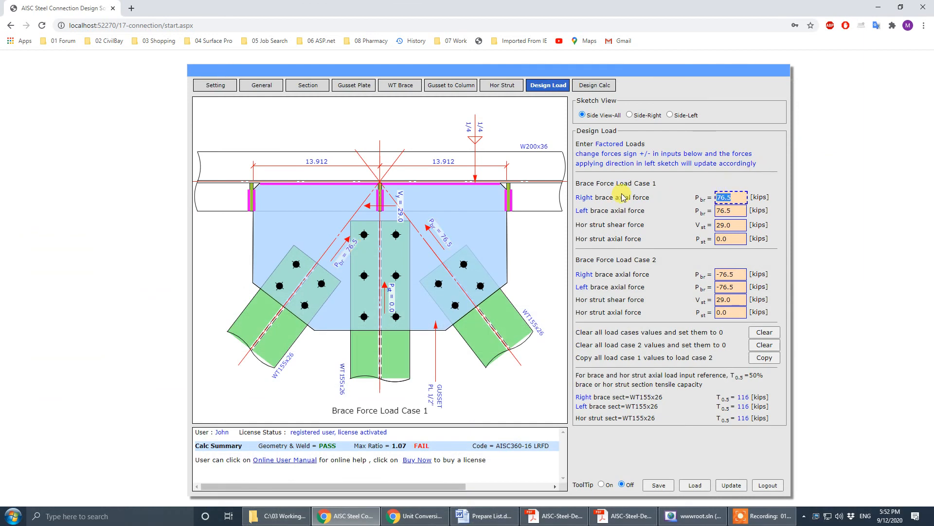
pyautogui.write('24.8')
pyautogui.press('Tab')
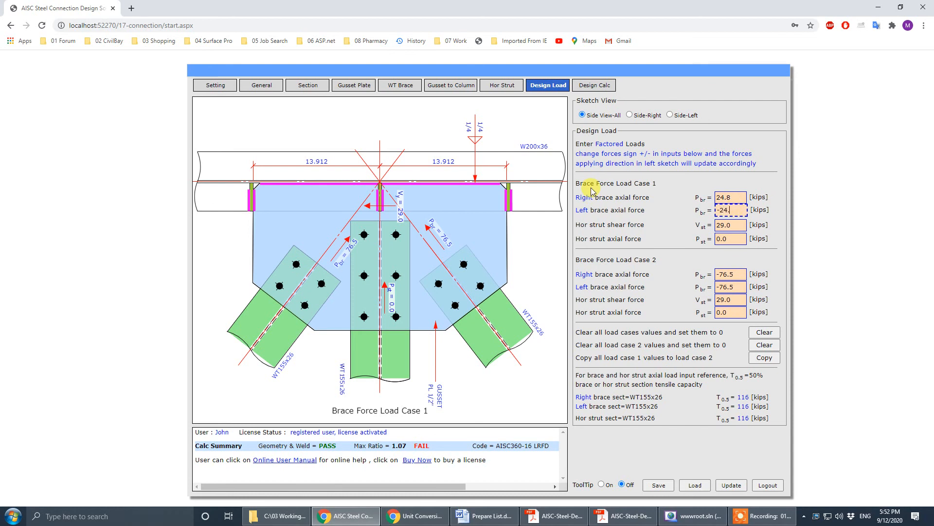
pyautogui.write('-24.8')
# Set load case 2 axial forces to -24.8 kips for the right brace and 24.8 kips for the left.
pyautogui.click(719, 275)
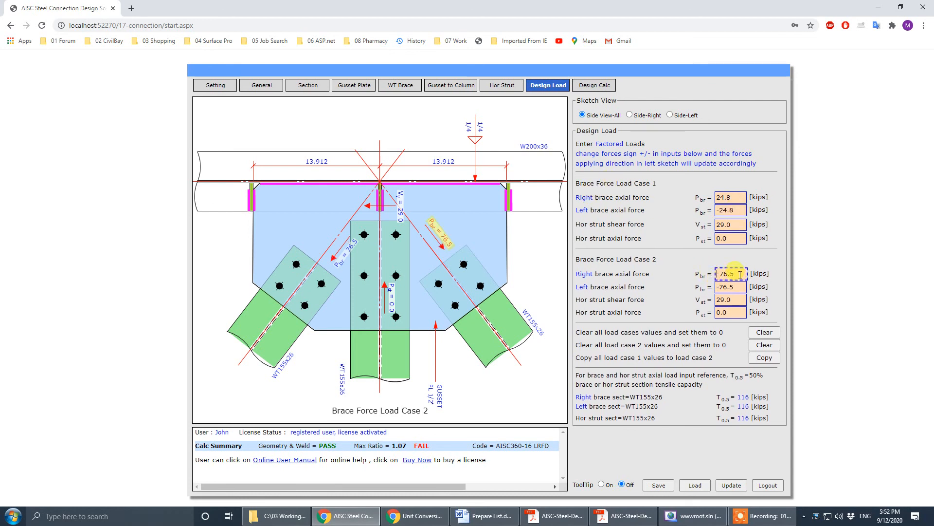
pyautogui.moveTo(740, 275); pyautogui.dragTo(656, 276)
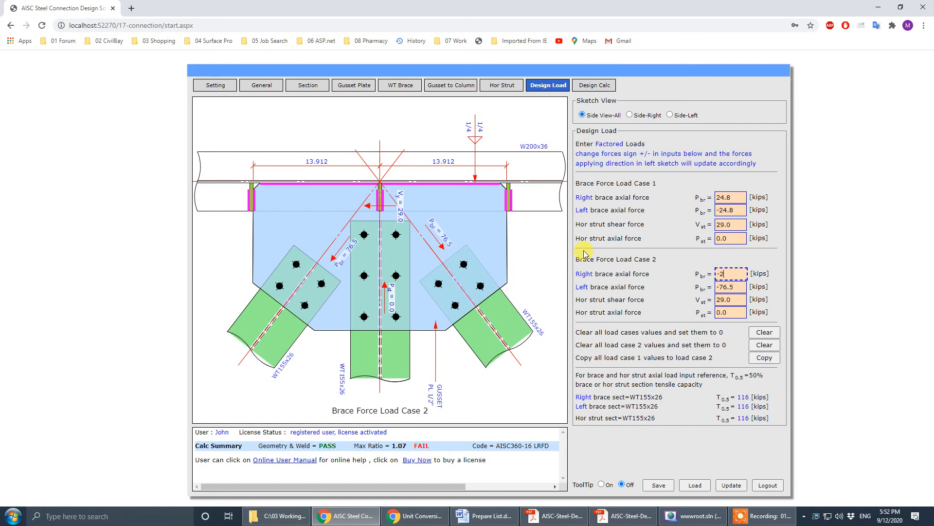
pyautogui.write('-24.8')
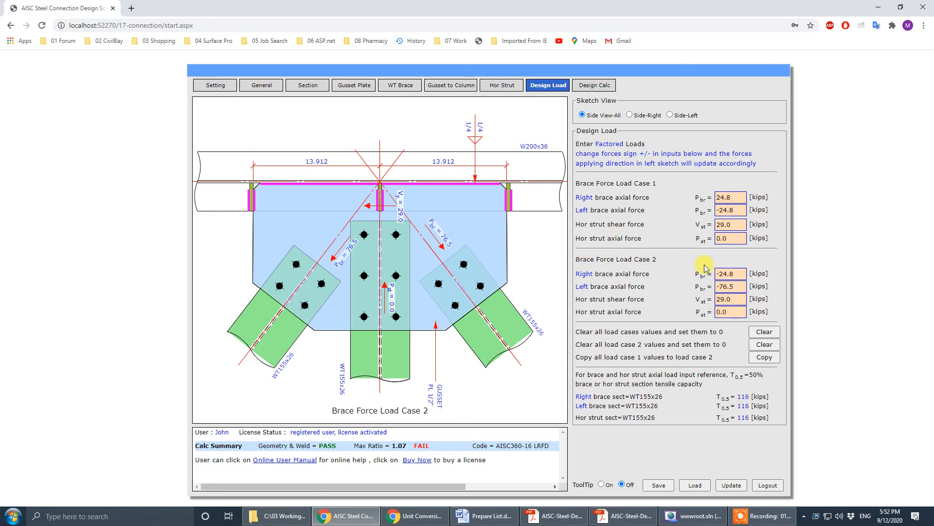
pyautogui.press('Tab')
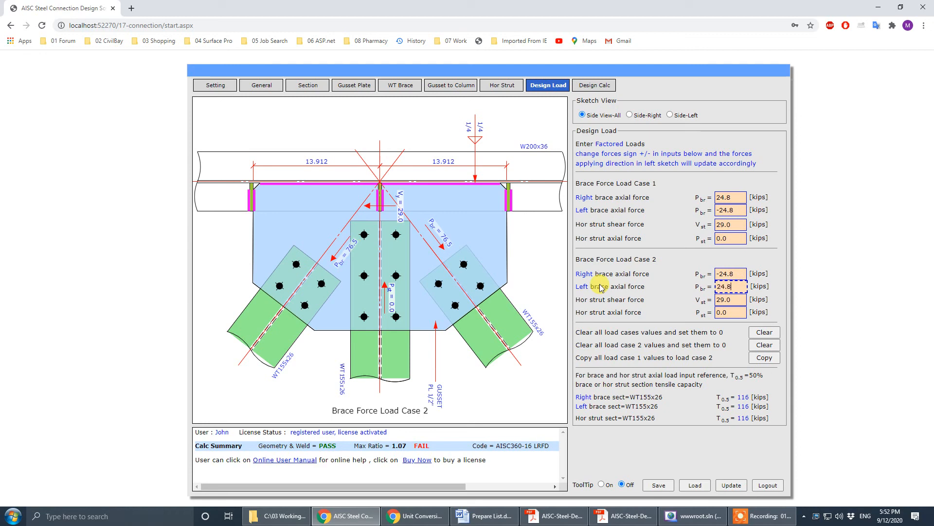
pyautogui.click(600, 288)
# Check the horizontal strut's force in the PDF drawing and convert 140 kN to kips on the Unit Conversion page.
pyautogui.click(624, 516)
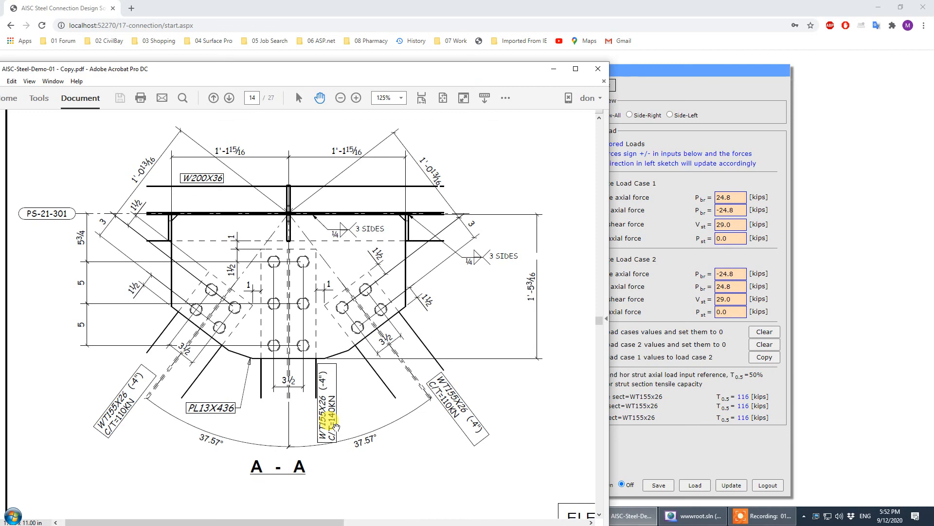
pyautogui.moveTo(375, 79); pyautogui.dragTo(348, 525)
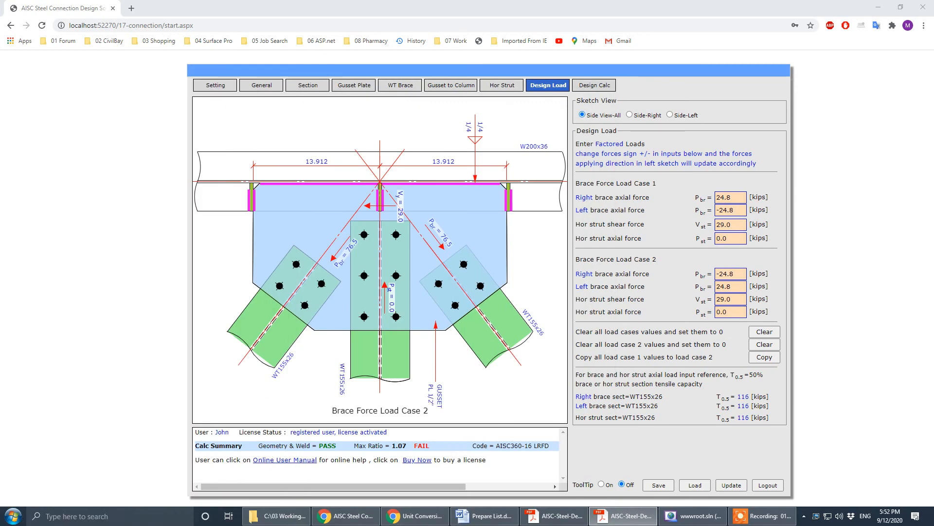
pyautogui.click(414, 511)
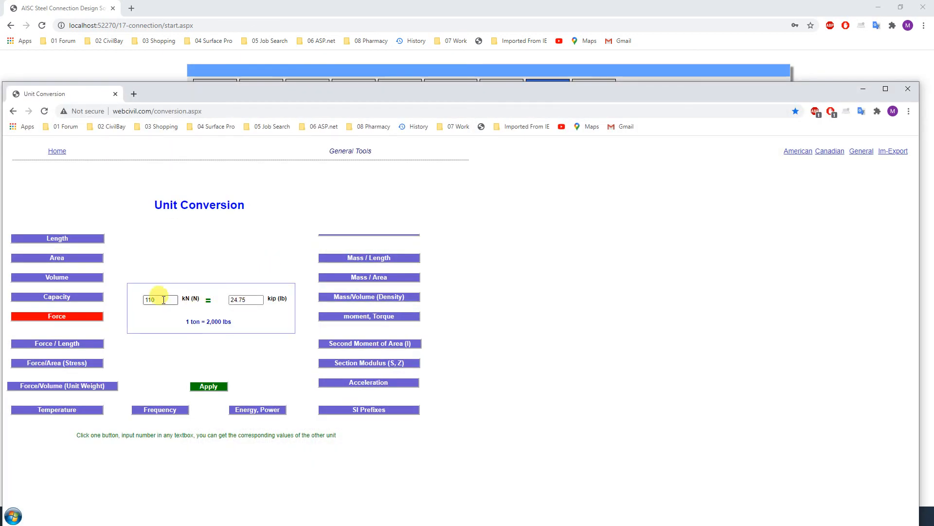
pyautogui.moveTo(160, 297); pyautogui.dragTo(42, 299)
pyautogui.write('140')
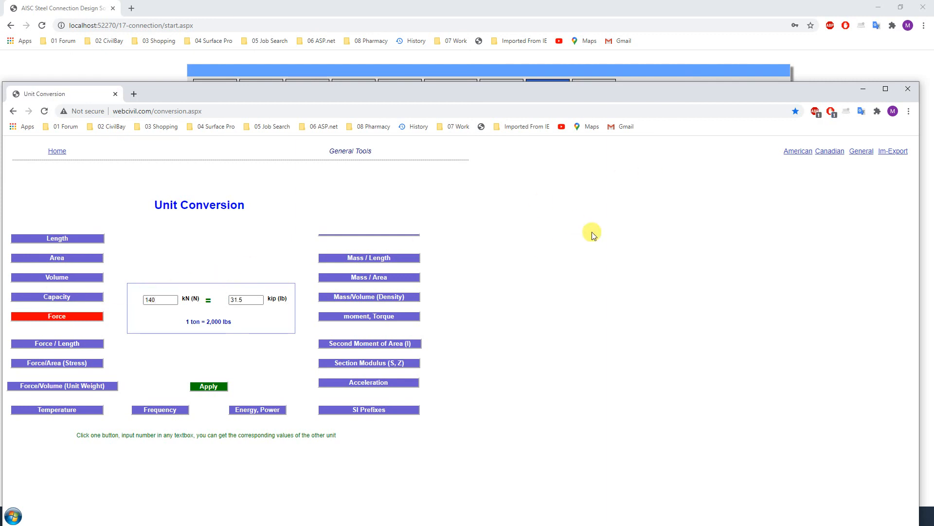
pyautogui.click(863, 88)
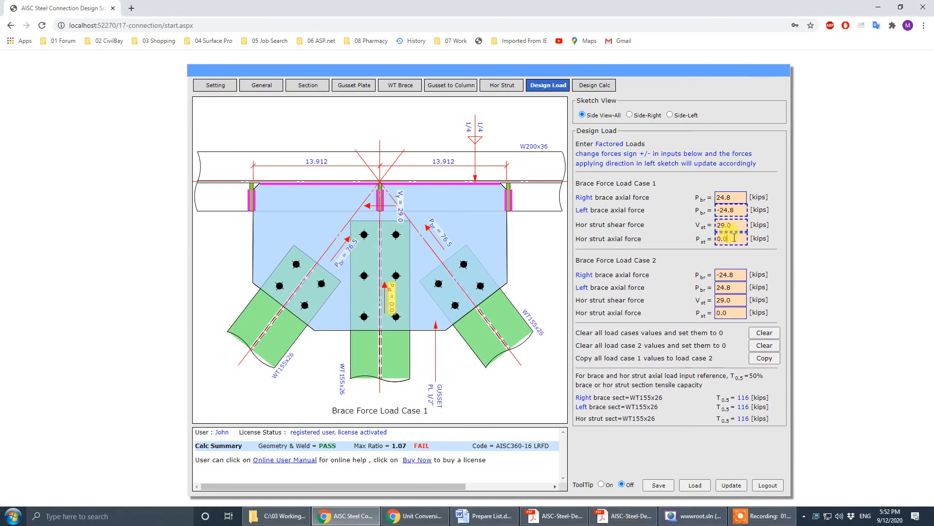
# Set the horizontal strut's shear force to 0 kips in both load cases.
pyautogui.click(733, 228)
pyautogui.moveTo(733, 228); pyautogui.dragTo(646, 228)
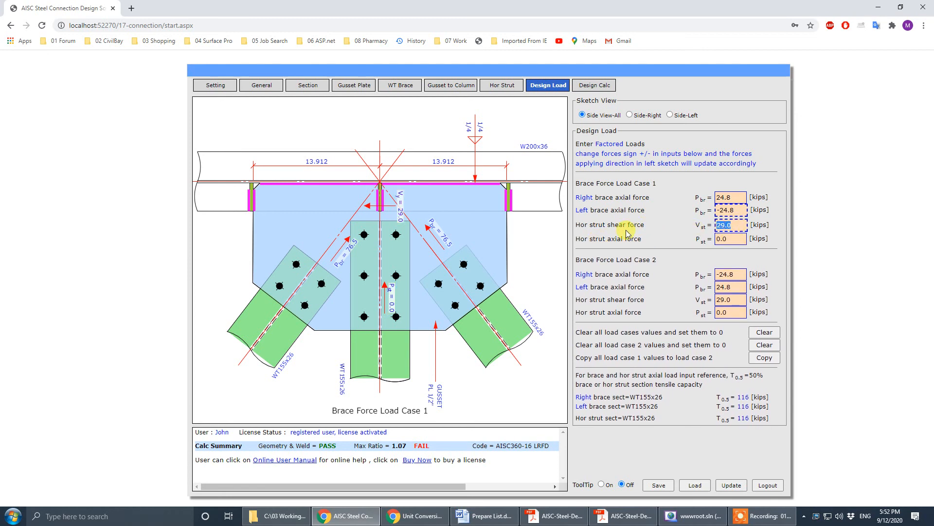
pyautogui.write('0')
pyautogui.moveTo(736, 301); pyautogui.dragTo(616, 298)
pyautogui.write('0')
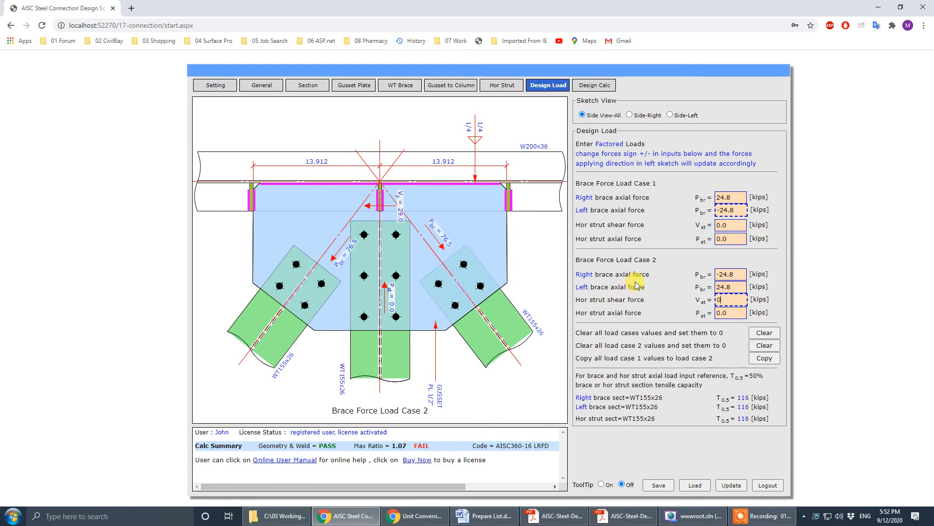
pyautogui.click(635, 283)
# Recheck the converted strut force and set the load case 1 horizontal strut axial force to 31.5 kips.
pyautogui.click(415, 515)
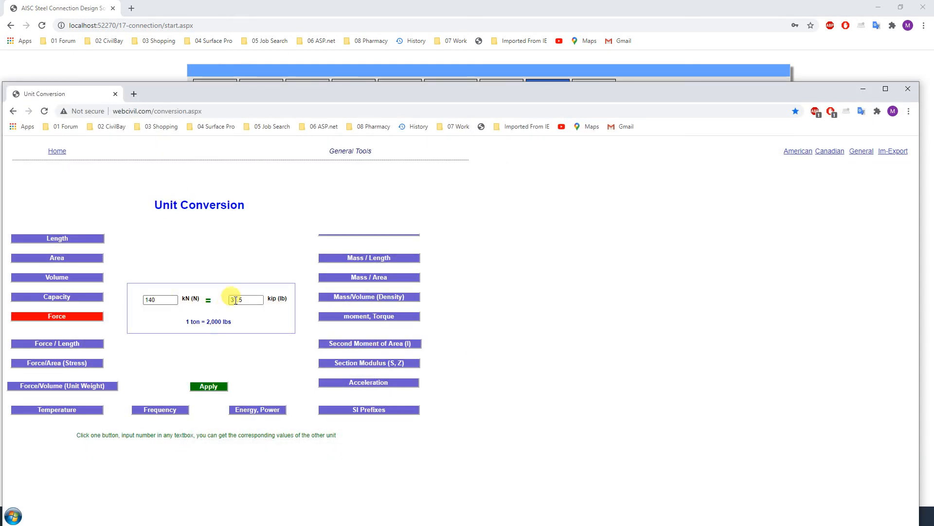
pyautogui.click(866, 90)
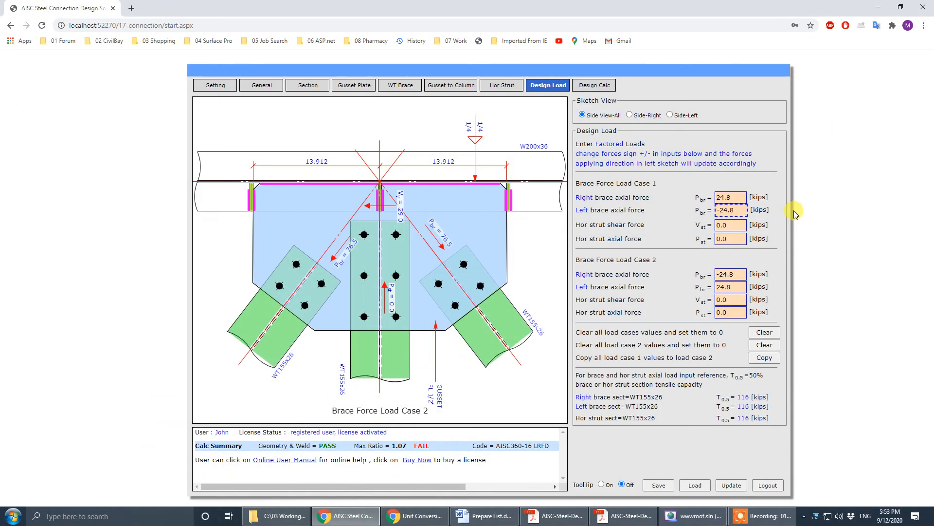
pyautogui.click(734, 225)
pyautogui.doubleClick(733, 238)
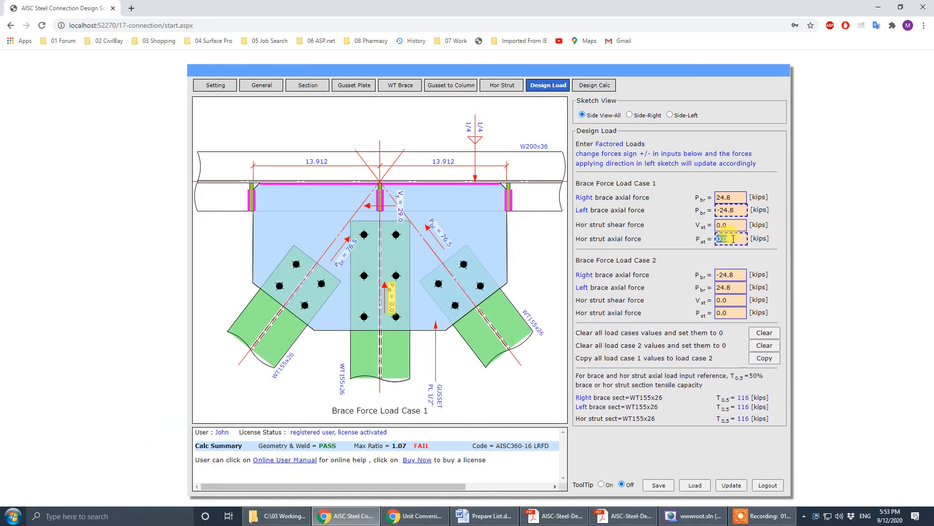
pyautogui.moveTo(739, 239); pyautogui.dragTo(612, 242)
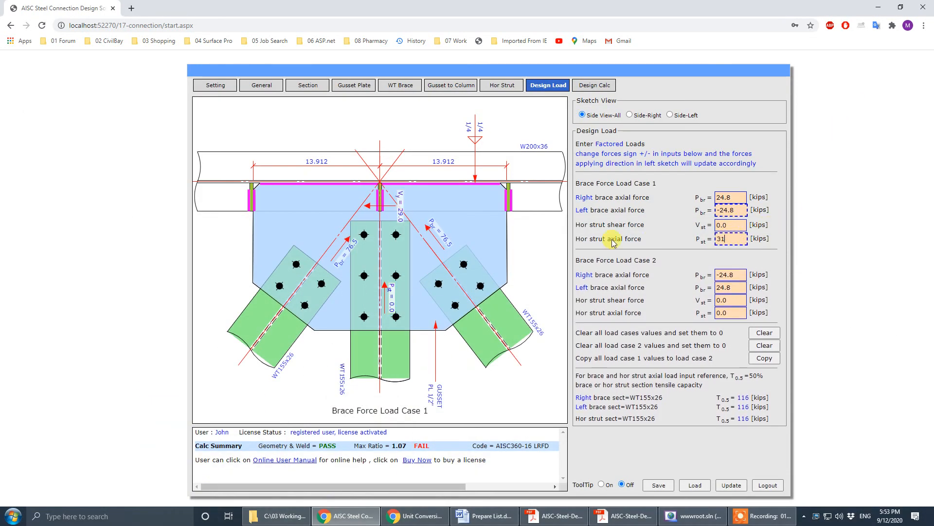
pyautogui.write('31.5')
# Set the load case 2 horizontal strut axial force to -31.5 kips and update the calculation.
pyautogui.press('Tab')
pyautogui.press('Tab')
pyautogui.press('Tab')
pyautogui.press('Tab')
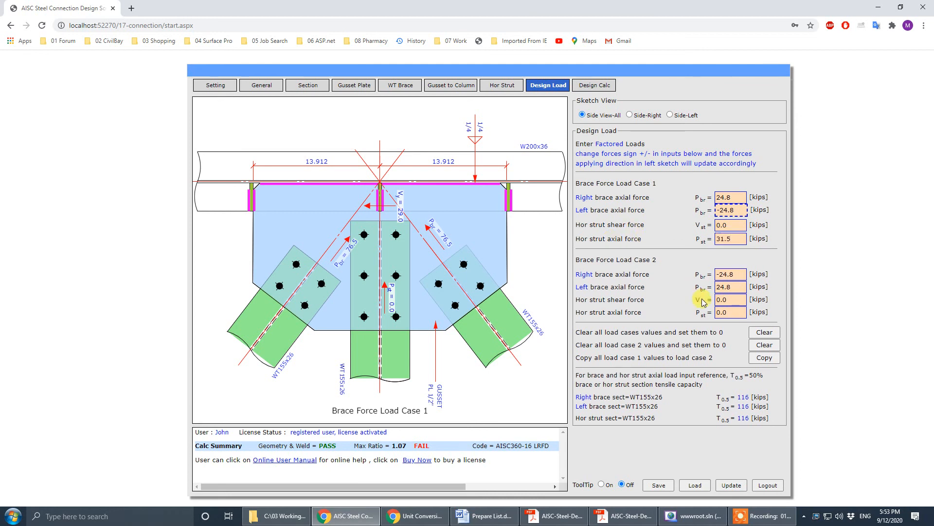
pyautogui.write('-')
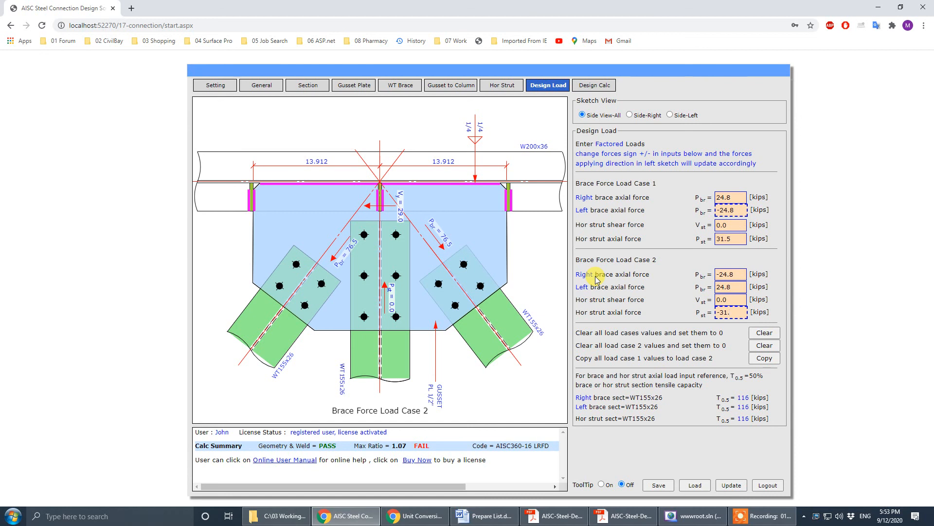
pyautogui.write('31.5')
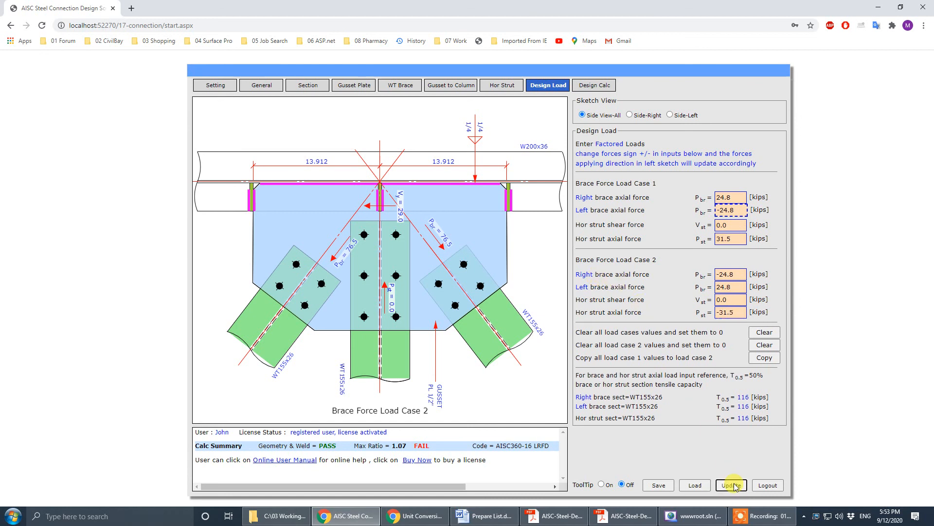
pyautogui.click(732, 486)
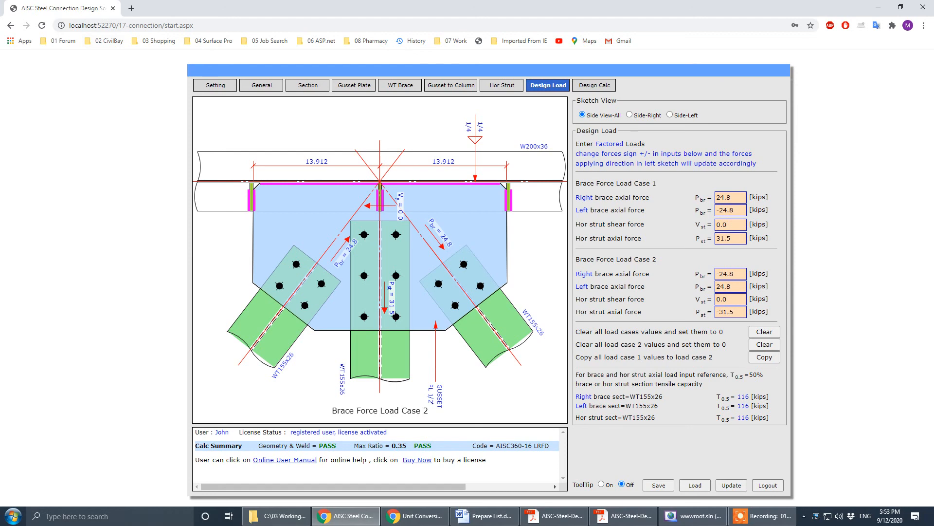
# Check section A-A in the PDF drawing and open a maximized print view of the design calculation with sketches included.
pyautogui.moveTo(0, 92); pyautogui.dragTo(500, 76)
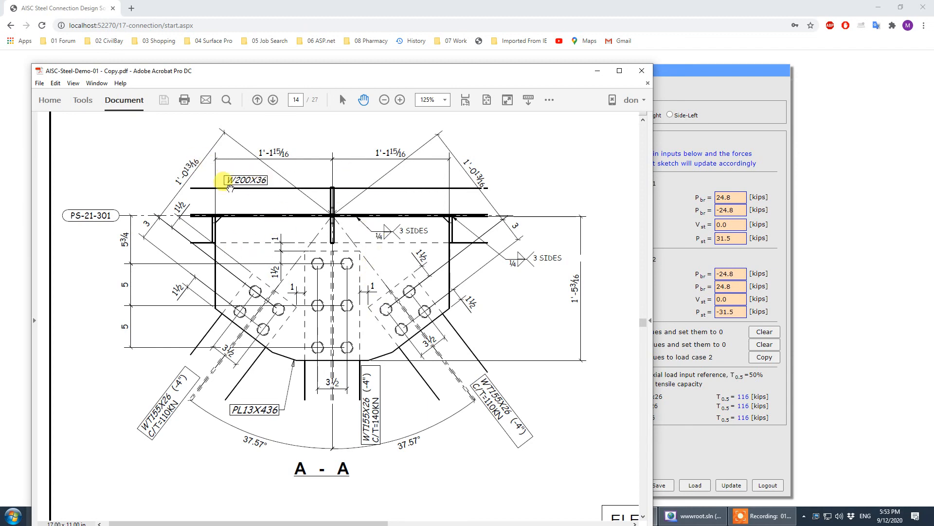
pyautogui.moveTo(531, 75); pyautogui.dragTo(0, 75)
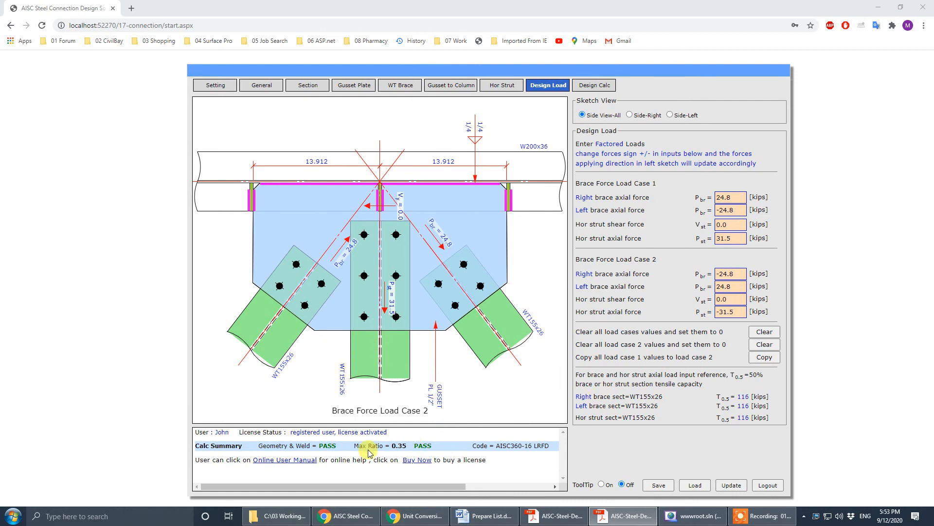
pyautogui.click(611, 89)
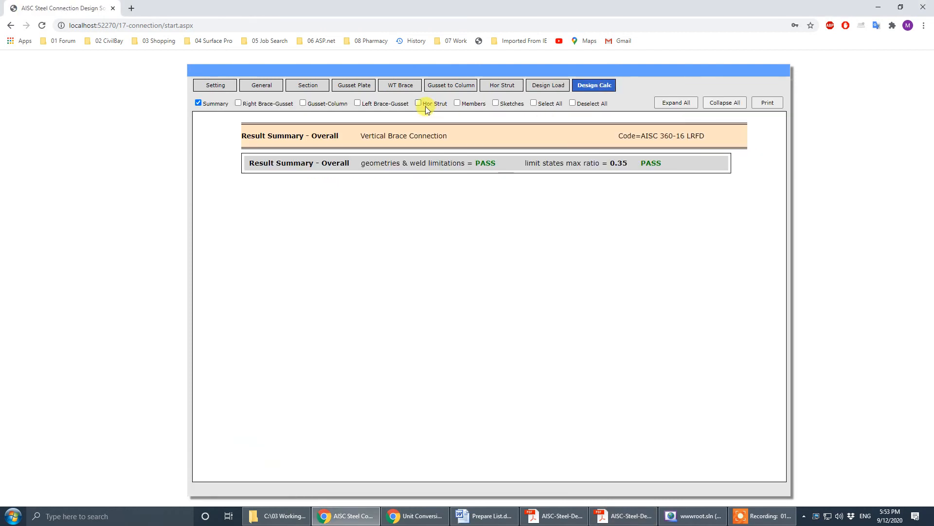
pyautogui.click(495, 103)
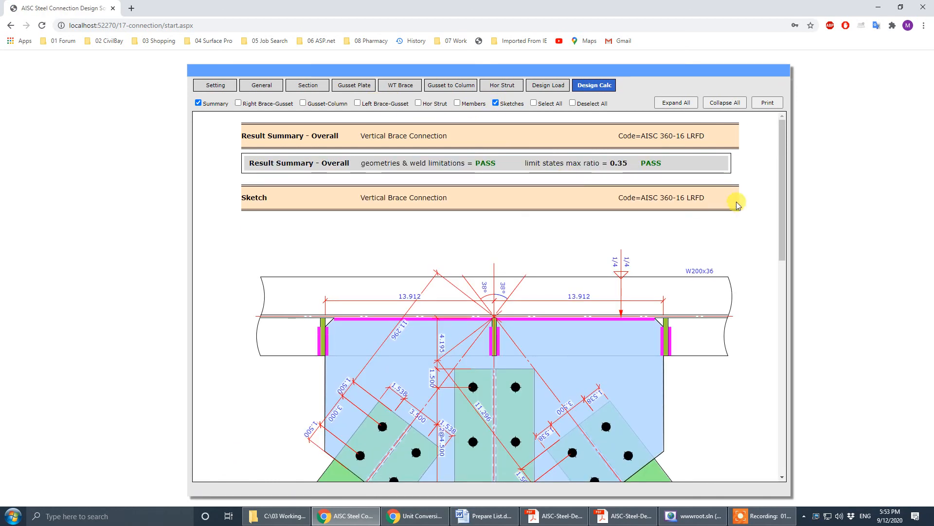
pyautogui.click(767, 102)
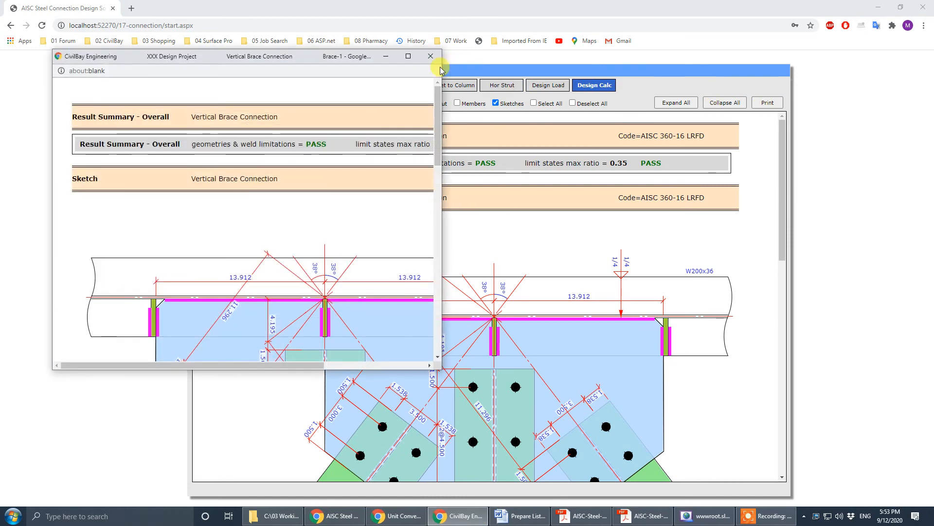
pyautogui.click(409, 57)
# Review the connection sketches in the print view and switch to the PDF drawing to compare them with section A-A.
pyautogui.scroll(-3, 560, 209)
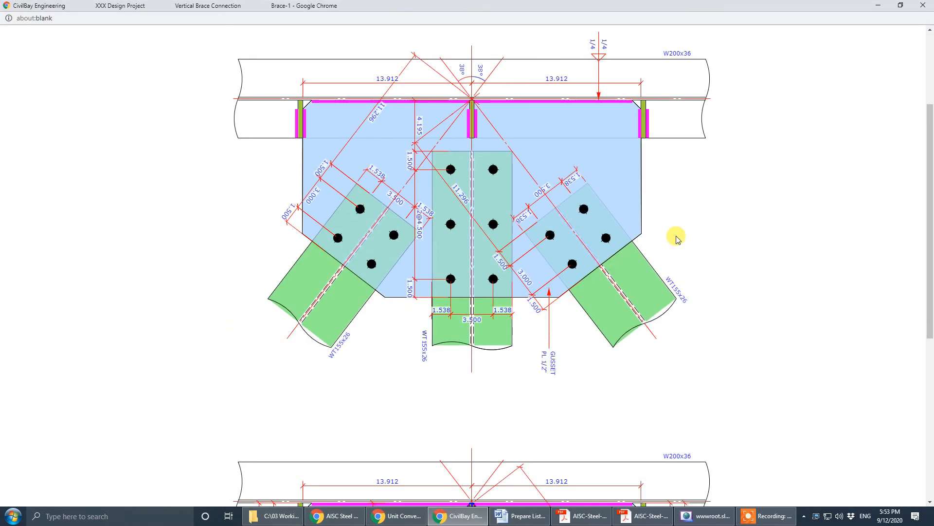
pyautogui.scroll(-6, 676, 237)
pyautogui.scroll(10, 676, 234)
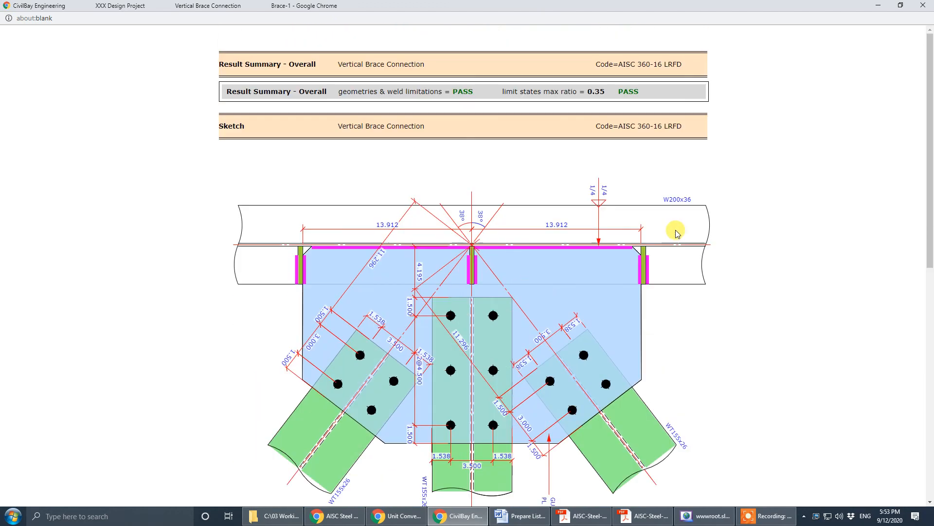
pyautogui.hotkey('alt', 'Tab')
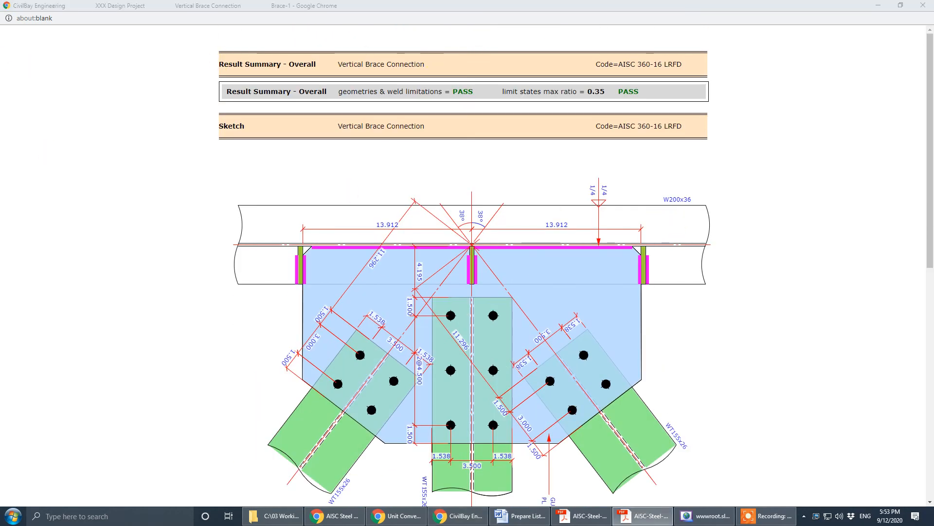
pyautogui.click(567, 42)
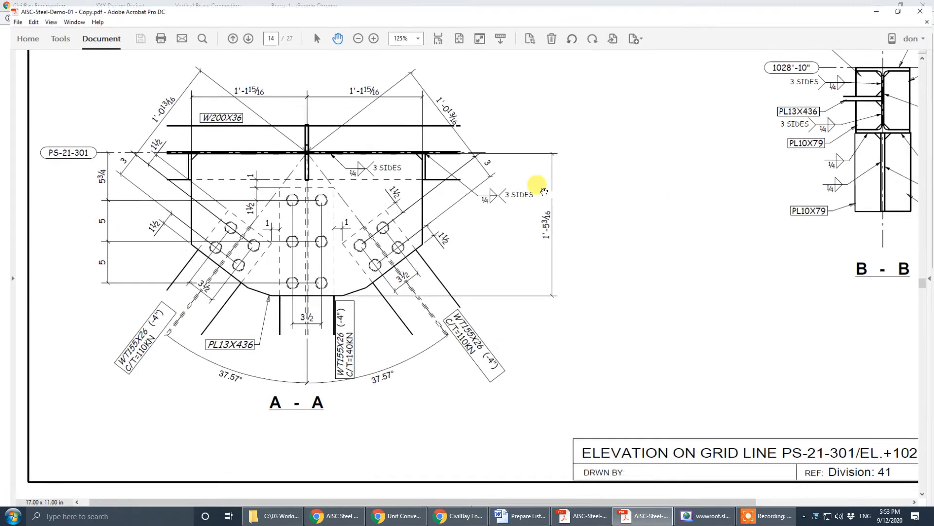